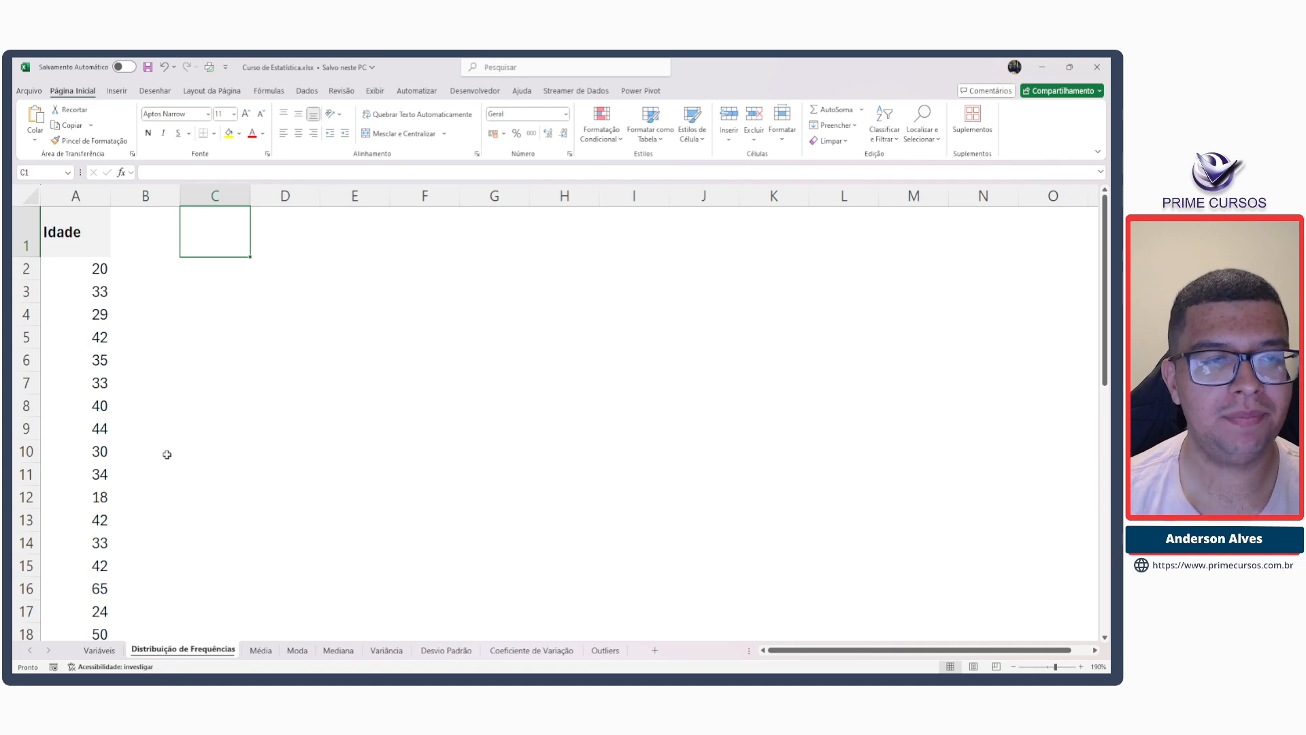
Look through the Idade column from its header in A1 to the last age in A40.
scroll(160, 445, down, 3)
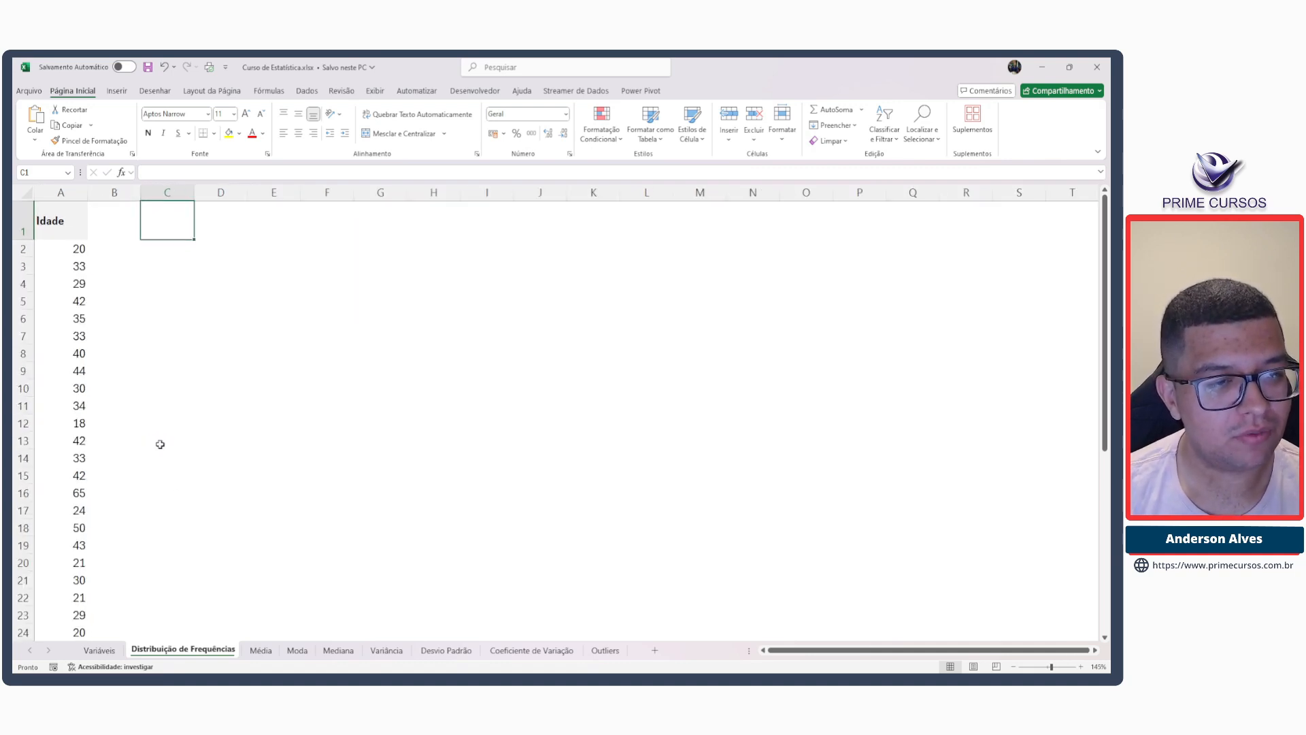
scroll(160, 444, up, 4)
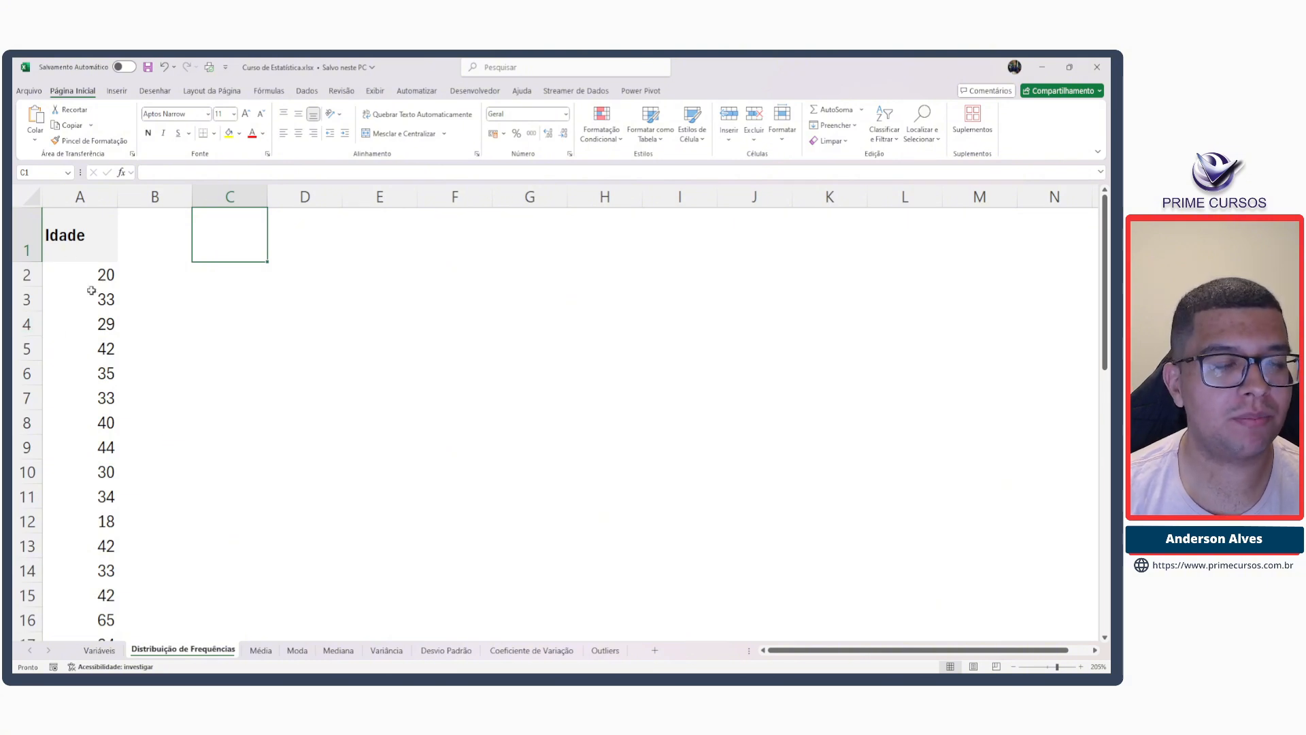
click(87, 247)
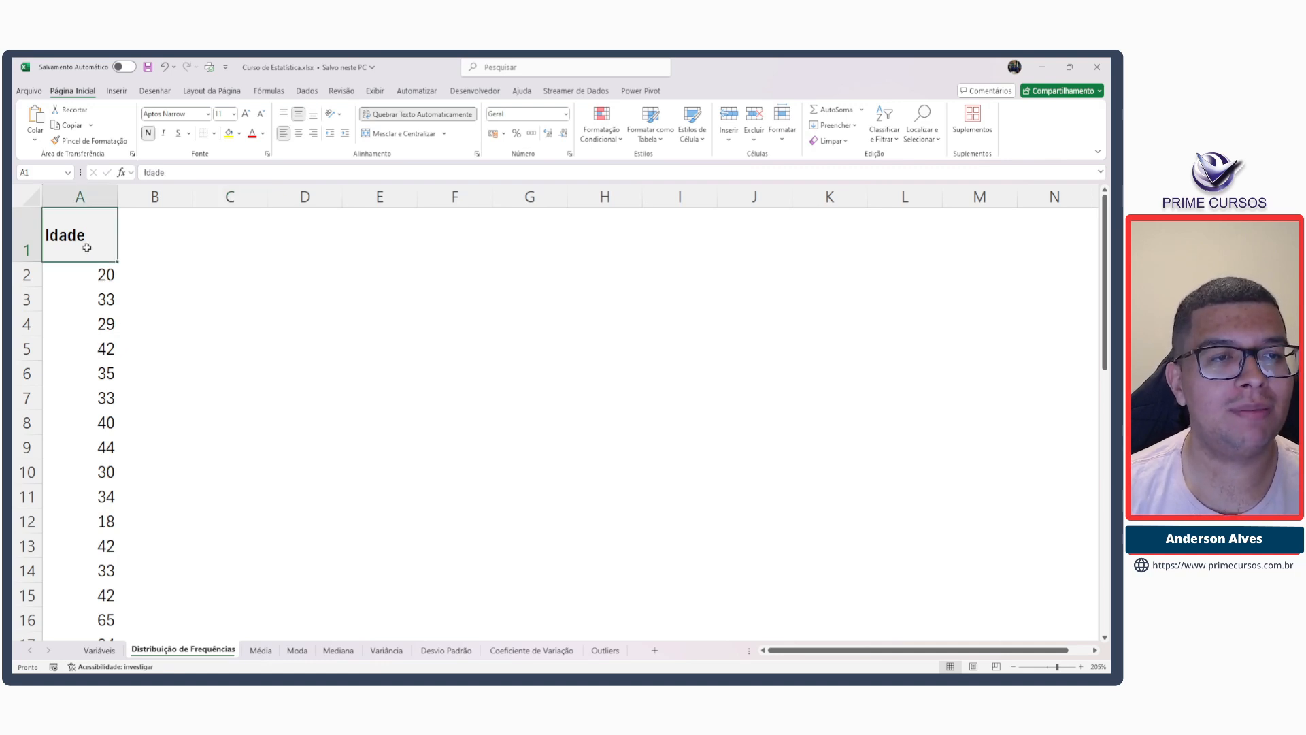
click(85, 270)
click(80, 295)
click(80, 316)
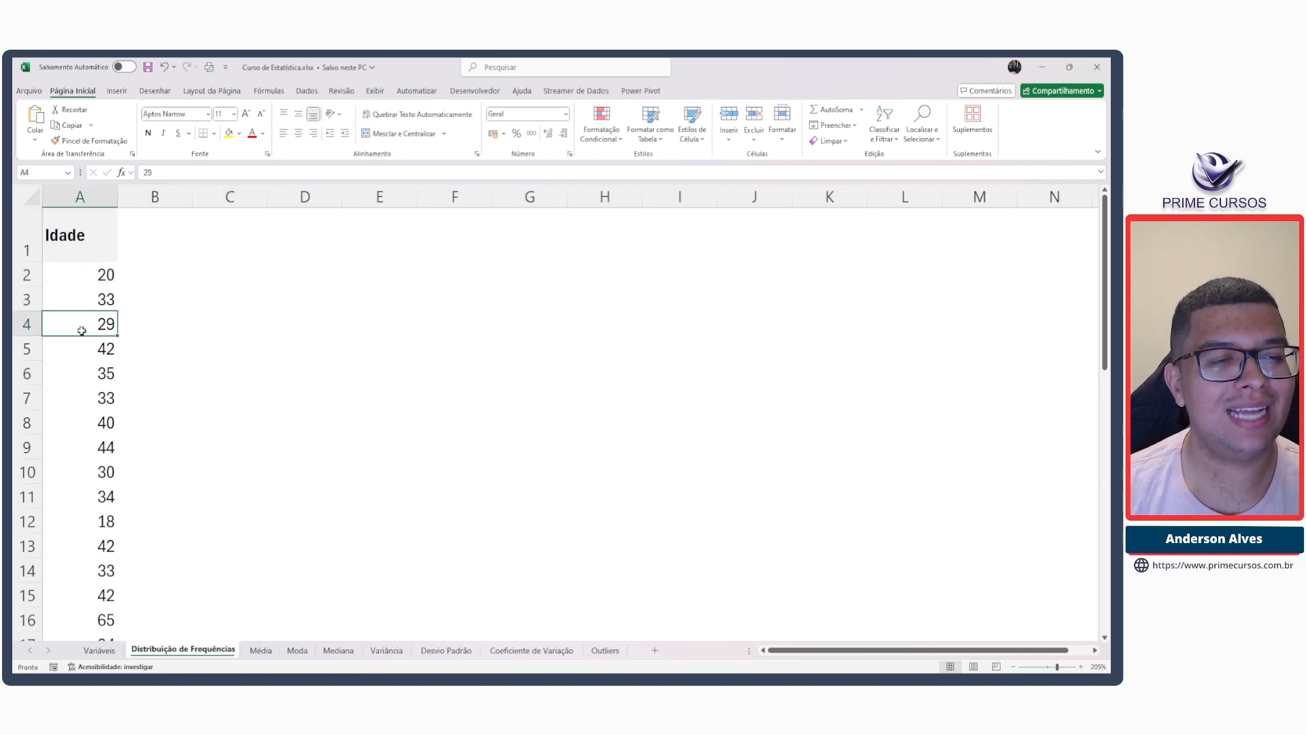
click(82, 355)
click(91, 379)
scroll(92, 381, down, 11)
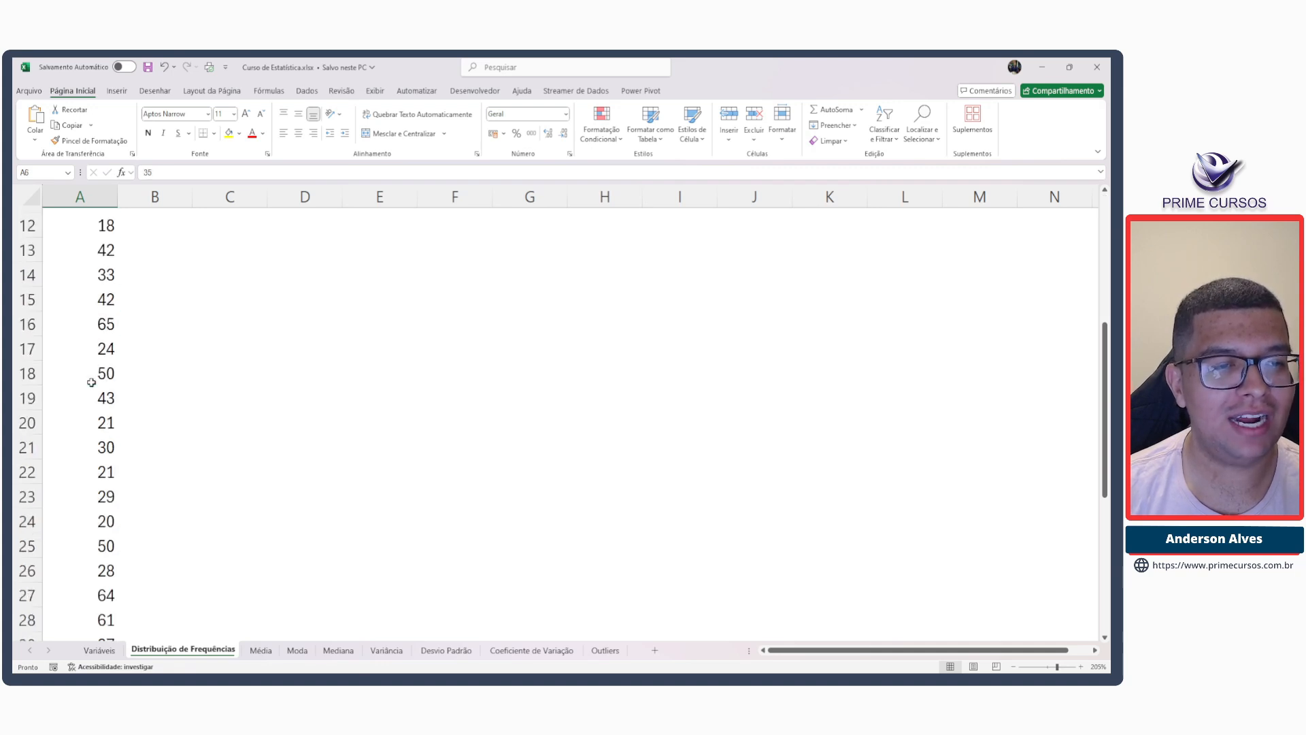
click(97, 392)
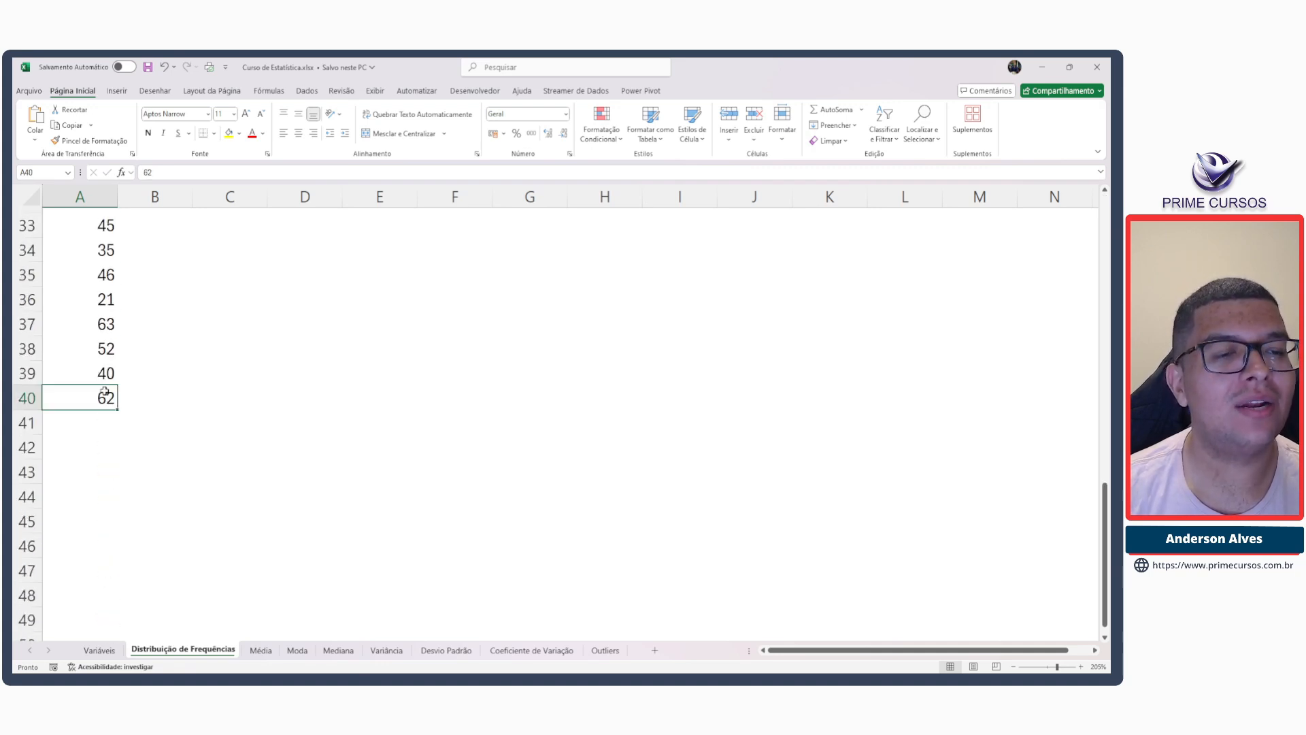
scroll(101, 388, up, 11)
click(92, 280)
click(87, 231)
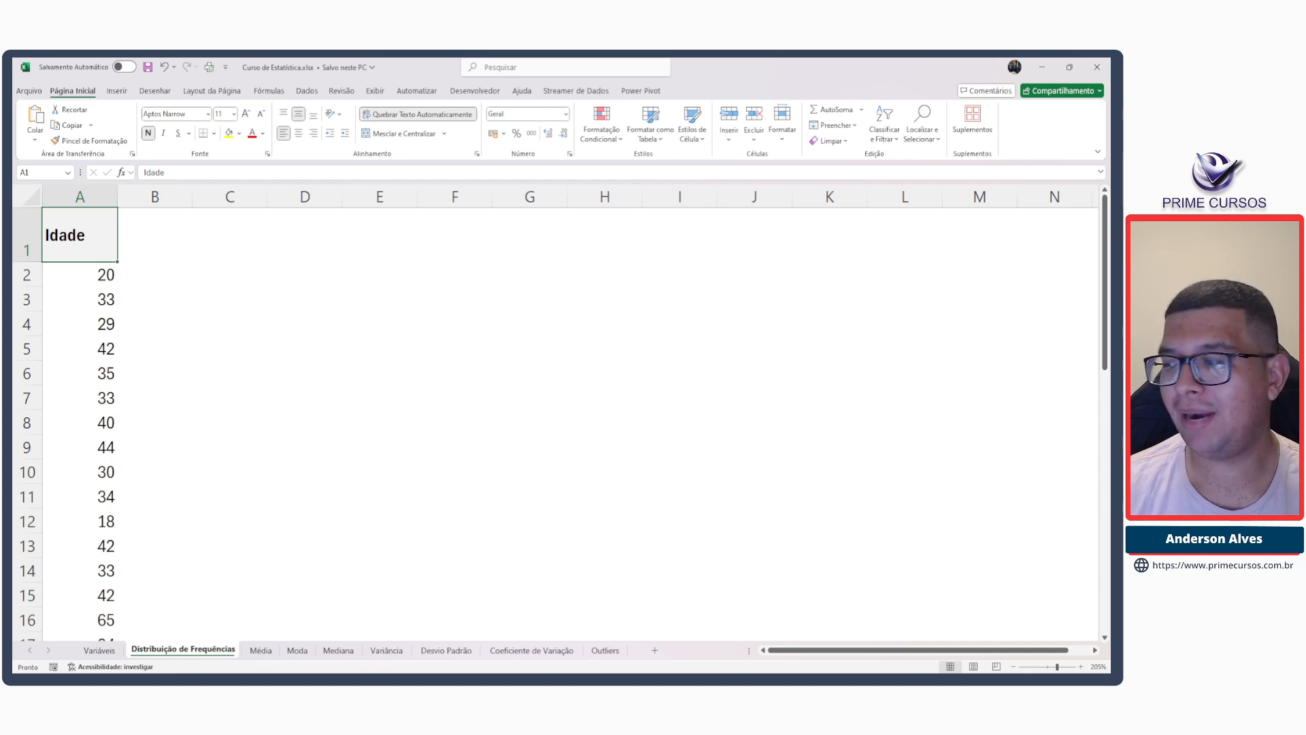
click(782, 672)
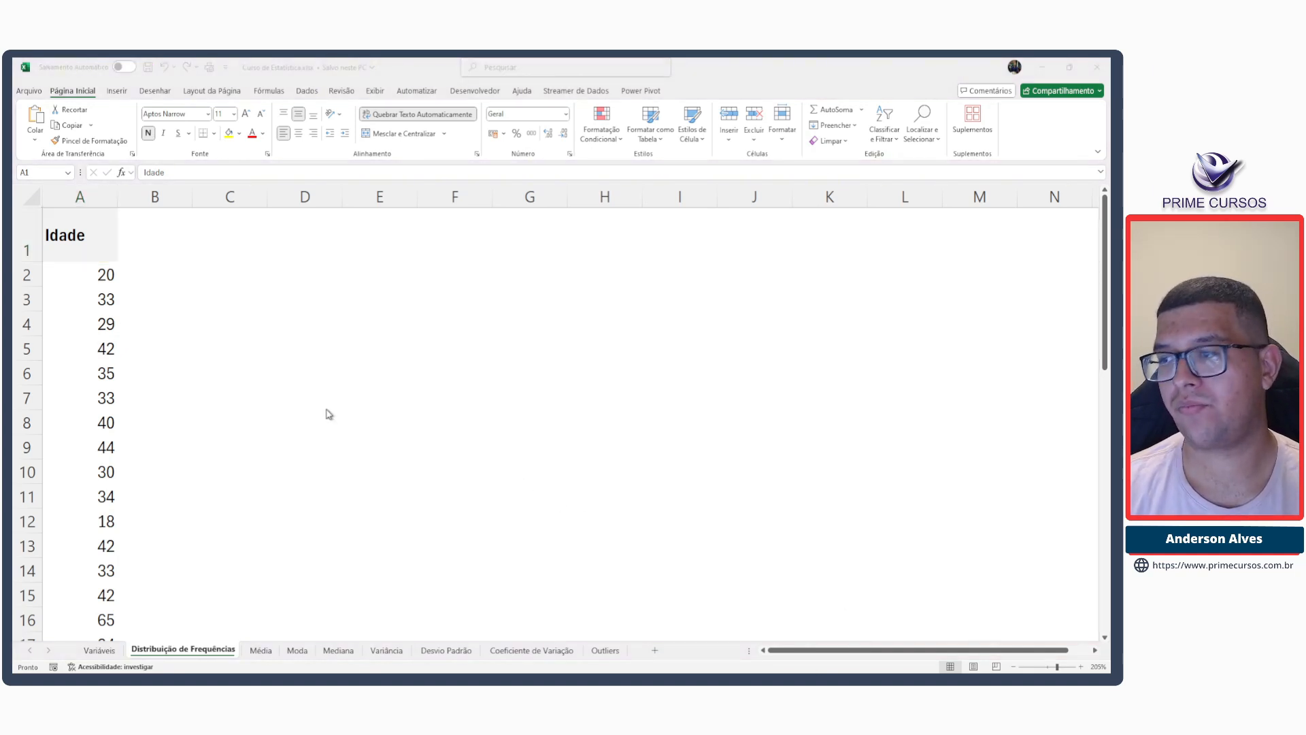
click(222, 239)
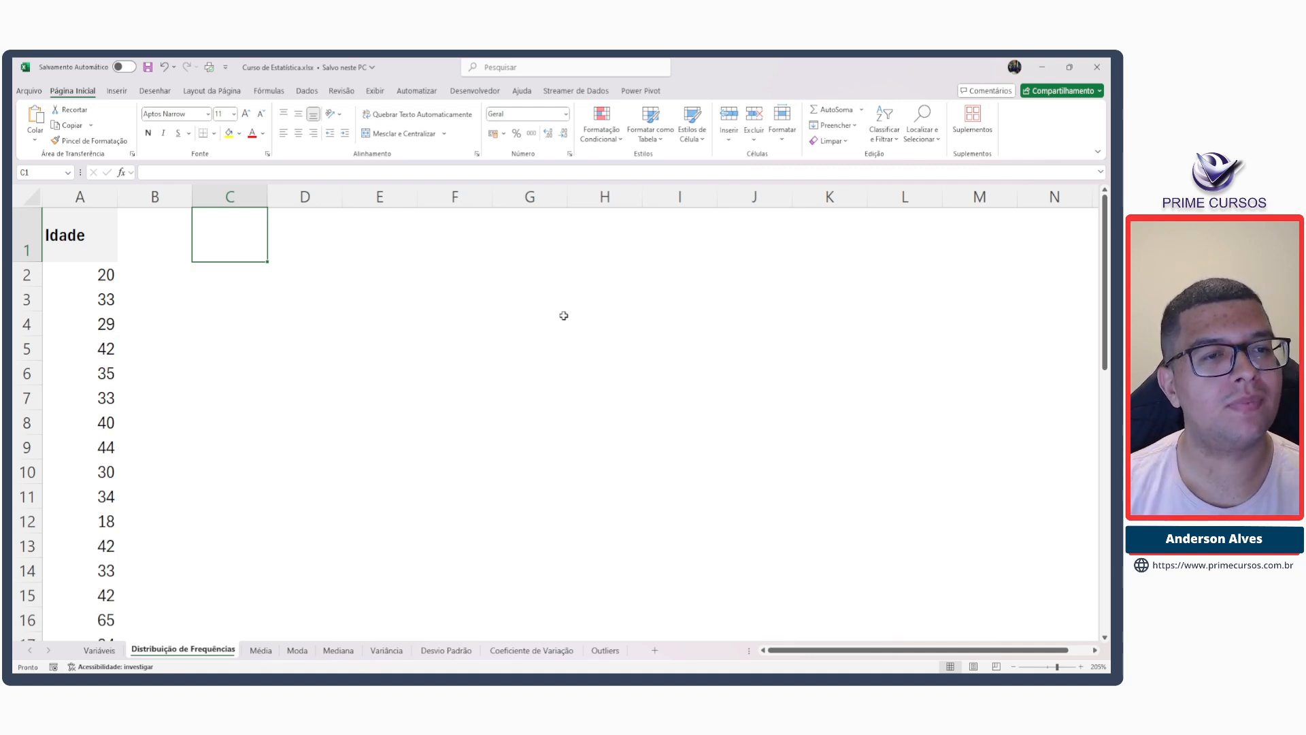
Copy the whole Idade column, header included, from column A into column C starting at C1.
click(87, 247)
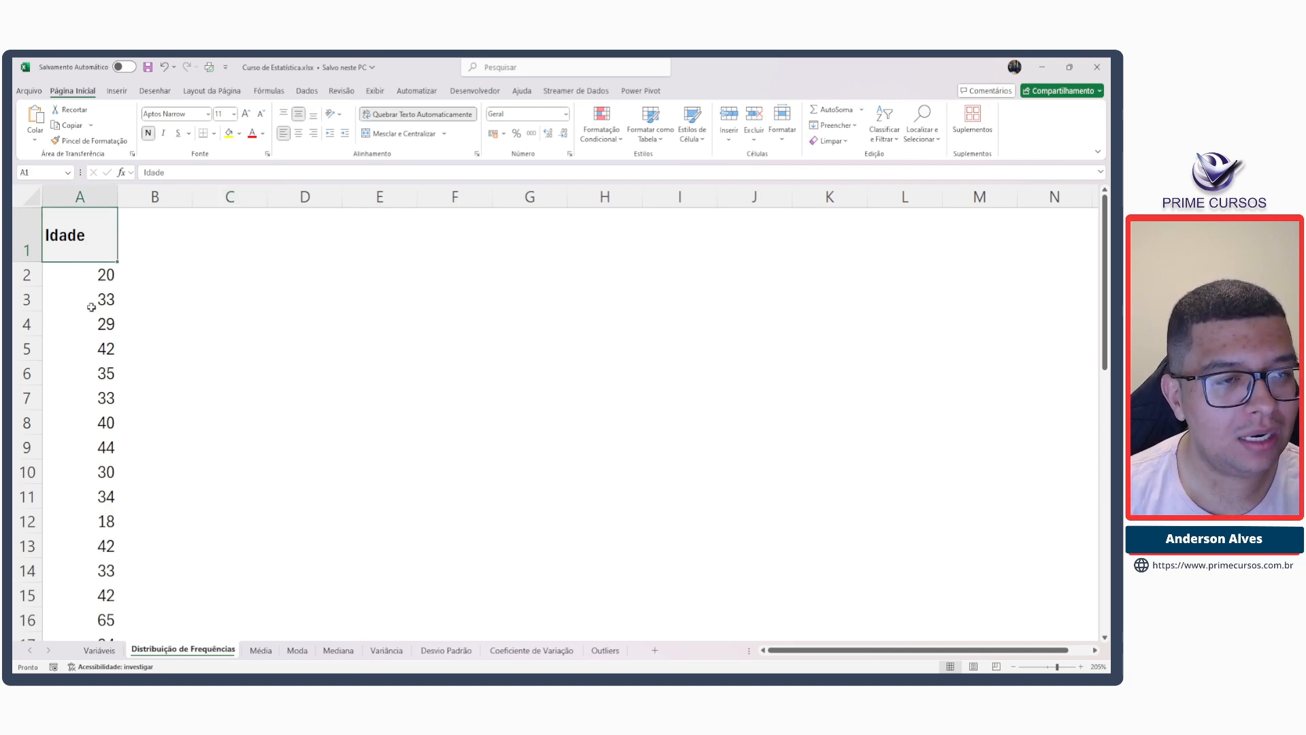
scroll(91, 297, down, 5)
scroll(91, 245, up, 5)
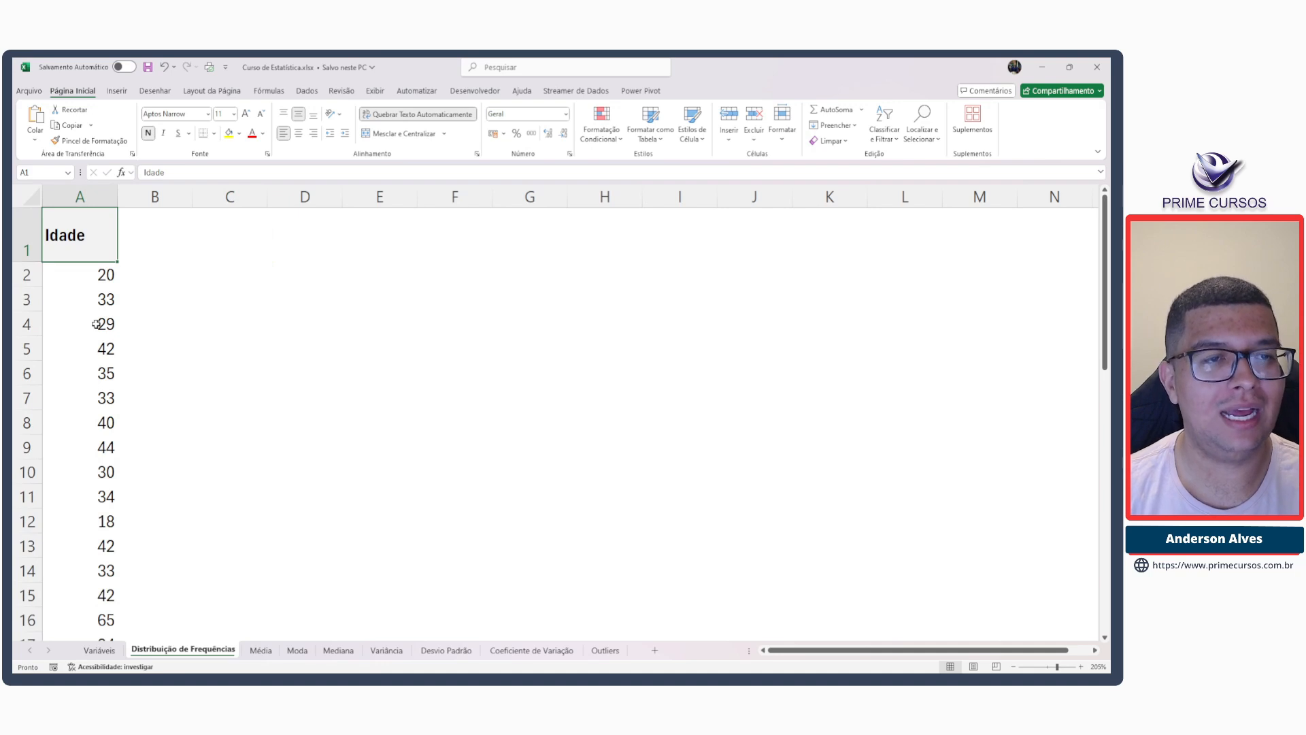
key(ctrl+shift+Down)
key(ctrl+c)
key(ctrl+Up)
key(Right)
key(Right)
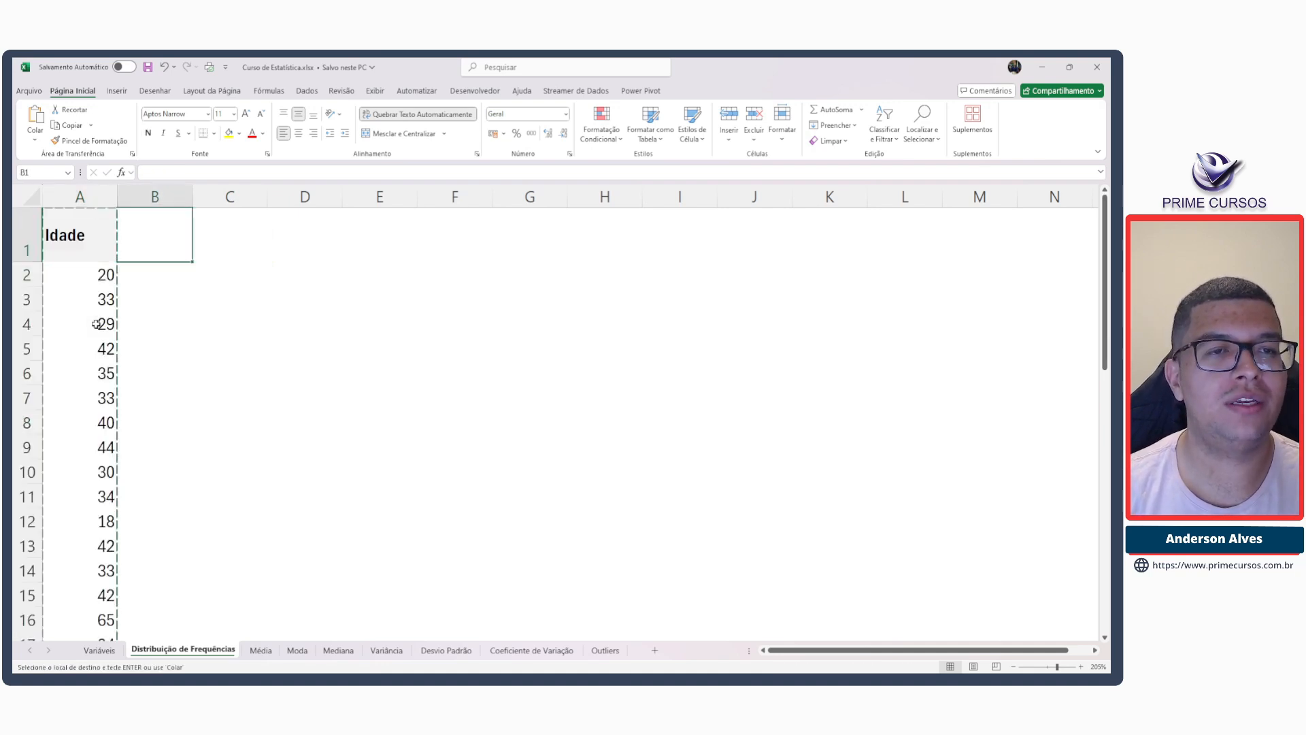
key(ctrl+v)
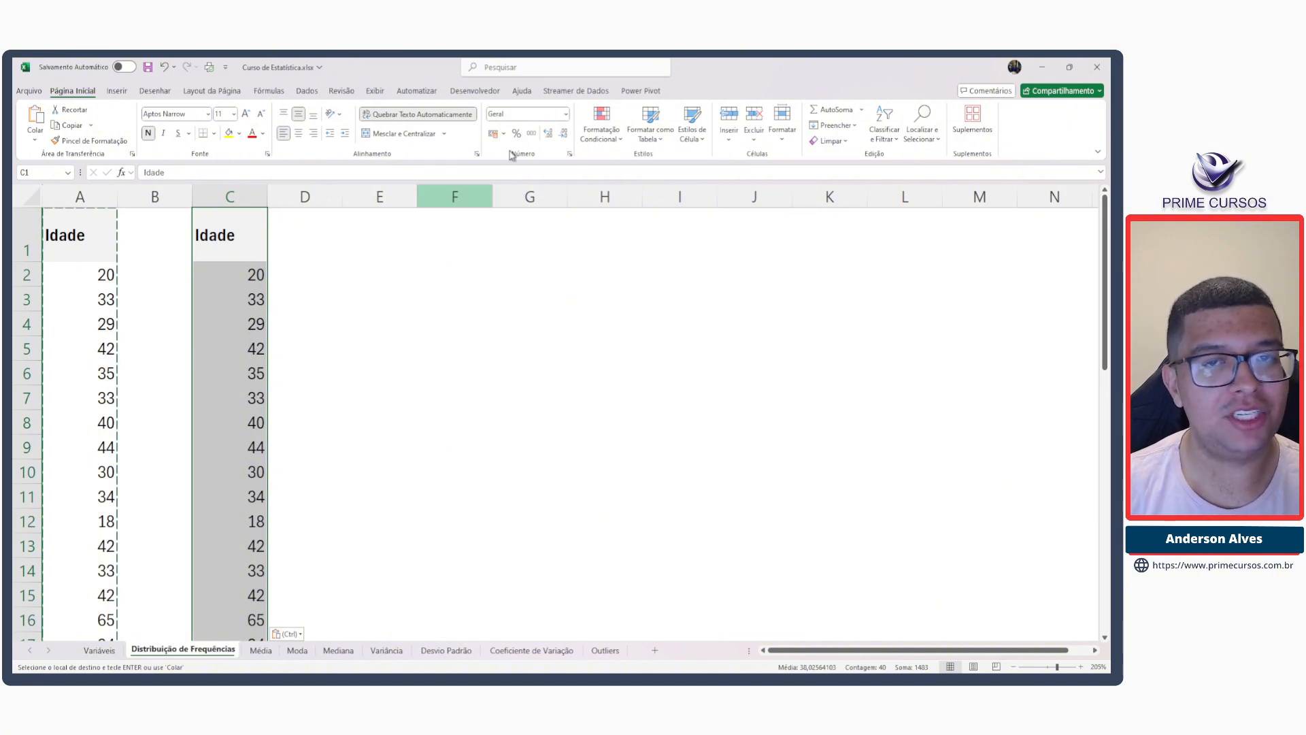
Highlight the duplicate ages in column C with conditional formatting, review them down the column, and undo the highlighting.
click(778, 324)
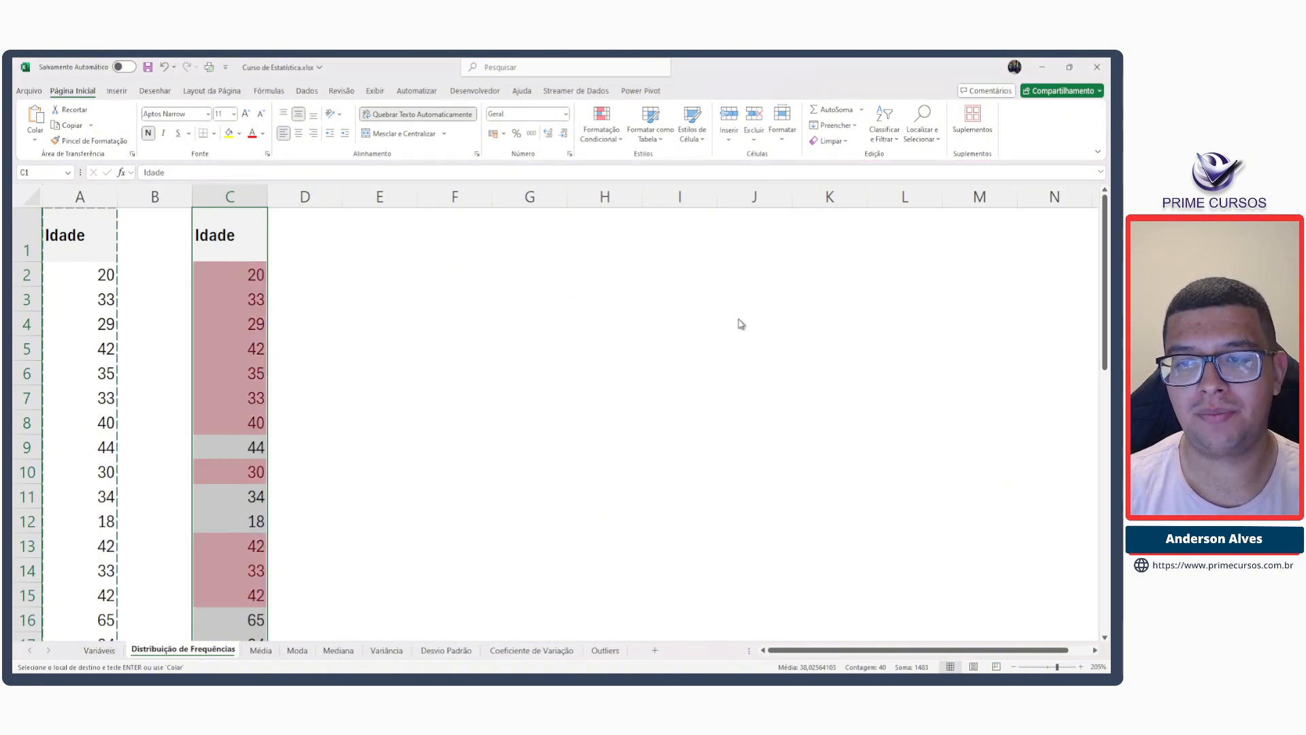
click(649, 414)
scroll(275, 356, down, 6)
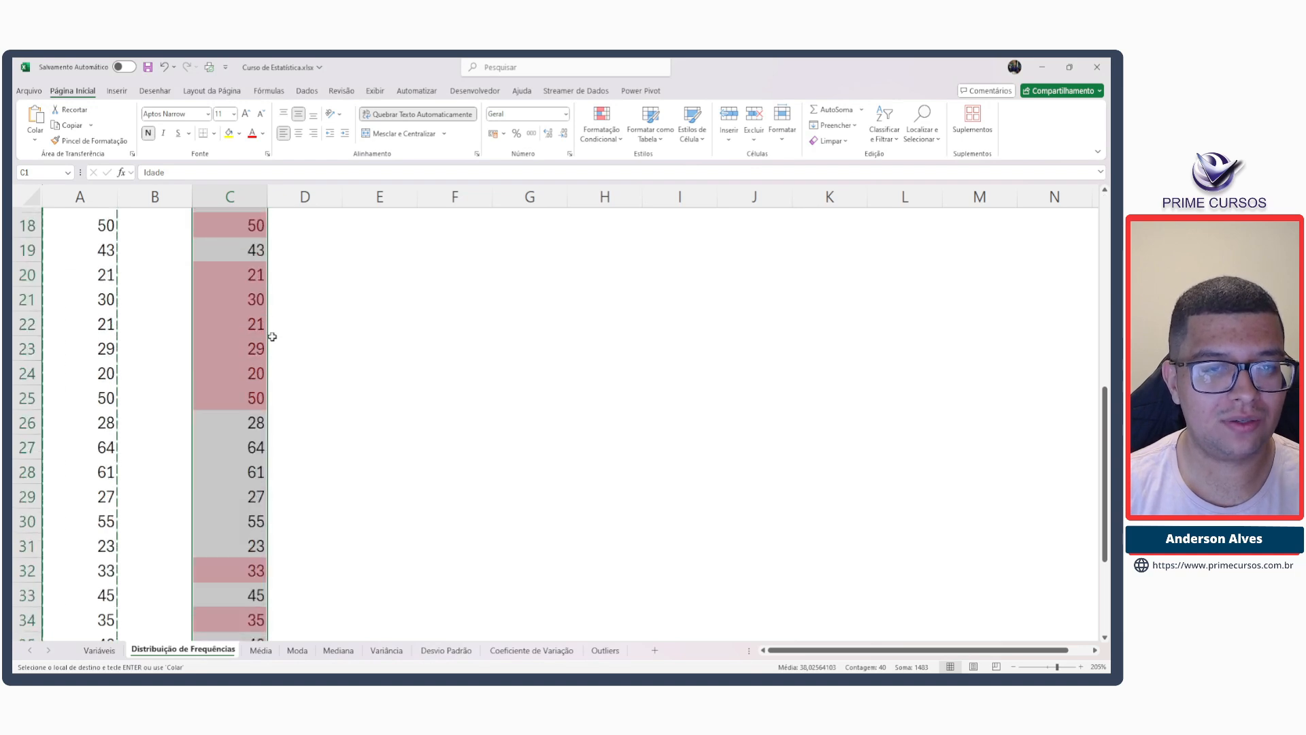
scroll(271, 337, down, 2)
scroll(267, 338, up, 8)
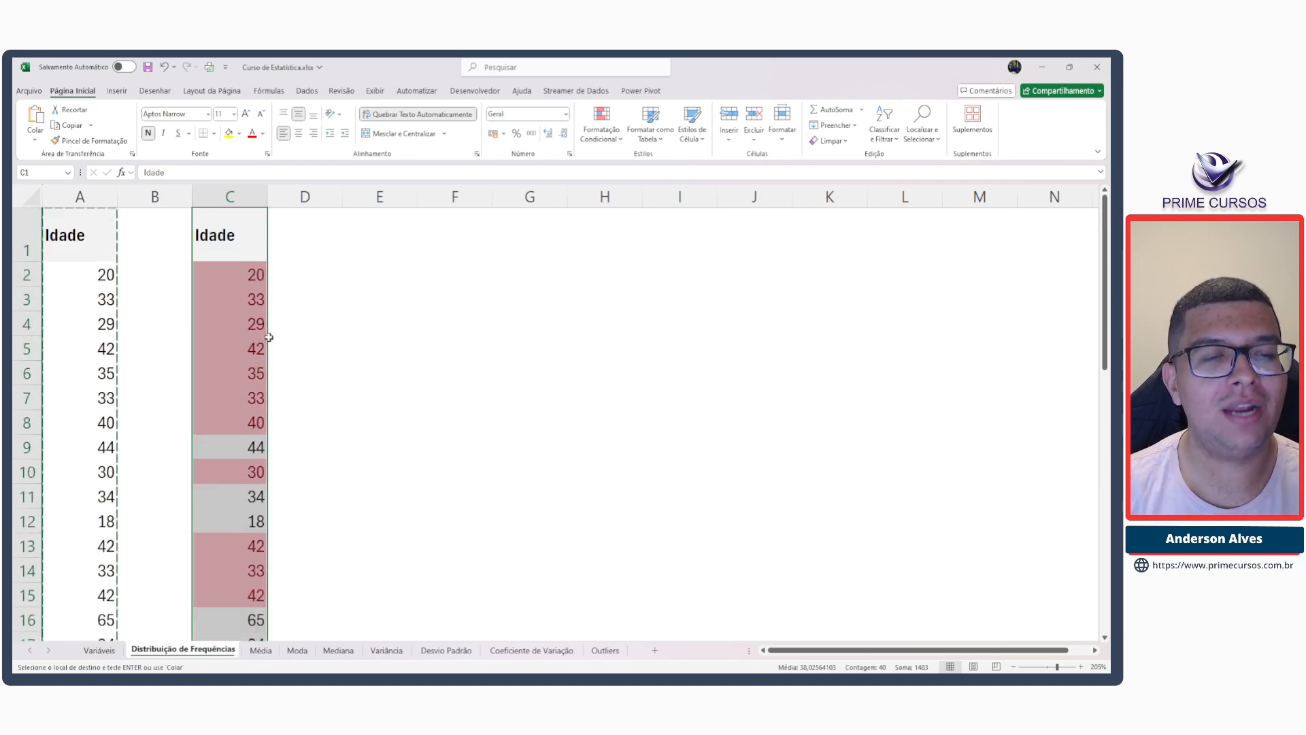
key(ctrl+z)
Remove the duplicate values from the copied Idade column in column C.
click(223, 222)
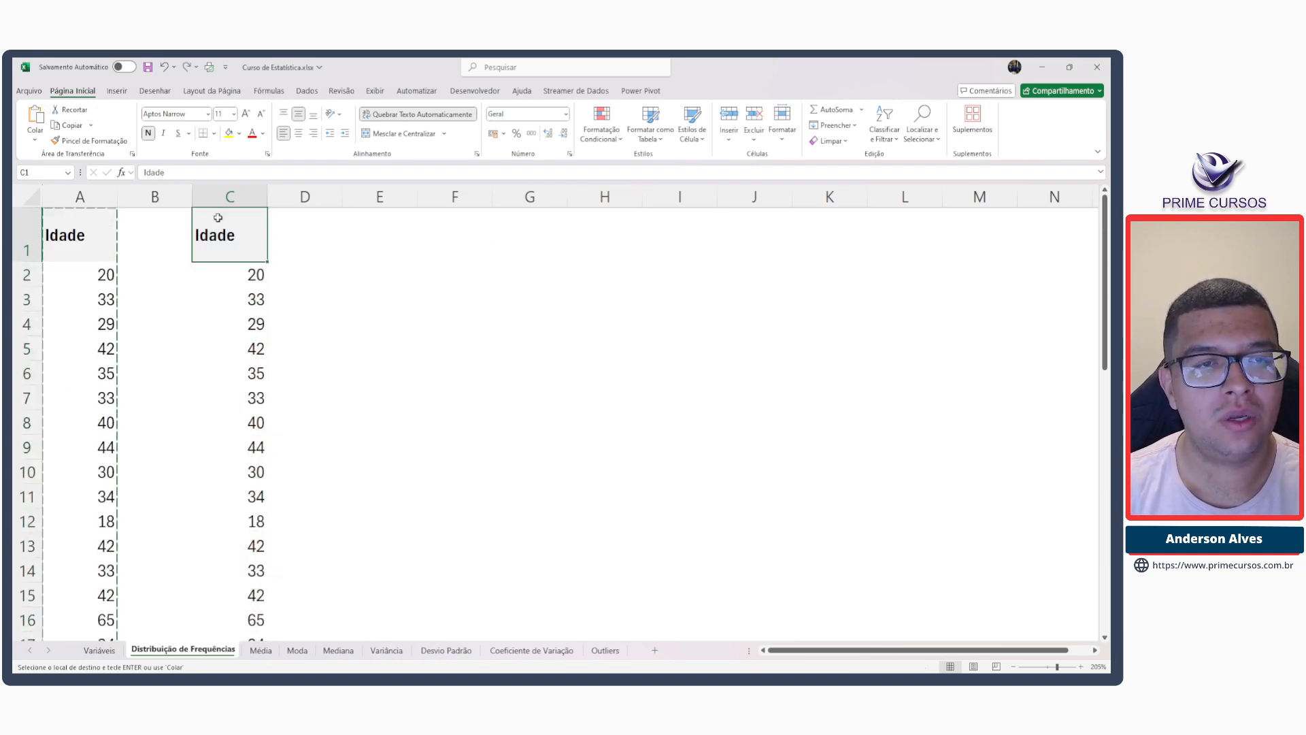
key(Escape)
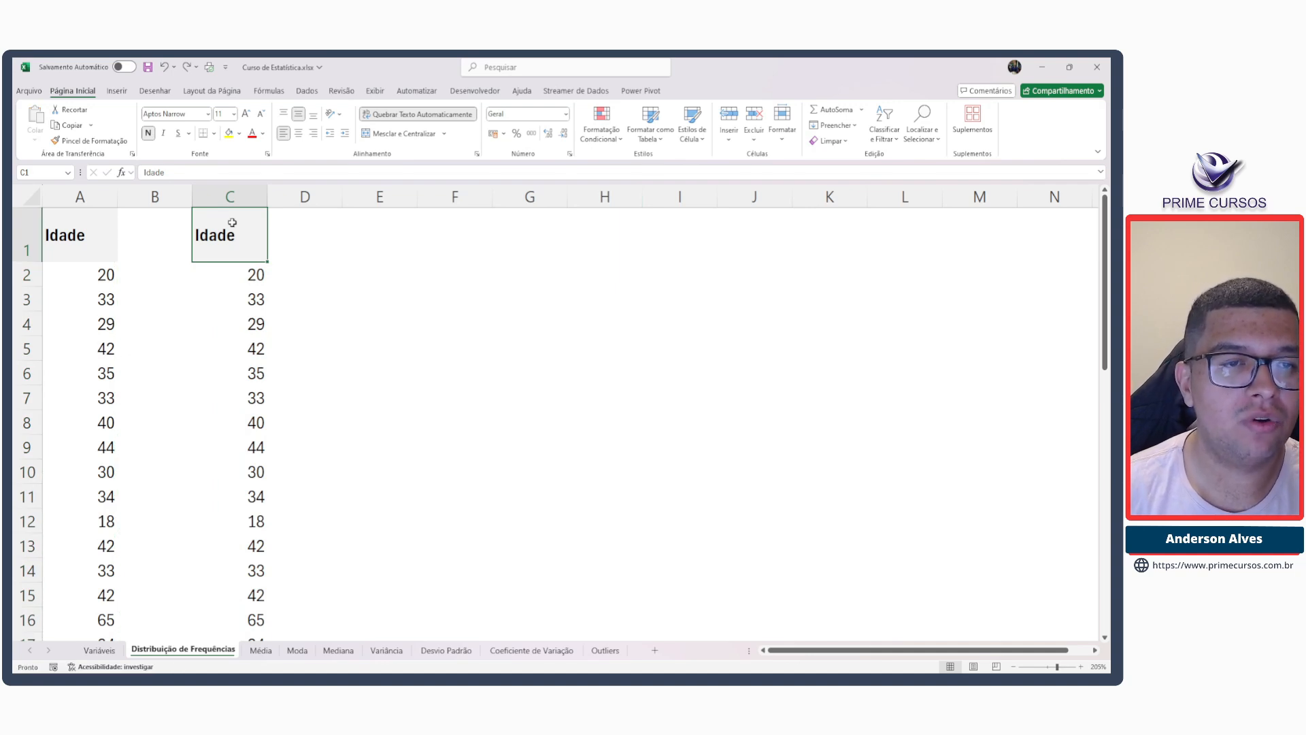
key(ctrl+shift+Down)
scroll(236, 411, down, 6)
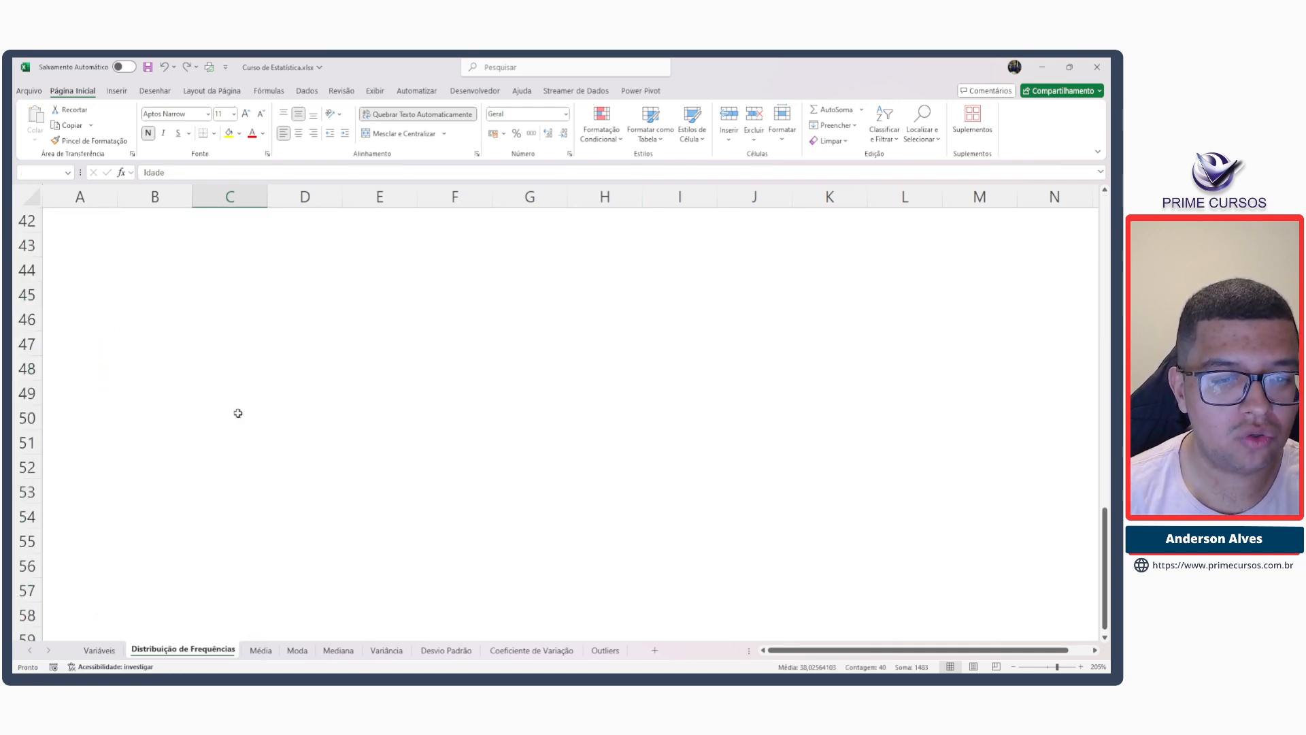
scroll(238, 408, up, 11)
scroll(238, 408, up, 3)
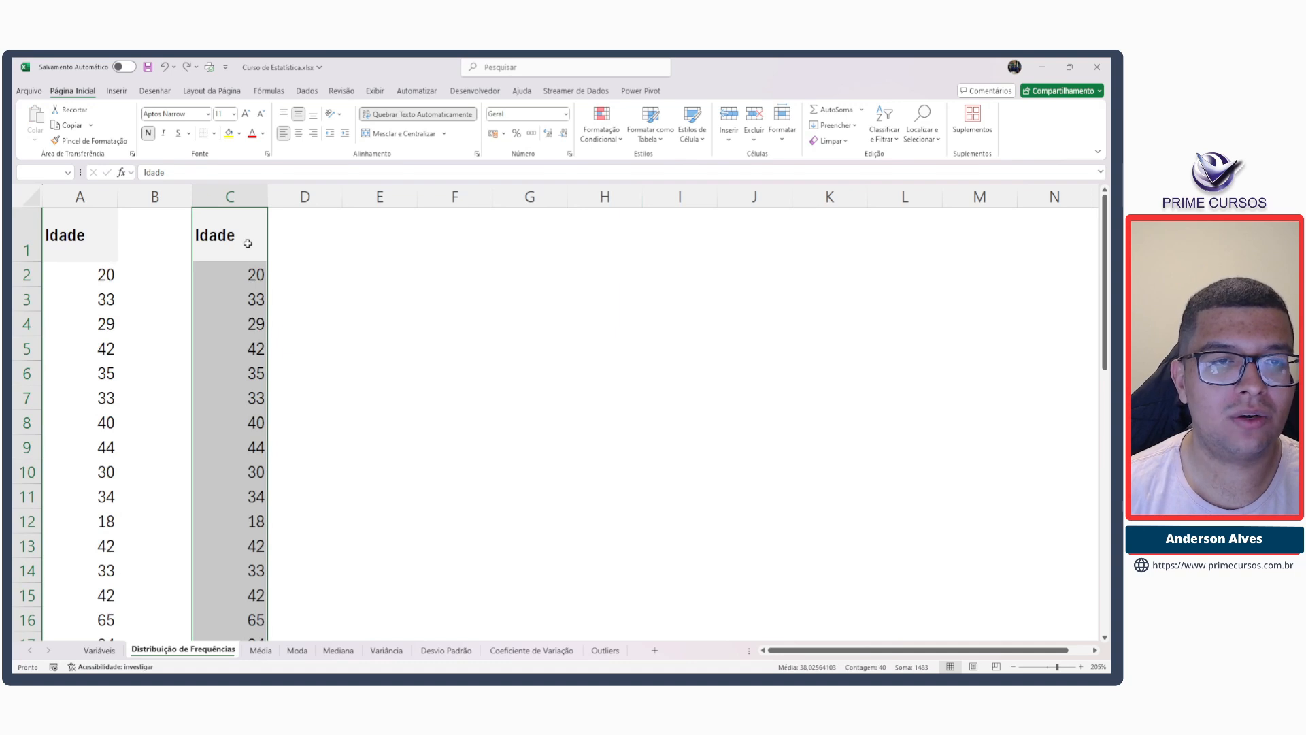
click(306, 95)
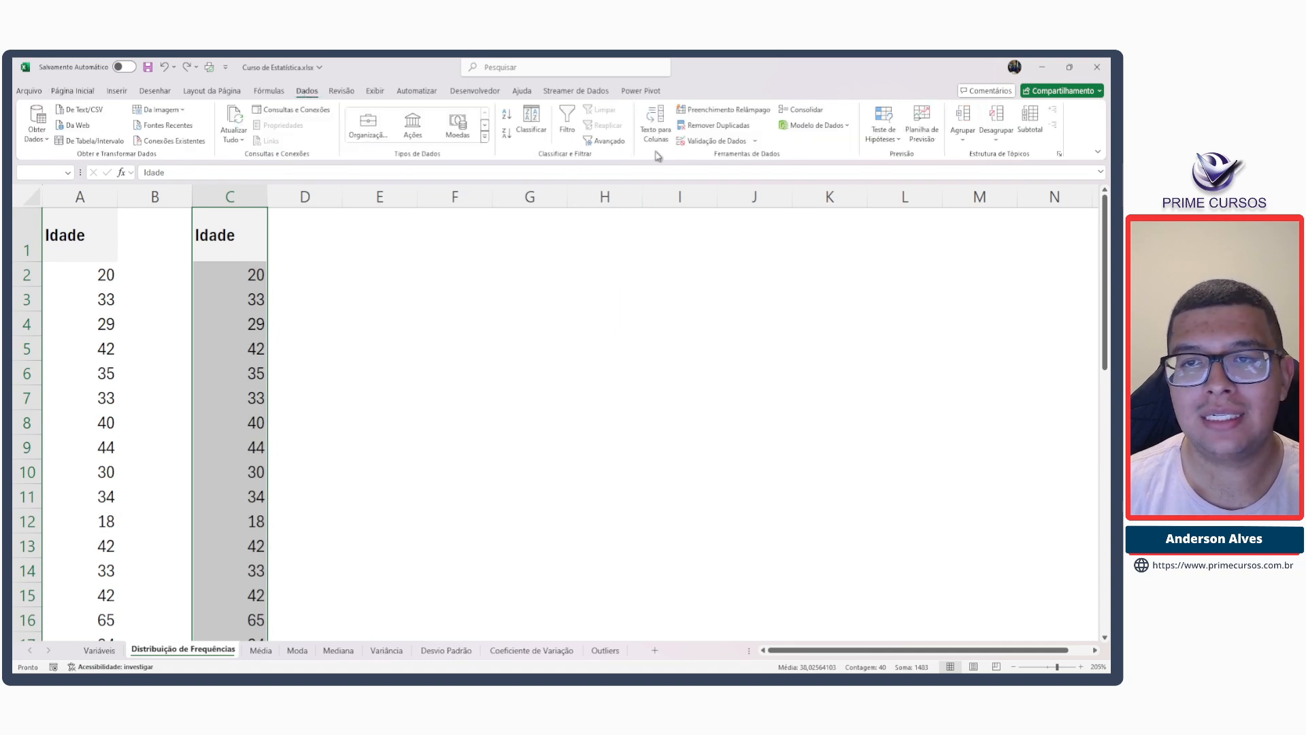
click(721, 125)
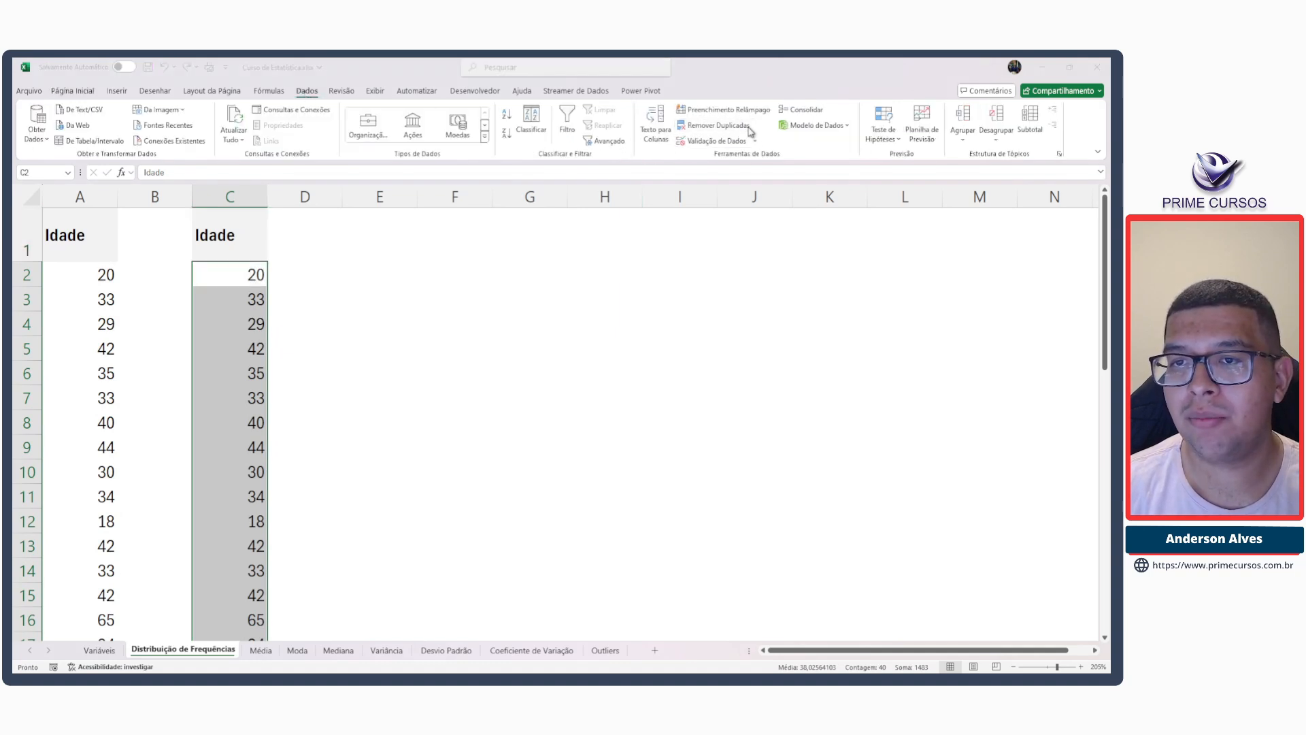
click(666, 441)
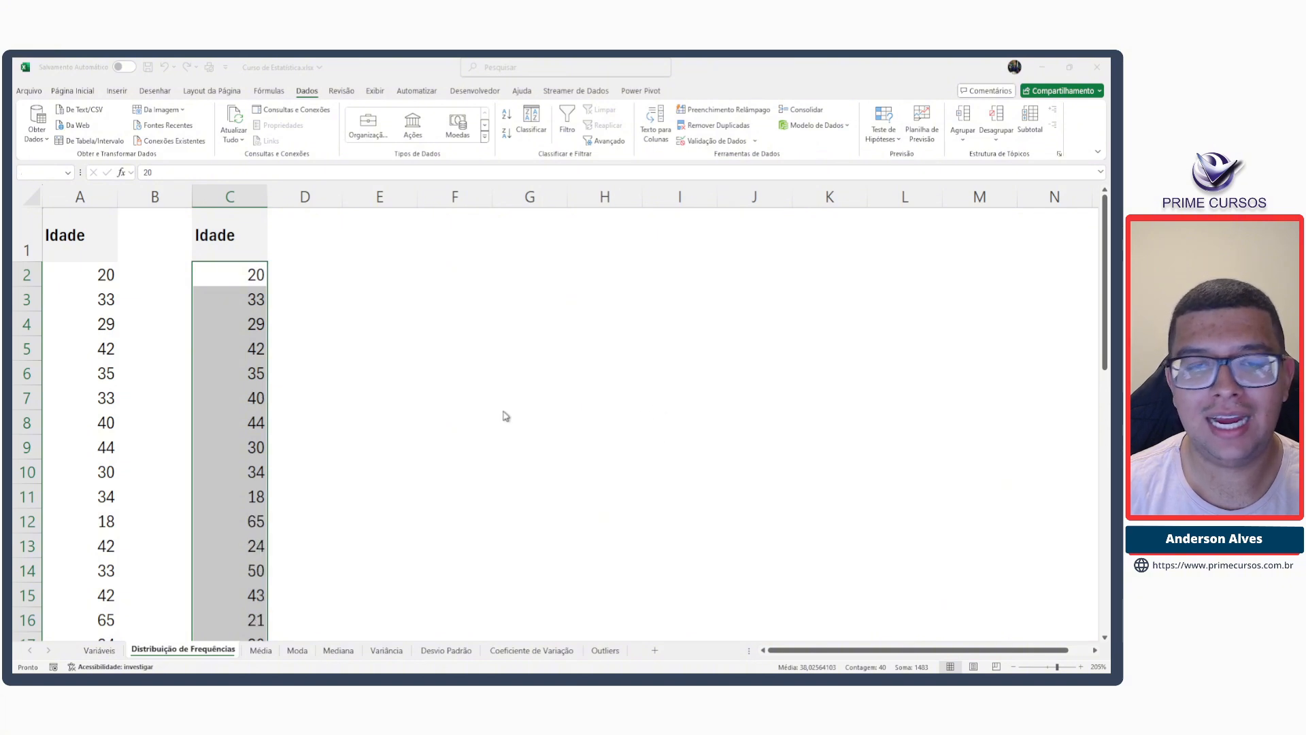
click(567, 407)
Review the list of distinct ages in column C and compare its length with the original ages in column A.
click(215, 233)
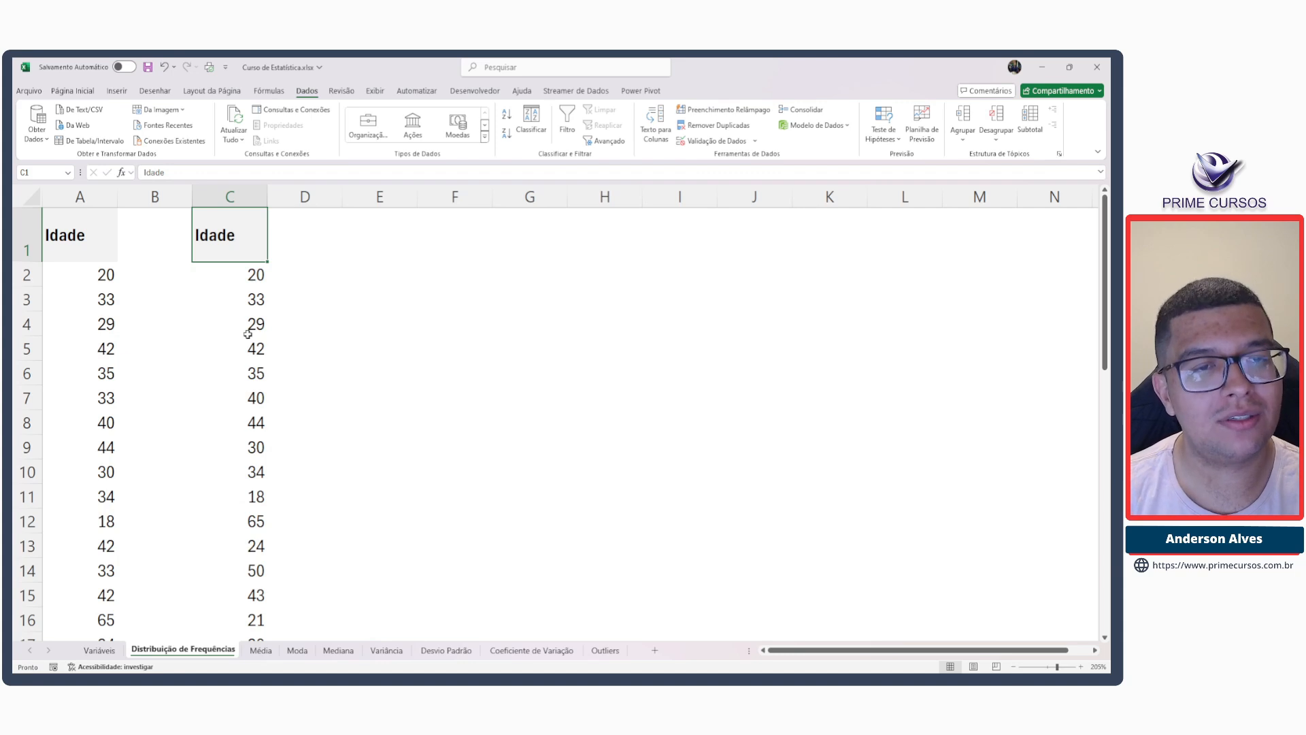
scroll(247, 333, down, 5)
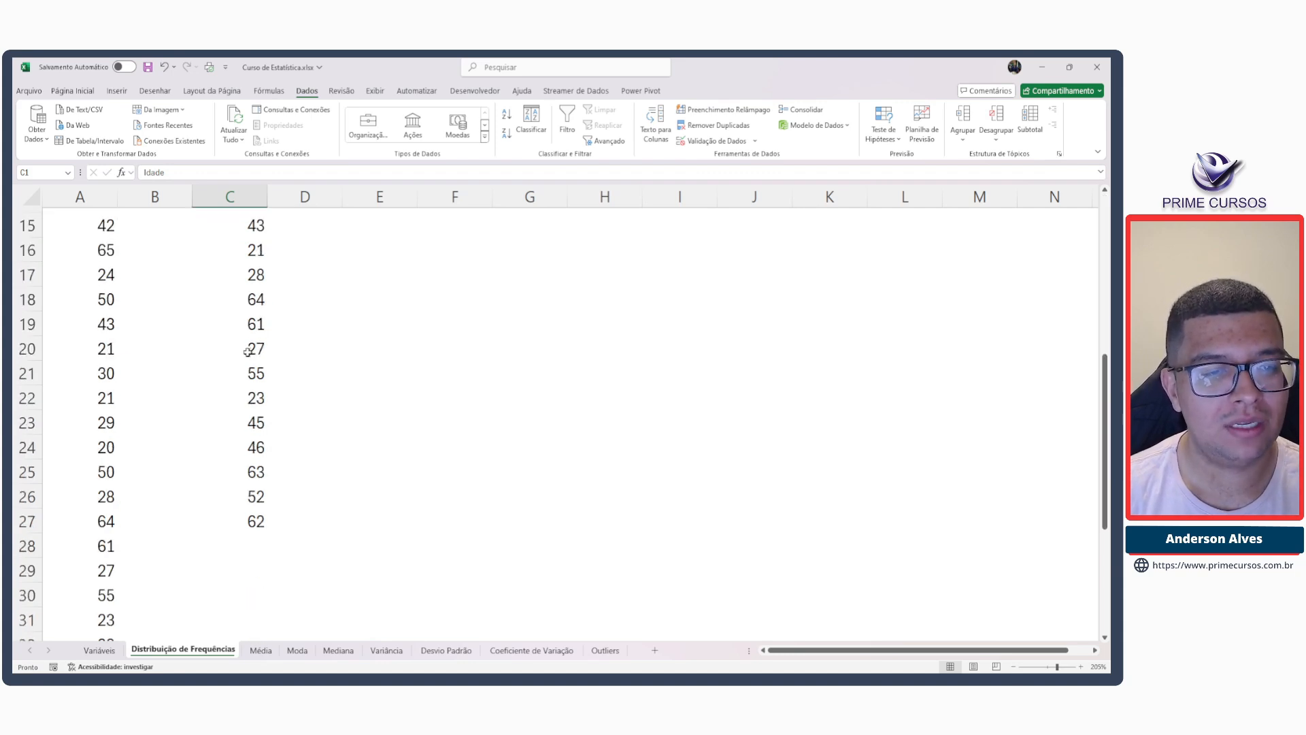
scroll(248, 351, up, 5)
click(99, 281)
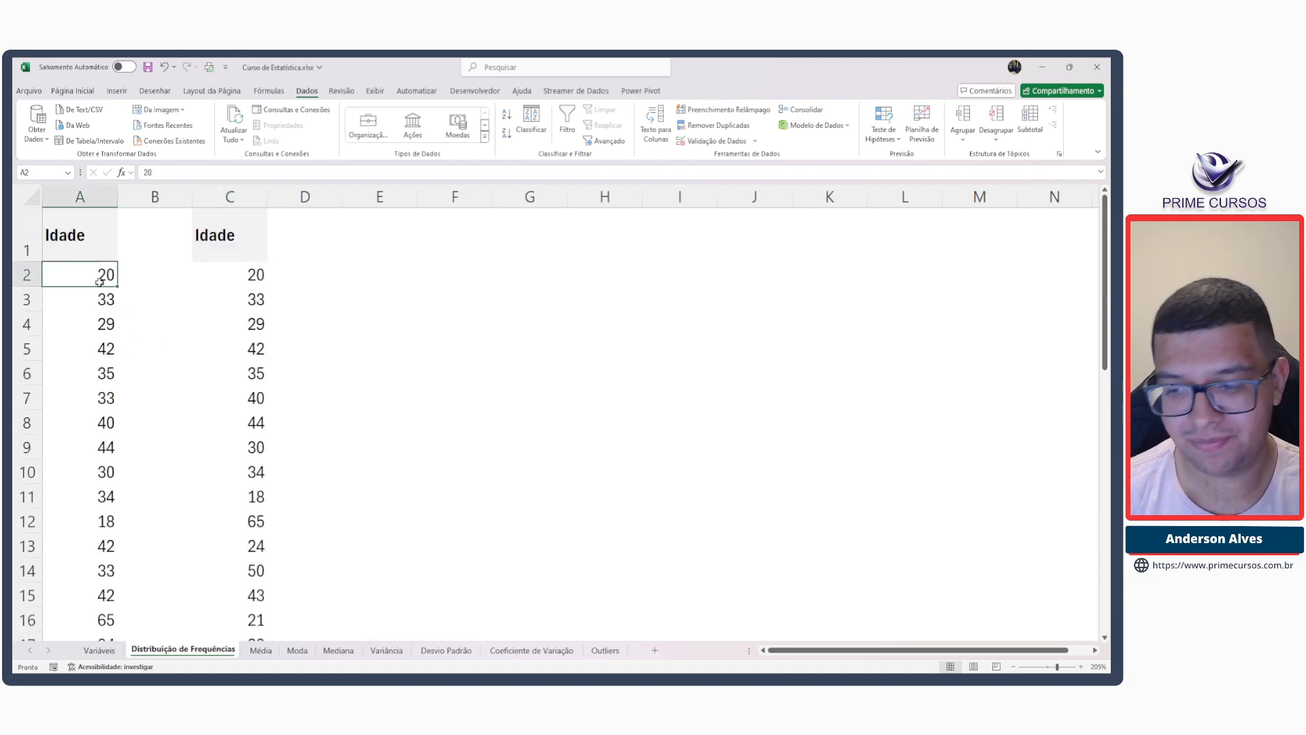
key(ctrl+shift+Down)
scroll(186, 309, up, 8)
click(250, 274)
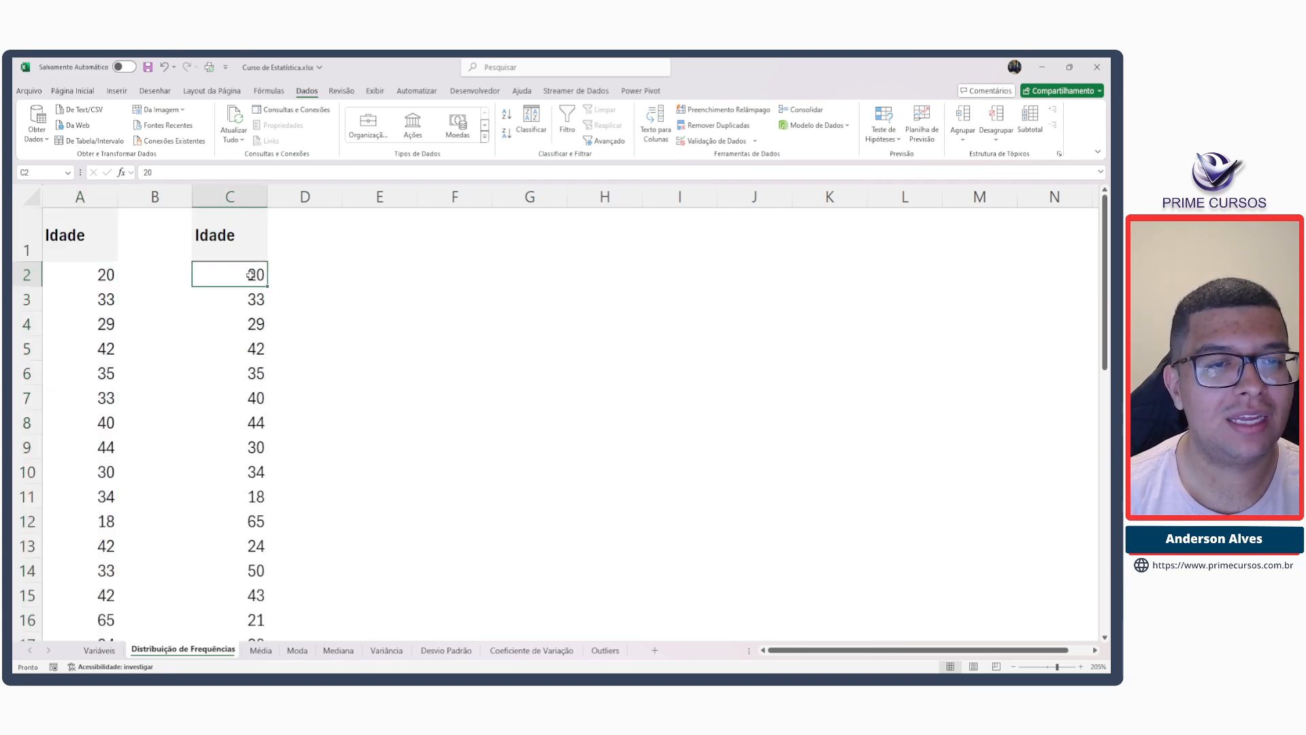
key(ctrl+shift+Down)
scroll(250, 277, up, 4)
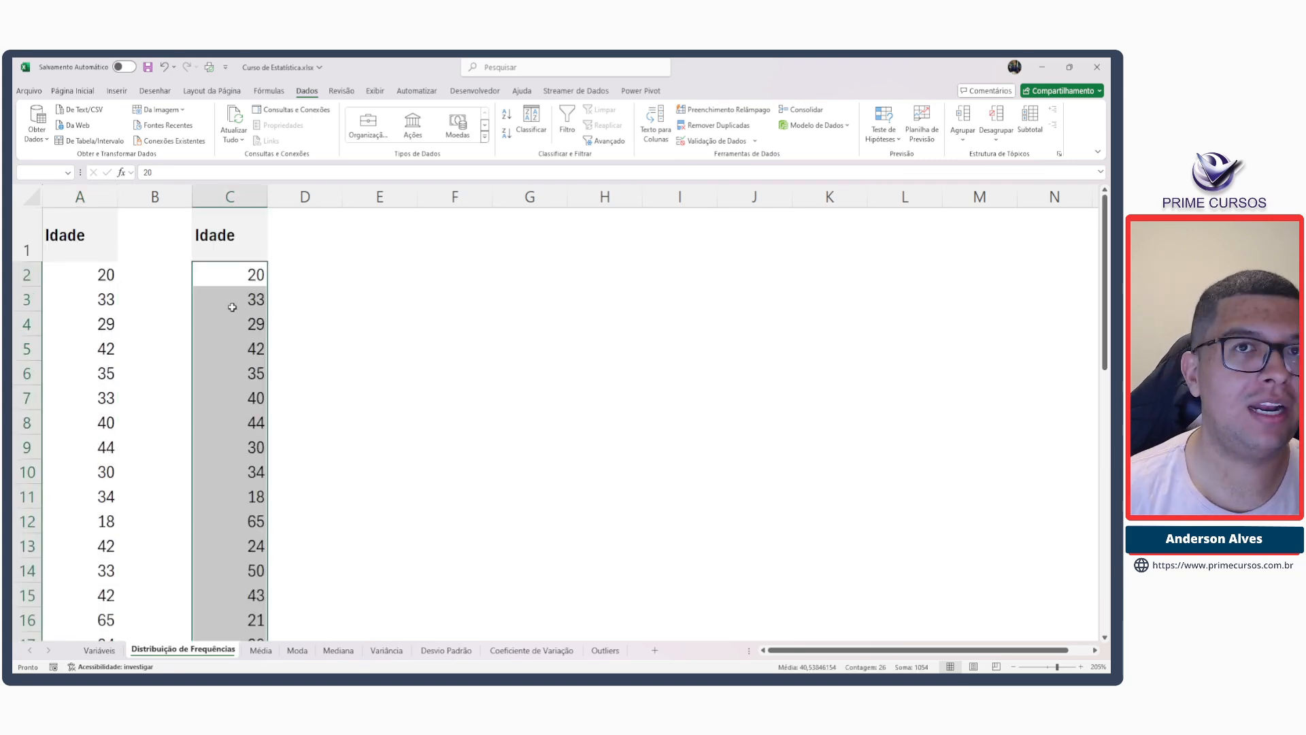
click(249, 237)
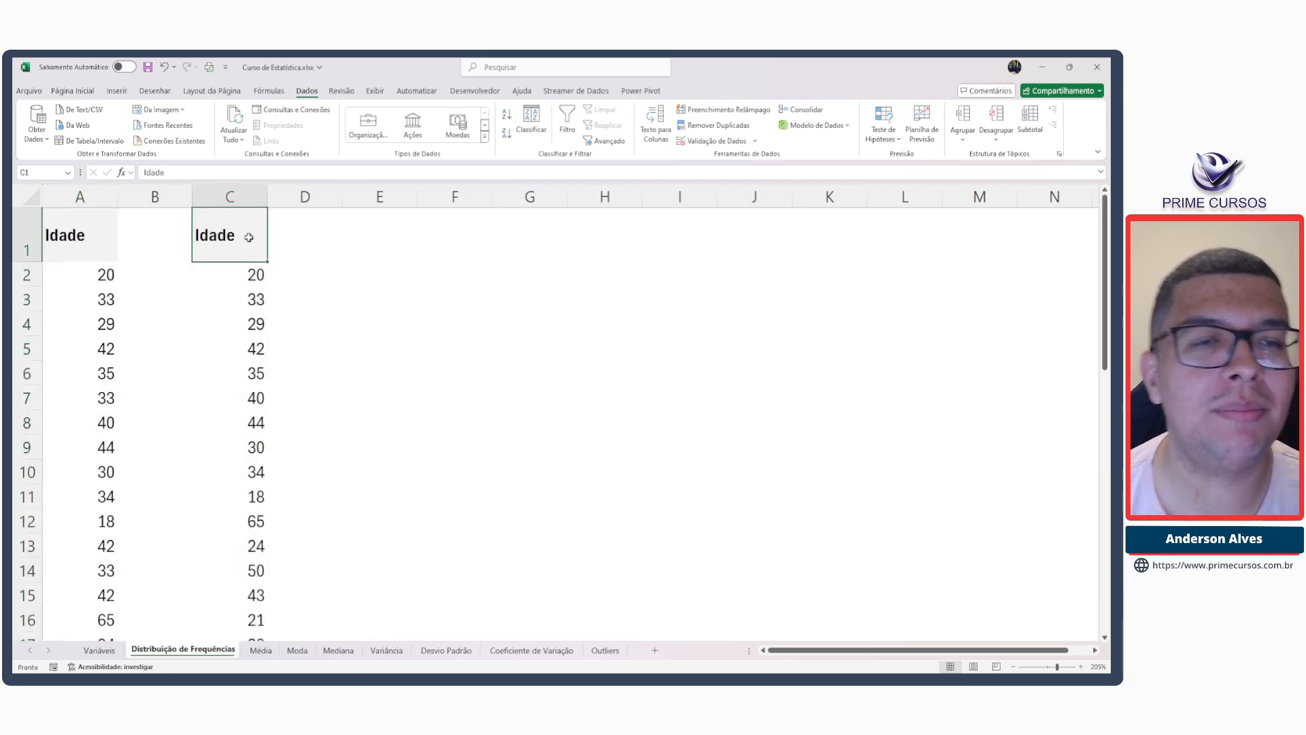
click(278, 275)
click(245, 274)
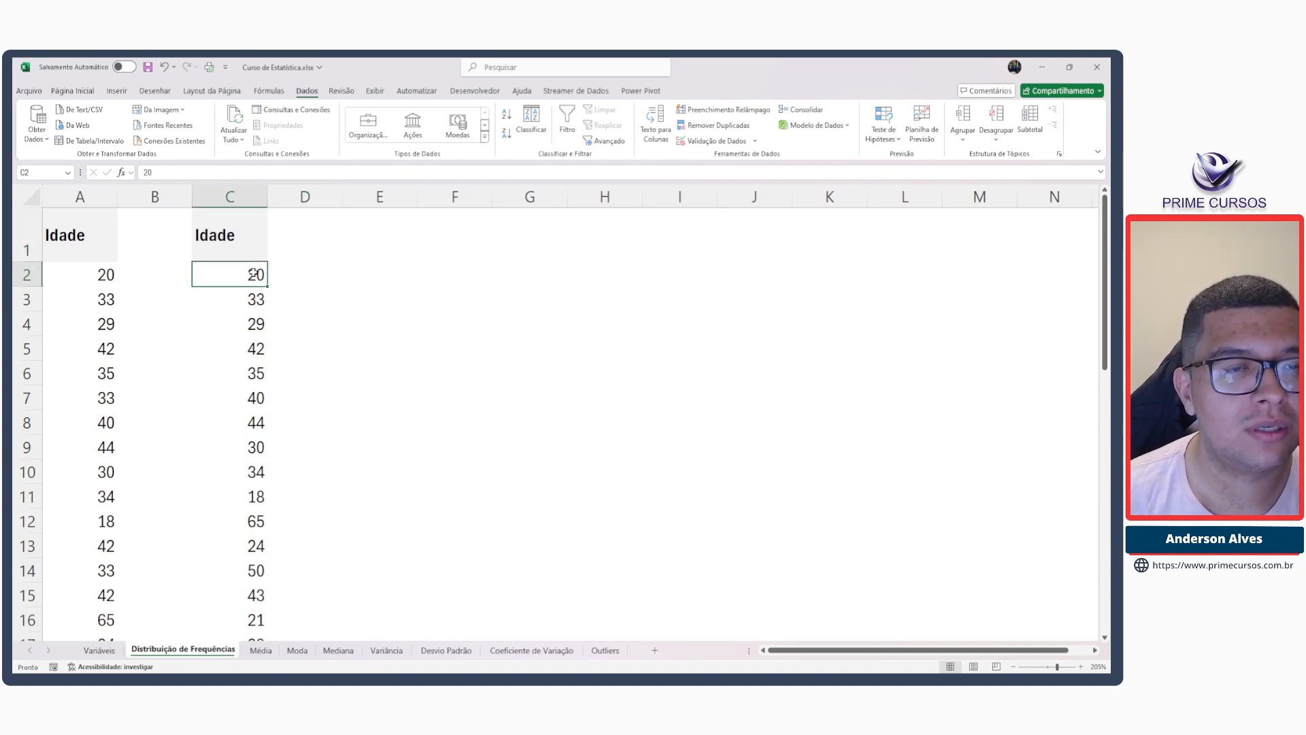
click(82, 266)
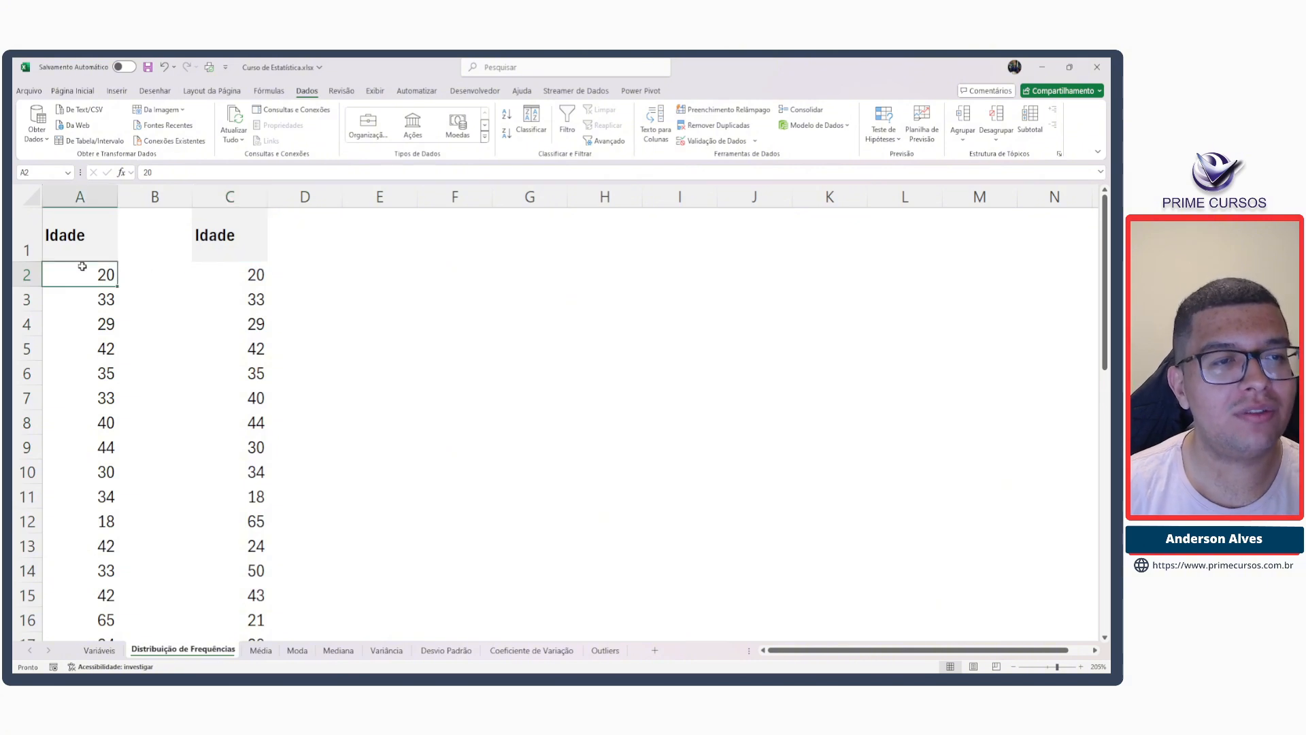
click(73, 192)
click(262, 305)
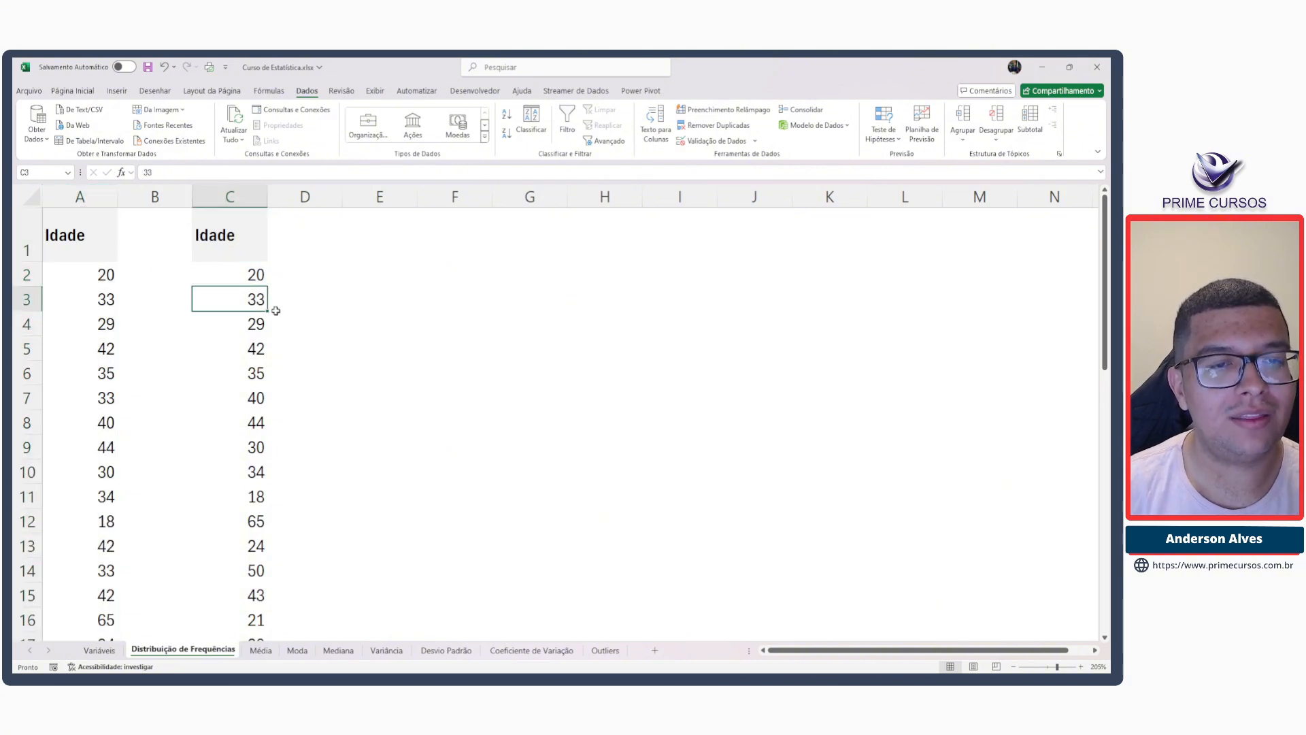
click(272, 307)
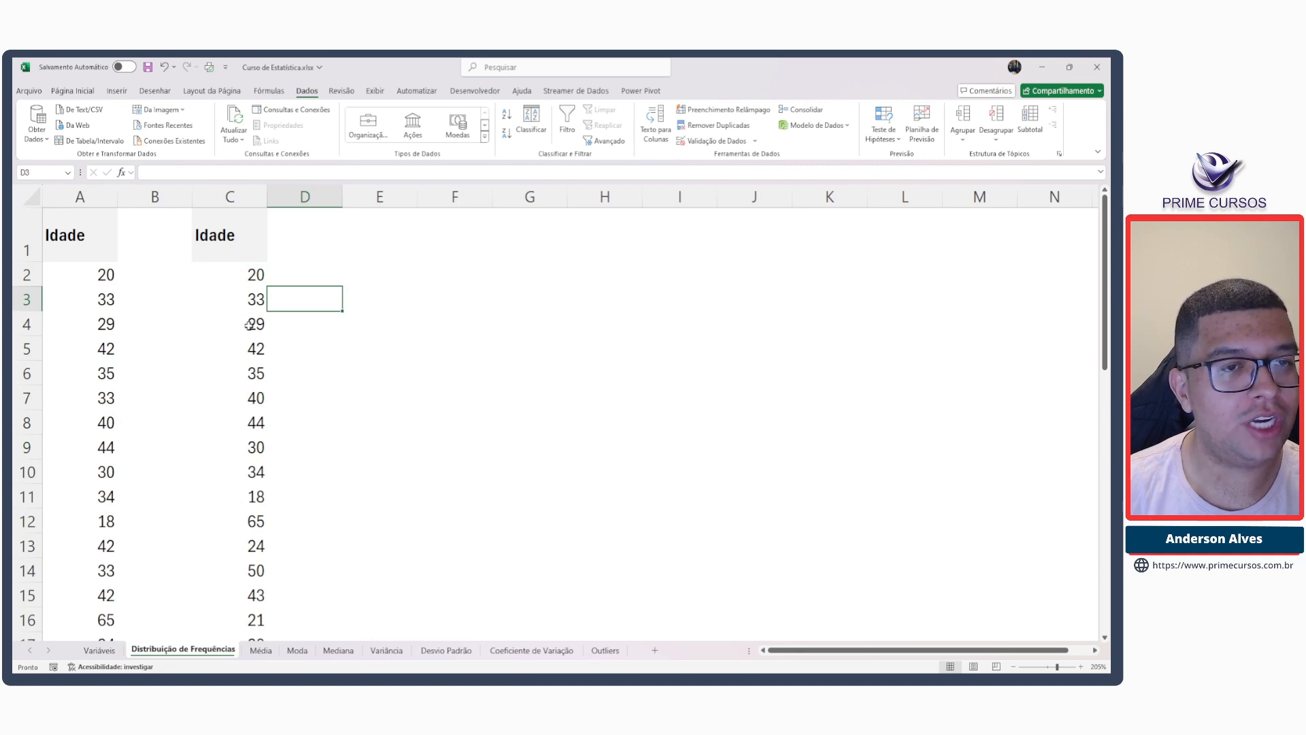
Enter the header "Freq. Absoluta" in cell D1, beside the list of distinct ages.
click(321, 244)
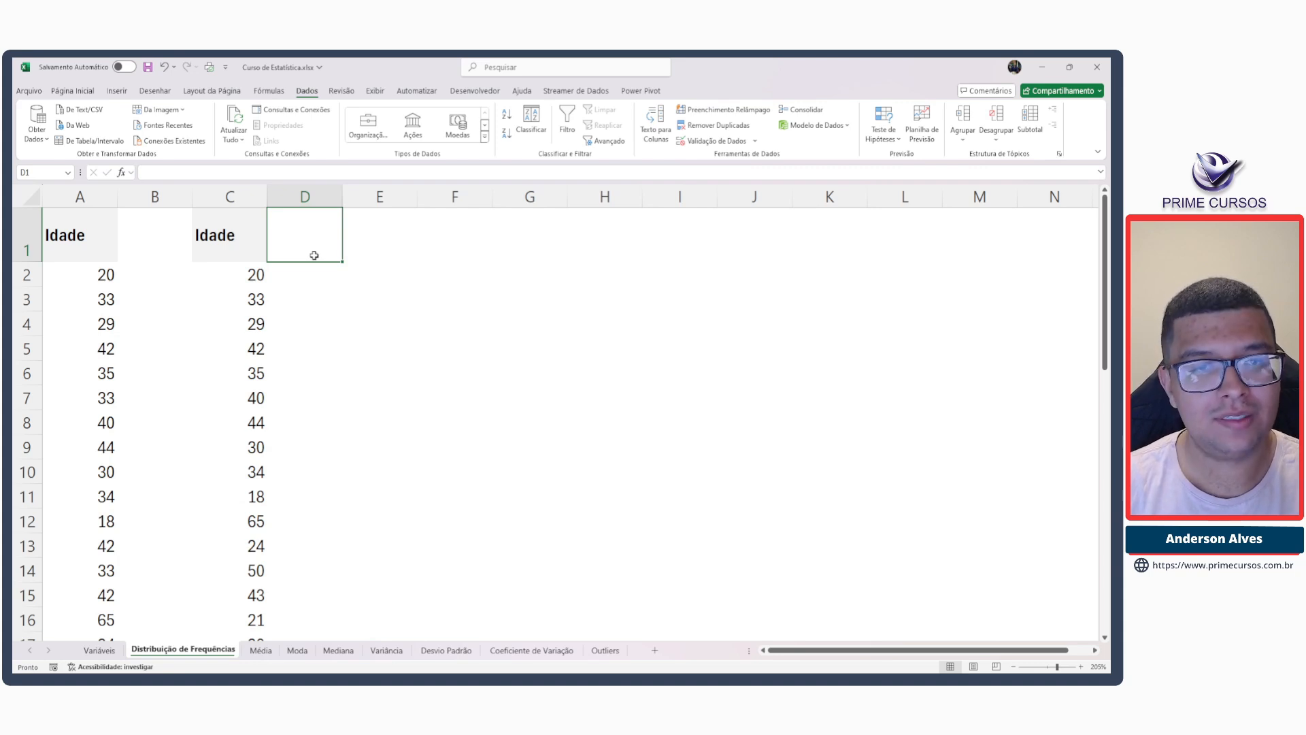
text(F)
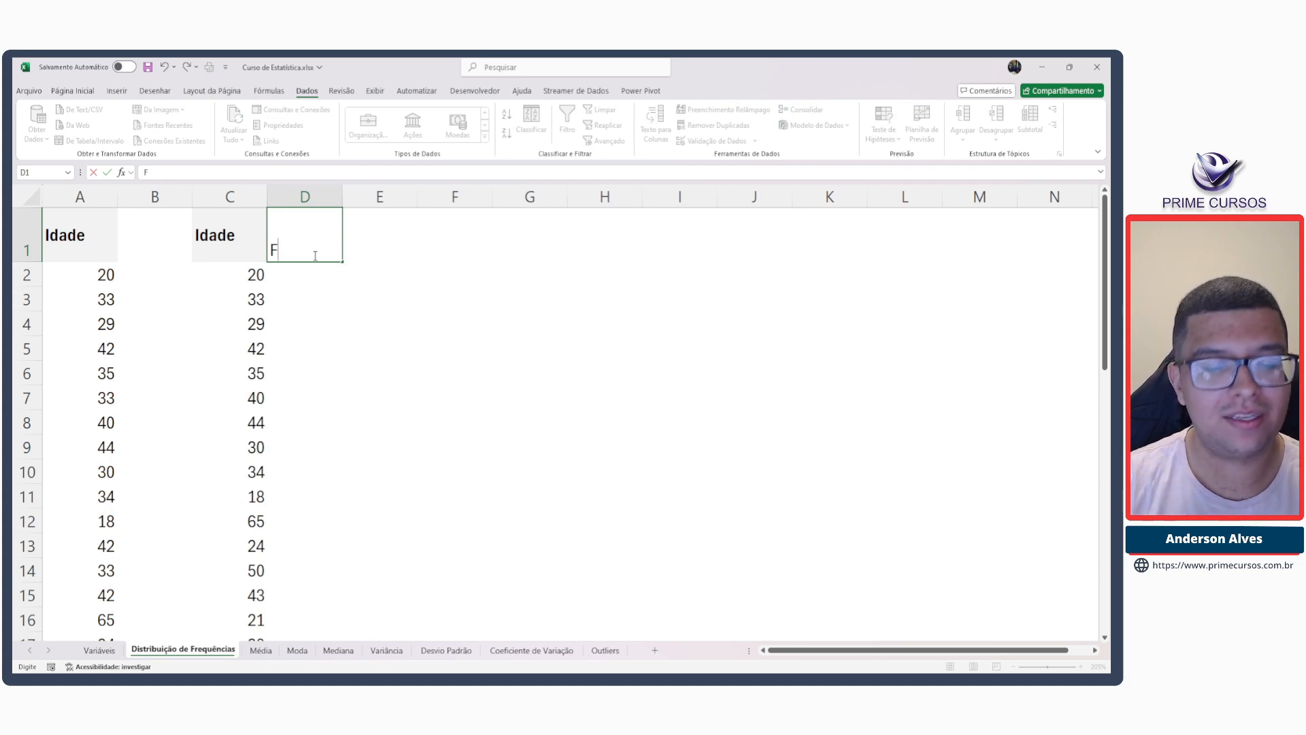
key(Escape)
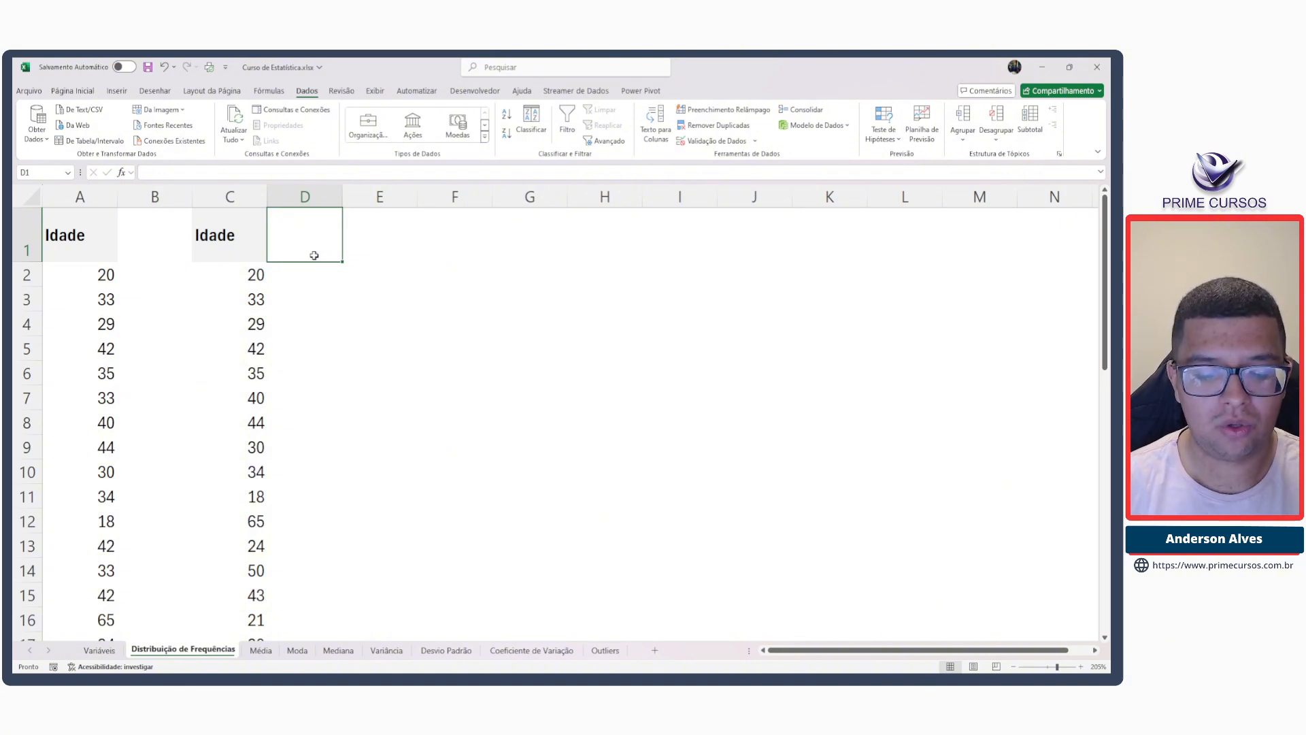
text(Freq)
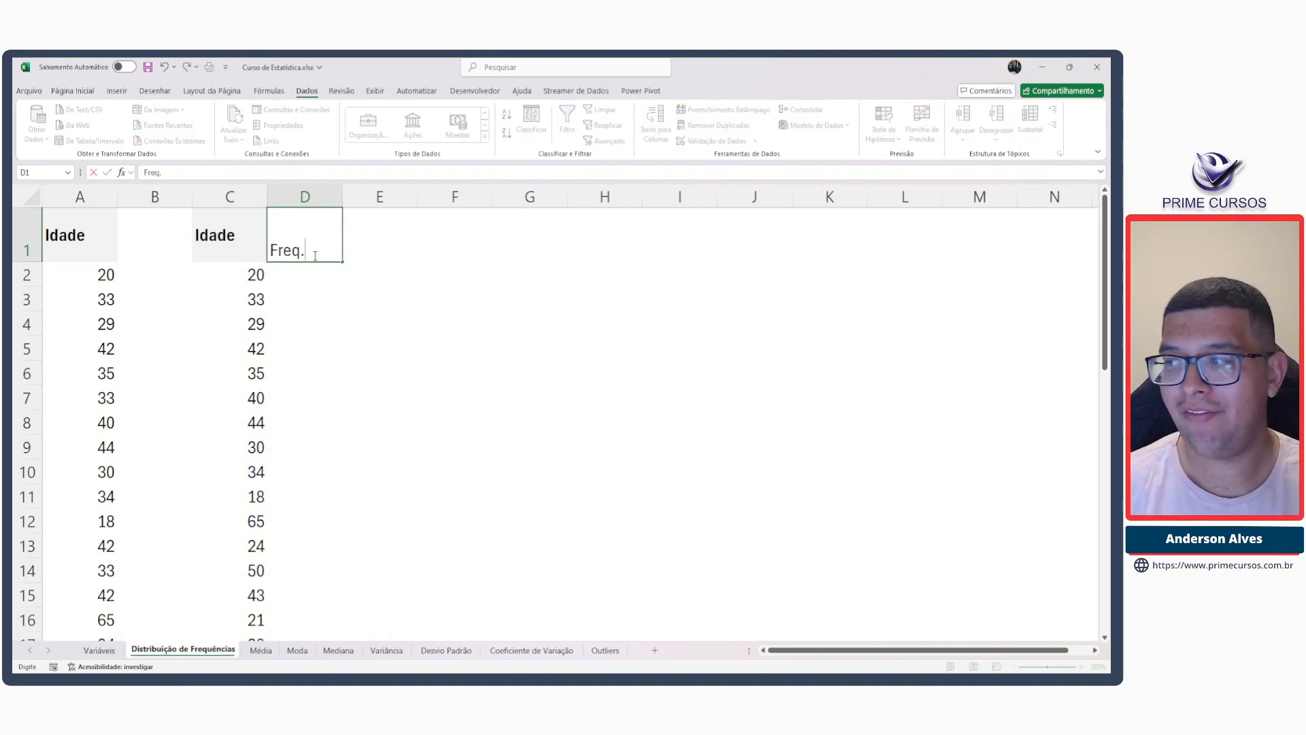
text(. Absolçut)
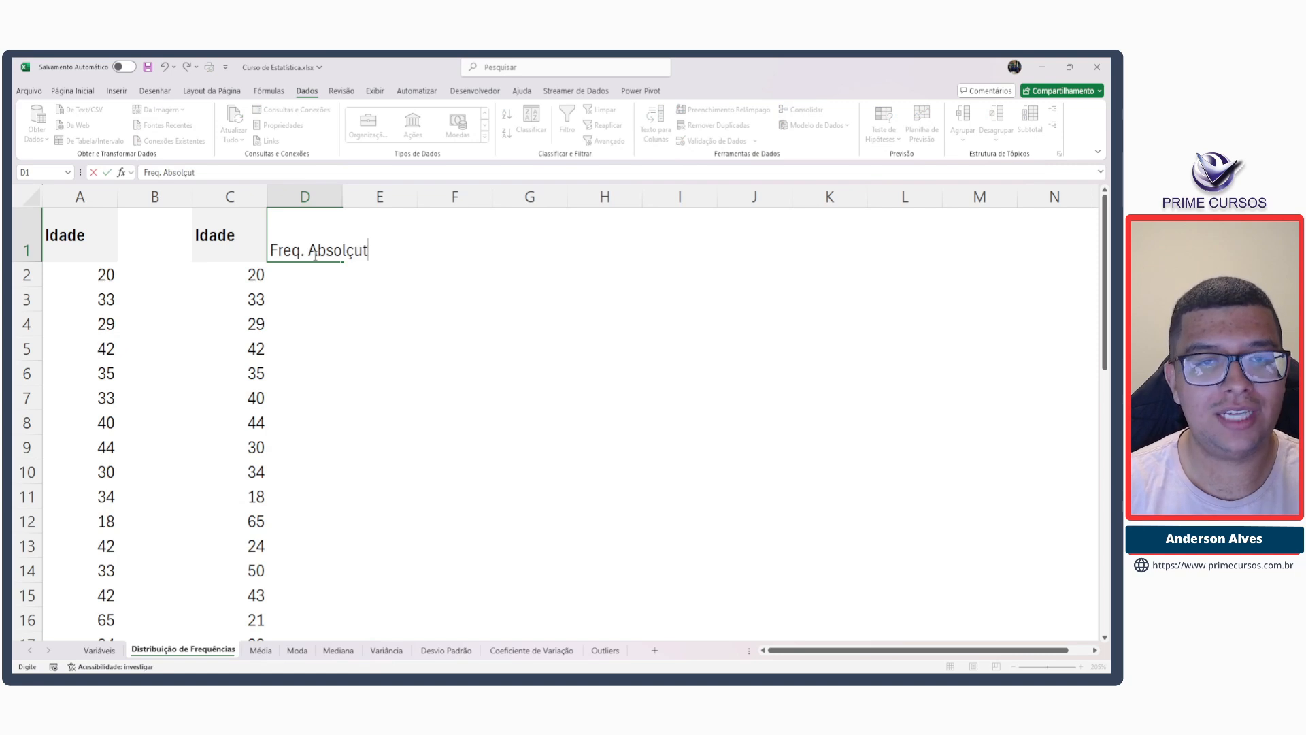
key(BackSpace)
key(BackSpace)
key(BackSpace)
text(uta)
key(ctrl+Return)
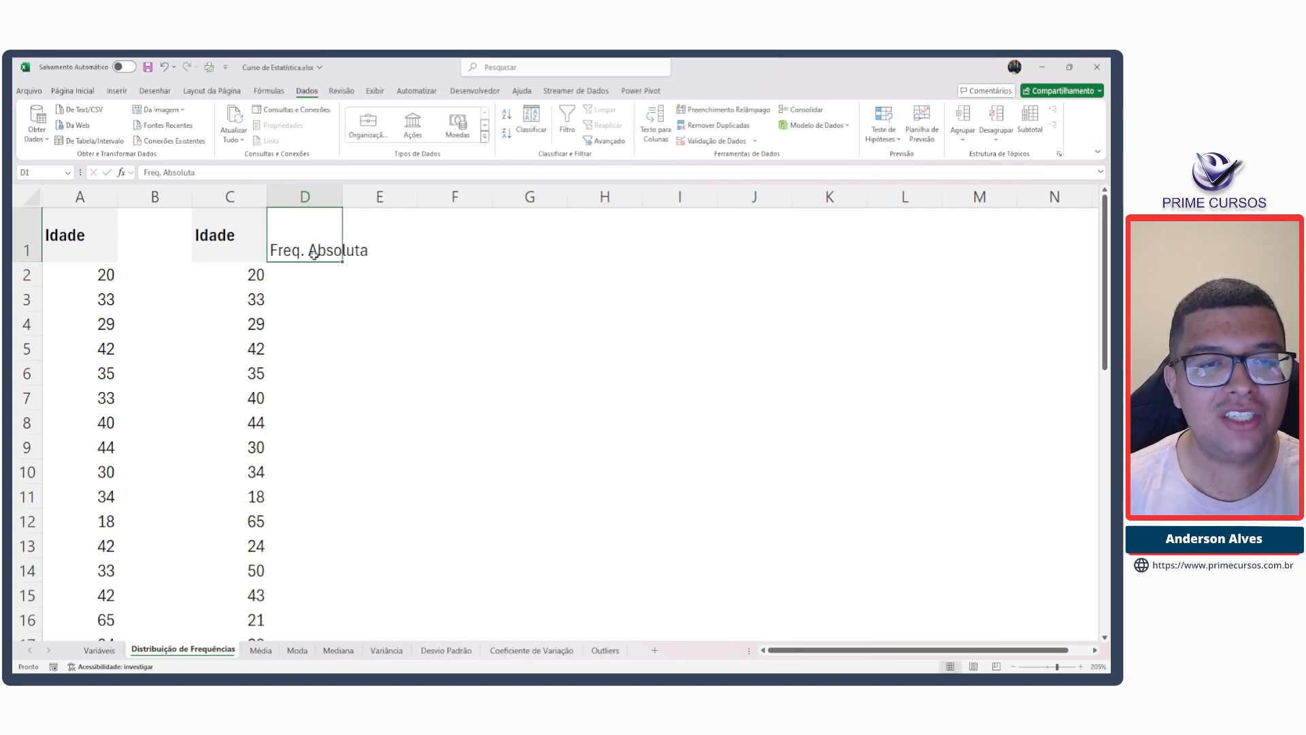
Copy the formatting of the Idade header in C1 onto the Freq. Absoluta header in D1.
click(247, 243)
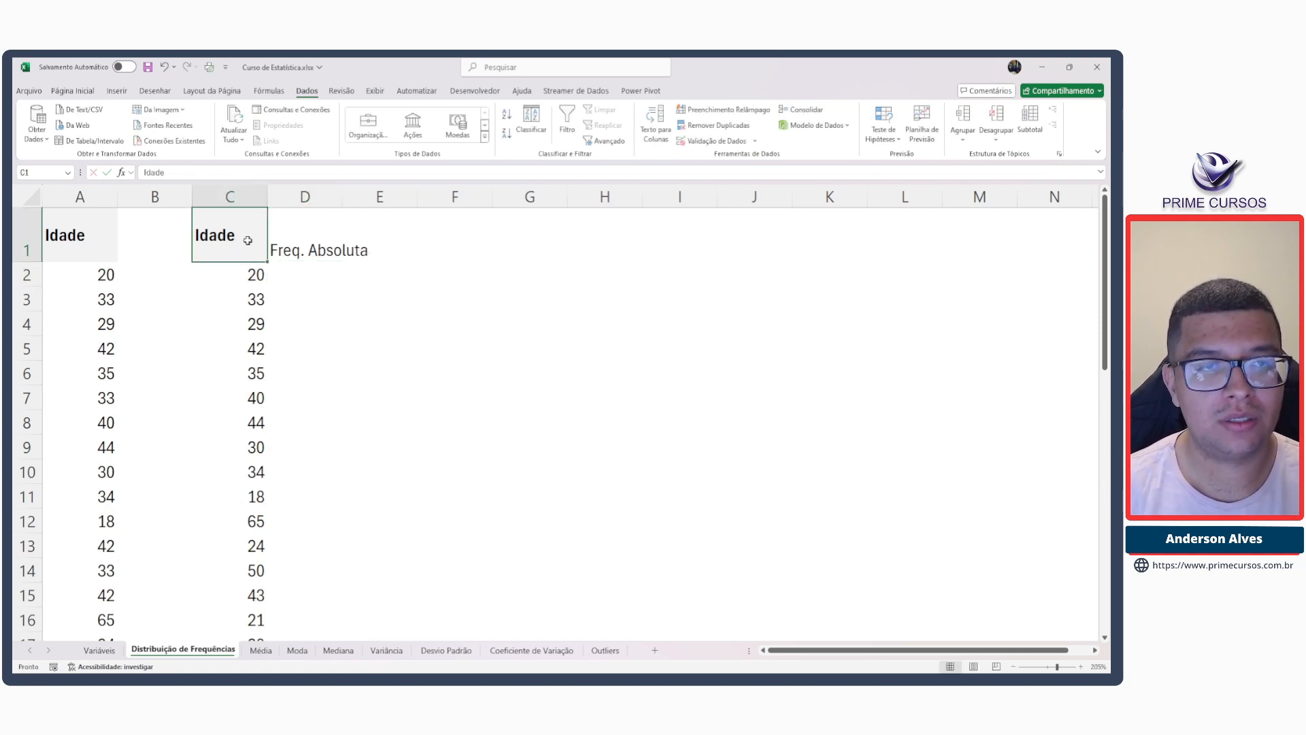
click(73, 91)
click(68, 141)
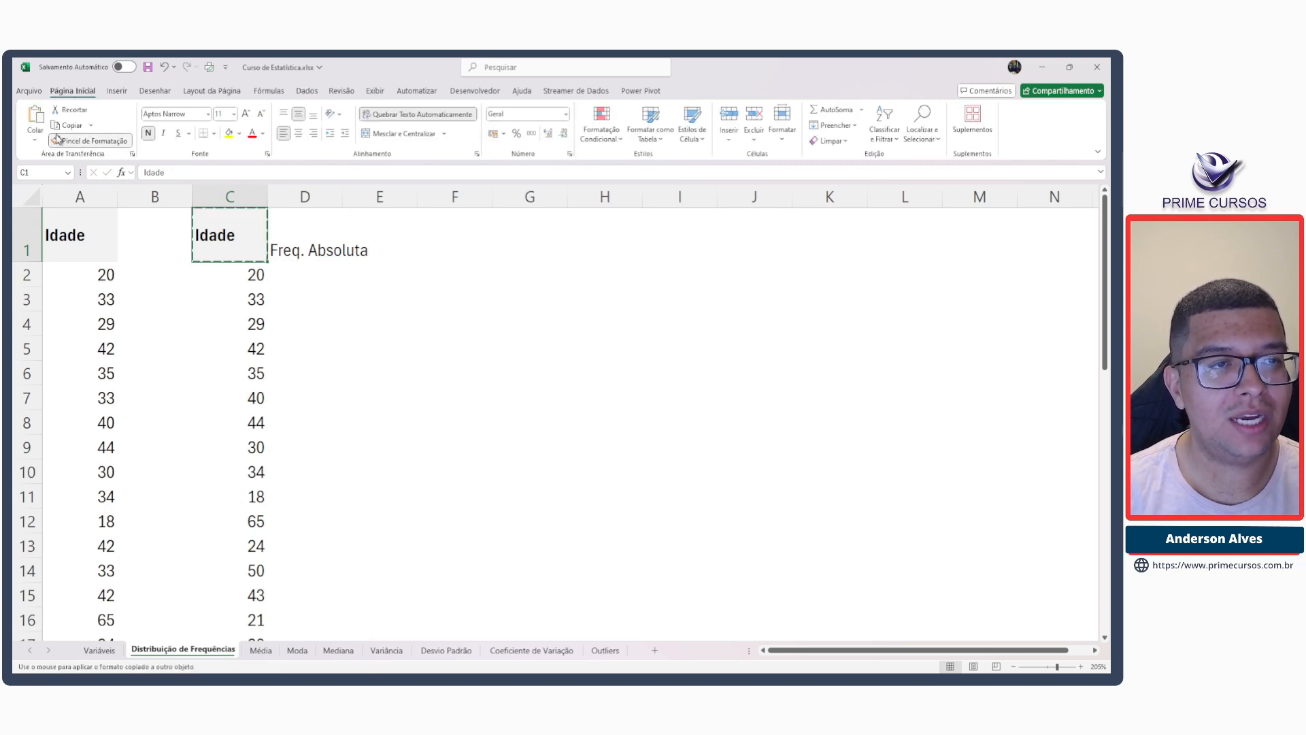
click(296, 236)
click(295, 272)
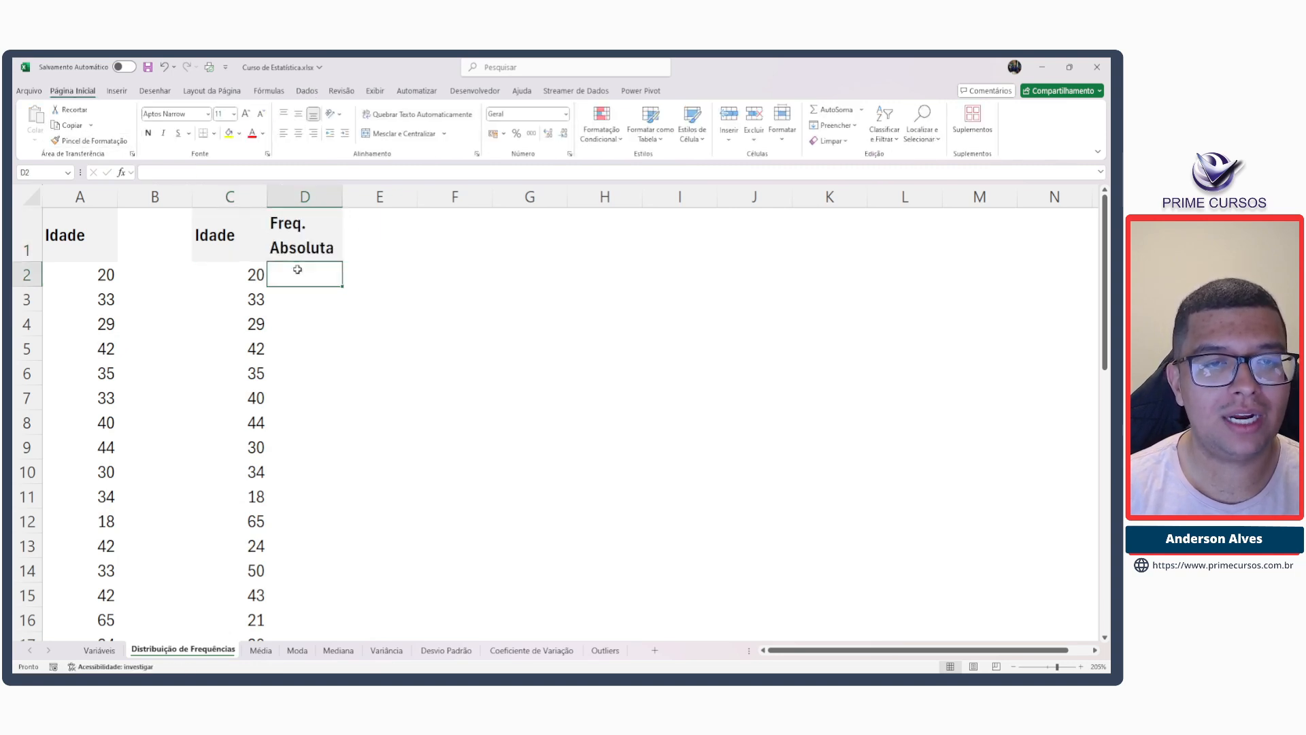
click(238, 230)
click(312, 218)
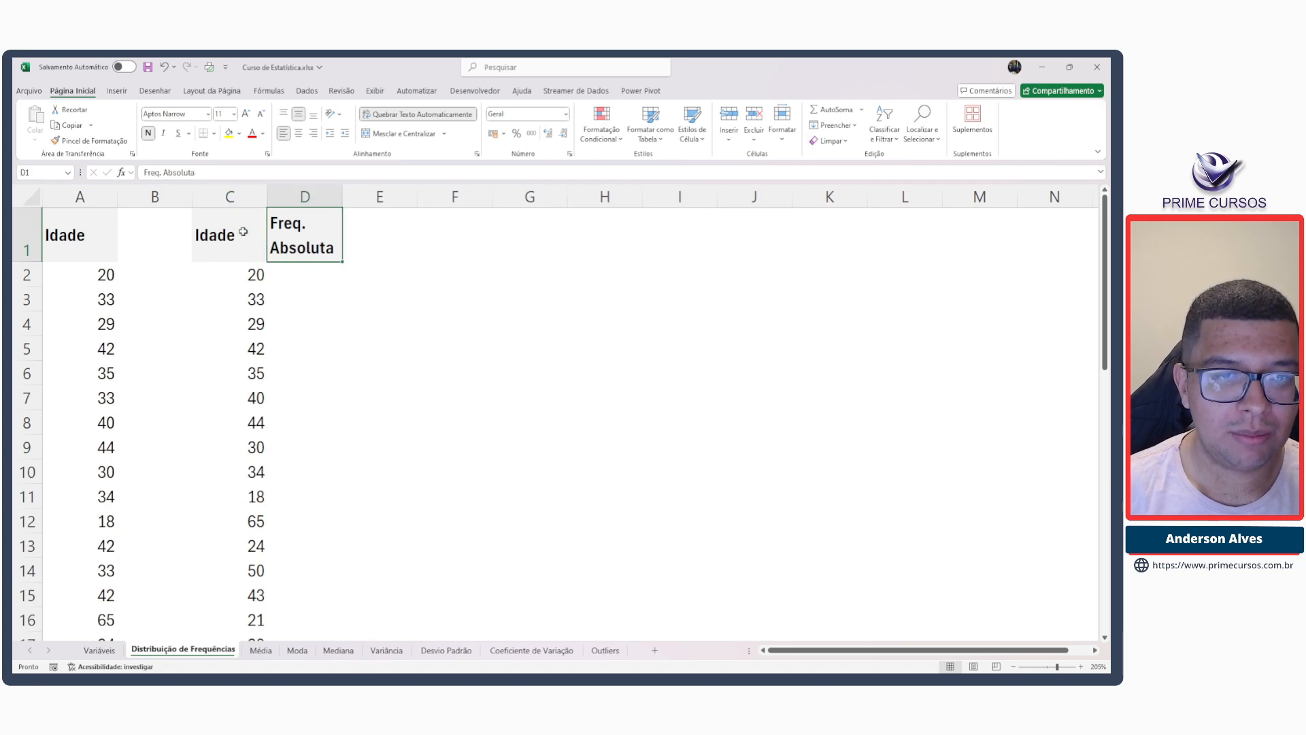
click(242, 231)
click(296, 230)
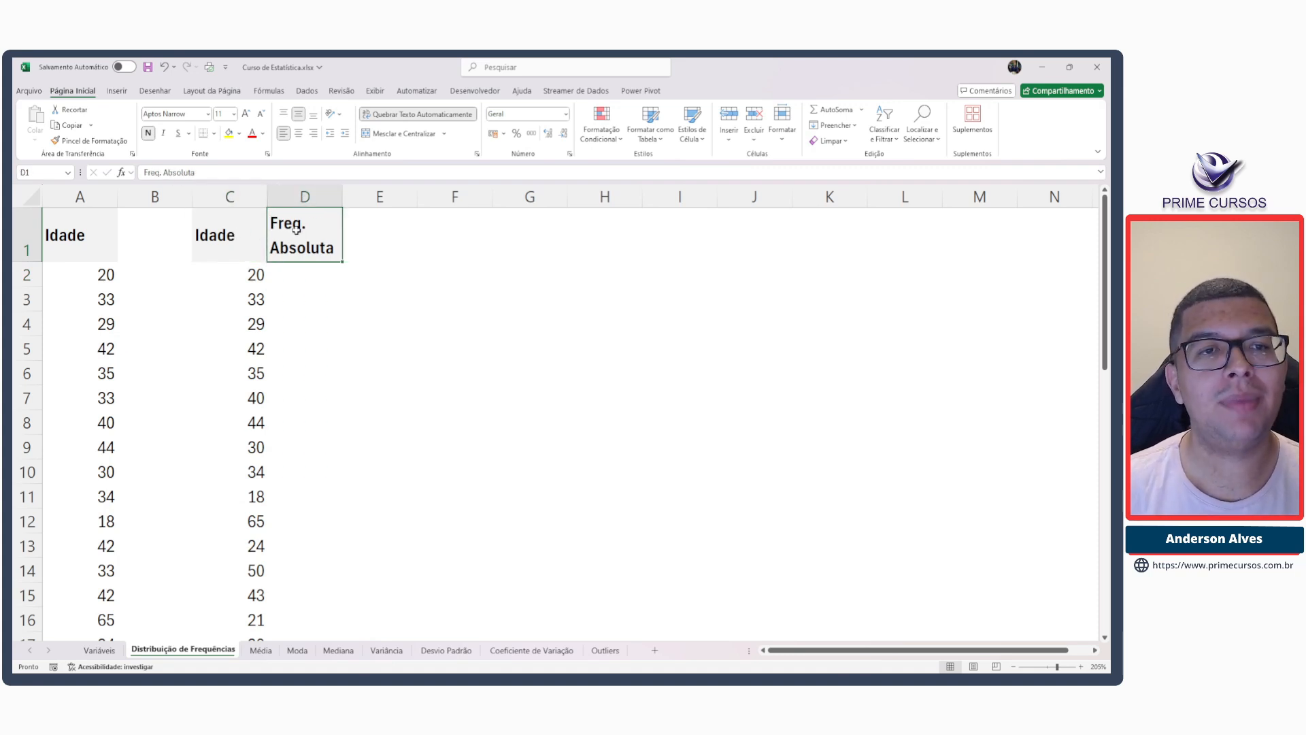
Add filters to the Idade and Freq. Absoluta columns in C and D, and sort the distinct ages in ascending order.
key(Left)
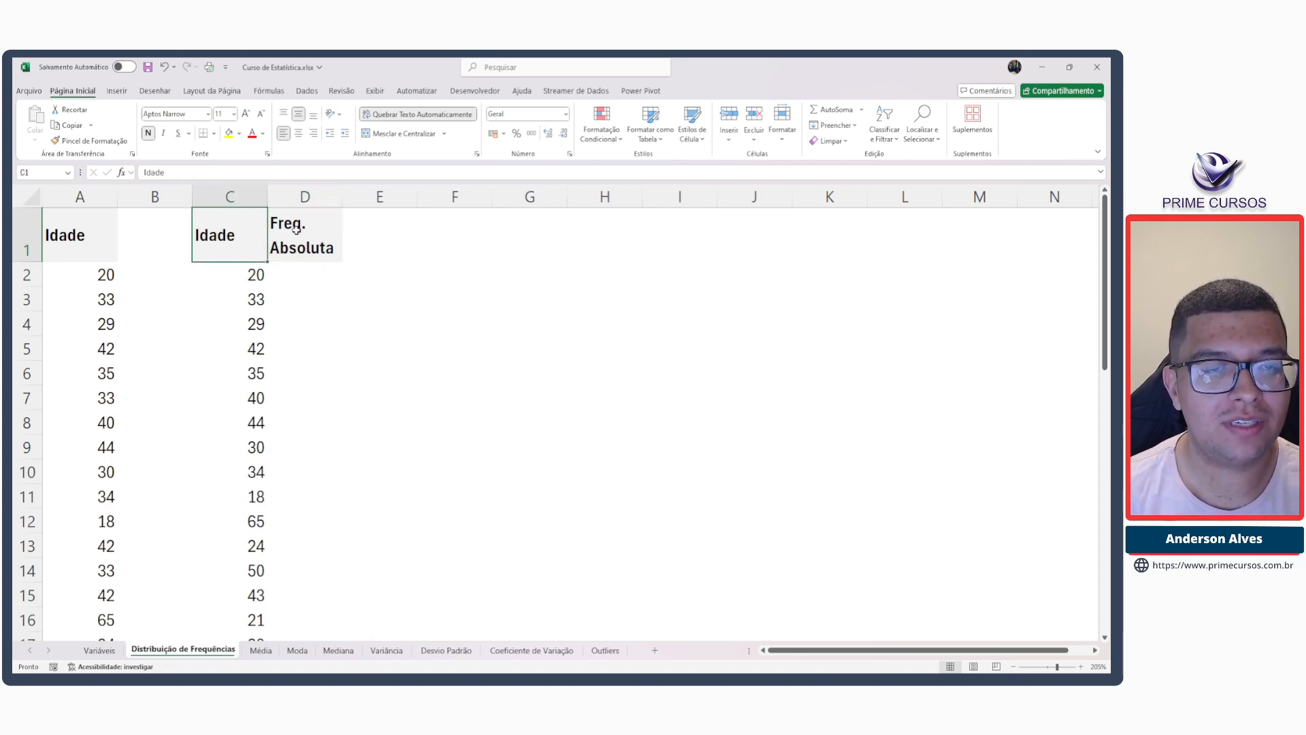
key(shift+Right)
key(ctrl+shift+Down)
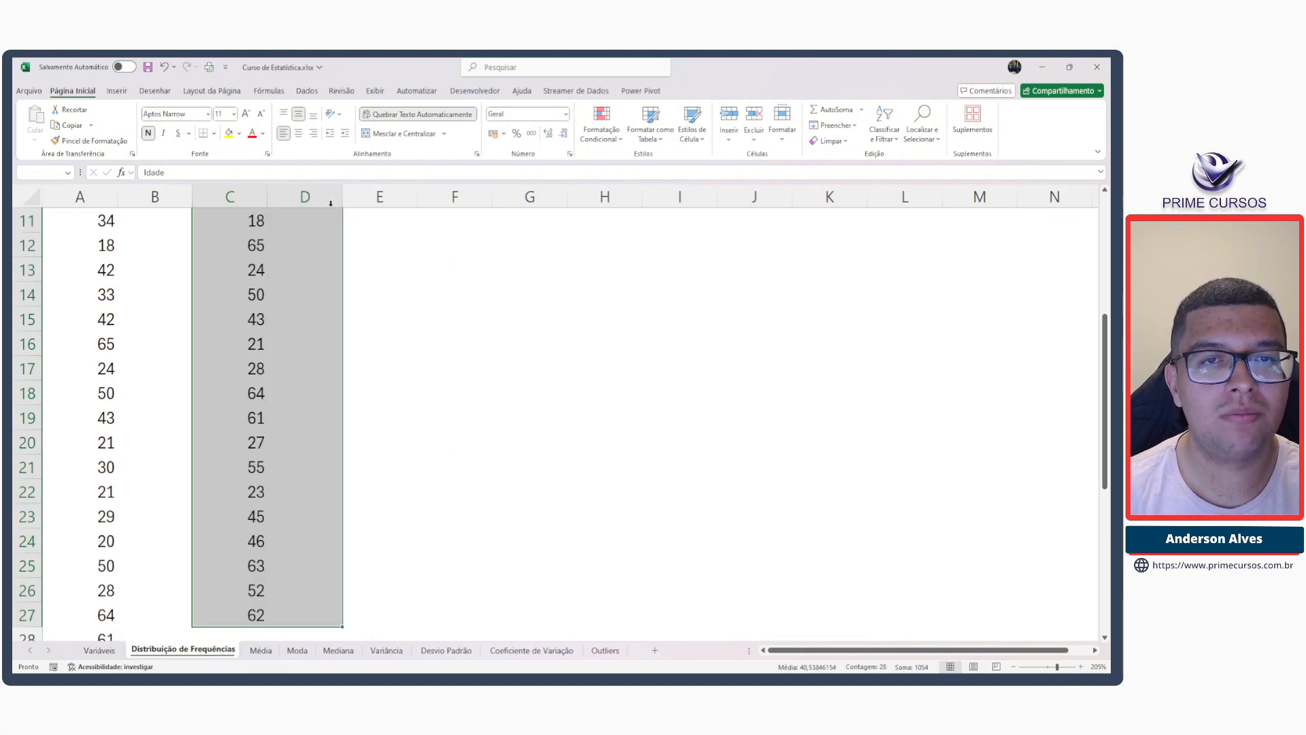
key(ctrl+shift+l)
click(307, 90)
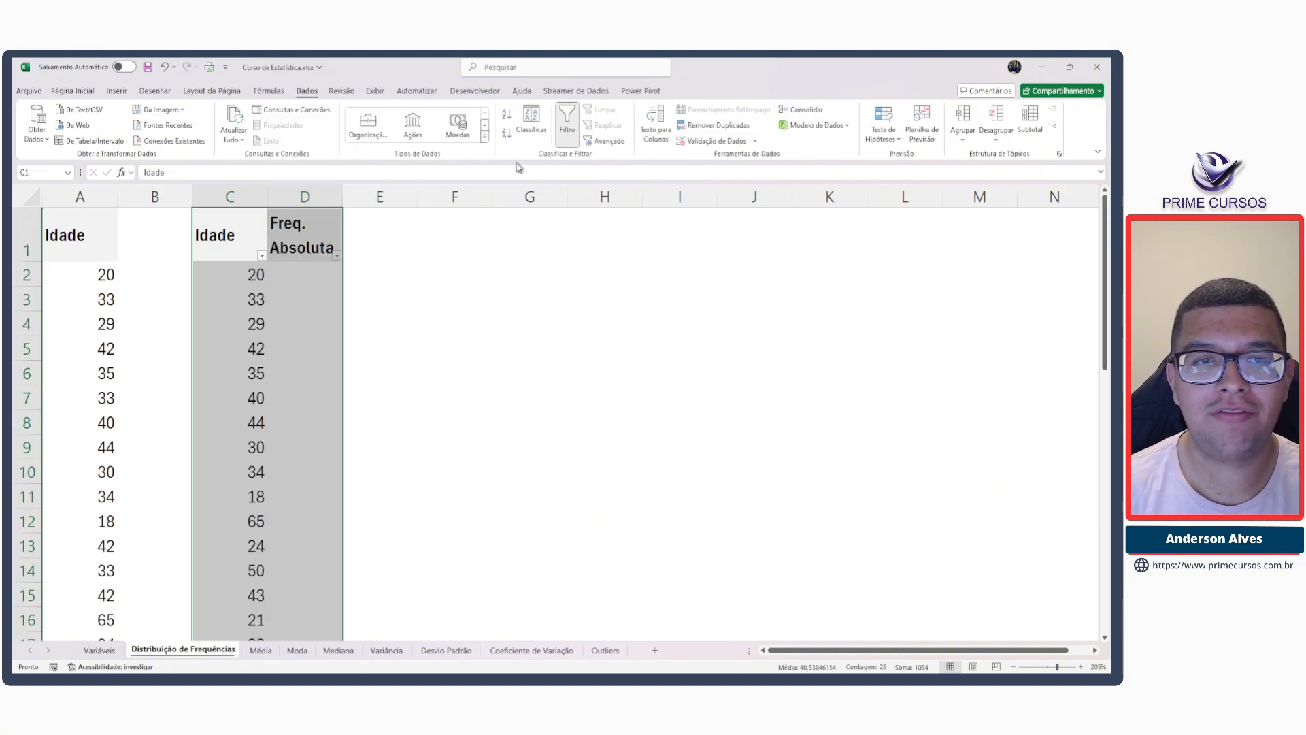
click(223, 254)
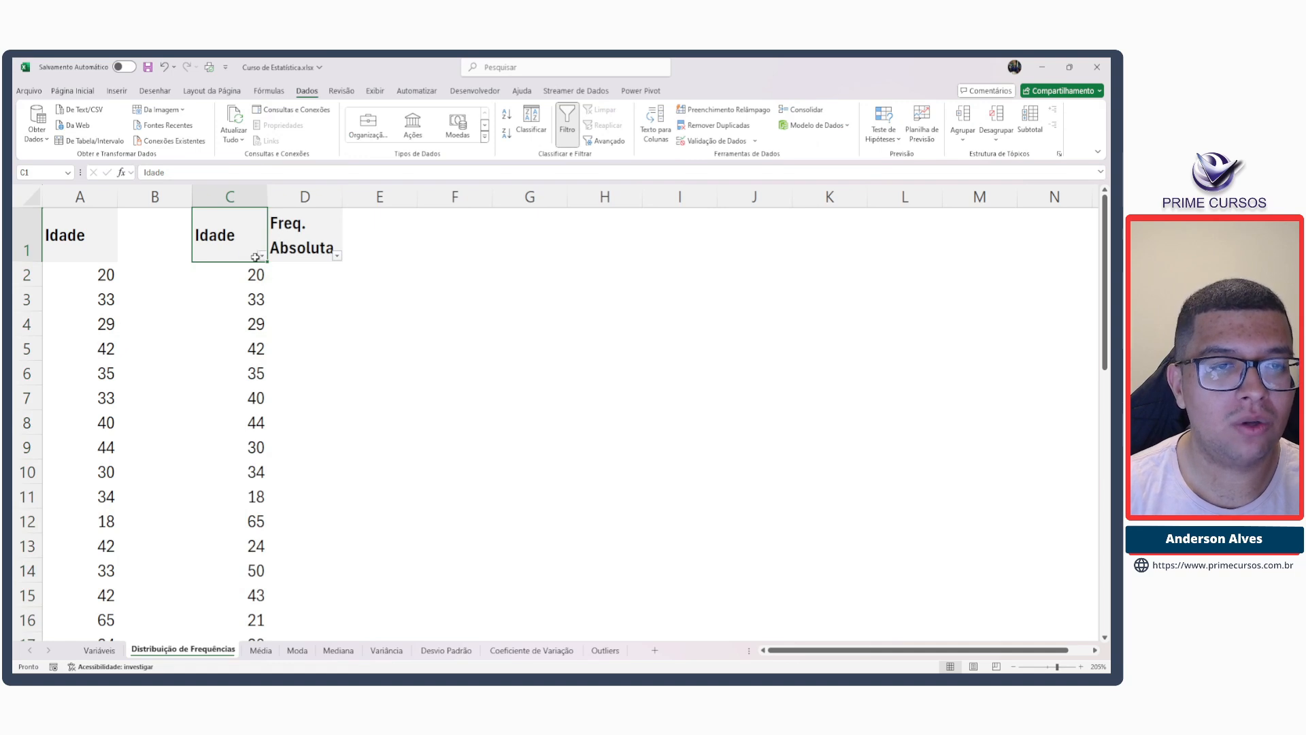
click(262, 257)
click(232, 272)
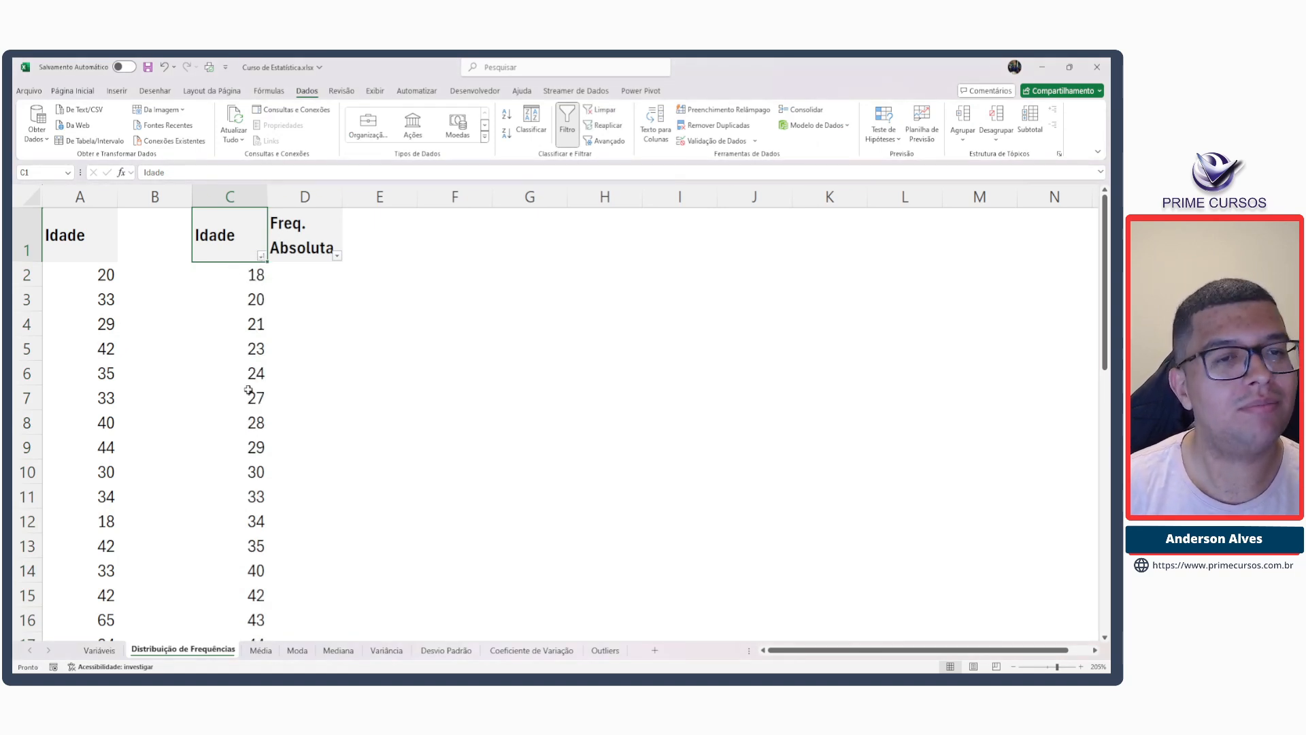
Fill the age 18 in cell A12 with yellow and scan the rest of column A for further occurrences.
click(291, 272)
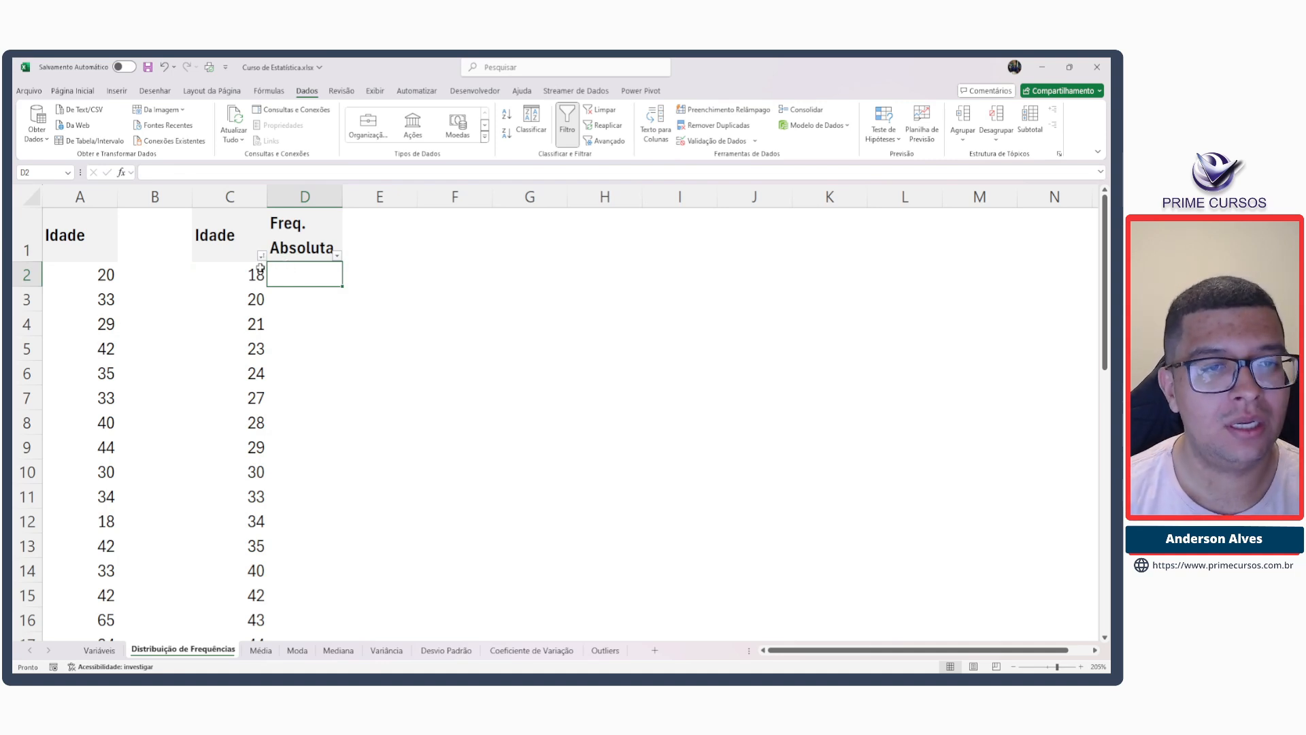
click(244, 273)
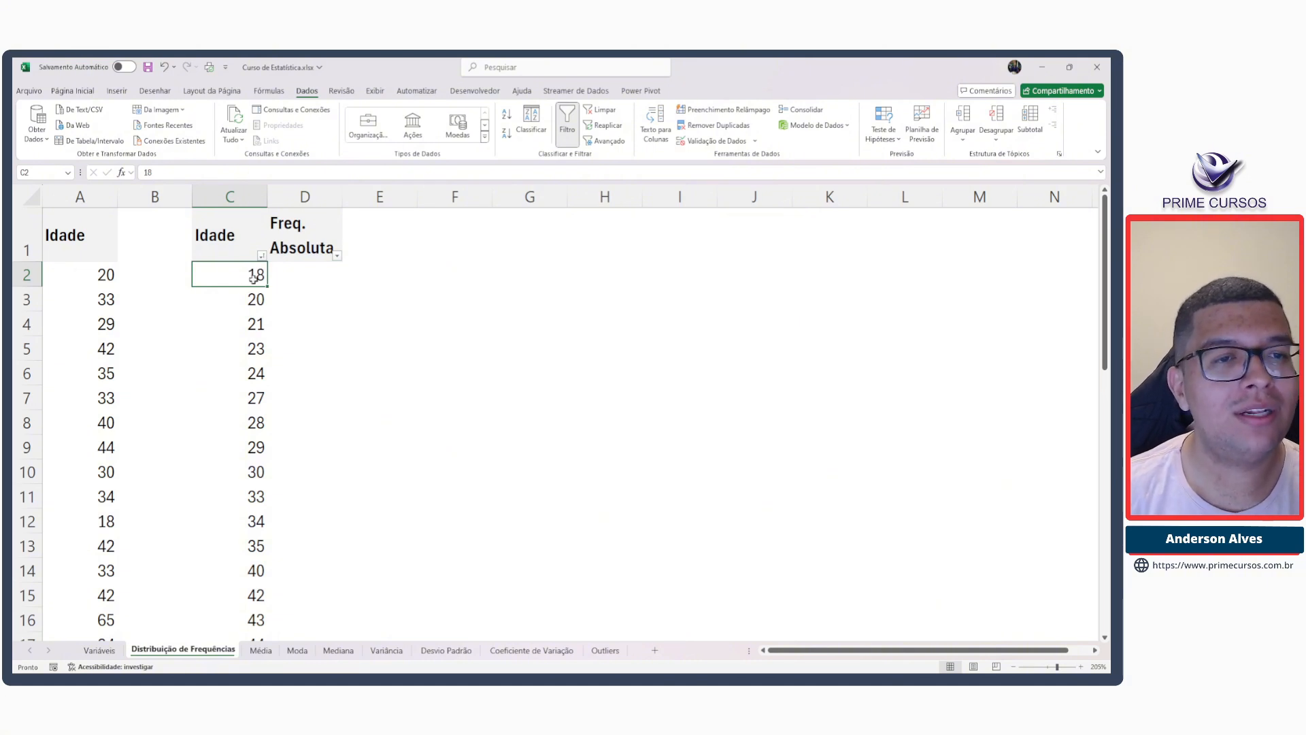
click(82, 197)
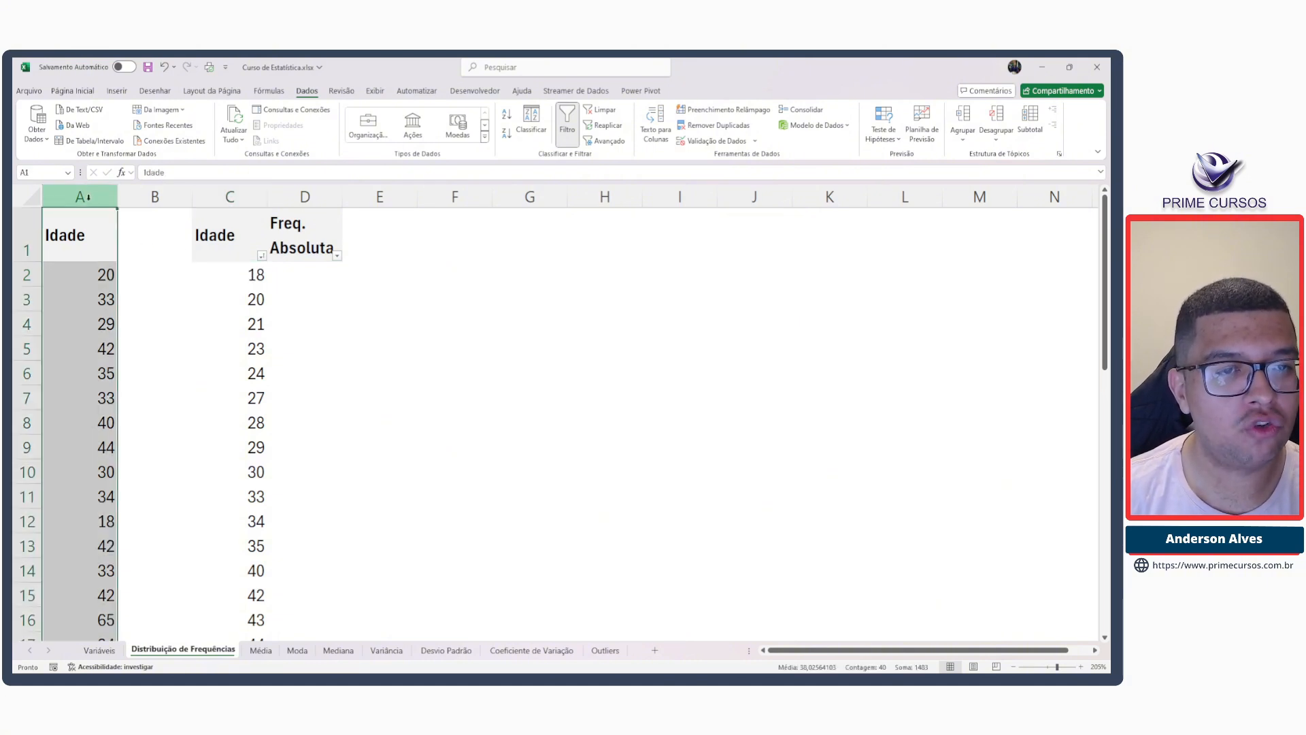
click(247, 274)
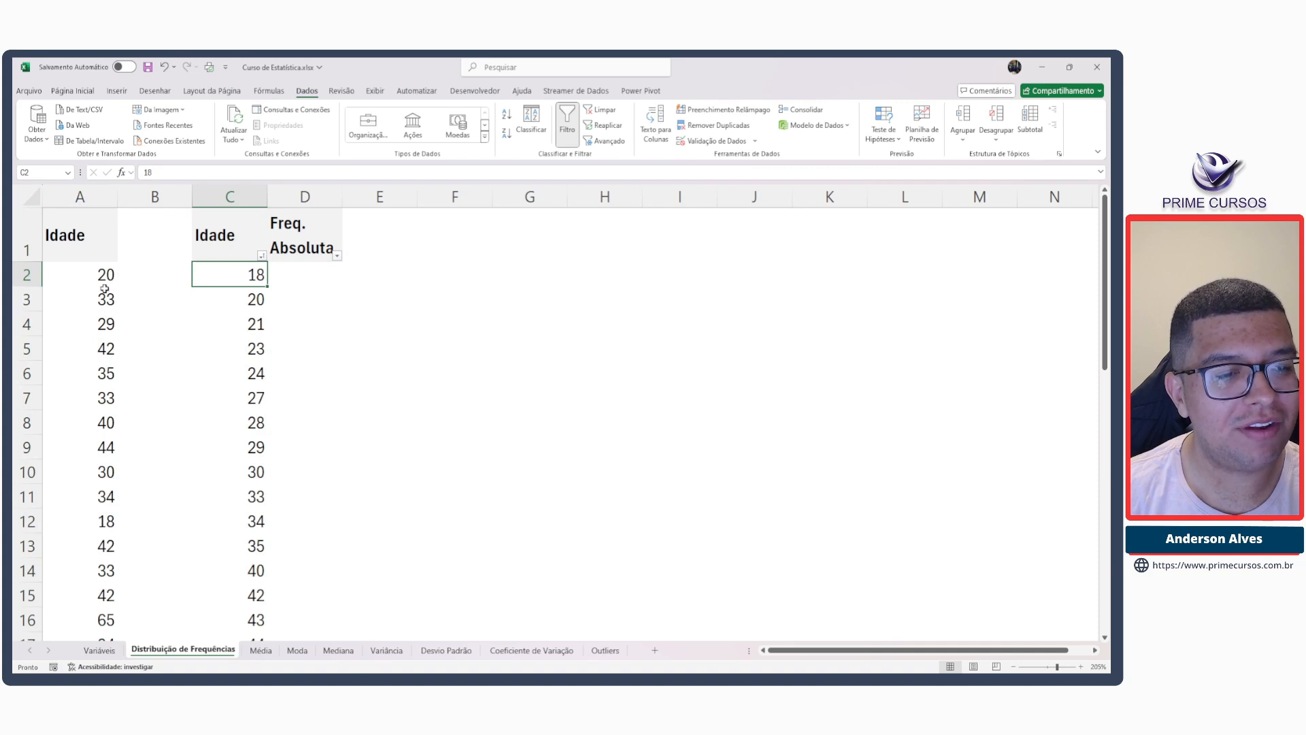
click(91, 520)
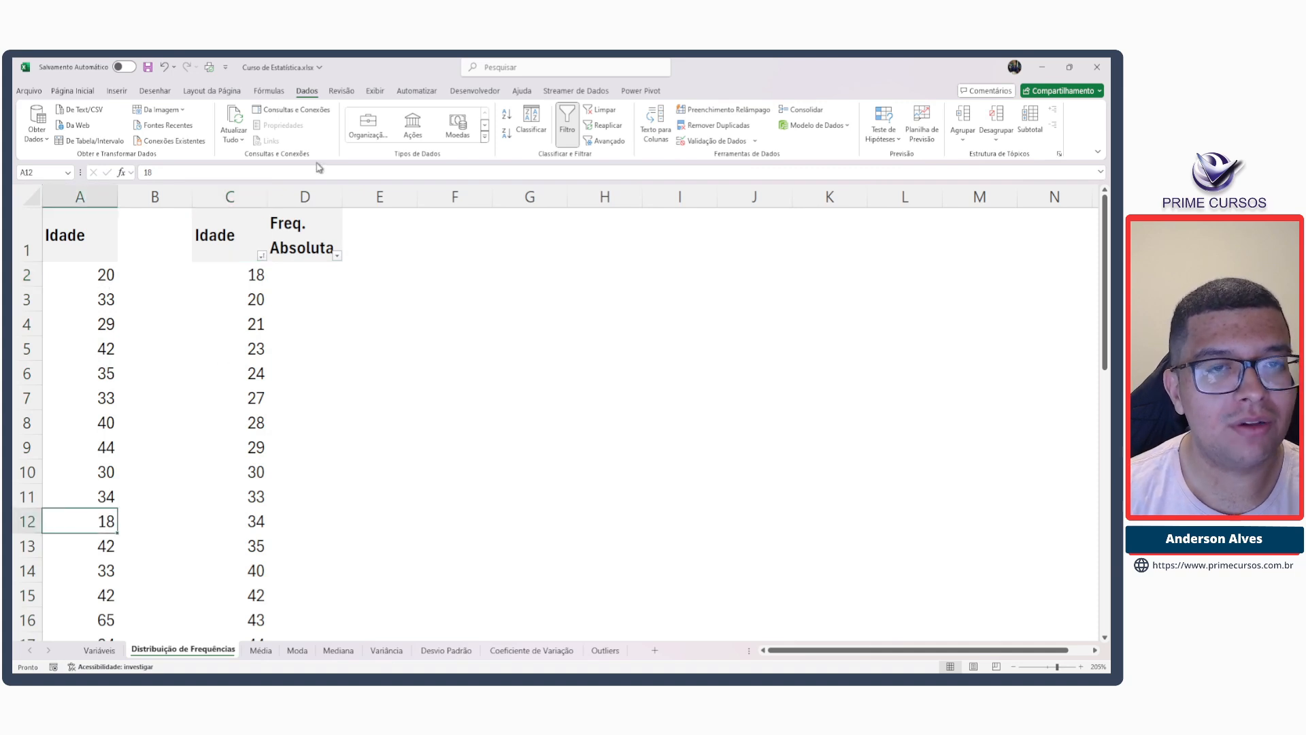
click(72, 91)
click(228, 133)
scroll(76, 371, down, 4)
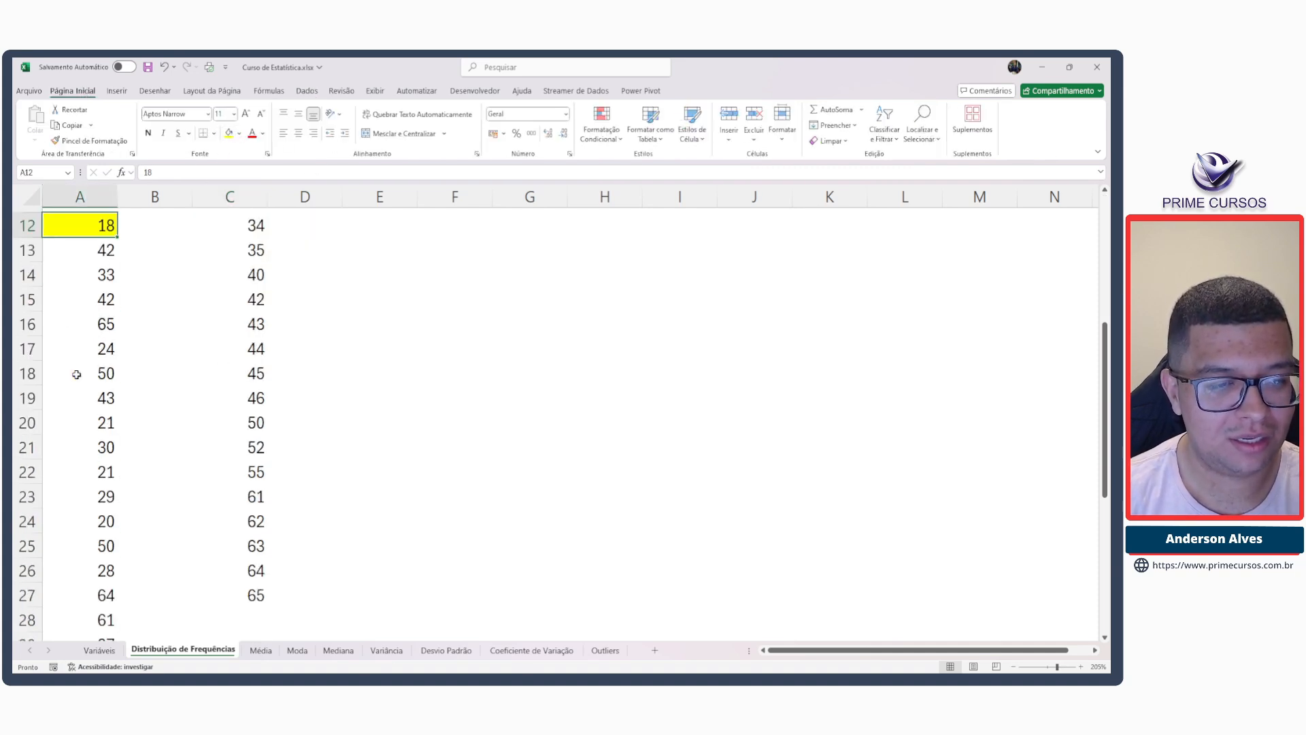
scroll(98, 324, down, 5)
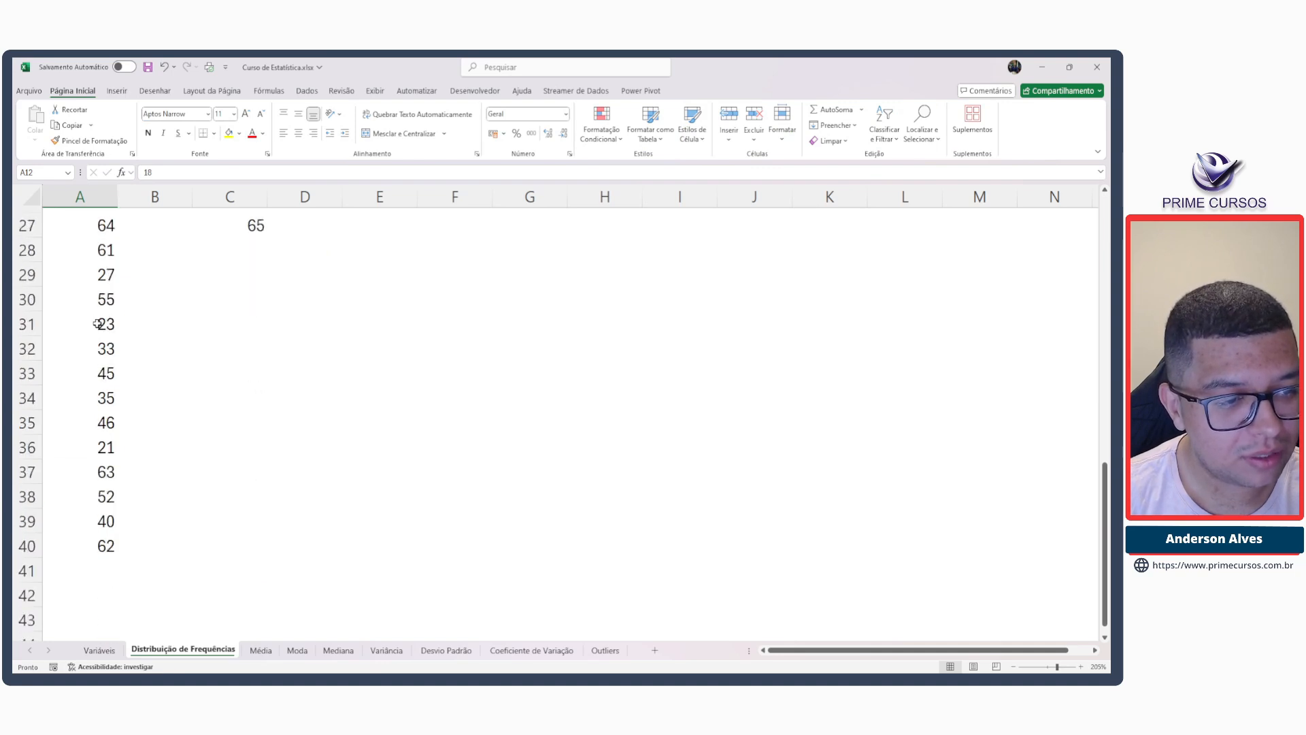
scroll(102, 326, up, 9)
Enter 1 in D2 as the manual count for age 18 and remove the yellow fill from A12.
click(313, 283)
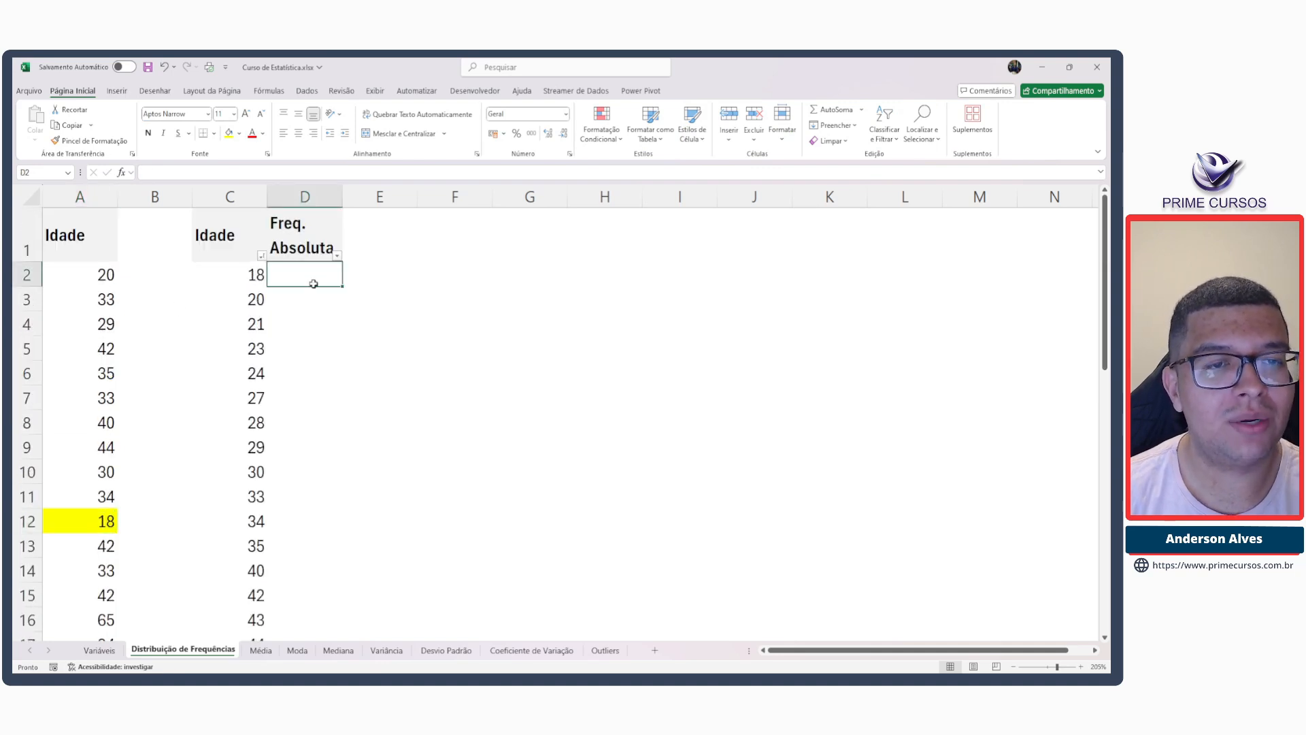
text(1)
key(Return)
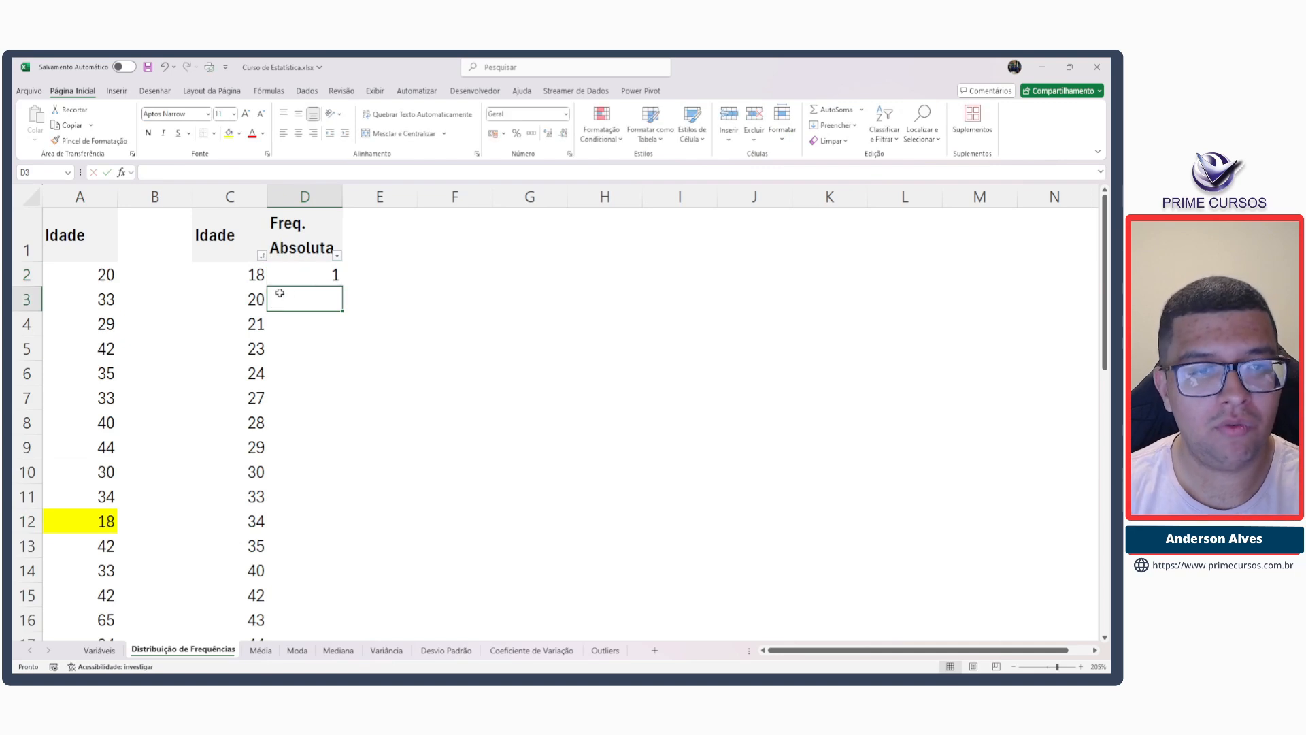
click(262, 299)
click(85, 525)
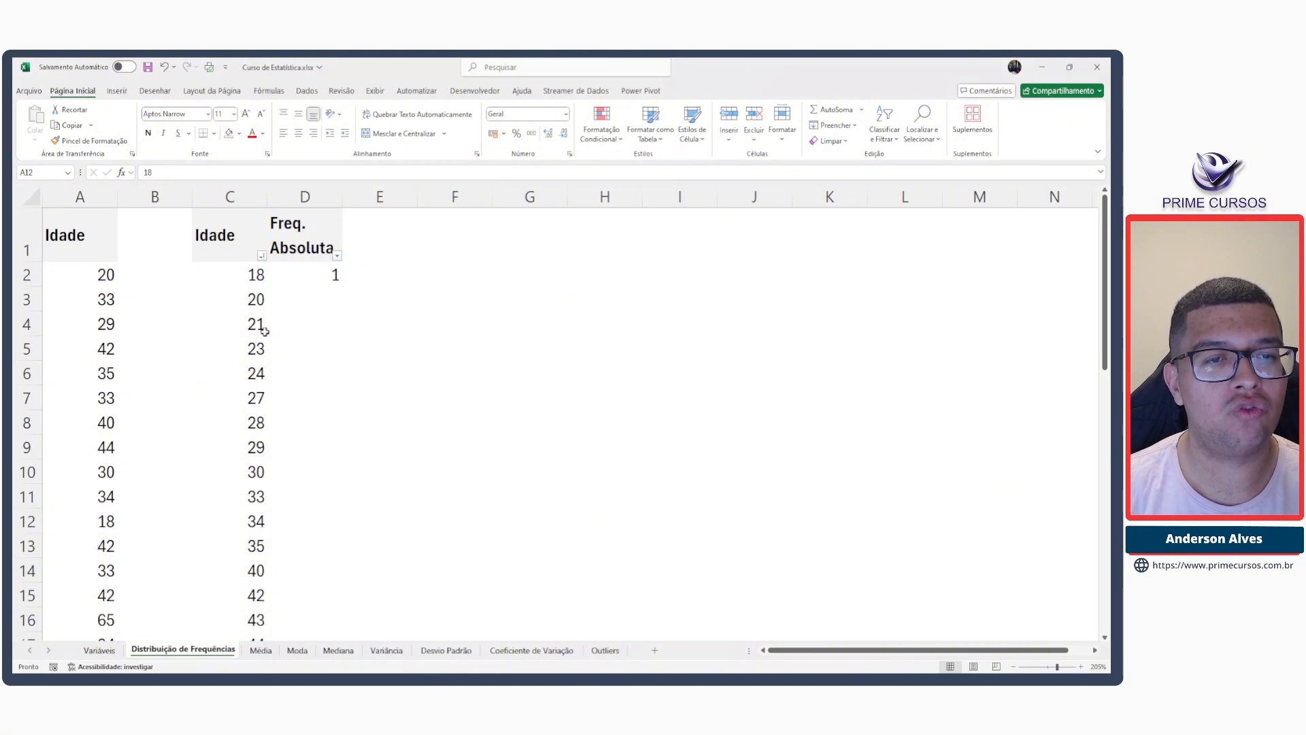
Compare the original ages in column A with the frequency table and clear the manual count from D2.
click(312, 273)
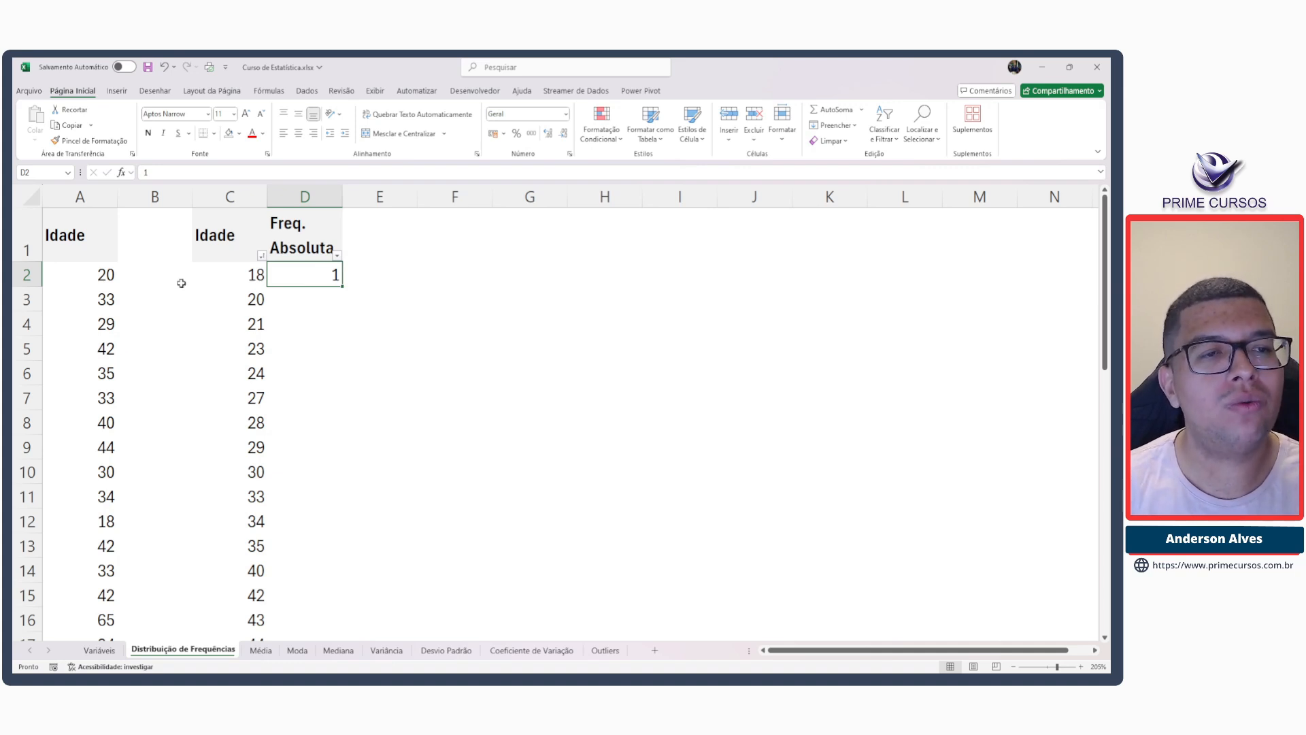
click(81, 198)
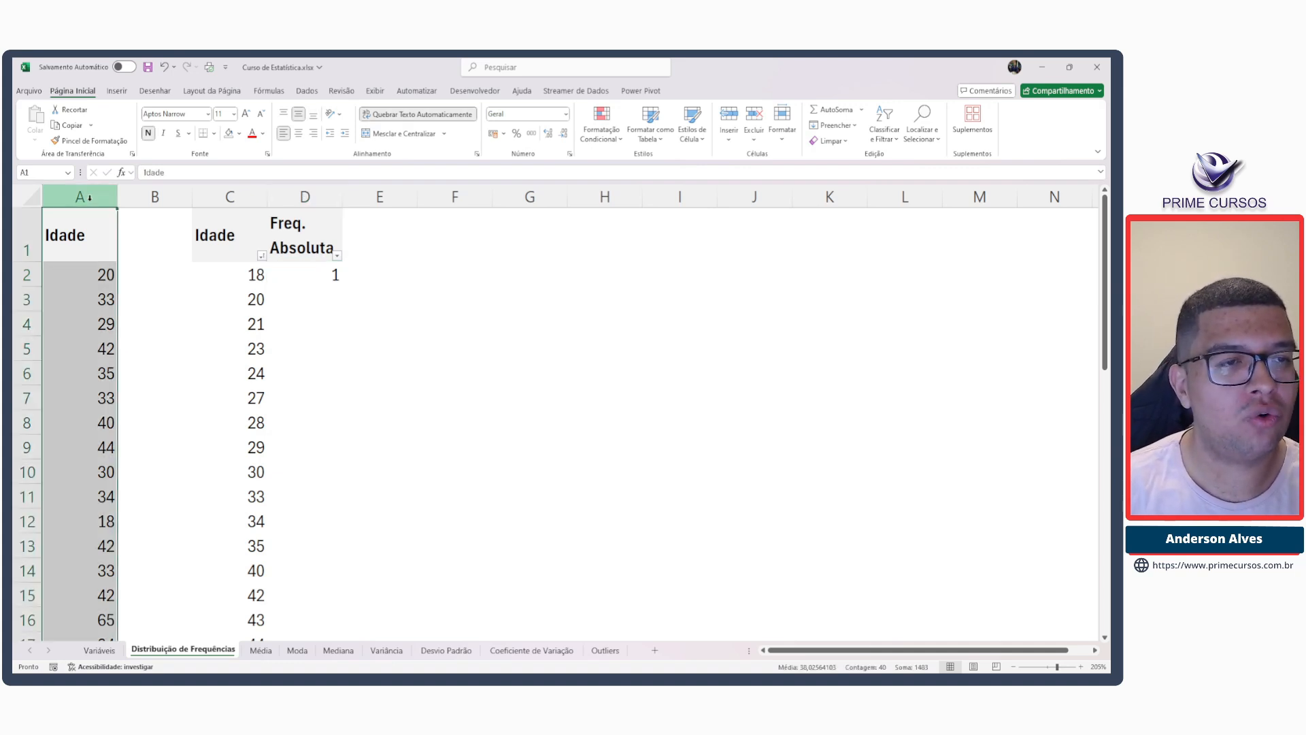
click(247, 290)
click(300, 291)
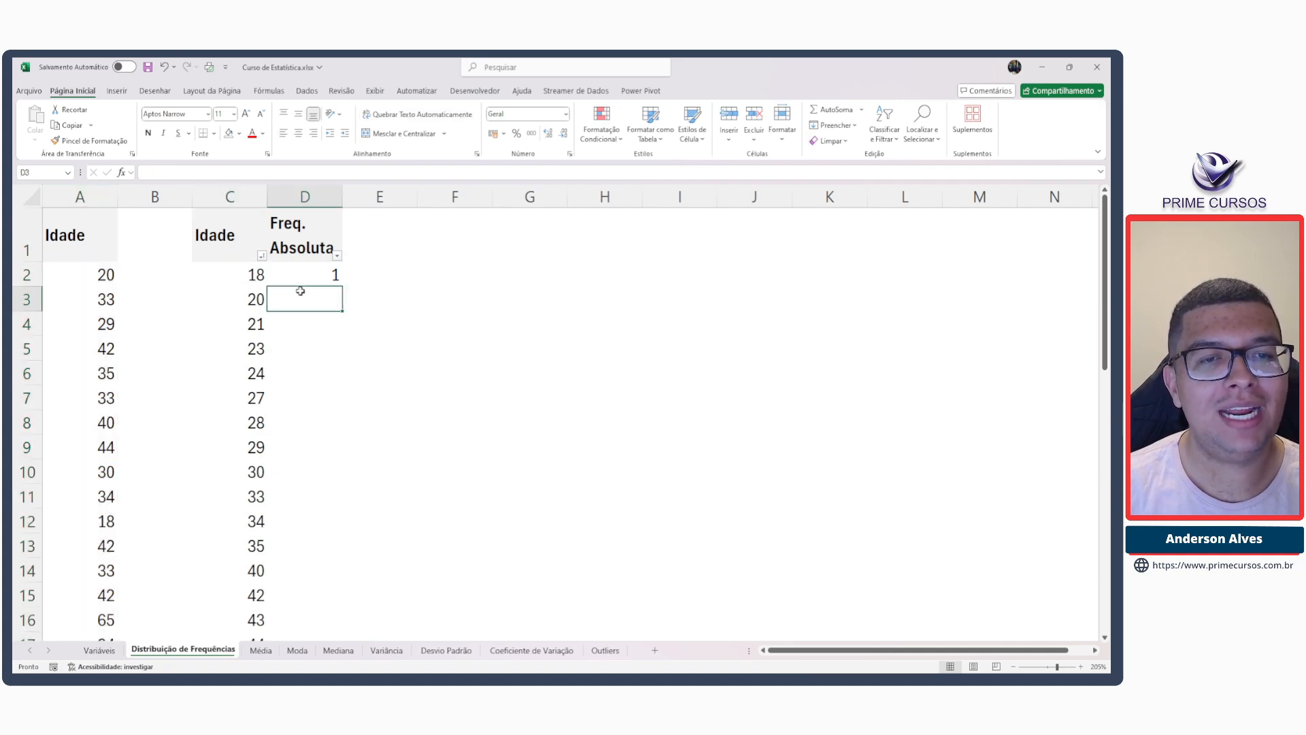
click(307, 279)
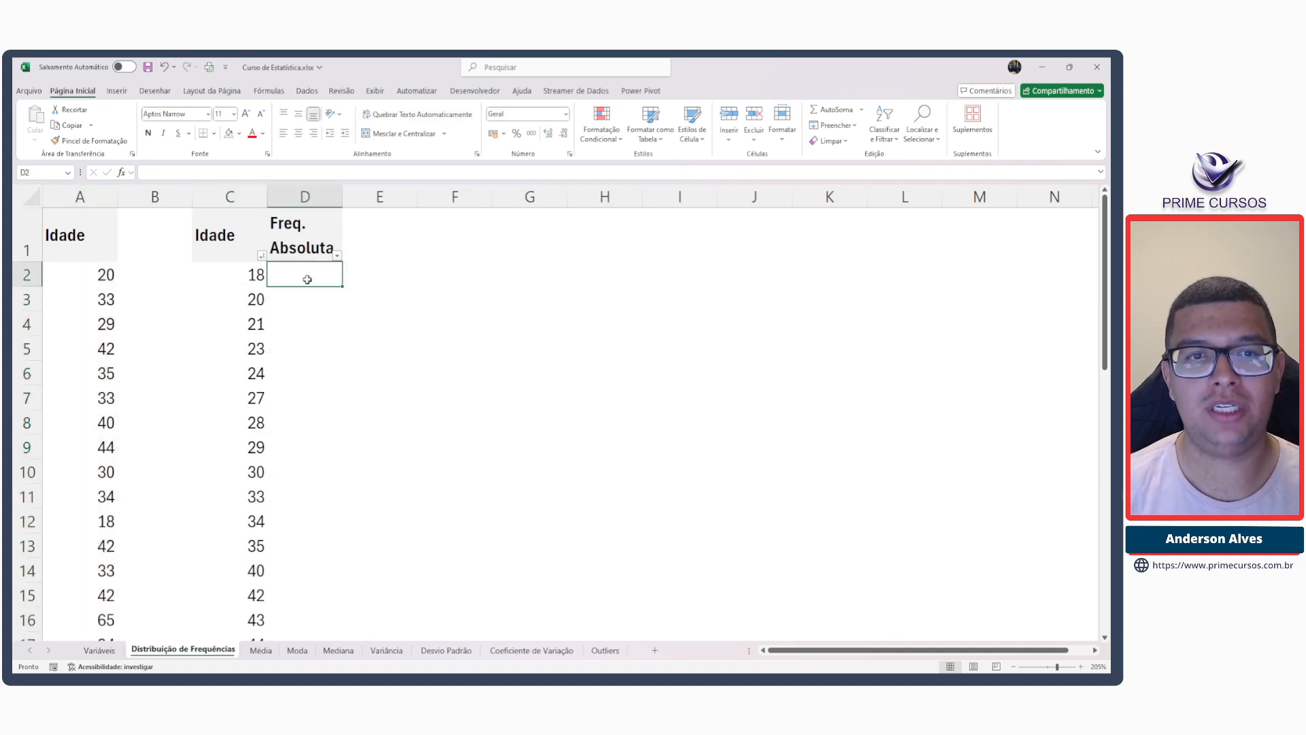
text(=con)
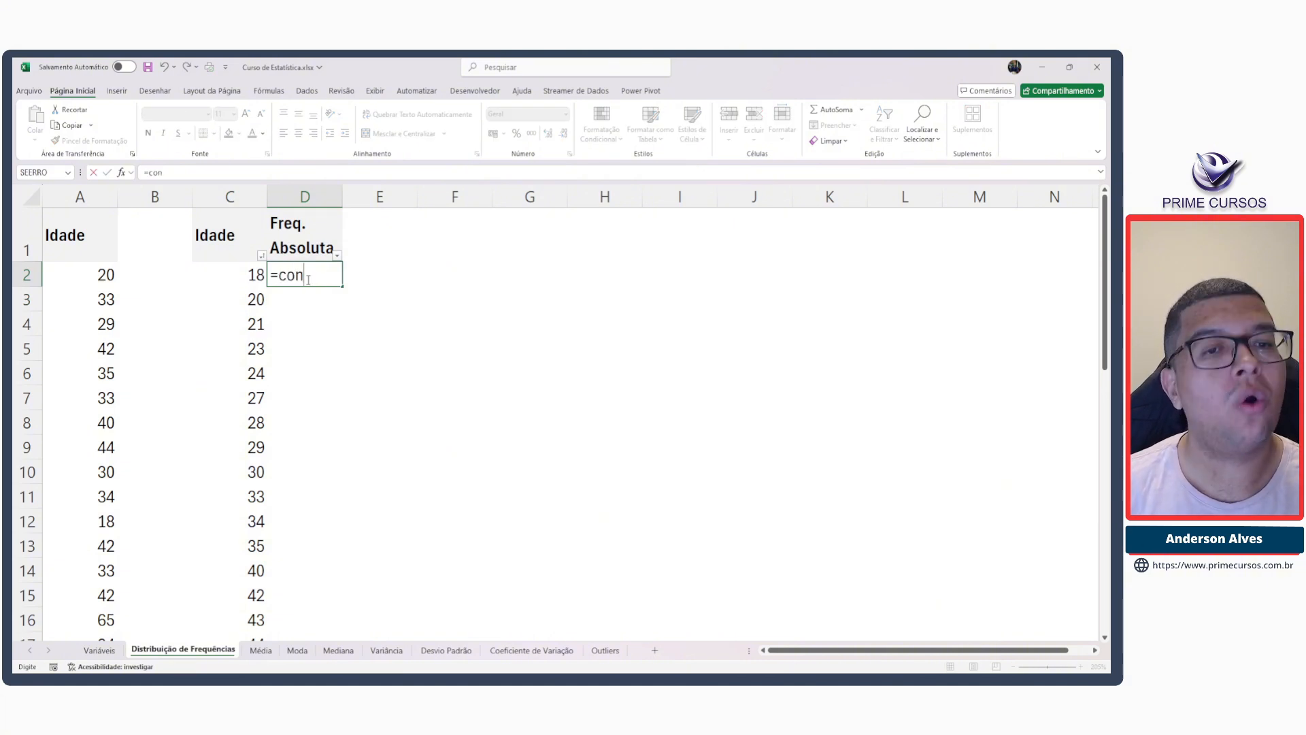
key(Tab)
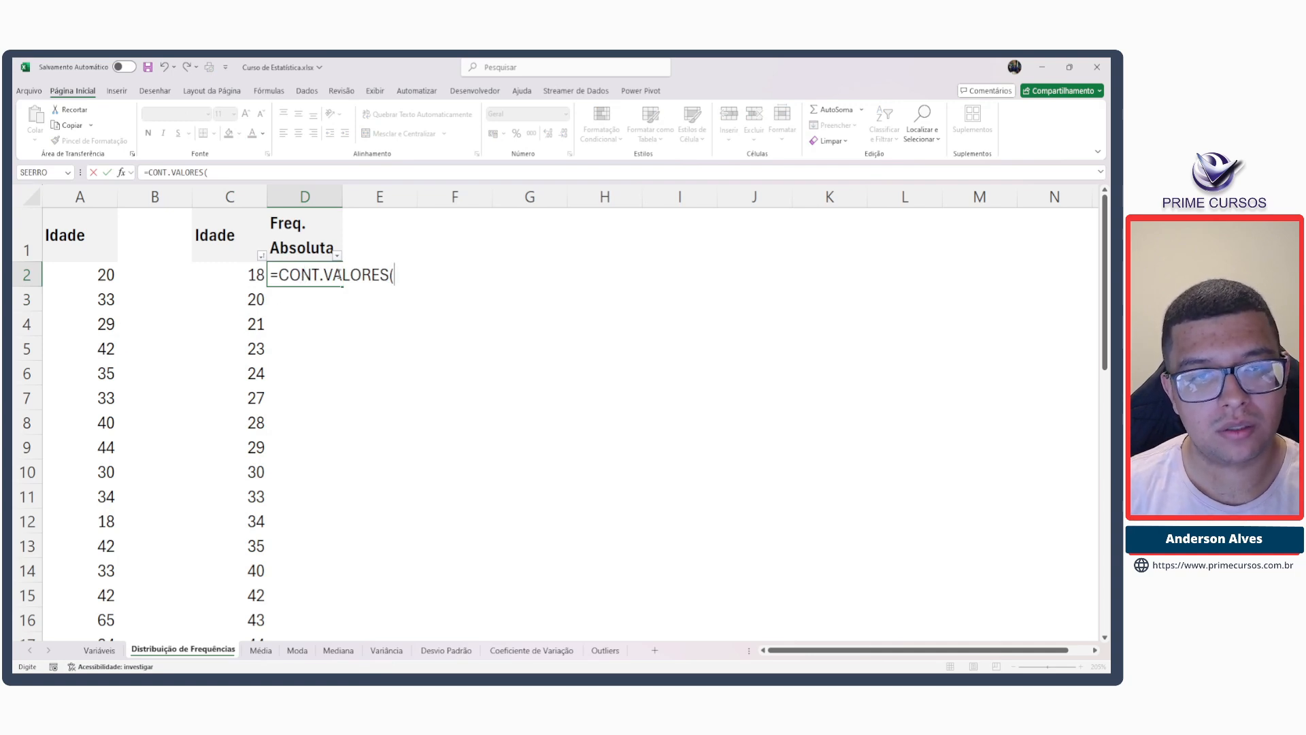
key(Escape)
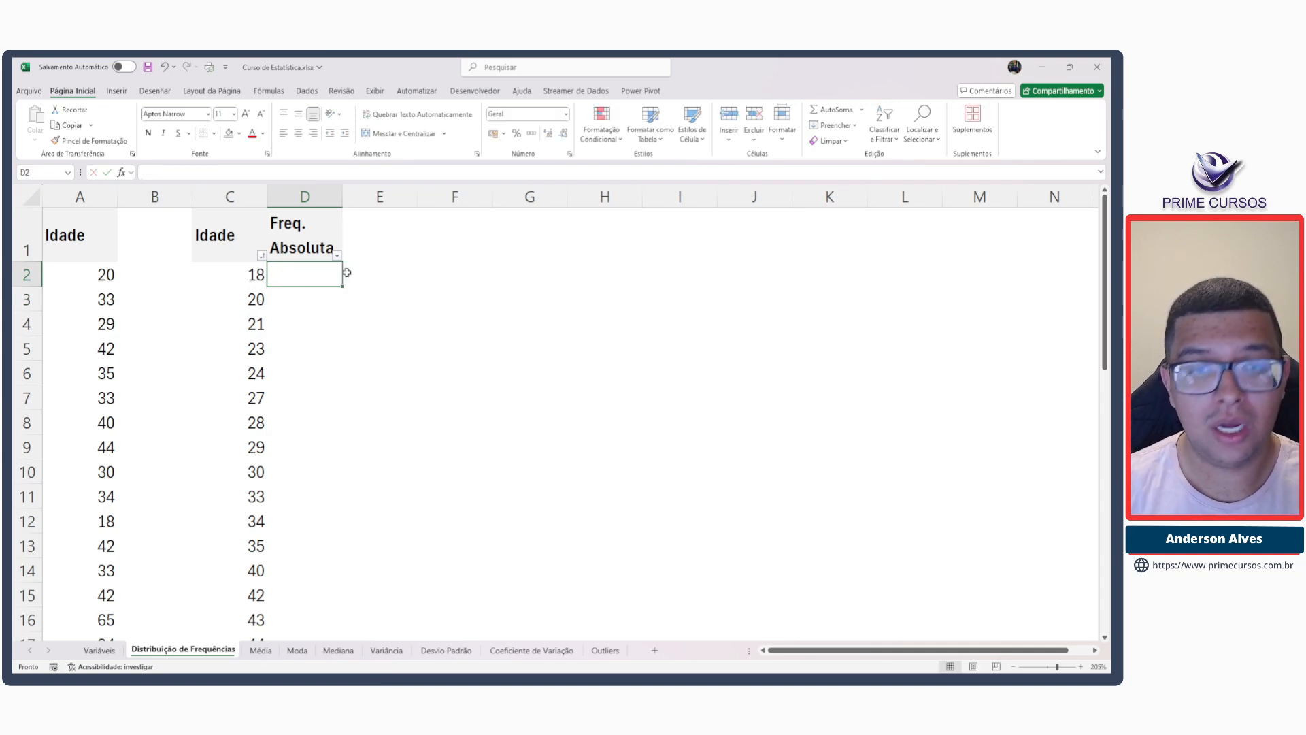
Enter =CONT.SE(A:A;C2) in D2 to count how often age 18 occurs in column A.
text(=con)
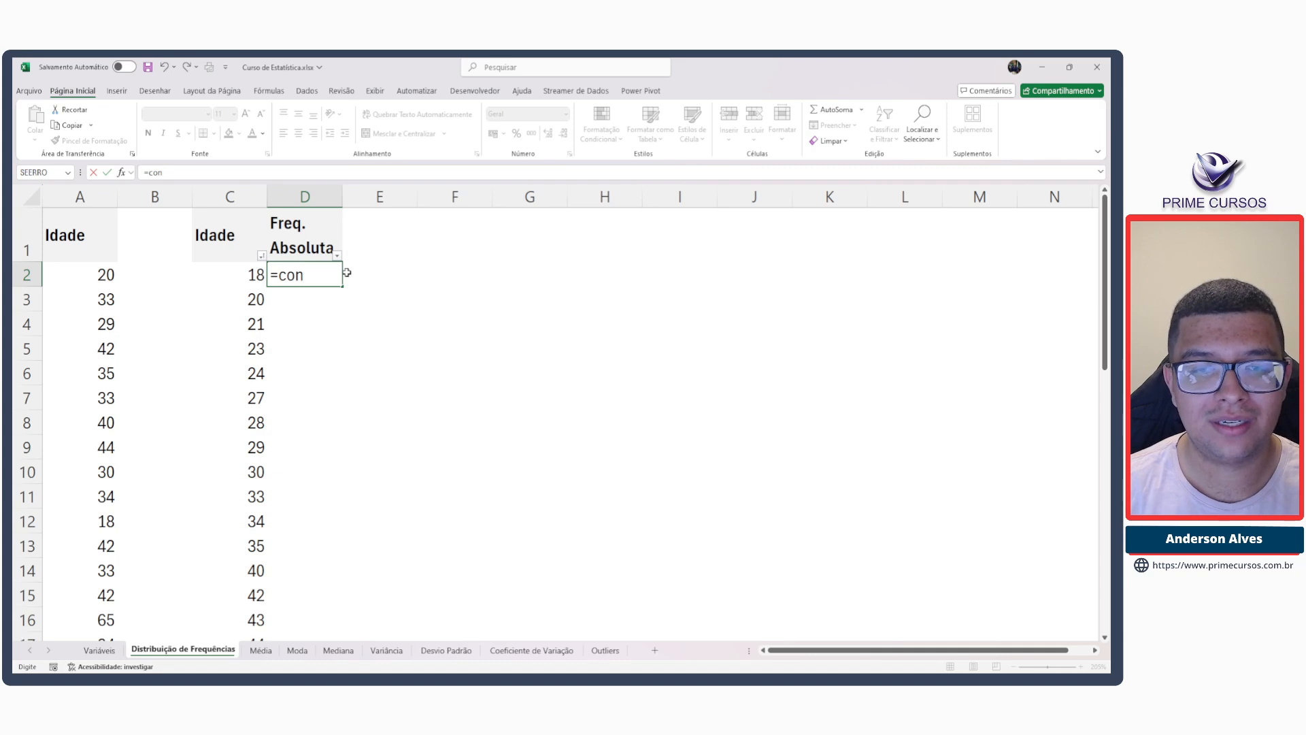
text(t.se)
key(Tab)
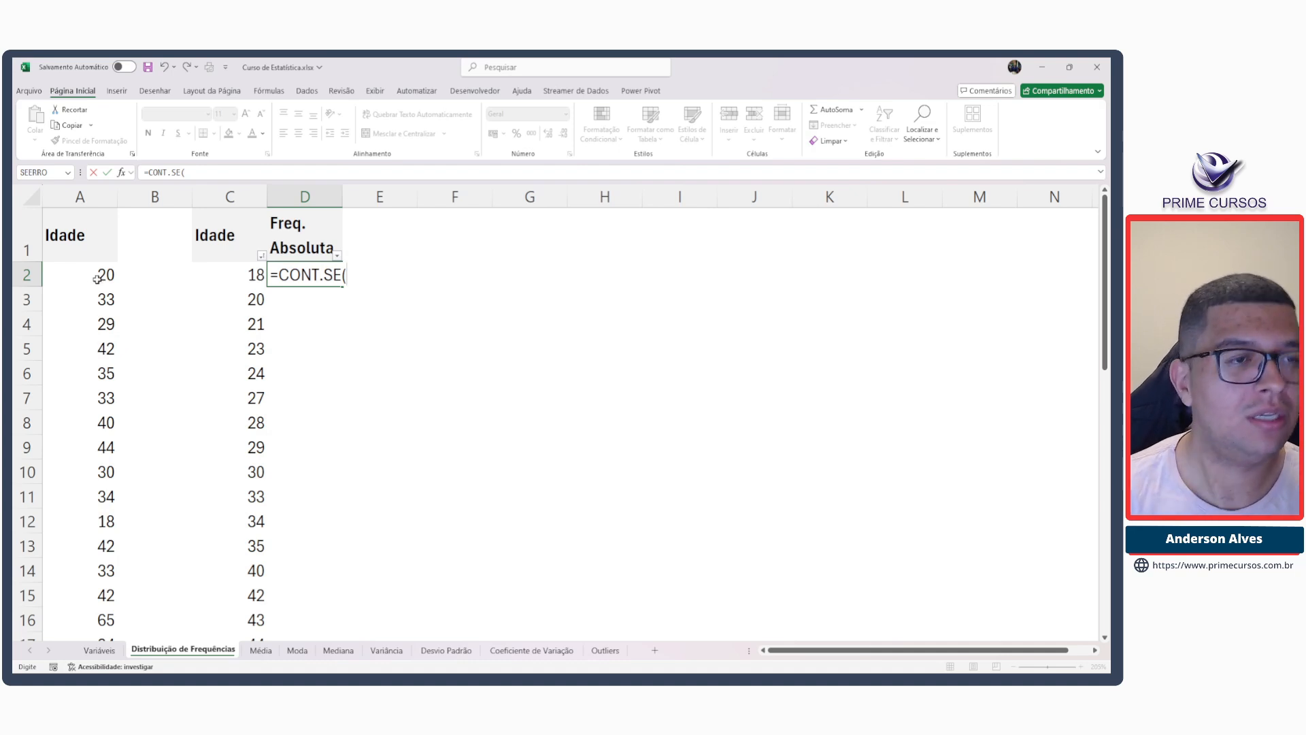
click(82, 197)
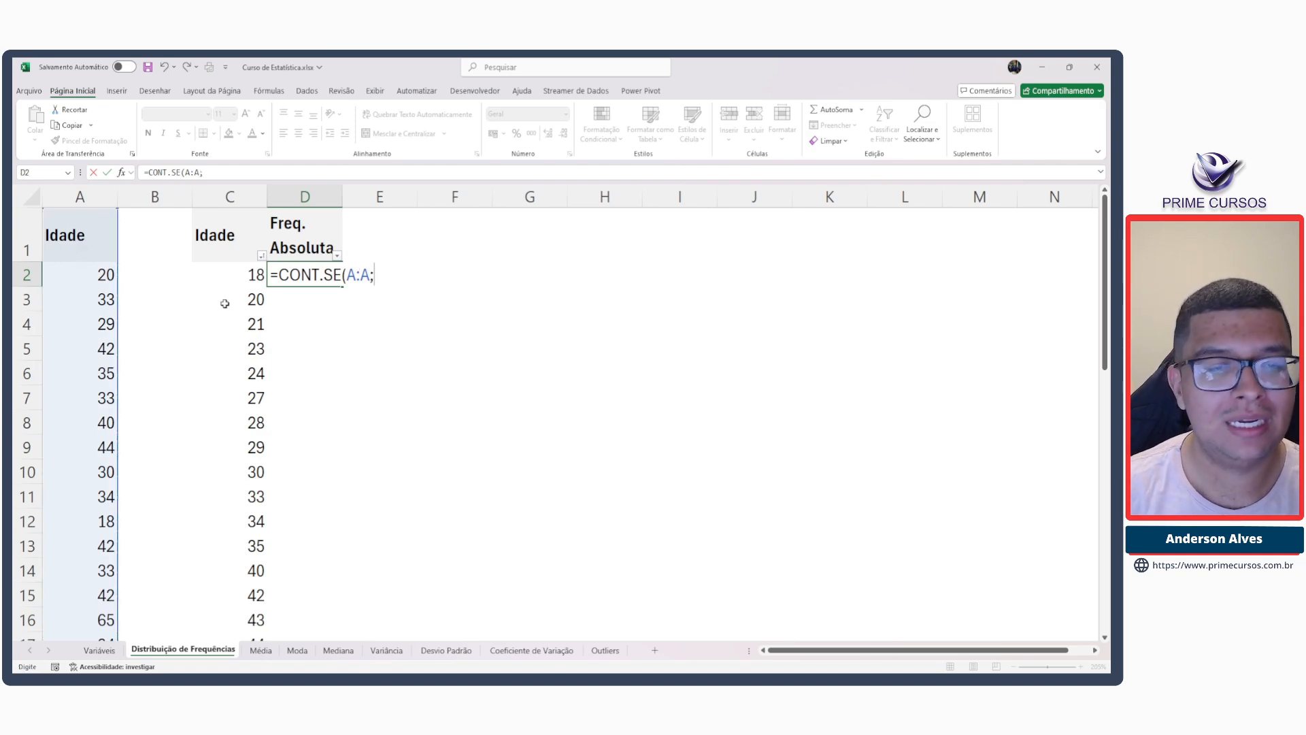
text(;)
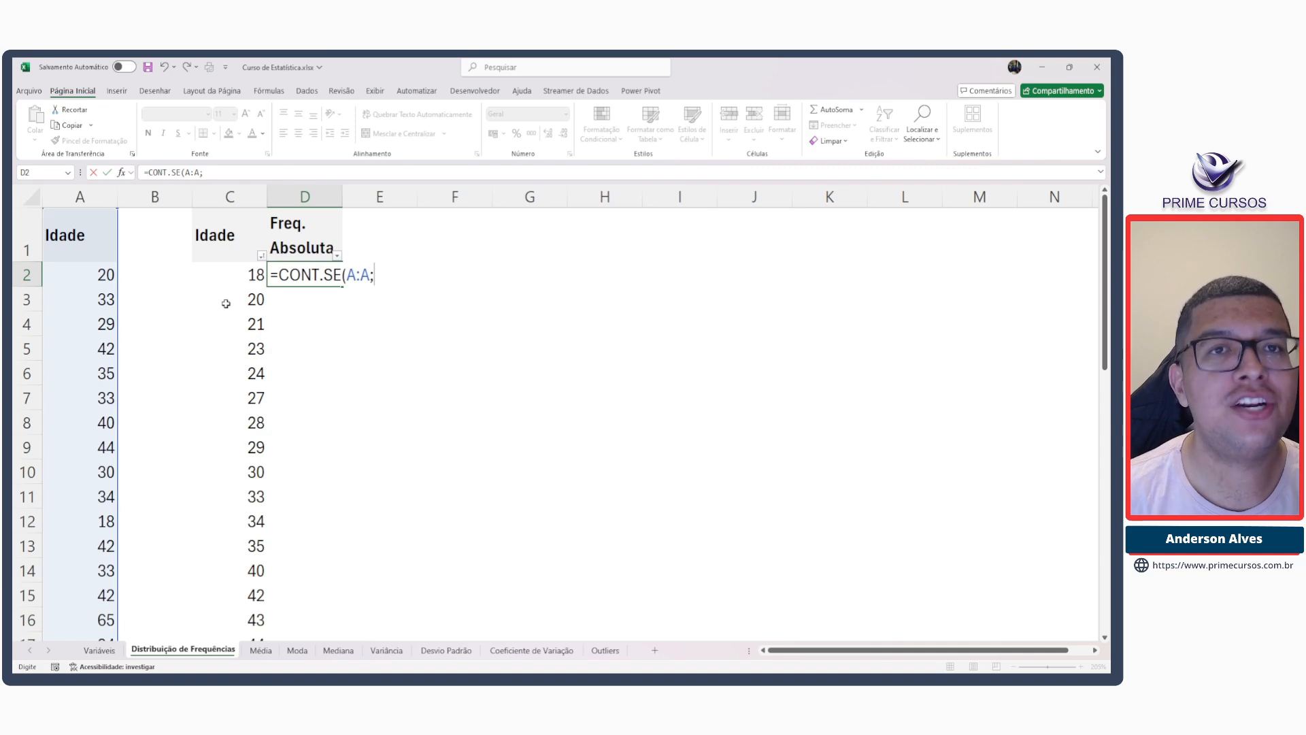
click(243, 278)
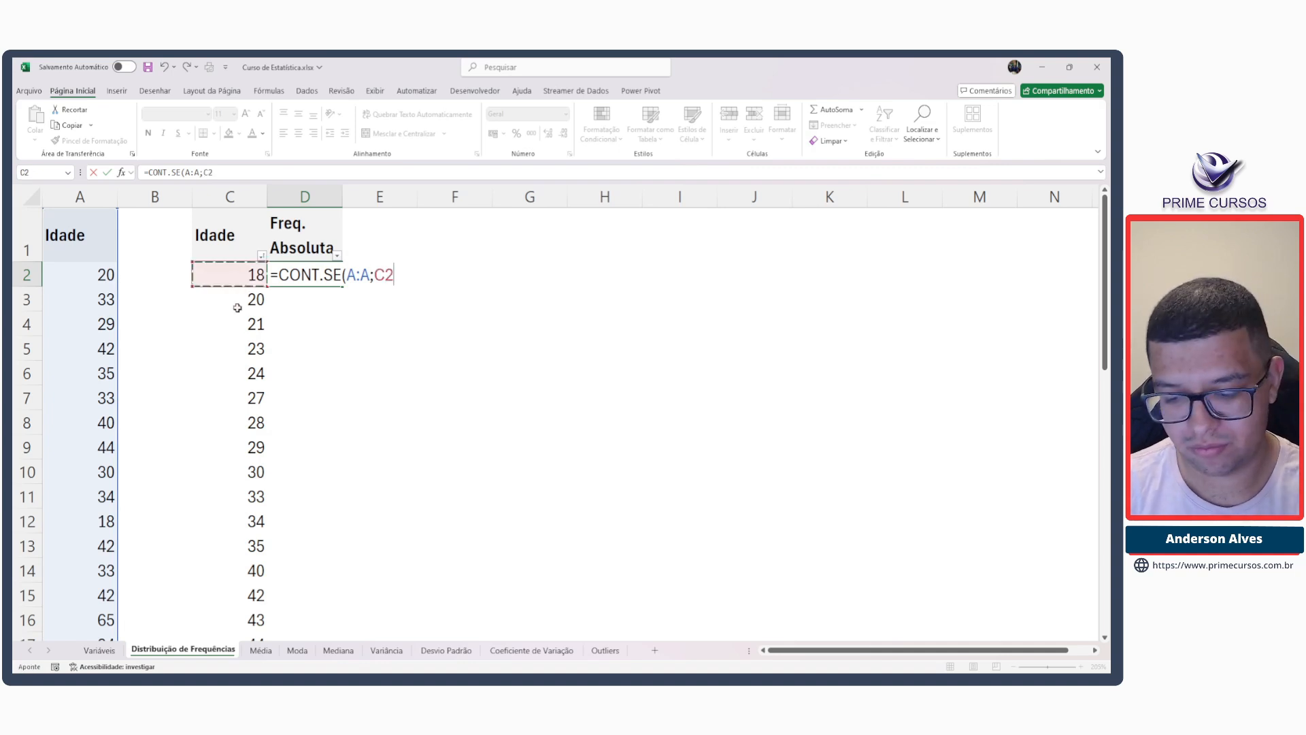
text())
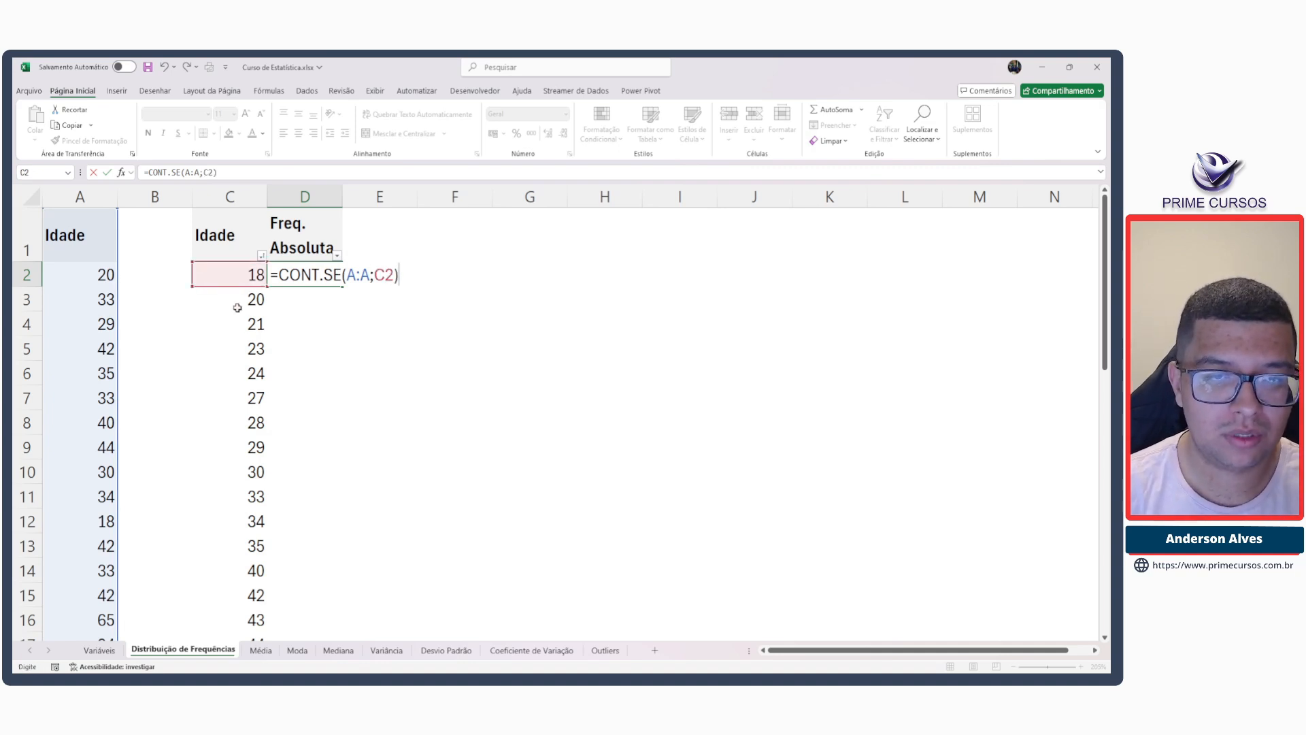
key(Return)
key(Up)
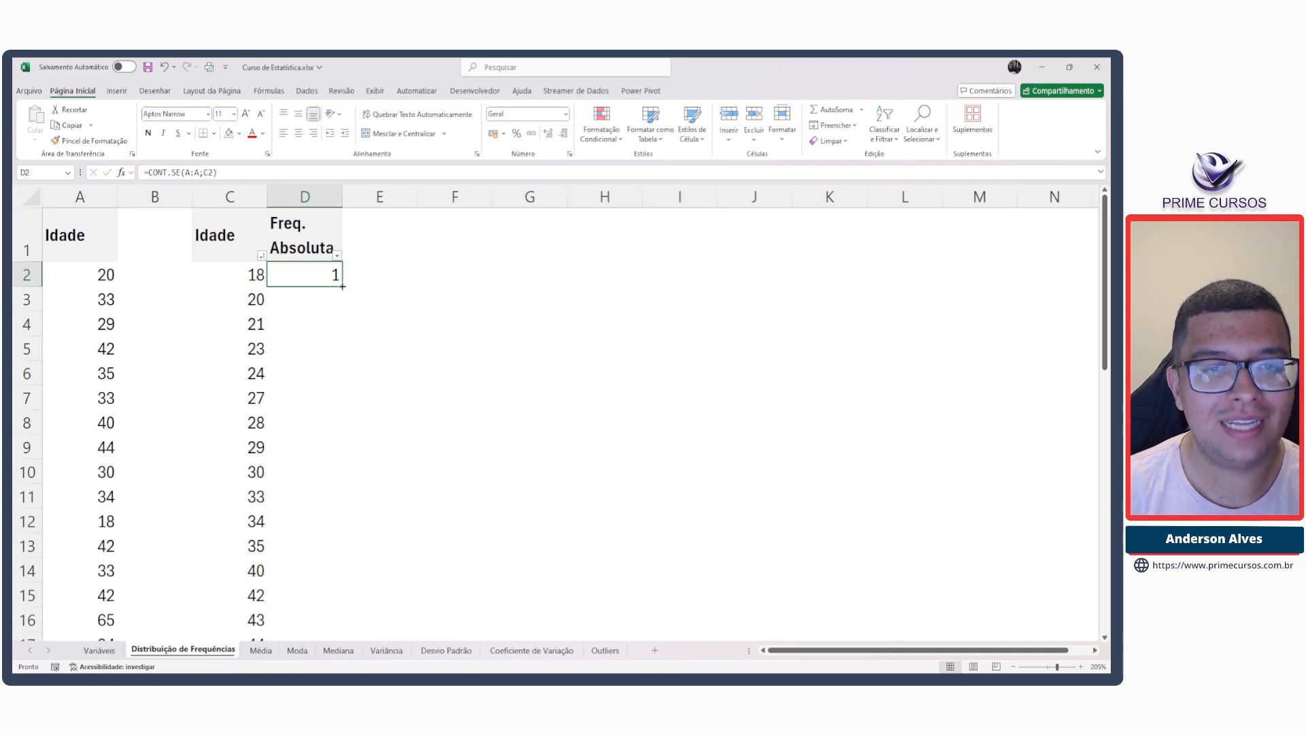
Fill the CONT.SE formula from D2 down to D27 for all the distinct ages.
drag(342, 287, 336, 349)
double_click(343, 360)
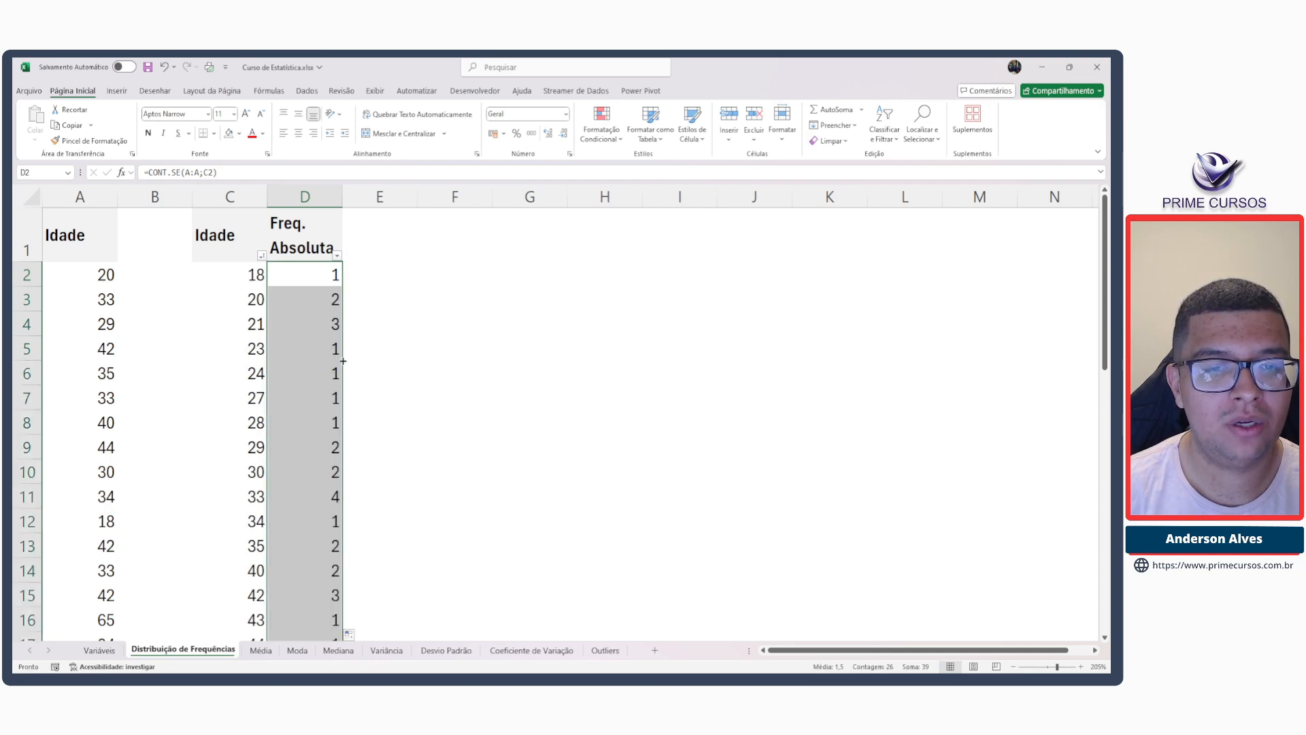
scroll(341, 367, down, 7)
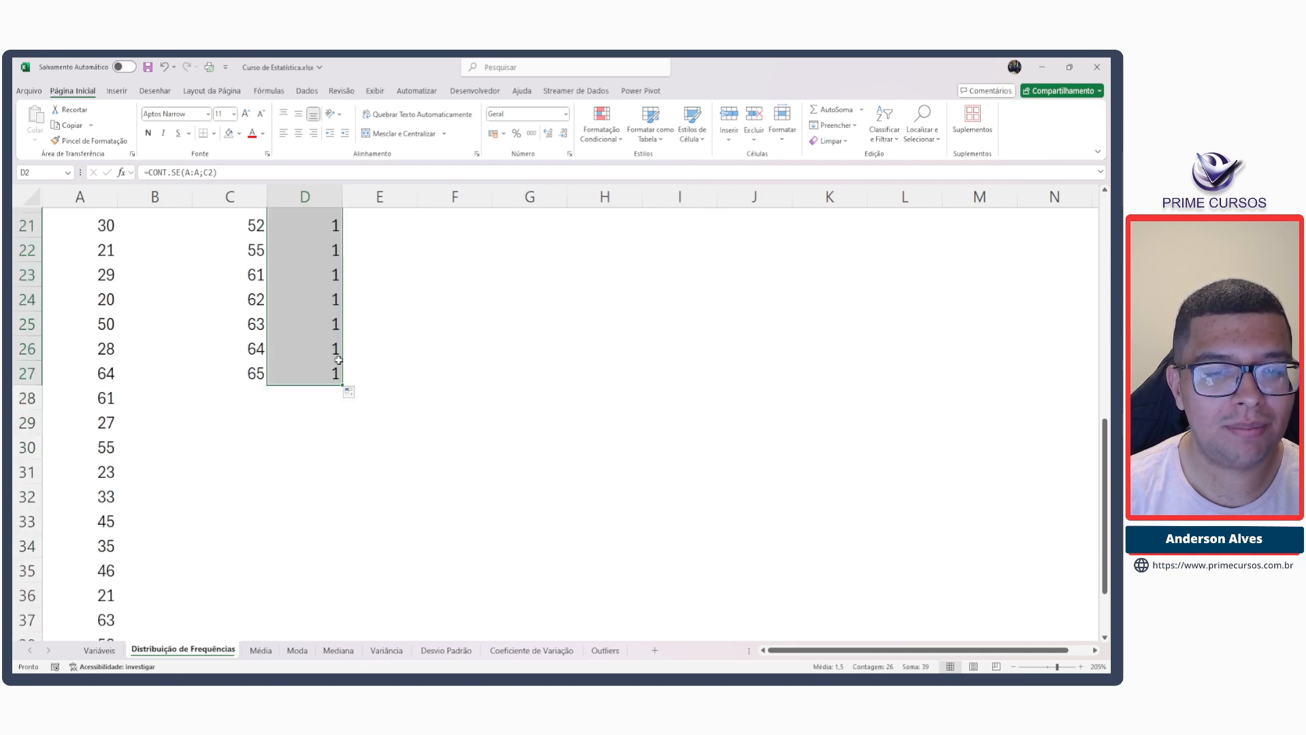
scroll(334, 364, up, 7)
Review the absolute frequencies of ages 18, 20 and 21 and the rest of the frequency table.
click(249, 275)
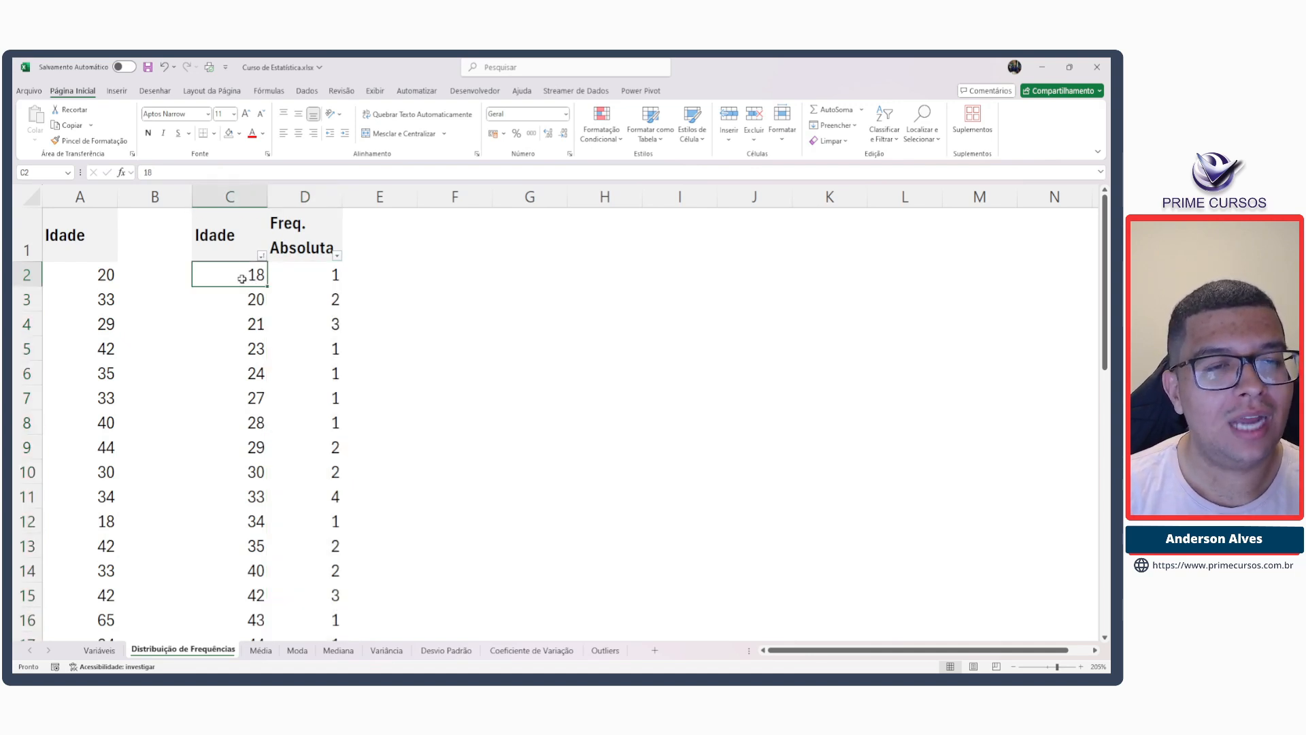
click(290, 274)
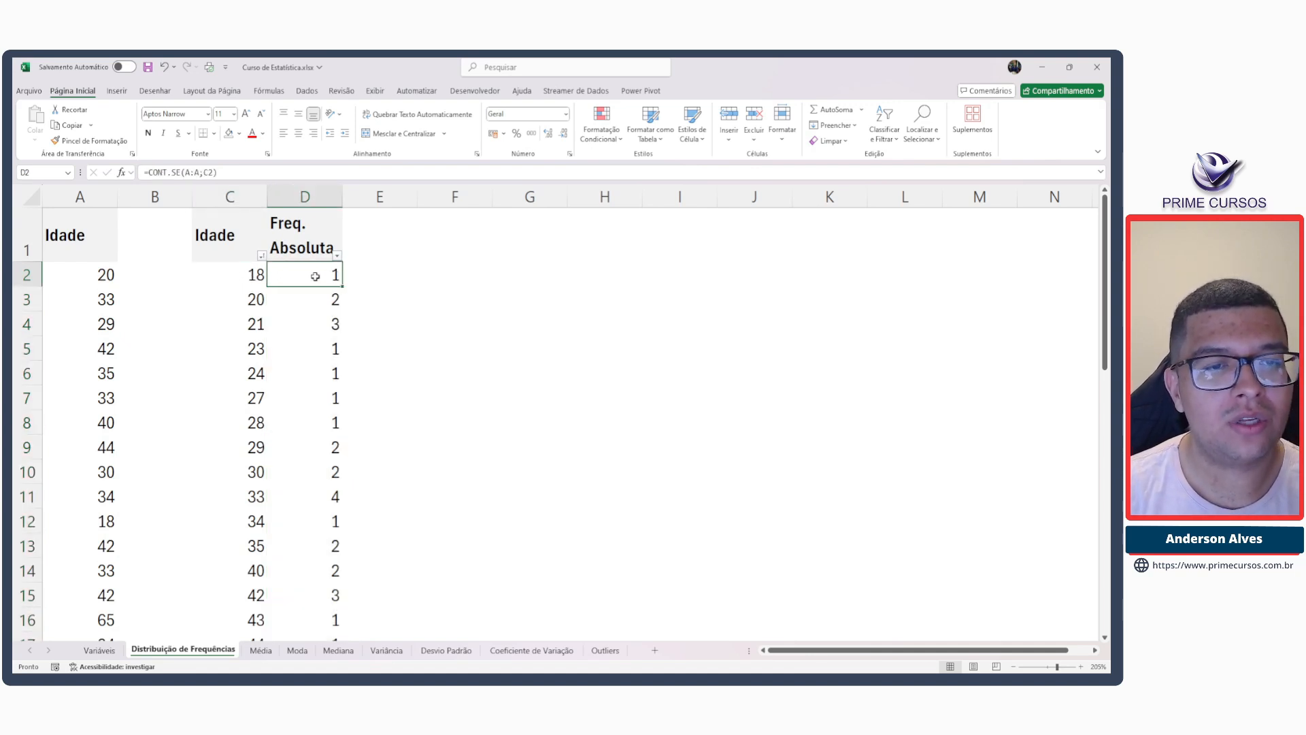
click(272, 301)
click(310, 299)
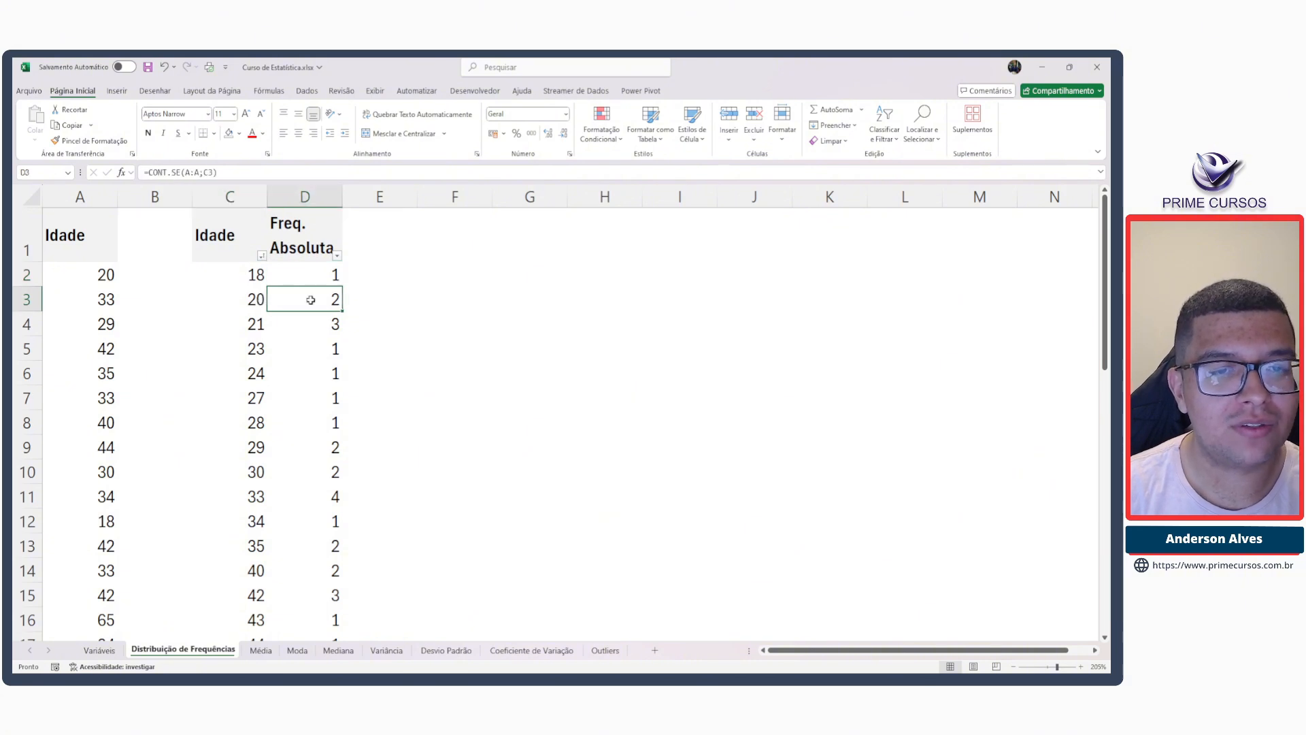
click(249, 322)
click(311, 321)
scroll(300, 329, down, 5)
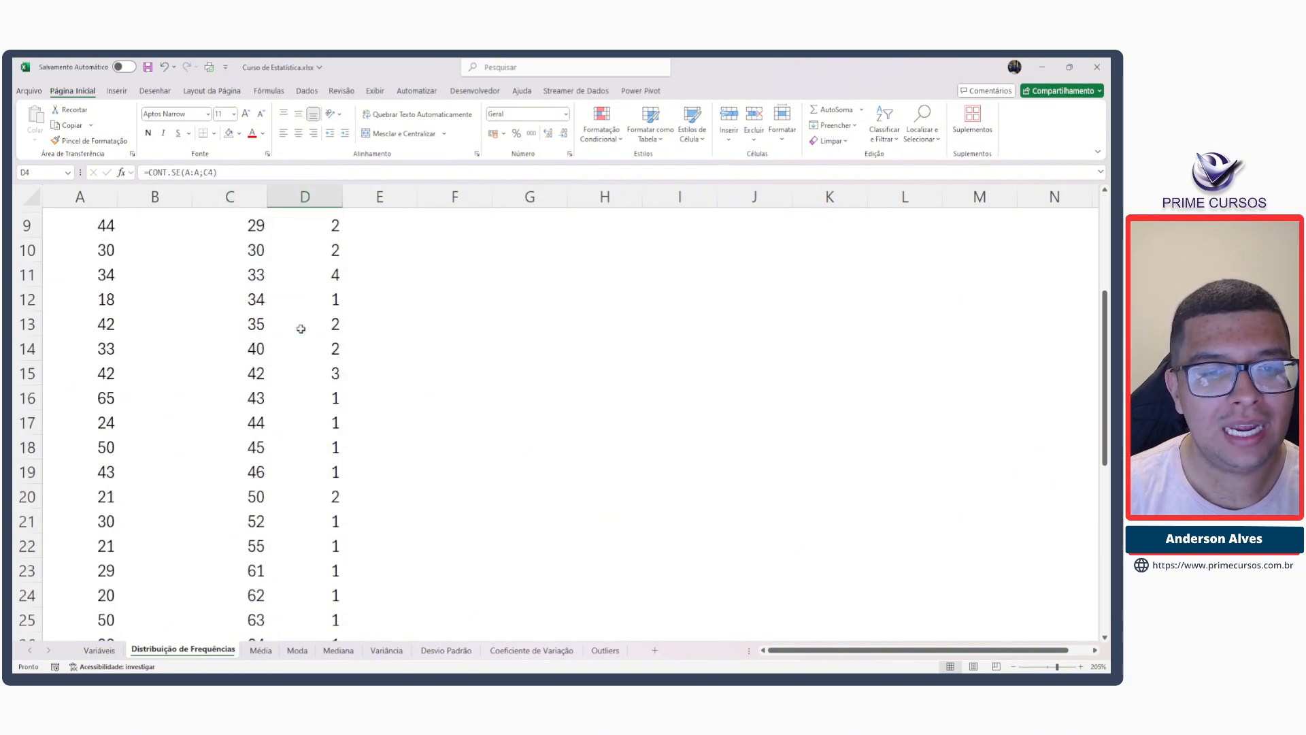
scroll(300, 329, up, 5)
Add the column header "Freq. Relativa" in E1 of the frequency table.
click(245, 233)
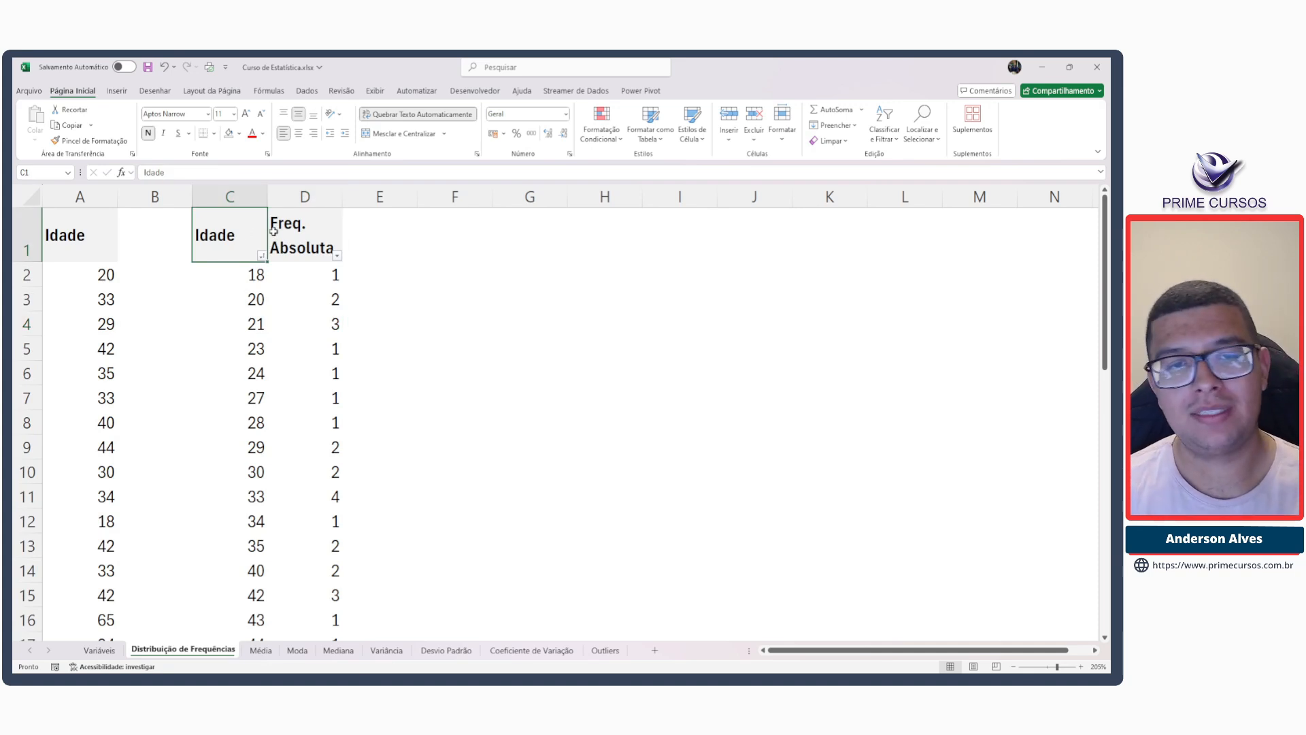
click(366, 230)
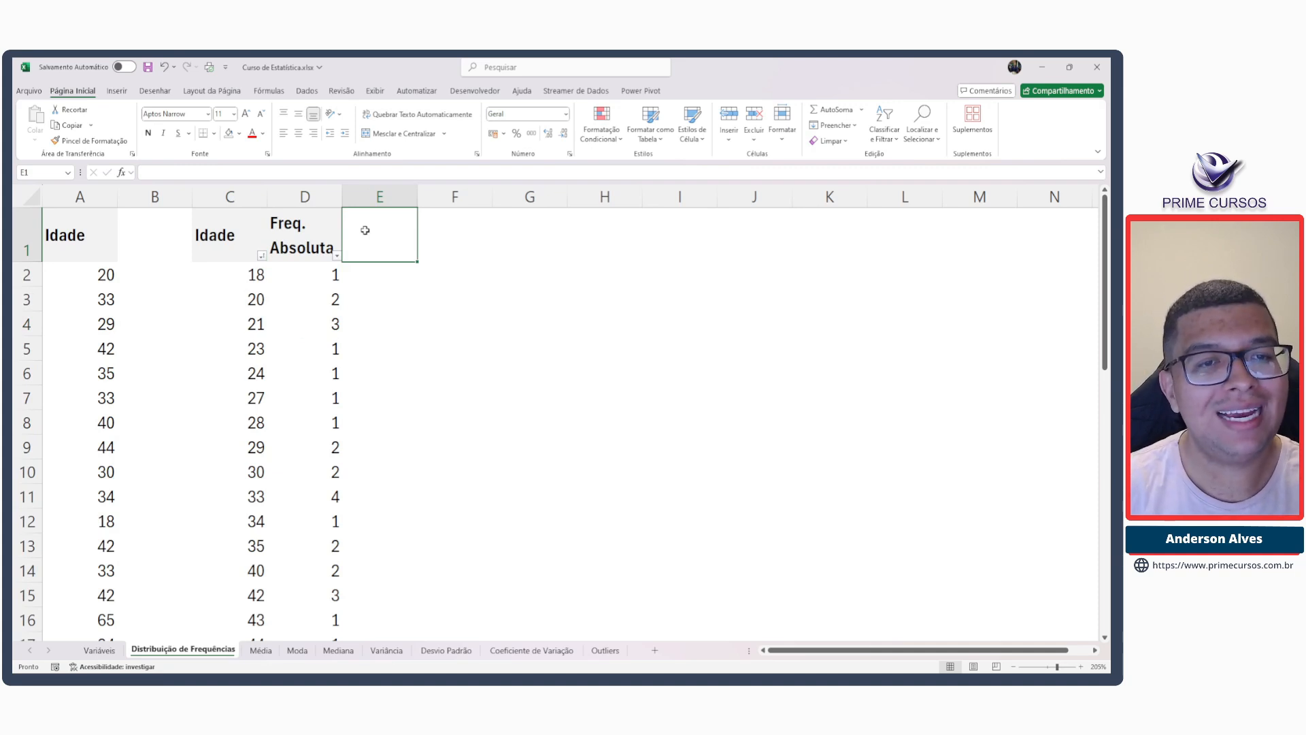
text(Freq.)
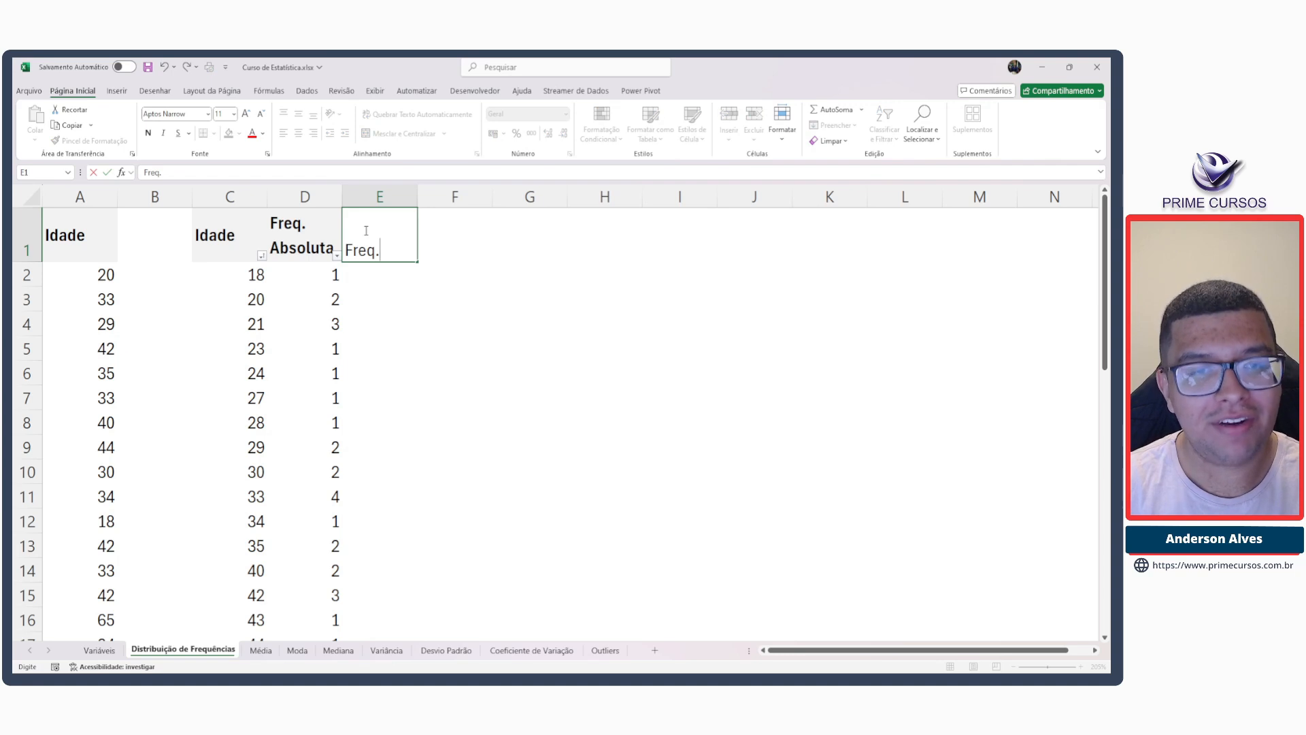
text( Relativa)
key(Return)
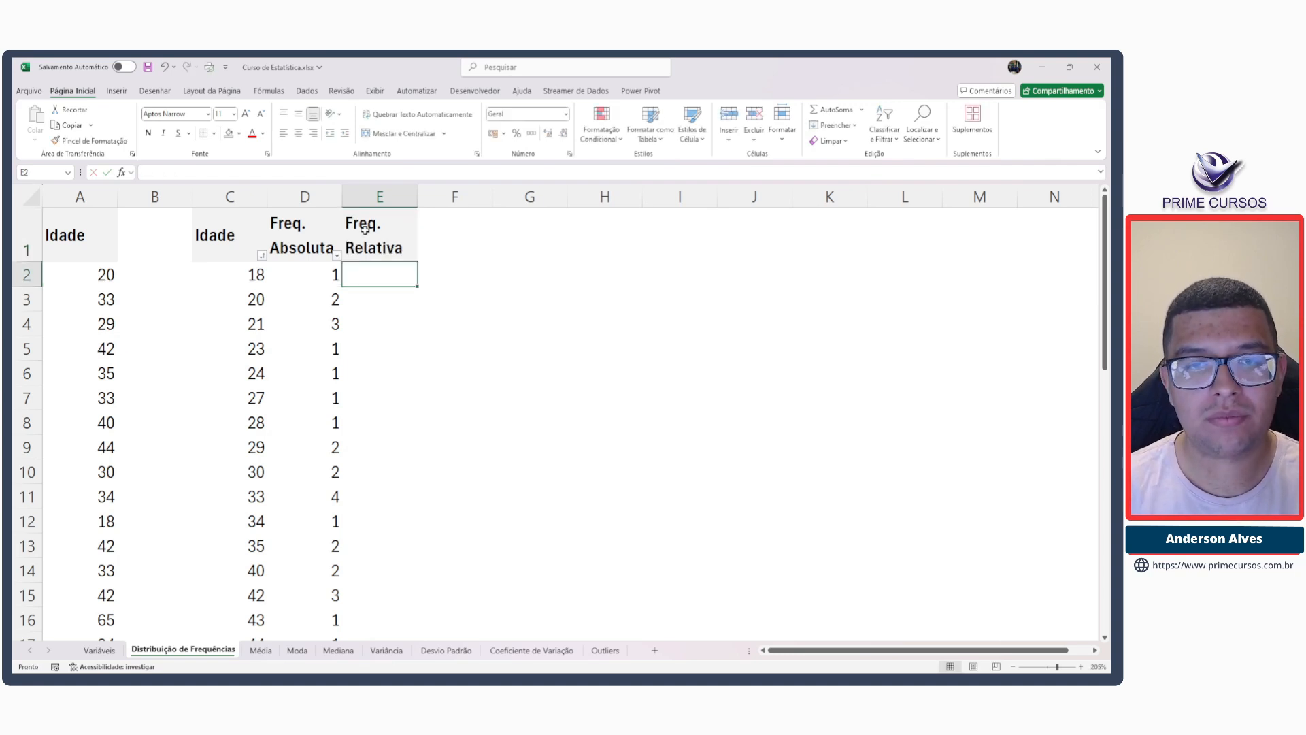
Examine the age 18 row and its absolute frequency in relation to the whole frequency table.
key(Up)
key(Left)
key(Down)
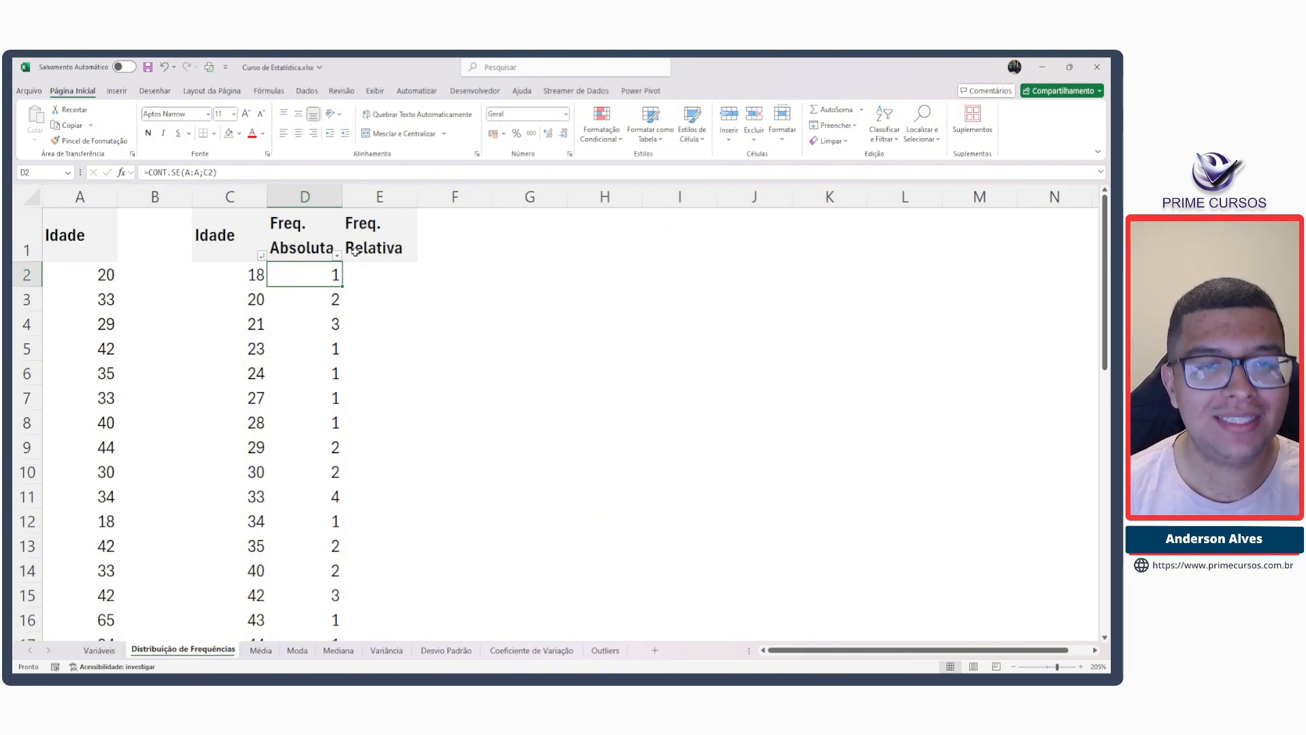
click(374, 272)
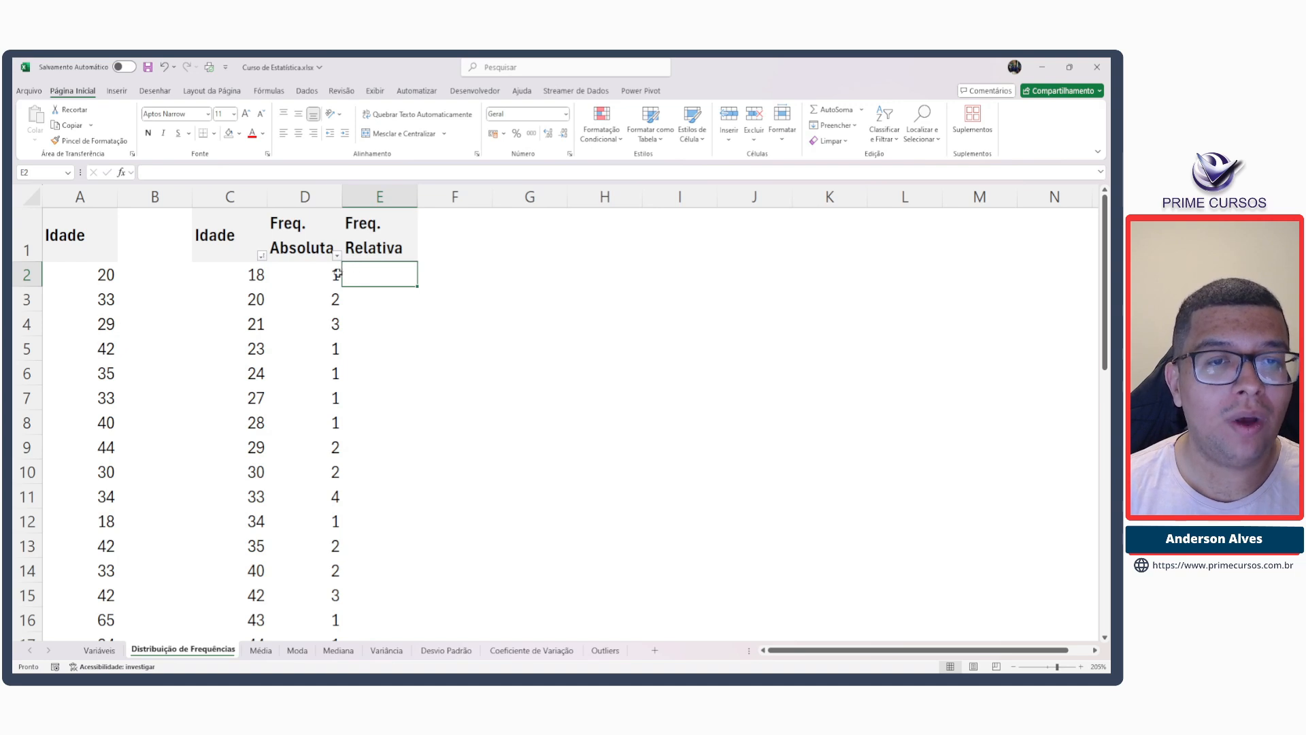
click(315, 273)
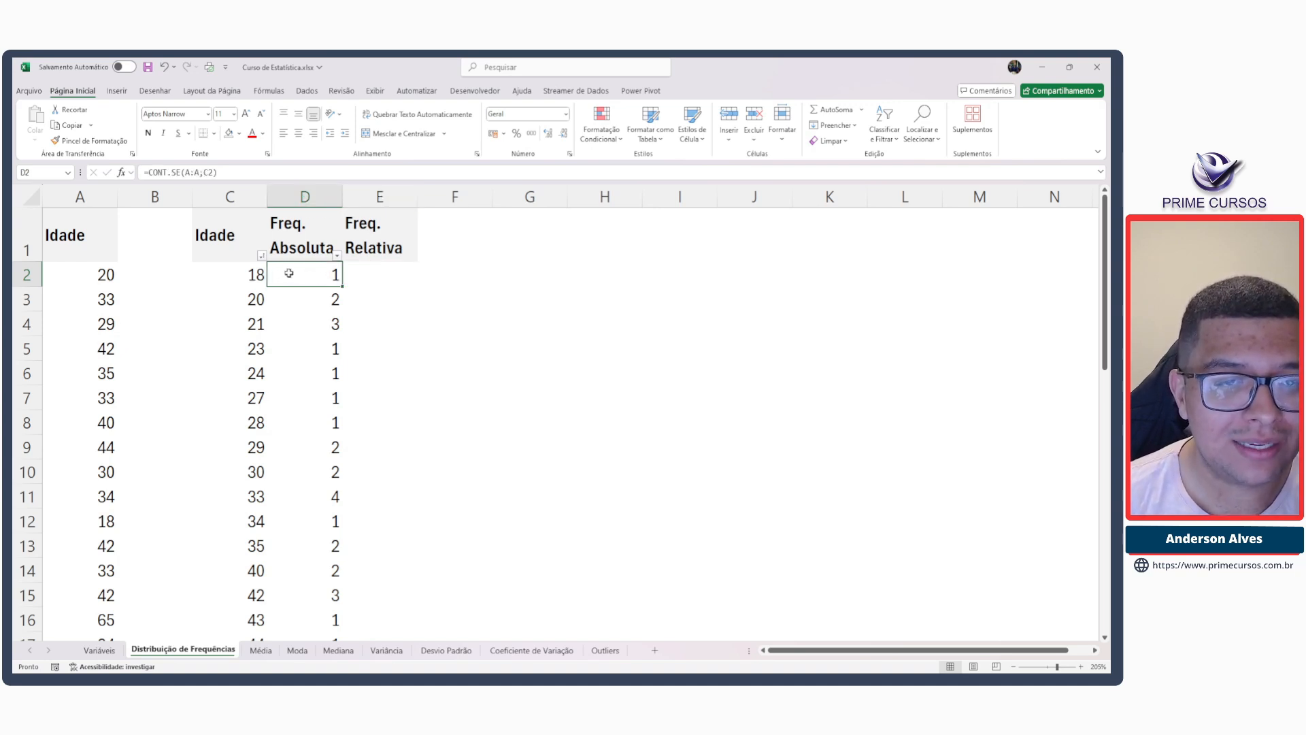
click(250, 274)
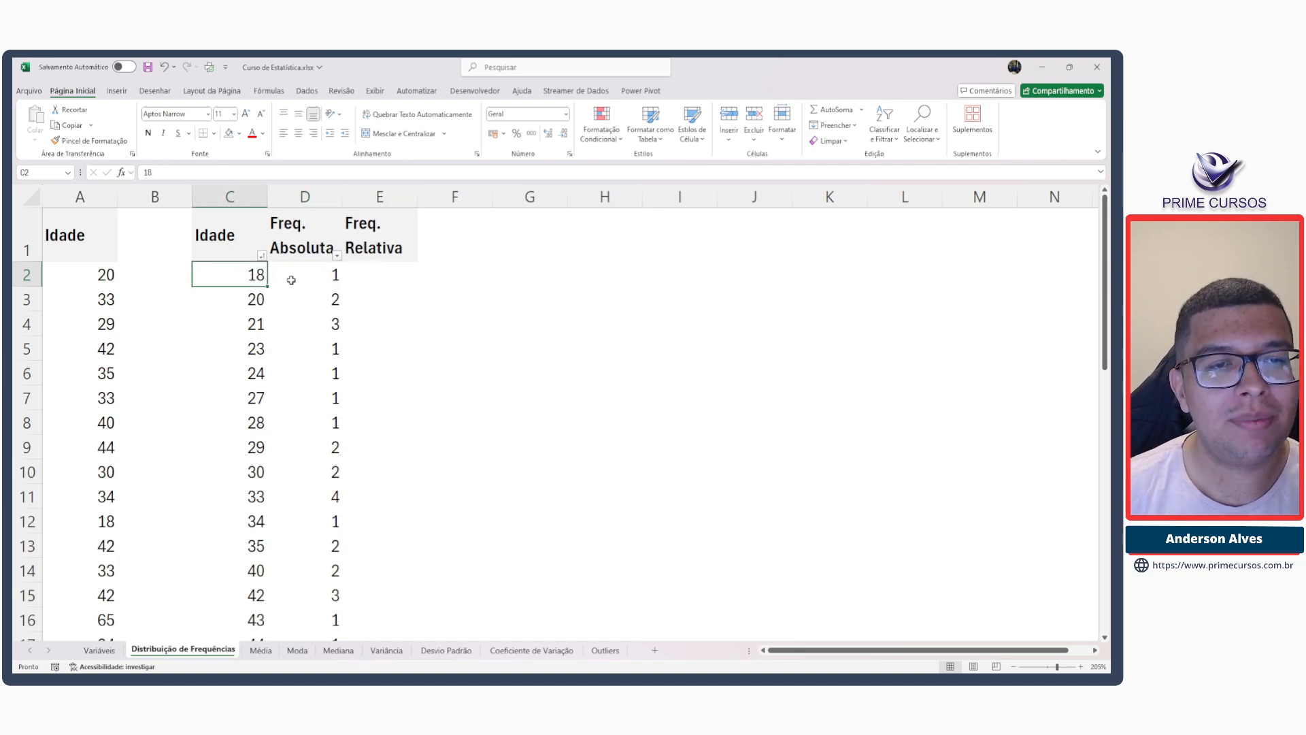
scroll(287, 293, down, 6)
scroll(287, 369, up, 6)
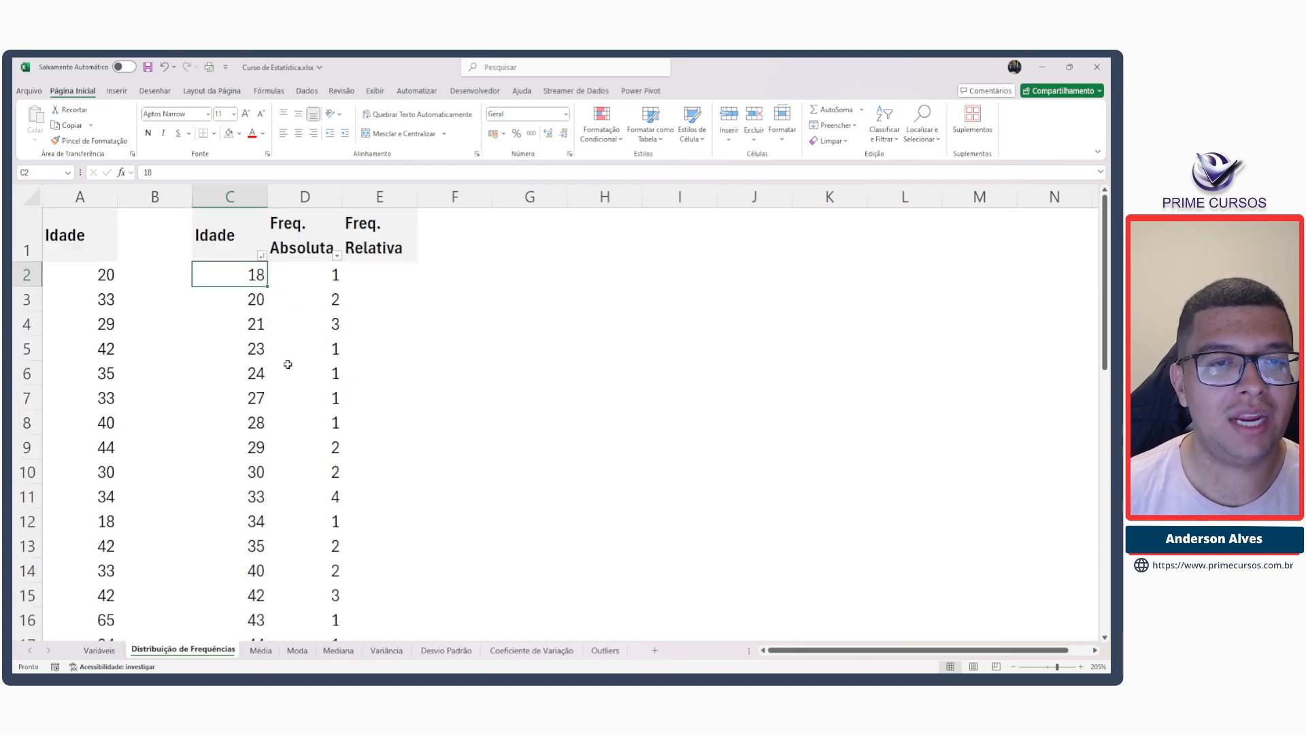
click(376, 276)
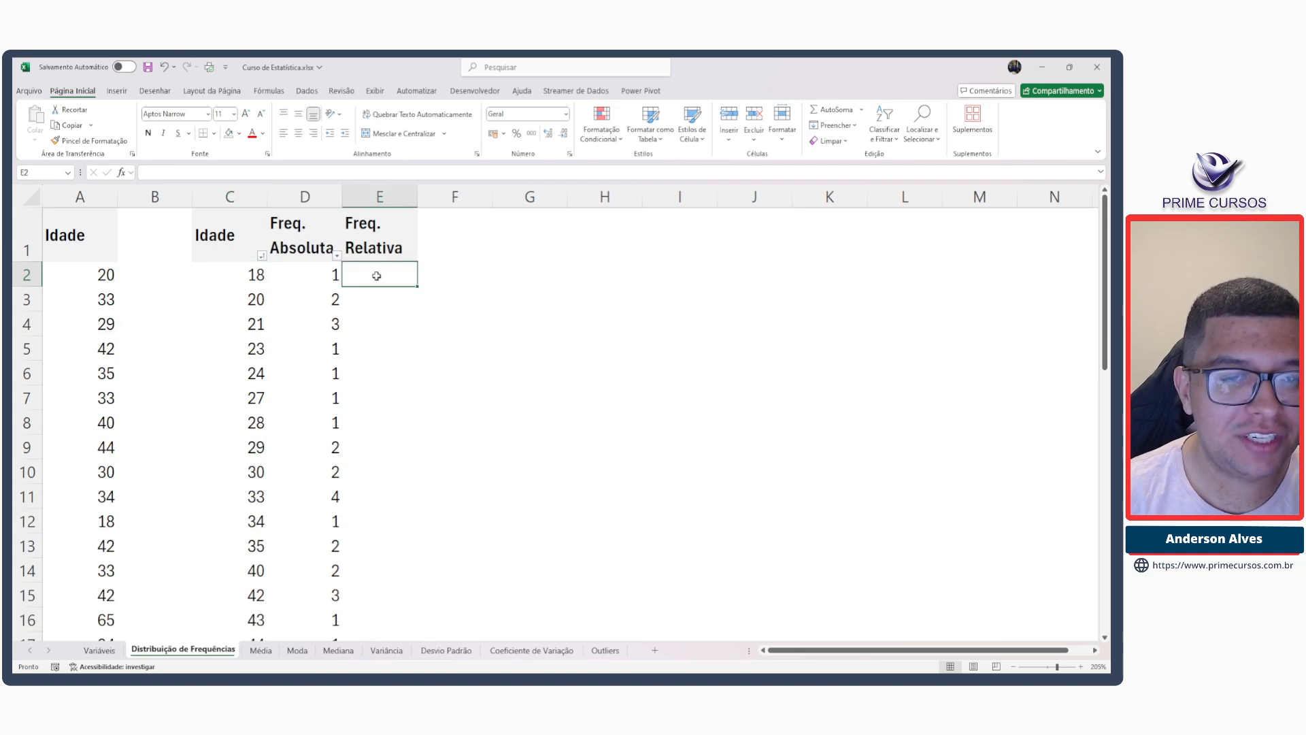
click(318, 274)
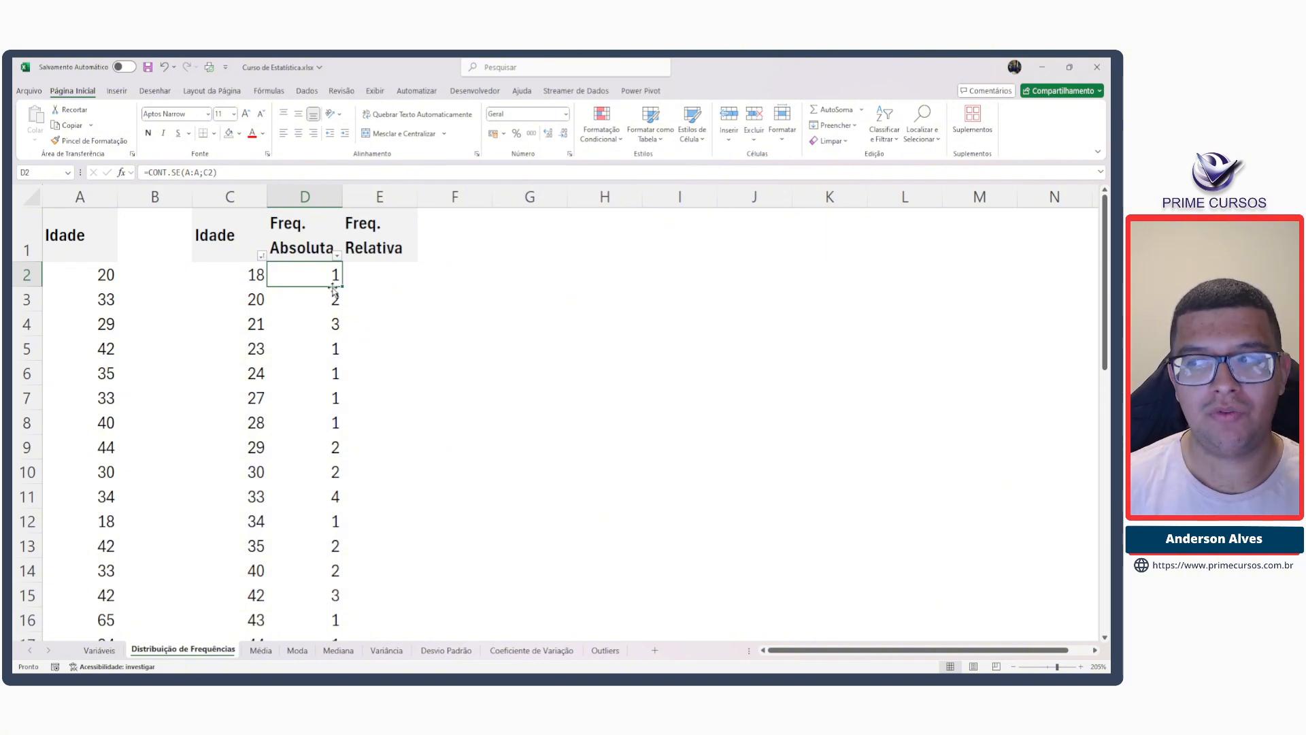
Add the label "Total" in C28, directly below the last age in the frequency table.
scroll(333, 287, down, 6)
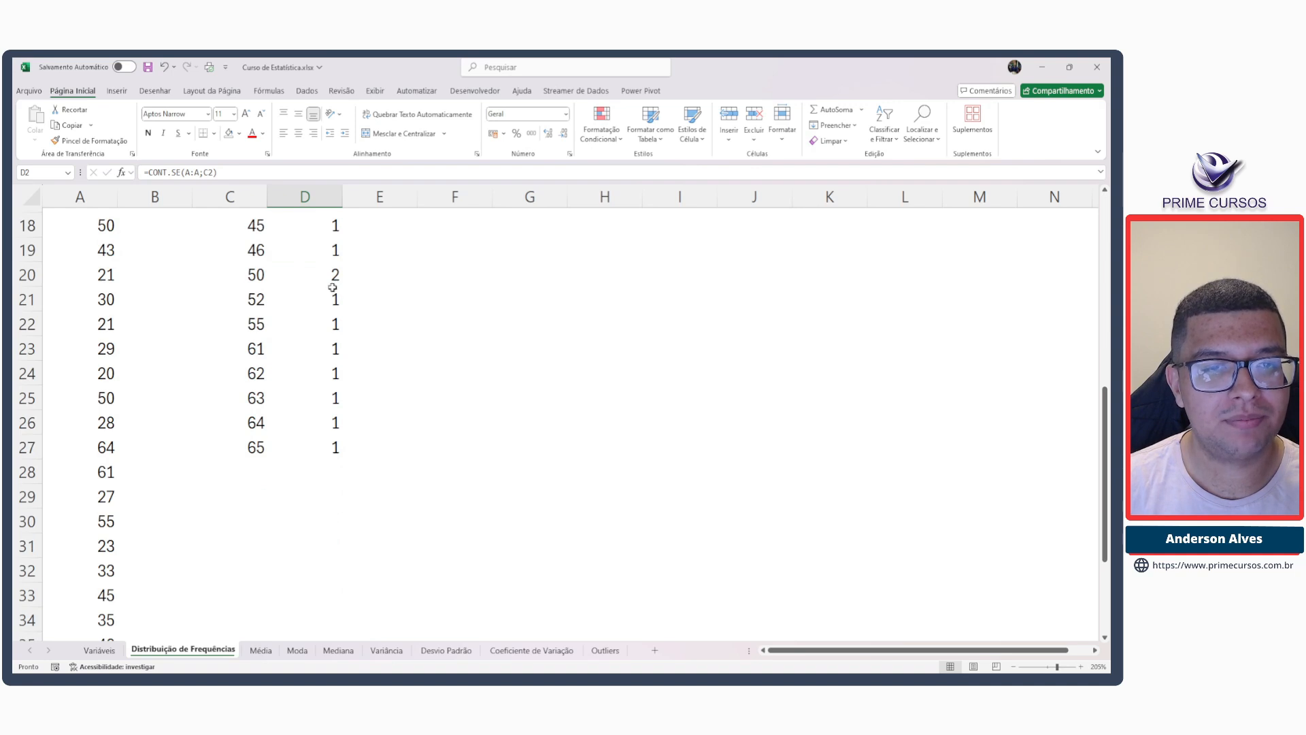
click(253, 473)
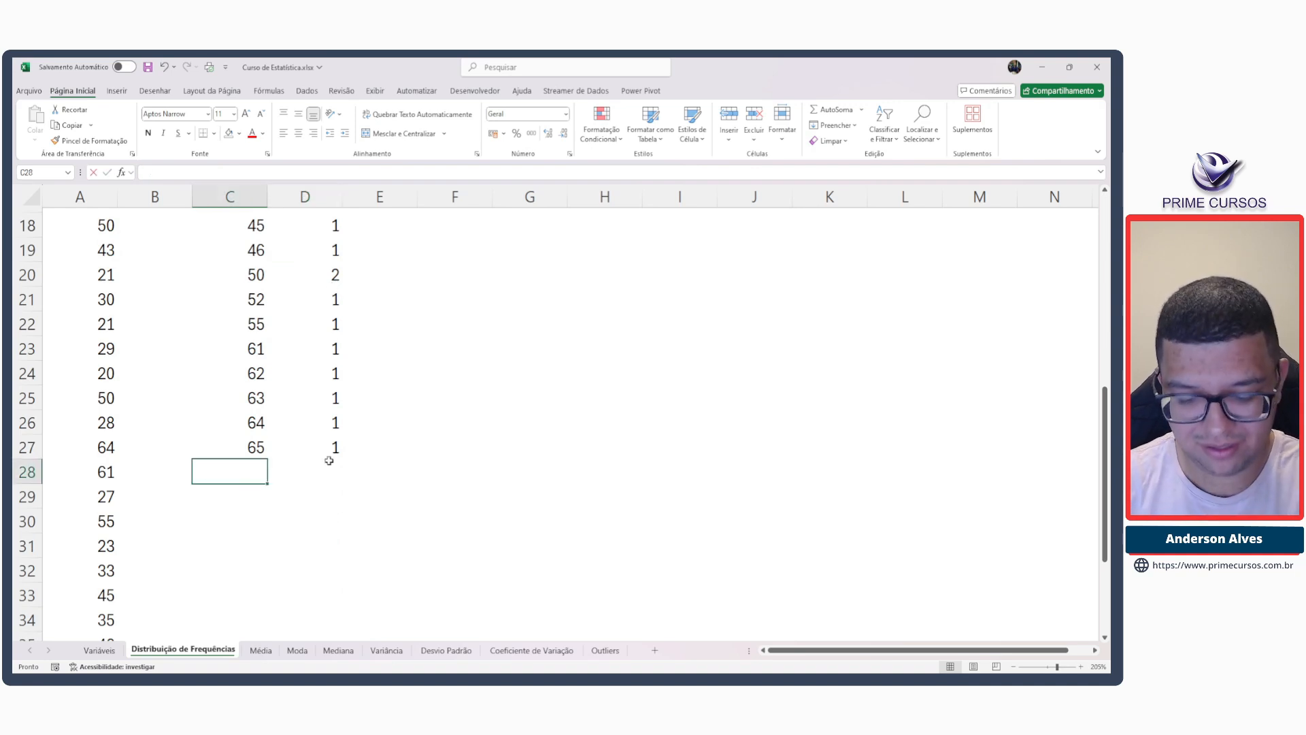
text(Total)
key(Tab)
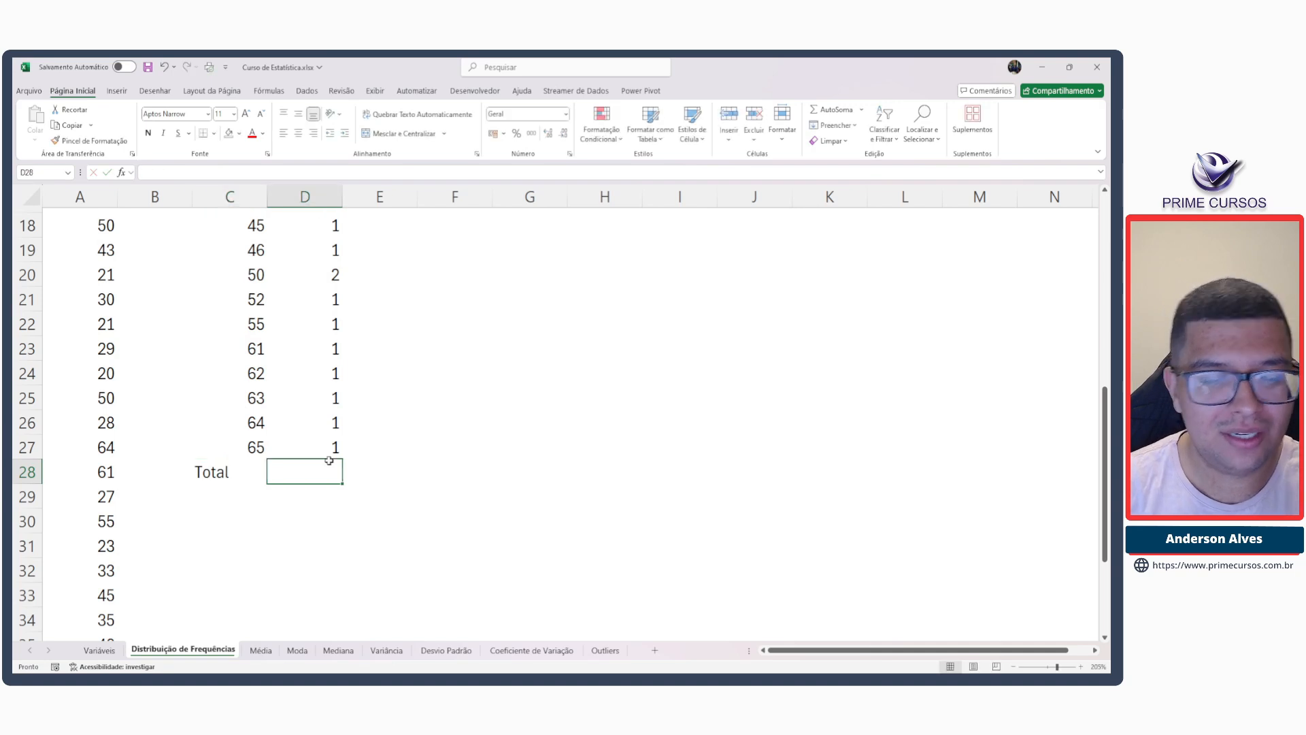
Sum the absolute frequencies in D28 with a SOMA formula over D2:D27.
click(256, 447)
click(246, 468)
click(323, 469)
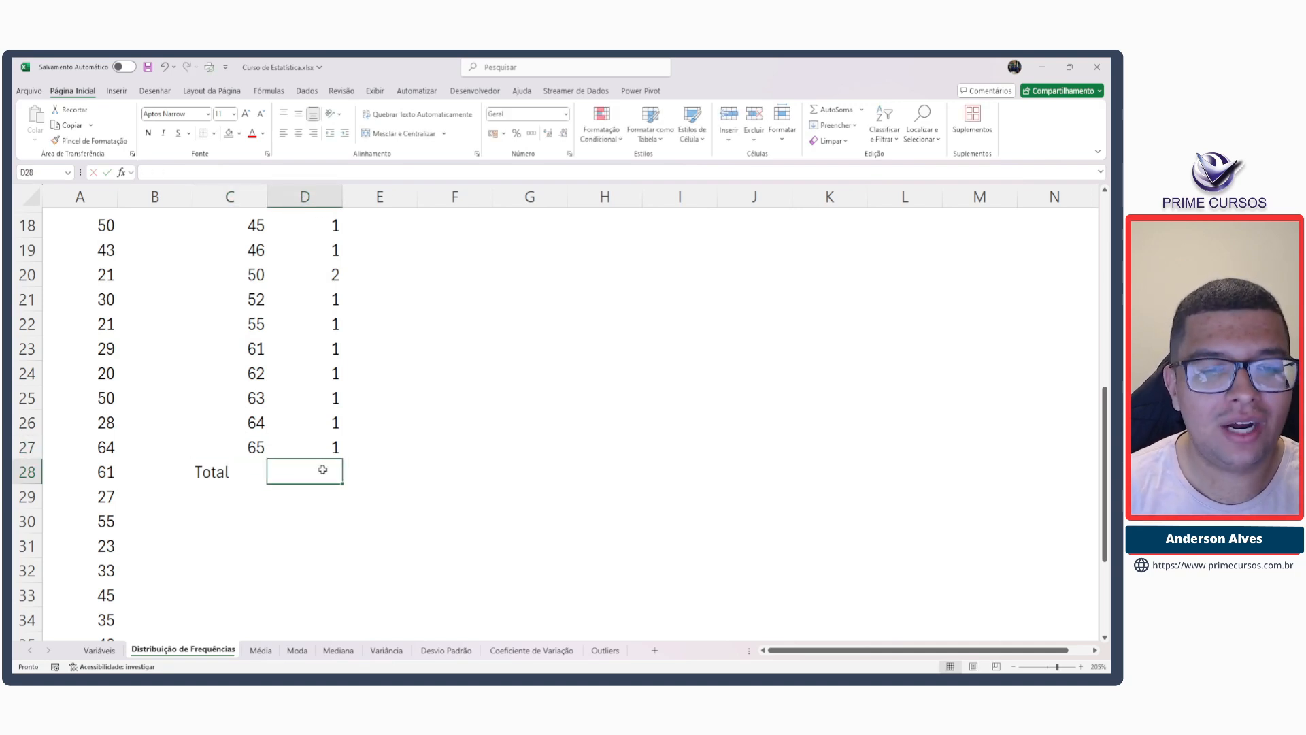
text(=SOMA()
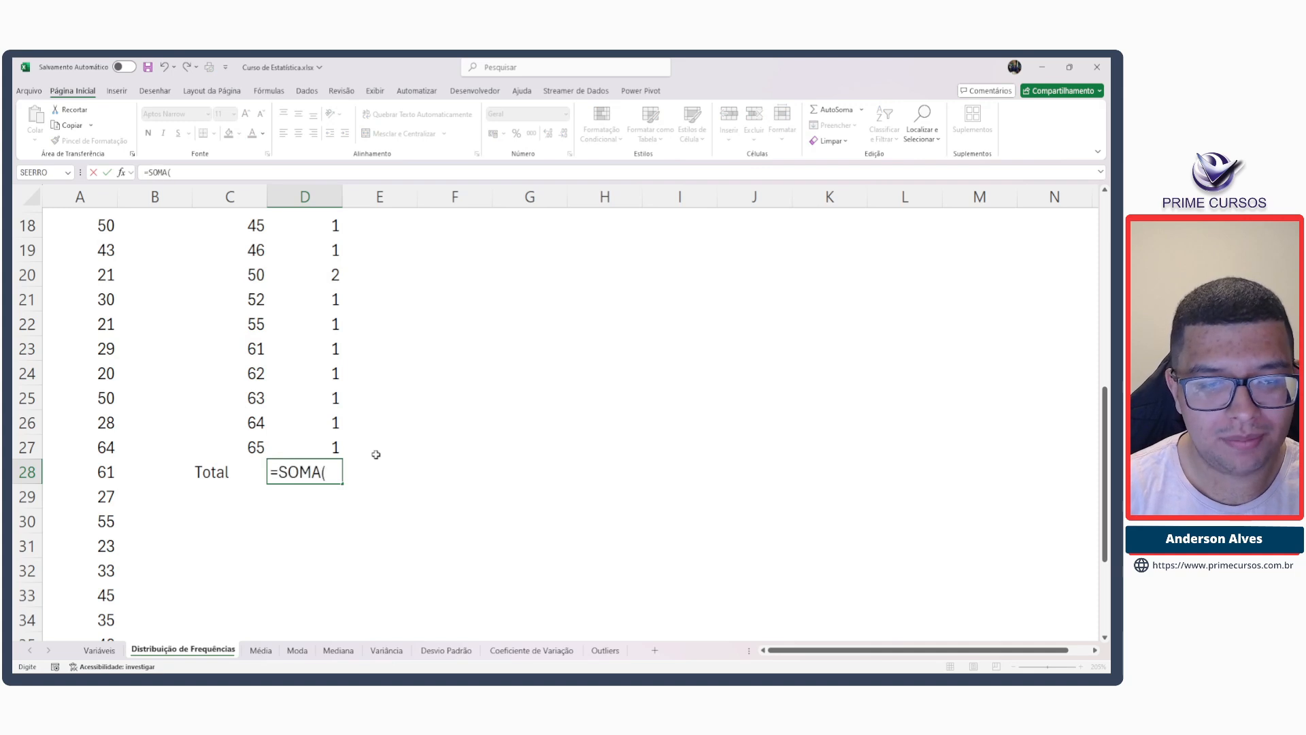
key(Up)
key(ctrl+shift+Up)
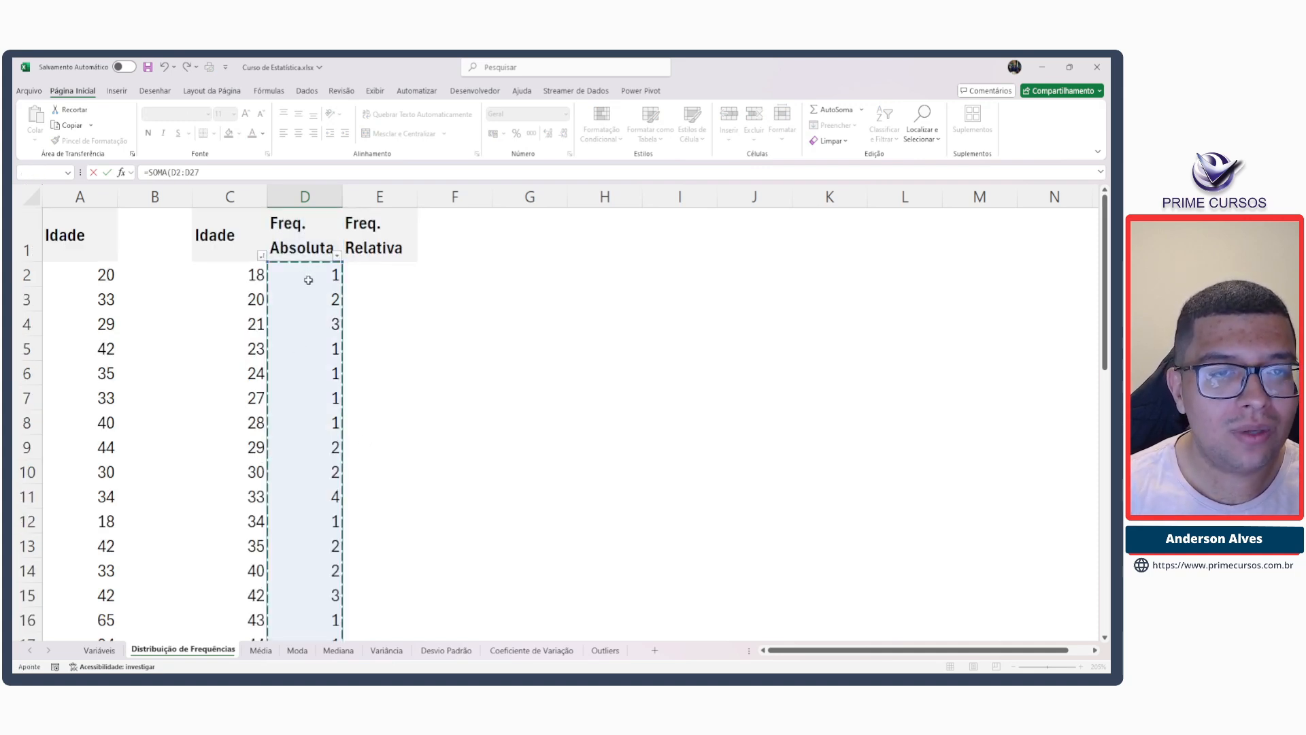
scroll(310, 292, down, 3)
scroll(315, 317, down, 6)
scroll(315, 374, up, 2)
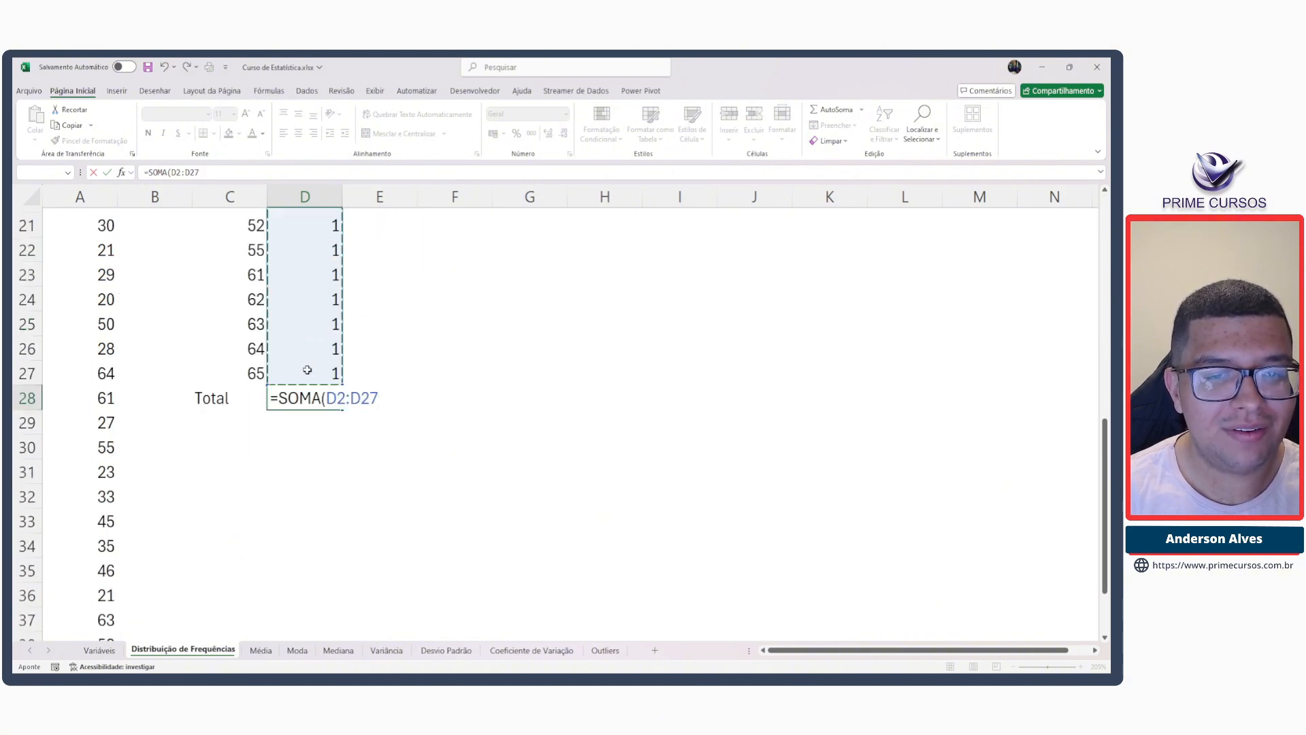
scroll(308, 369, up, 7)
key(Return)
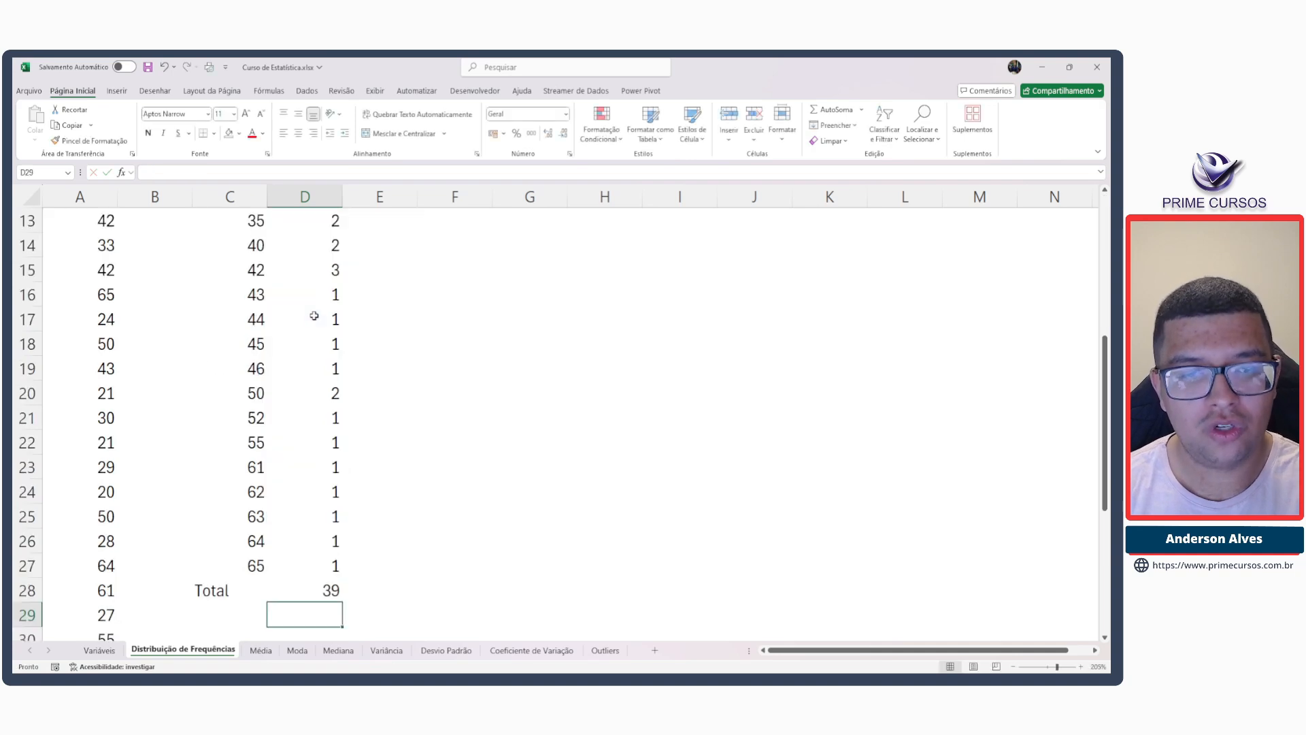
Format the total row C28:E28 in bold with a light grey fill.
click(326, 589)
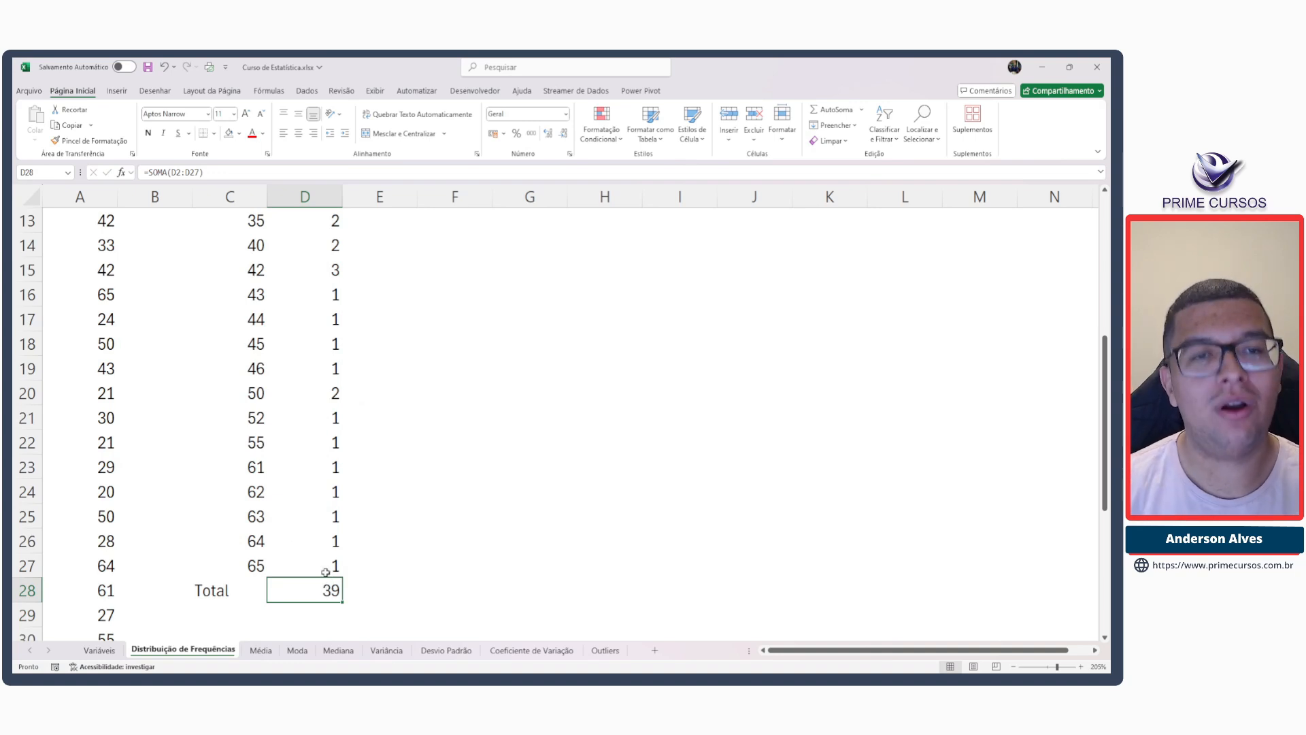
drag(229, 591, 350, 596)
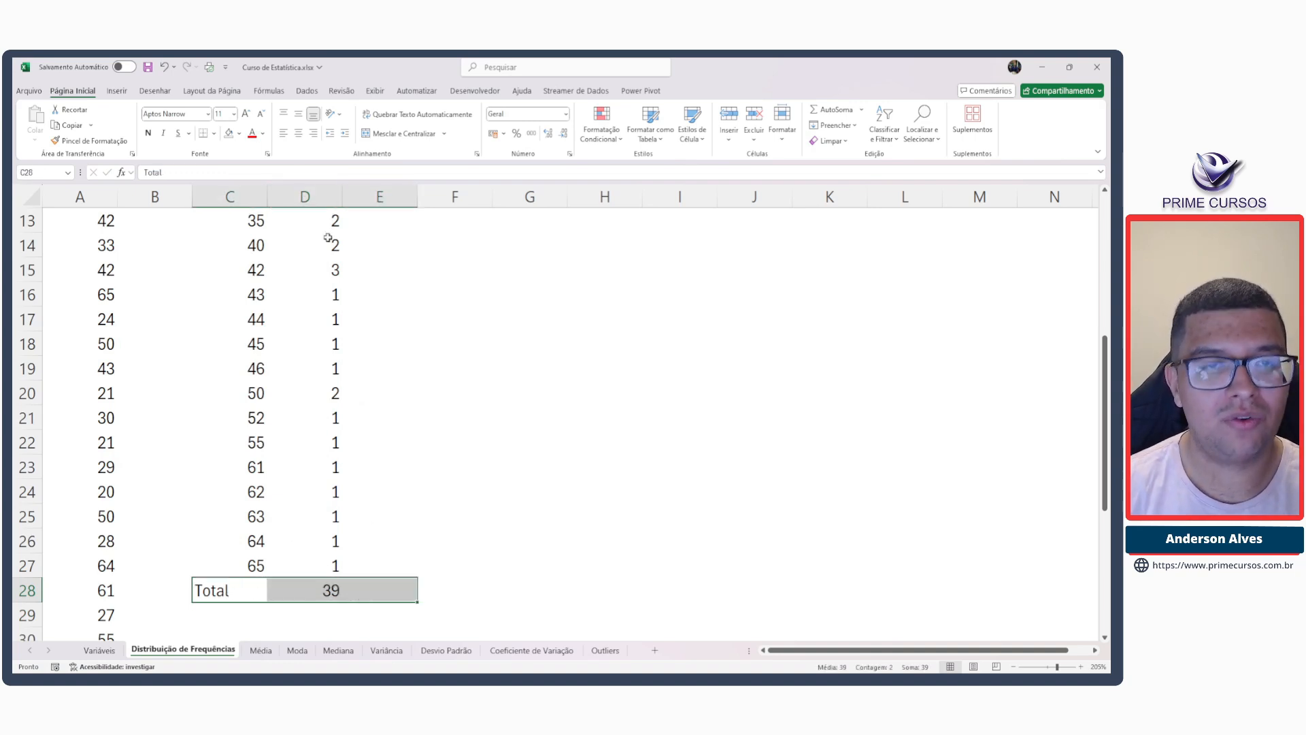
click(148, 133)
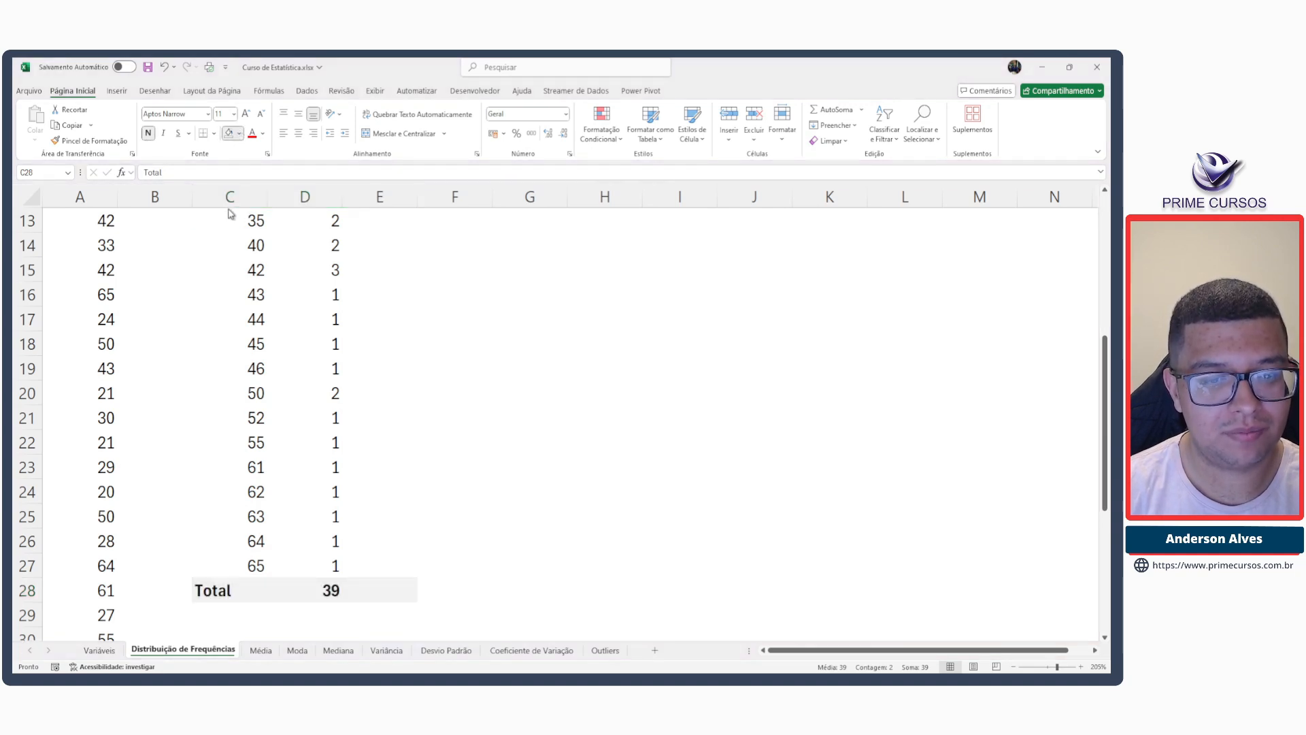
click(446, 596)
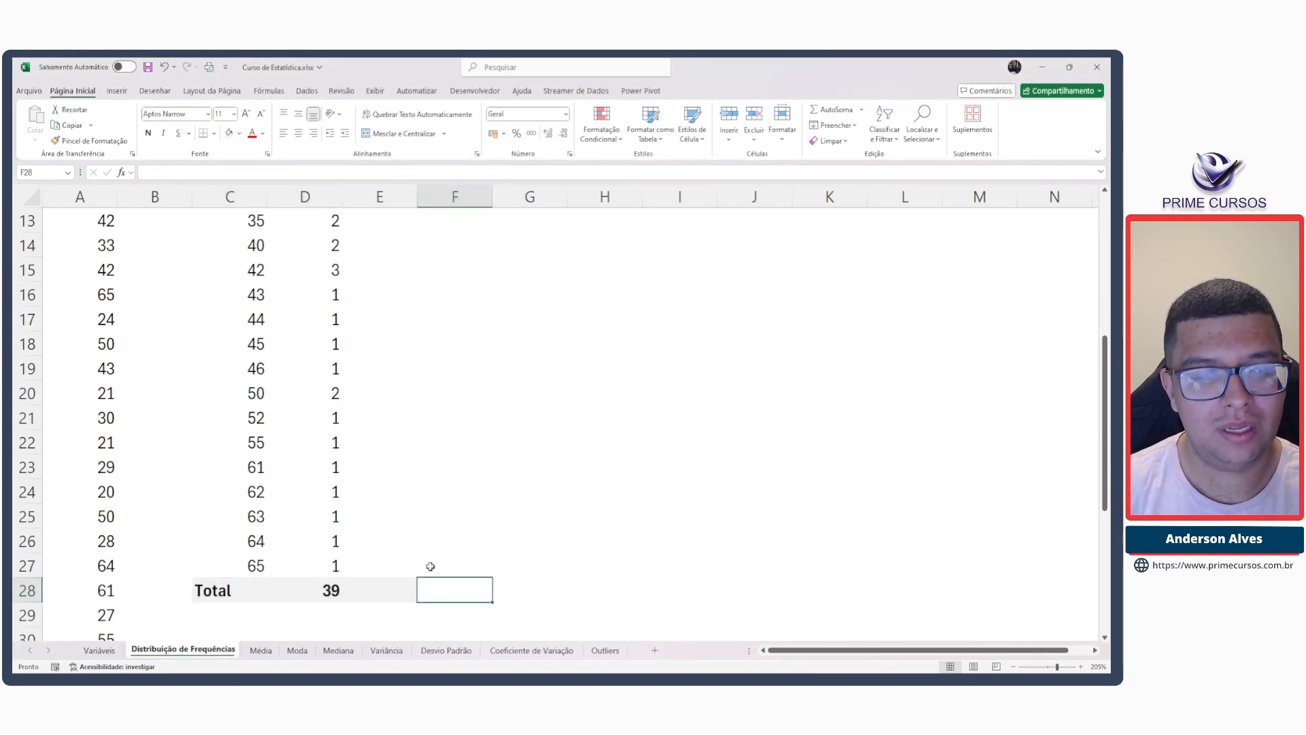
click(147, 133)
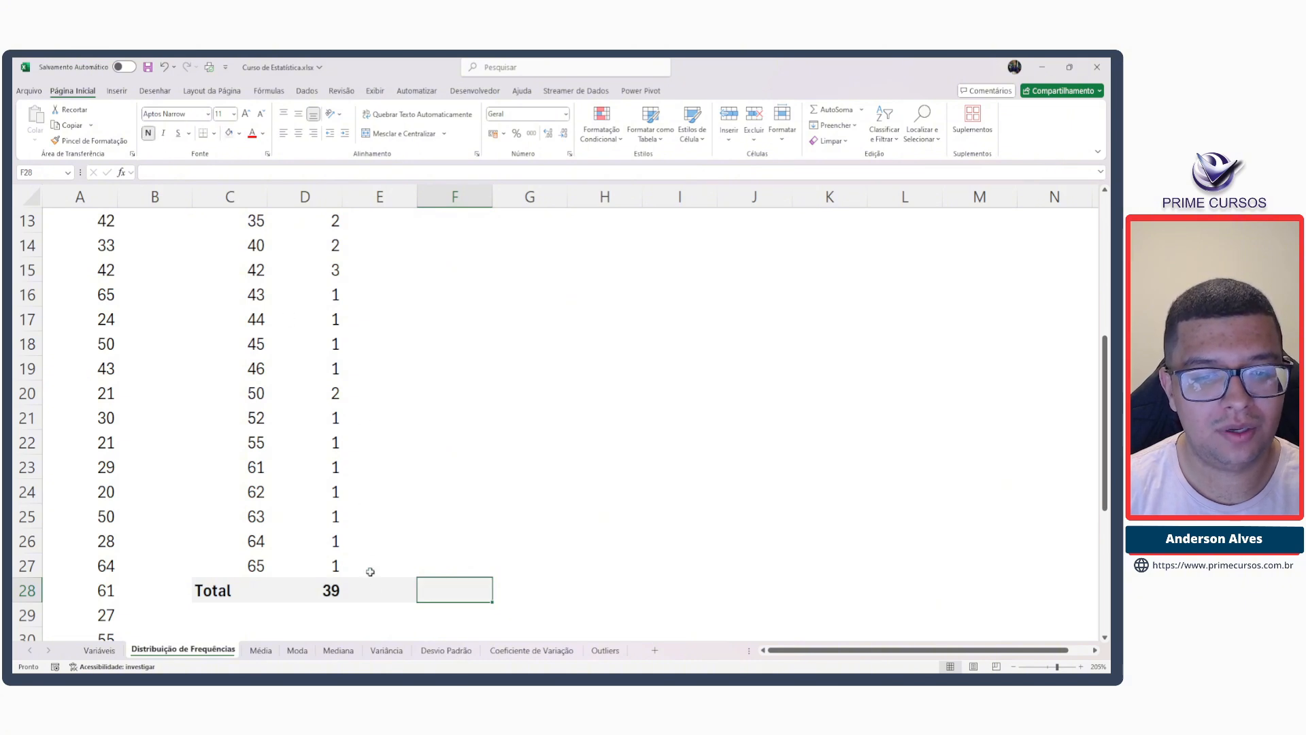
scroll(373, 573, up, 4)
scroll(373, 572, down, 4)
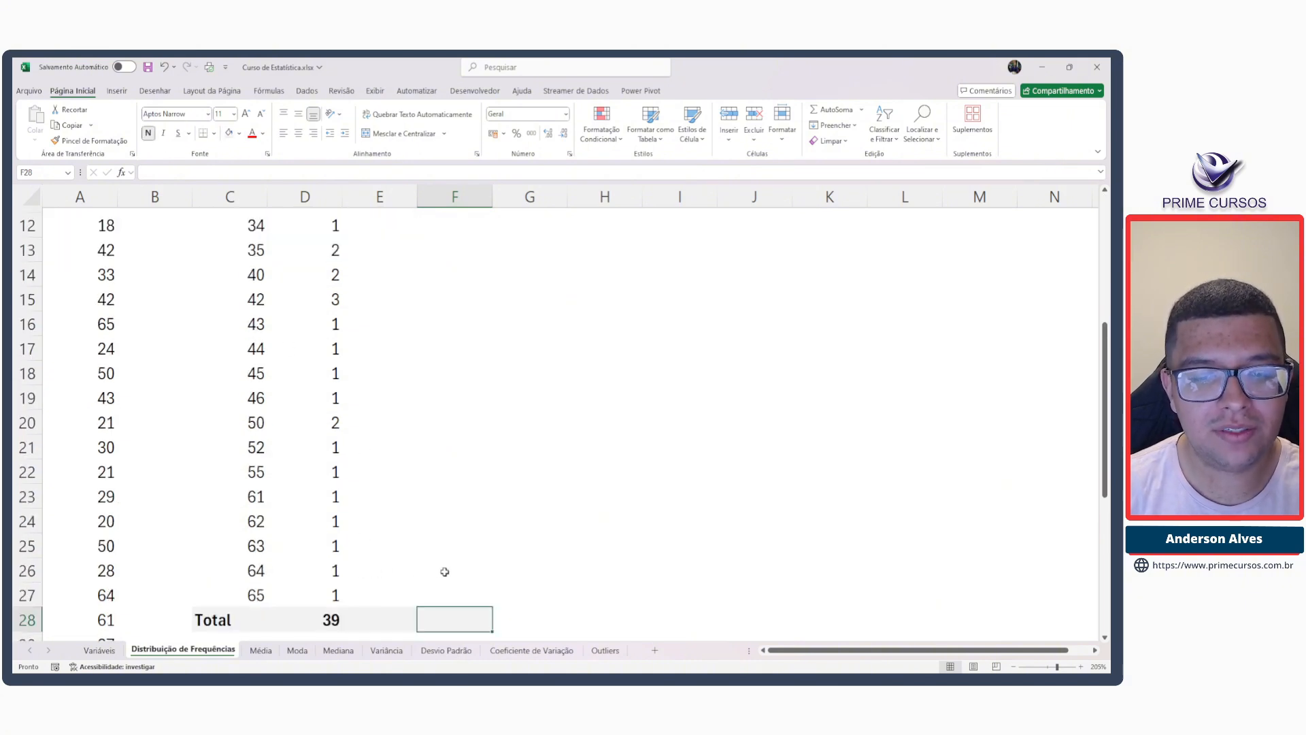
click(413, 573)
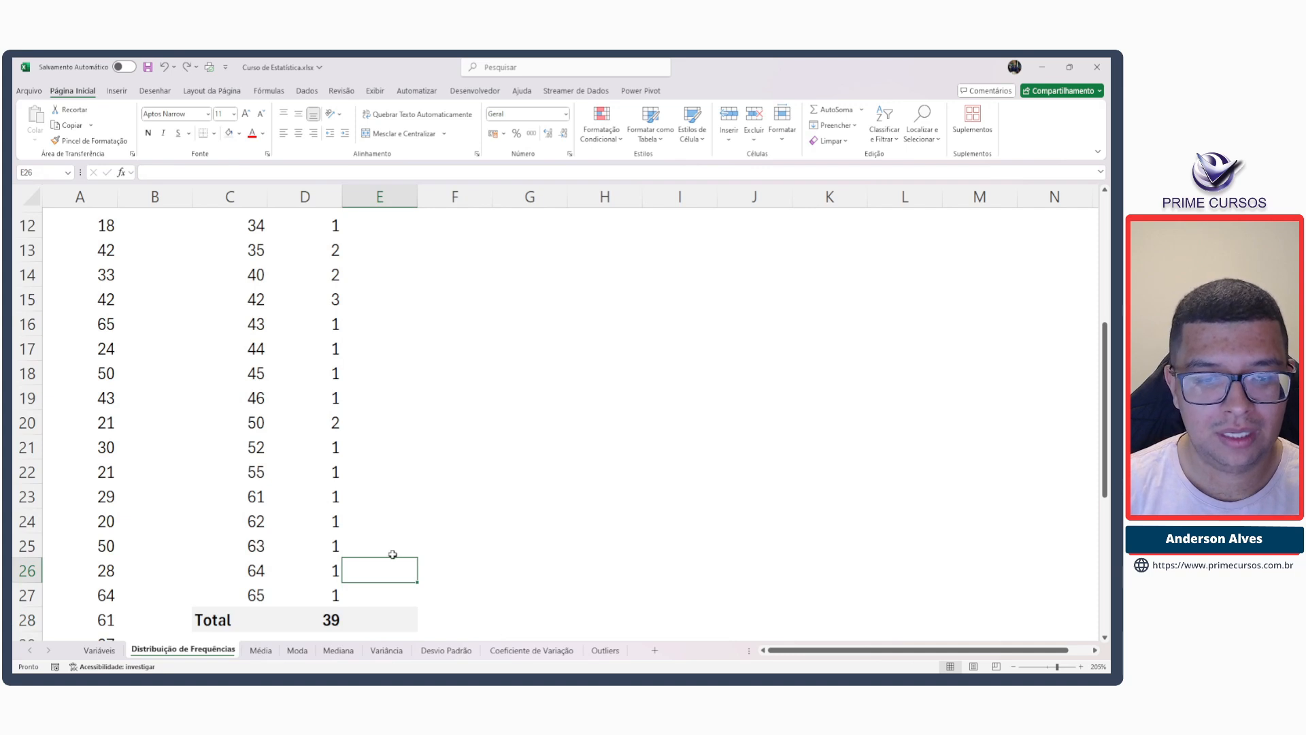
Calculate the relative frequency of age 18 in E2 with =D2/$D$28, locking the reference to the total.
scroll(392, 553, up, 4)
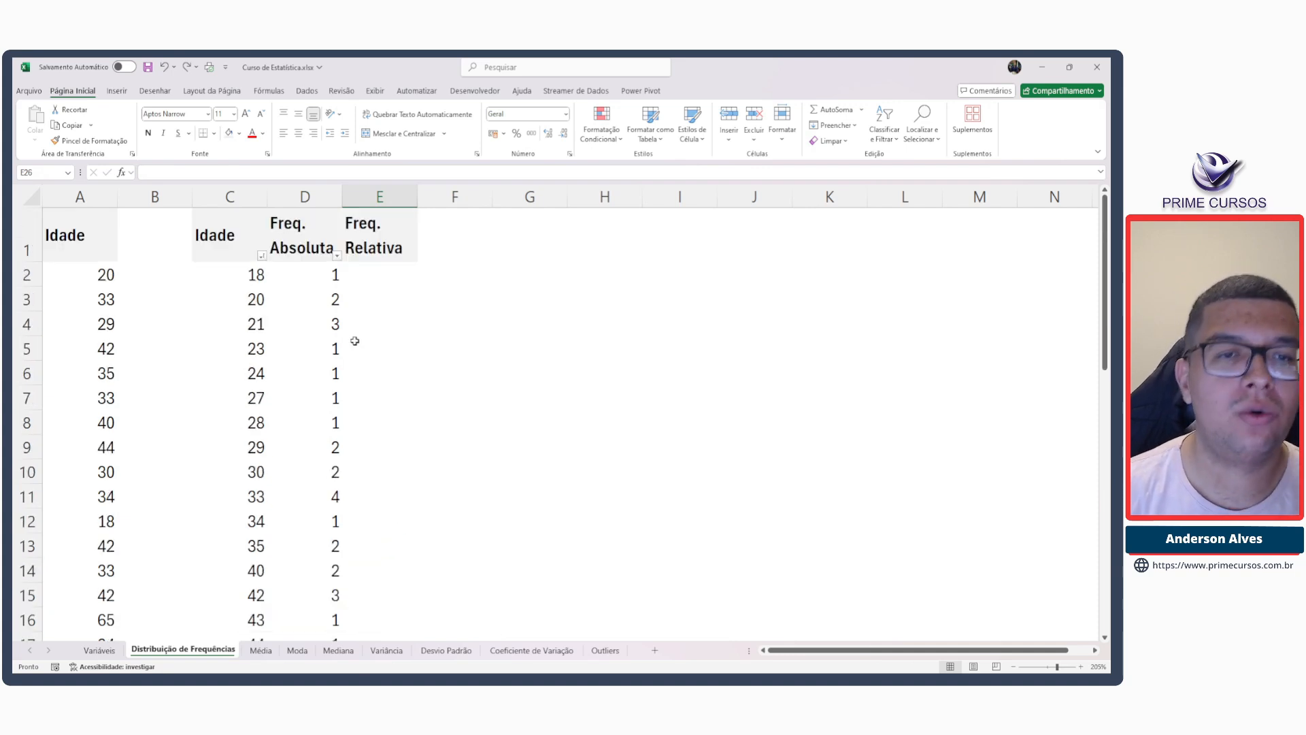
click(367, 276)
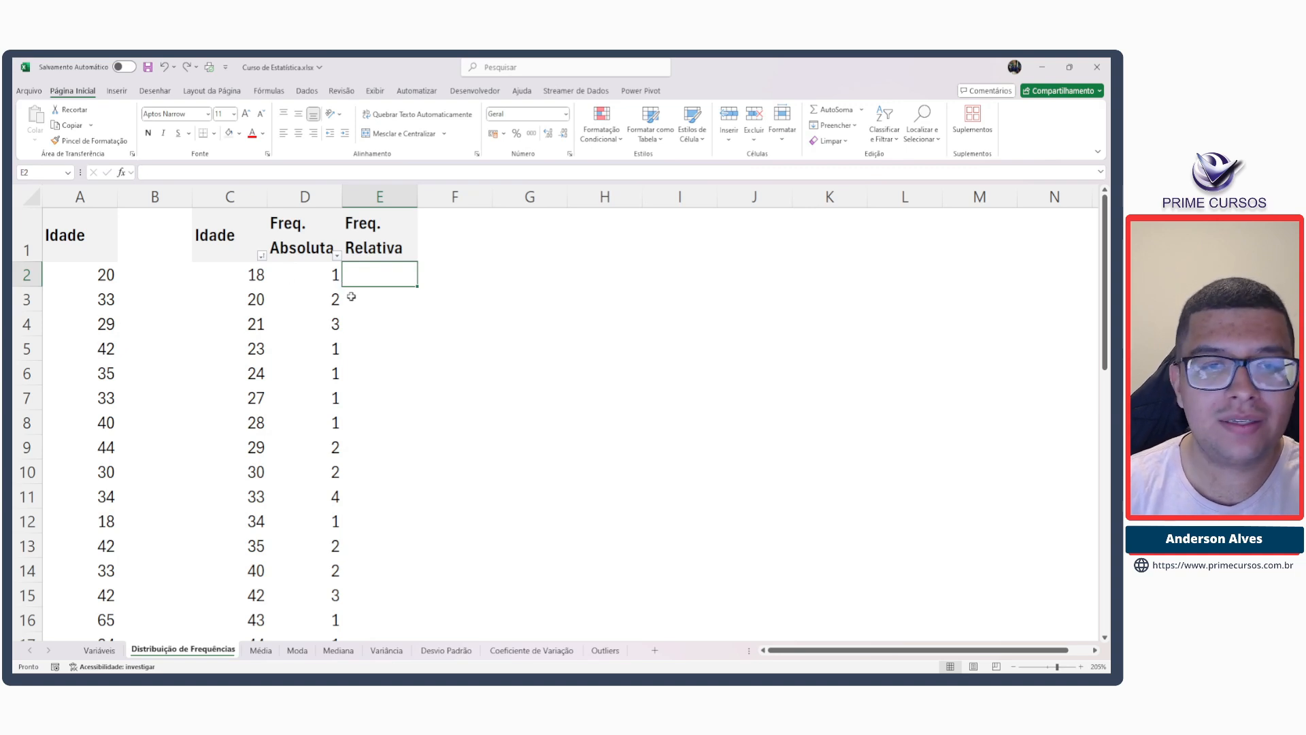
text(=)
click(321, 276)
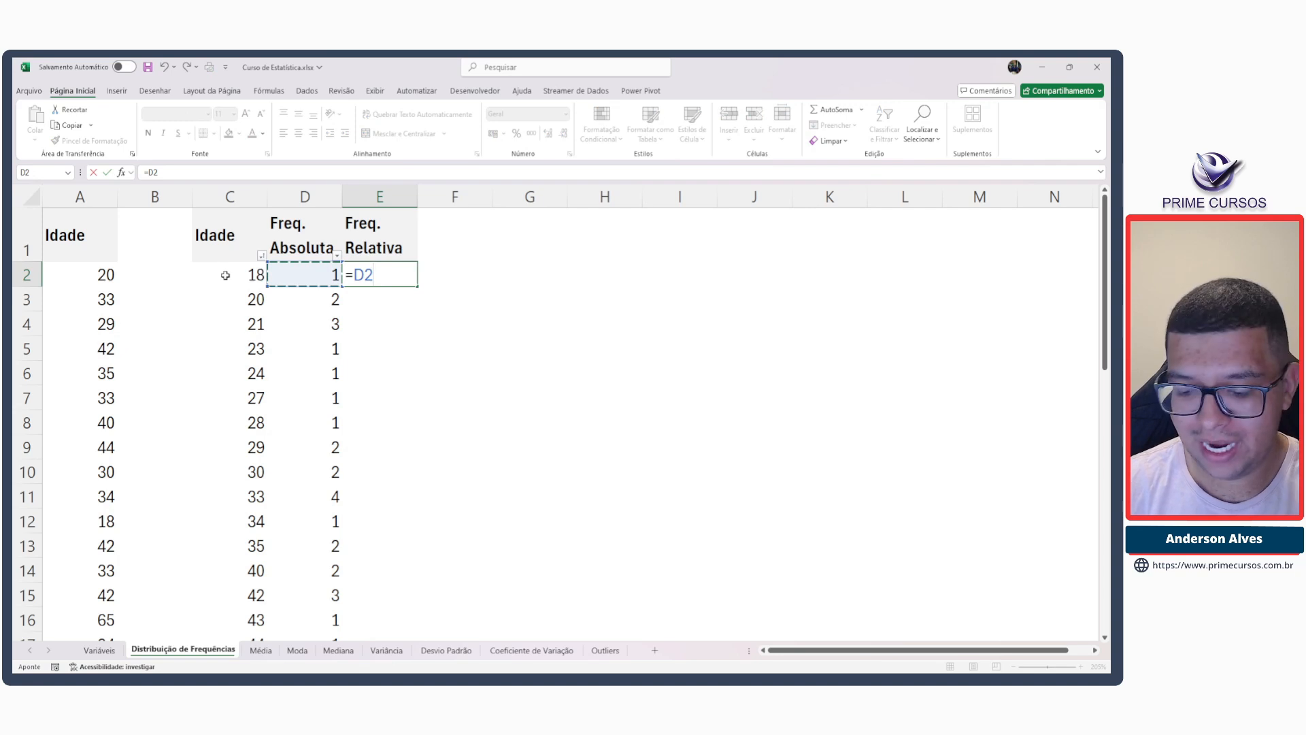
text(/)
scroll(307, 313, down, 6)
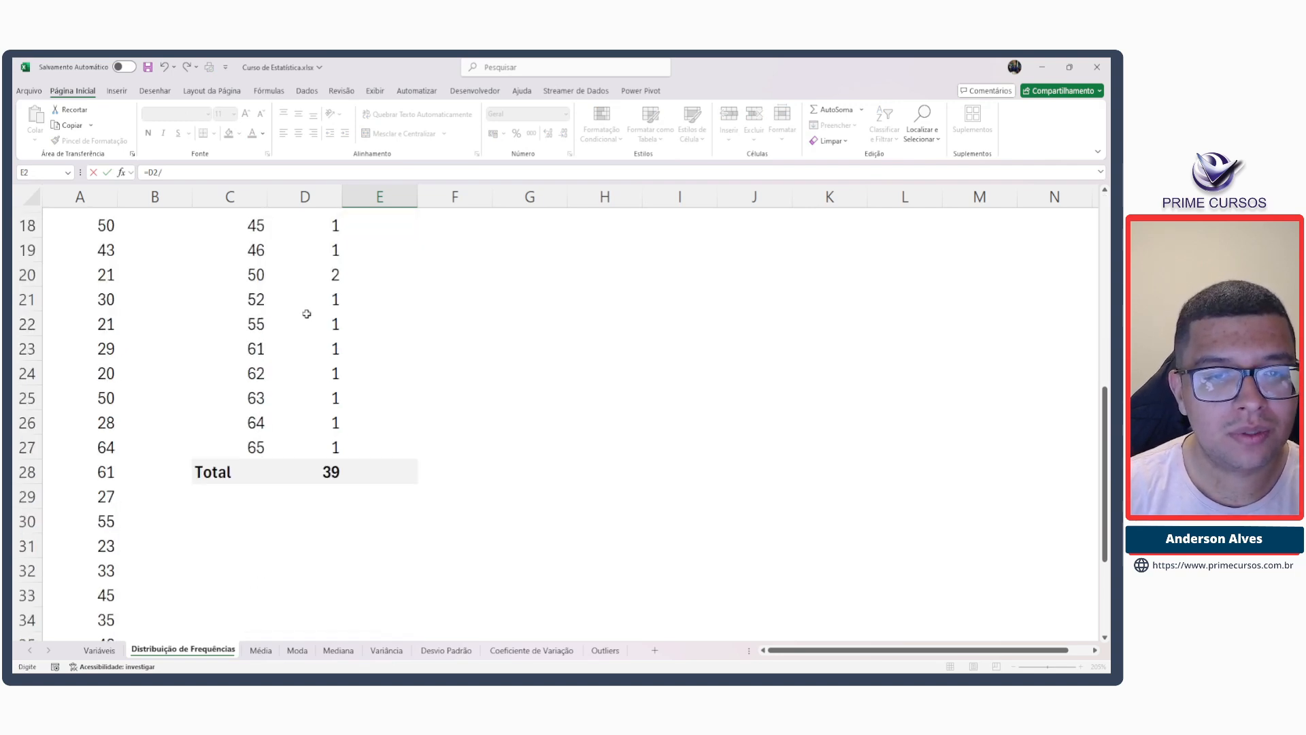
scroll(307, 314, down, 1)
click(321, 396)
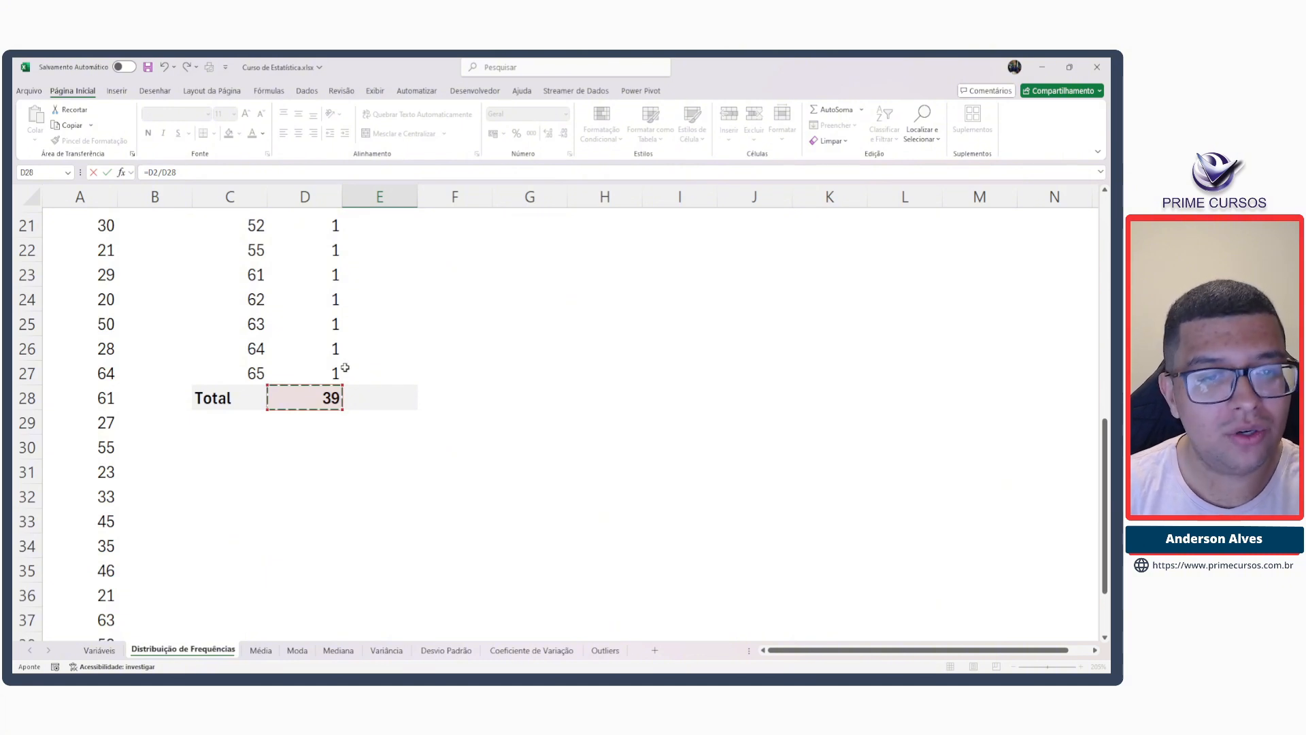
key(F4)
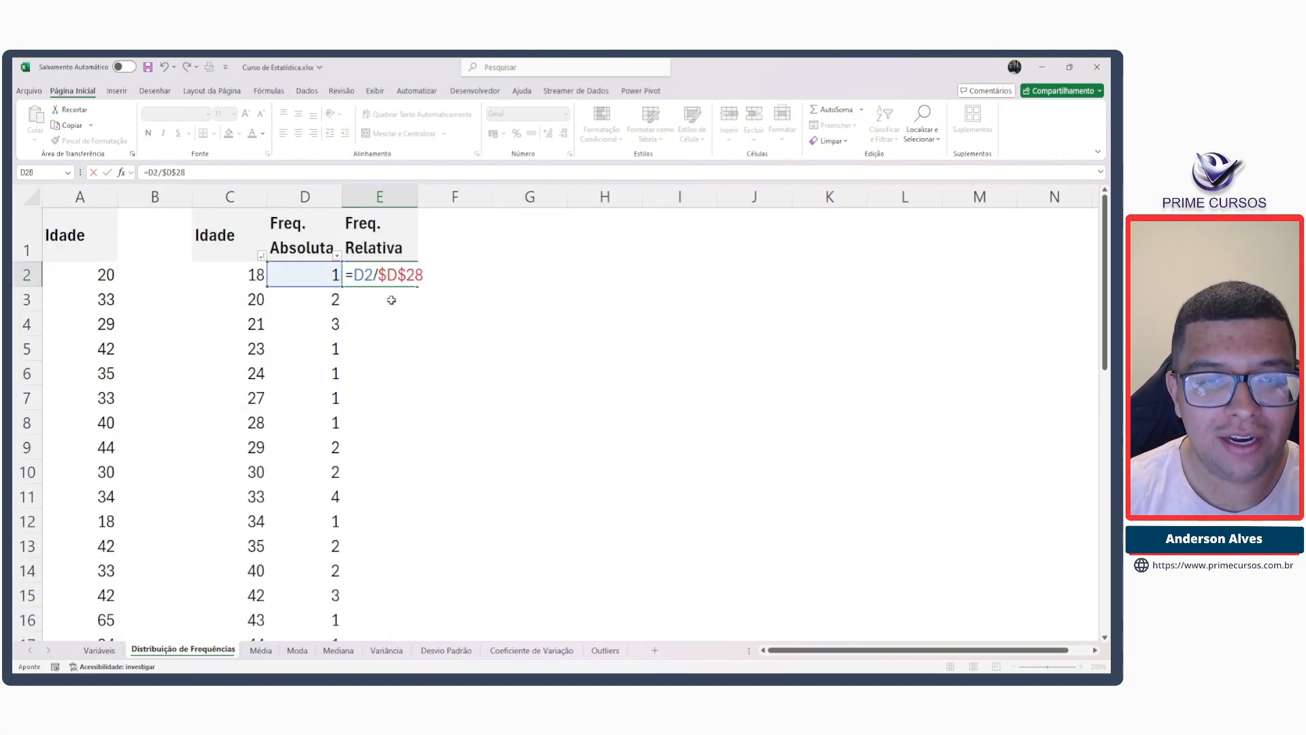
click(382, 274)
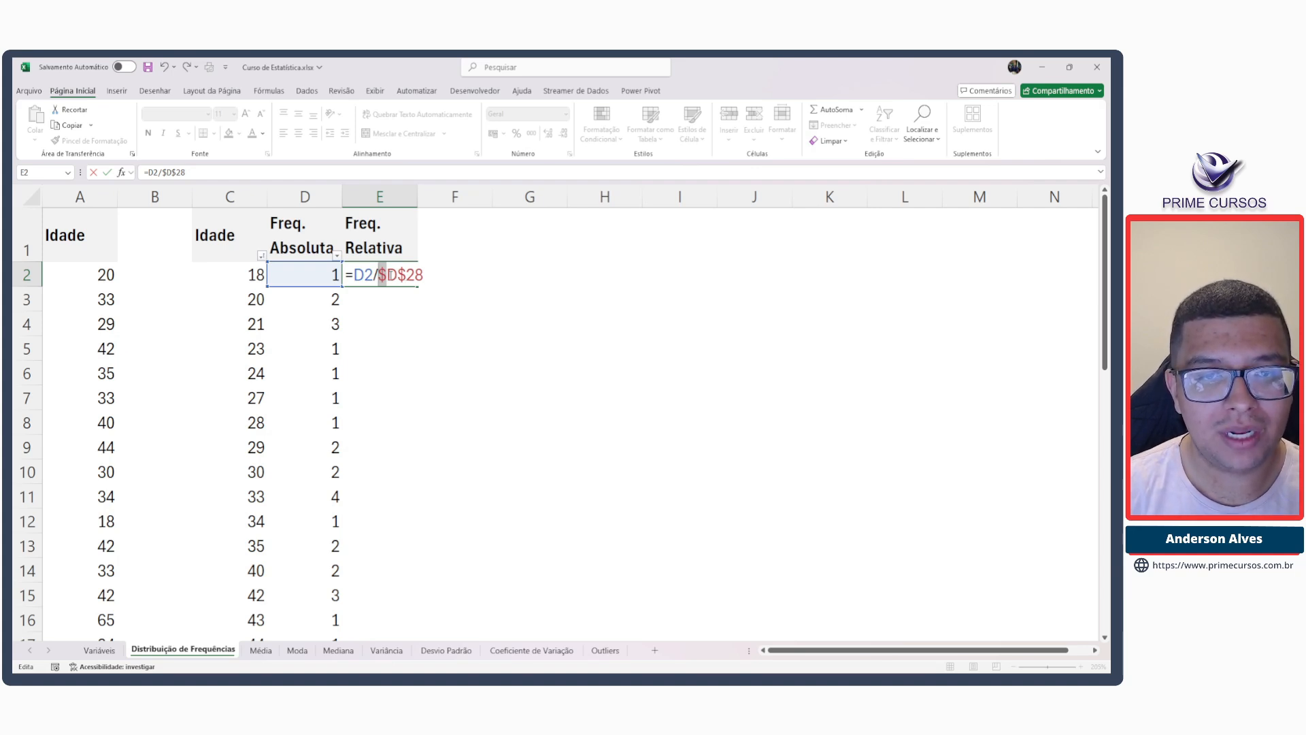
drag(407, 276, 399, 275)
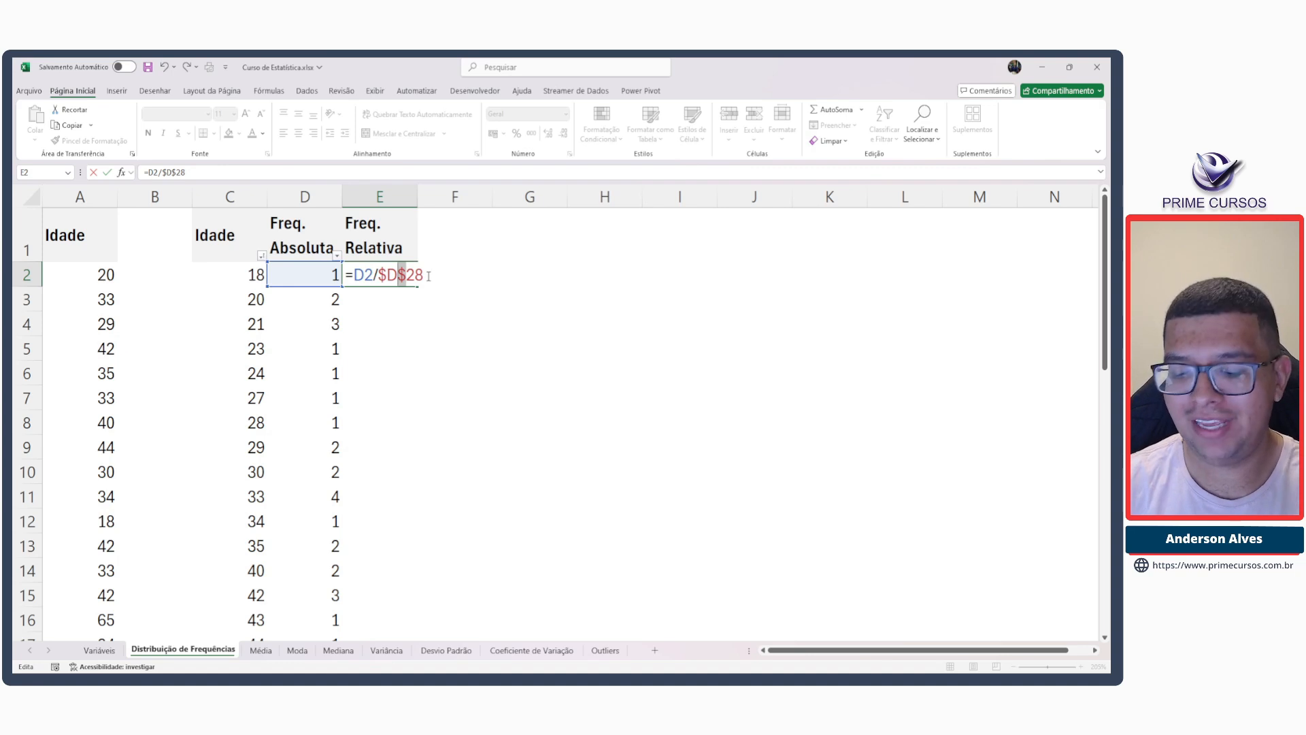
key(Return)
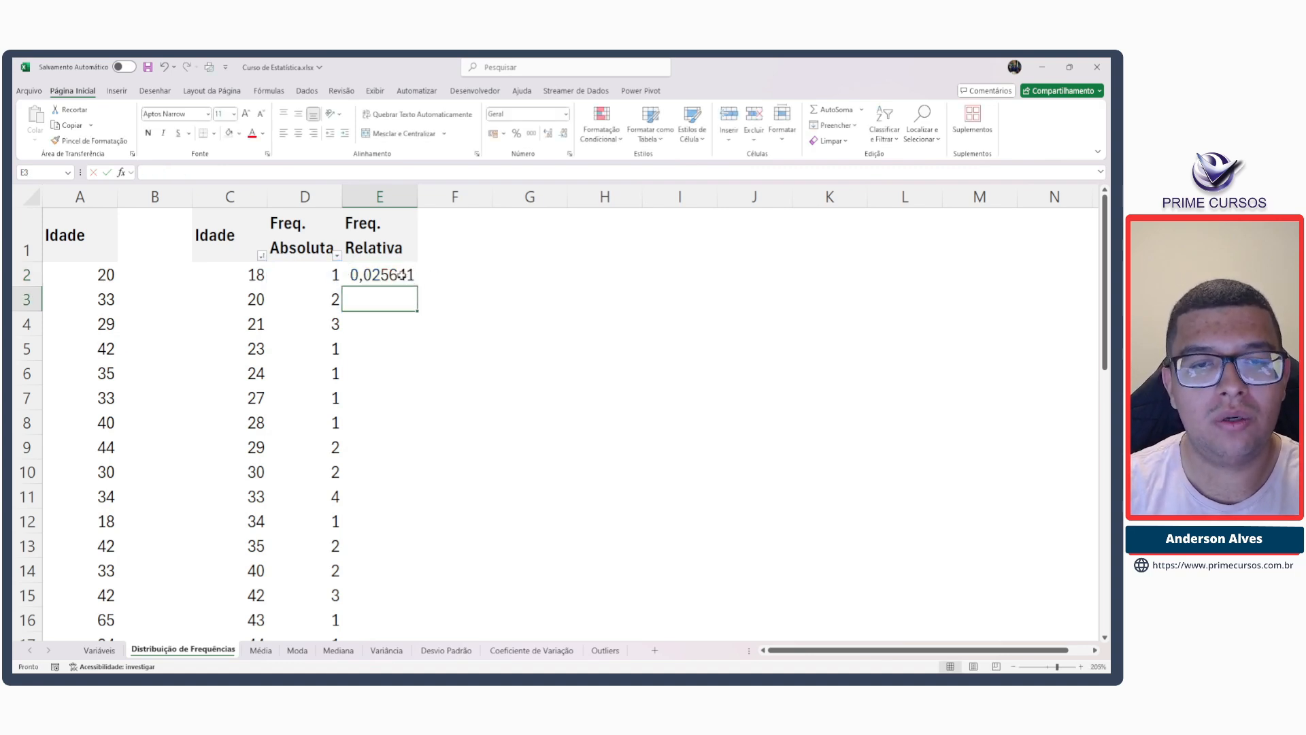
Format the relative frequency in E2 as a percentage with two decimal places.
click(402, 274)
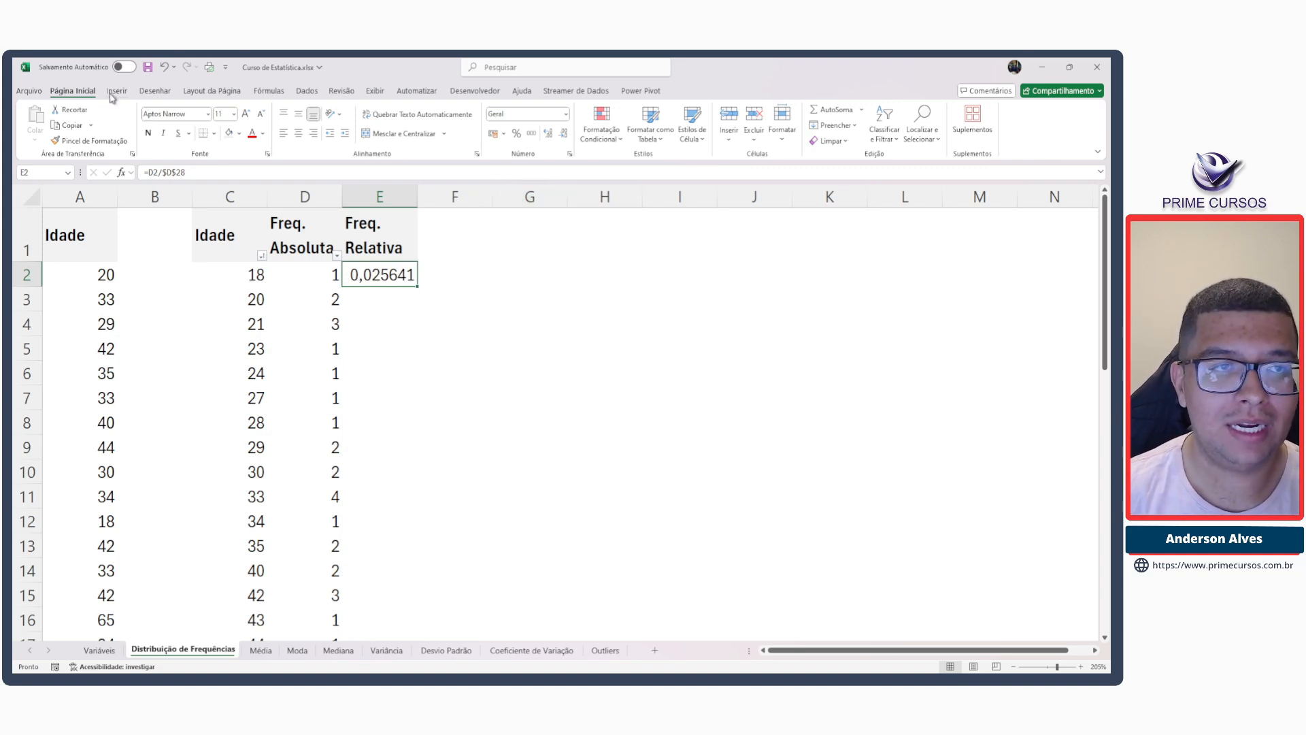
click(516, 135)
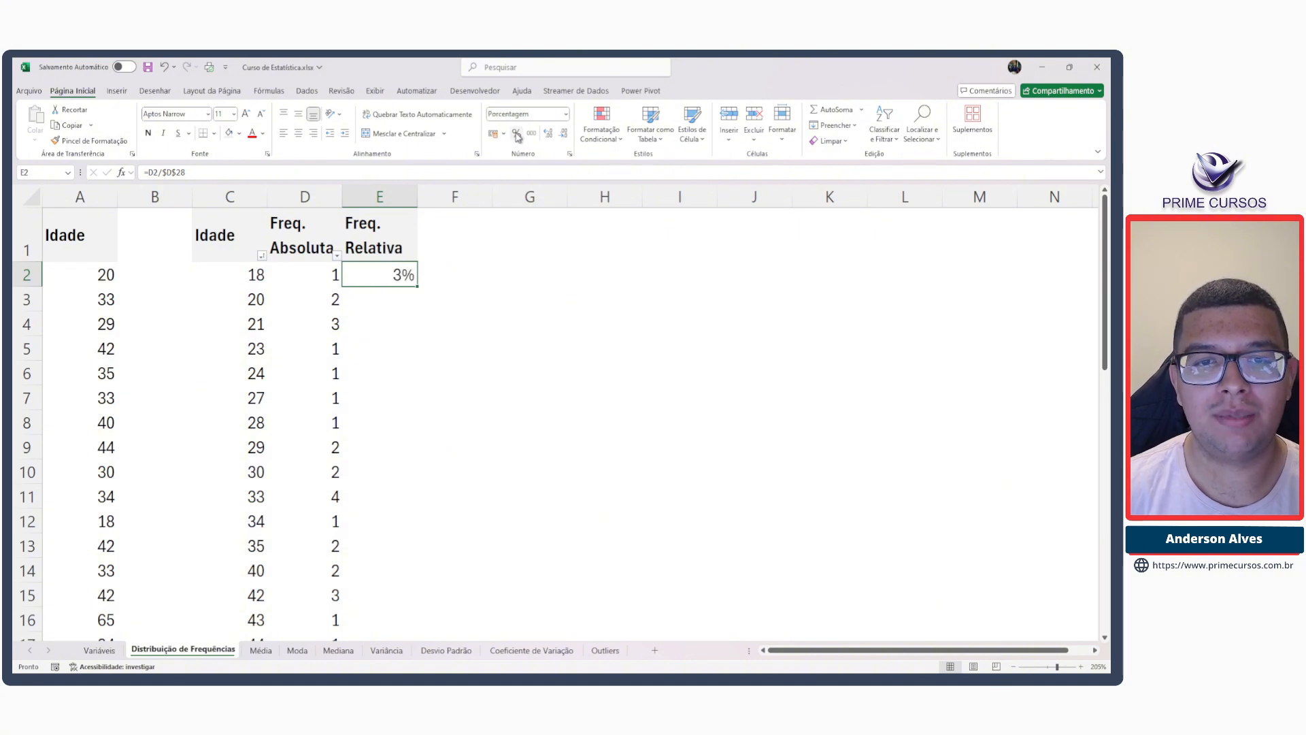
click(550, 135)
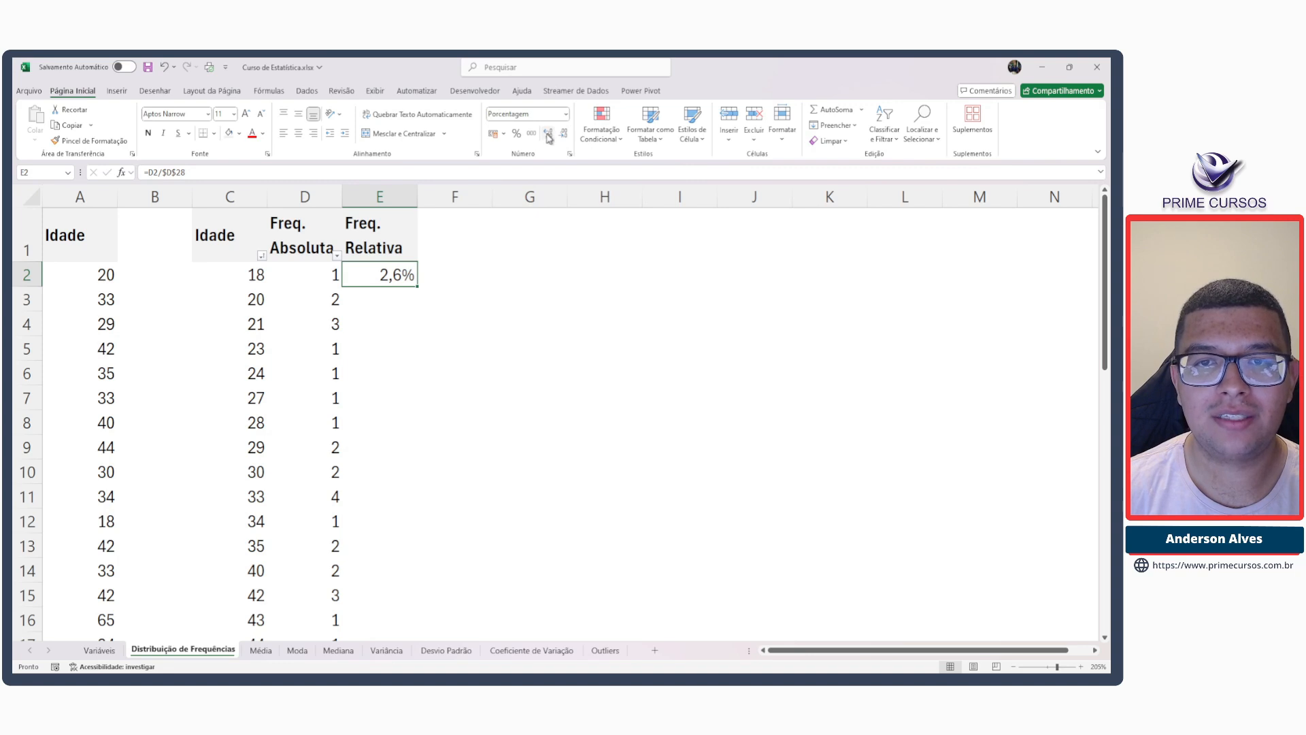
click(550, 137)
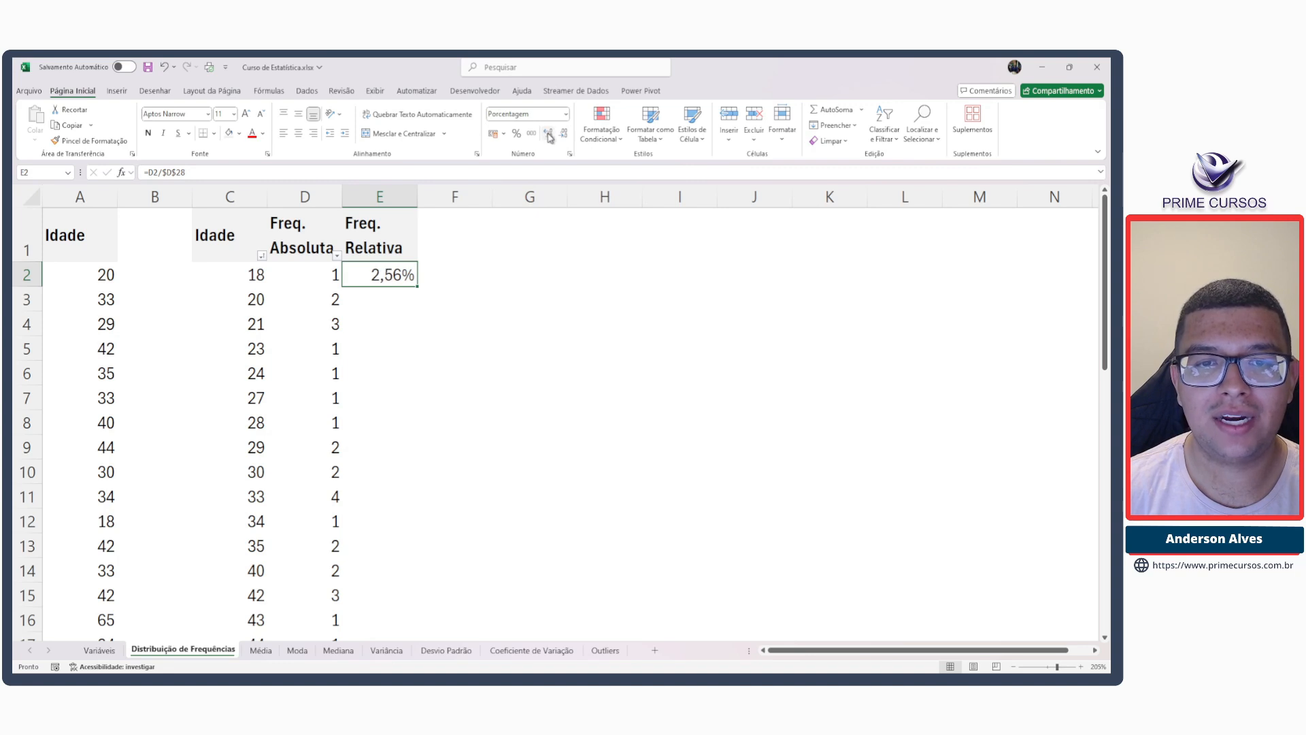
Examine the age 18 row's absolute frequency and the formula behind its relative frequency.
click(324, 276)
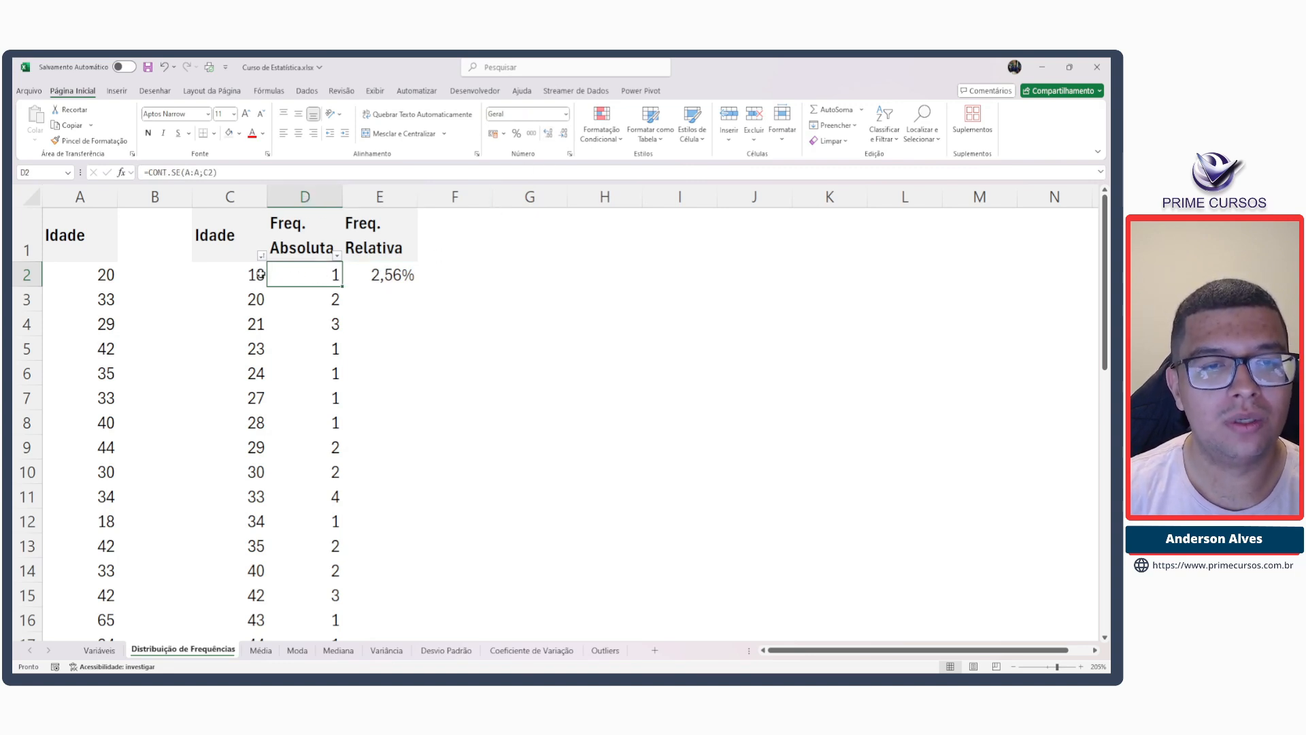
click(257, 275)
click(394, 277)
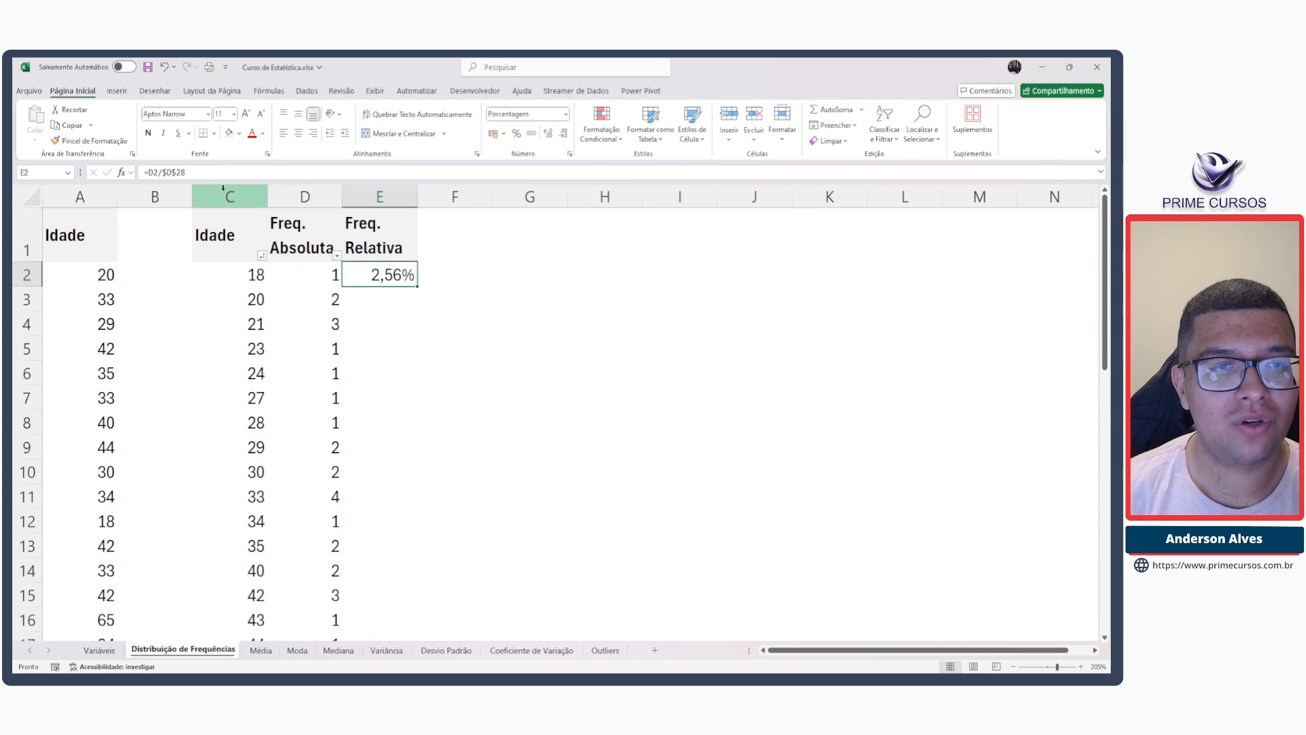
key(F2)
key(Escape)
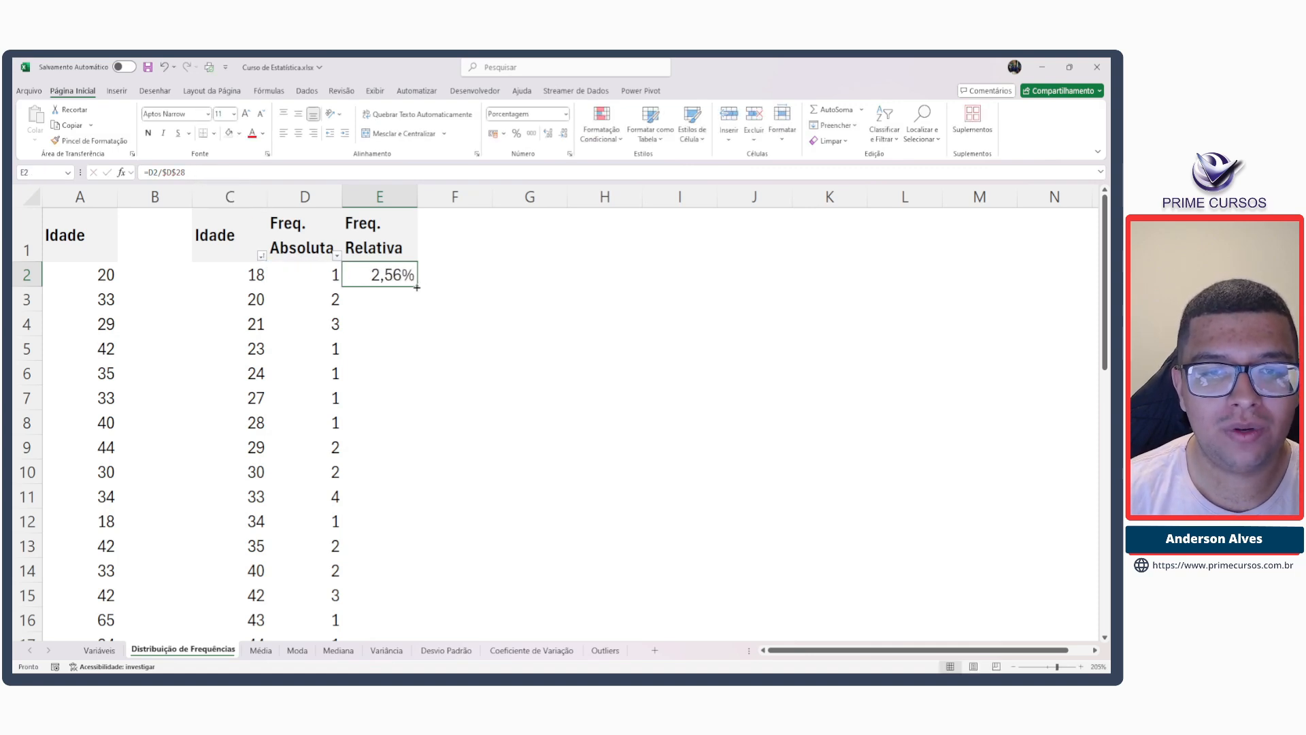
Copy the relative frequency formula from E2 to E3 and check its references to the age's frequency and the total.
drag(416, 287, 418, 303)
click(402, 299)
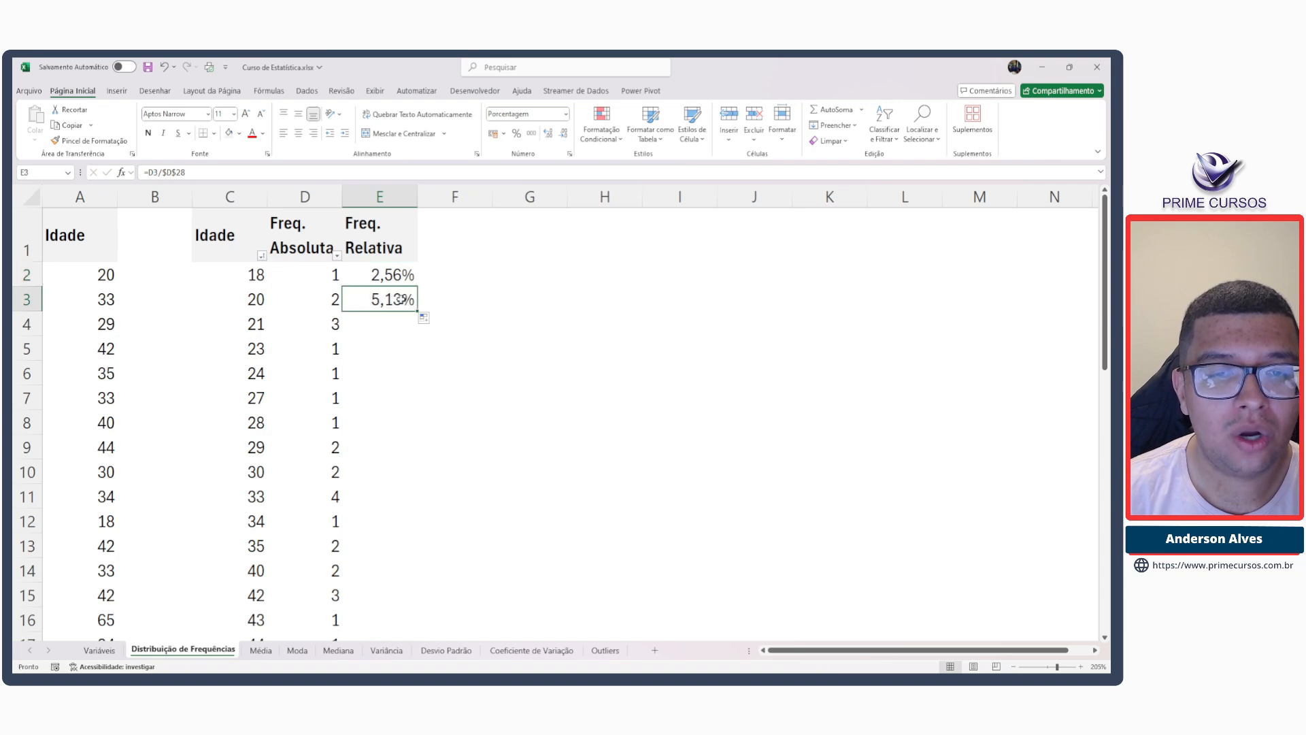
double_click(402, 300)
double_click(364, 300)
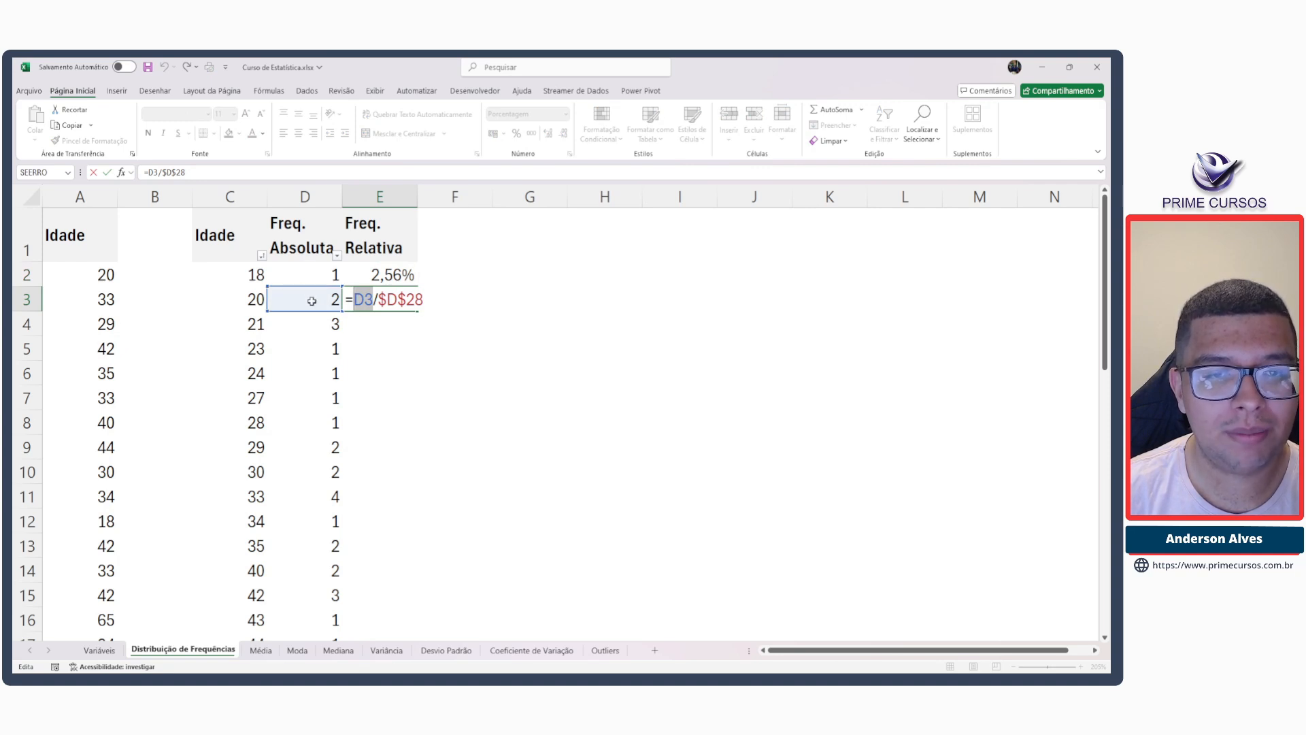
click(365, 299)
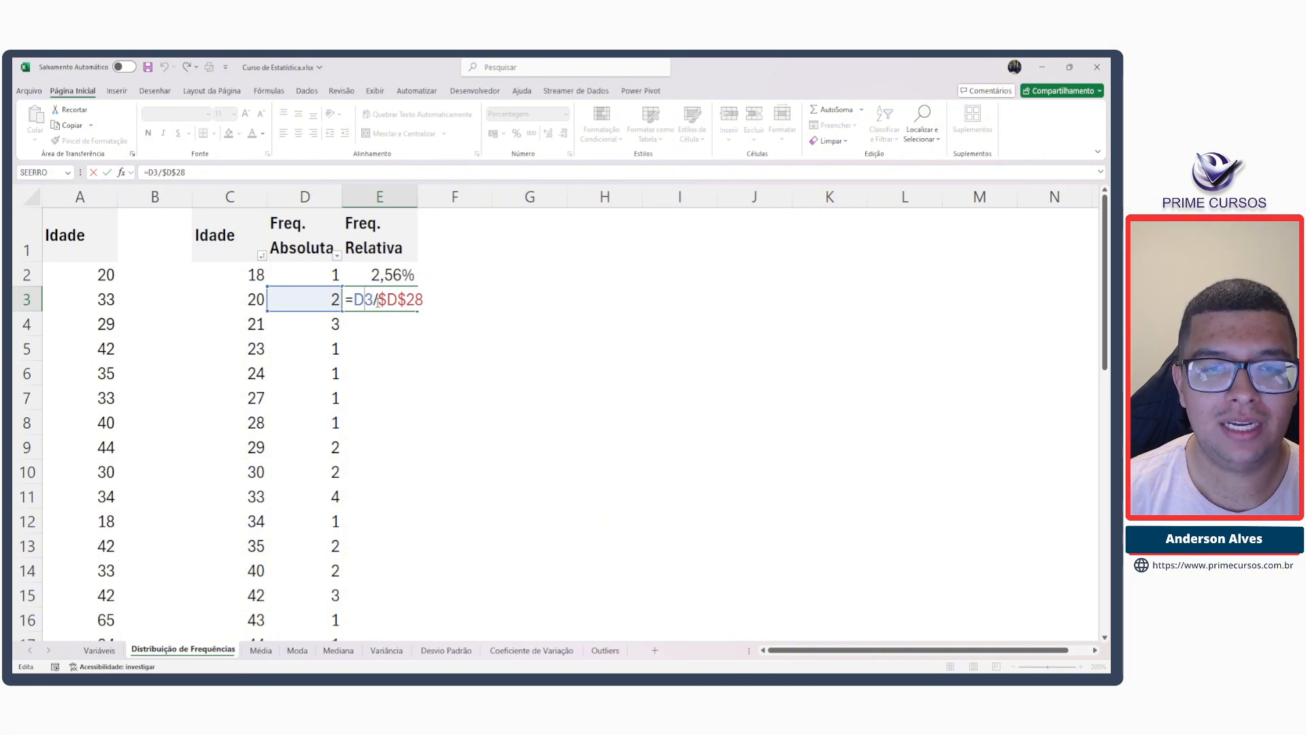
scroll(378, 301, down, 6)
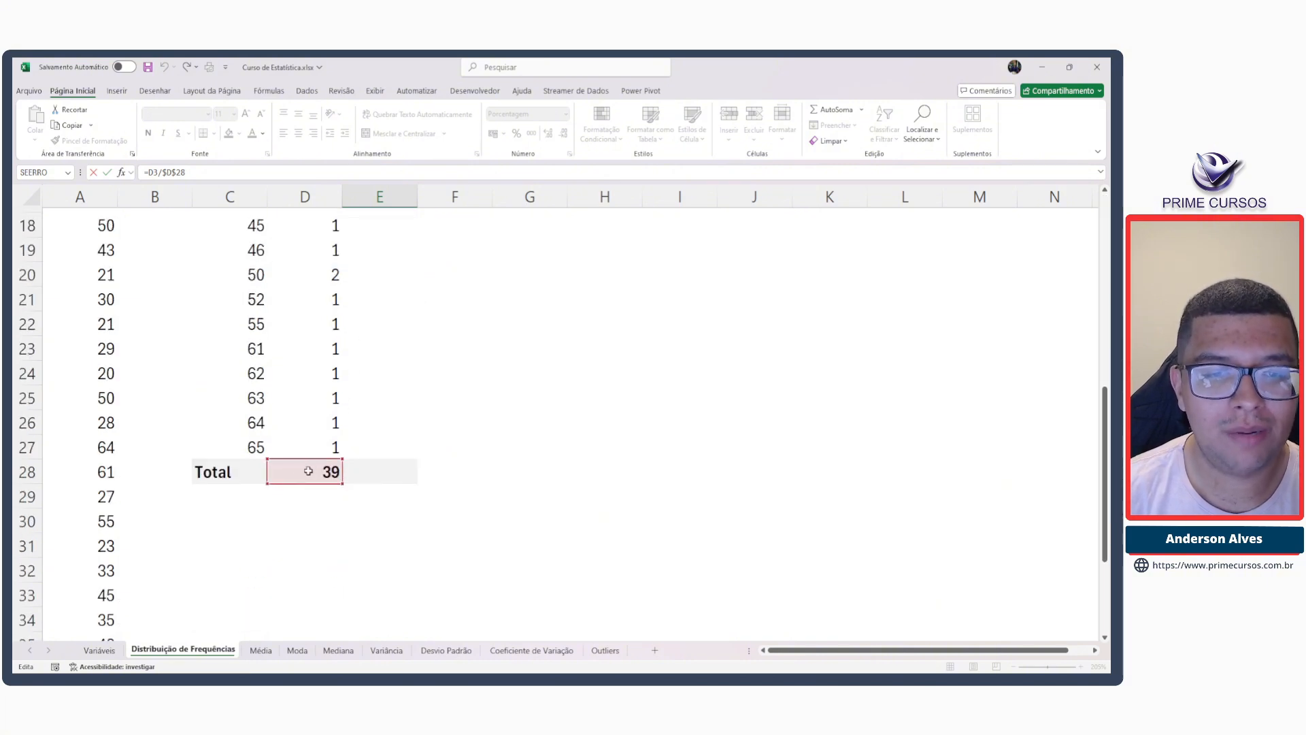
scroll(309, 469, up, 6)
key(ctrl+Return)
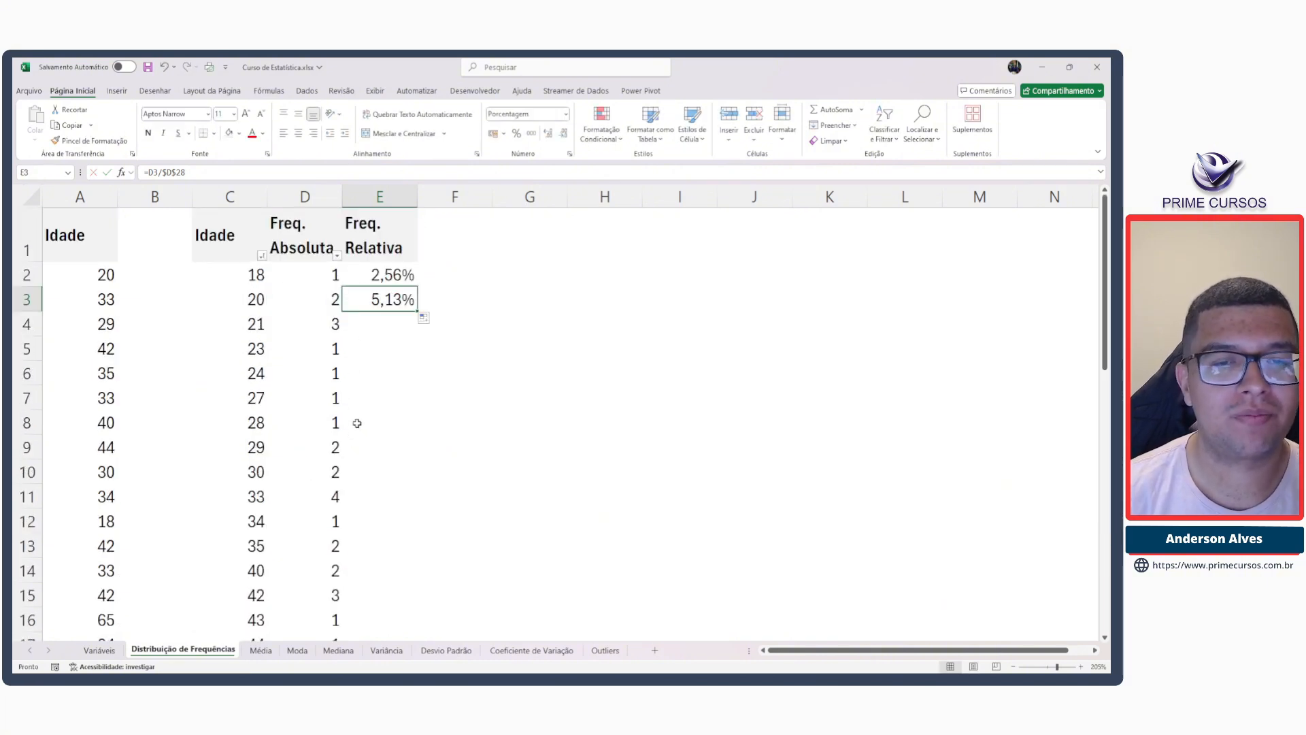
Fill the relative frequency formula from E3 down to E27 for all remaining ages.
double_click(418, 314)
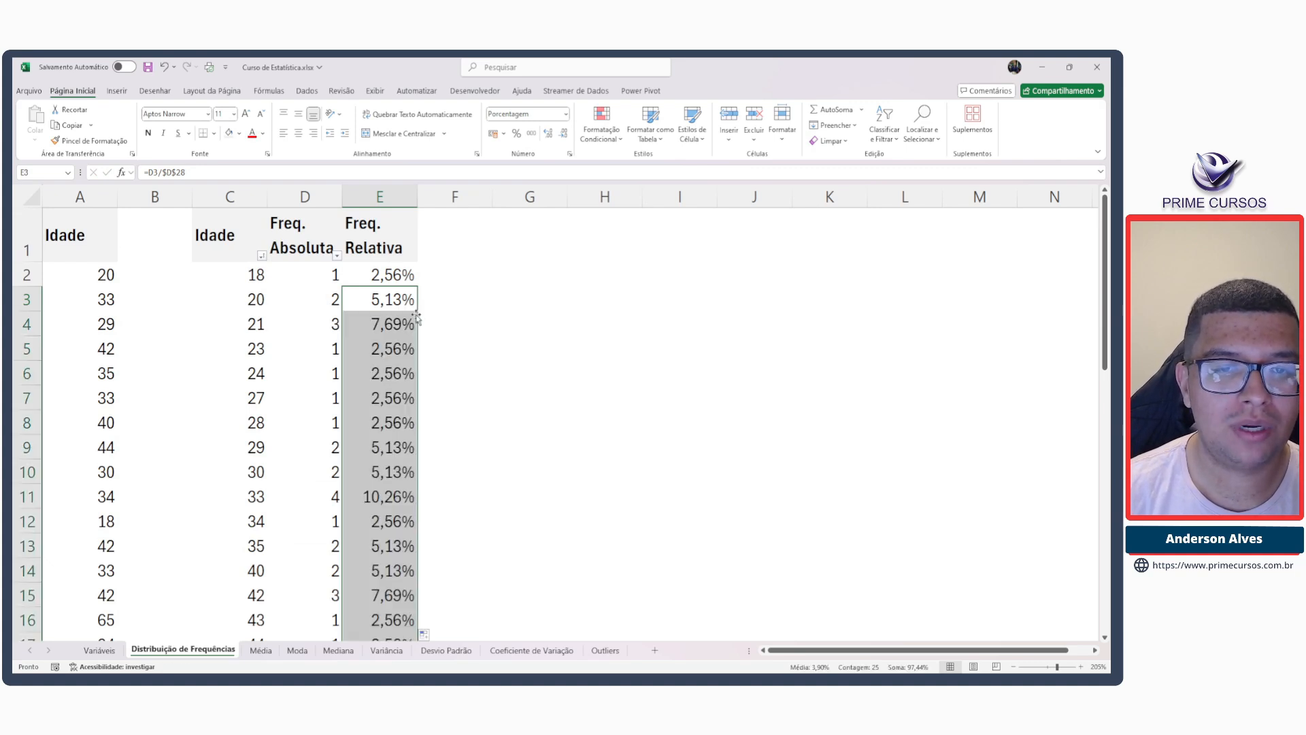
scroll(393, 351, down, 6)
scroll(393, 351, up, 6)
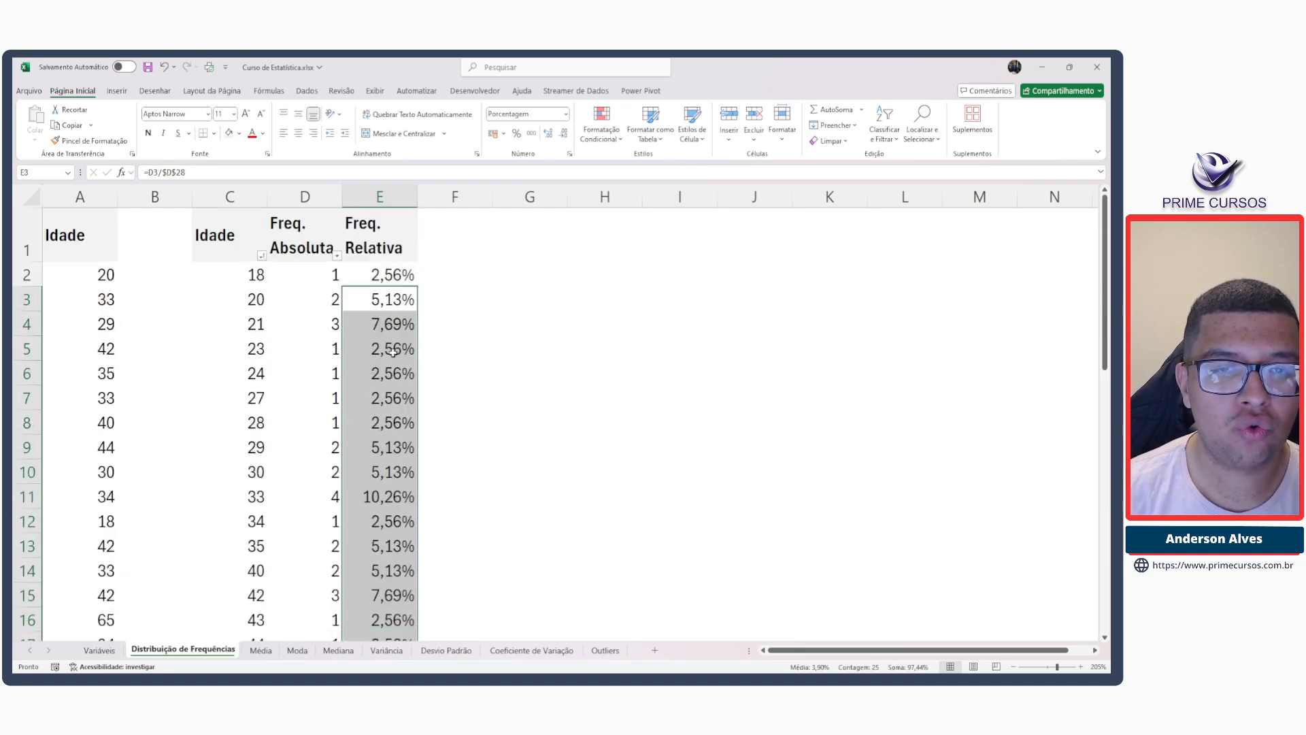
scroll(379, 303, down, 7)
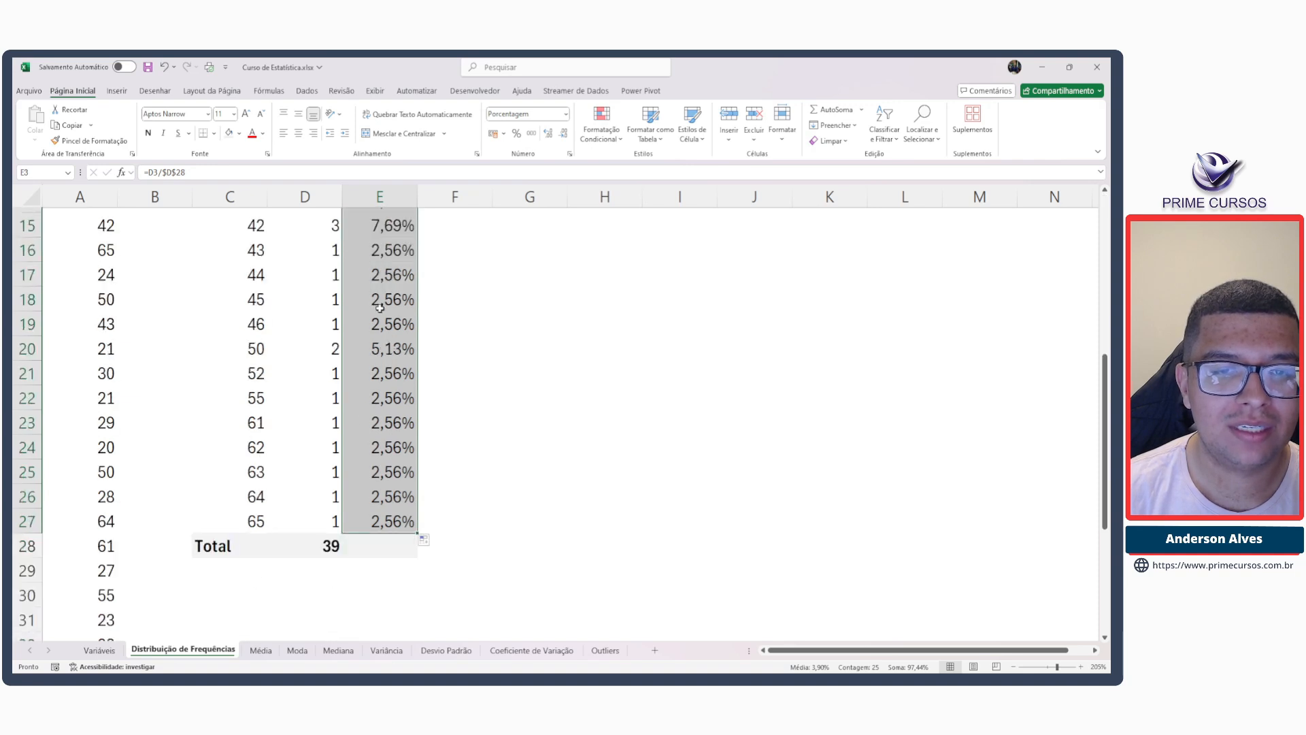
Copy the SOMA formula from D28 into E28 to total the relative frequencies E2:E27.
click(331, 395)
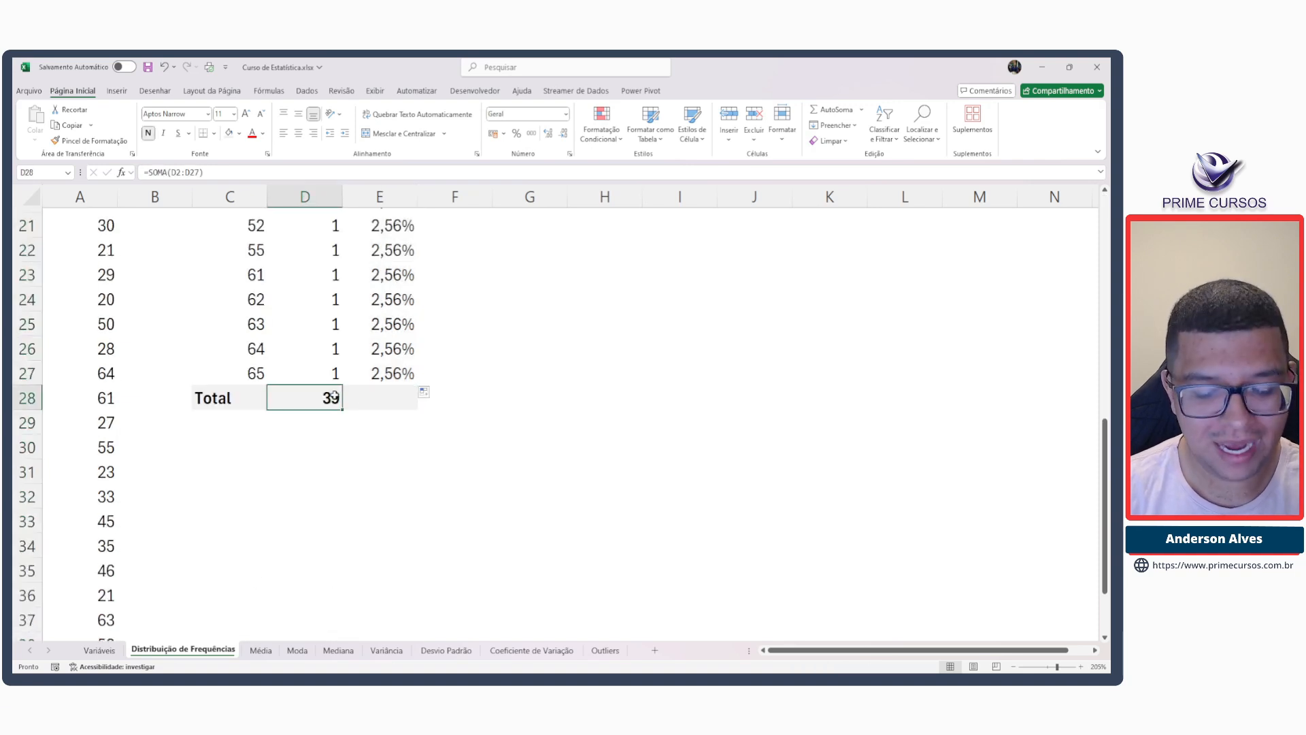
key(ctrl+c)
click(368, 398)
key(ctrl+v)
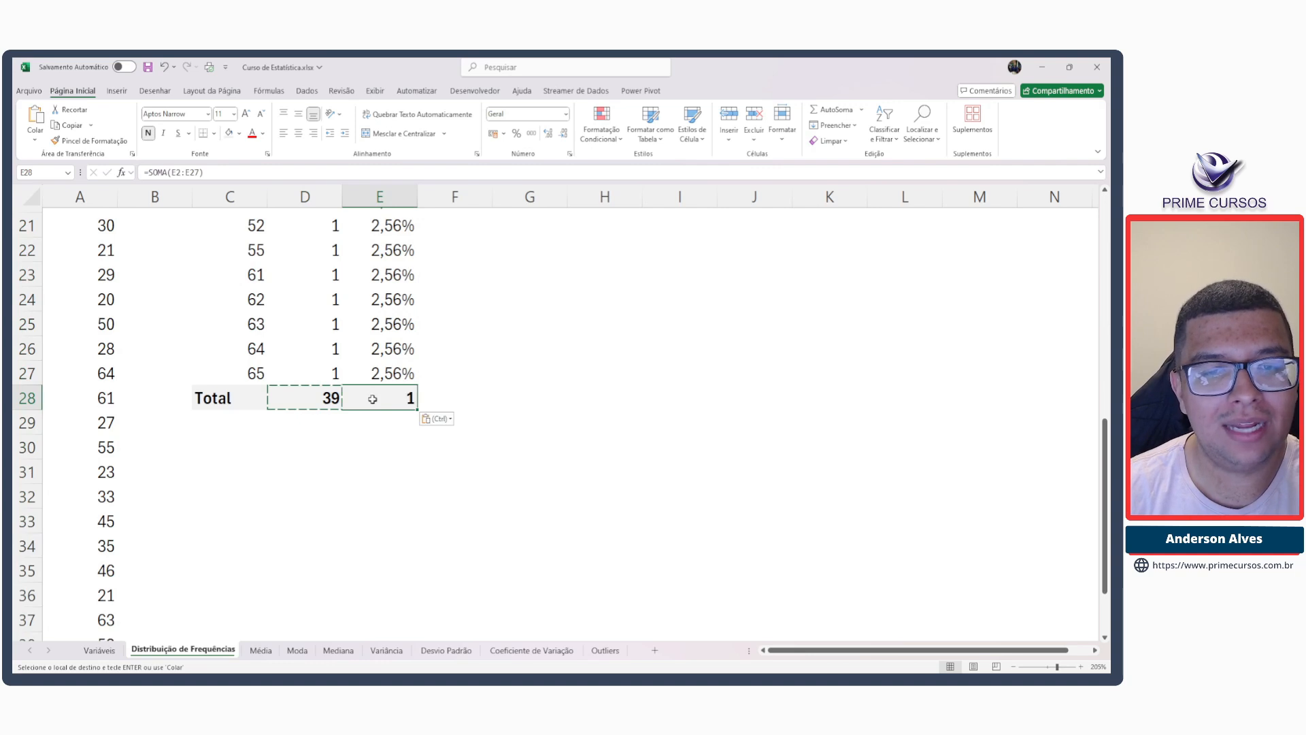
key(Escape)
Format the relative frequency total in E28 as a percentage with two decimal places.
click(517, 134)
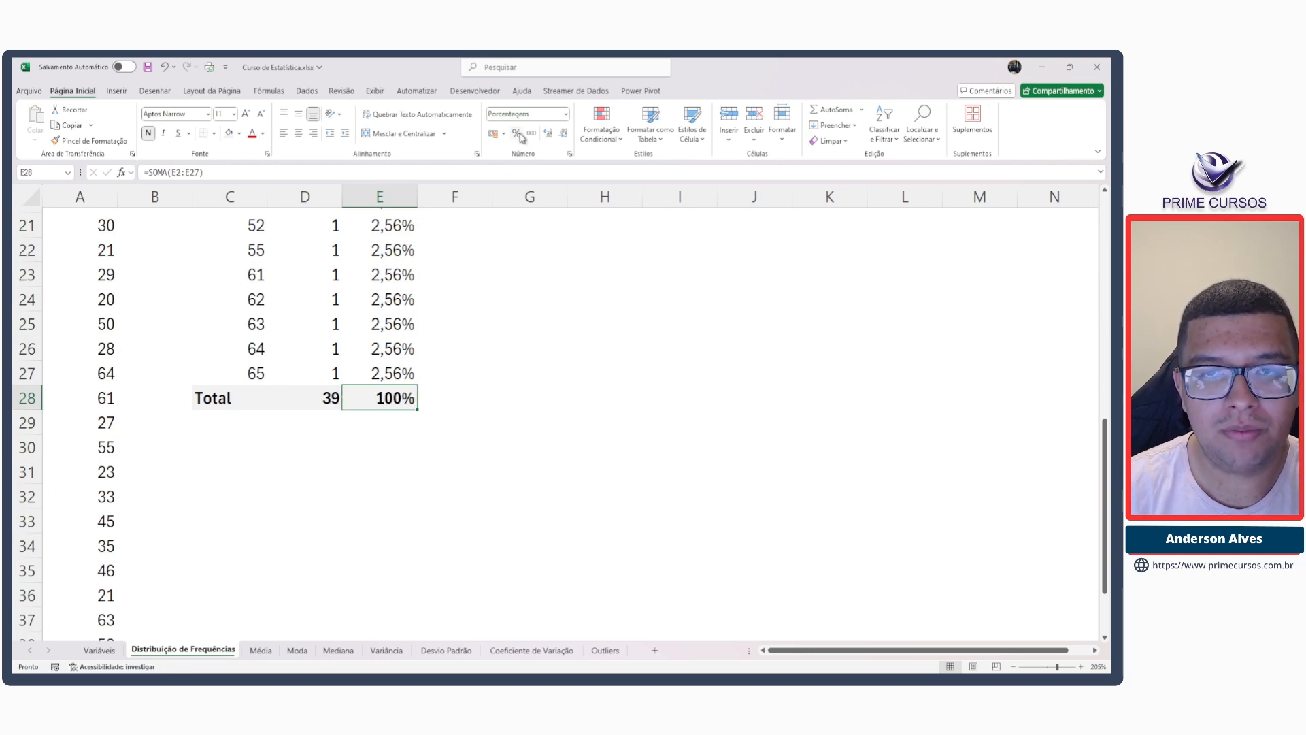
click(549, 134)
click(548, 134)
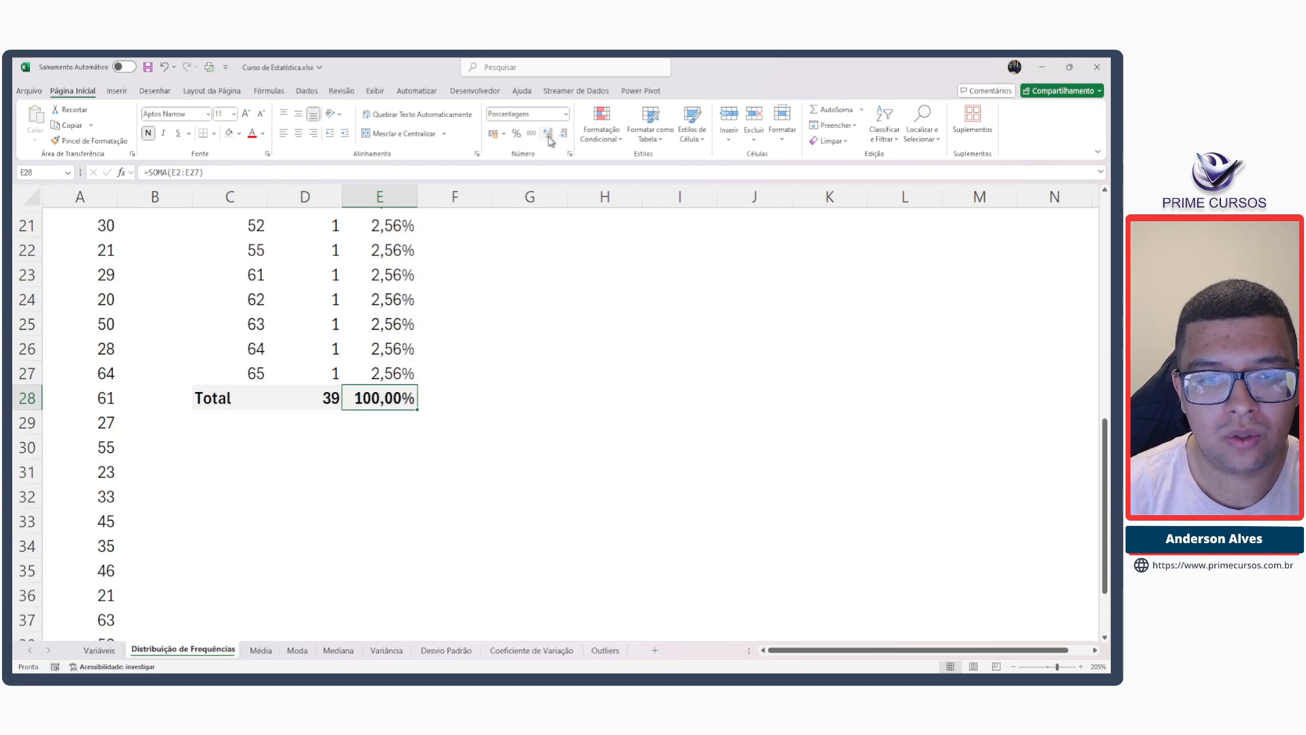
Review the range summed in E28 and the absolute and relative frequencies of age 18.
double_click(385, 397)
scroll(386, 369, up, 4)
scroll(387, 369, up, 3)
key(Escape)
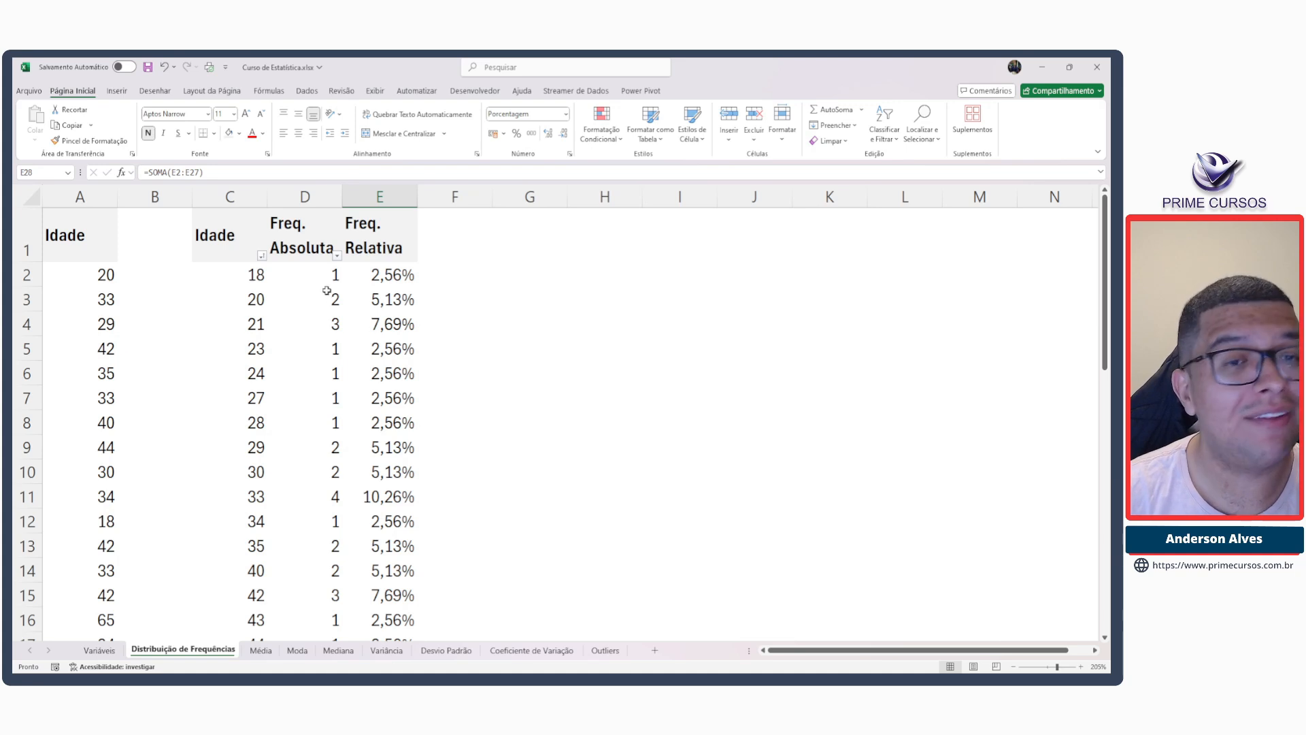
click(370, 279)
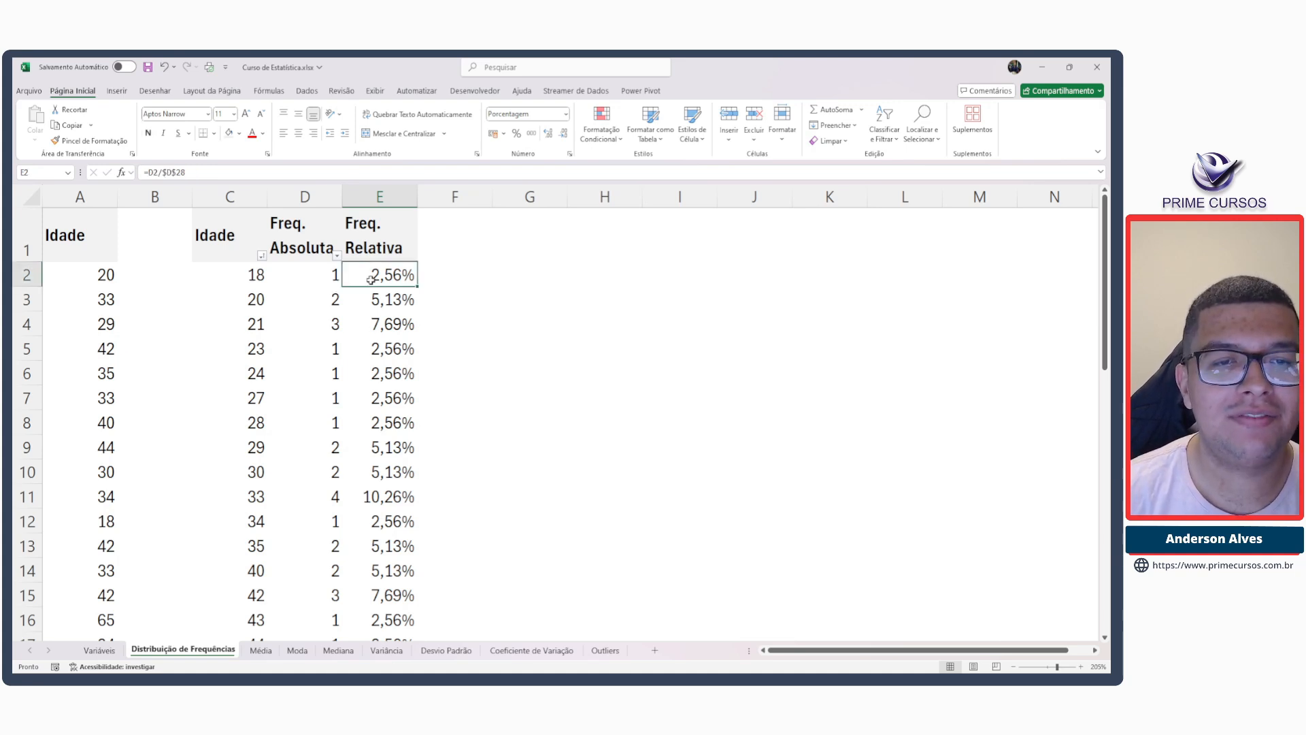
click(321, 275)
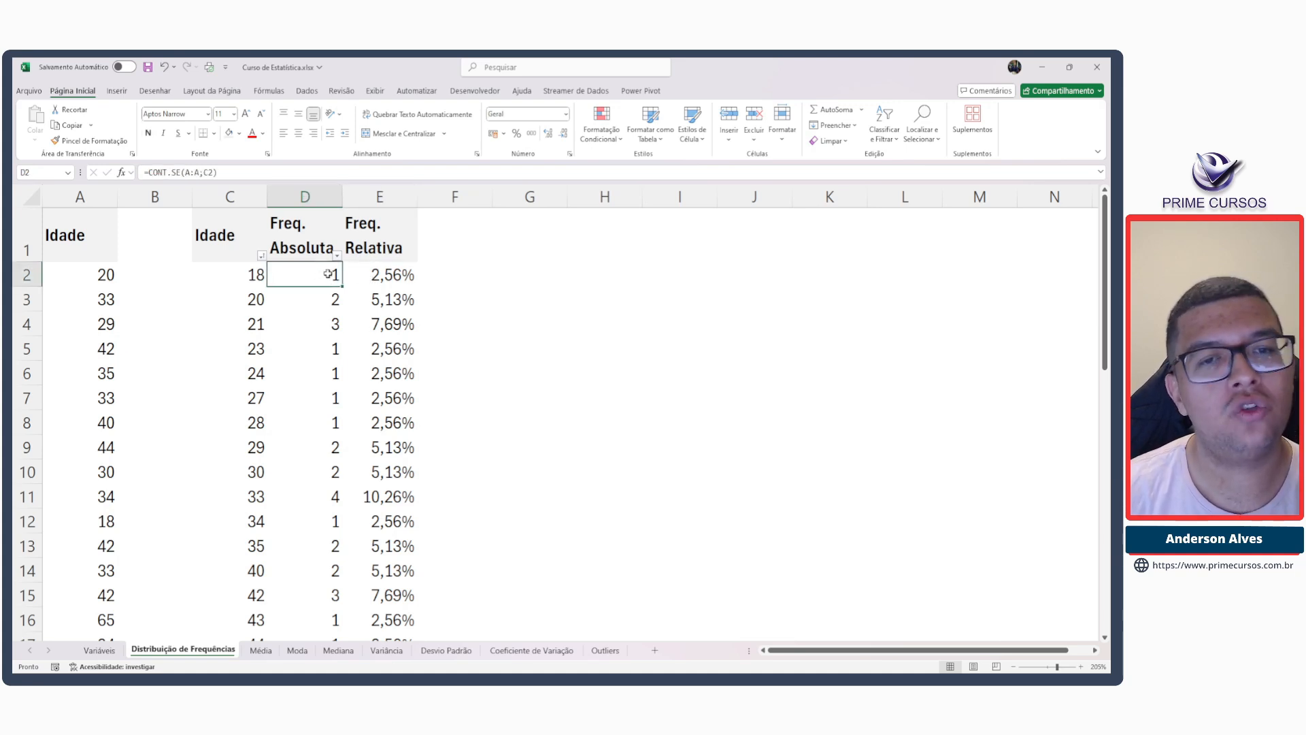
Review the relative frequencies of ages 18, 20 and 21 and the rest of the table down to the total row.
click(254, 274)
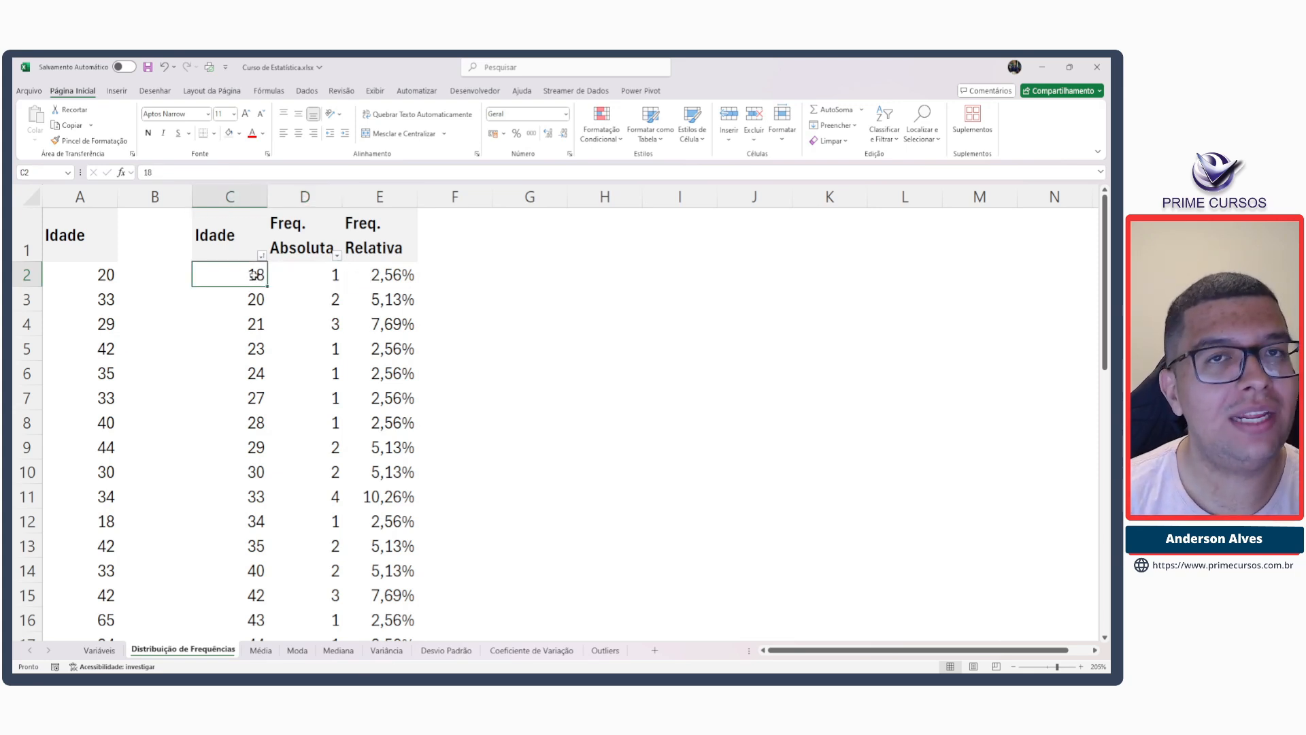
click(395, 279)
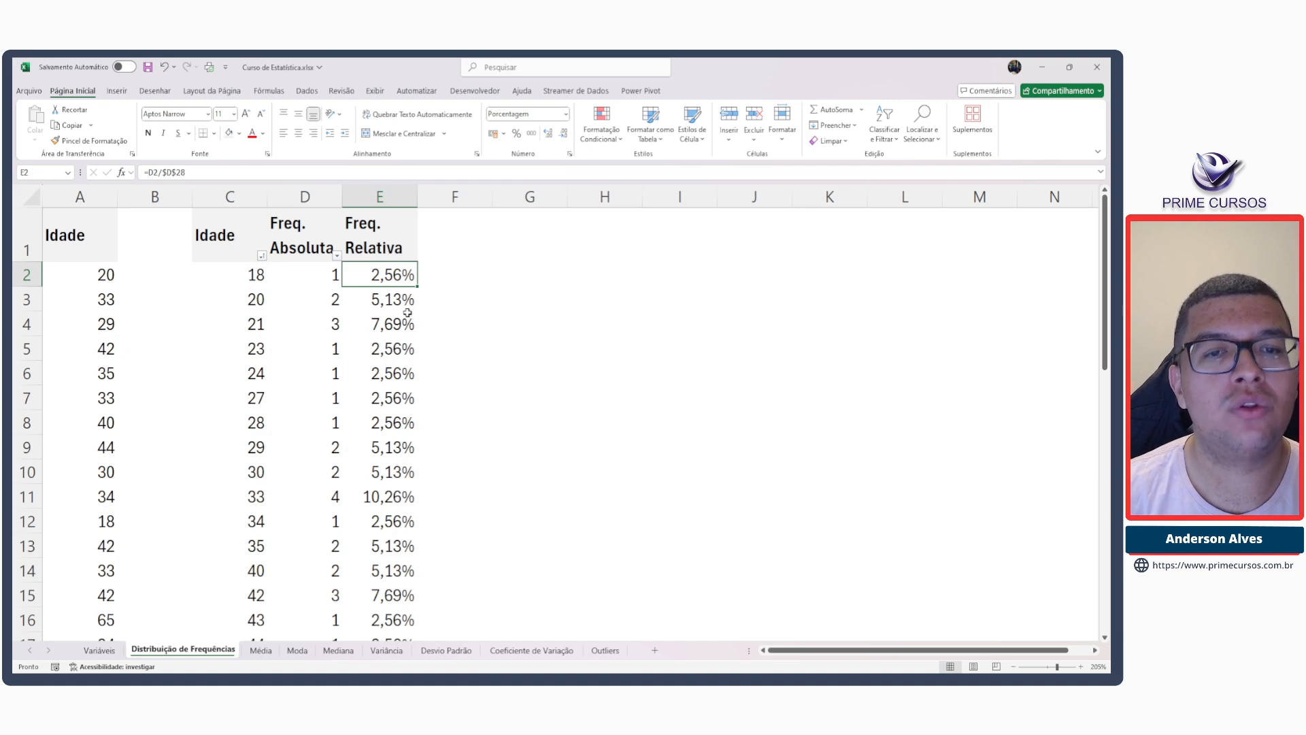
click(249, 298)
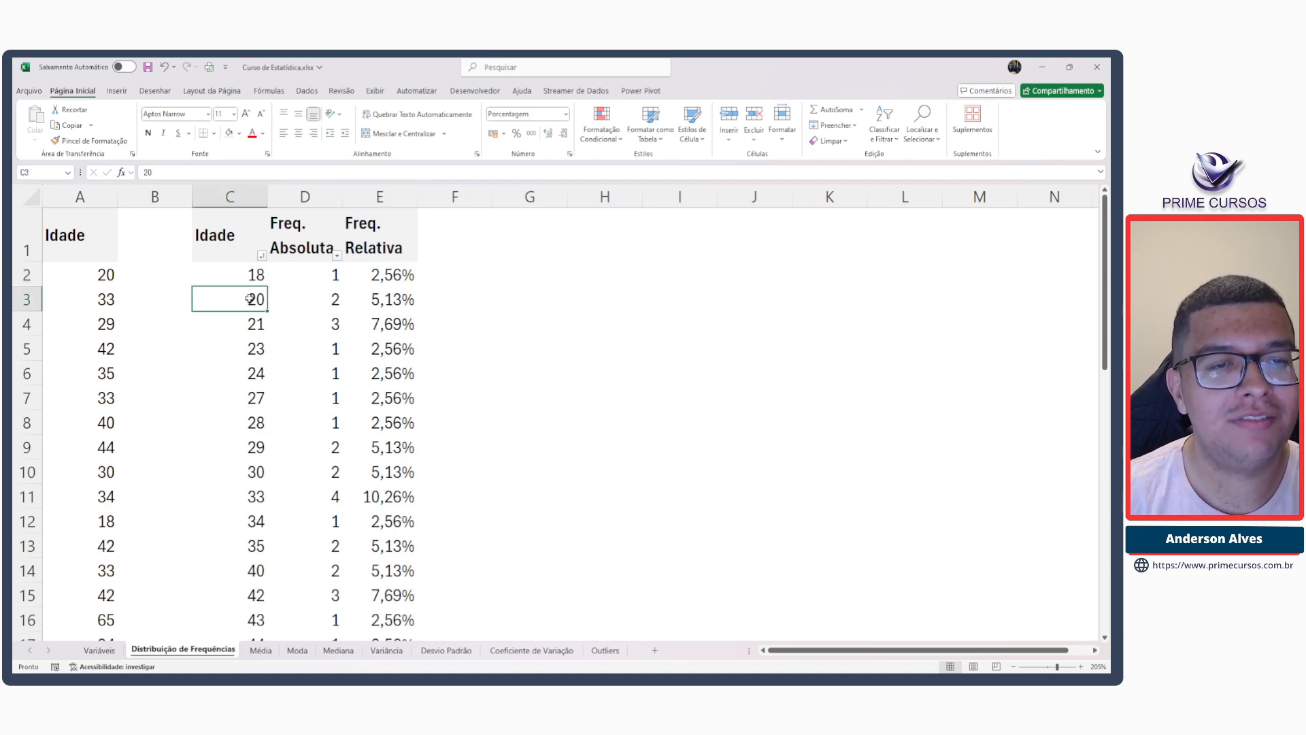
click(389, 300)
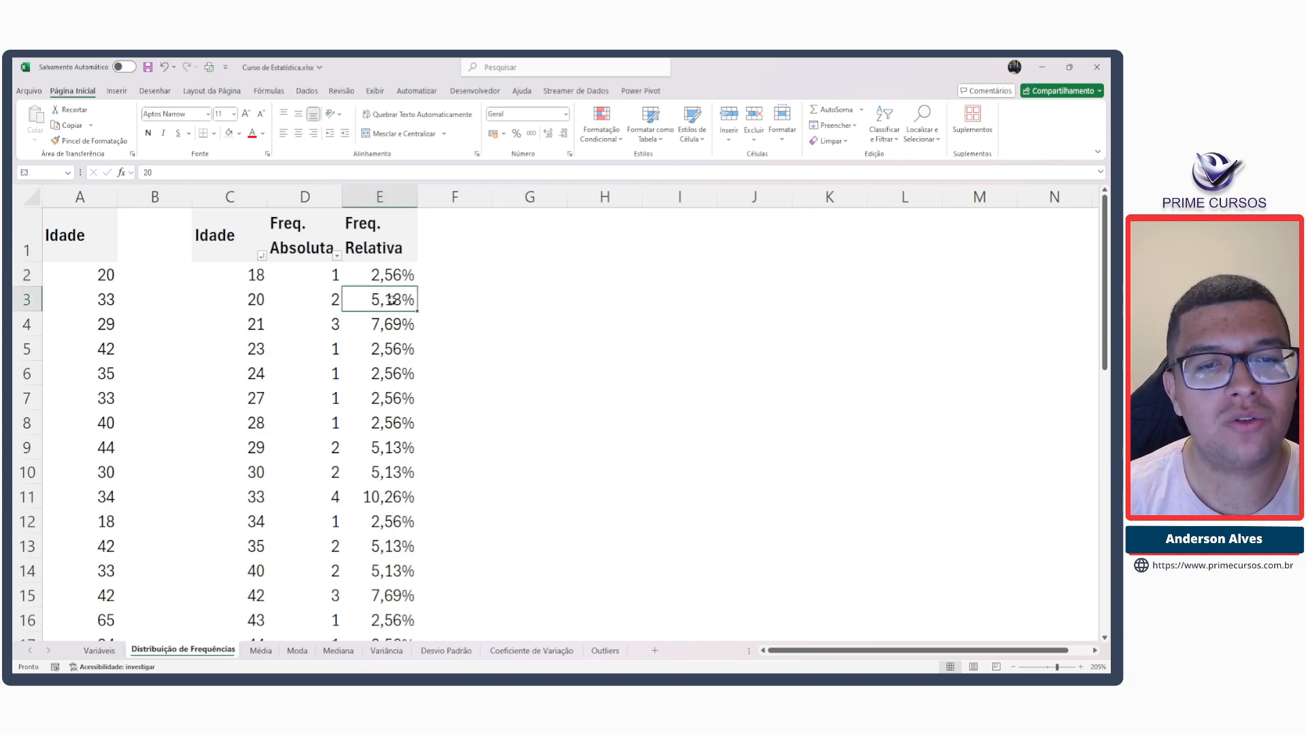
click(260, 327)
click(385, 330)
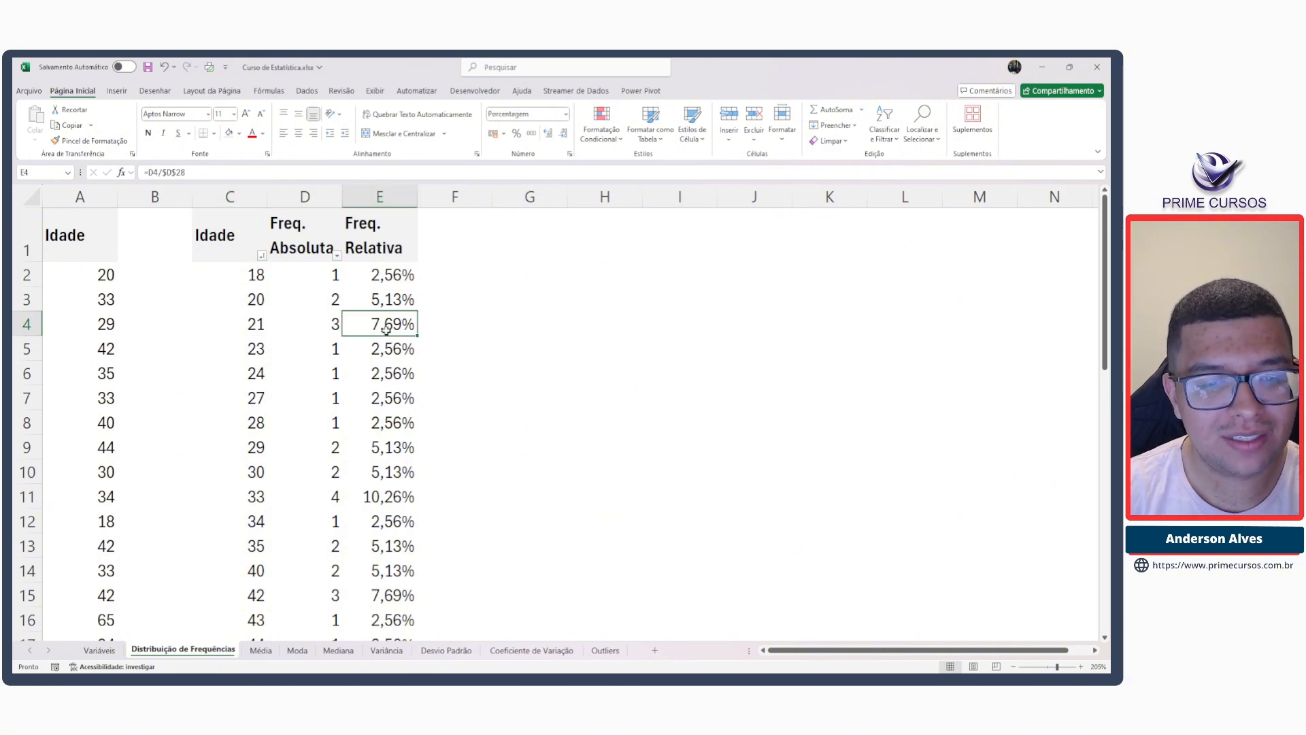
scroll(379, 381, down, 5)
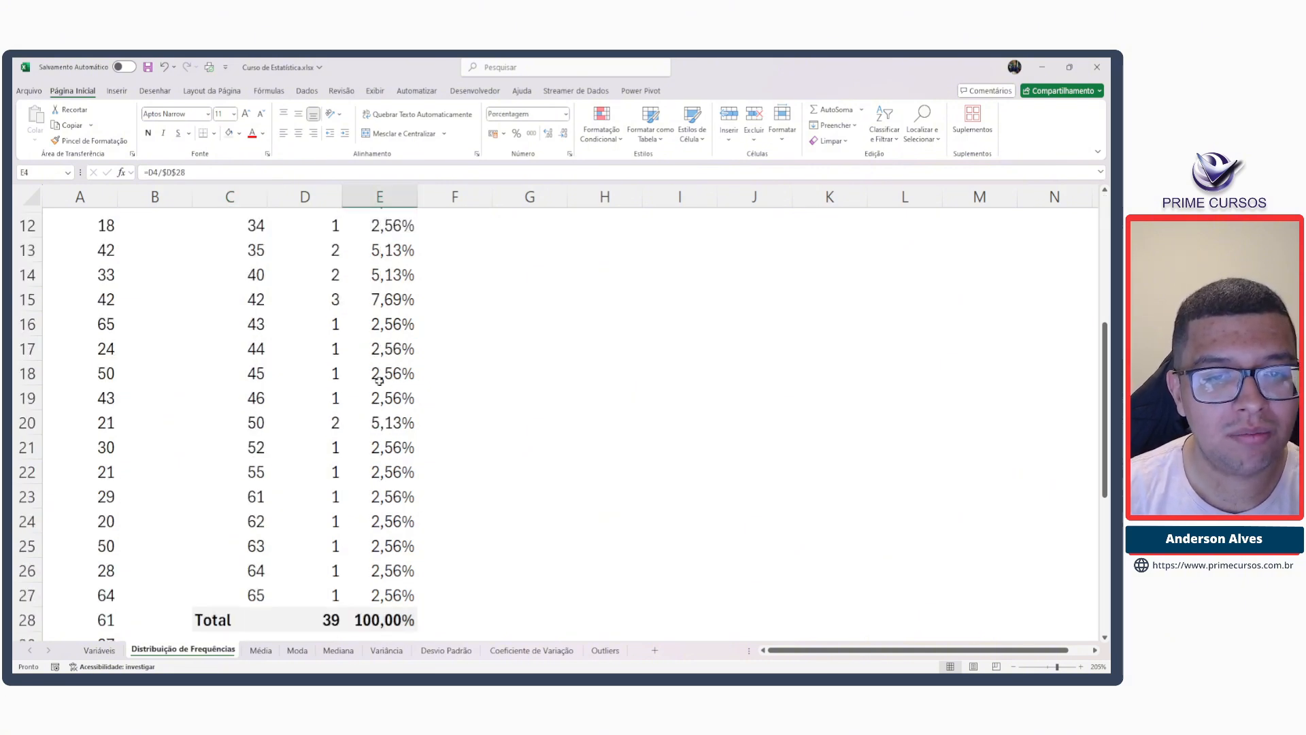
scroll(379, 381, up, 5)
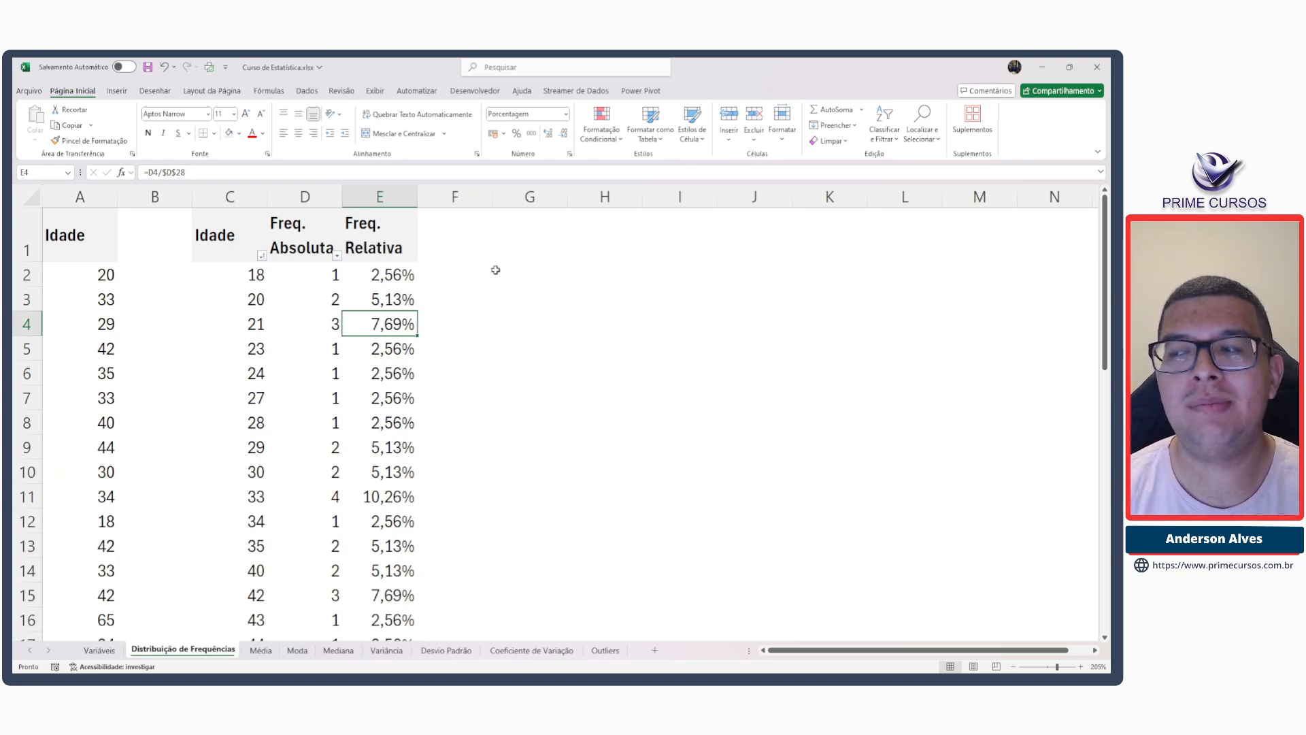
Enter the headers "Tipo" in G1 and "Valor" in H1 for a new summary table.
click(538, 235)
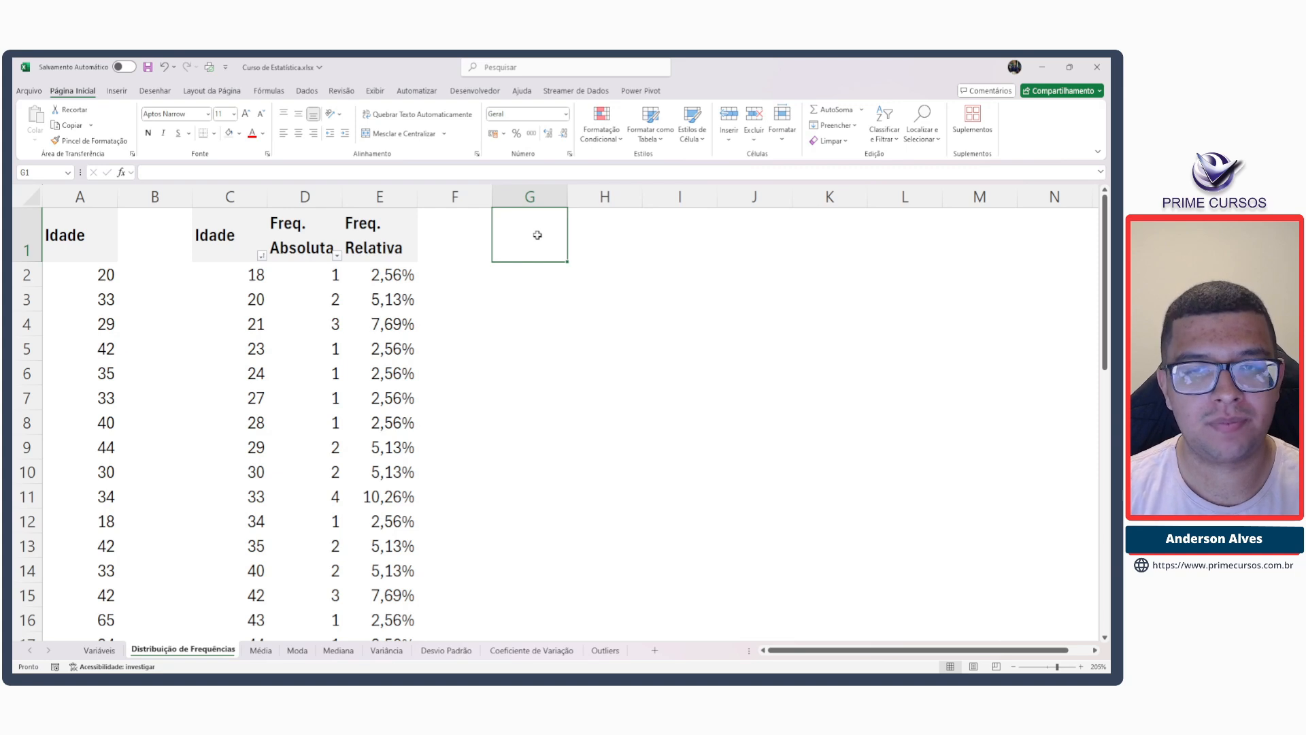
text(Tipo)
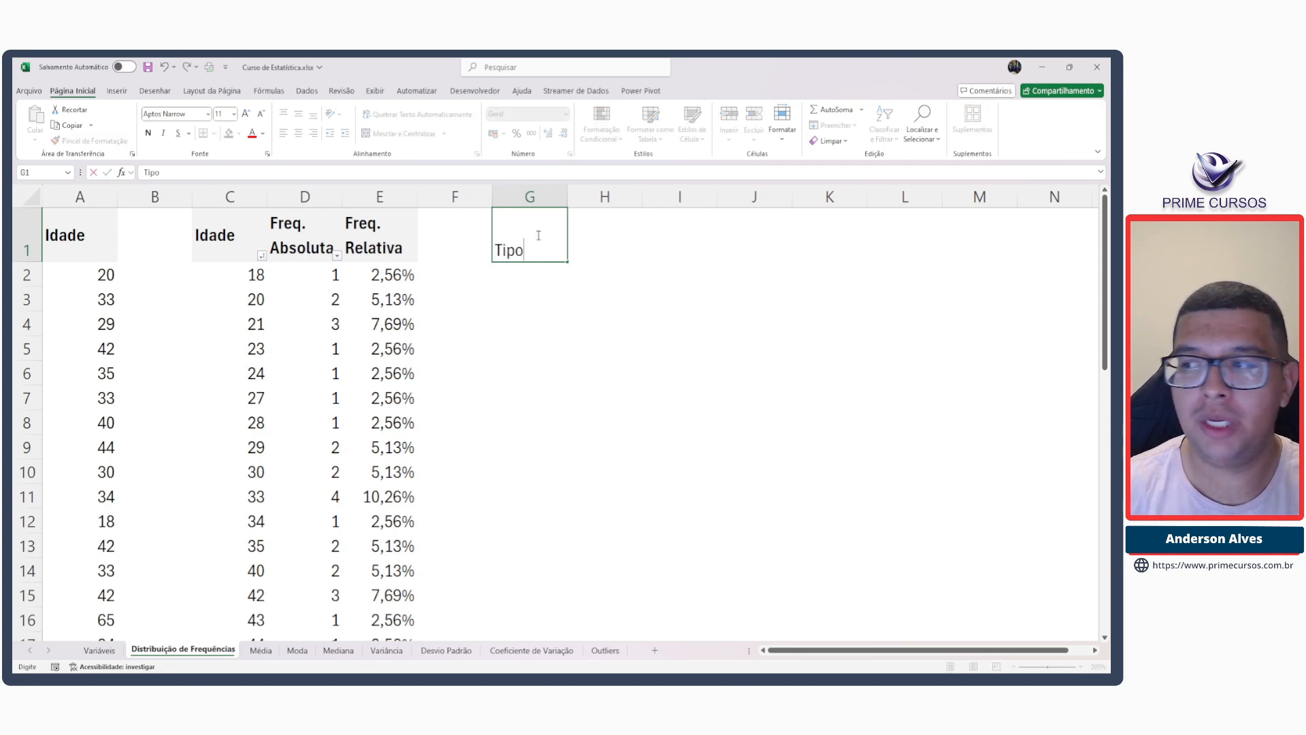
key(Tab)
text(Vaslo)
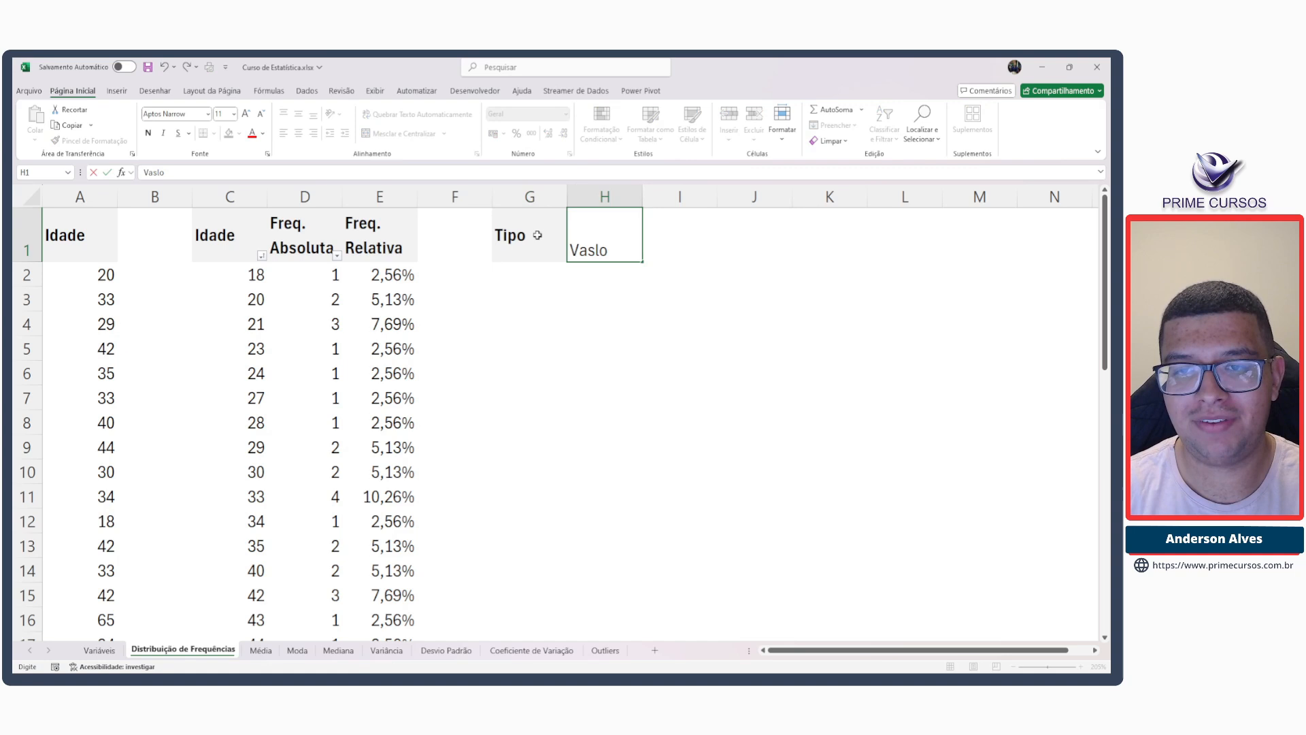
key(Escape)
text(Valor)
key(Return)
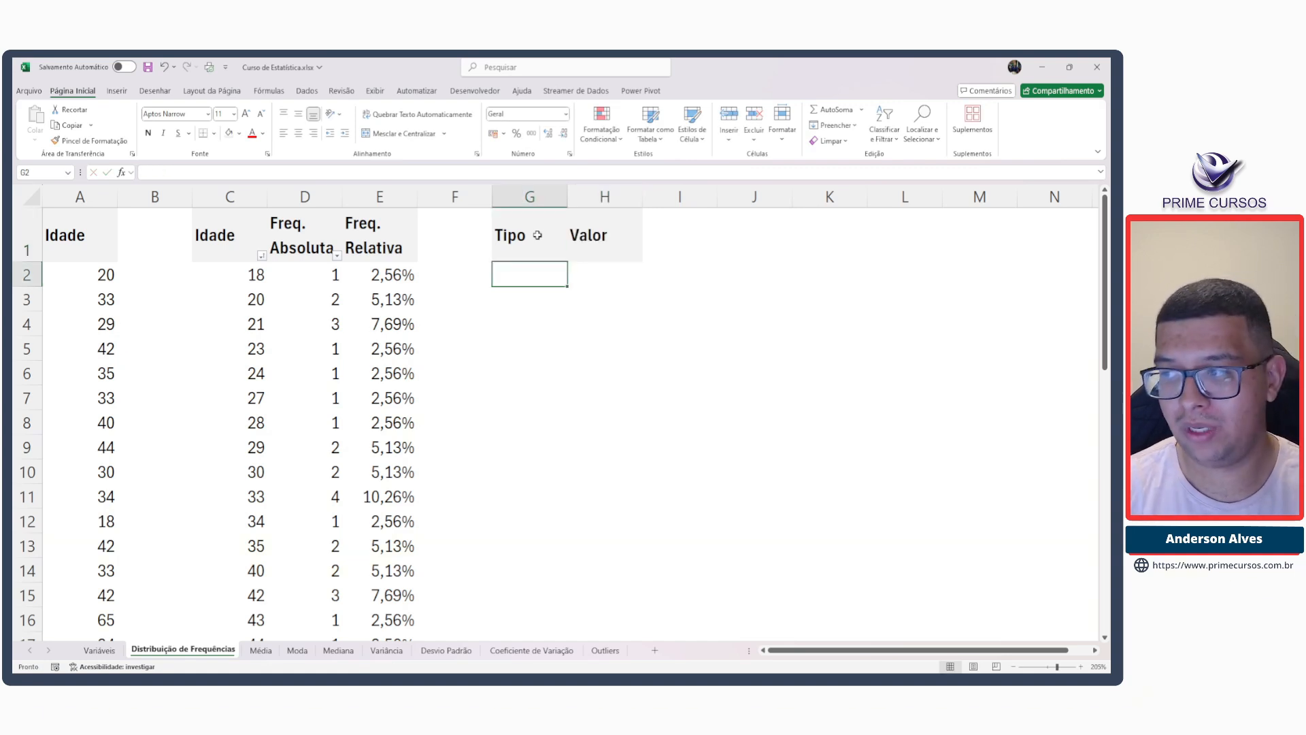
Enter the label "Frequência Total" in G2 and fit column G's width to it.
text(Frequ)
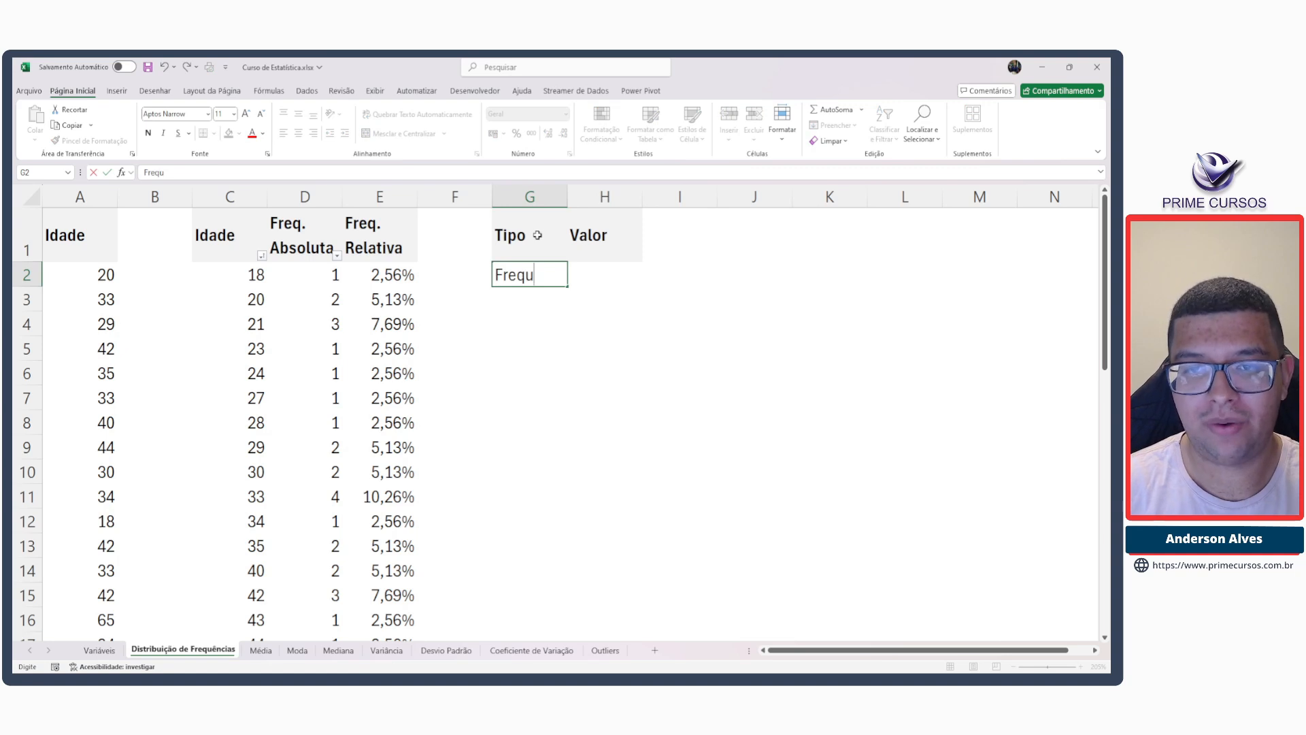
text(ência)
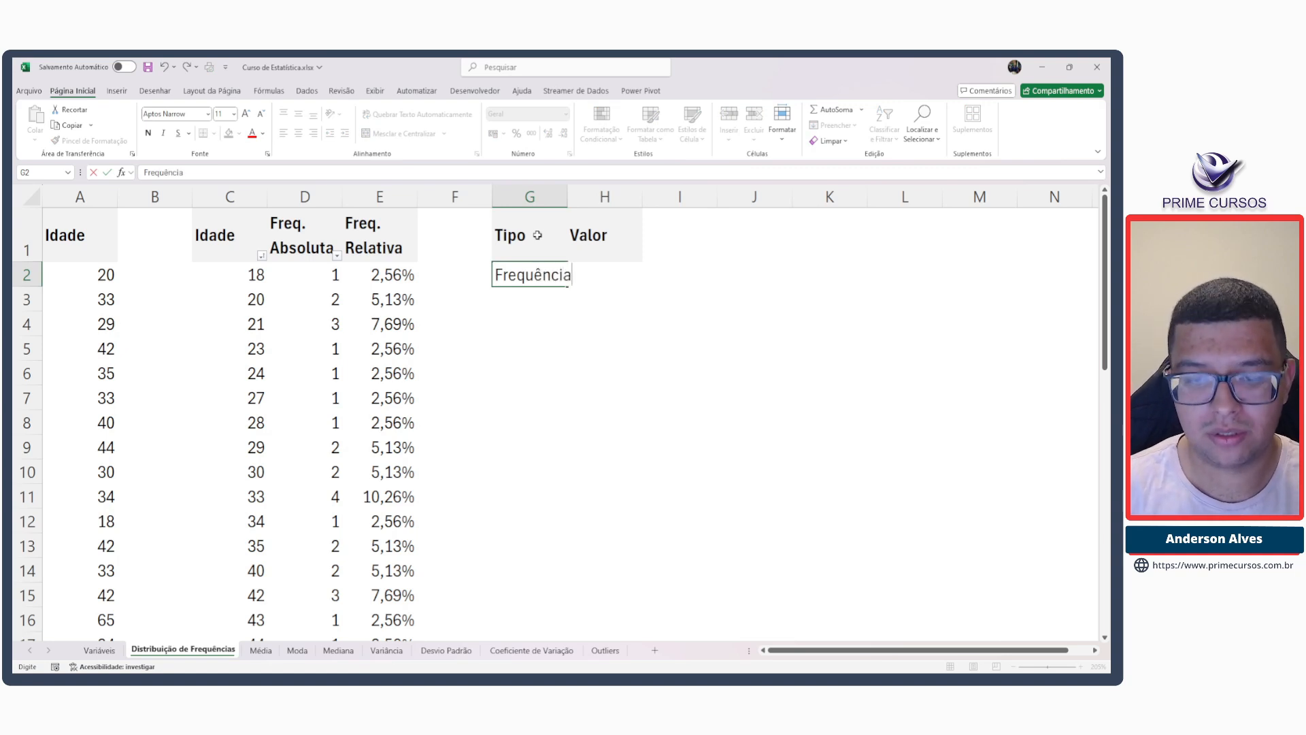
text( Total)
key(Return)
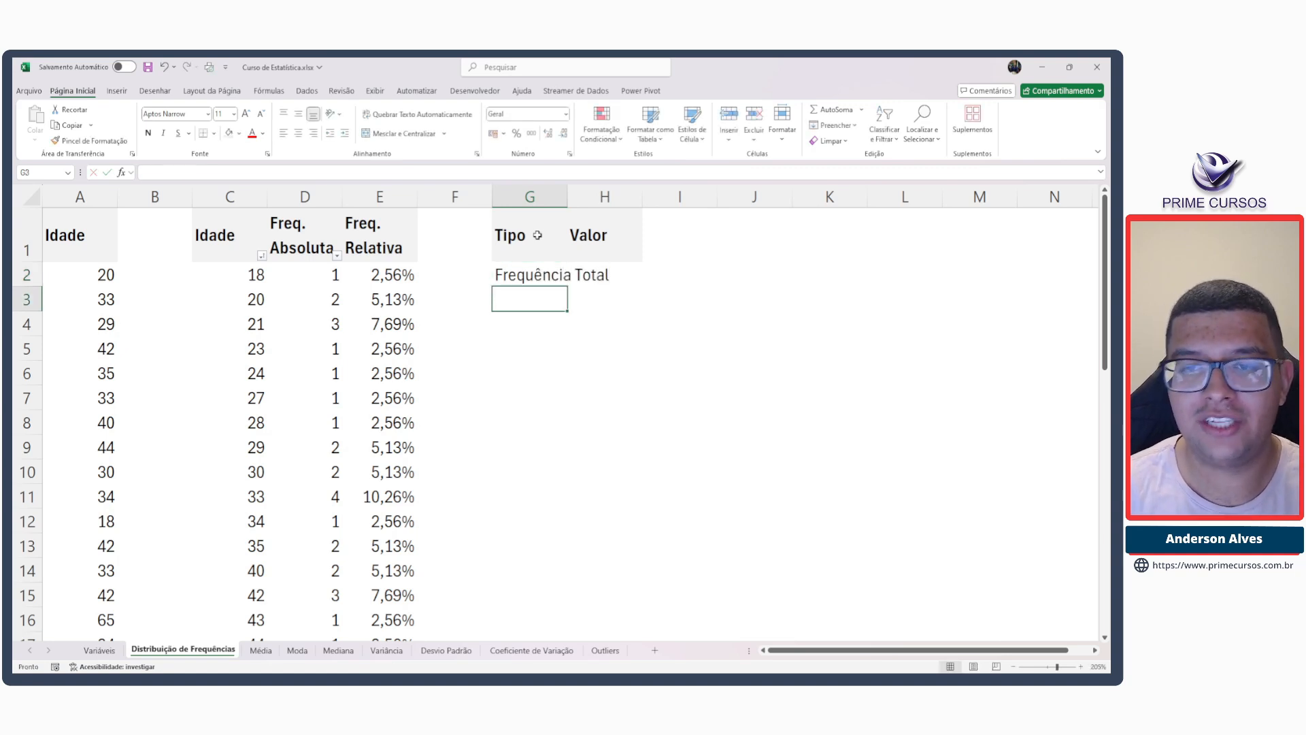
double_click(567, 196)
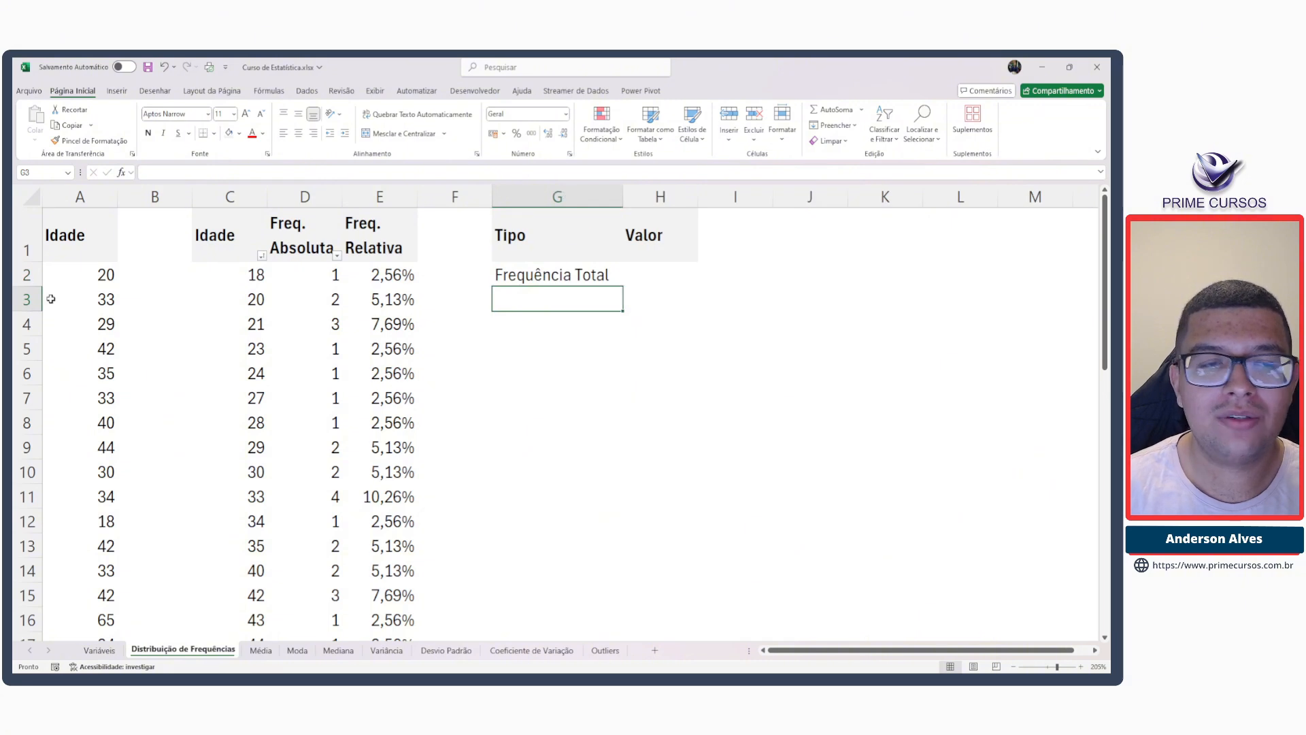
Check the Idade data and its absolute frequency total in D28, and enter the label "Qtde de Classes" in G3.
click(79, 196)
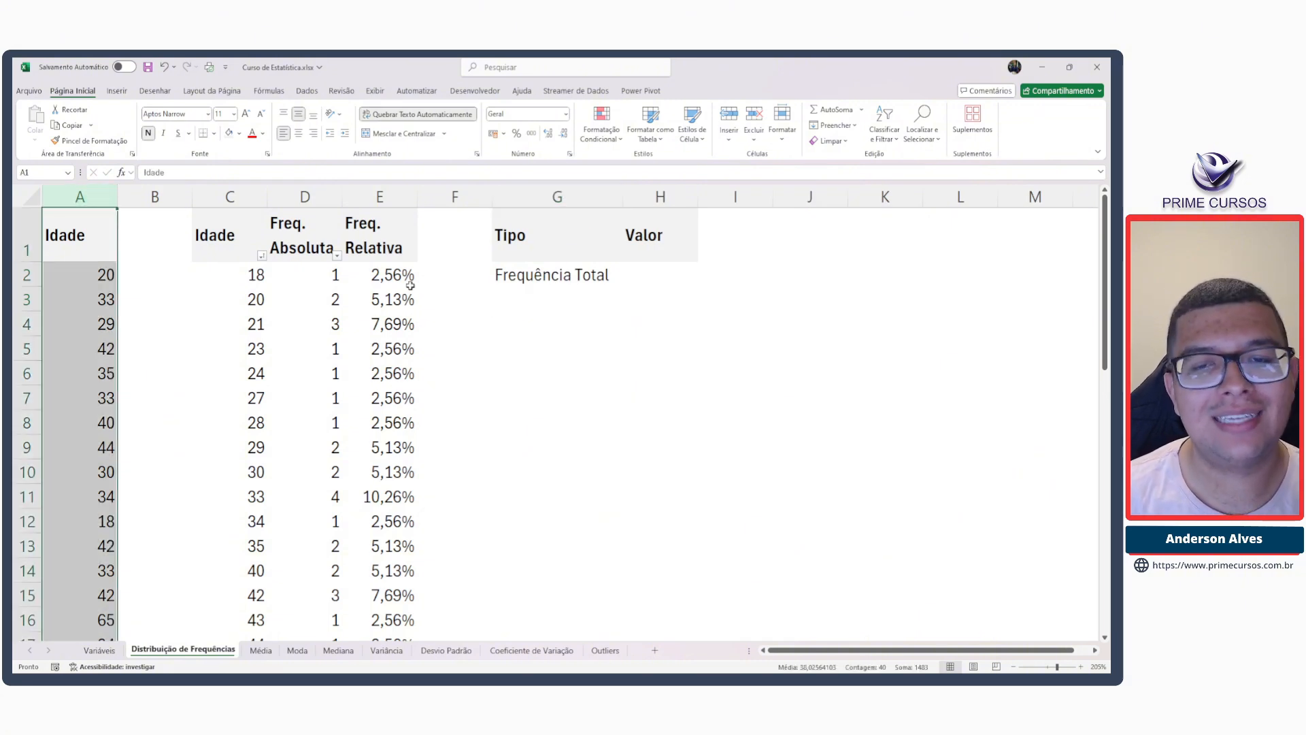
scroll(401, 272, down, 6)
click(318, 480)
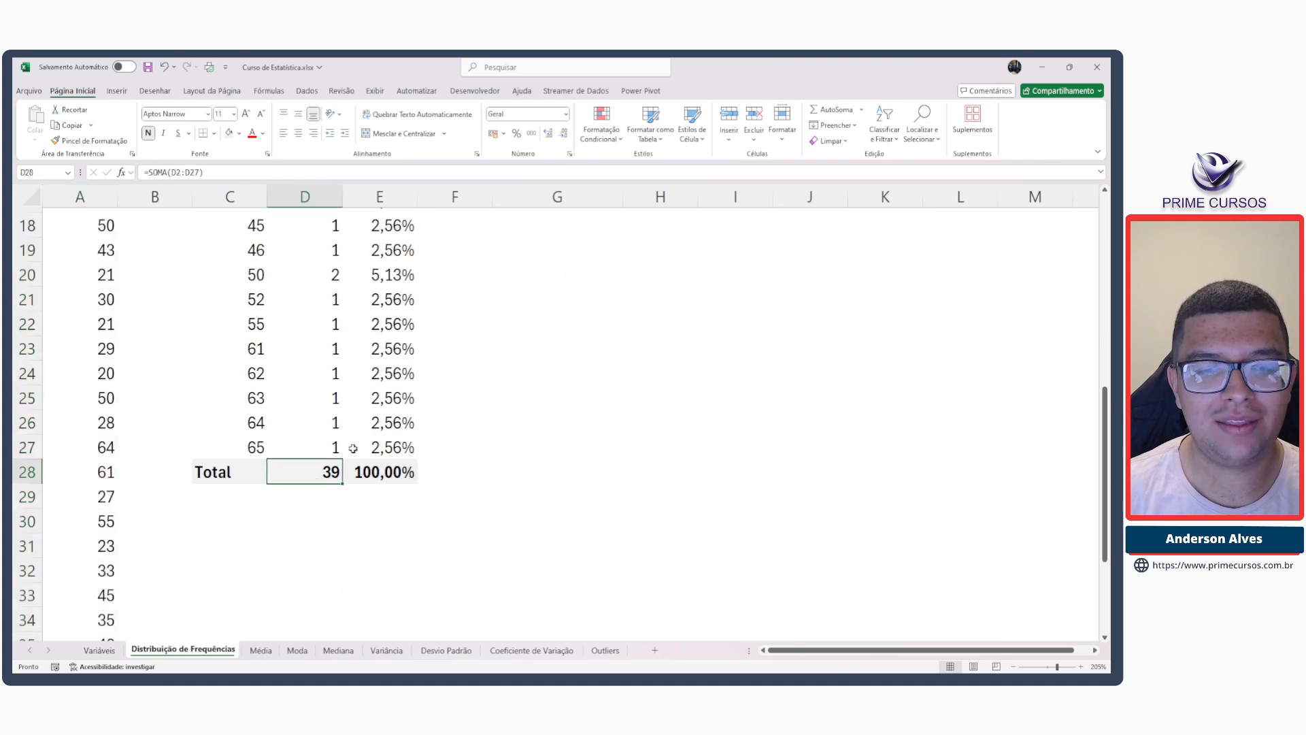
scroll(496, 321, up, 6)
click(527, 292)
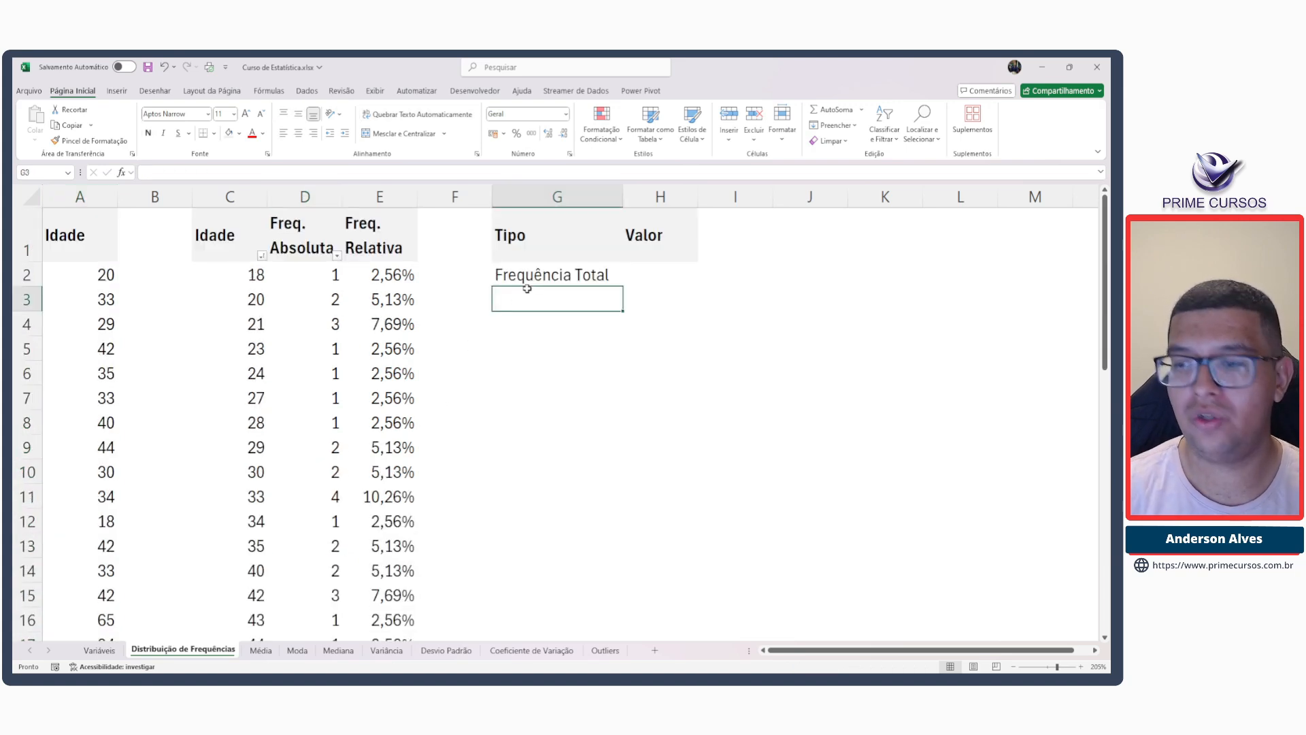
text(Qtd)
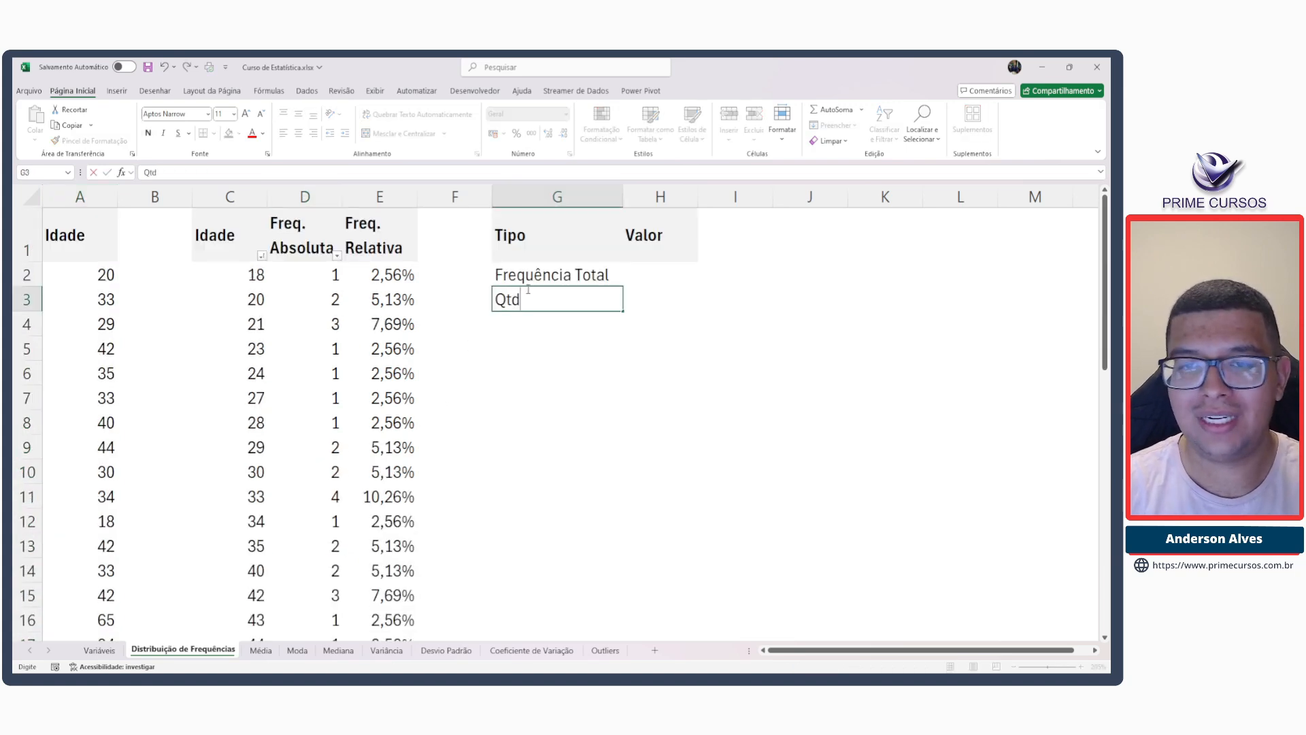
text(e de Cla)
key(BackSpace)
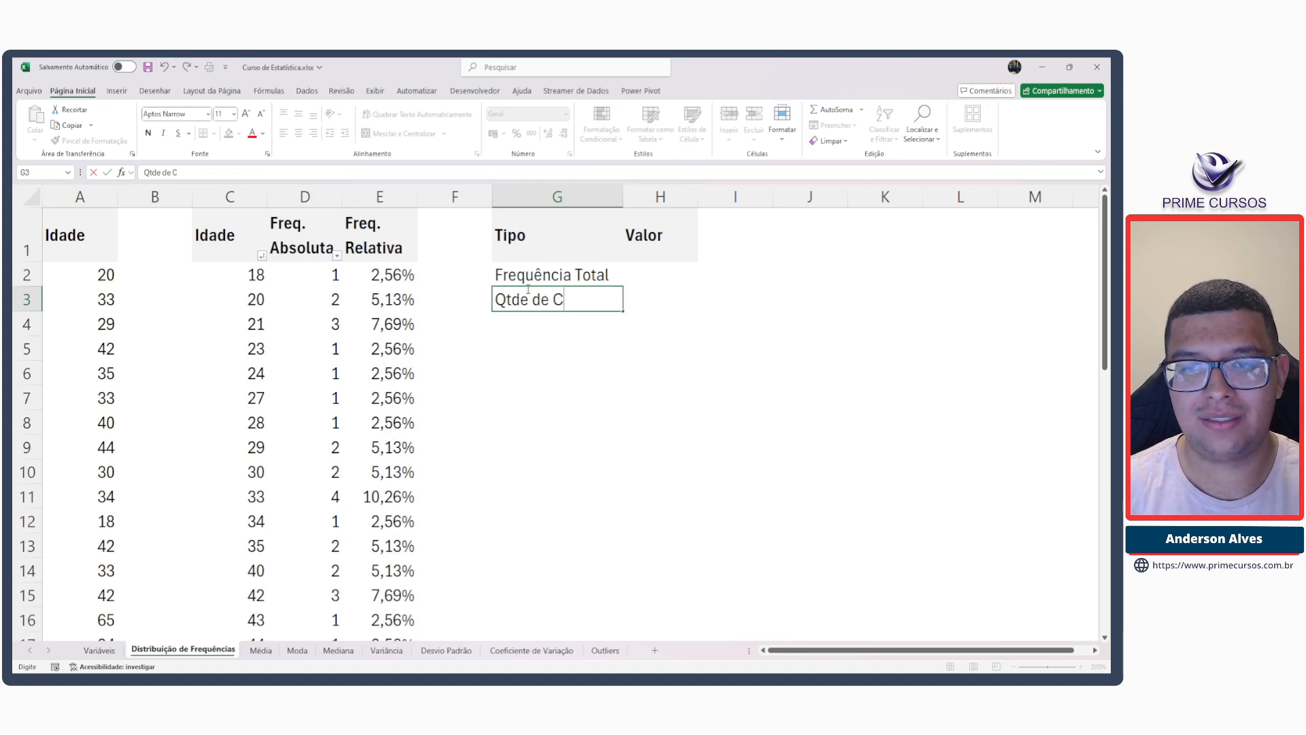
text(lasses)
key(Return)
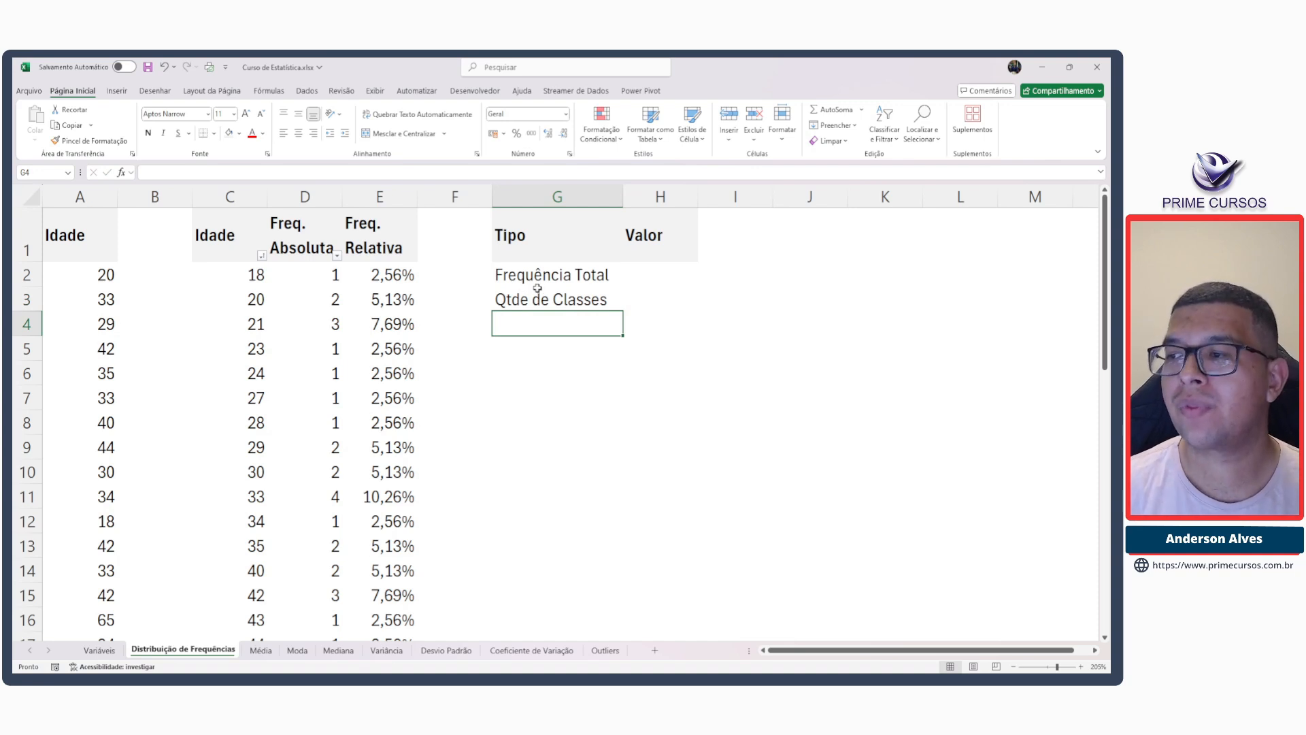
Enter the label "Menor valor do conjunto" in G4 and check the first and last ages in C2 and C27.
text(Meno)
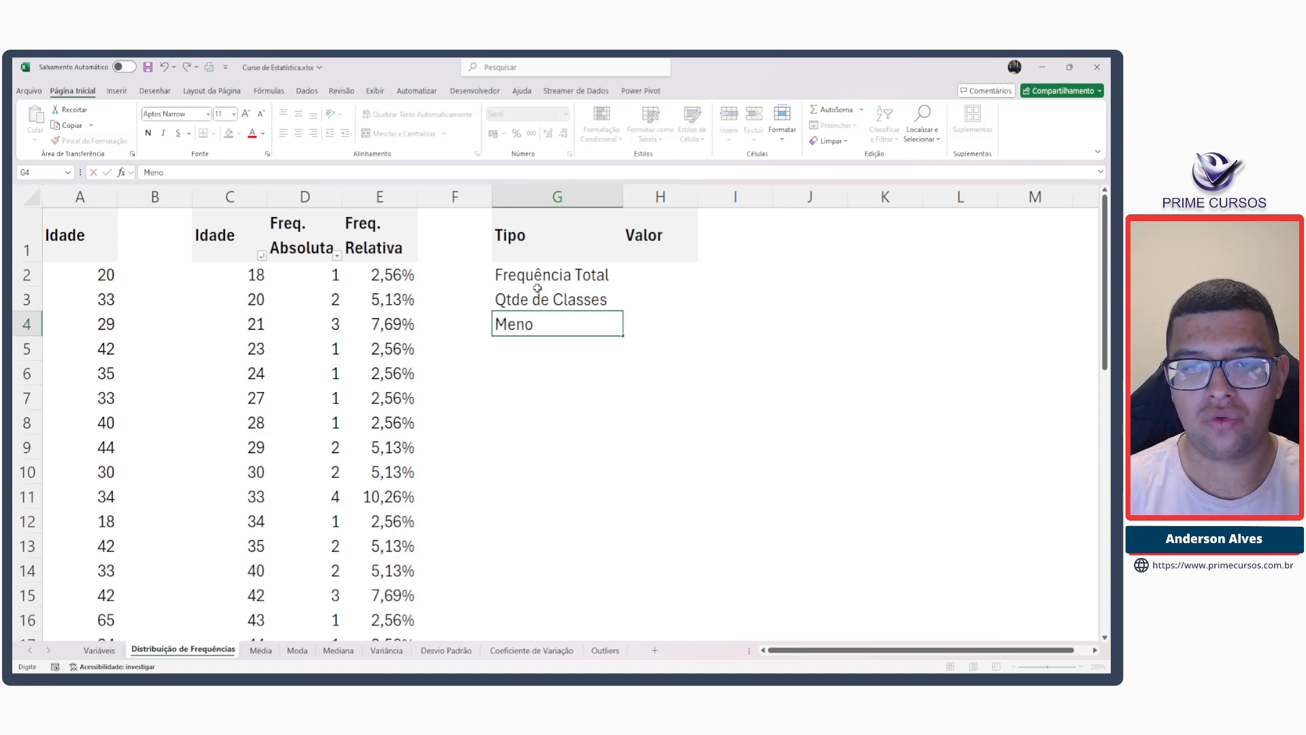
text(r valo)
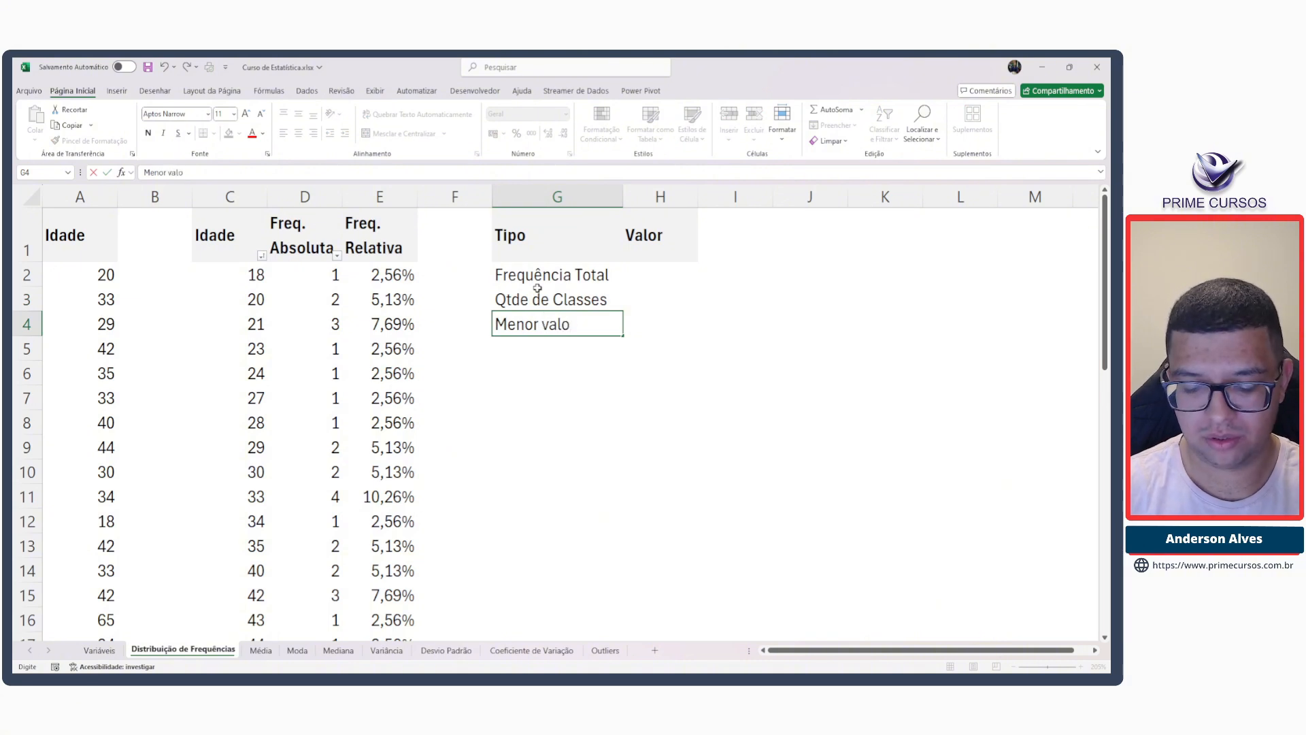
text(r do conjunto)
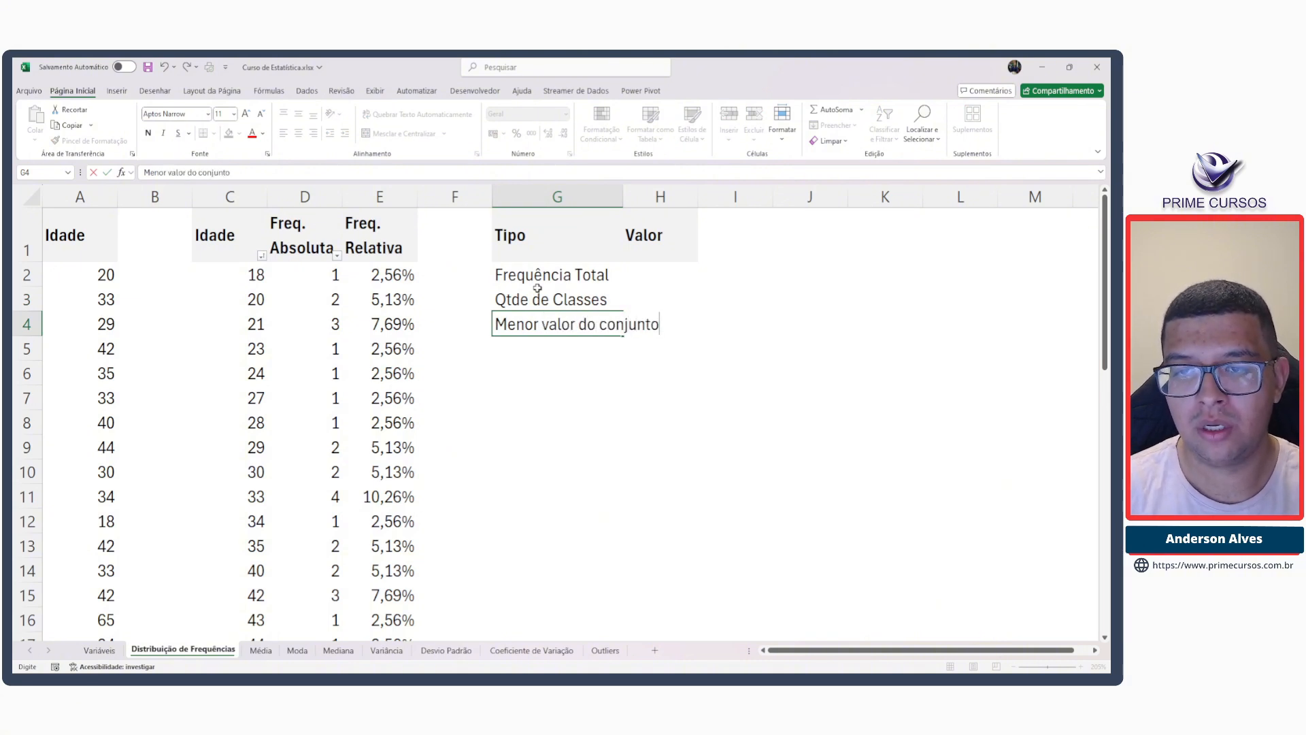
key(Tab)
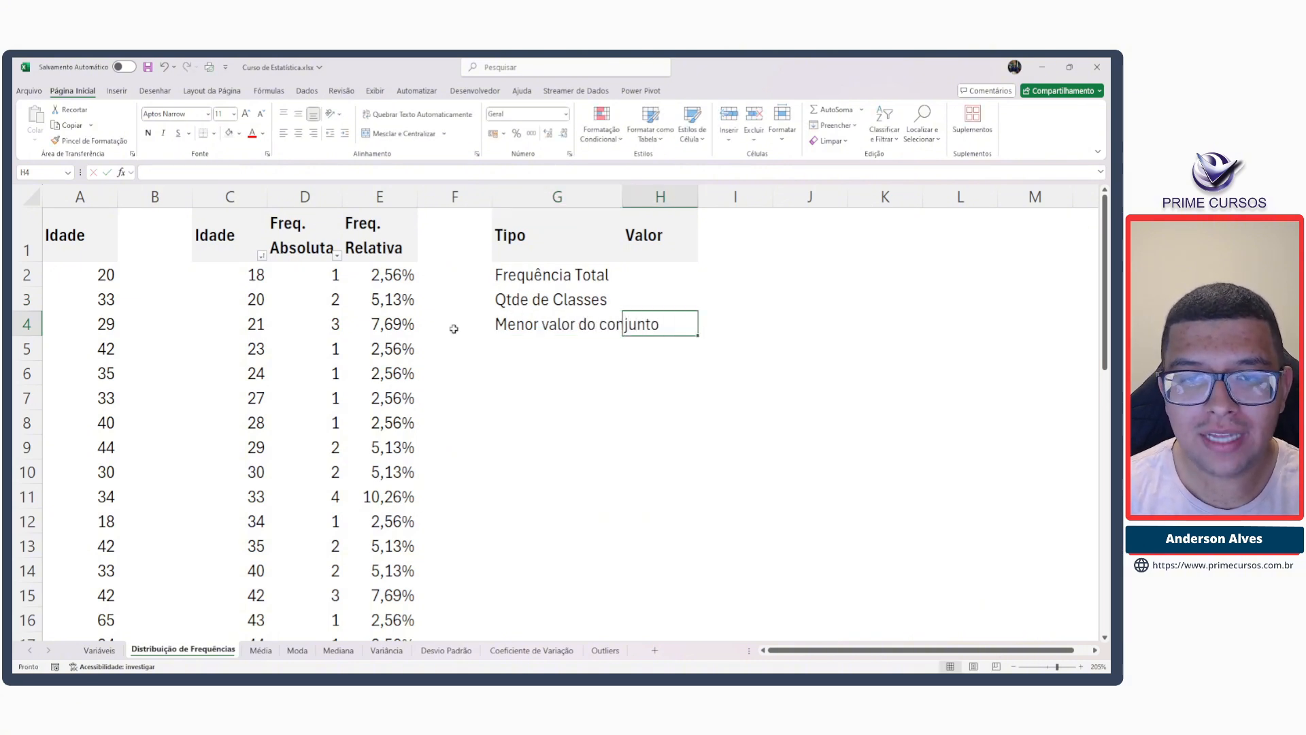
click(239, 272)
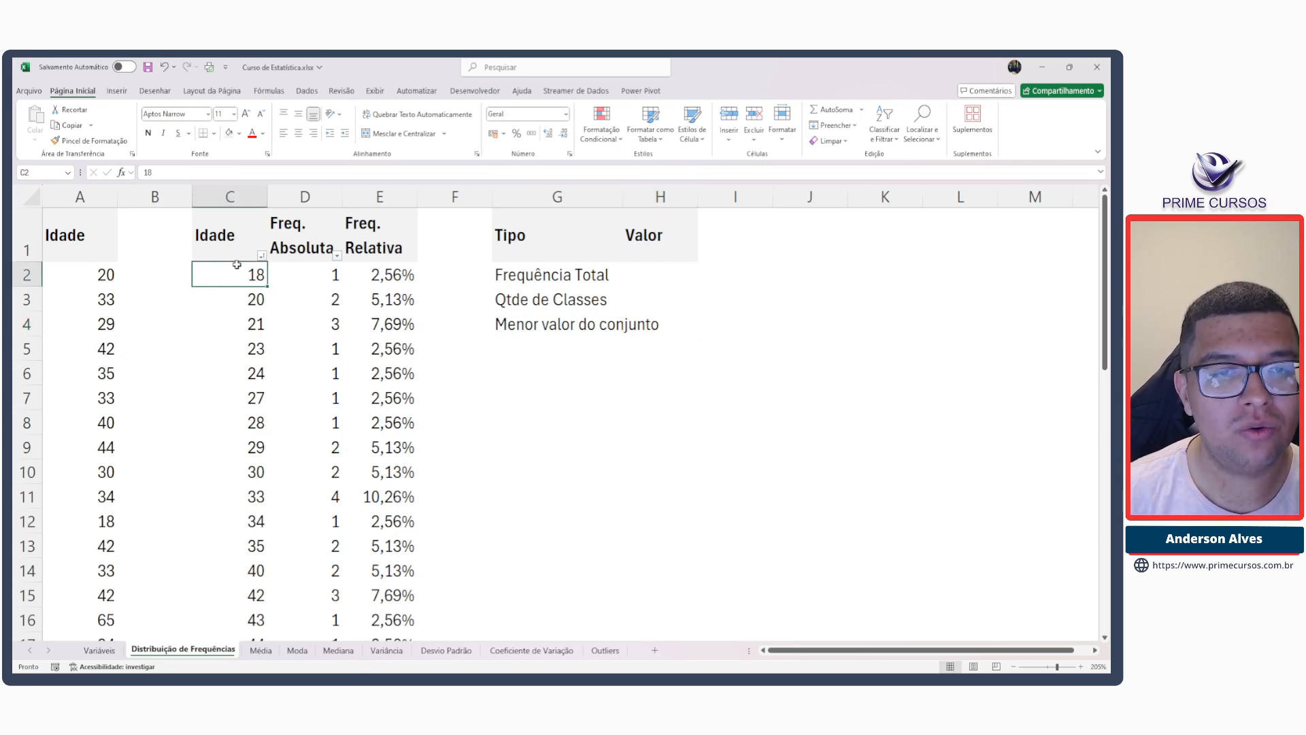
scroll(239, 299, down, 3)
scroll(237, 317, down, 4)
click(251, 373)
scroll(253, 375, up, 7)
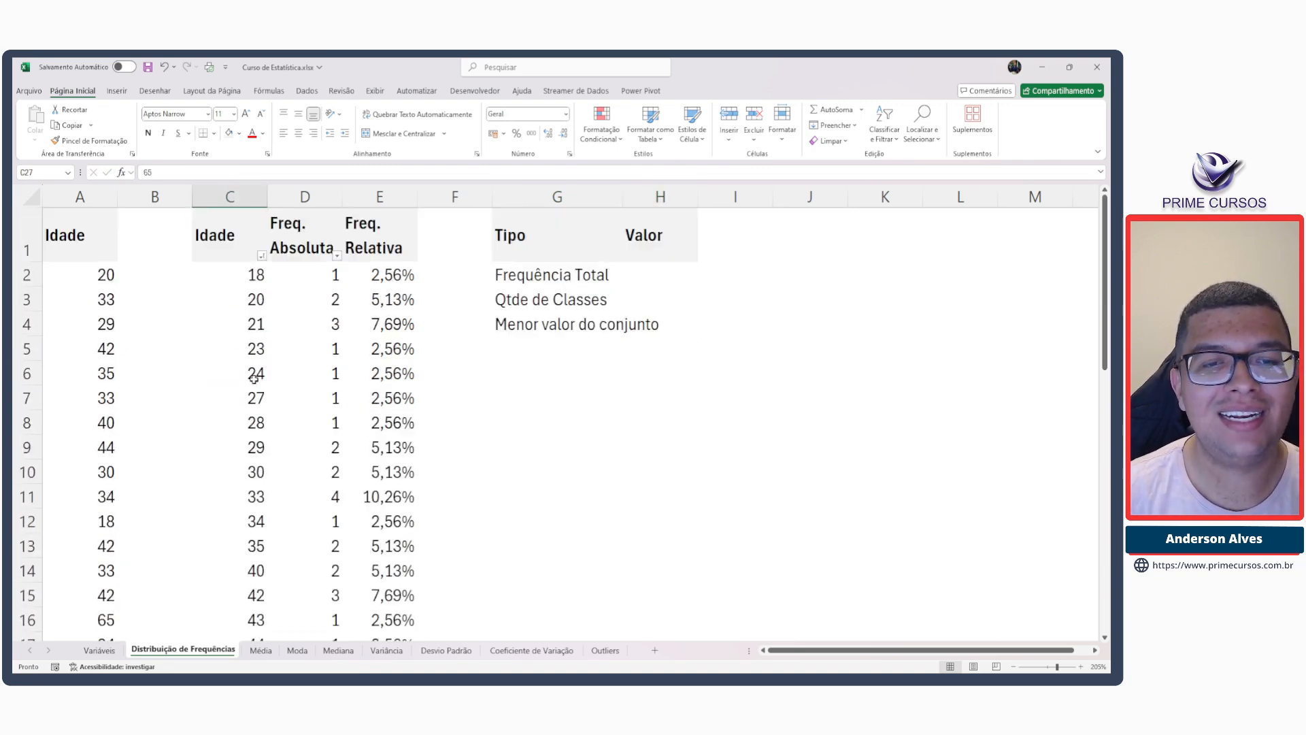
Copy the "Menor valor do conjunto" label from G4 into G5.
click(533, 330)
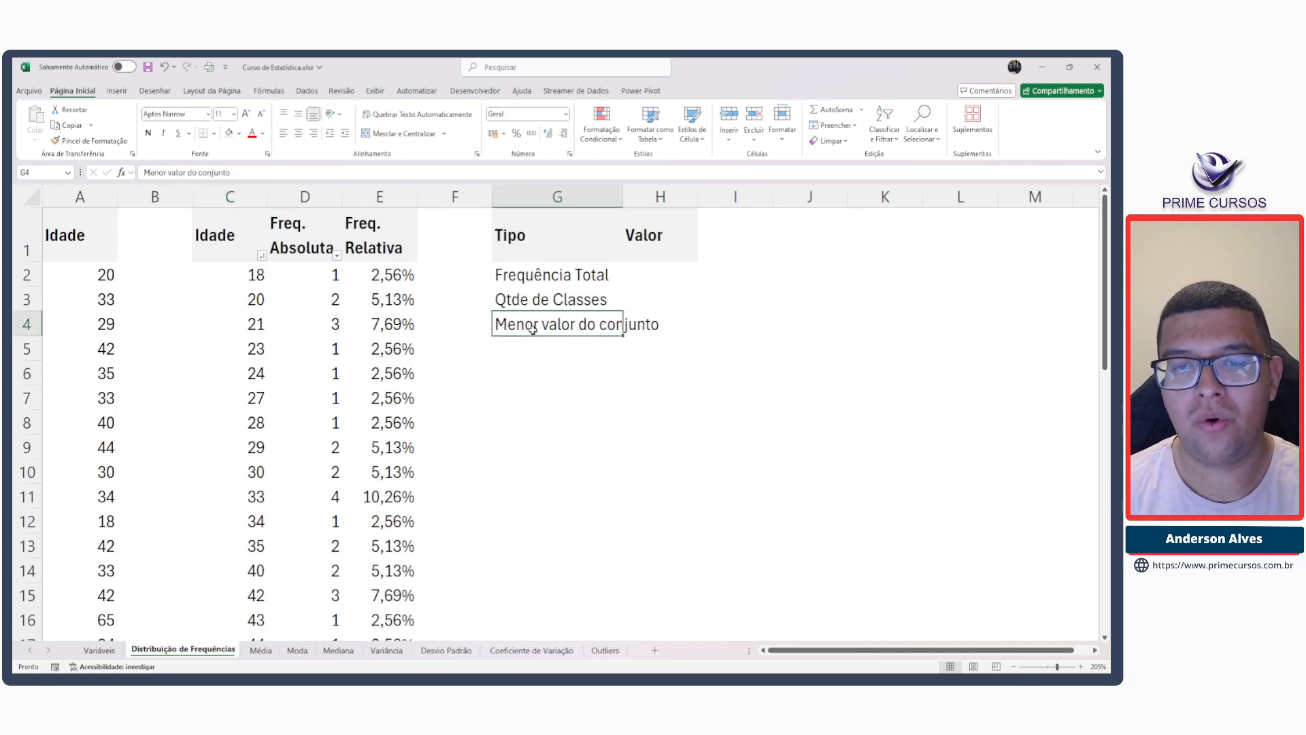
key(ctrl+c)
key(Down)
key(ctrl+v)
key(Escape)
Change the copied label in G5 to "Maior valor do conjunto".
key(F2)
key(Home)
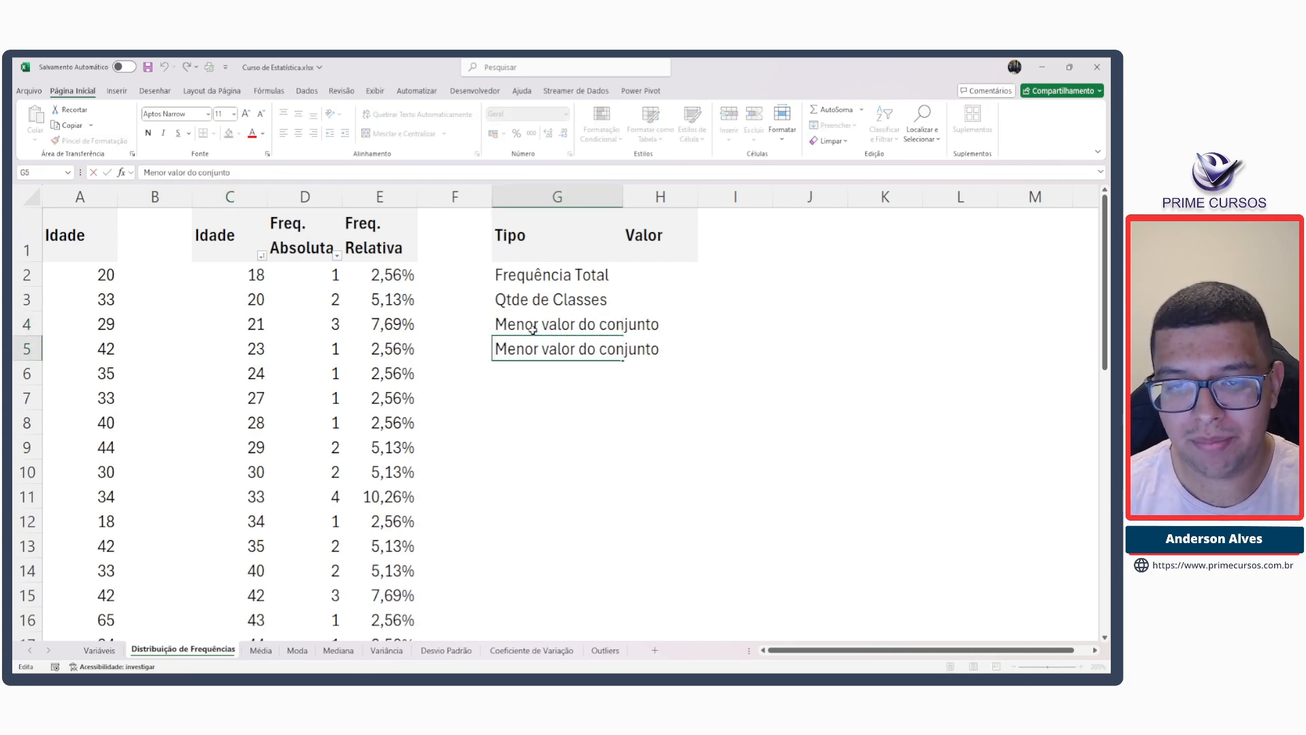
key(shift+Right)
key(shift+Right)
key(shift+Right)
key(shift+Right)
key(shift+Right)
text(Maior])
key(Return)
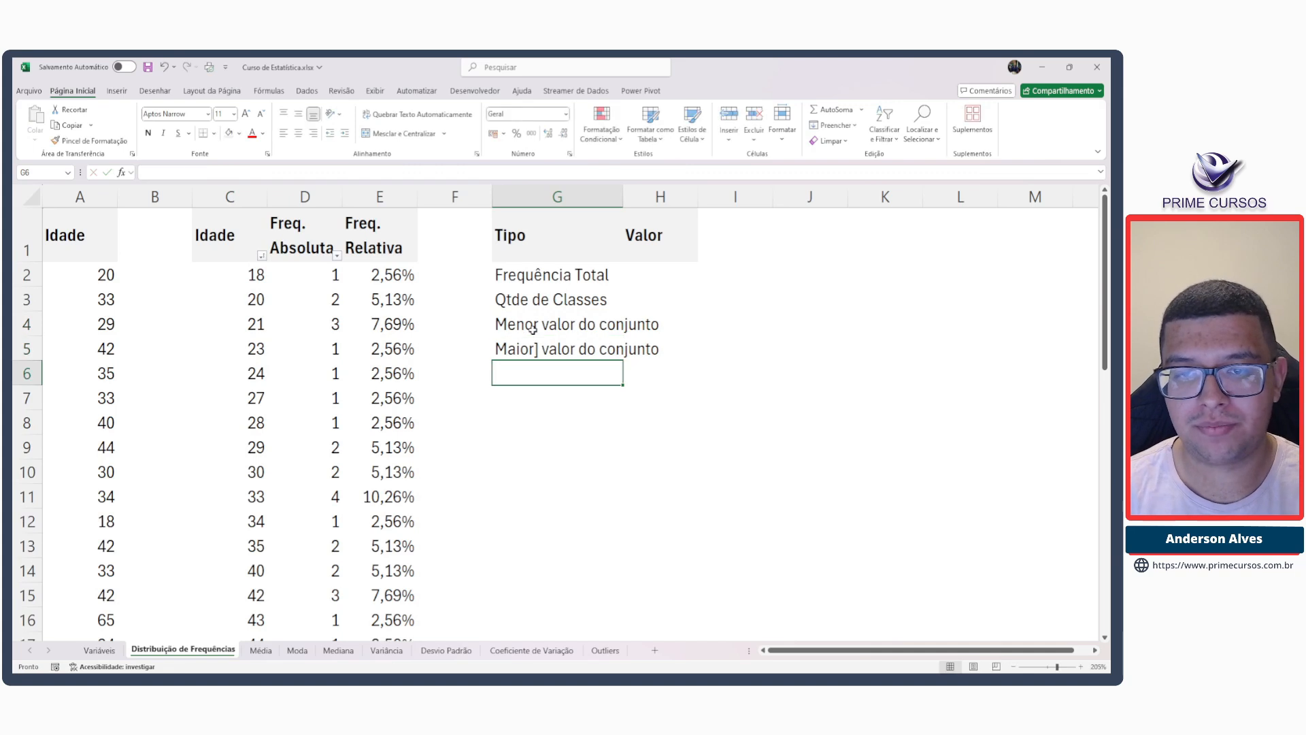
double_click(521, 350)
click(536, 350)
key(BackSpace)
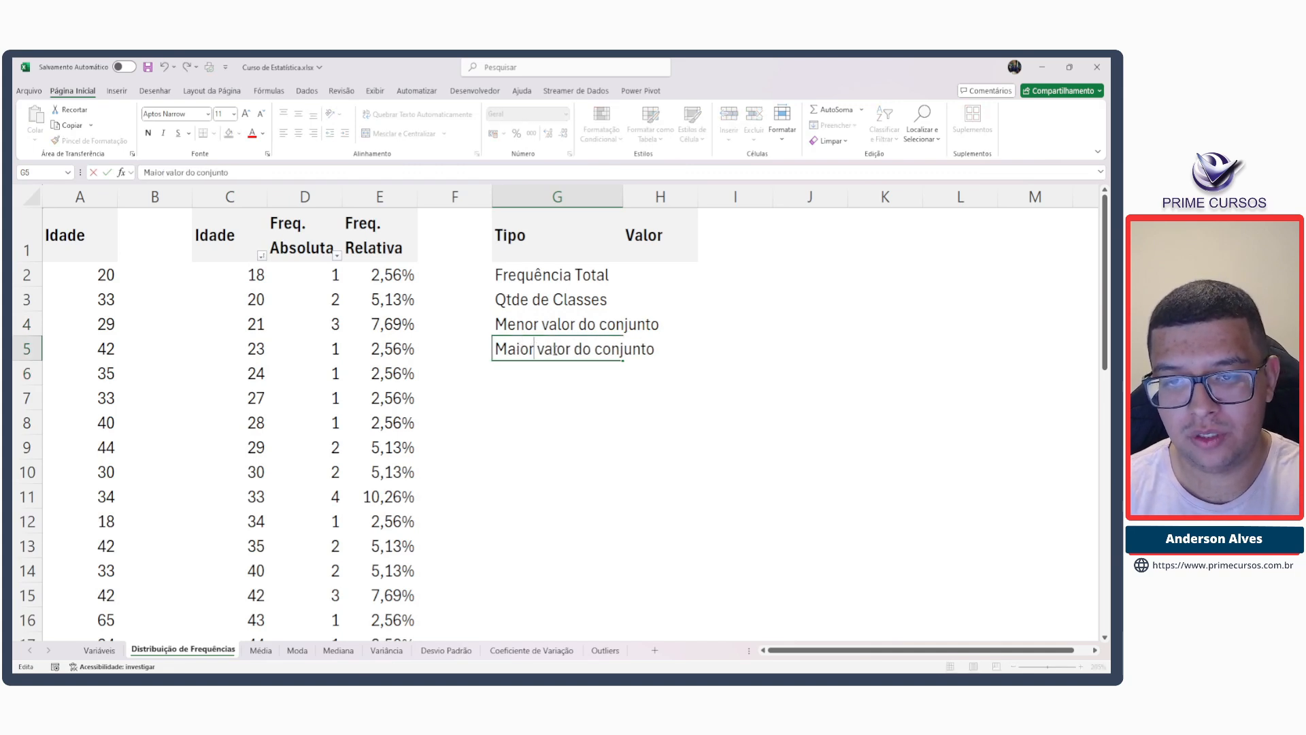
key(Return)
Fit column G's width to its longest label and enter the label "Amplitude total" in G6.
click(557, 196)
double_click(622, 196)
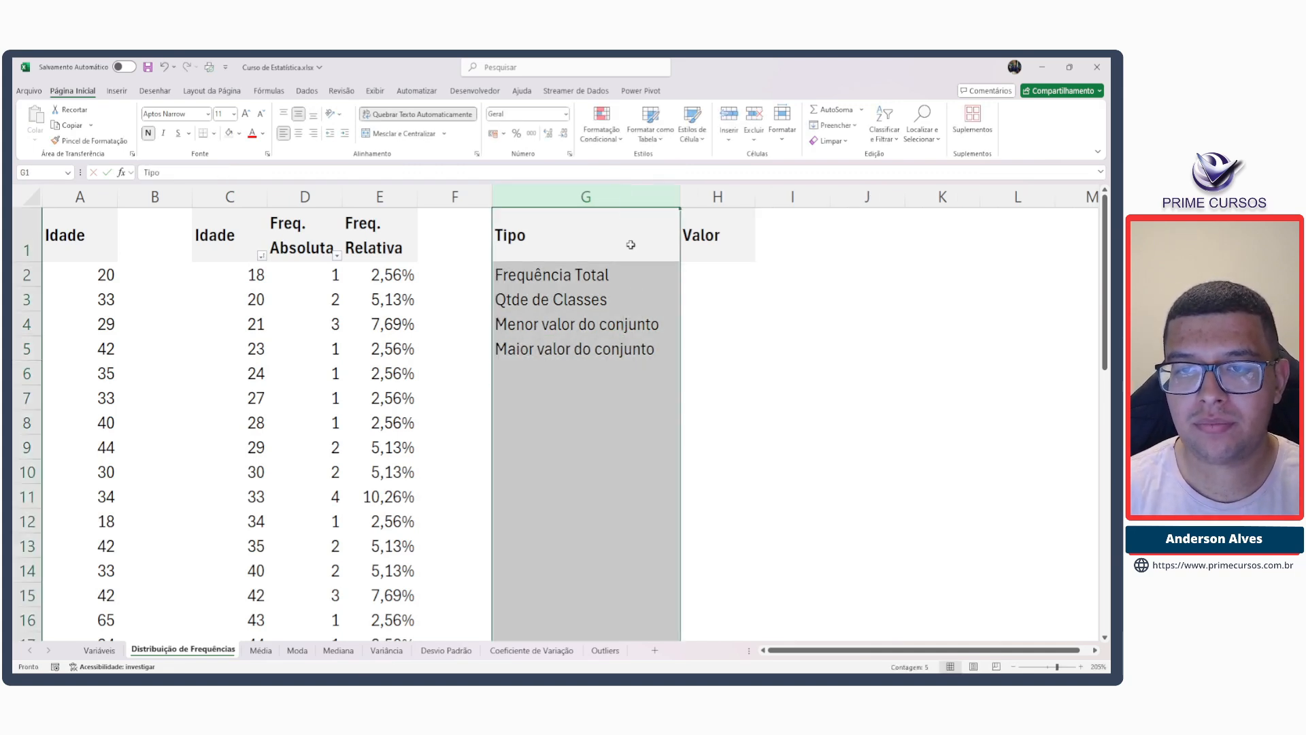
click(618, 370)
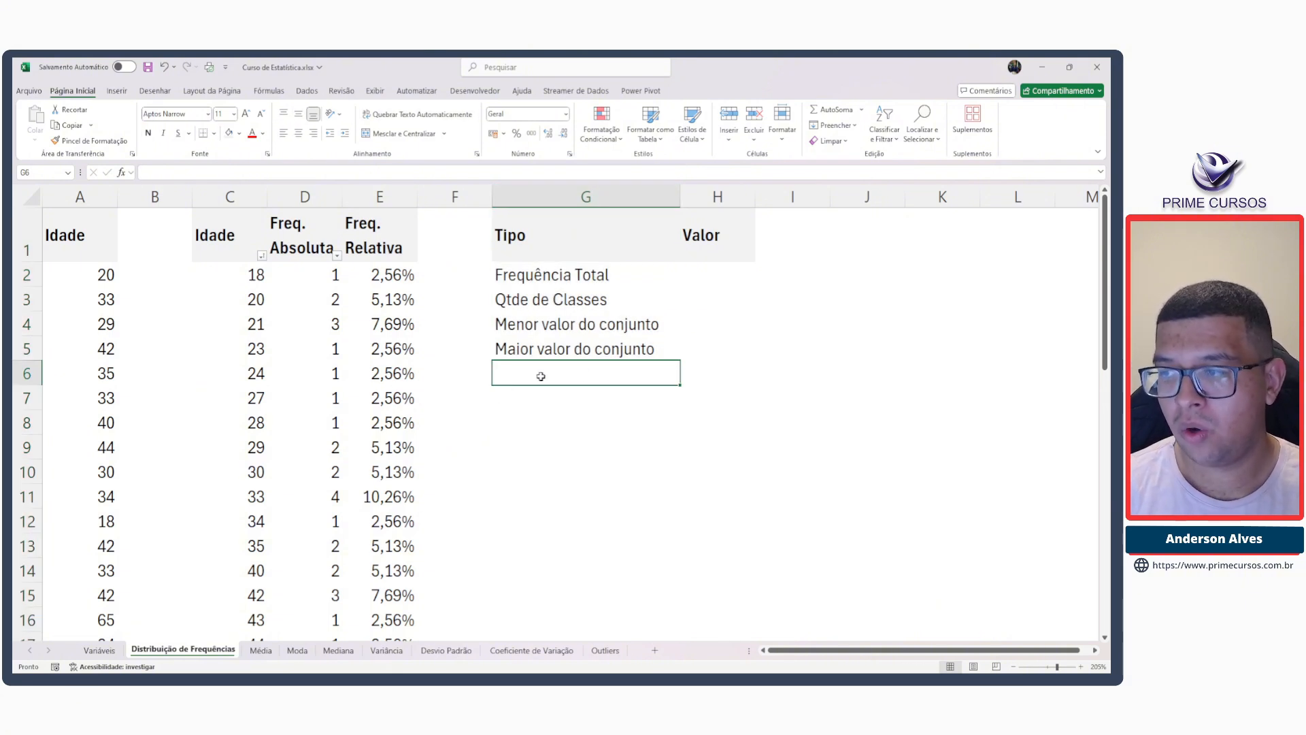
text(Amplitude)
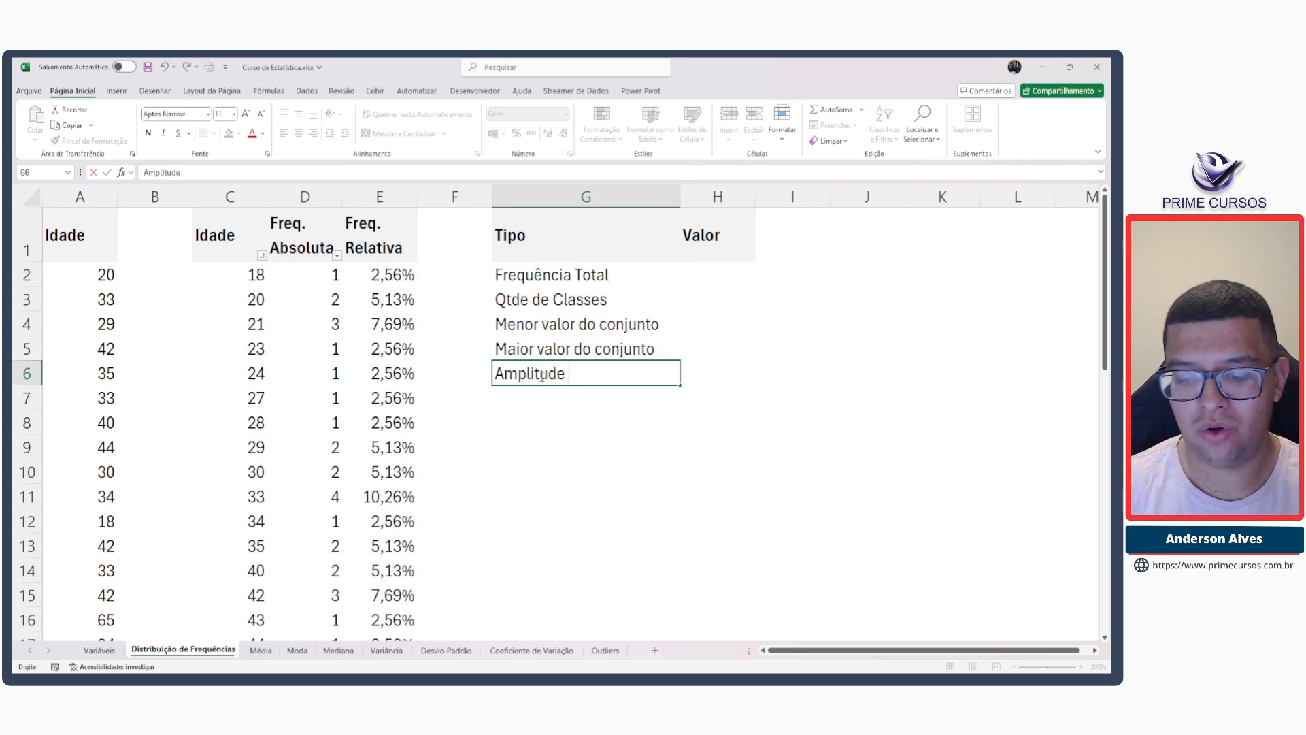
text( total)
key(Return)
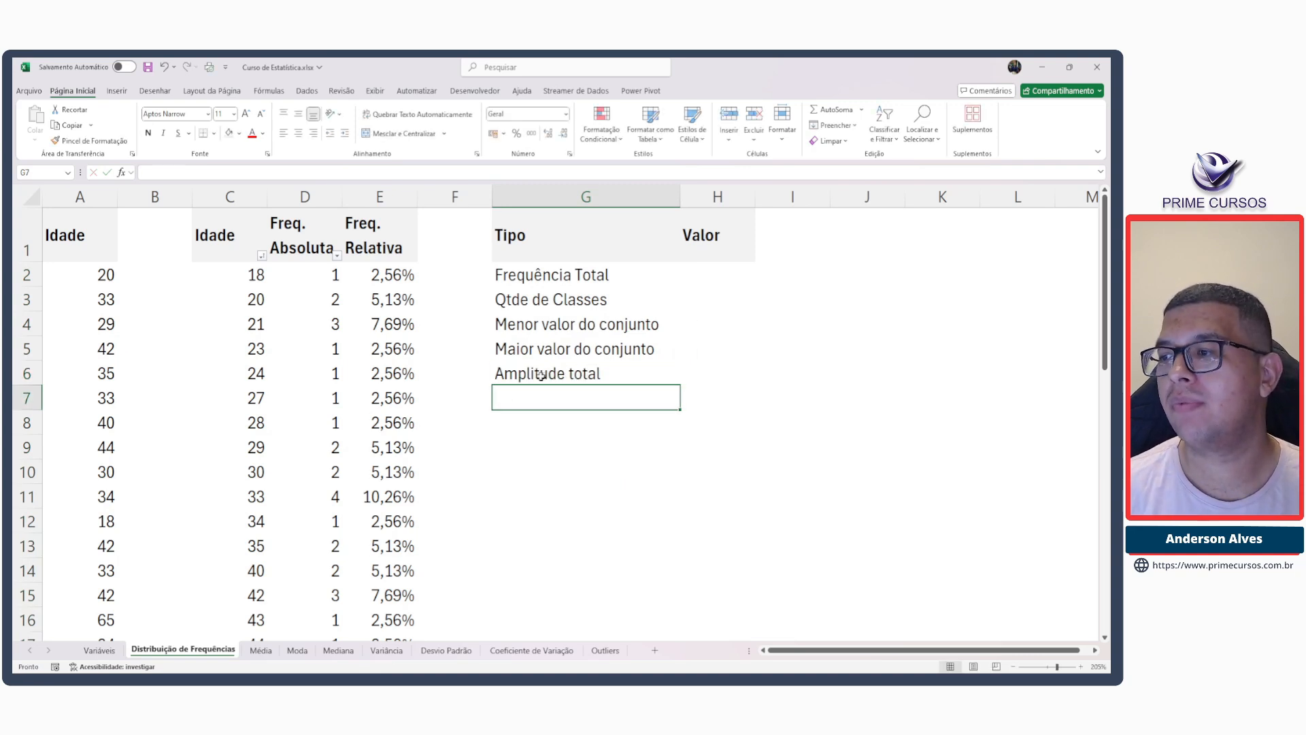
Enter the label "Amplitude do intervalo de classes" in G7 and fit column G's width to it.
text(Amplitude )
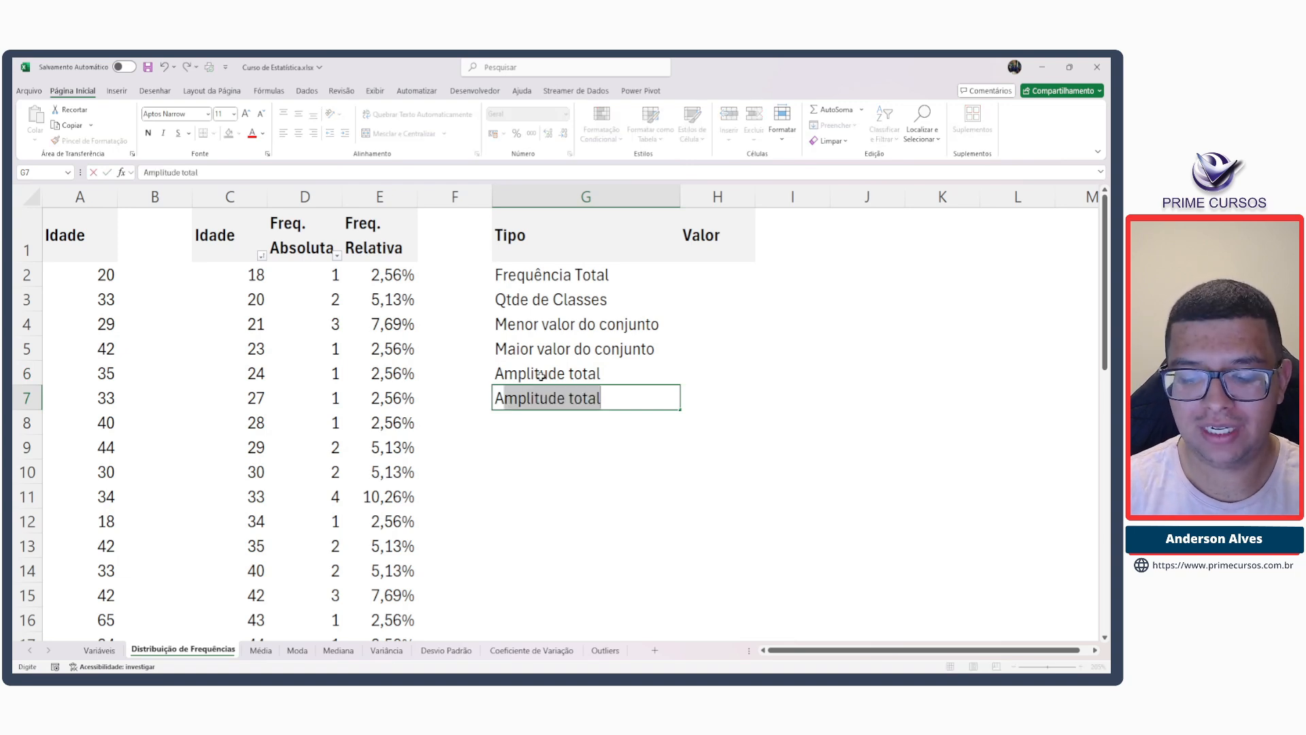
text(do)
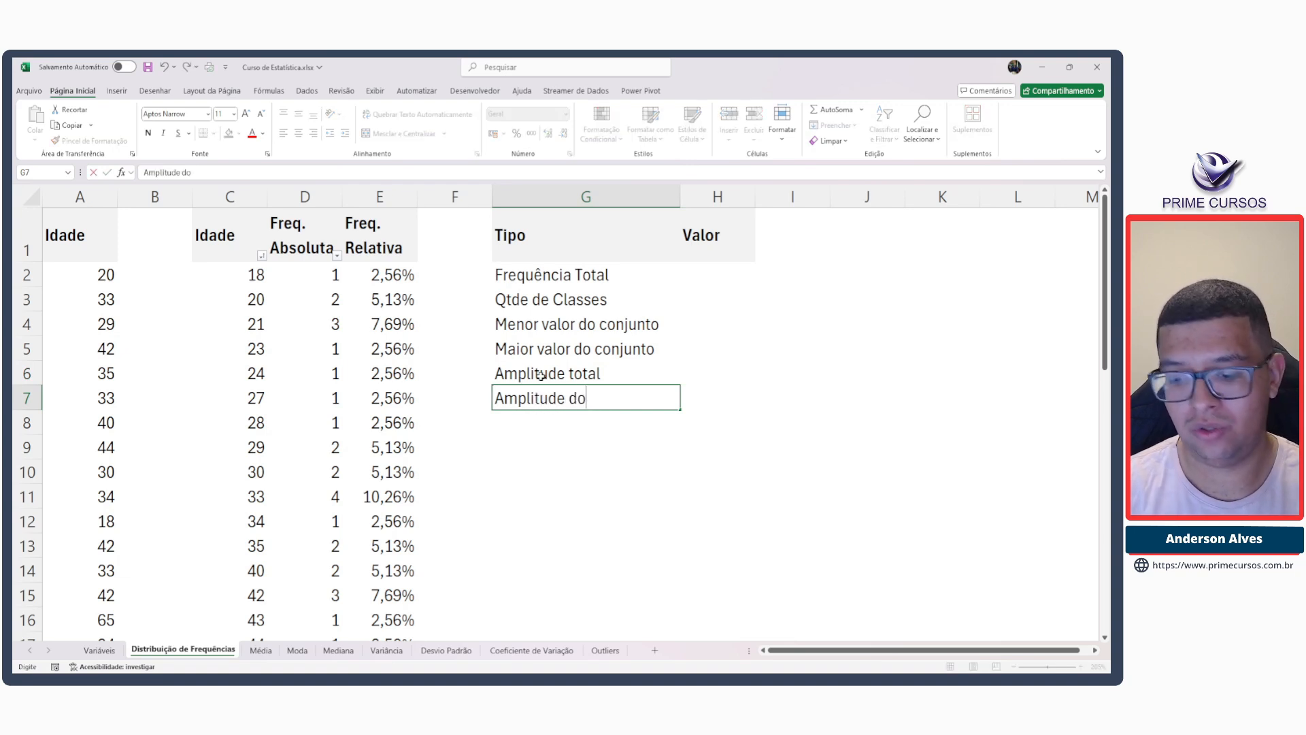
text( inte)
text(r)
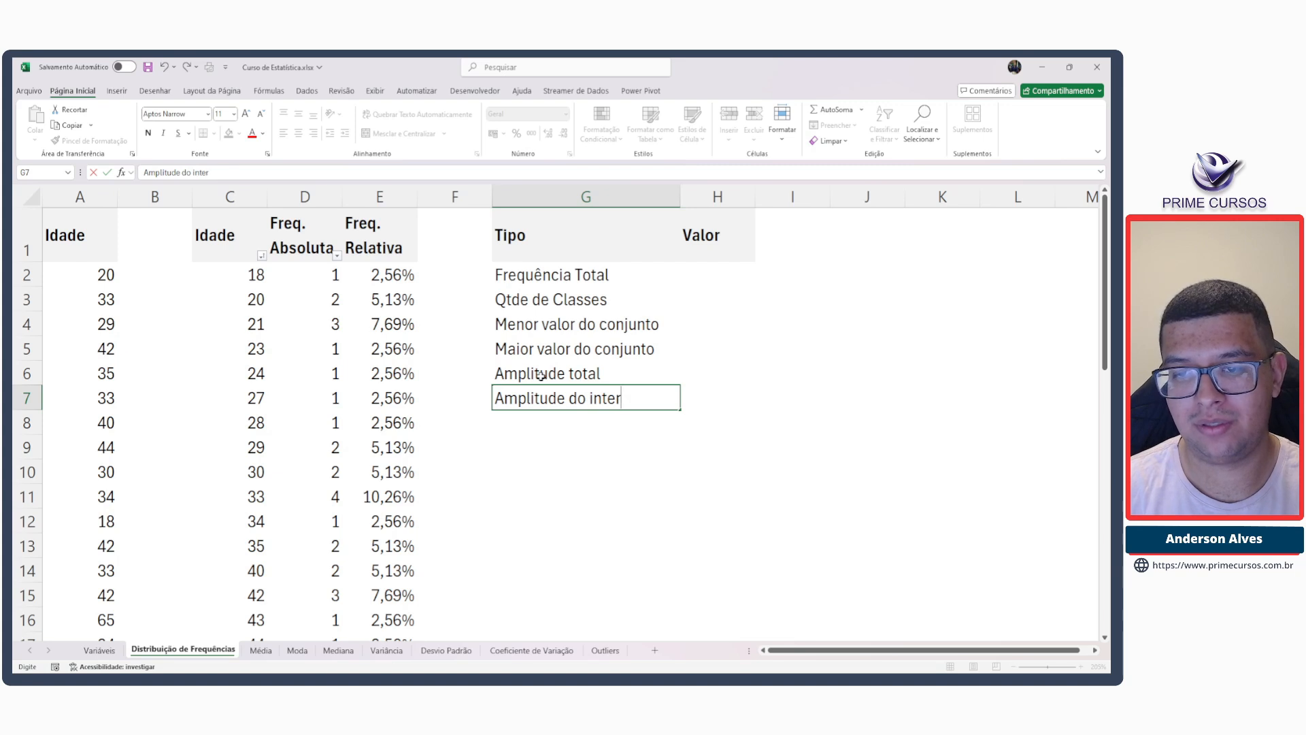
text(valo de classes)
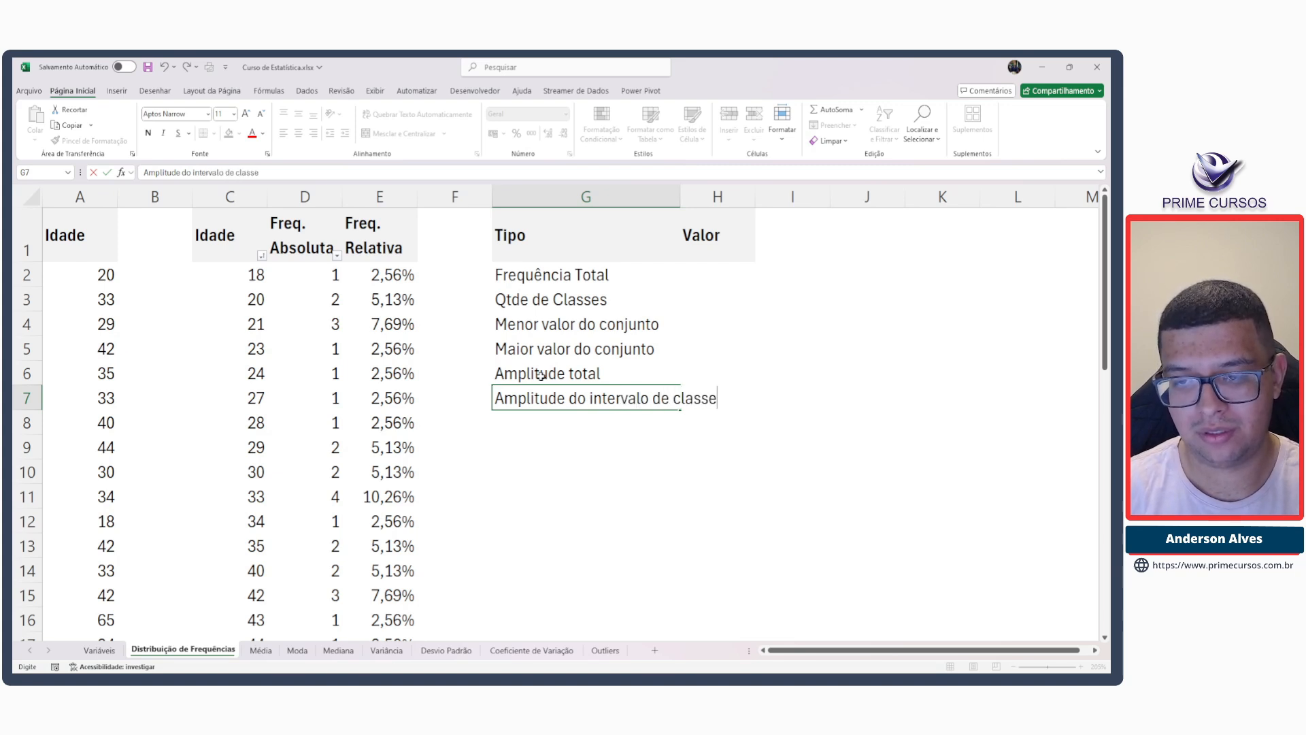
key(Return)
double_click(680, 197)
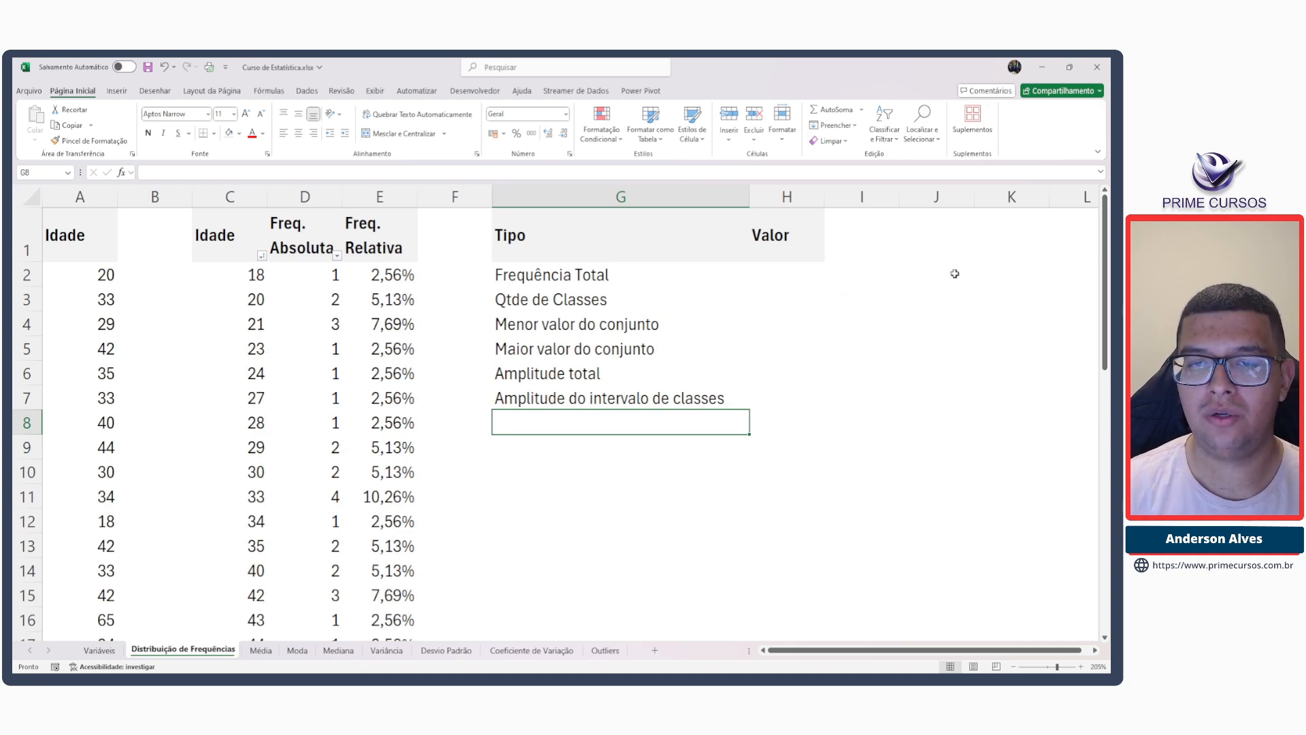
Enter the header "Lim Inferior" in G10, below the Tipo/Valor parameter list.
click(513, 275)
click(523, 293)
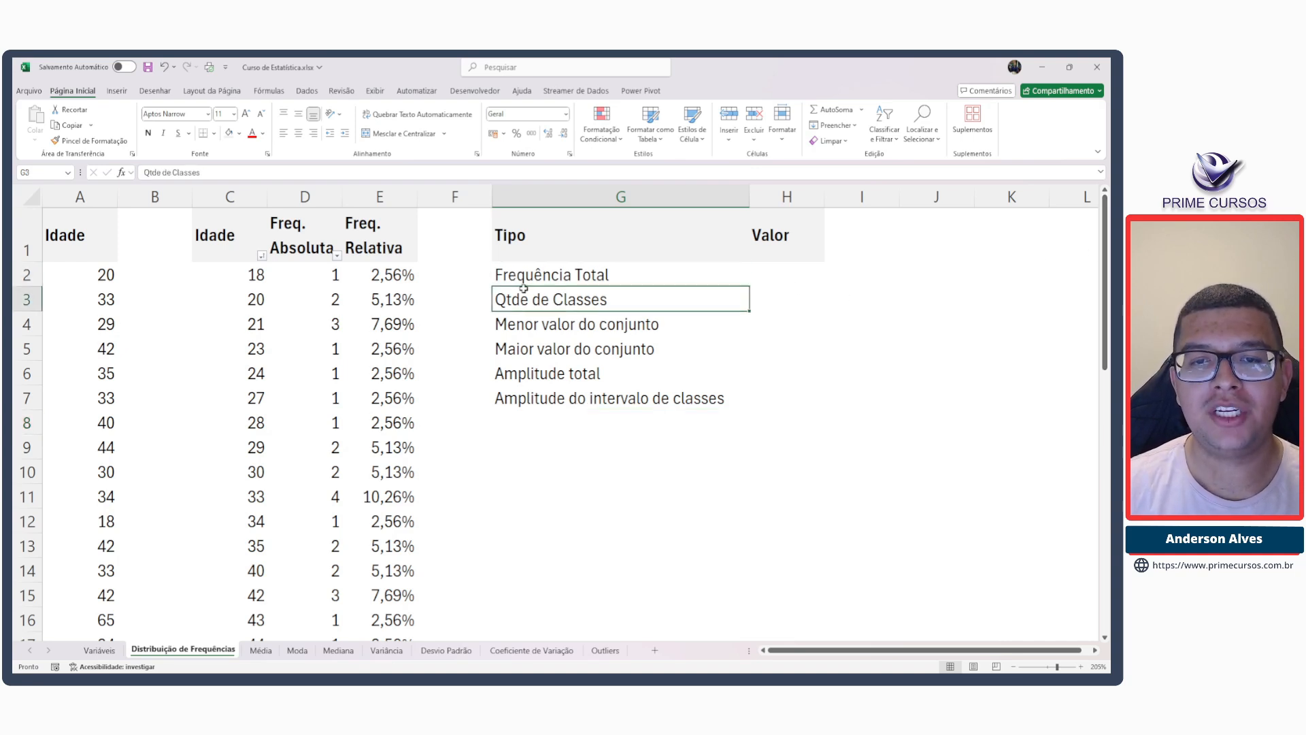
click(530, 324)
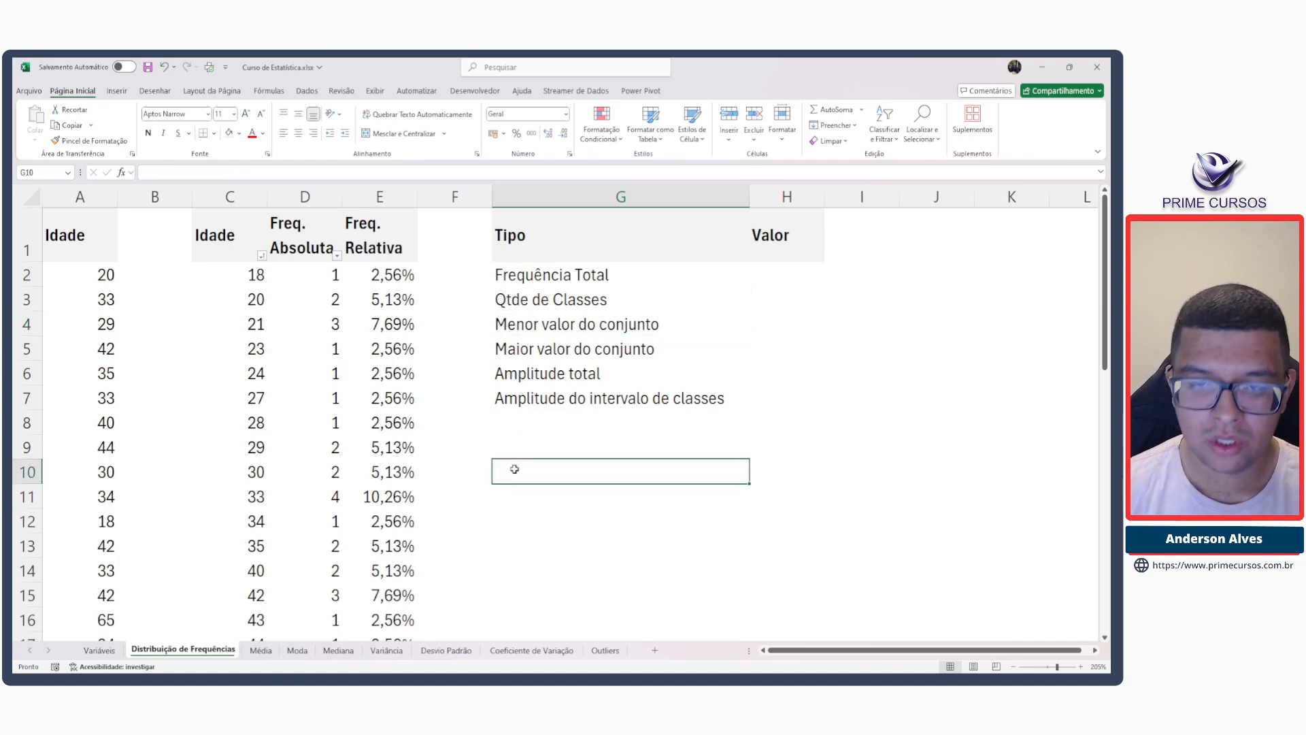
click(515, 470)
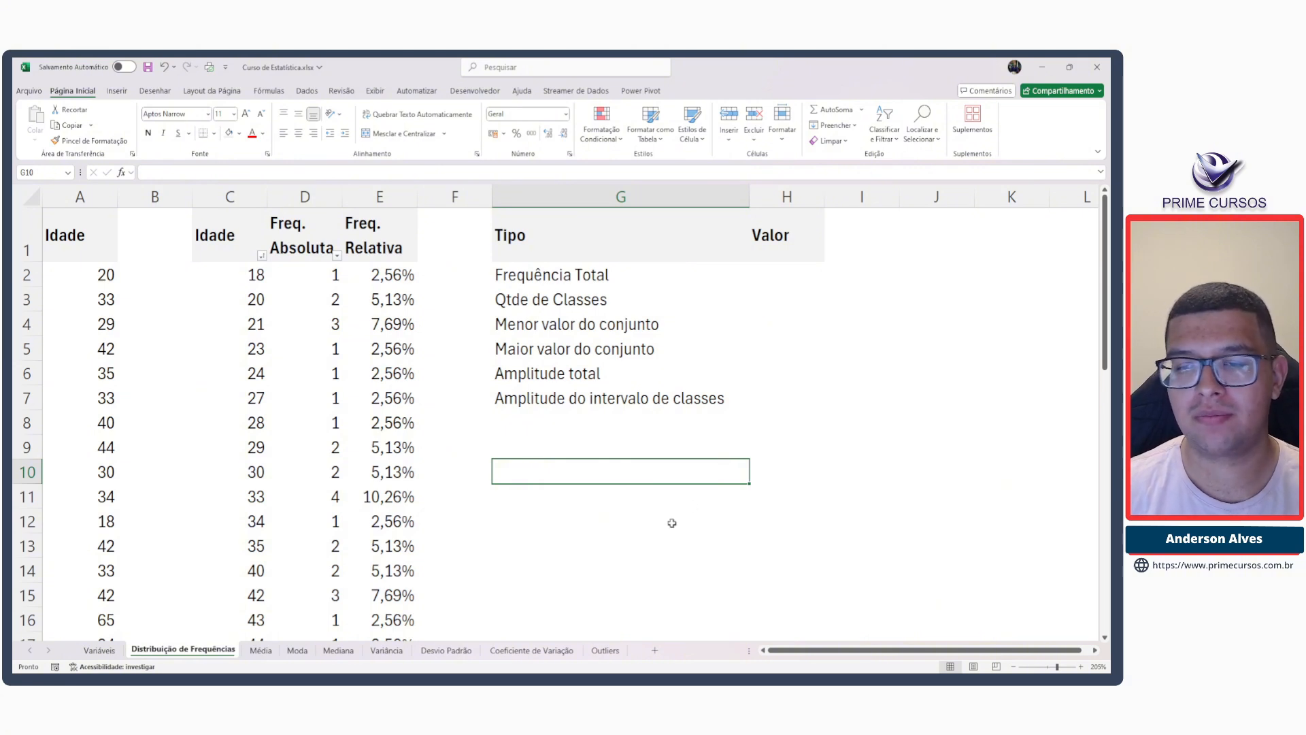
text(L)
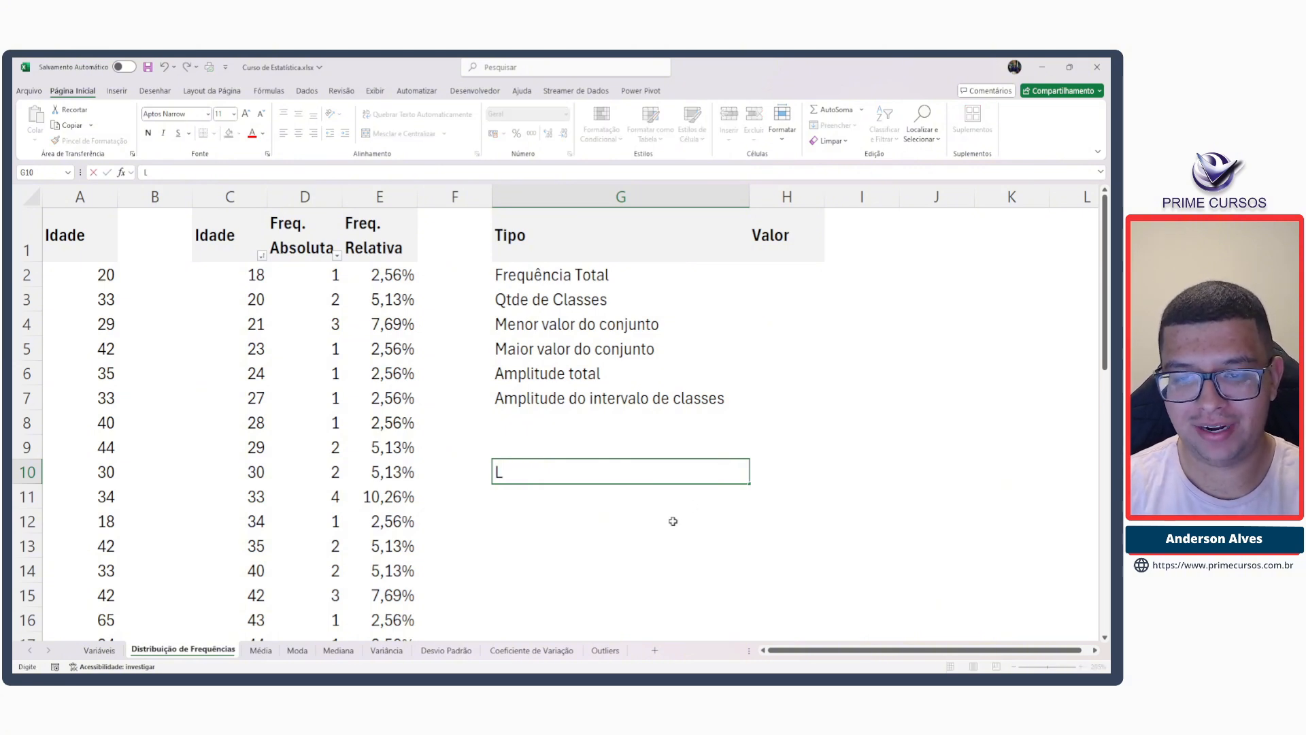
text(im Infero)
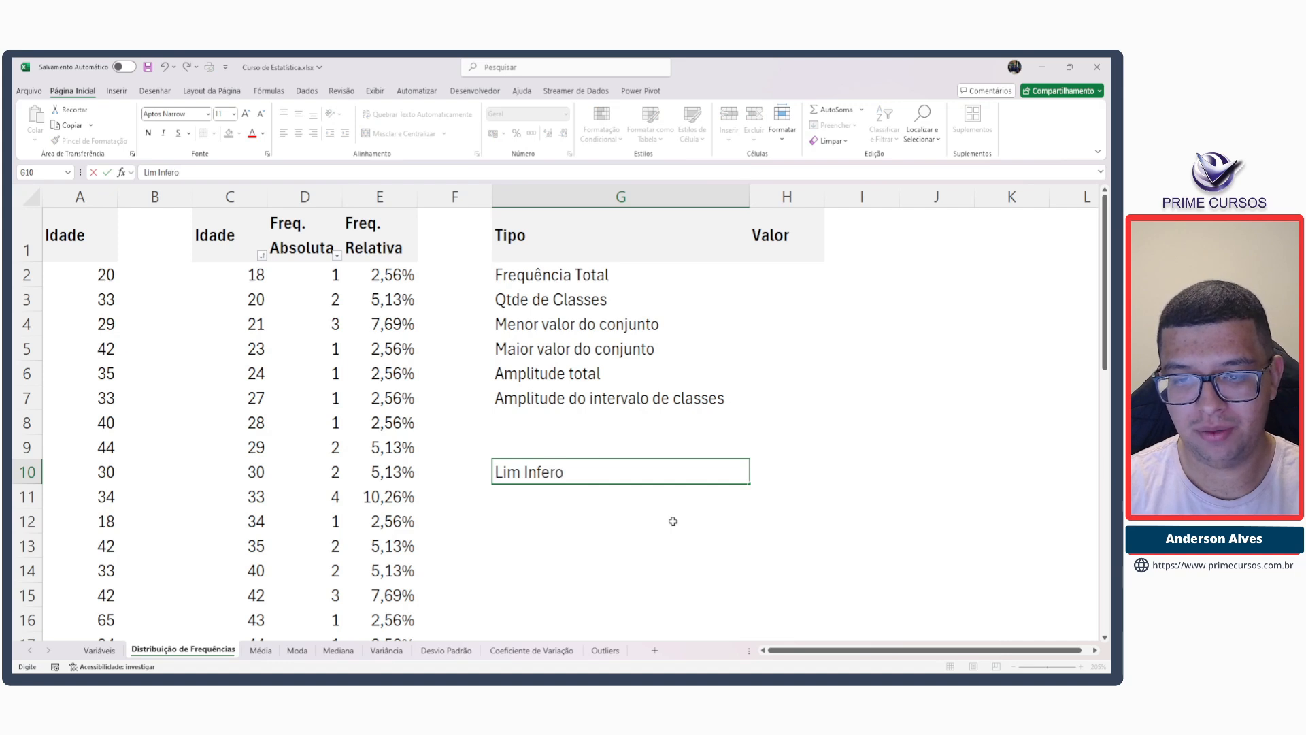
key(BackSpace)
text(io)
text(r)
key(Tab)
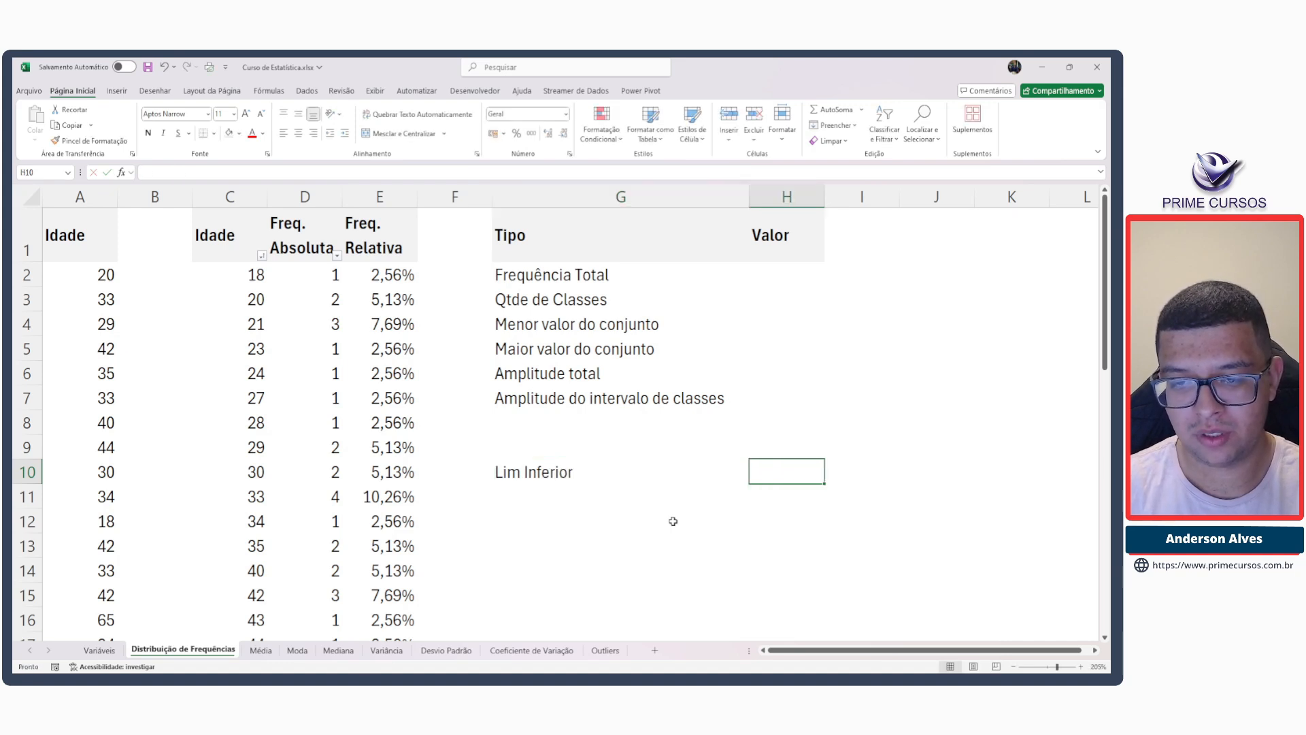
Enter the header "Lim Superior" in H10, shortening "Limite" to "Lim".
text(Limite)
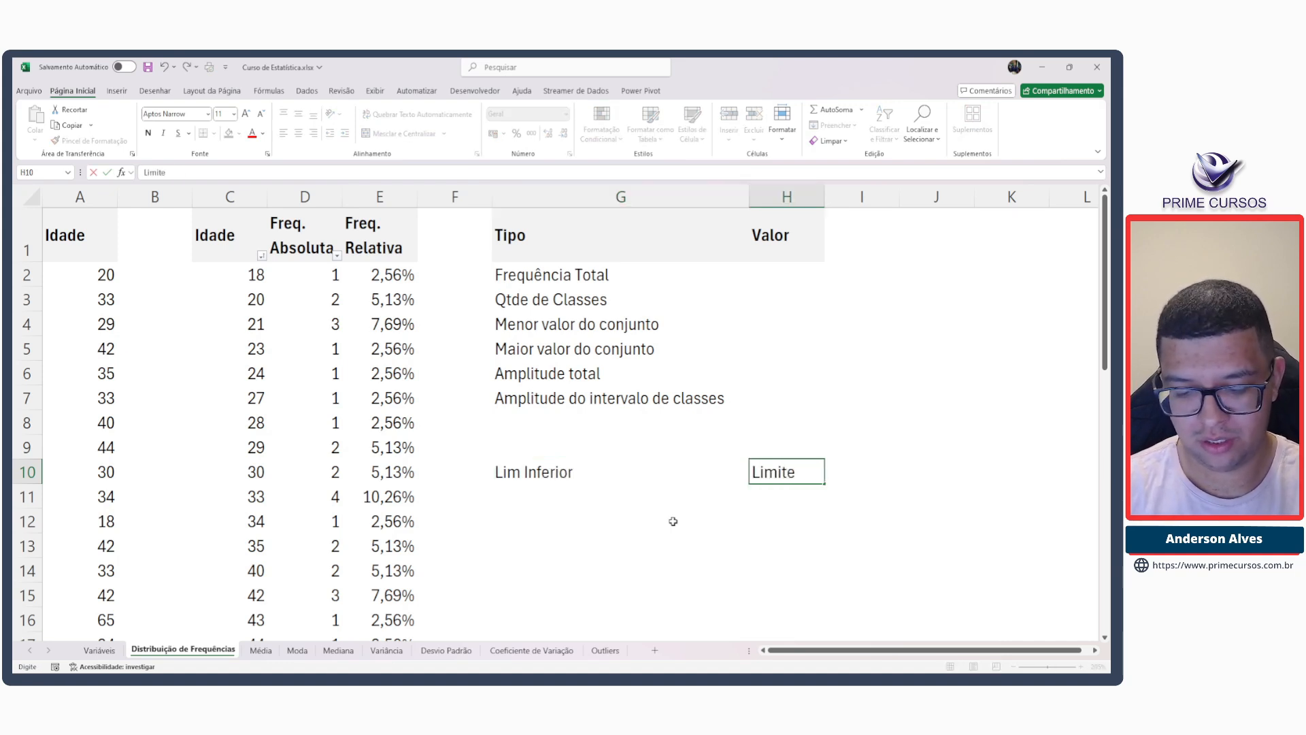
text( Supe)
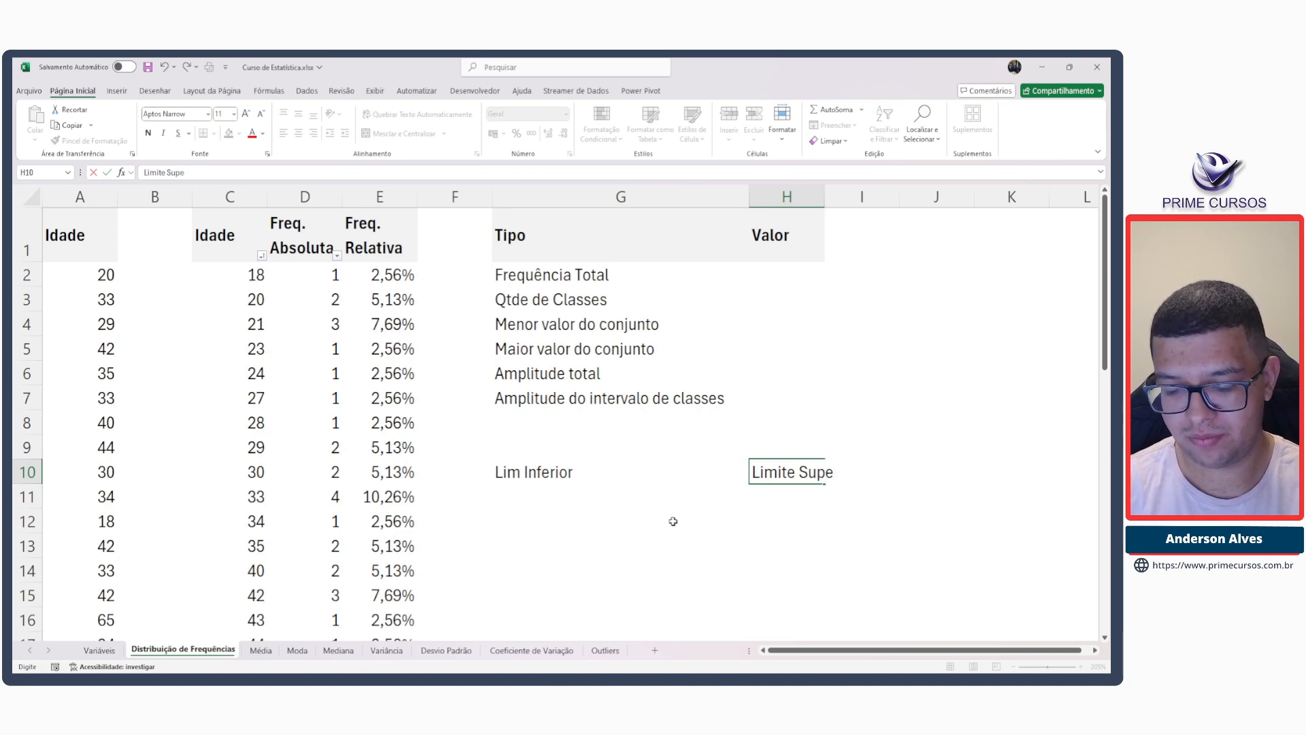
text(rior)
key(Left)
key(F2)
key(Tab)
key(F2)
key(Home)
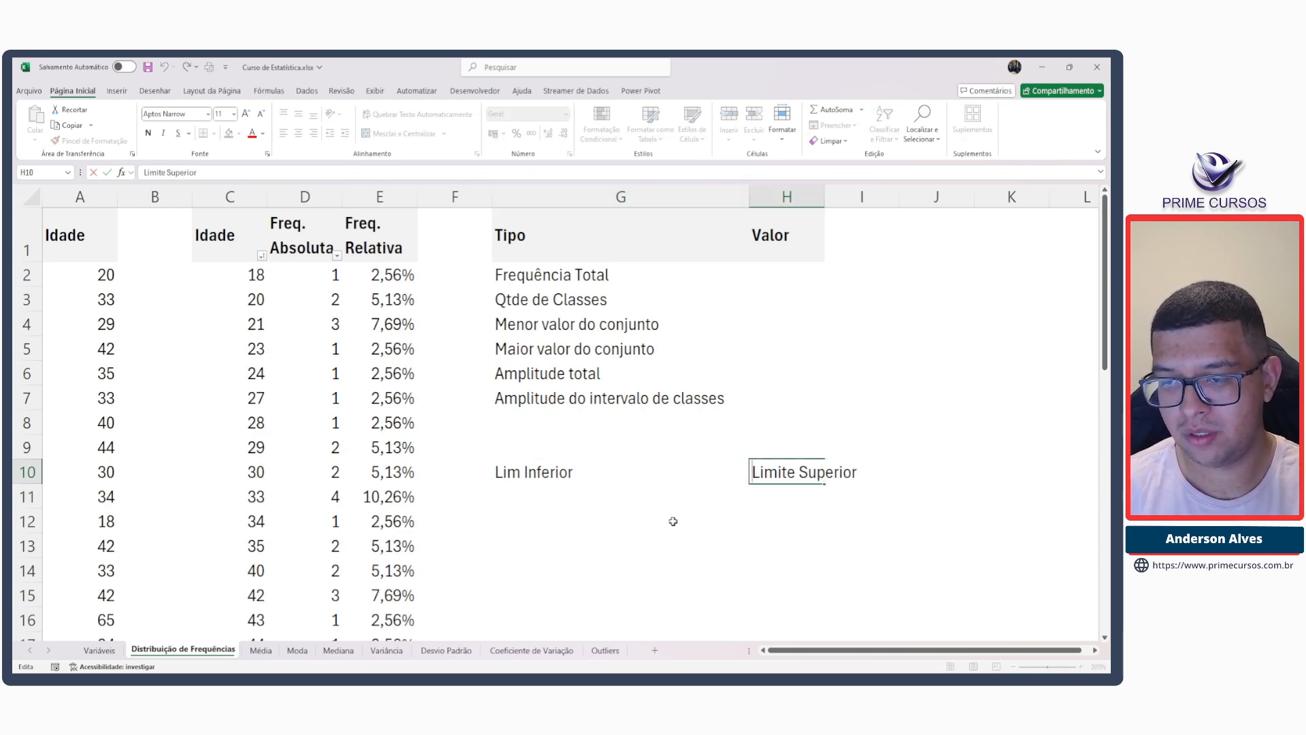
key(Delete)
key(Delete)
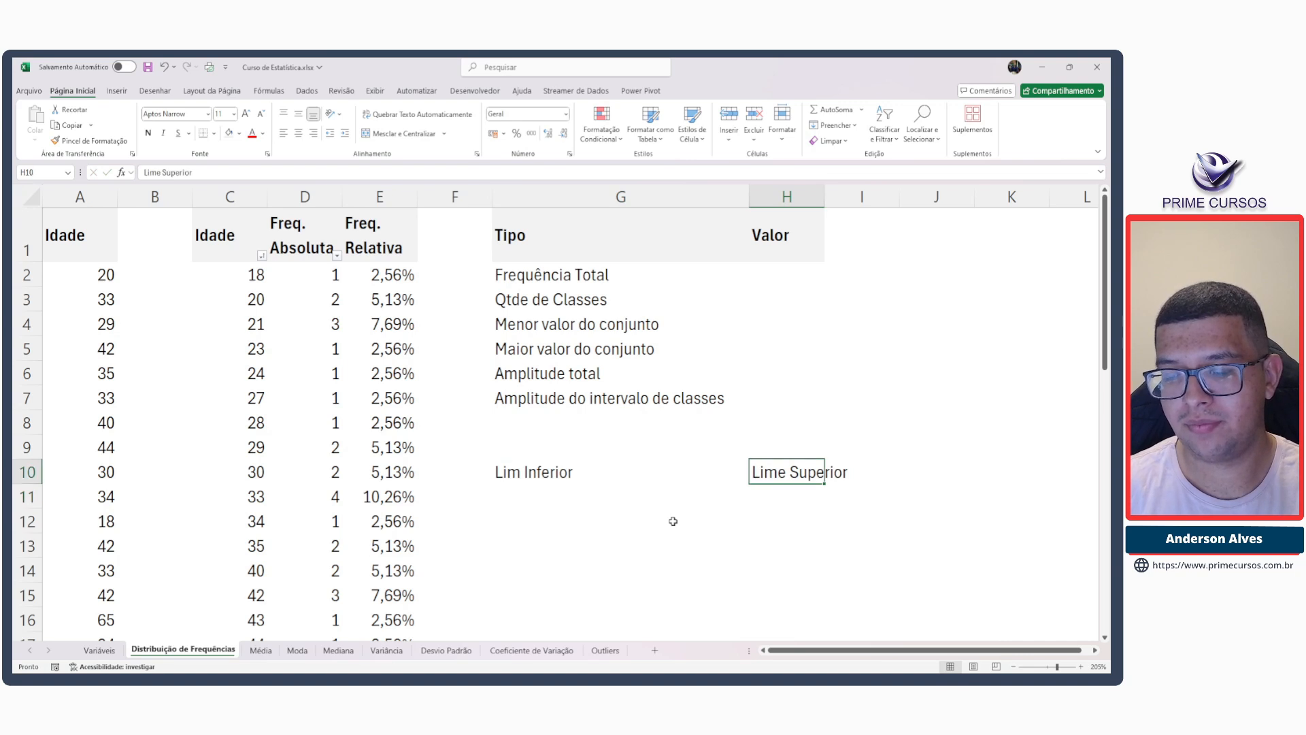
key(Left)
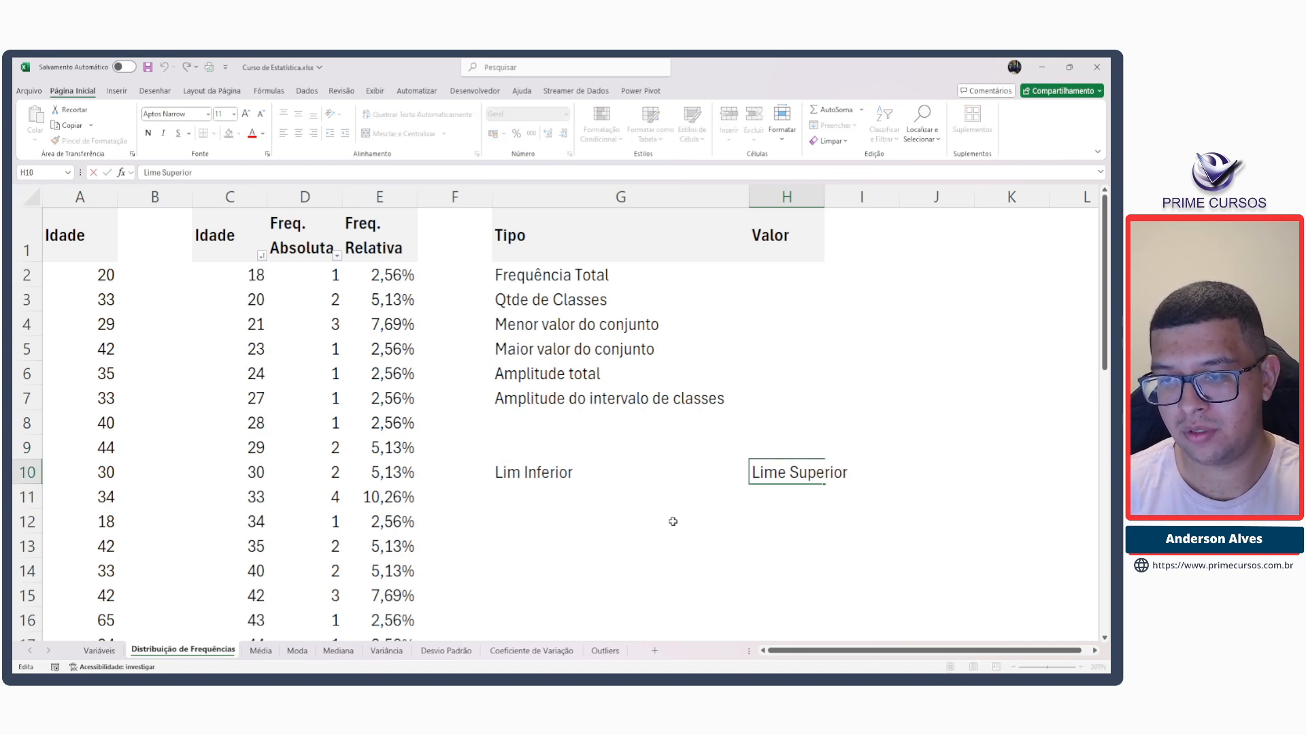
key(Delete)
key(ctrl+Return)
key(Right)
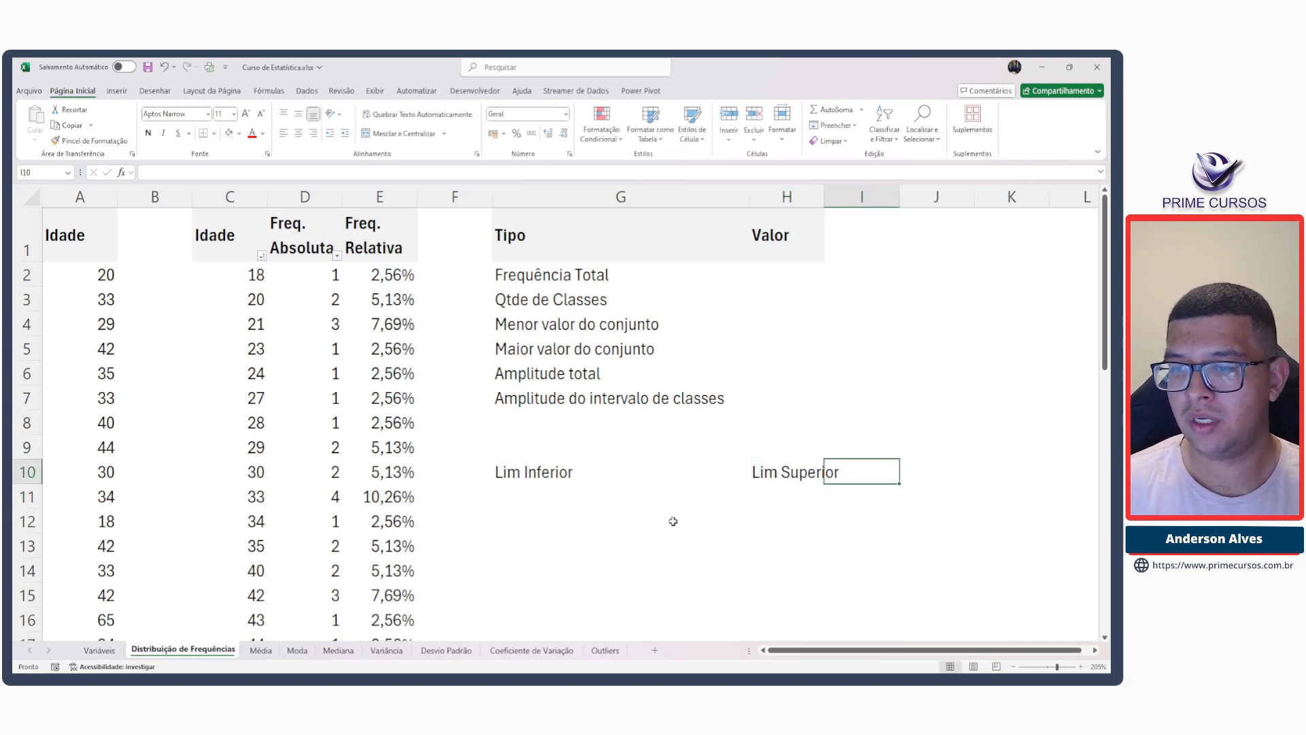
Enter the header "Freq. Abs" in I10.
text(Fer)
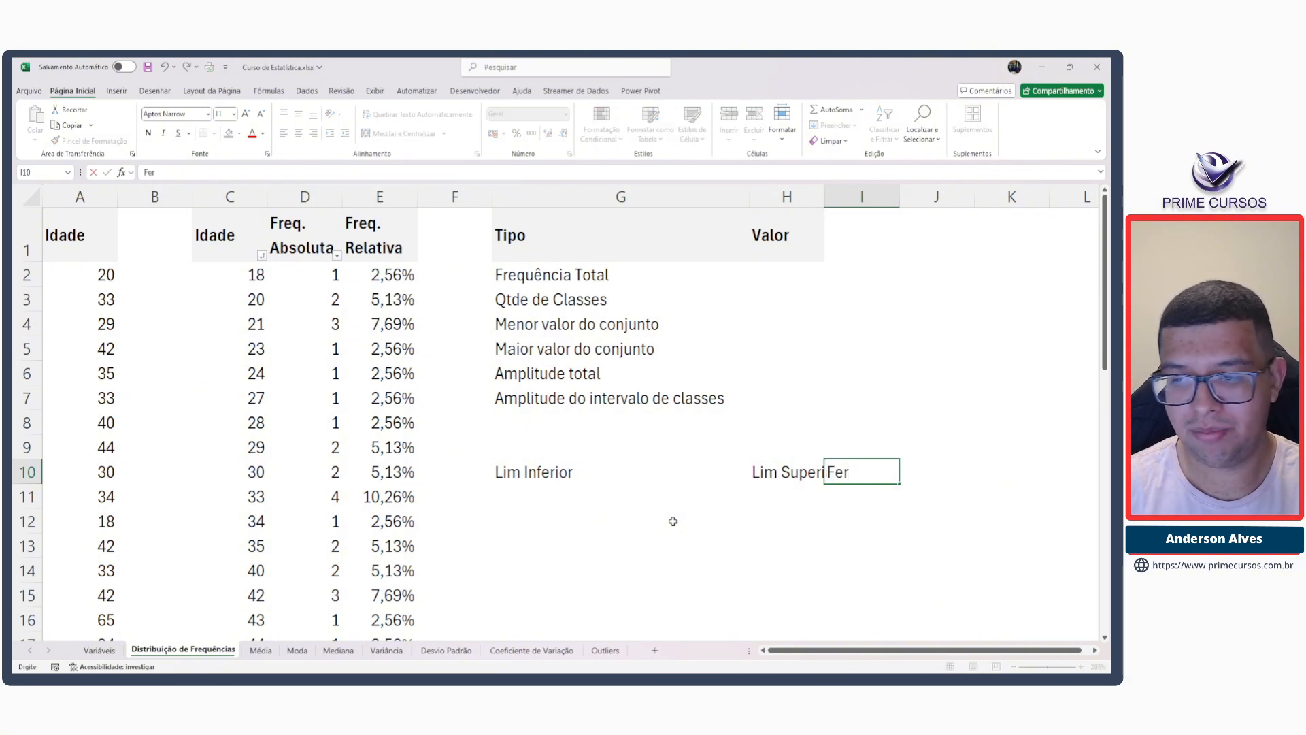
key(BackSpace)
key(BackSpace)
text(eq)
key(BackSpace)
key(BackSpace)
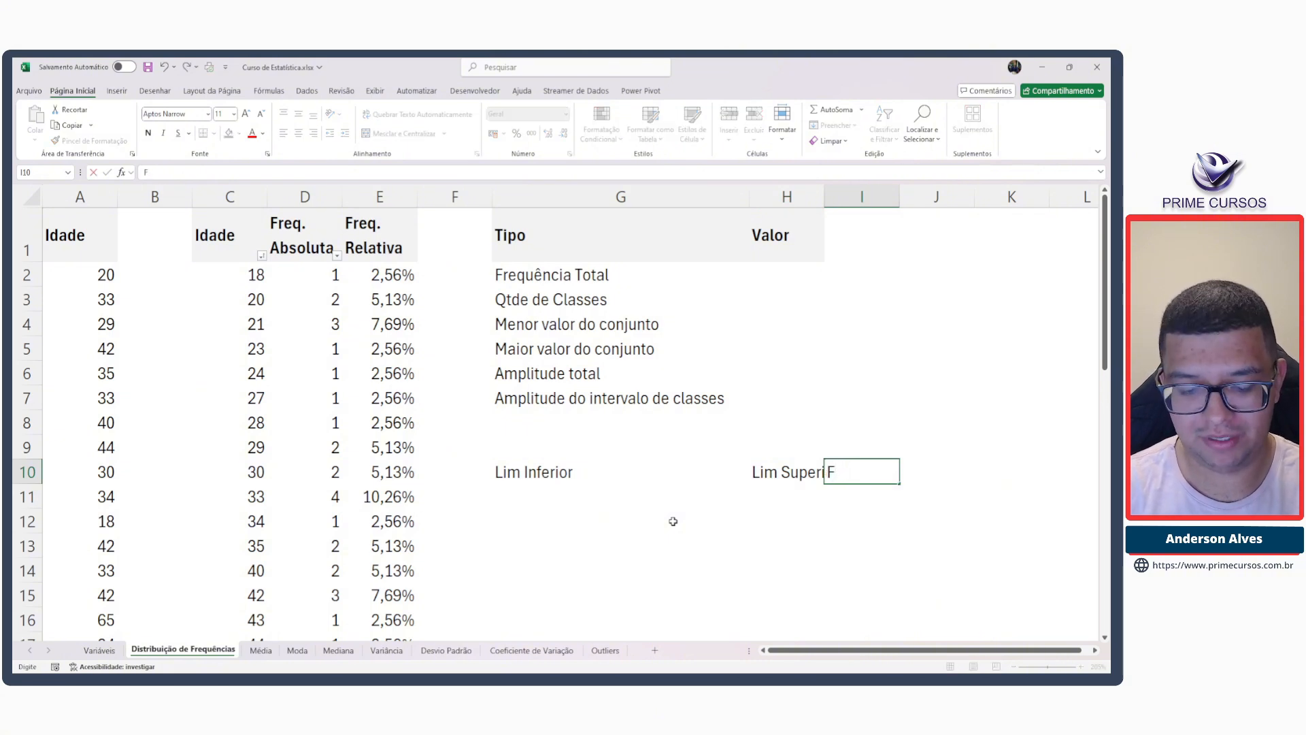
text(req.)
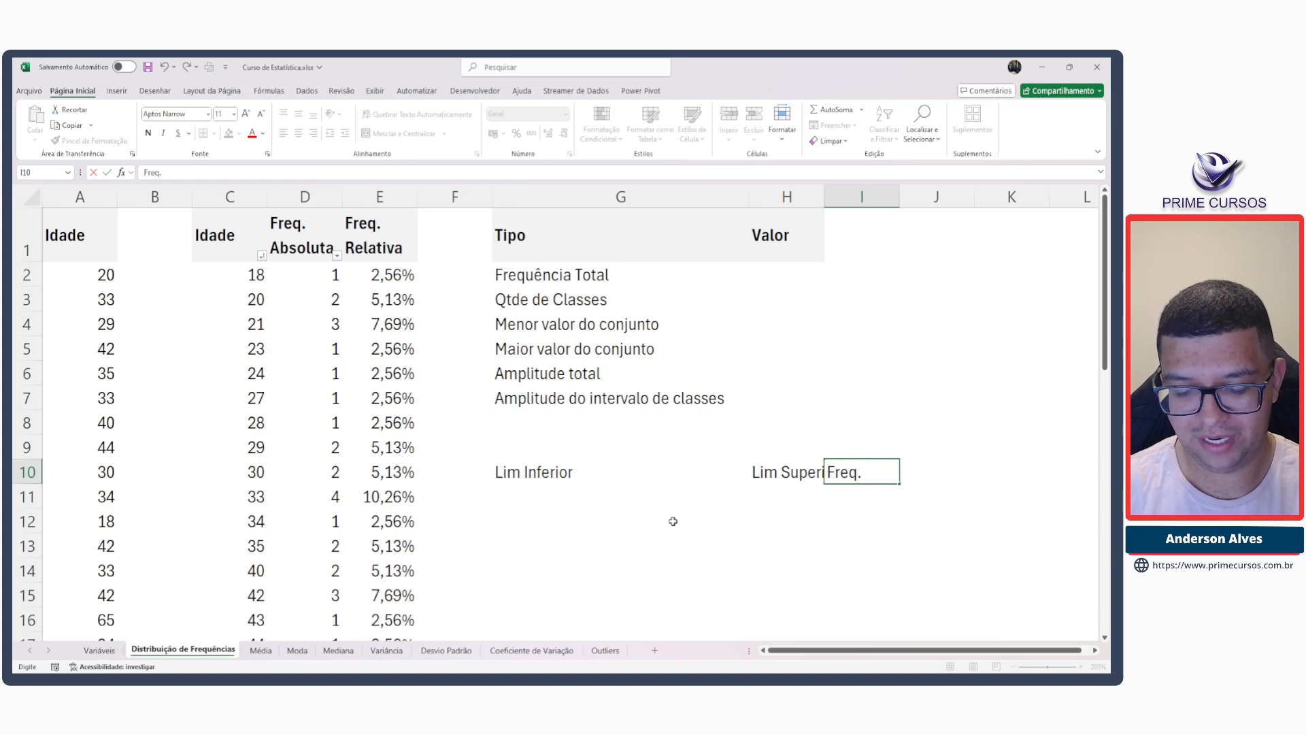
text( Abs)
key(Return)
Fill the first example class in row 11 with lower limit 18, upper limit 22 and absolute frequency 7.
key(Left)
key(Left)
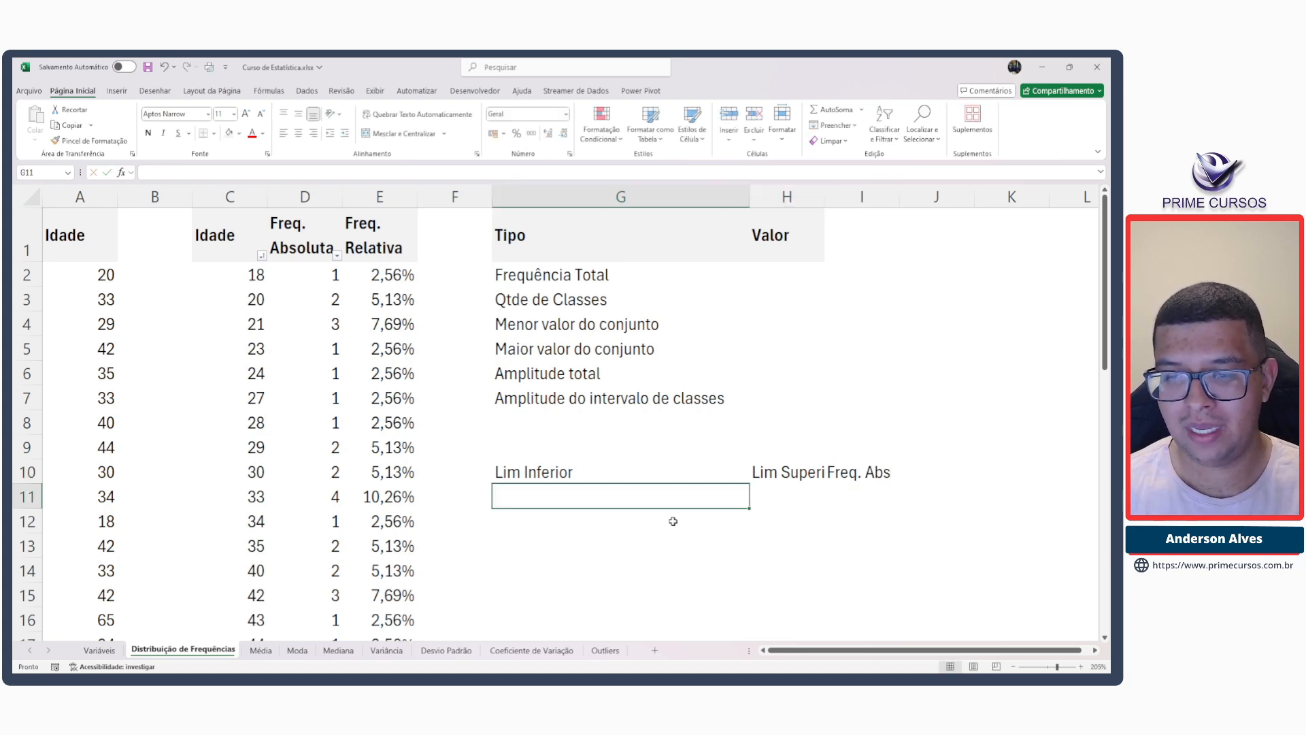
text(18)
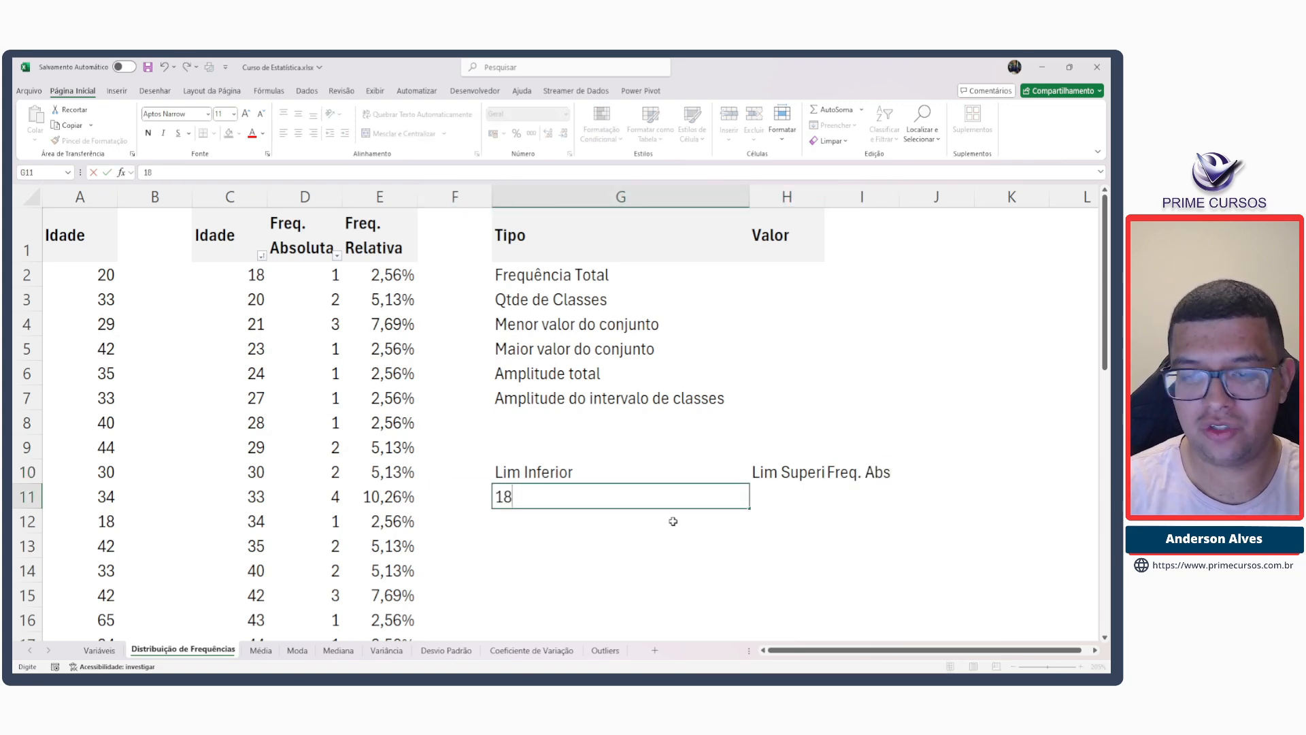
key(Tab)
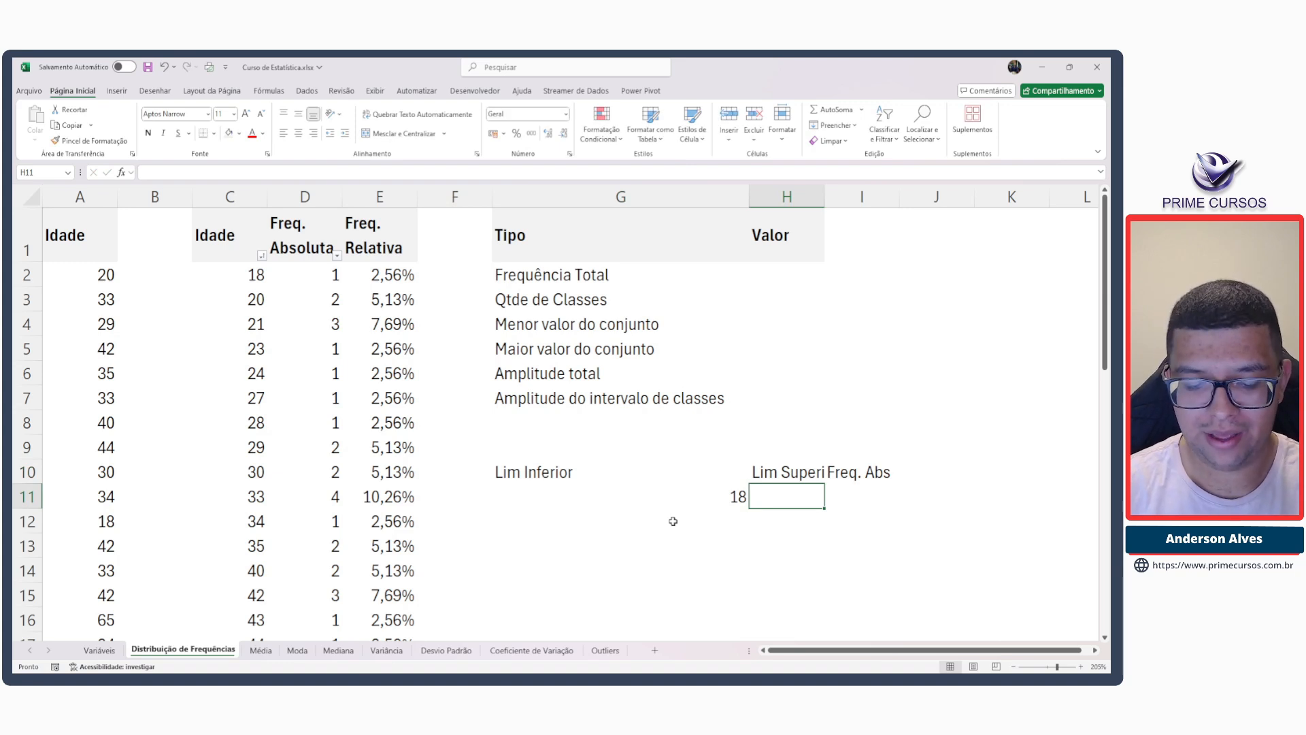
text(22)
key(Tab)
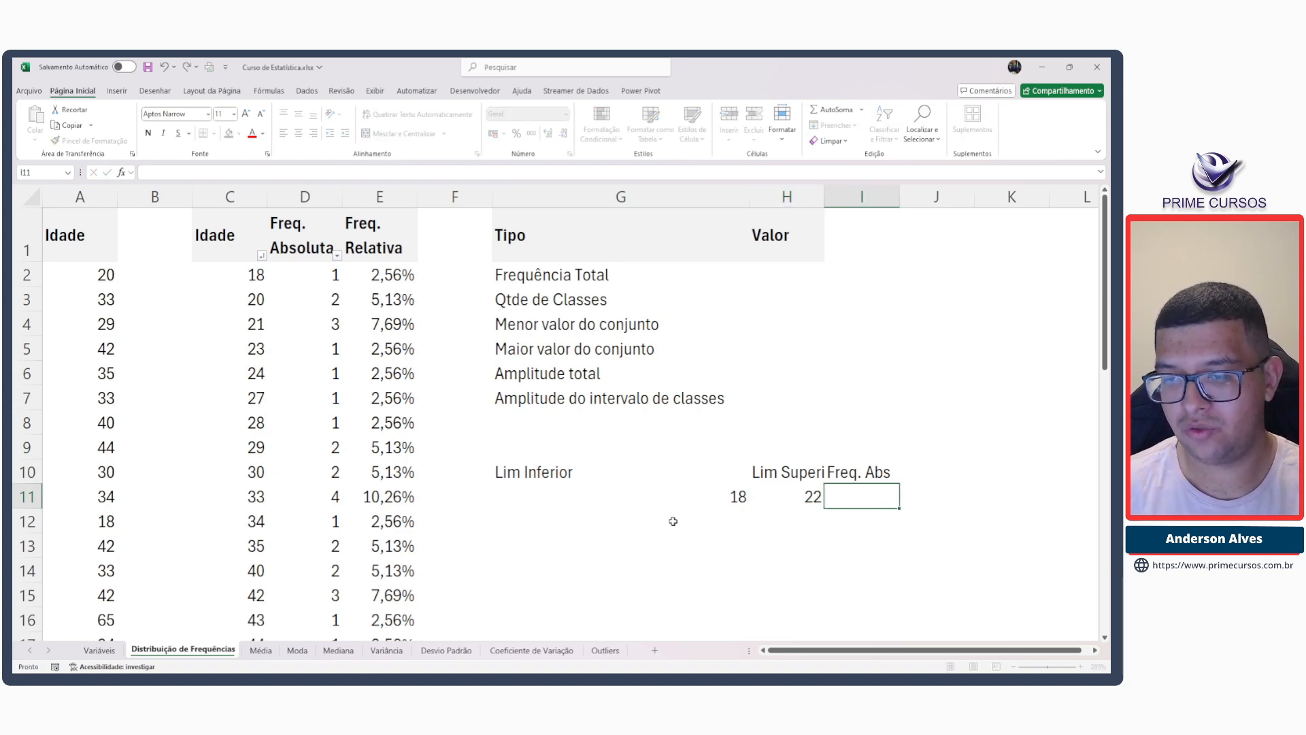
key(Left)
key(Left)
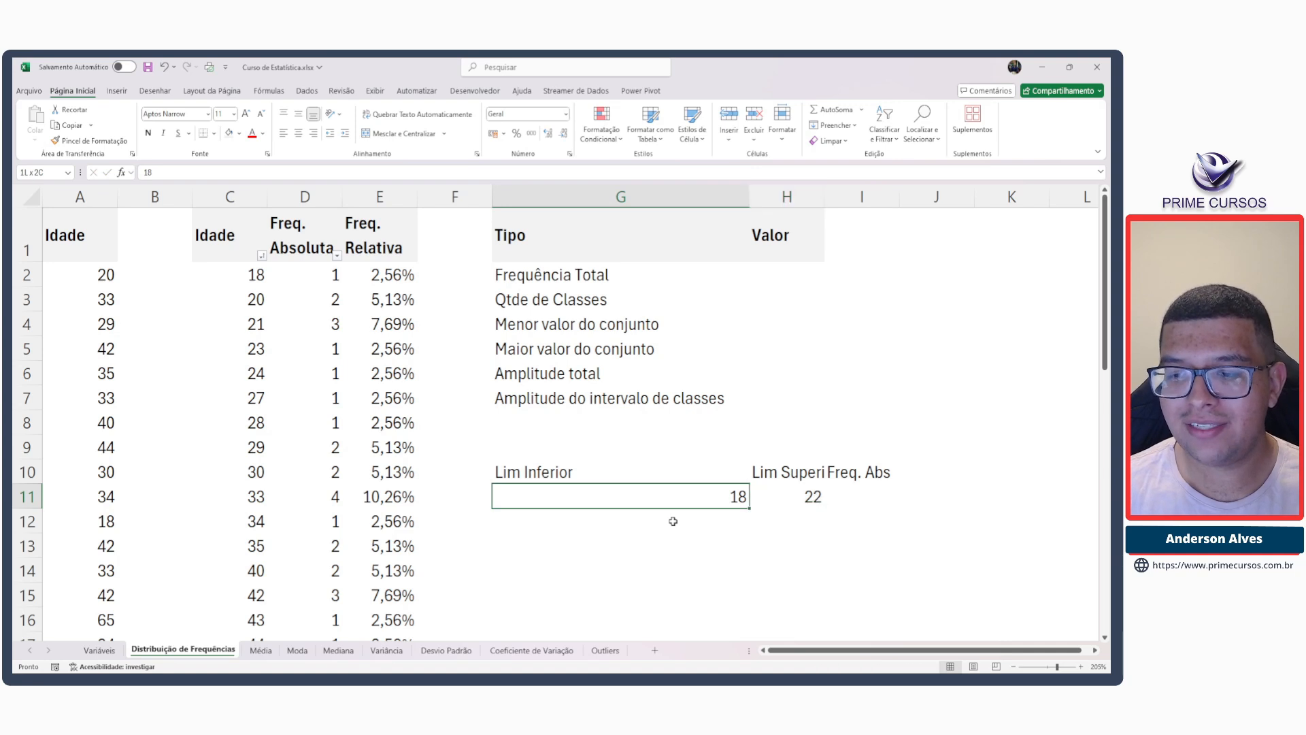
key(shift+Right)
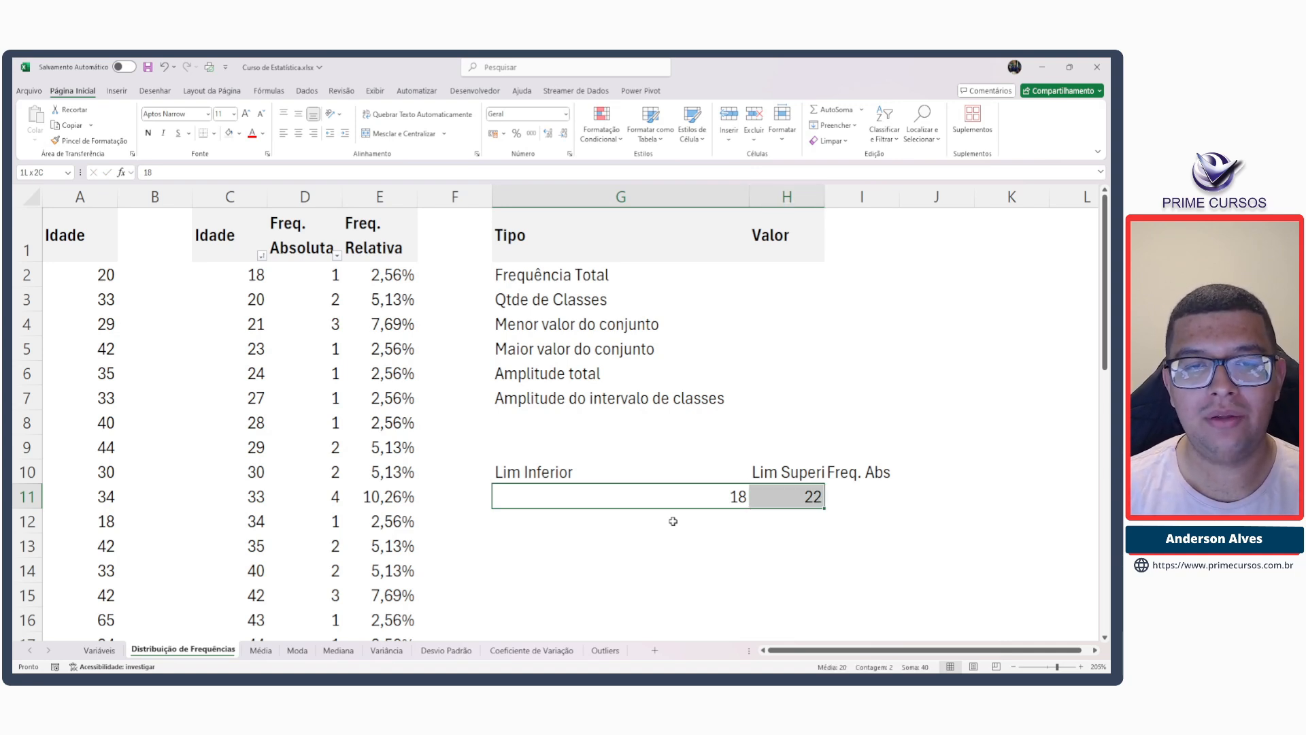
key(Right)
key(Right)
key(Return)
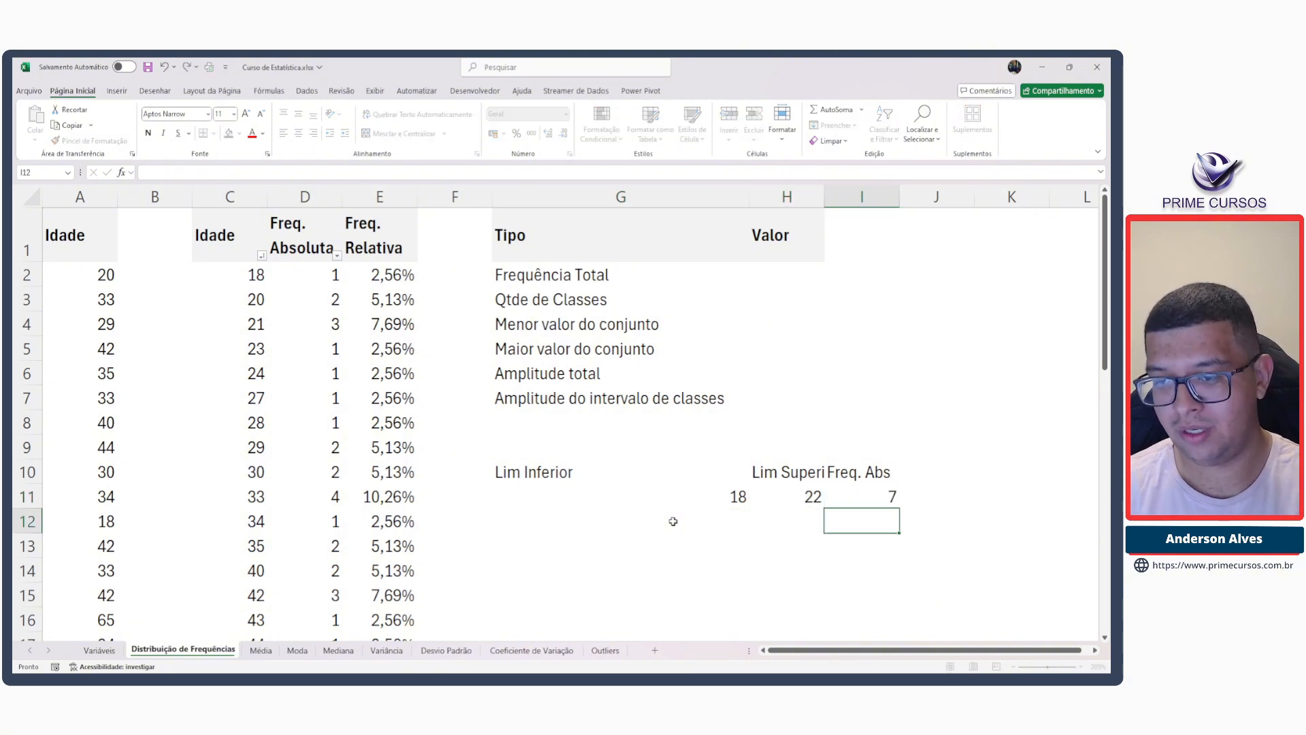
Enter the second example class in row 12 with lower limit 23 and upper limit 27.
click(673, 521)
text(23)
key(Tab)
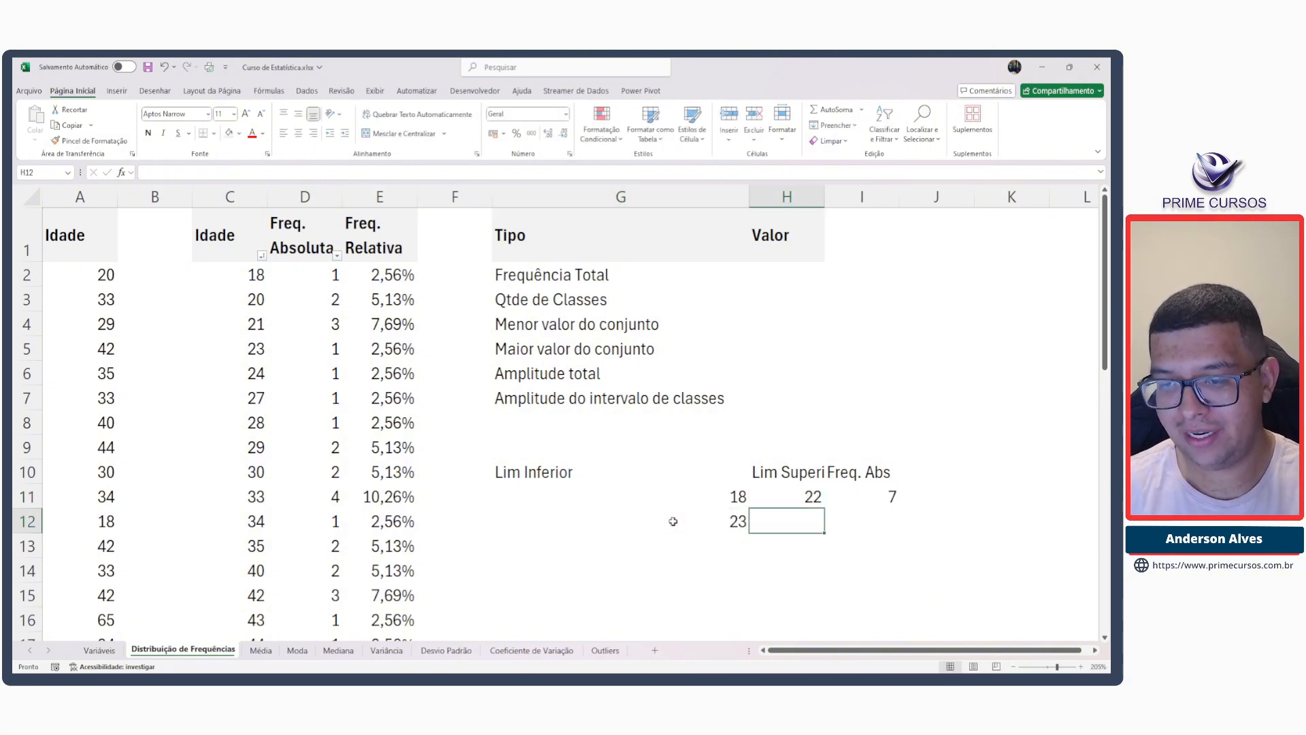
text(27)
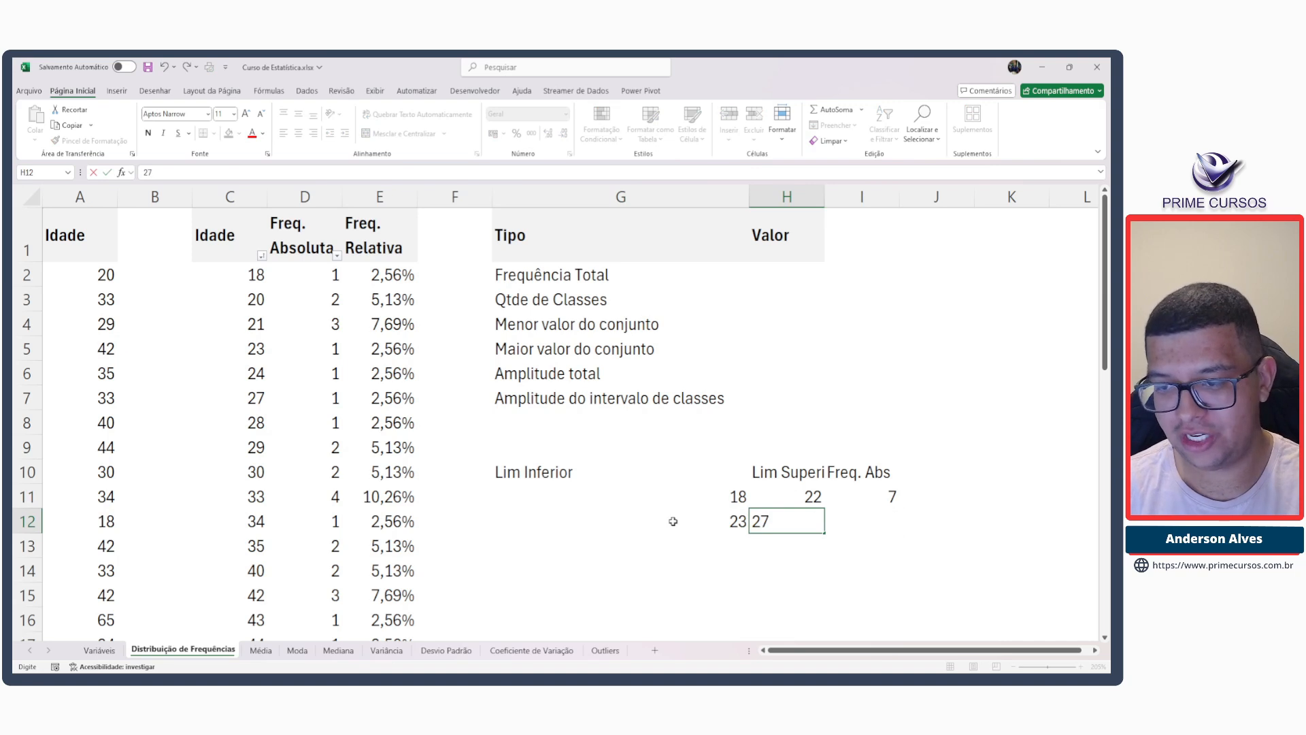
key(Tab)
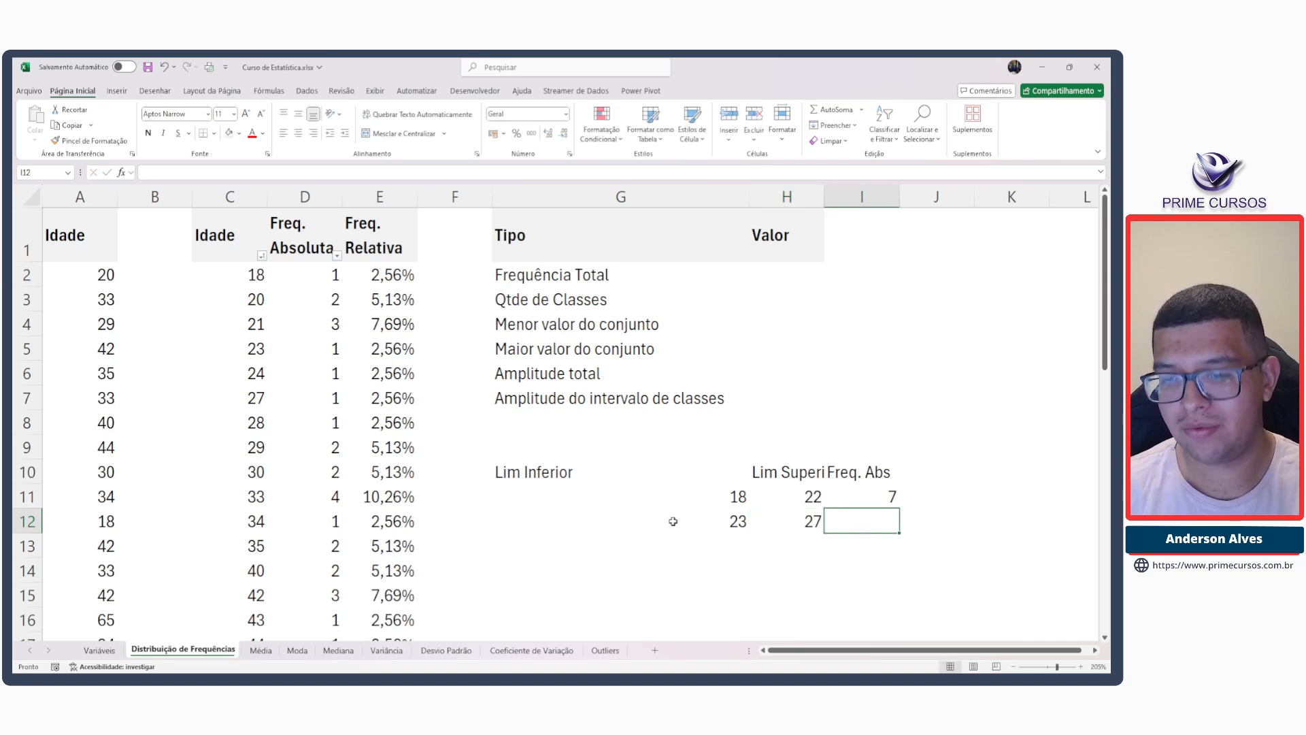
Examine the example class table in G10:I12, comparing the lower and upper limits of each class.
key(Left)
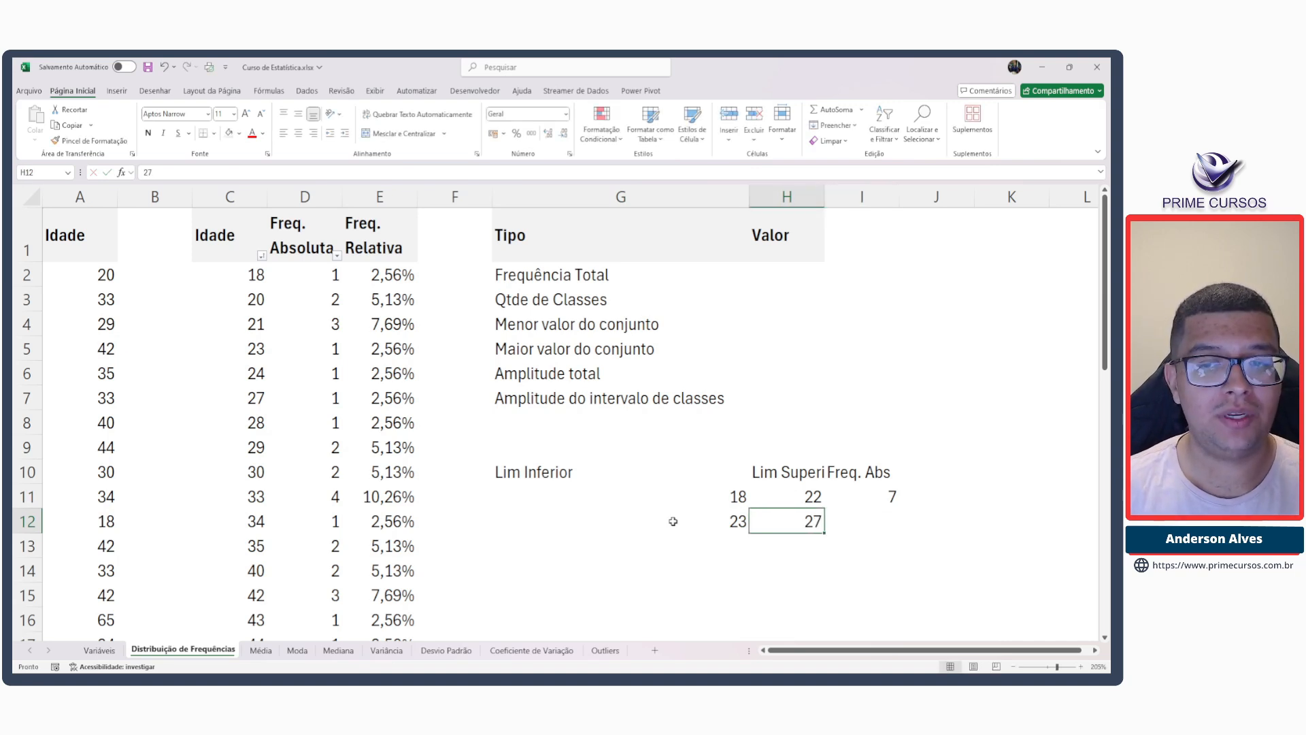
key(Left)
key(Up)
key(Up)
key(shift+Right)
key(shift+Right)
key(shift+Down)
key(shift+Down)
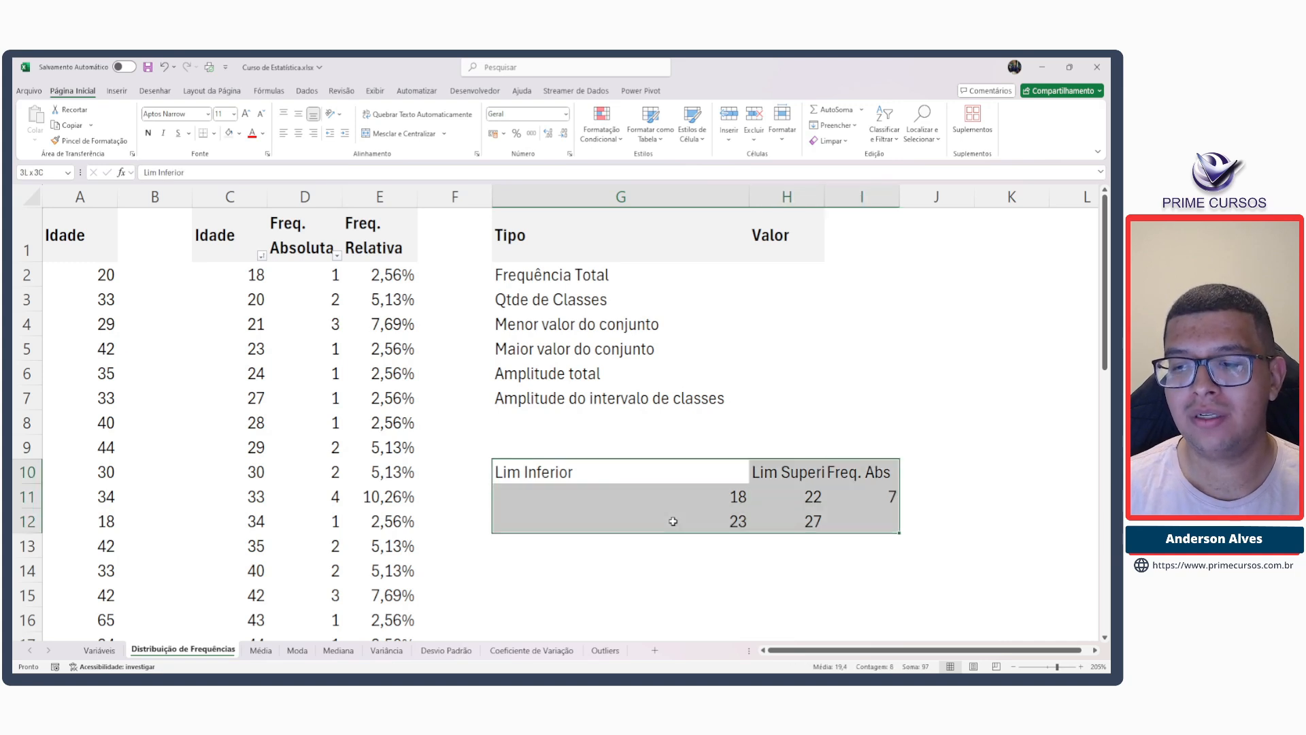
click(711, 501)
click(798, 500)
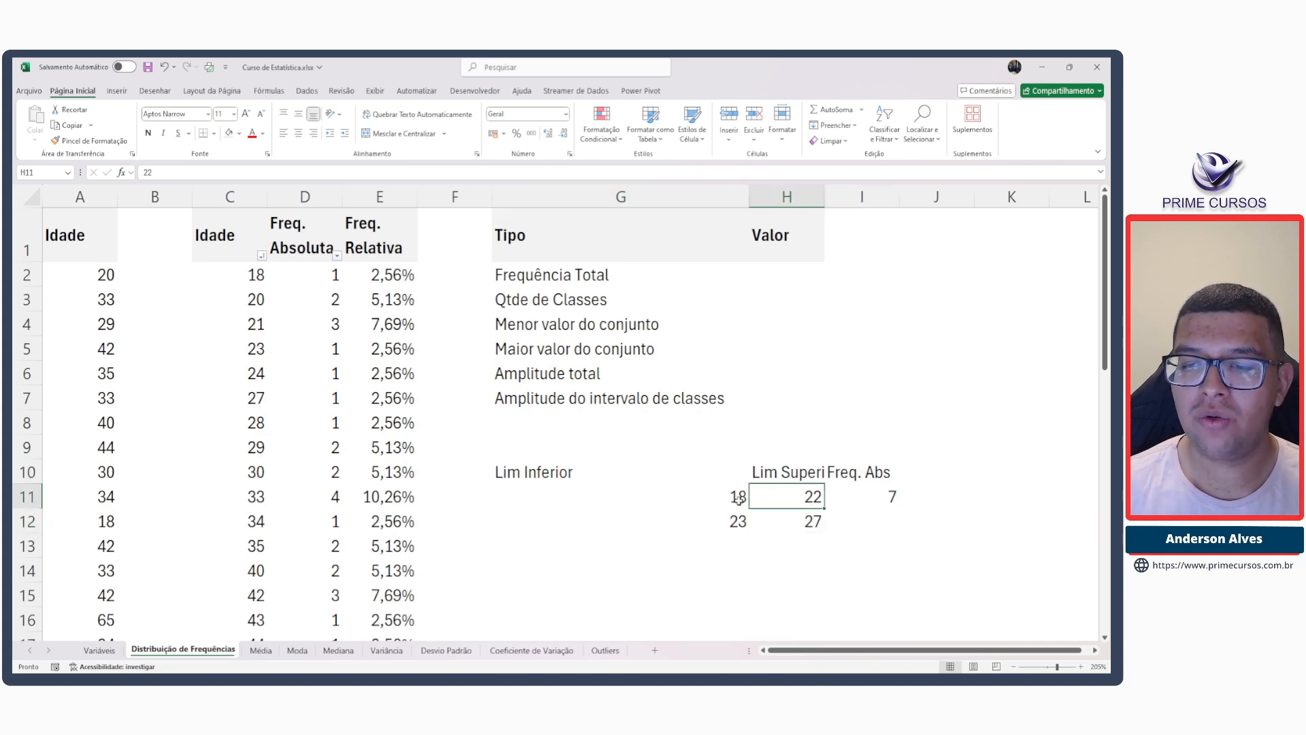
click(732, 500)
click(792, 500)
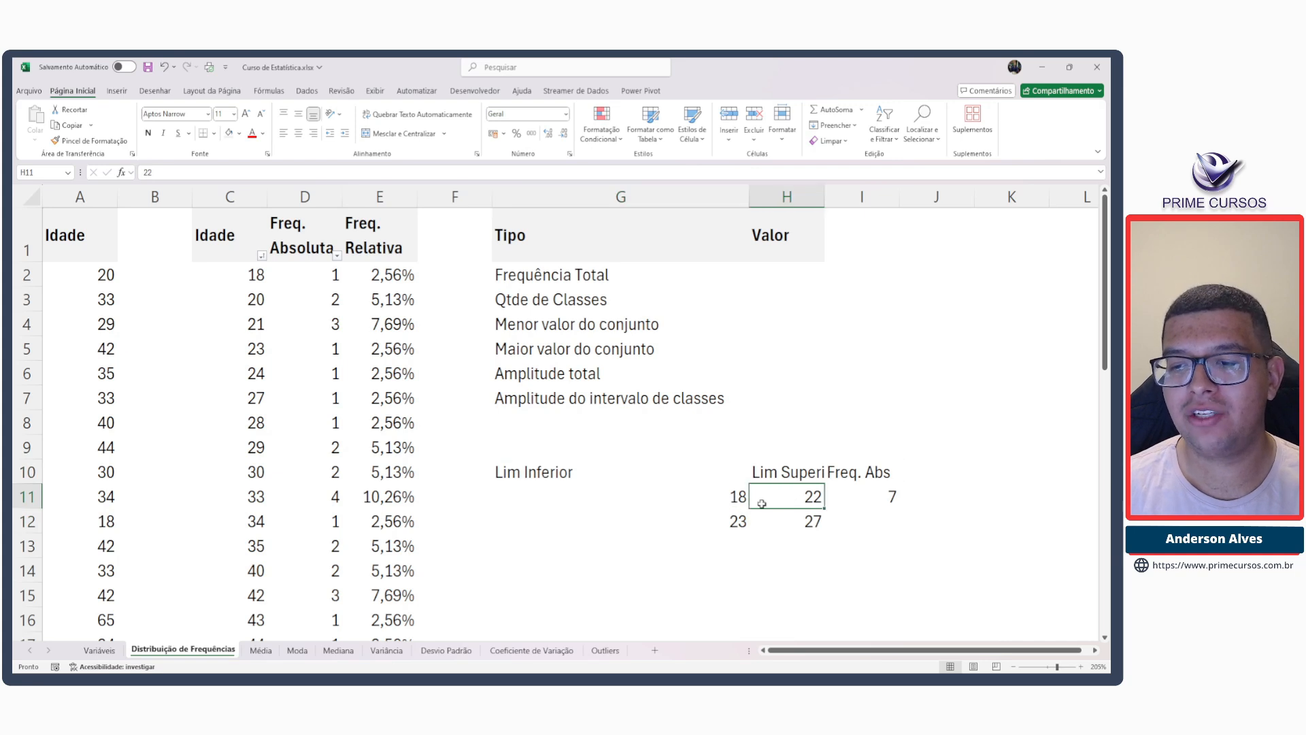
click(739, 520)
click(813, 520)
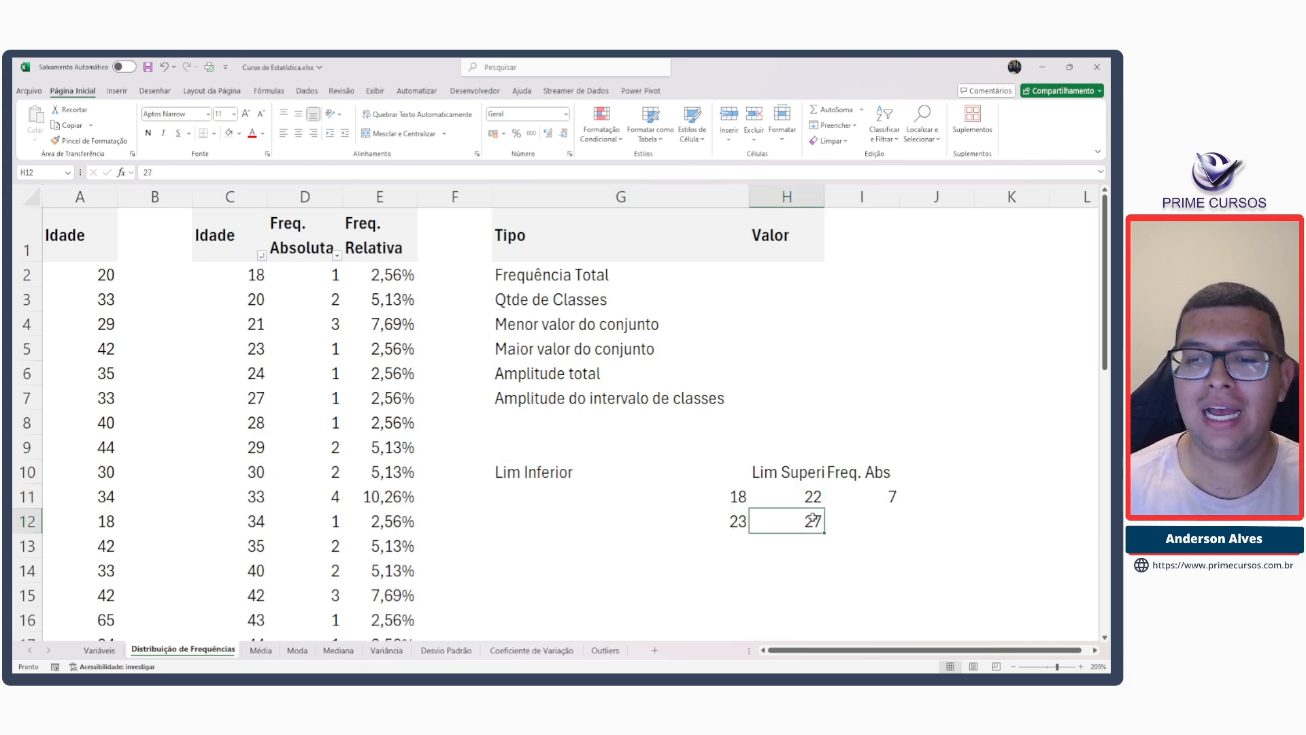
click(697, 541)
click(695, 572)
click(694, 593)
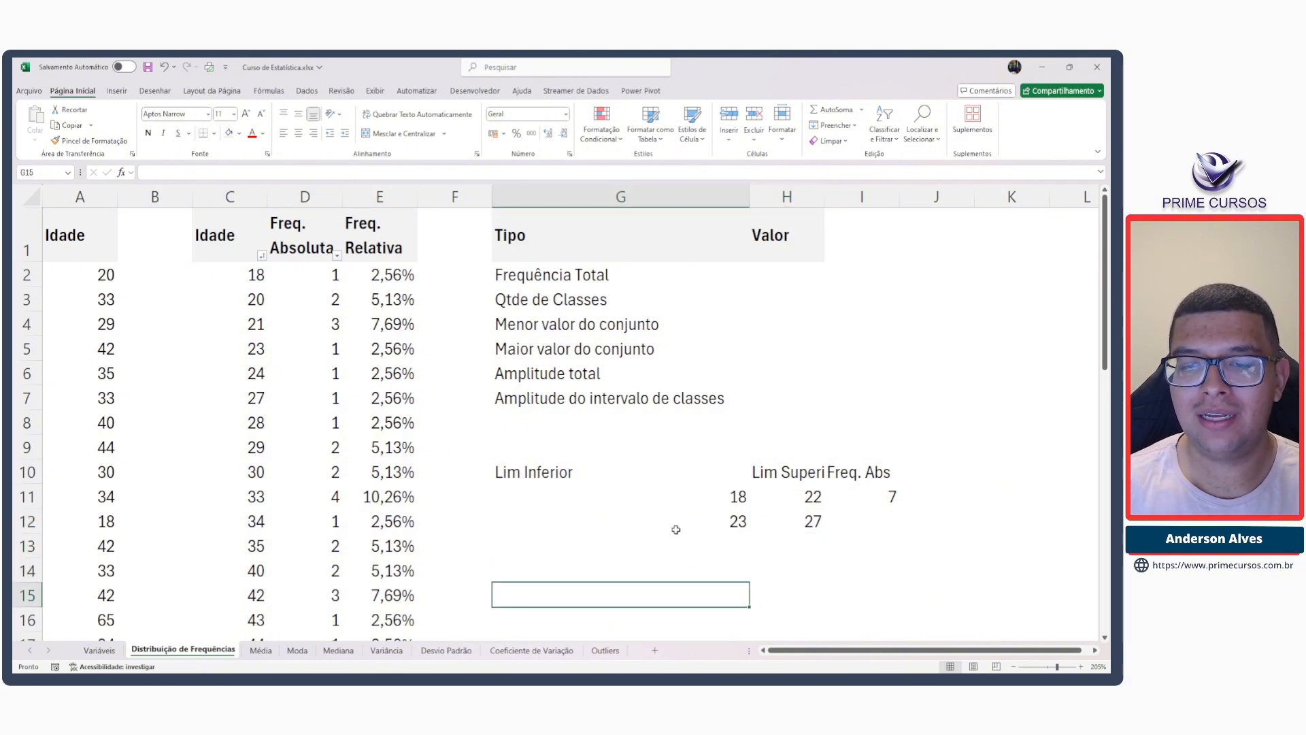
click(676, 529)
scroll(672, 507, down, 1)
click(568, 422)
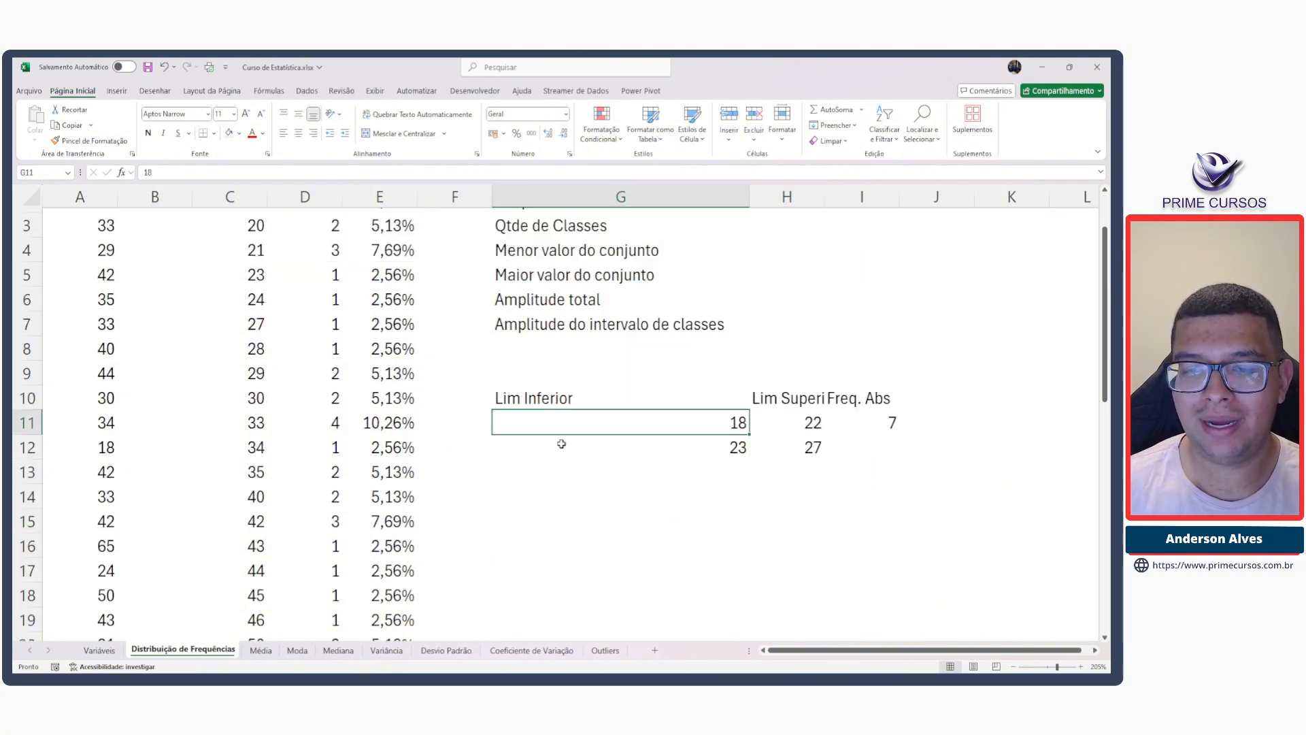
click(562, 443)
Number the example classes 1, 2 and 3 in F11:F13, beside the lower limits.
click(472, 420)
text(1)
click(472, 444)
text(2)
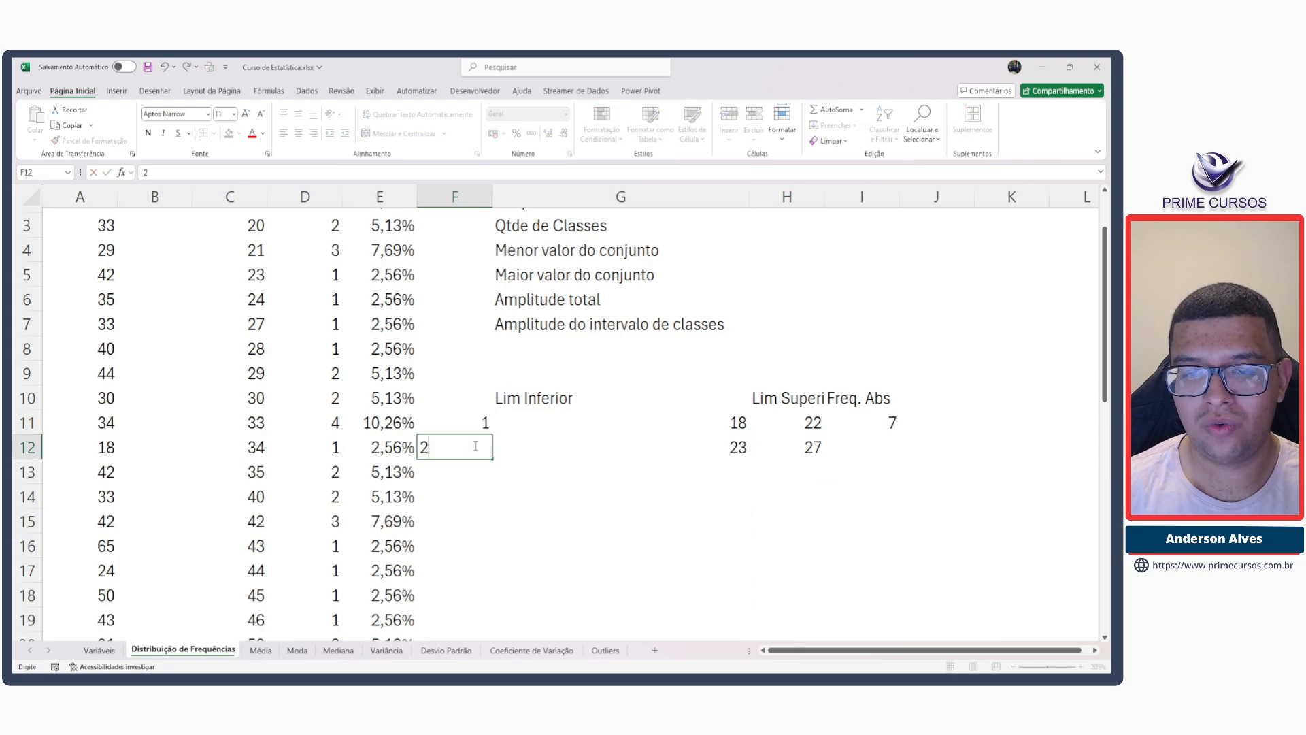
key(Return)
text(3)
key(Return)
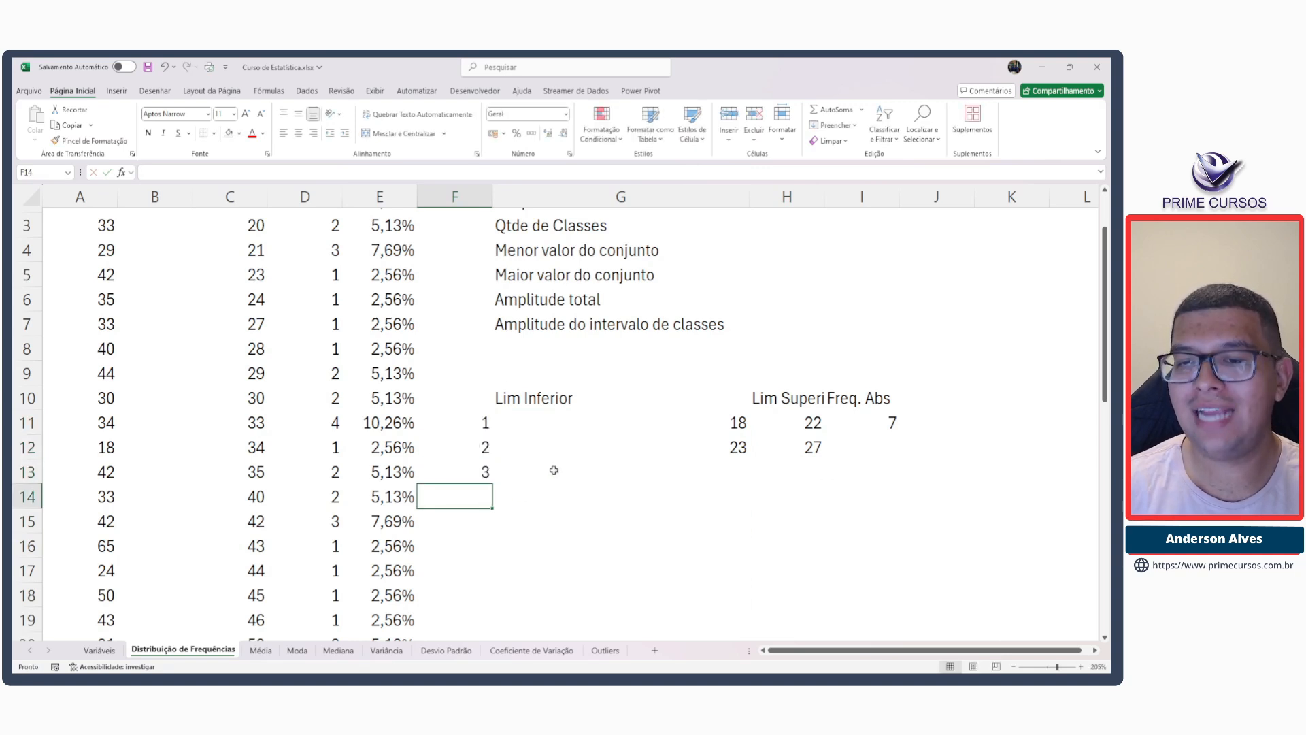
Clear the class numbers in F11:F13 and the whole example class table in G10:I12.
drag(473, 421, 482, 470)
key(Delete)
click(820, 423)
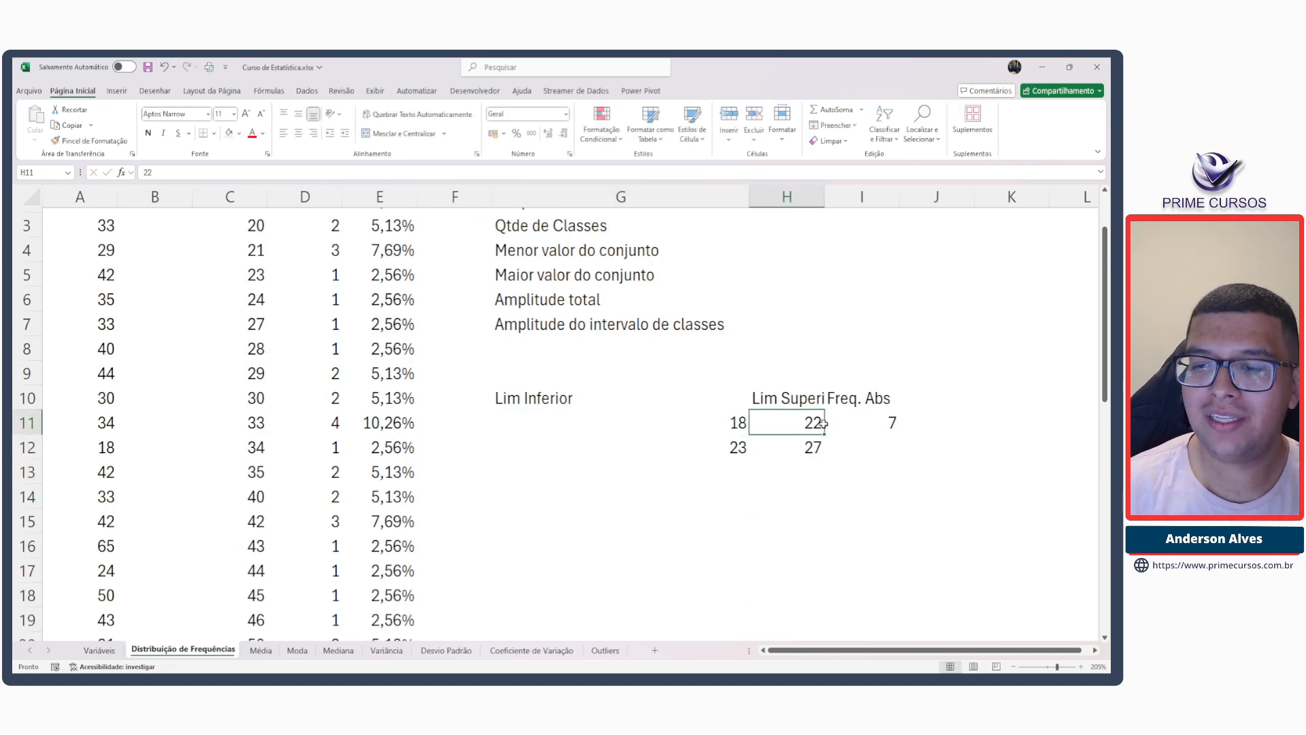
drag(551, 400, 837, 443)
key(Delete)
scroll(782, 436, up, 1)
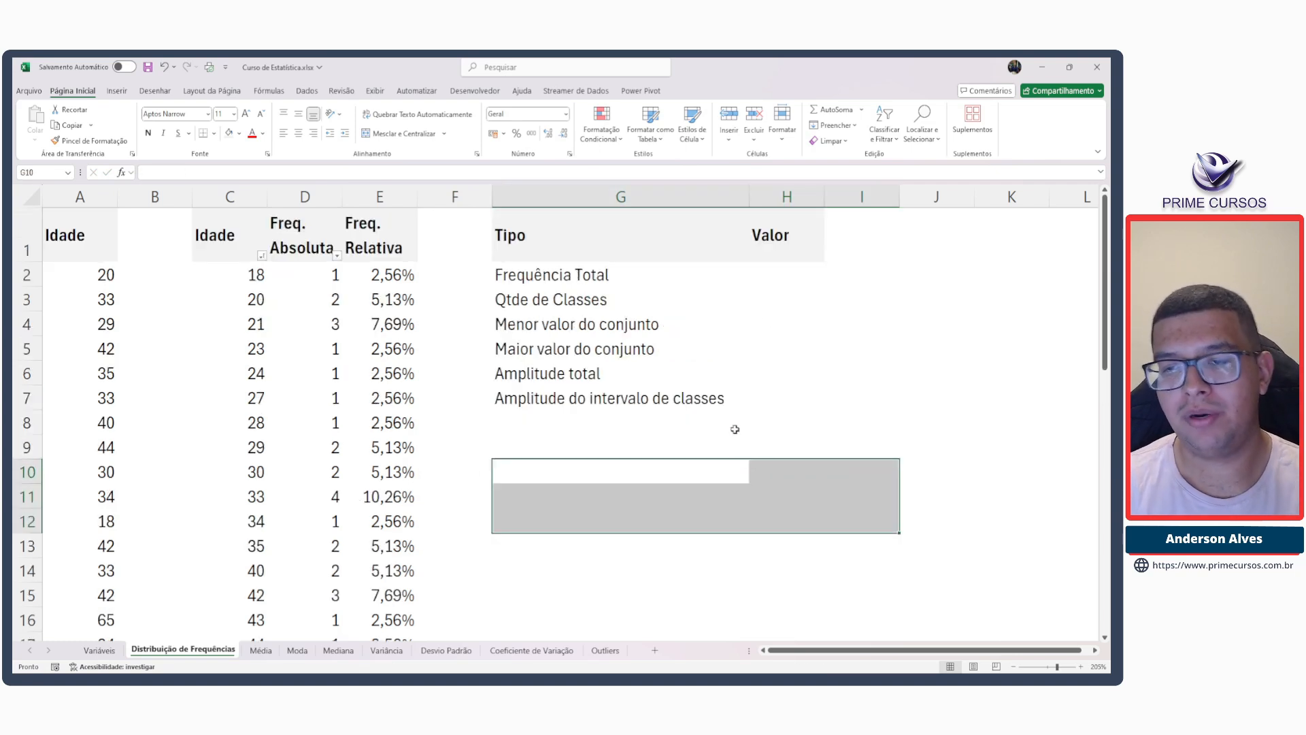
Fill the Frequência Total value in H2 with a reference to the absolute frequency total in D28.
click(782, 274)
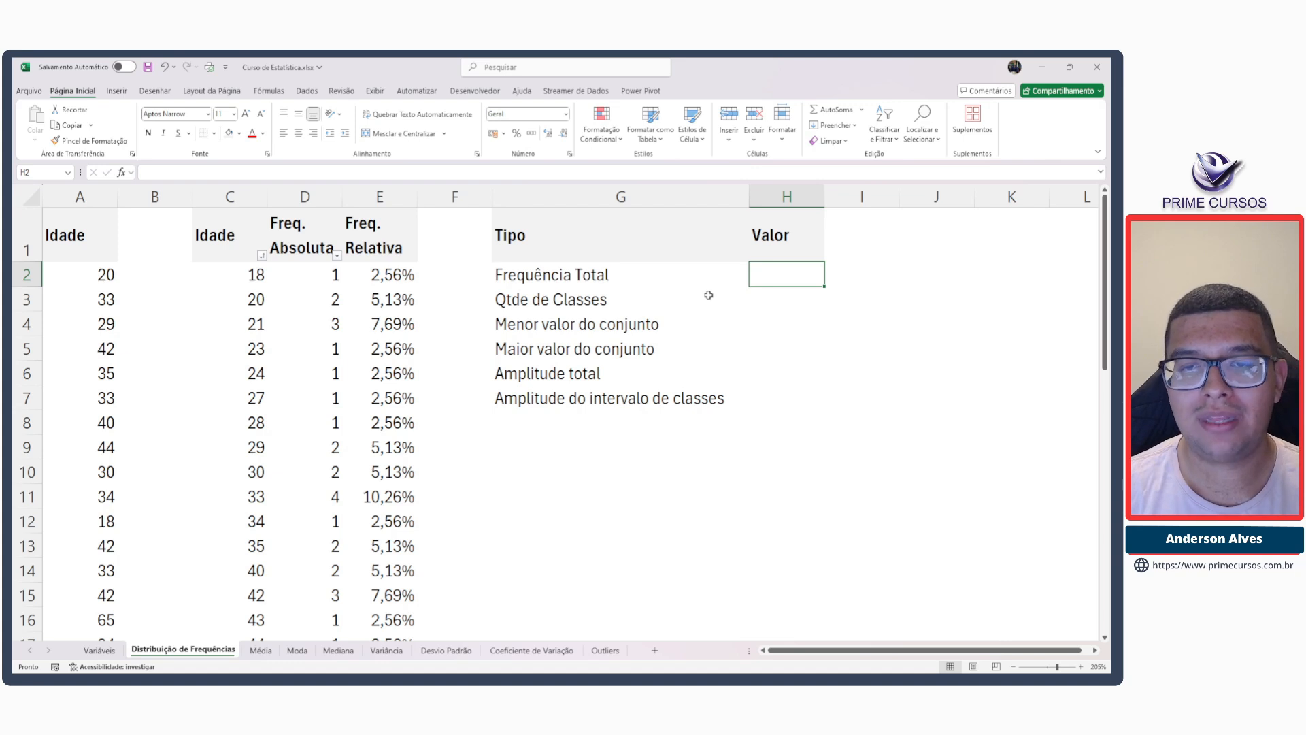
text(=)
scroll(336, 422, down, 6)
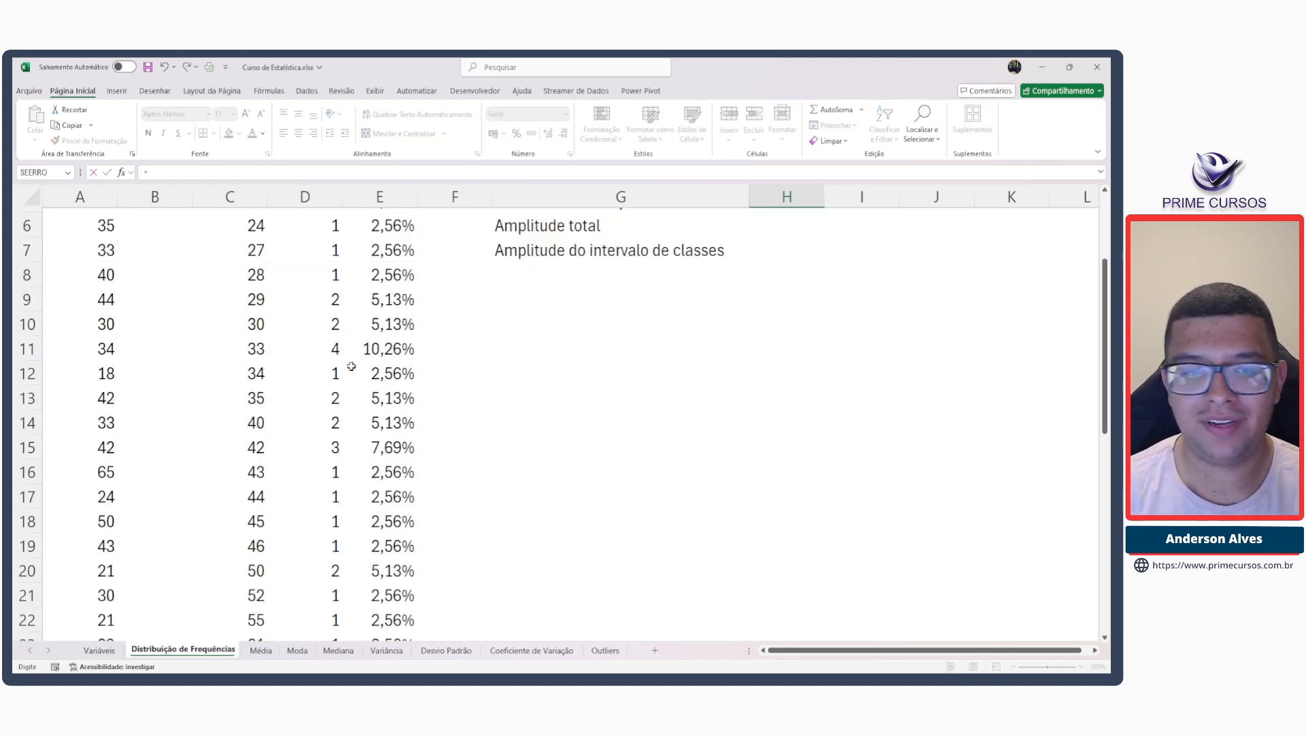
click(325, 471)
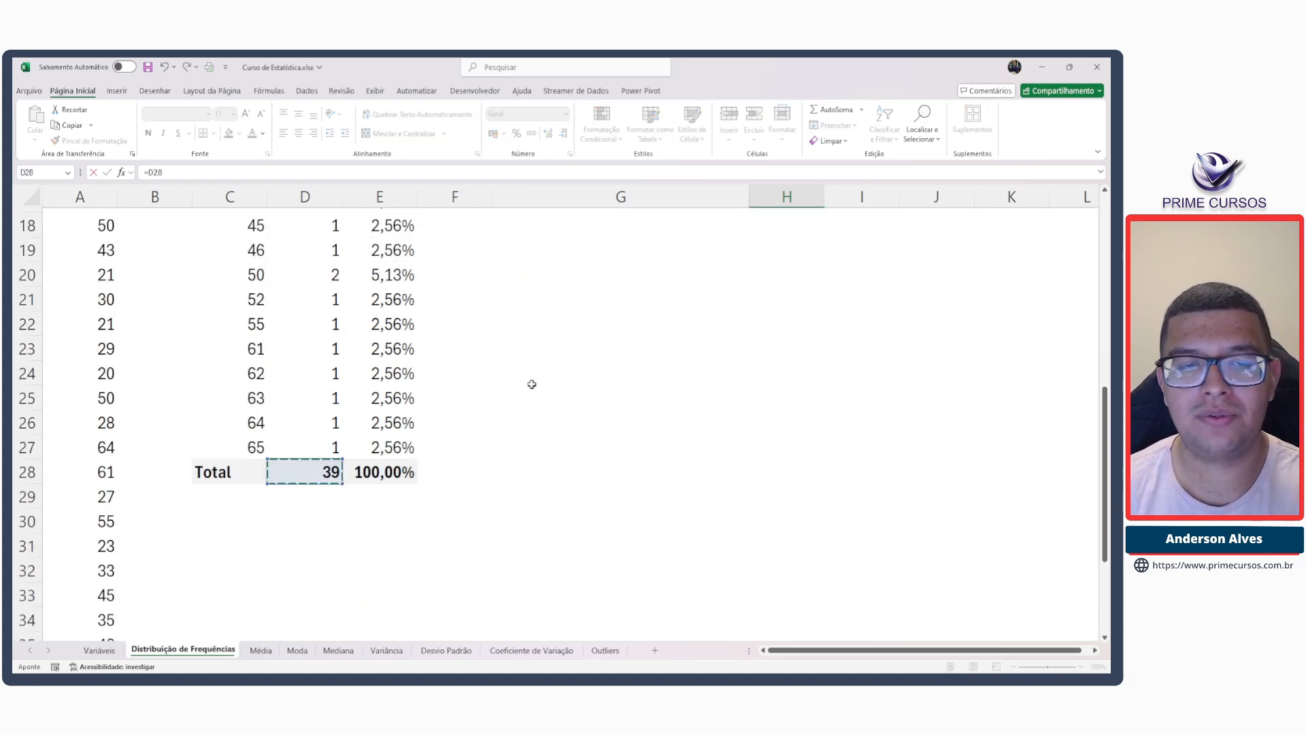
key(Return)
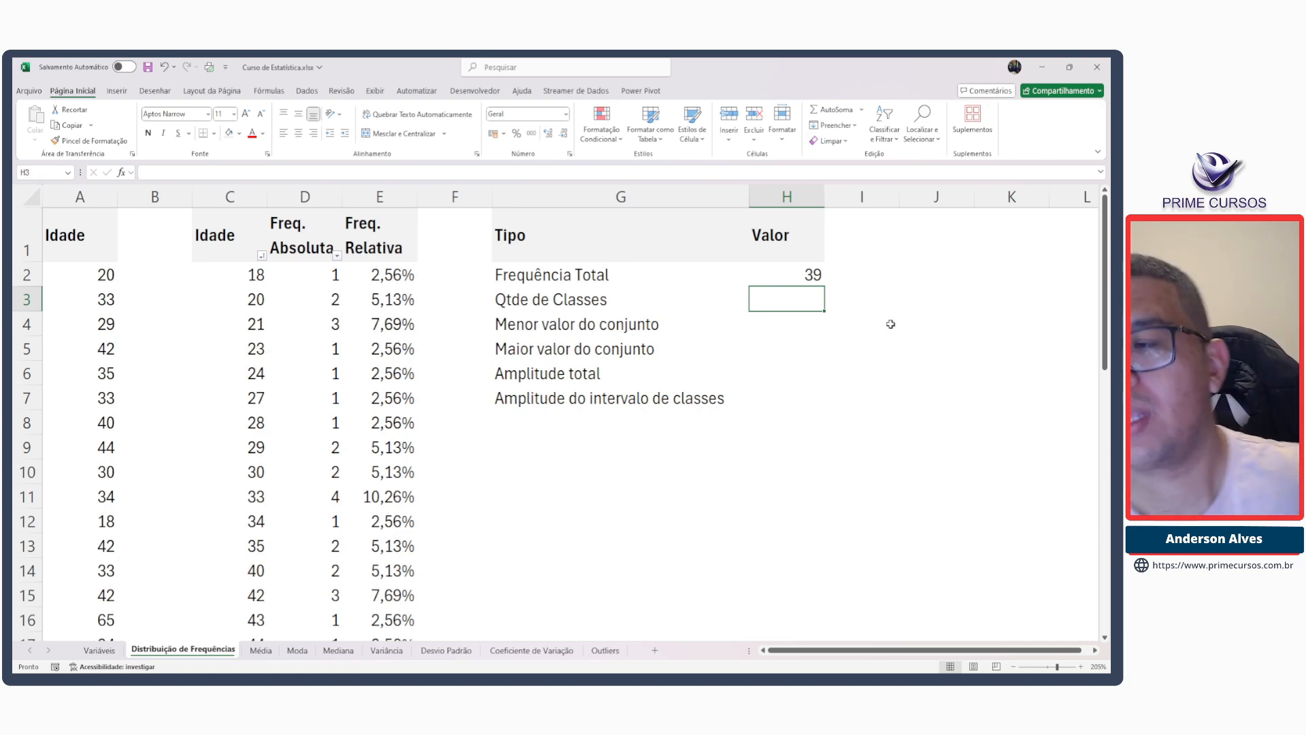
Examine the Idade data in column A and the Frequência Total in H2 as the basis for the number of classes.
key(F2)
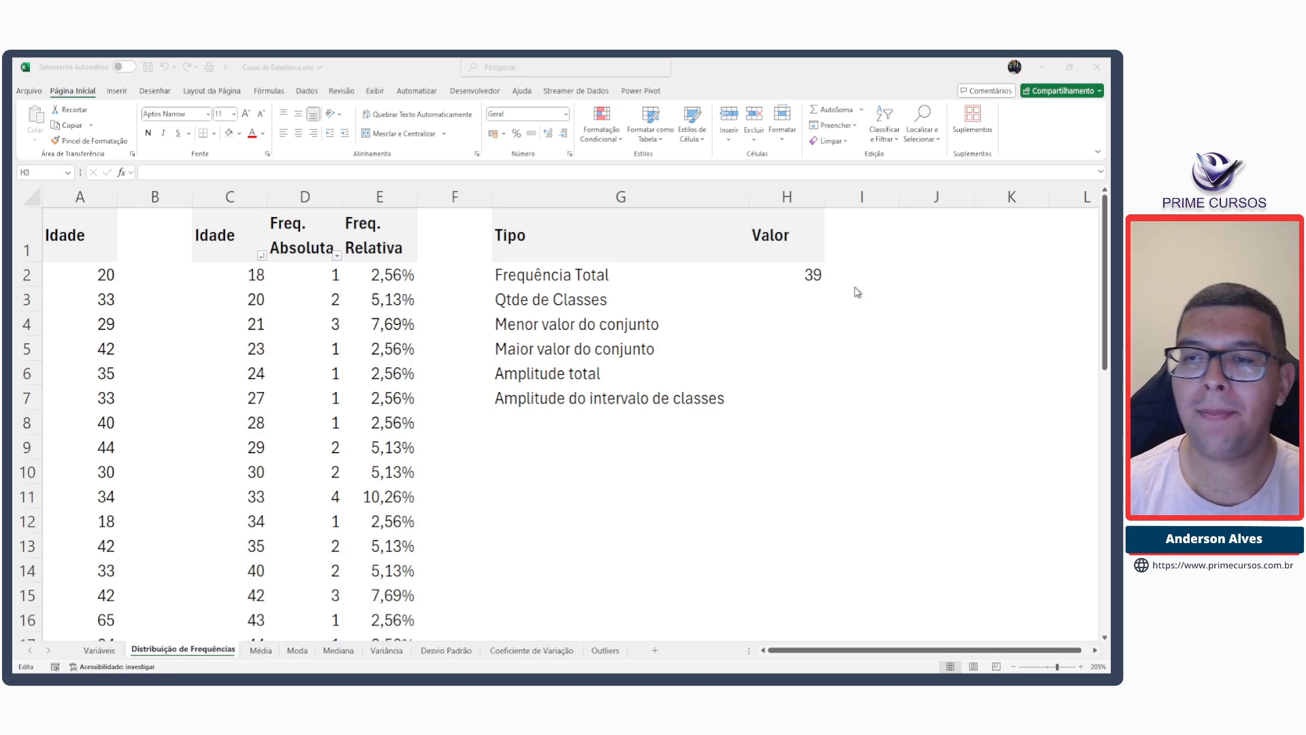
click(805, 296)
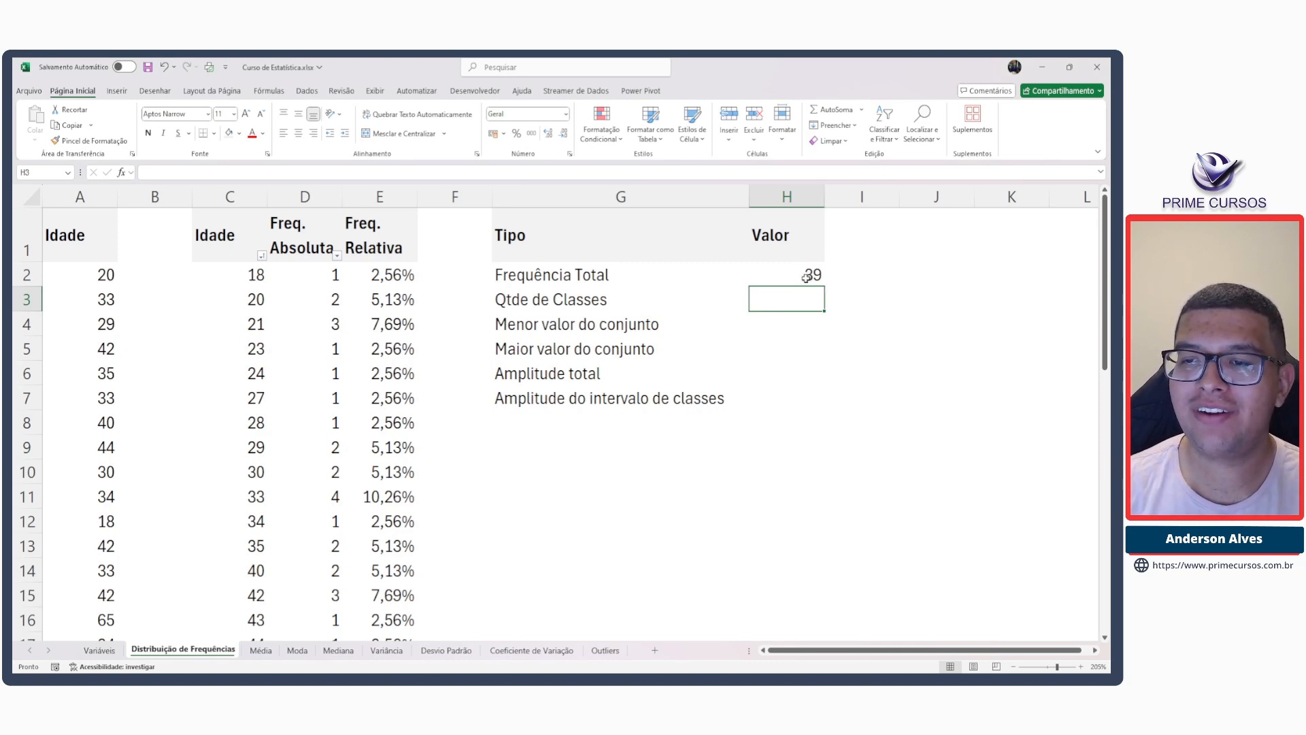
click(804, 279)
click(796, 307)
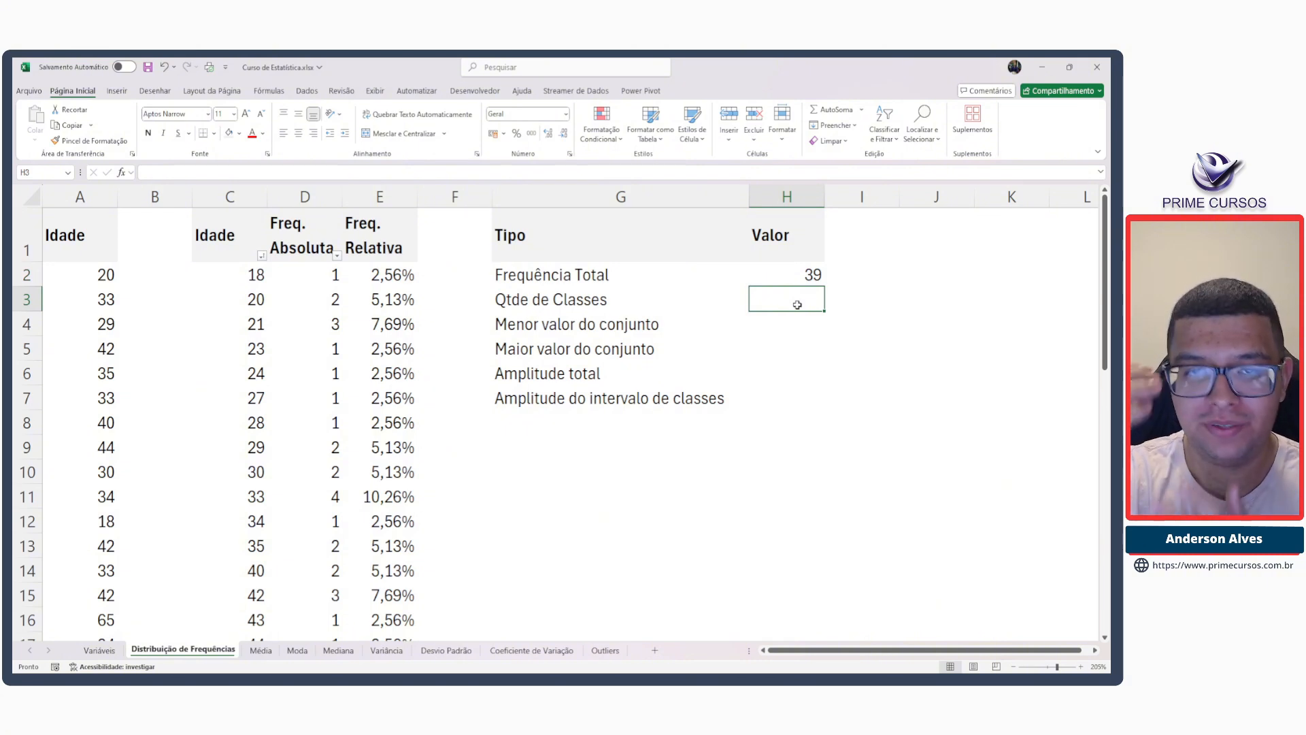
click(101, 262)
key(ctrl+shift+Down)
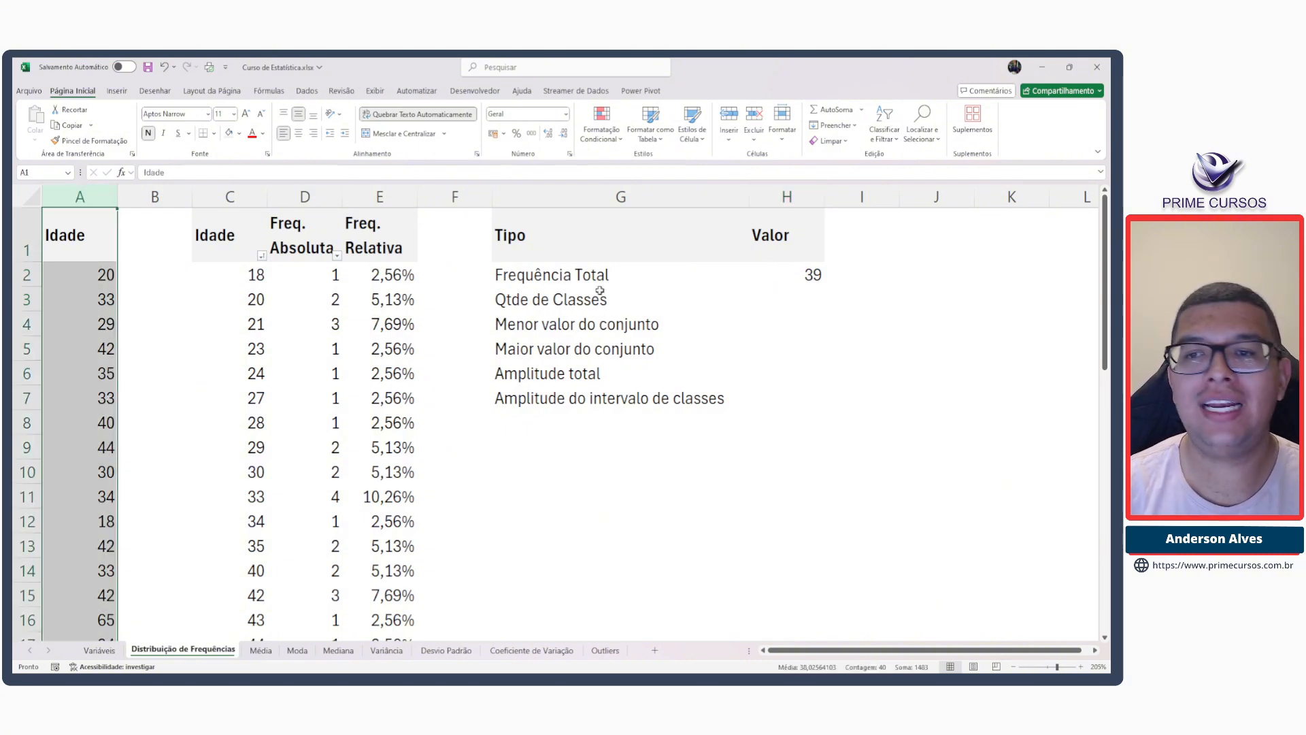
click(809, 272)
click(799, 295)
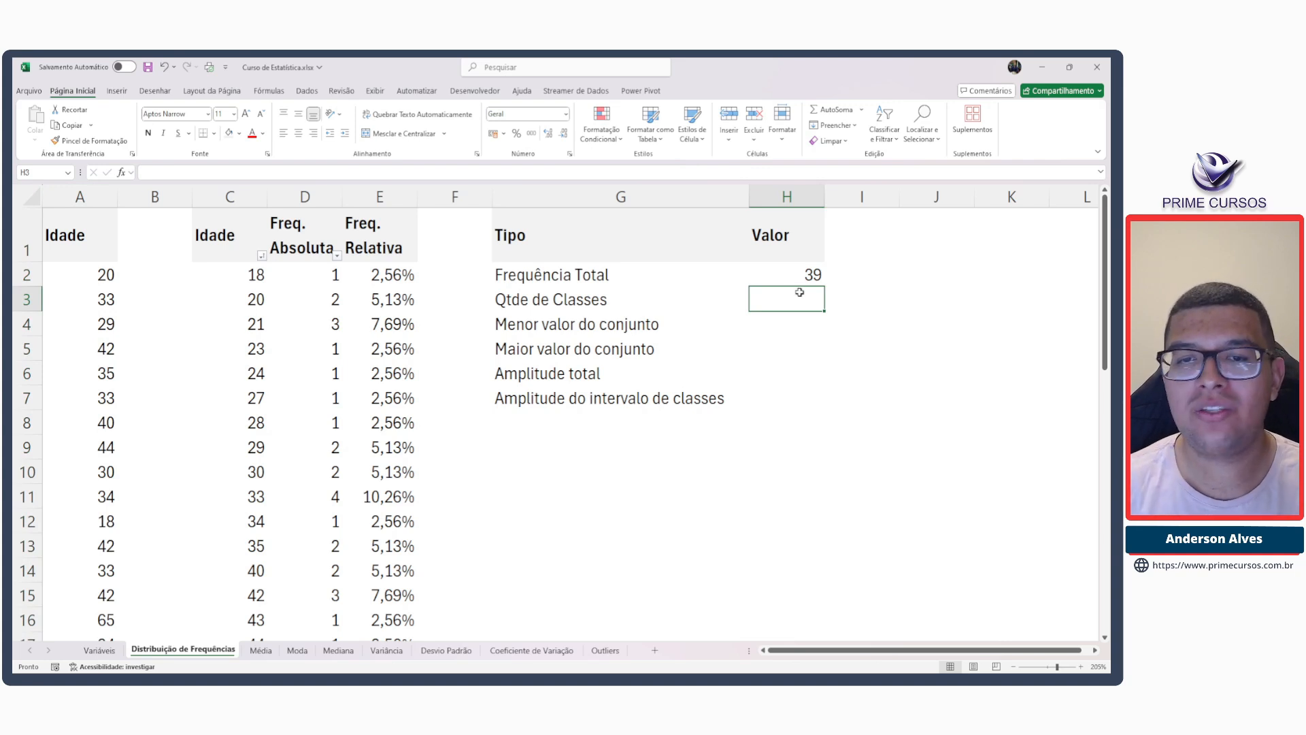
click(804, 275)
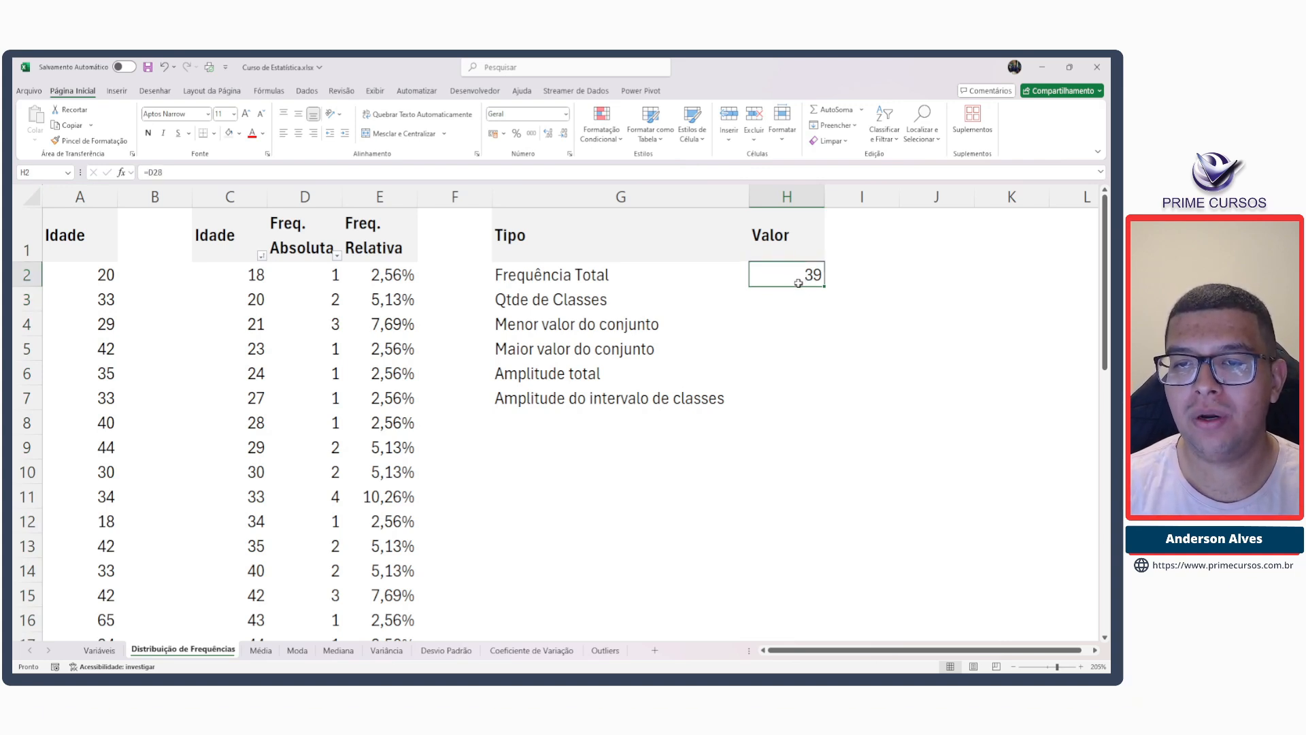
click(796, 294)
key(alt+Tab)
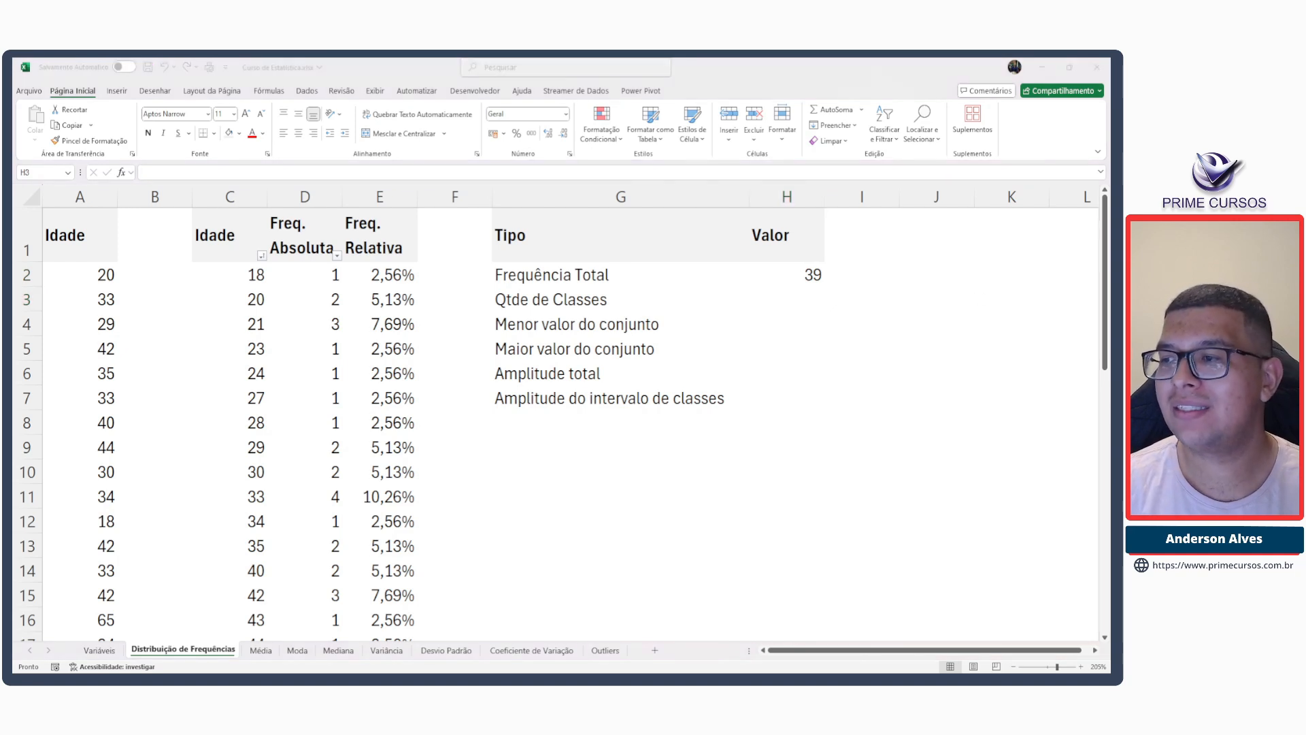
Calculate Qtde de Classes in H3 as the square root of the total frequency with =RAIZ(H2).
click(801, 298)
text(=ra)
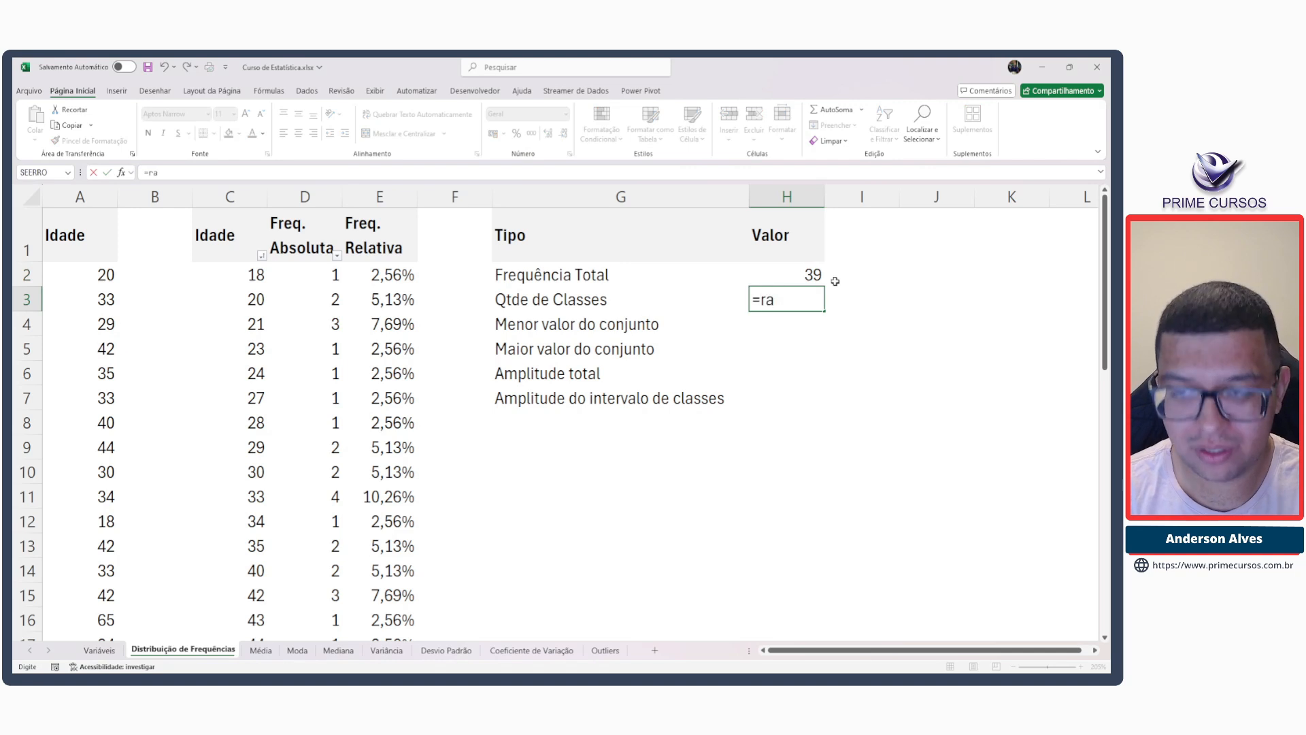
text(iz()
click(807, 280)
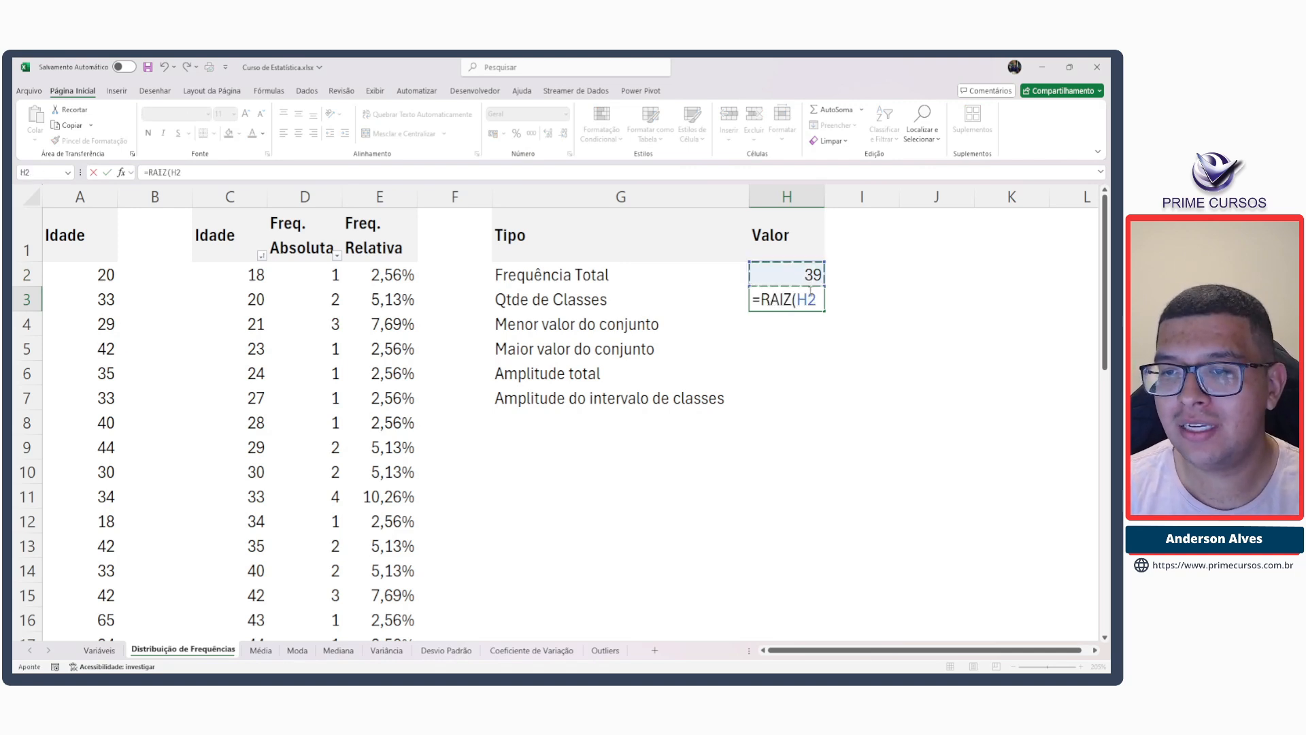
text())
key(ctrl+Return)
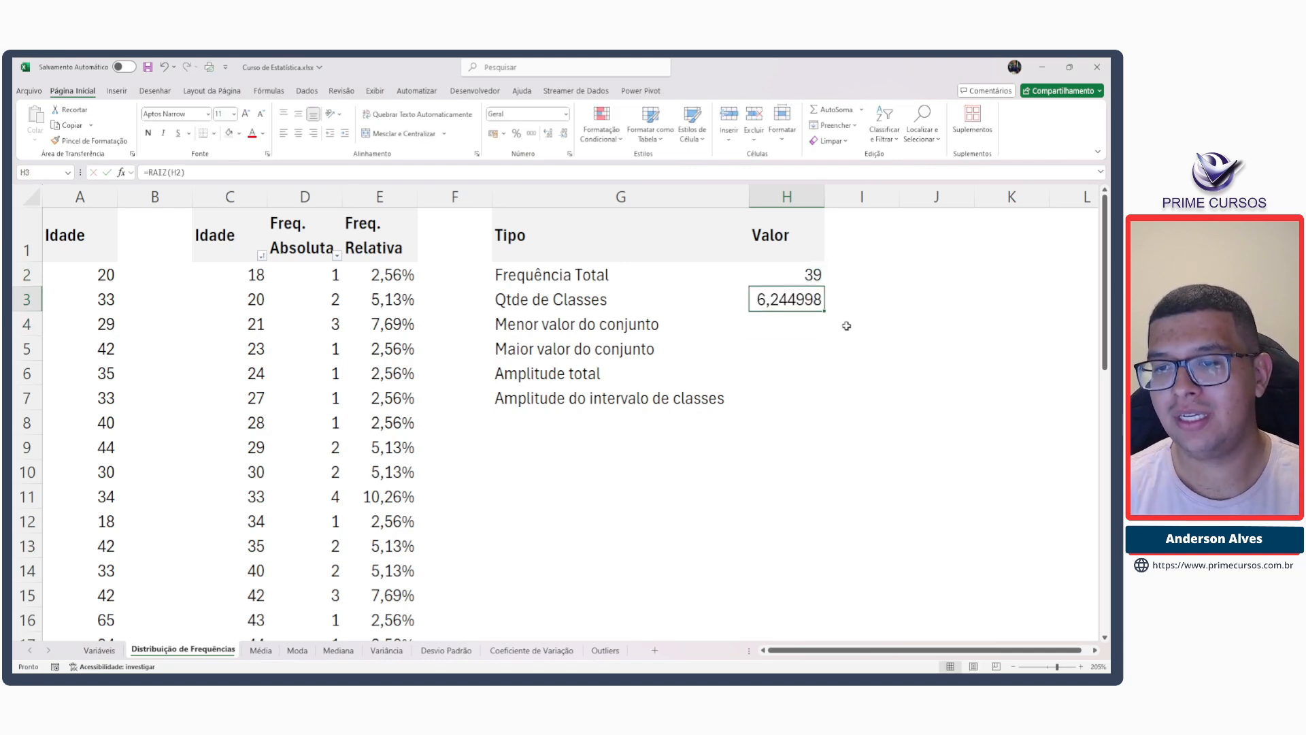
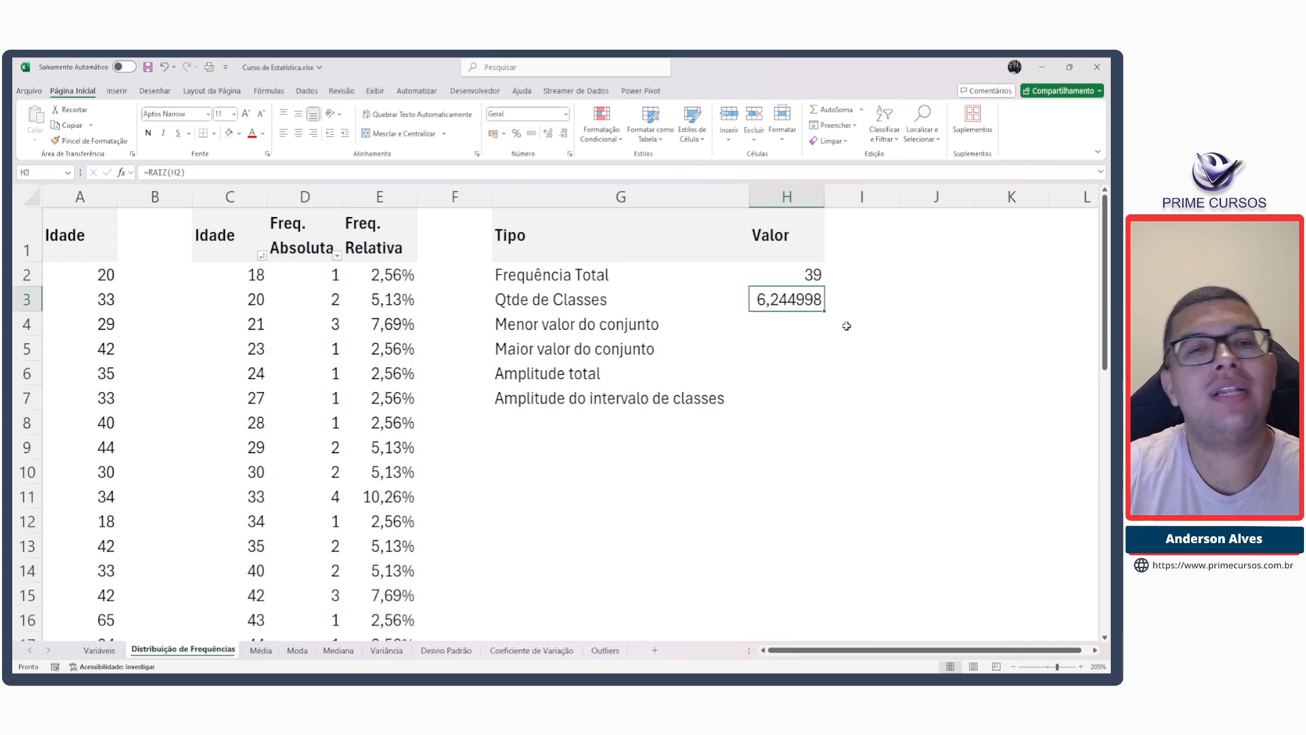
Wrap the square root formula for Qtde de Classes in H3 in the ARRED rounding function.
key(F2)
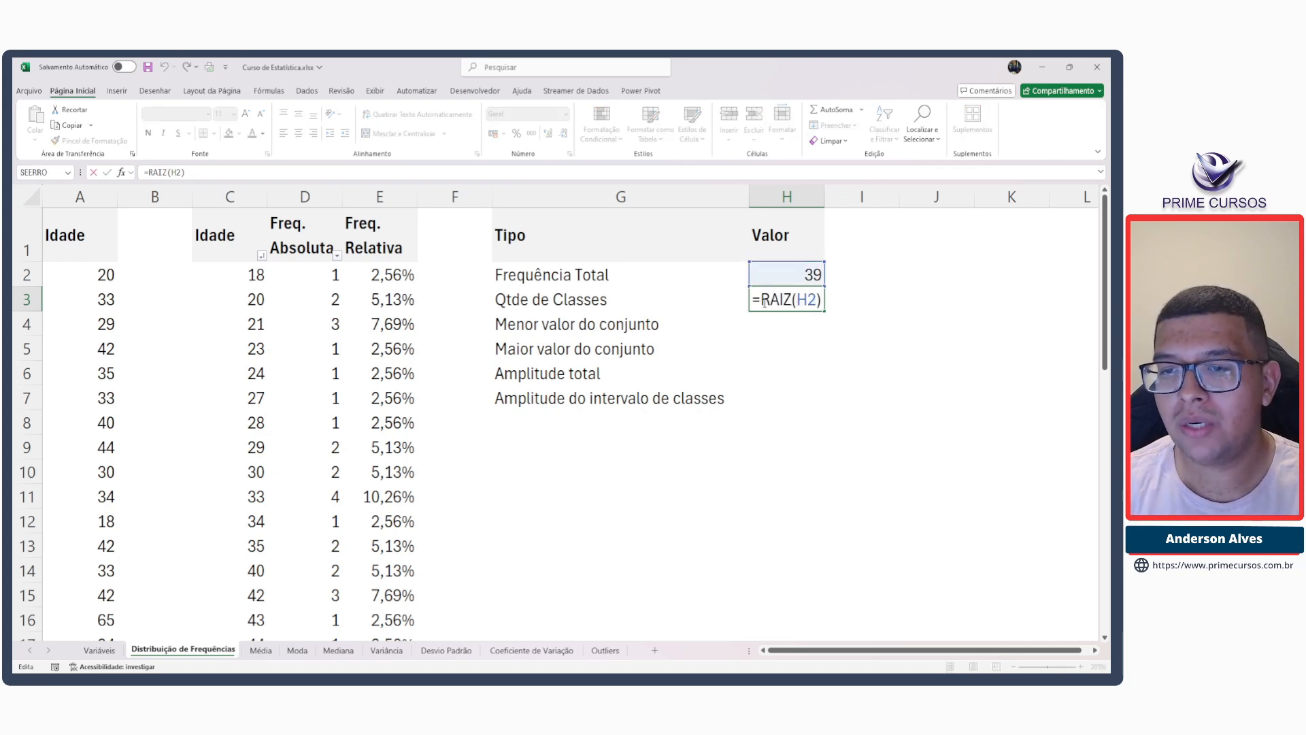
text(arr)
text(ed)
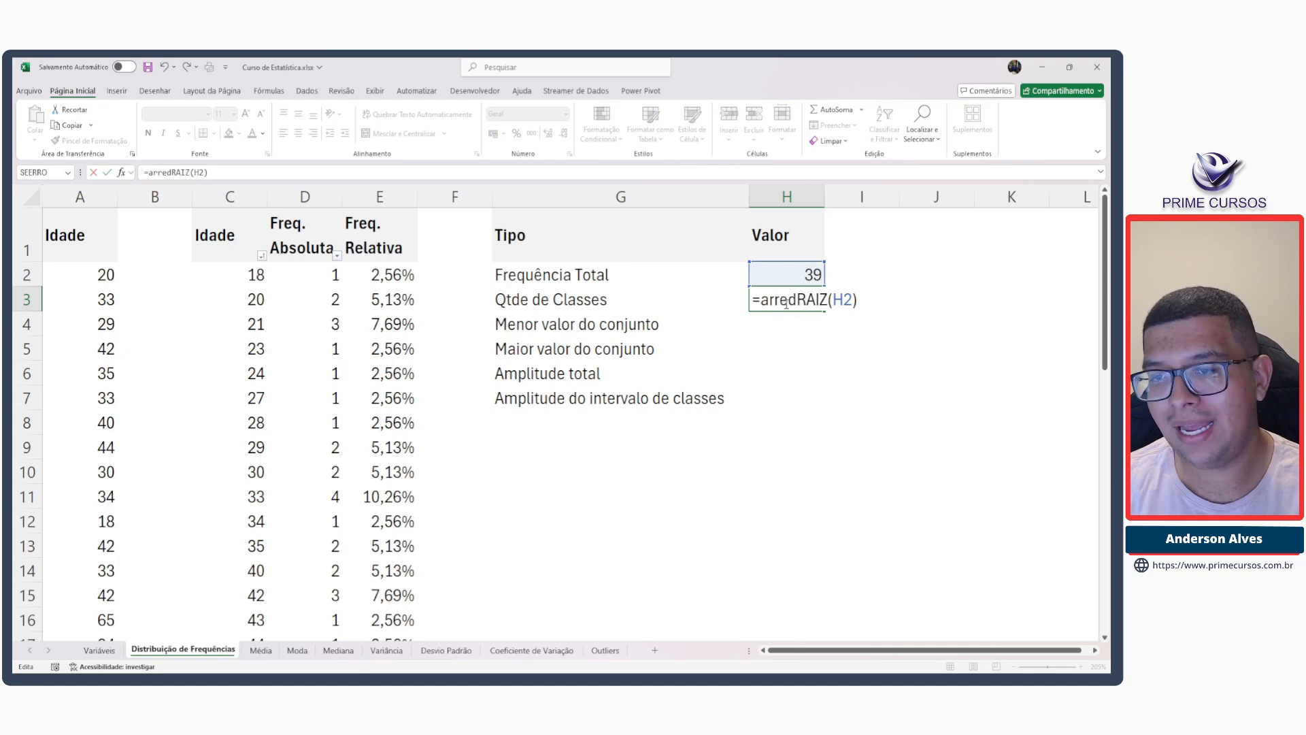
key(Tab)
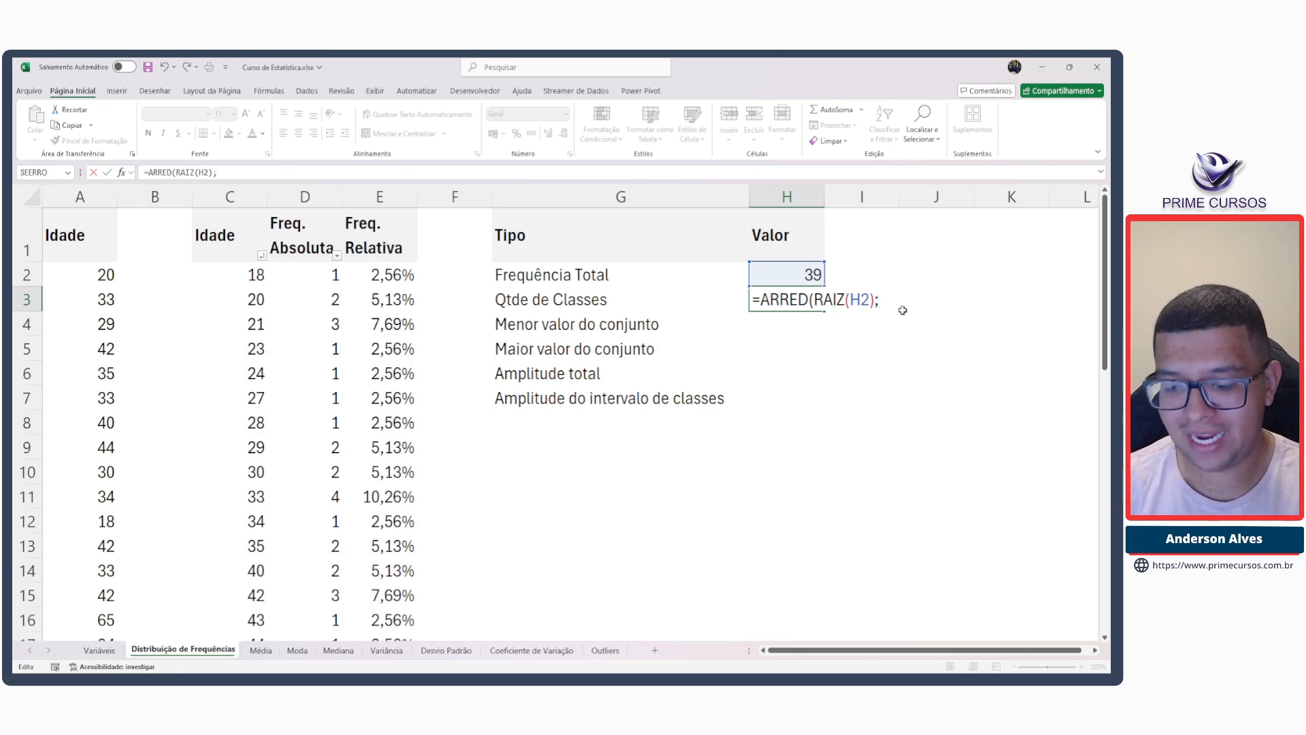
Complete the class count formula in H3 as =ARRED(RAIZ(H2);0), rounding the square root to zero decimals.
text(0))
key(Return)
key(Up)
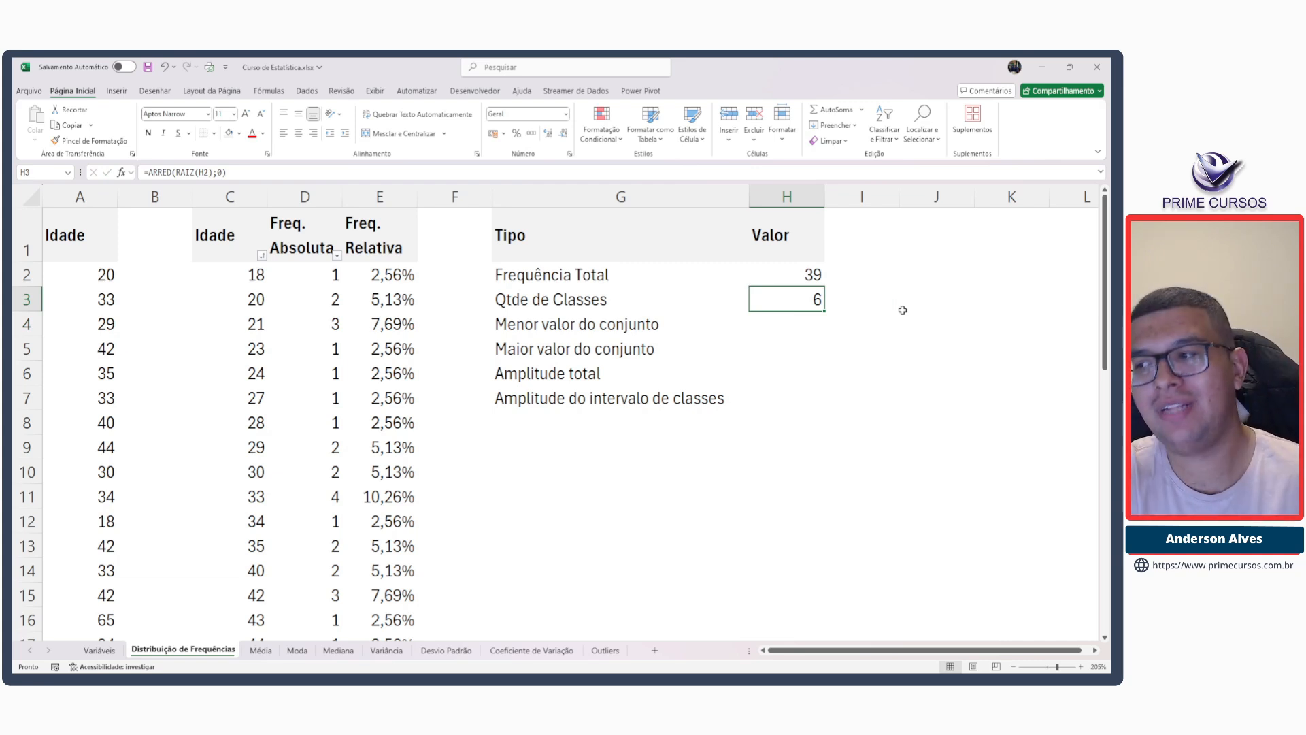
Calculate the smallest value of the data set in H4 with MÍNIMO over the whole of column A.
key(Down)
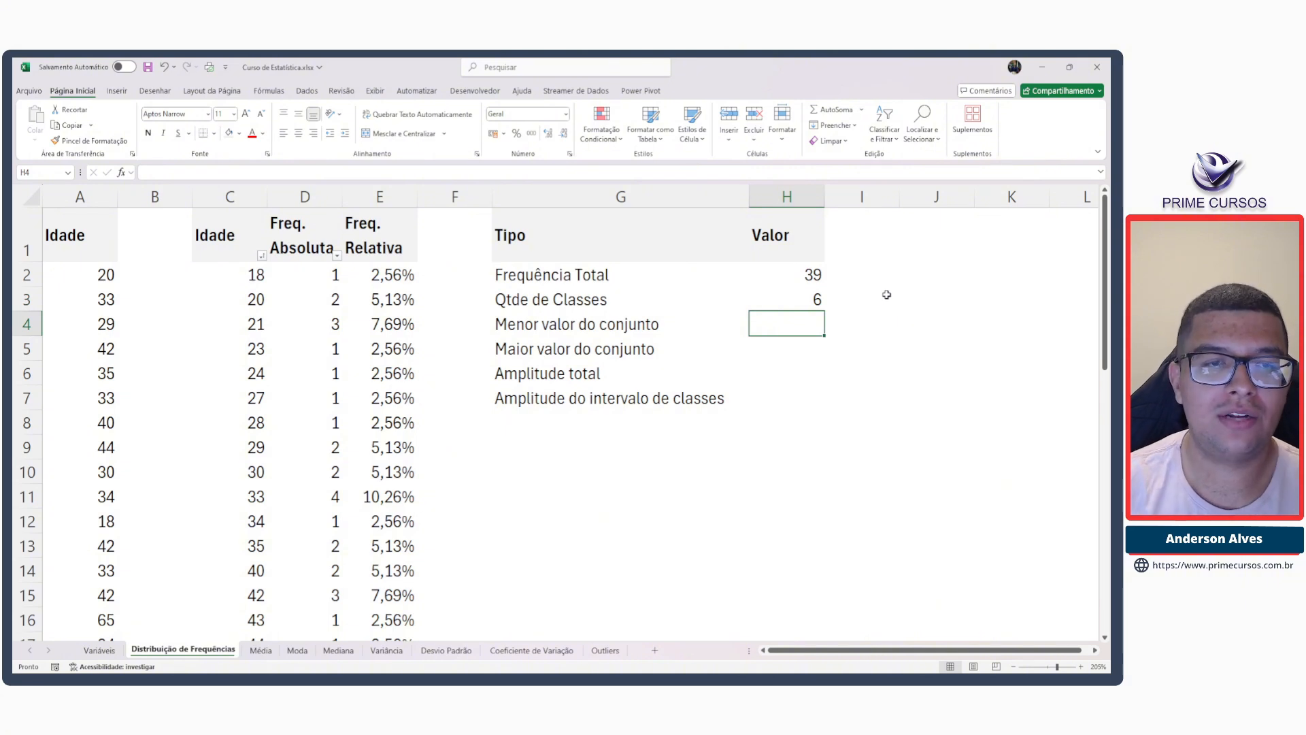
click(240, 276)
click(789, 323)
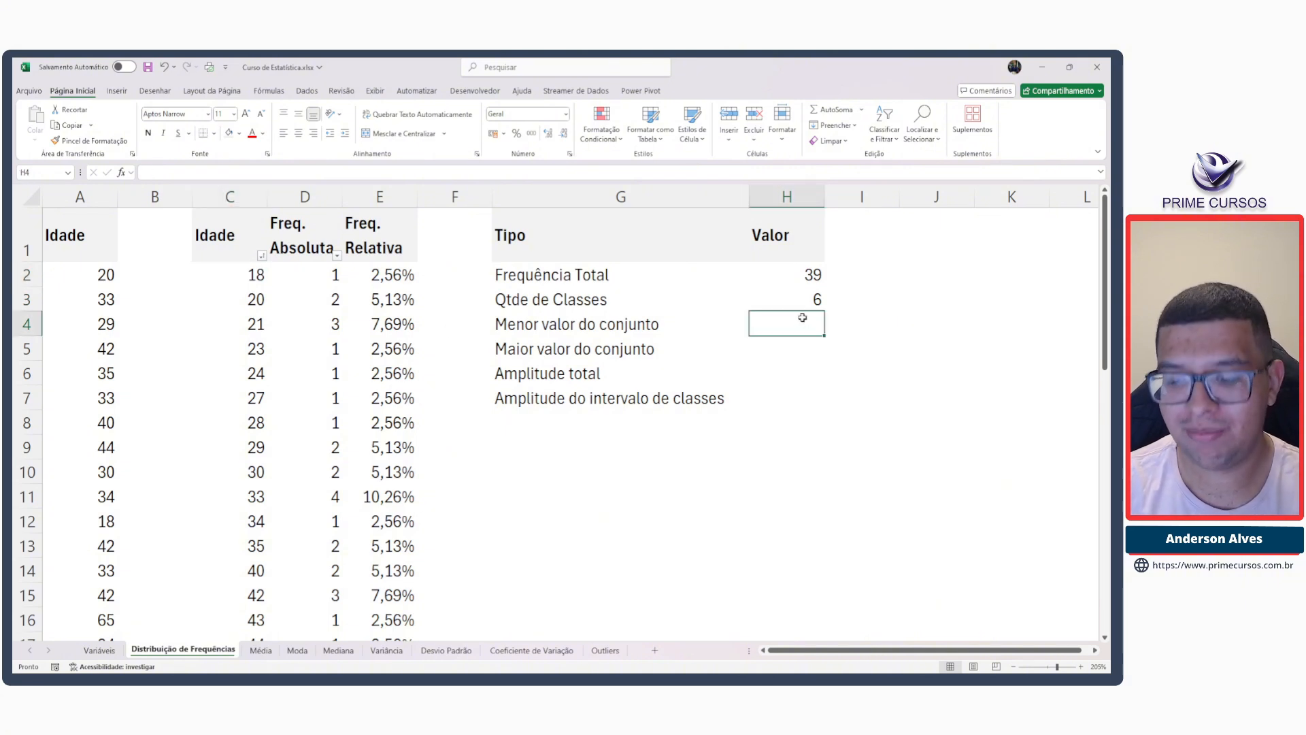
text(=m[)
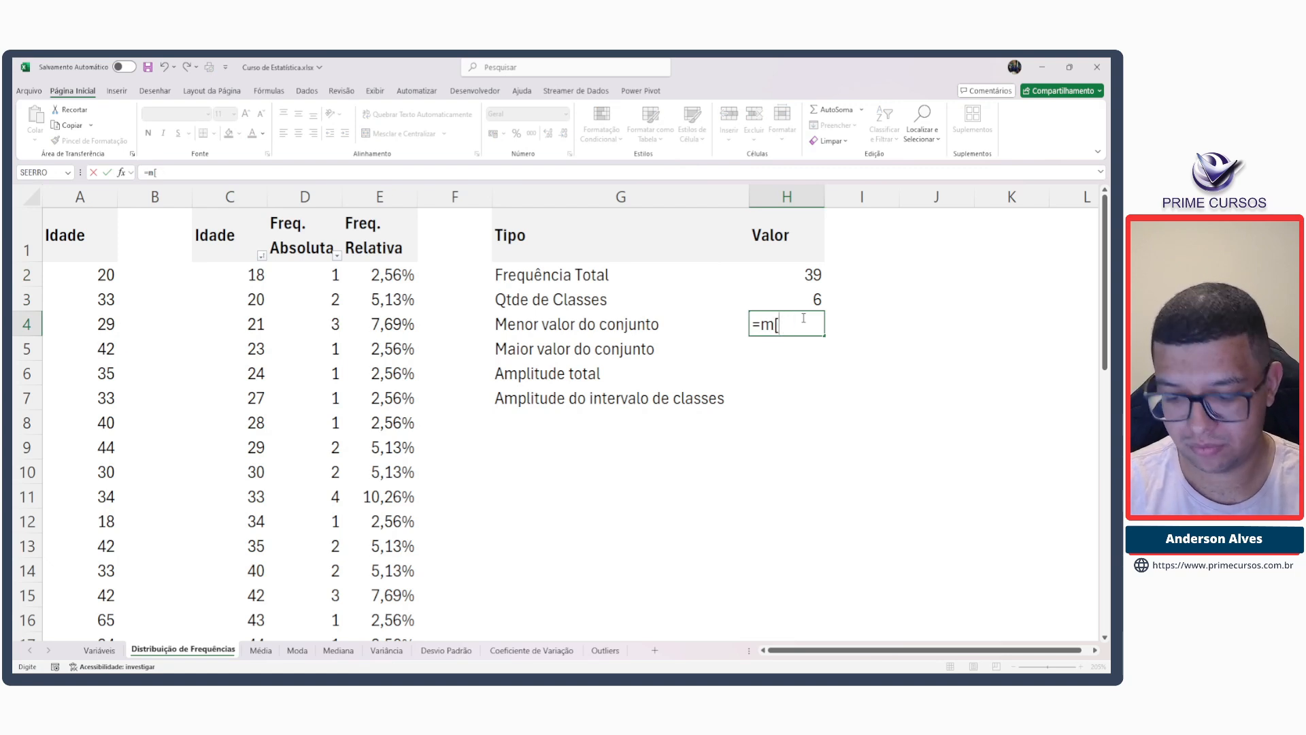
key(BackSpace)
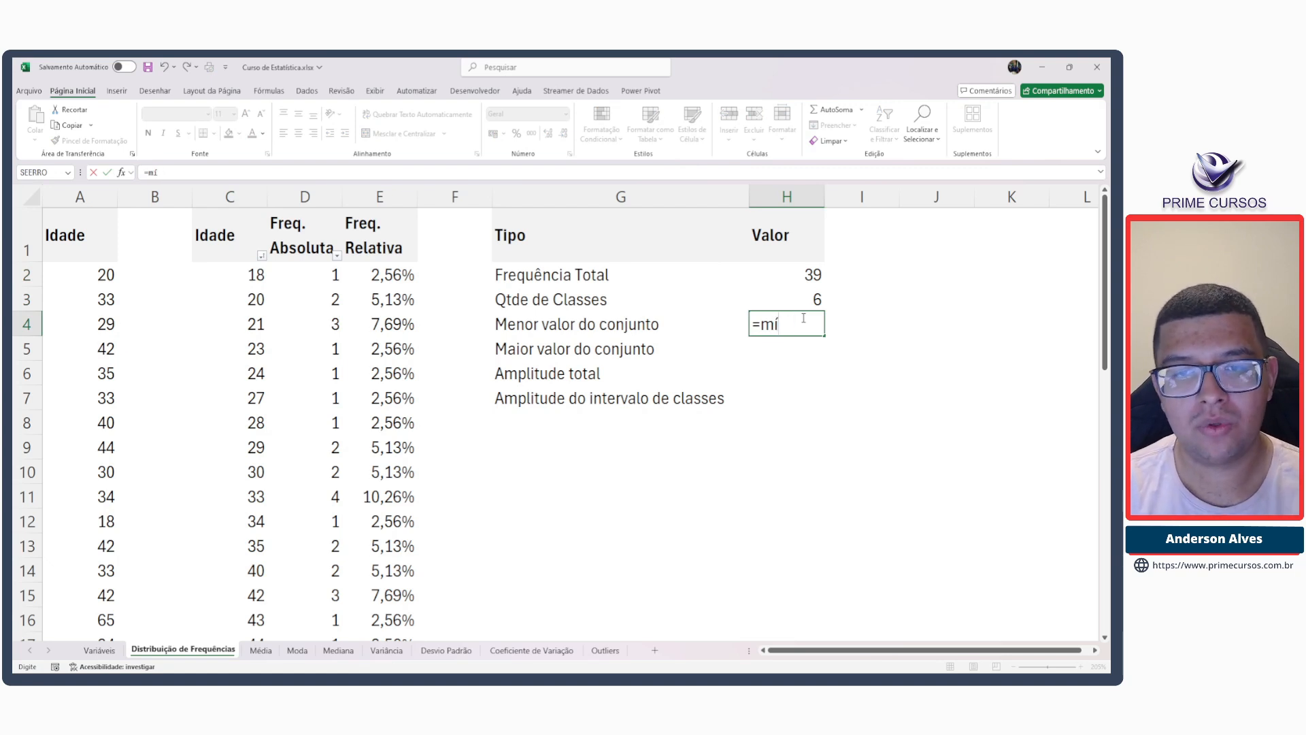
text(í)
key(Tab)
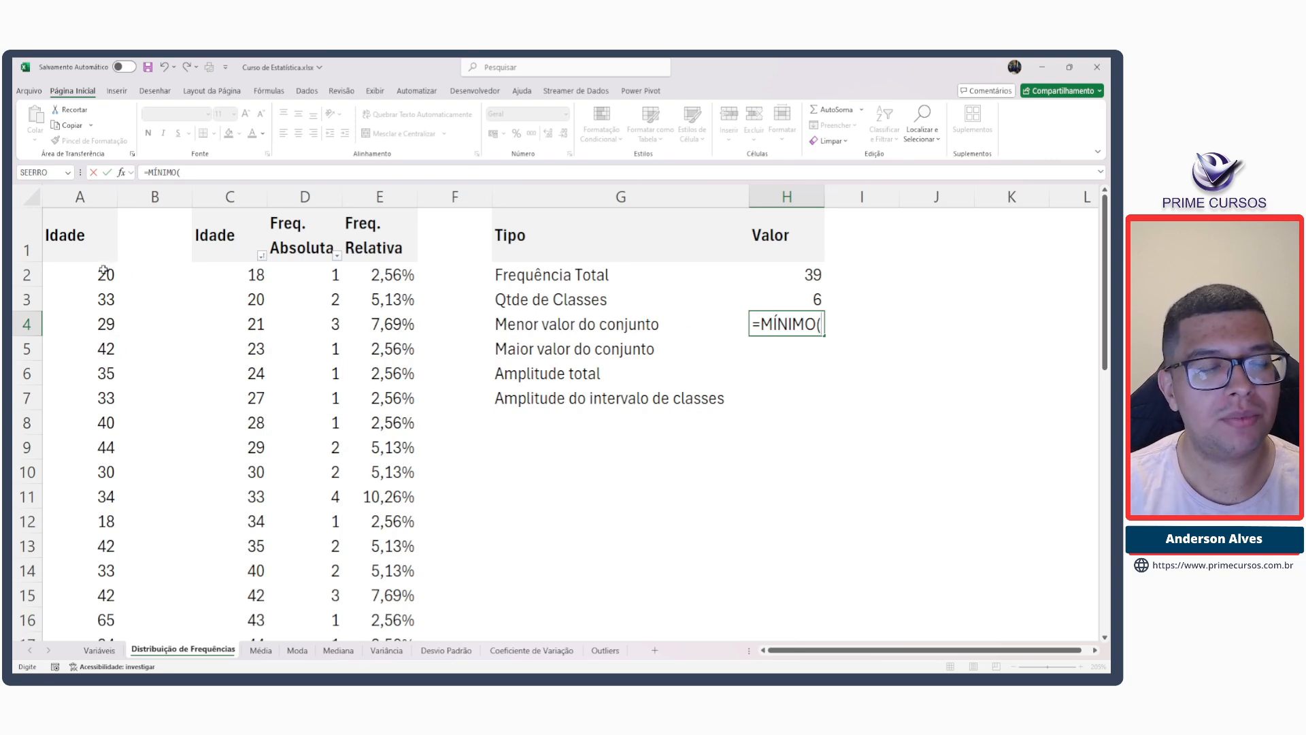
click(82, 197)
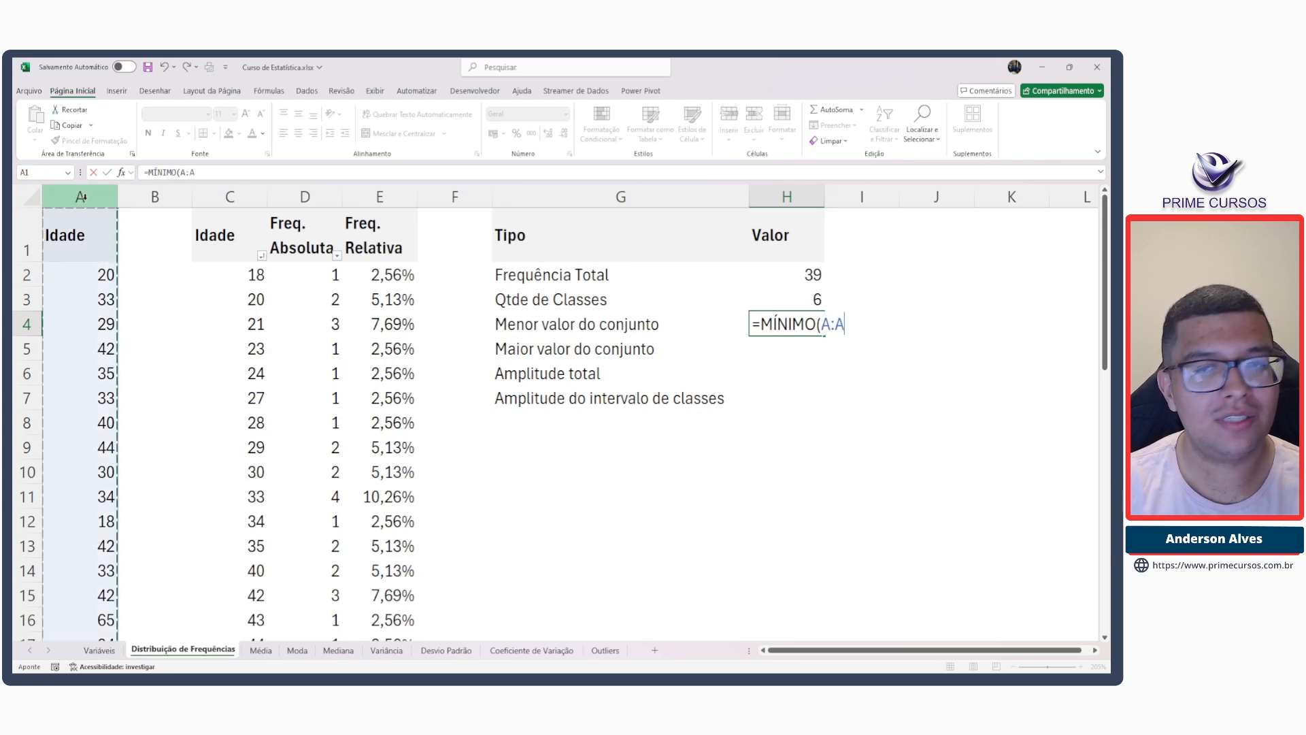
text())
key(Return)
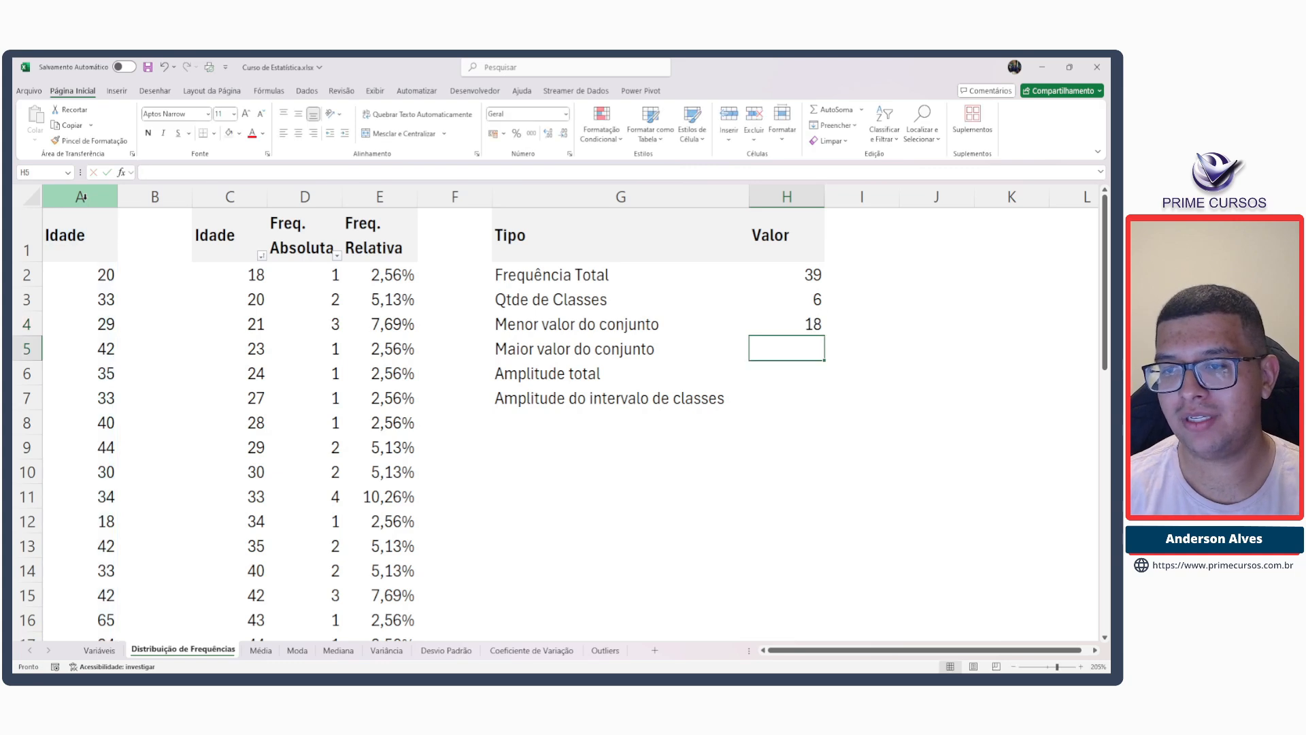
key(Up)
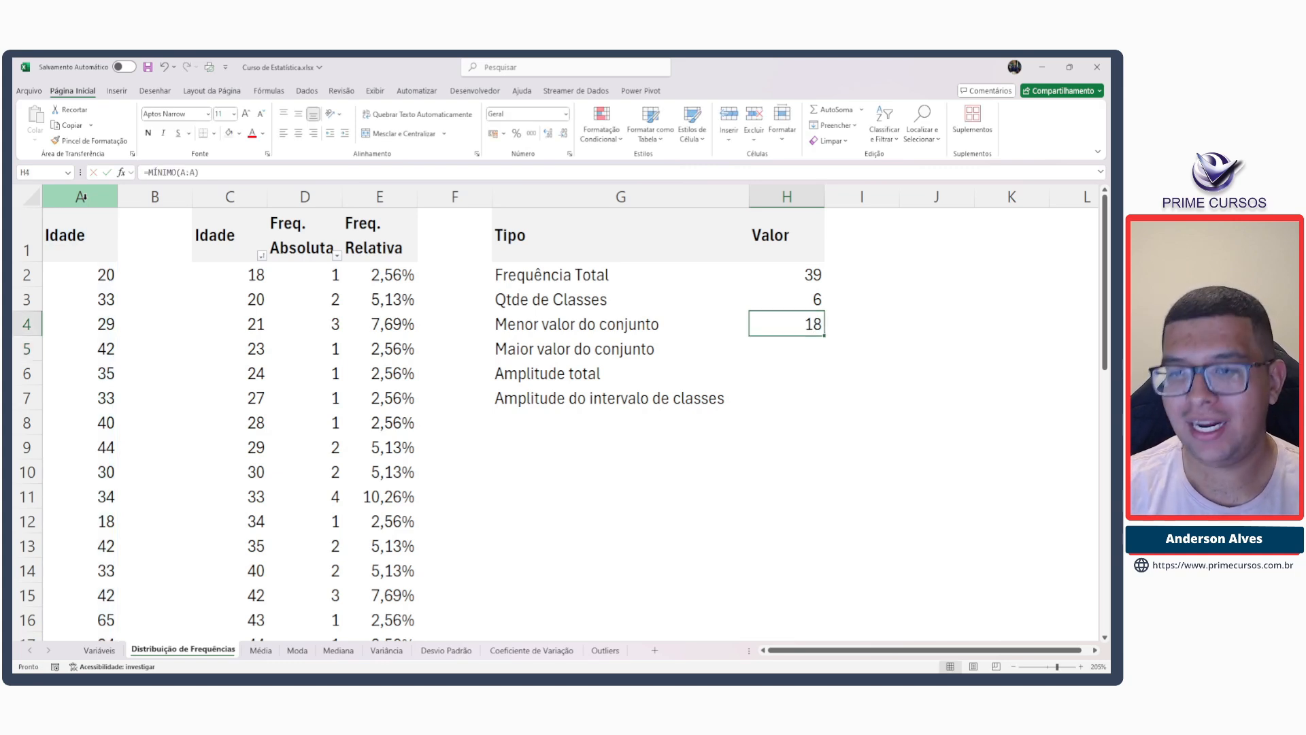
Calculate the largest value of the data set in H5 with MÁXIMO over the whole of column A.
key(Down)
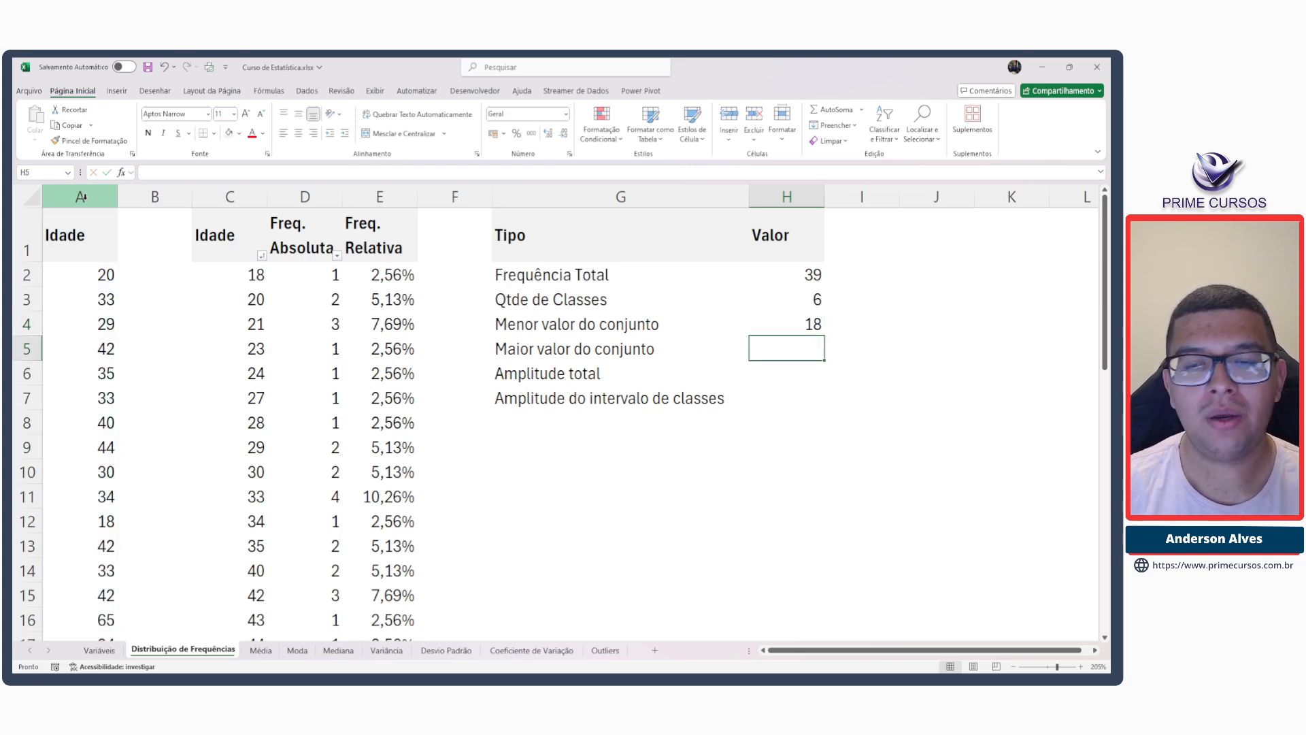
text(=máxi)
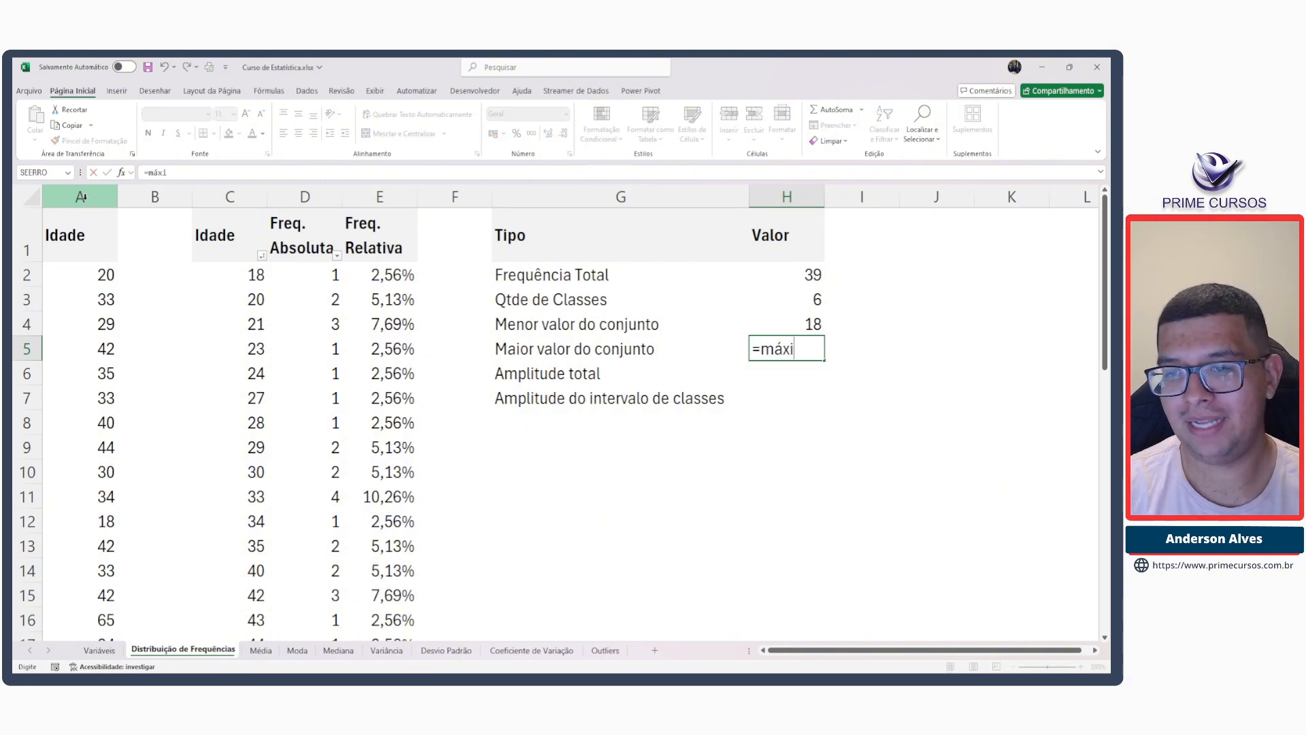
key(Tab)
click(81, 197)
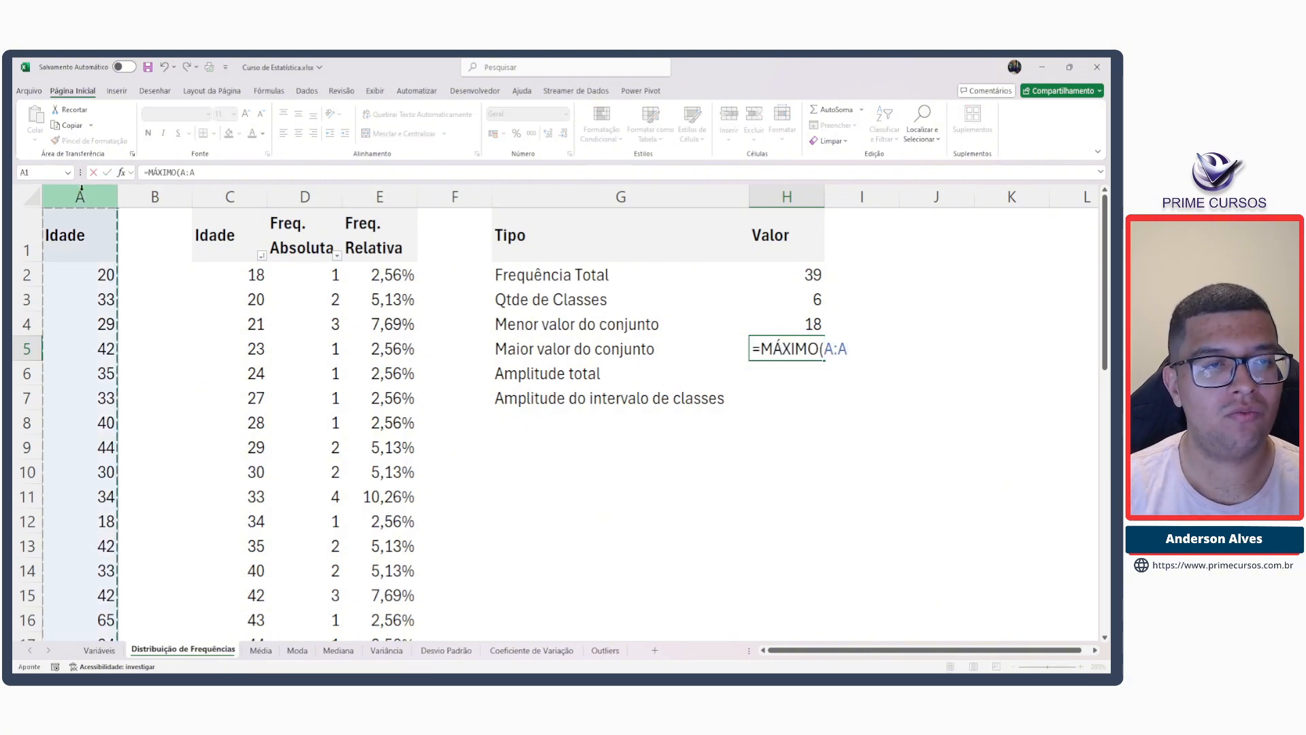
text())
key(Return)
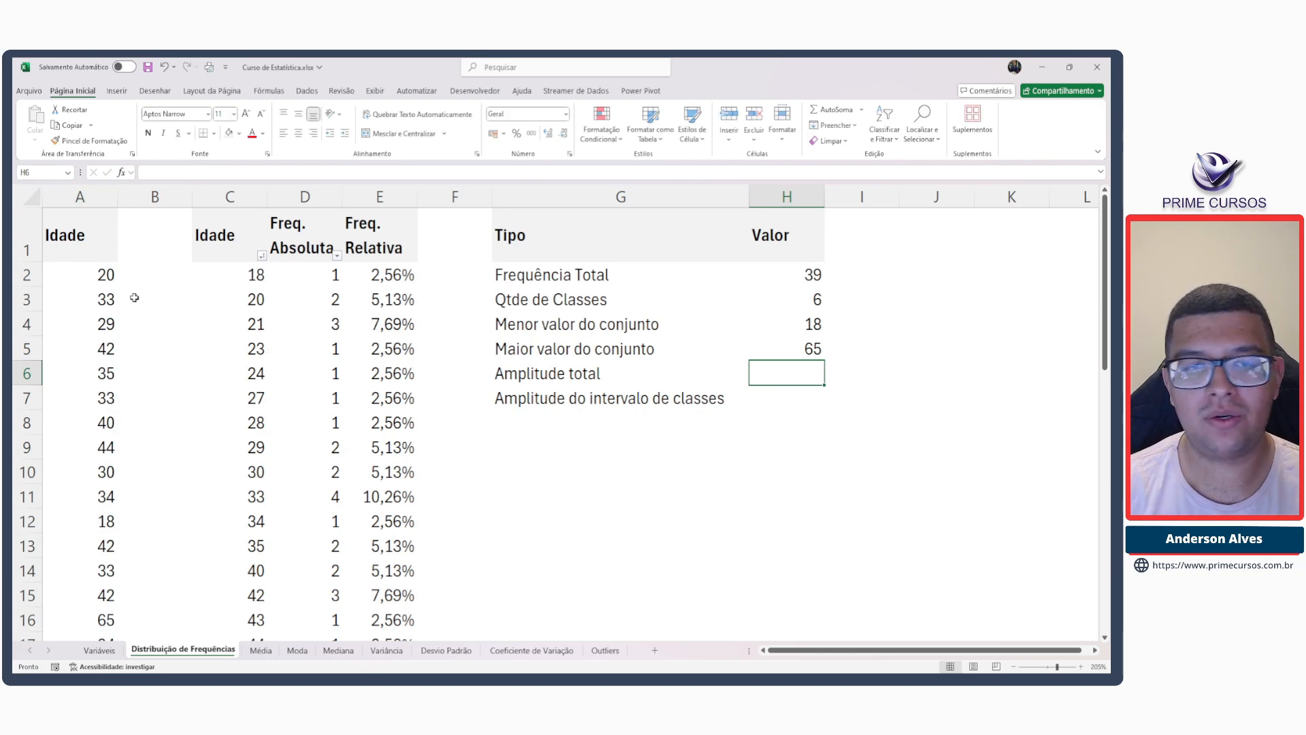
Compare the first and last ages in the frequency table with the calculated minimum and maximum in H4 and H5.
click(226, 278)
scroll(228, 275, down, 5)
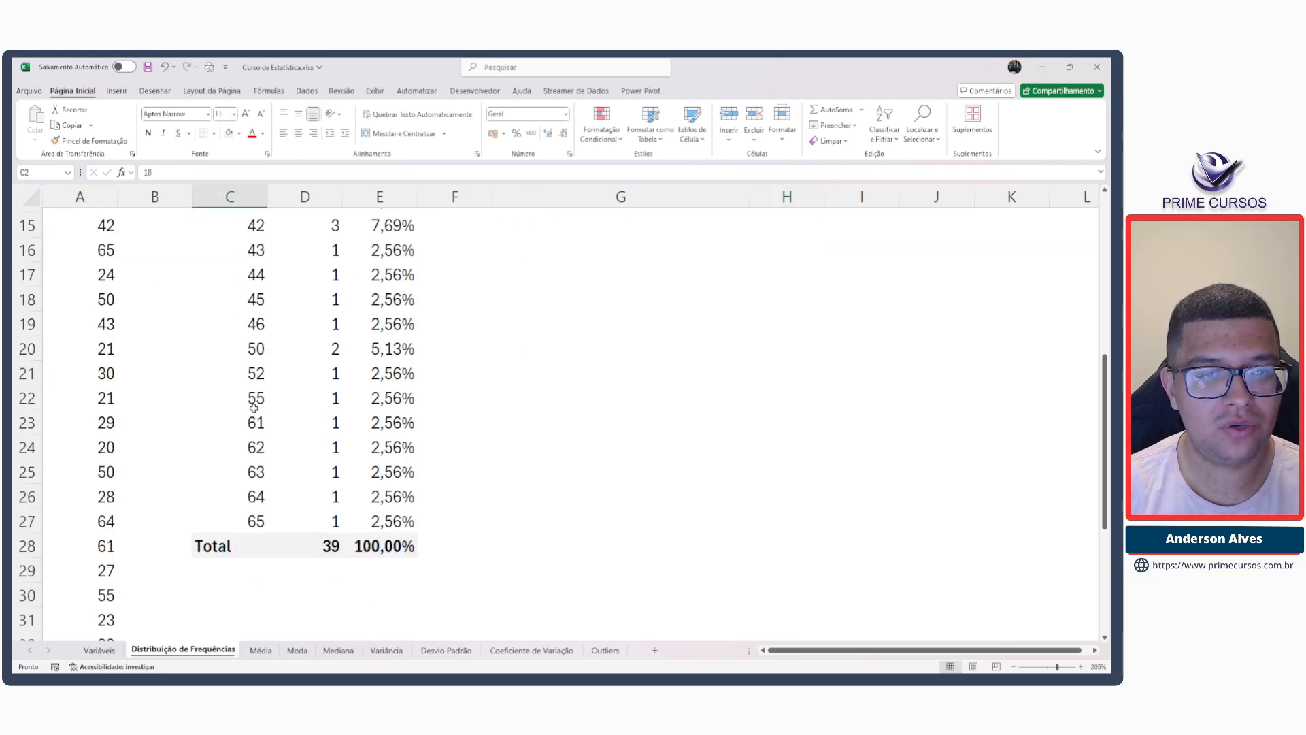
scroll(276, 497, up, 5)
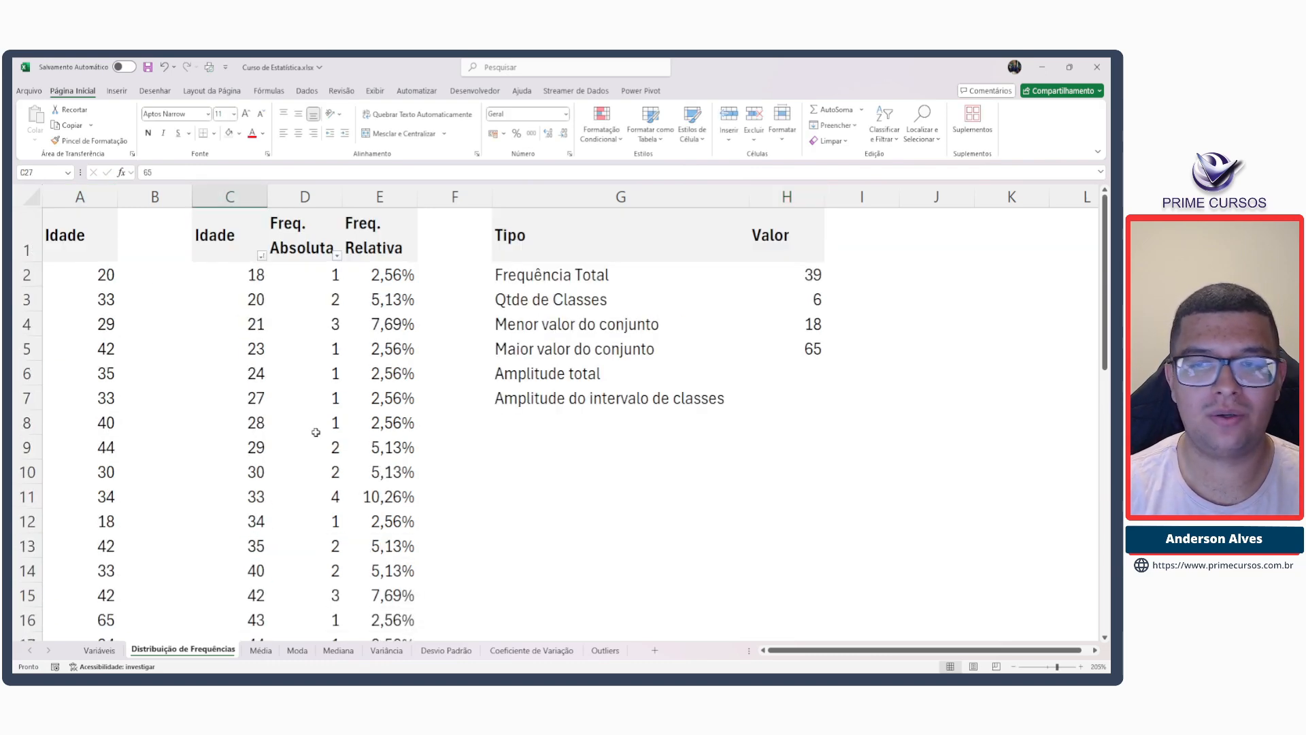
click(789, 326)
click(788, 347)
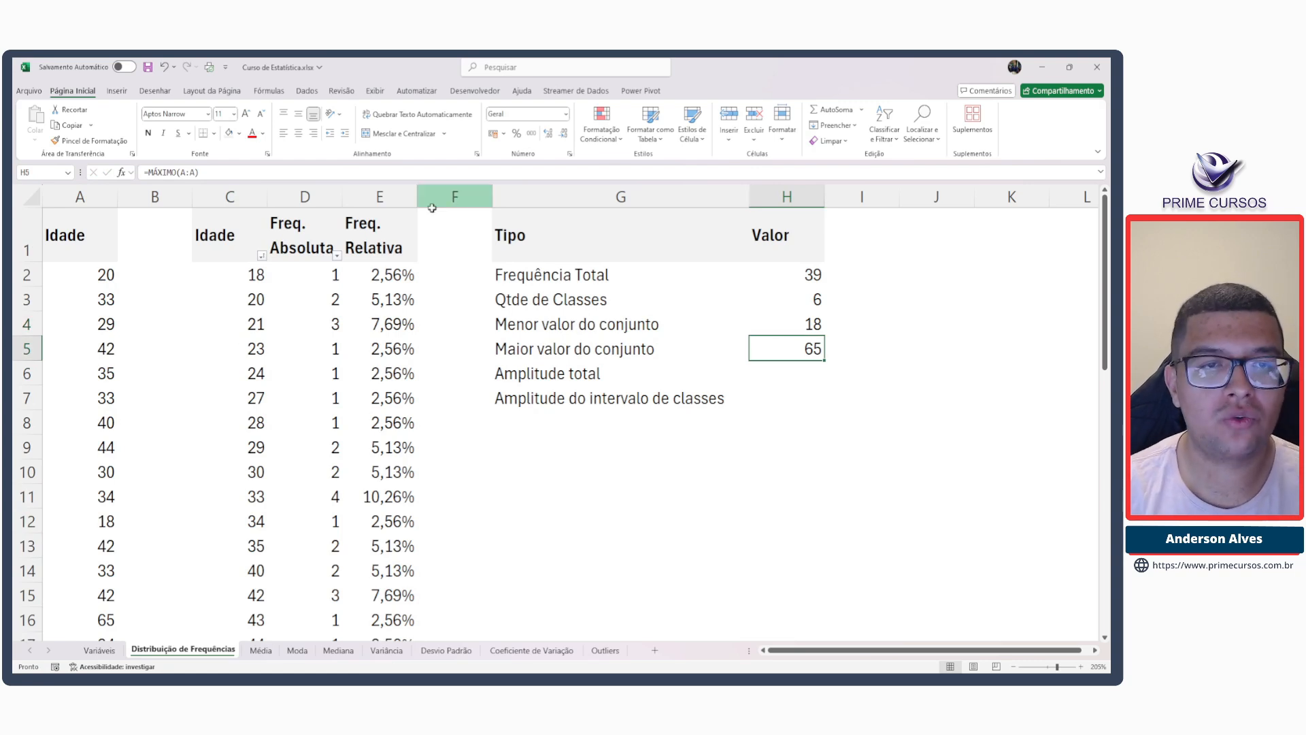
drag(240, 197, 370, 198)
click(800, 342)
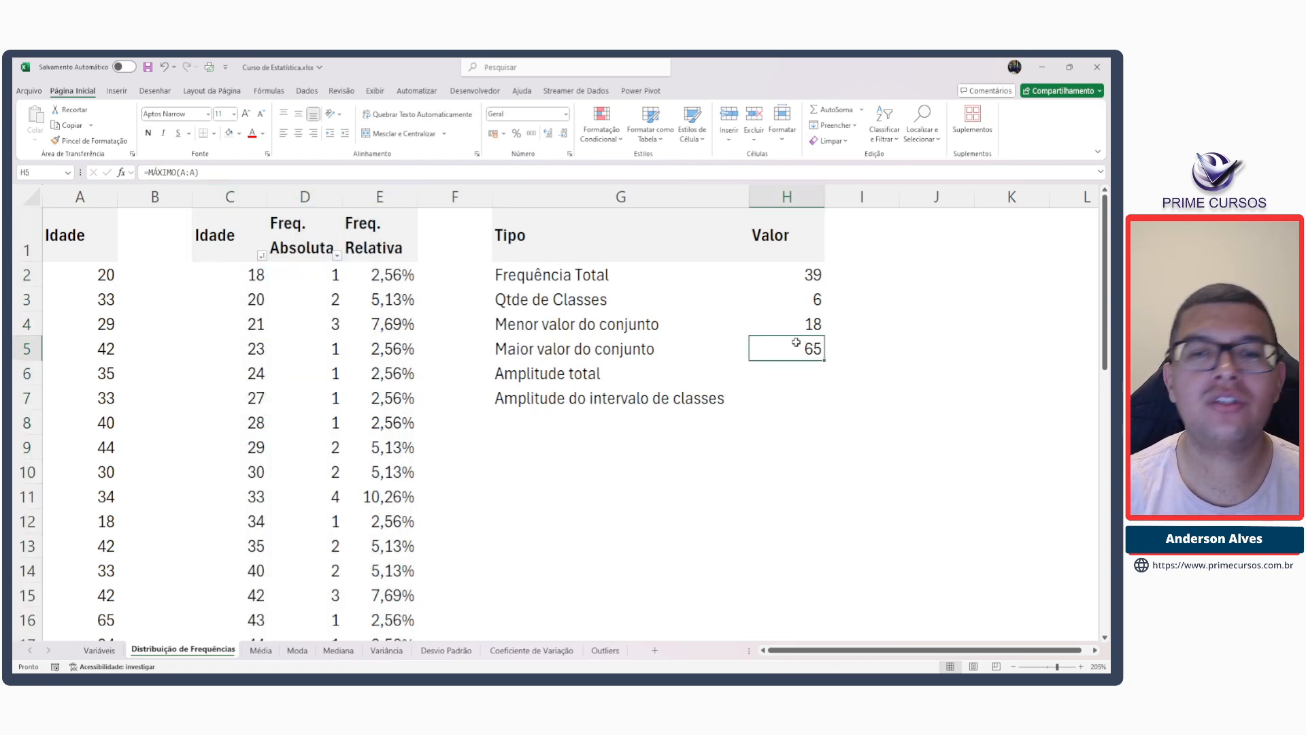
Calculate the total amplitude in H6 by subtracting the smallest value from the largest with =H5-H4.
click(795, 370)
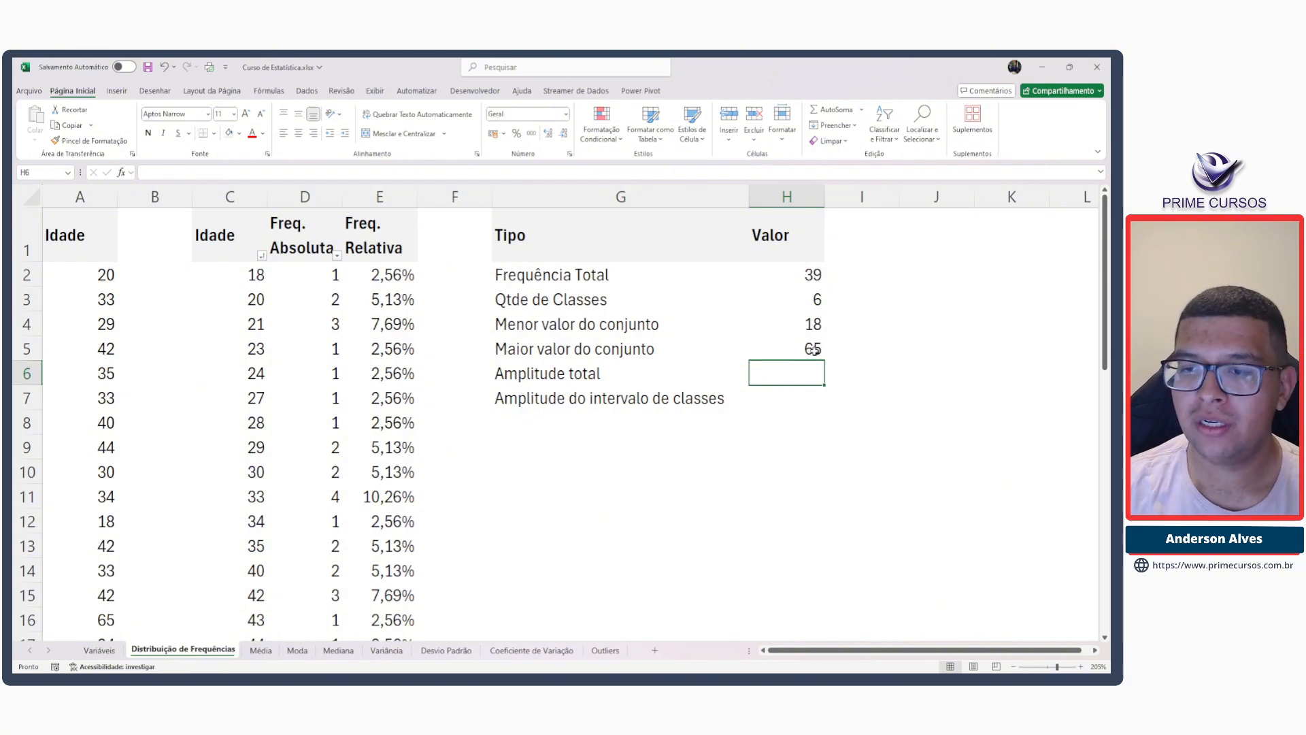
click(811, 349)
click(810, 331)
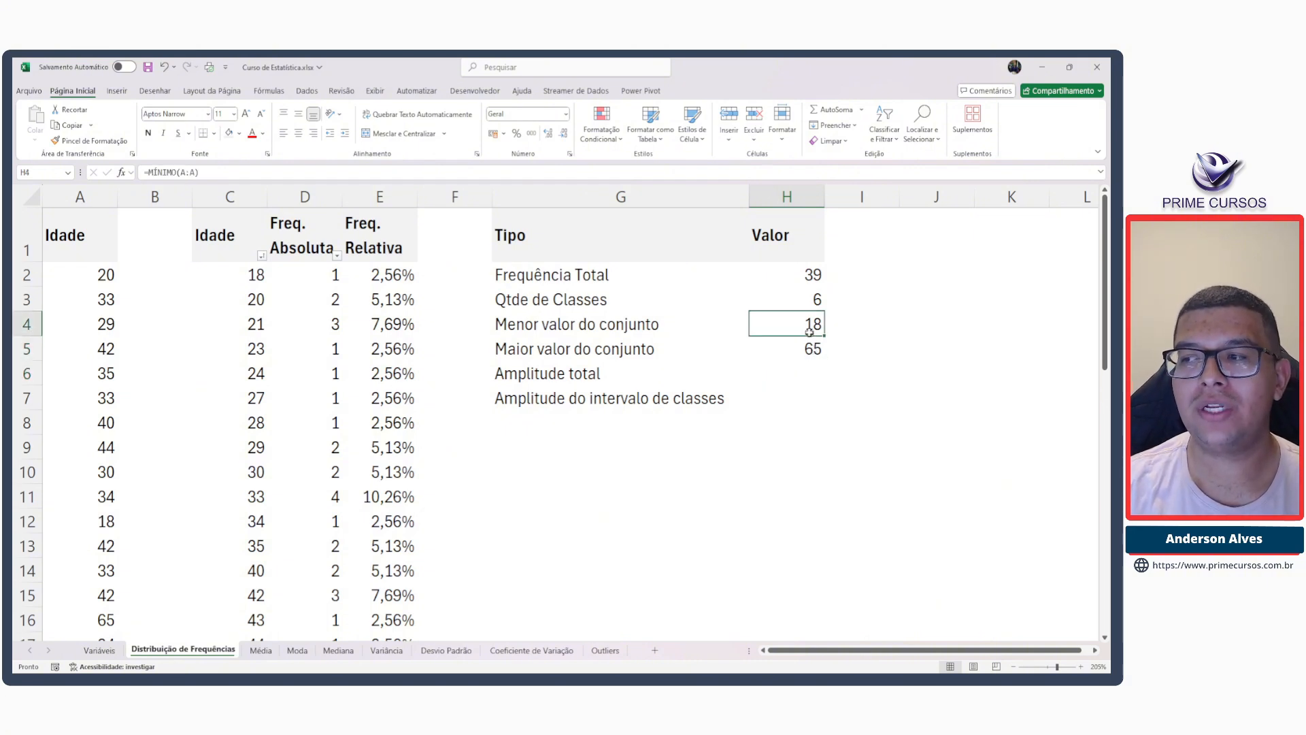
click(807, 368)
text(=)
click(801, 349)
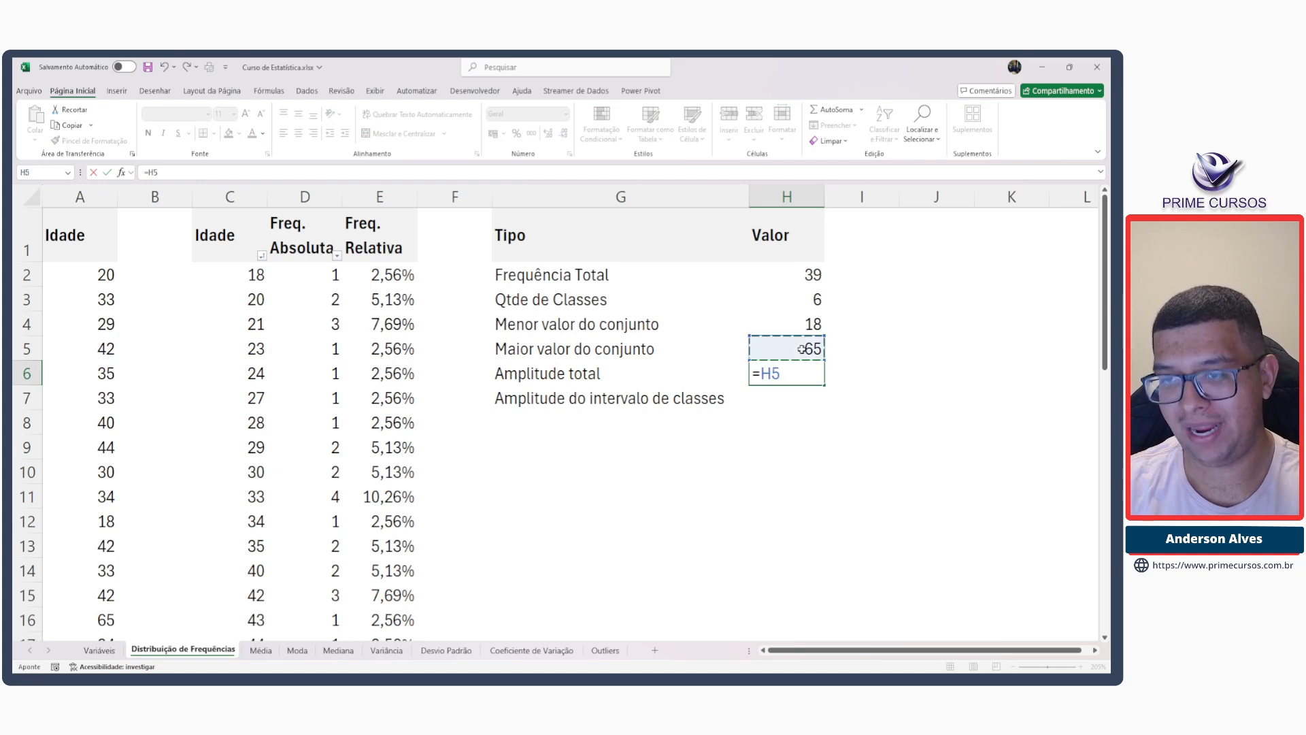
text(-)
click(811, 327)
key(Return)
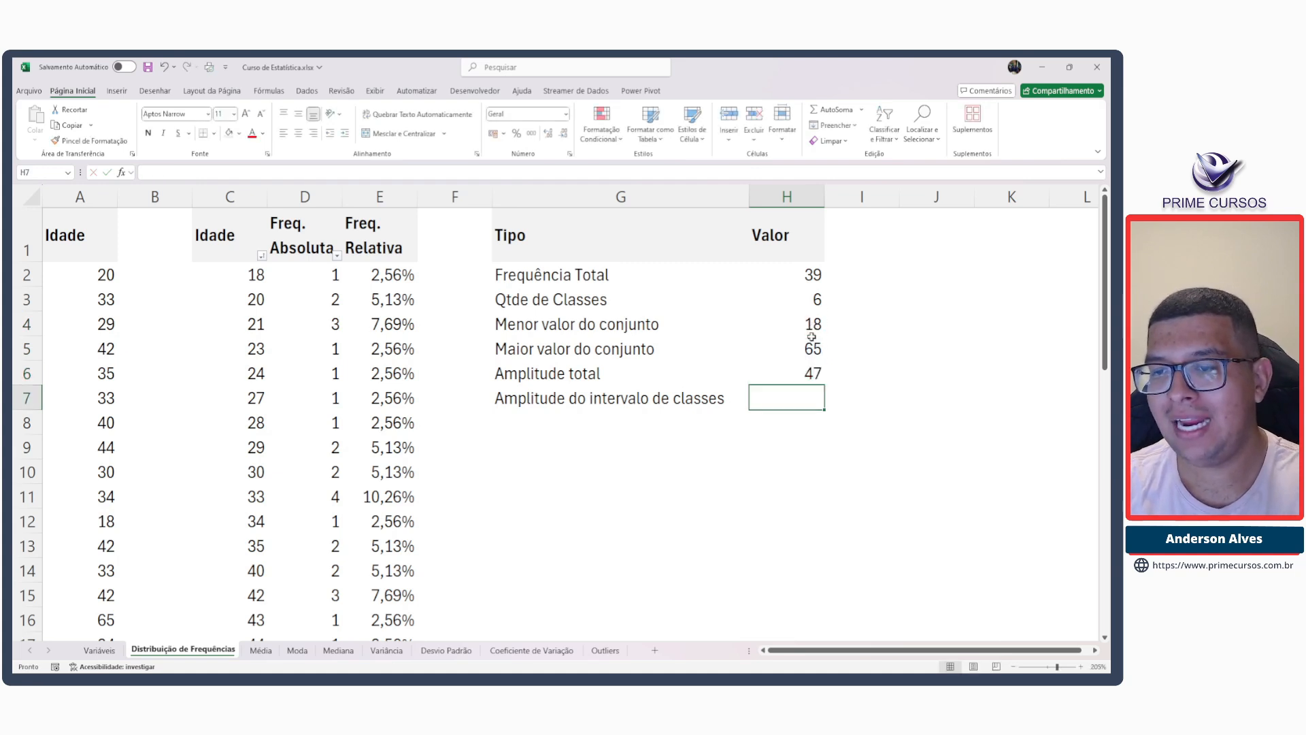
click(805, 377)
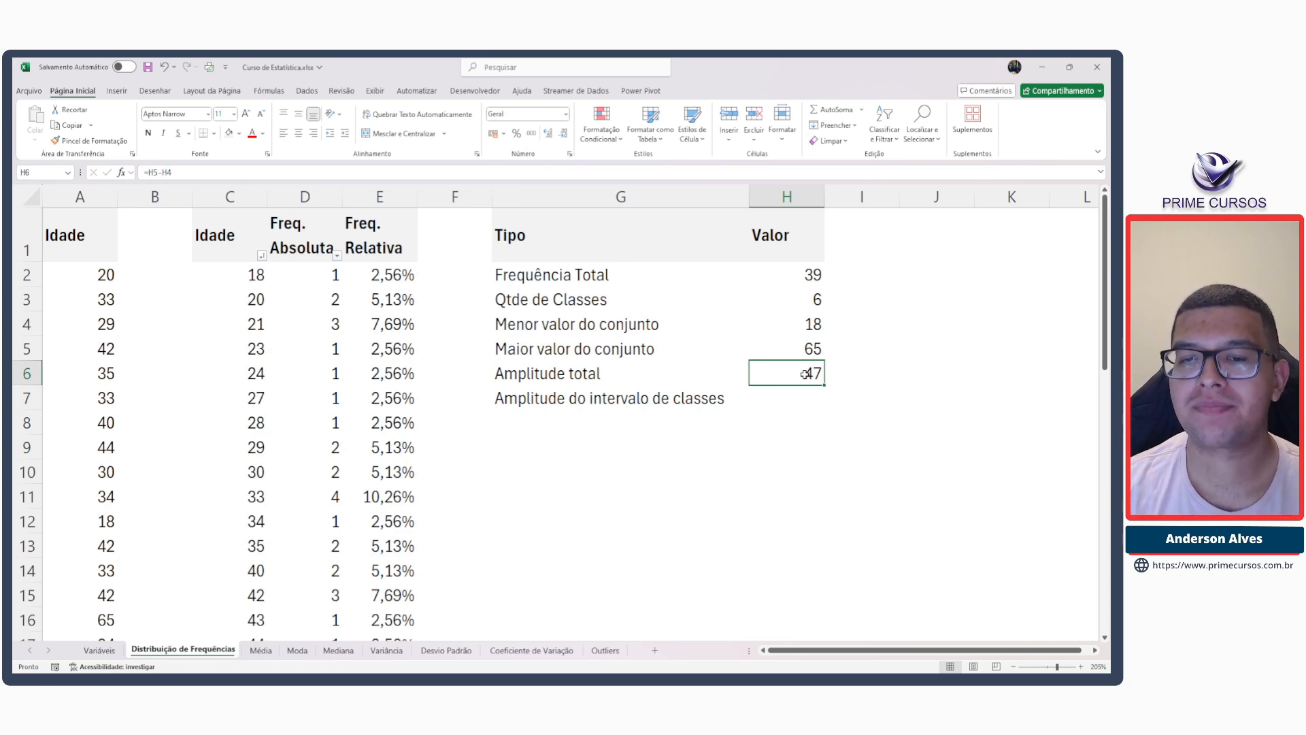
click(796, 393)
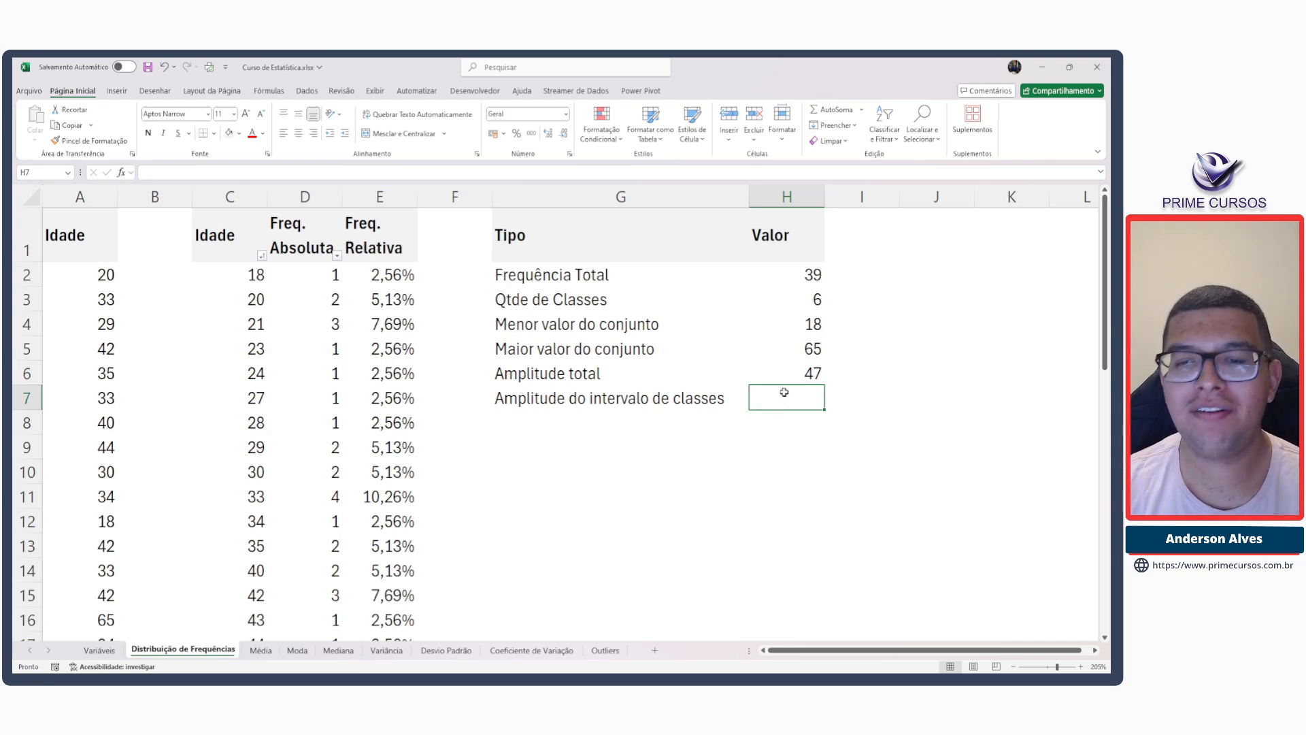
click(557, 468)
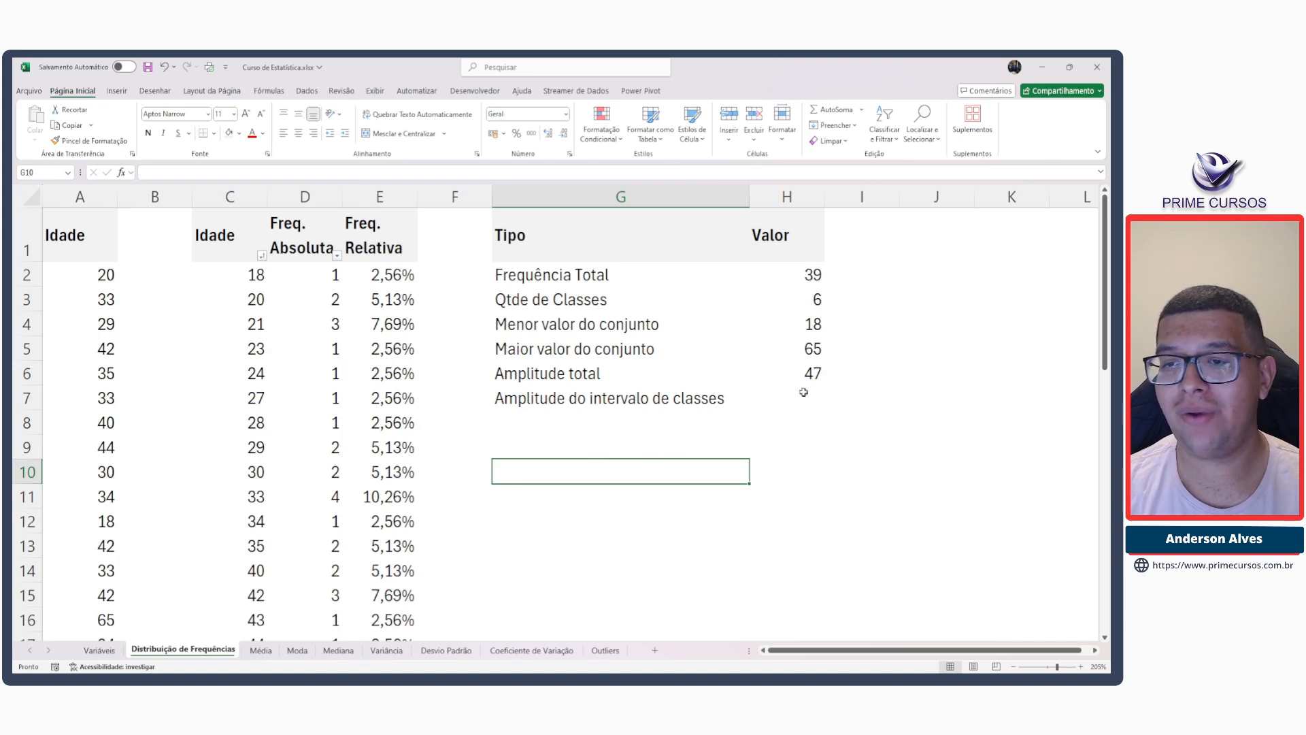
click(780, 404)
Start a class table with the headers "Limite Inferior" in J1 and "Limite Superior" in K1.
click(867, 226)
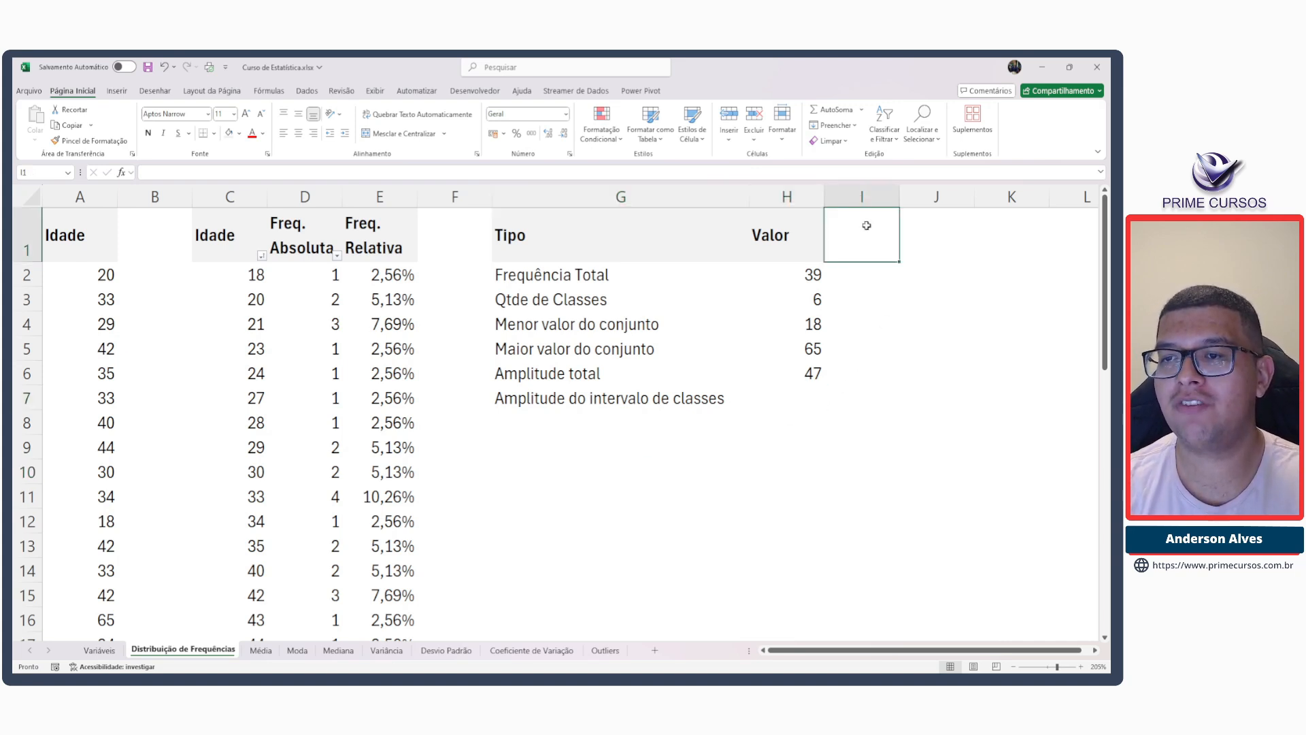
key(Right)
key(Right)
key(Right)
key(Right)
click(763, 234)
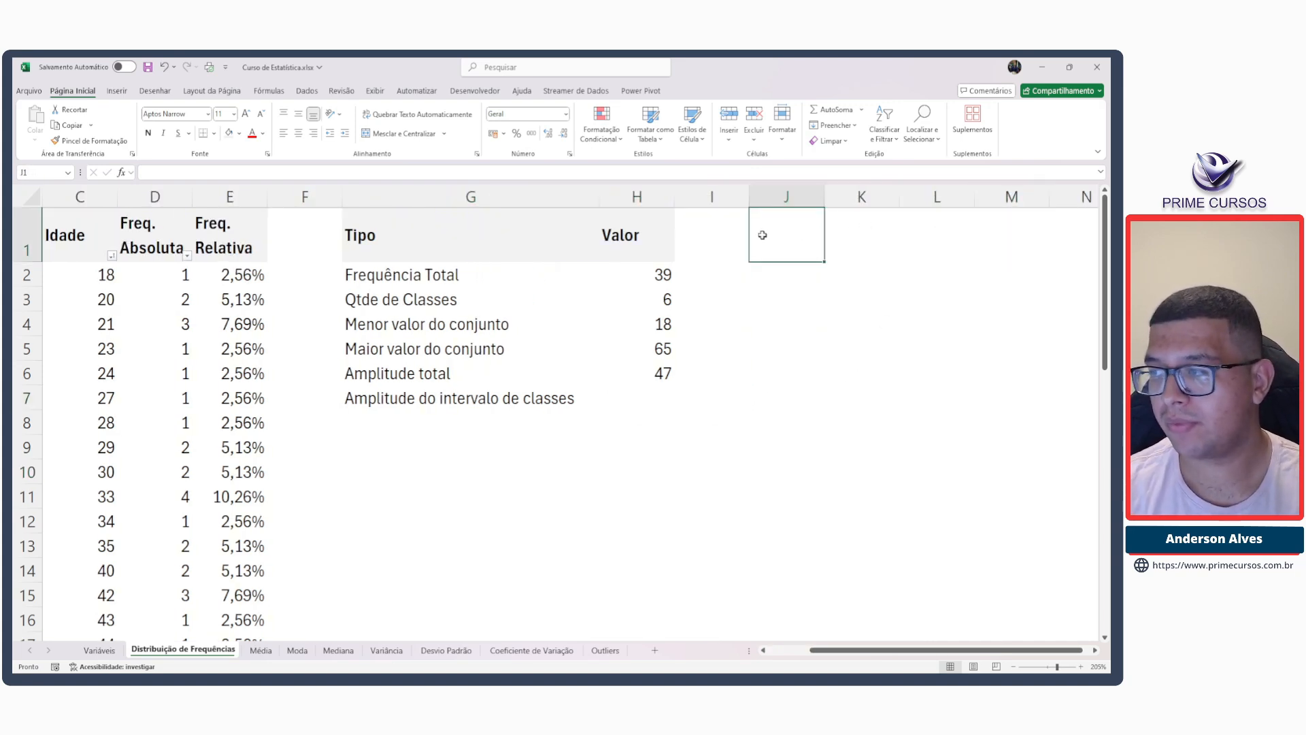
text(Limite In)
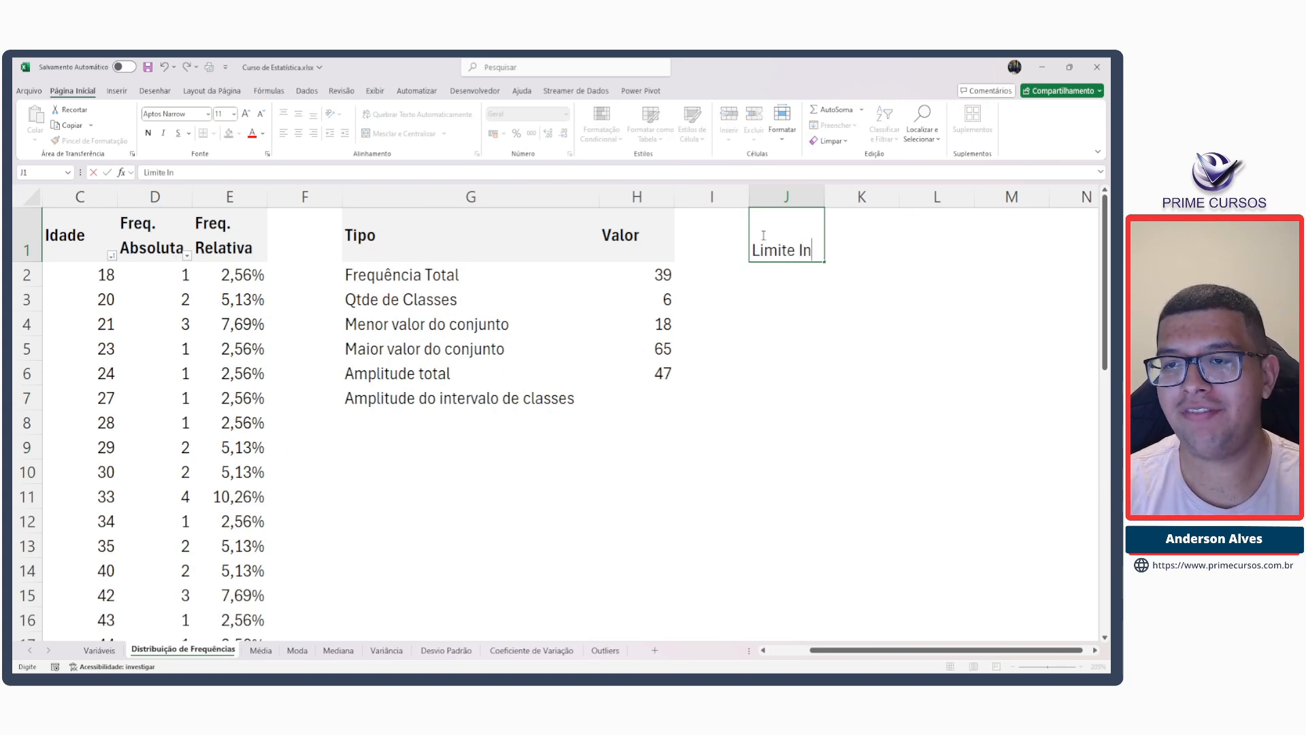
text(ferior)
key(Tab)
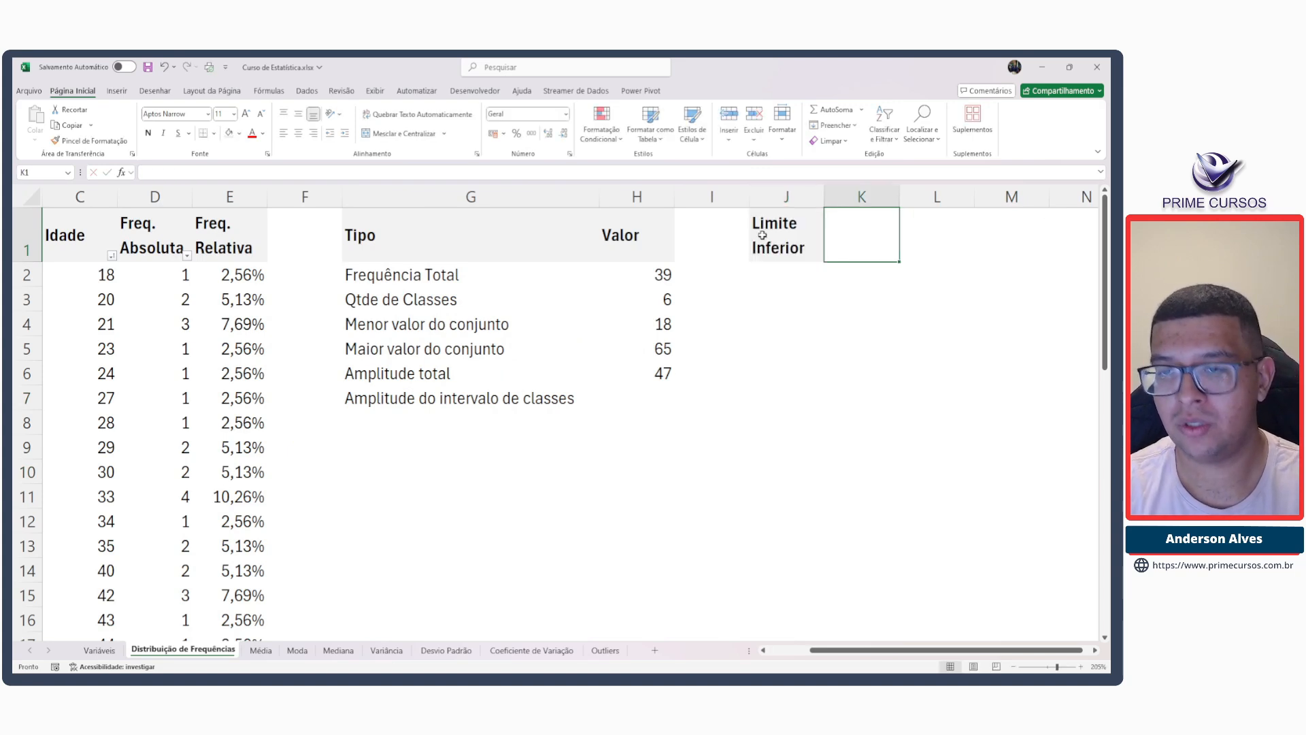
text(Limite Superior)
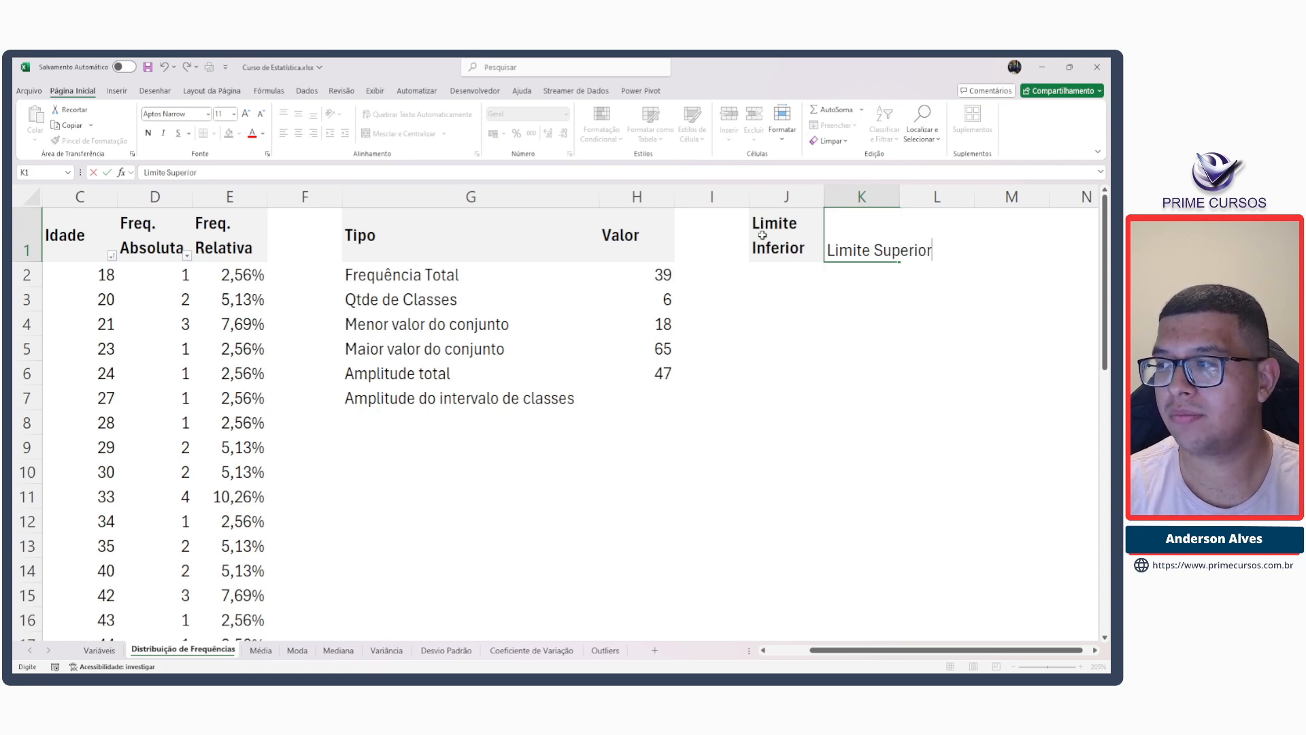
key(Tab)
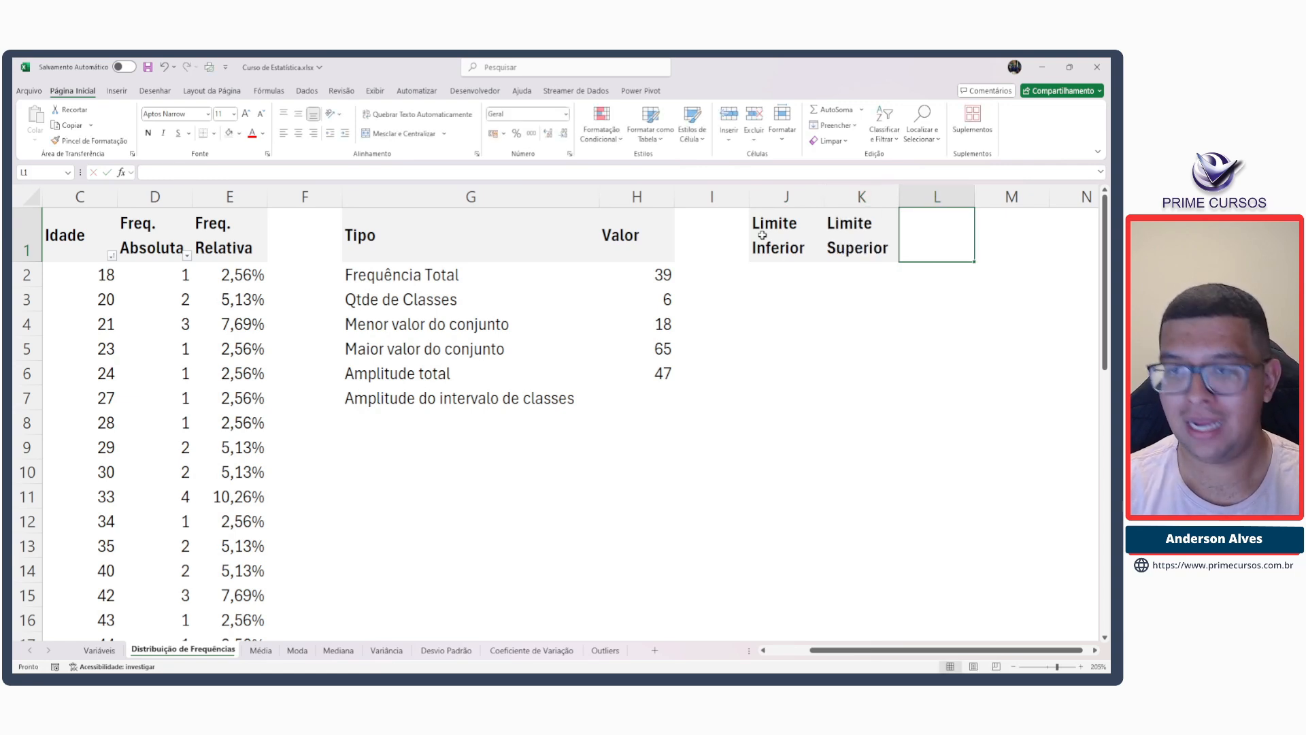
Add the headers "Freq. Absoluta" in L1 and "Freq. Relativa" in M1 to the class table.
text(Freq)
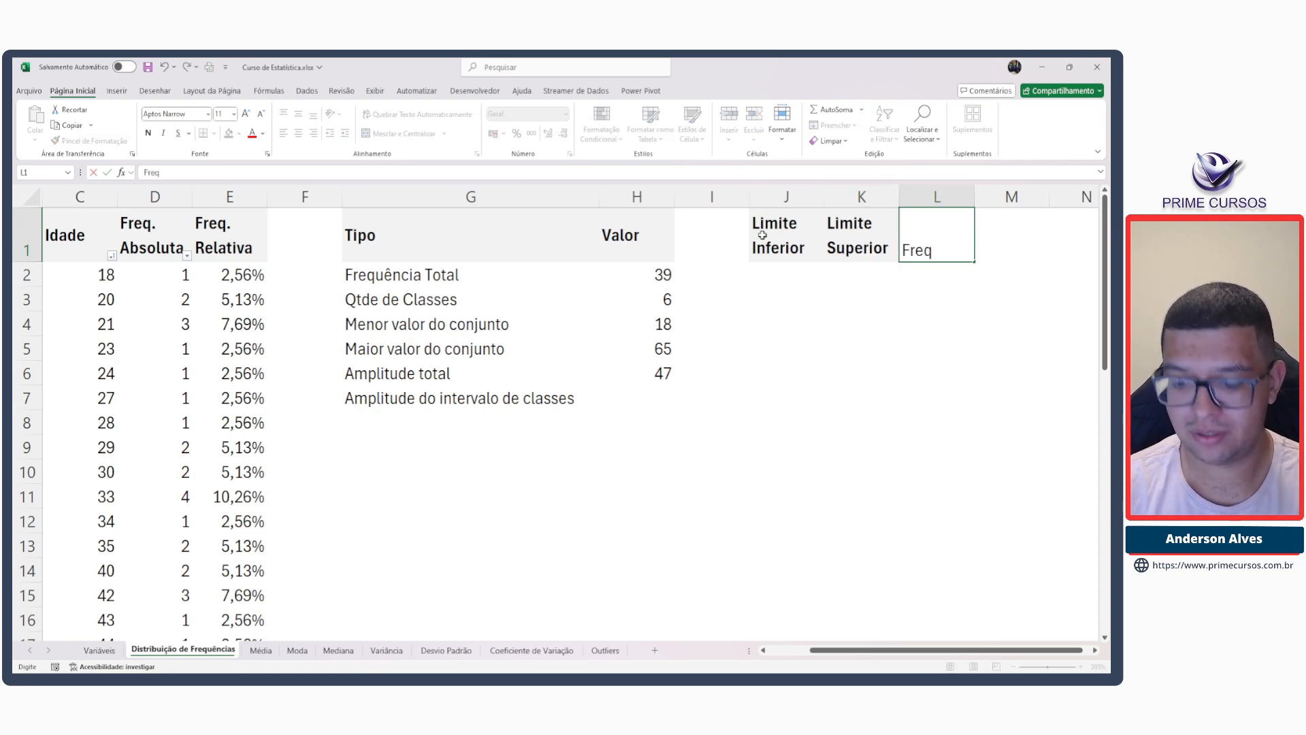
text(. Absoluta)
key(Tab)
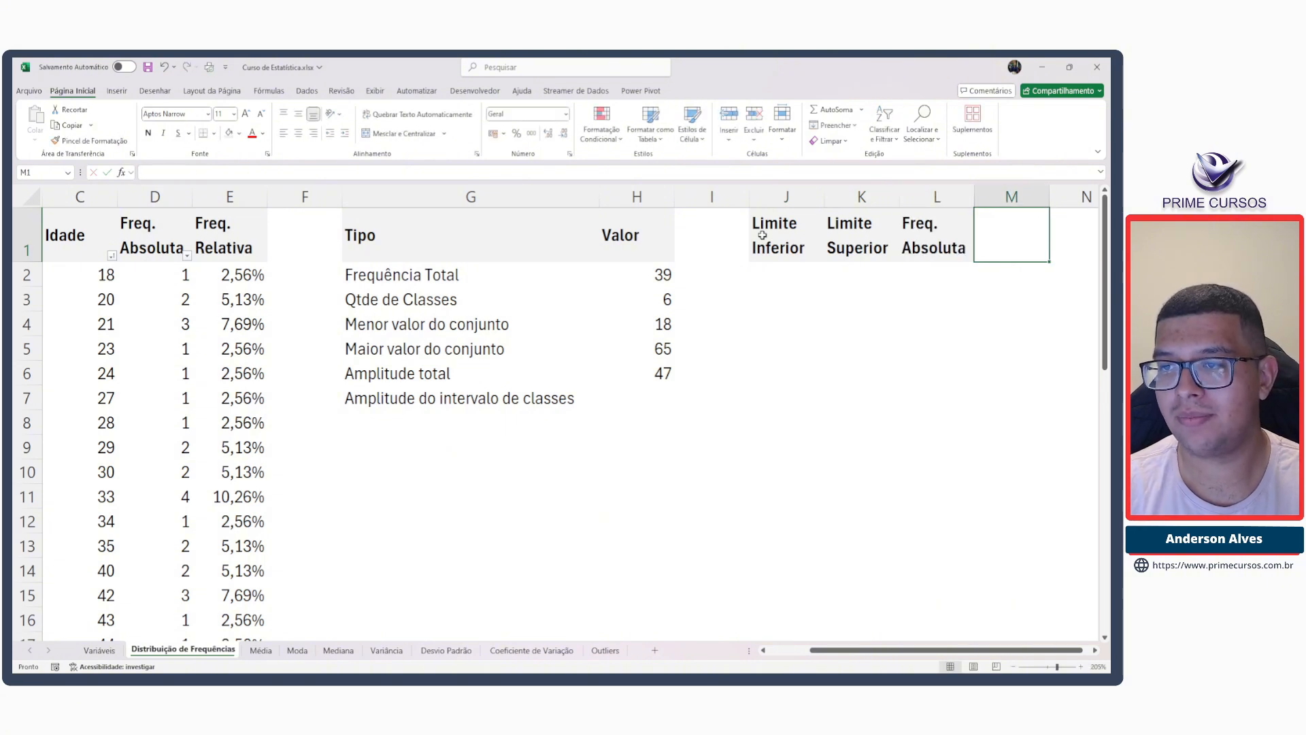
text(Freq. Relativa)
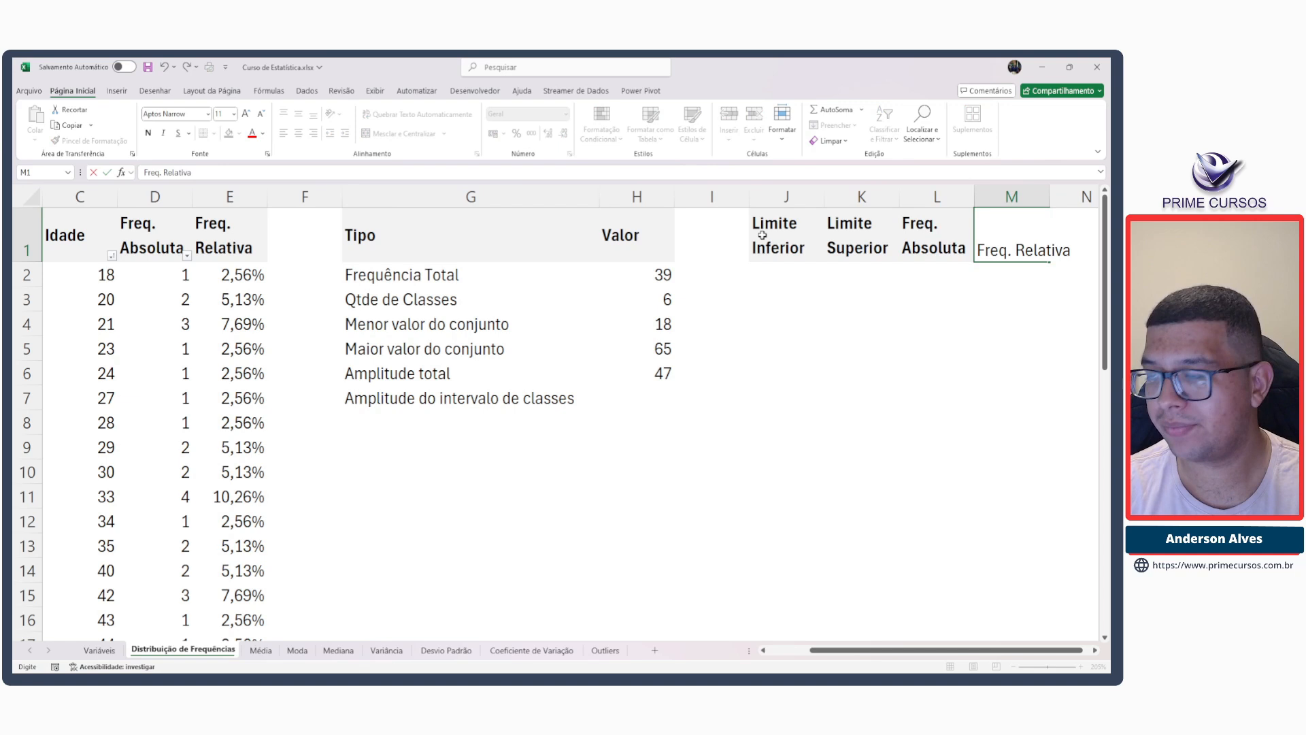
key(Tab)
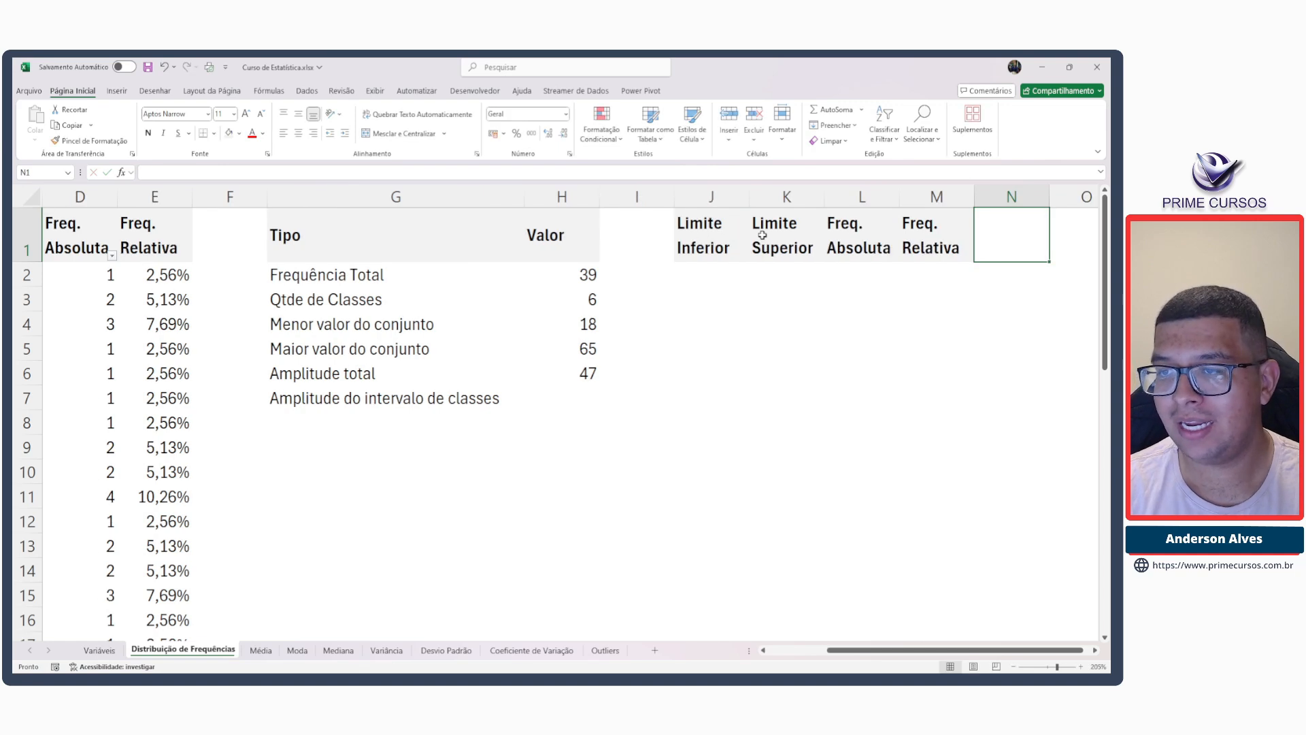
Add the header "Freq. Relativa Acumulada" in N1 and widen column N so the header fits on two lines.
text(Re)
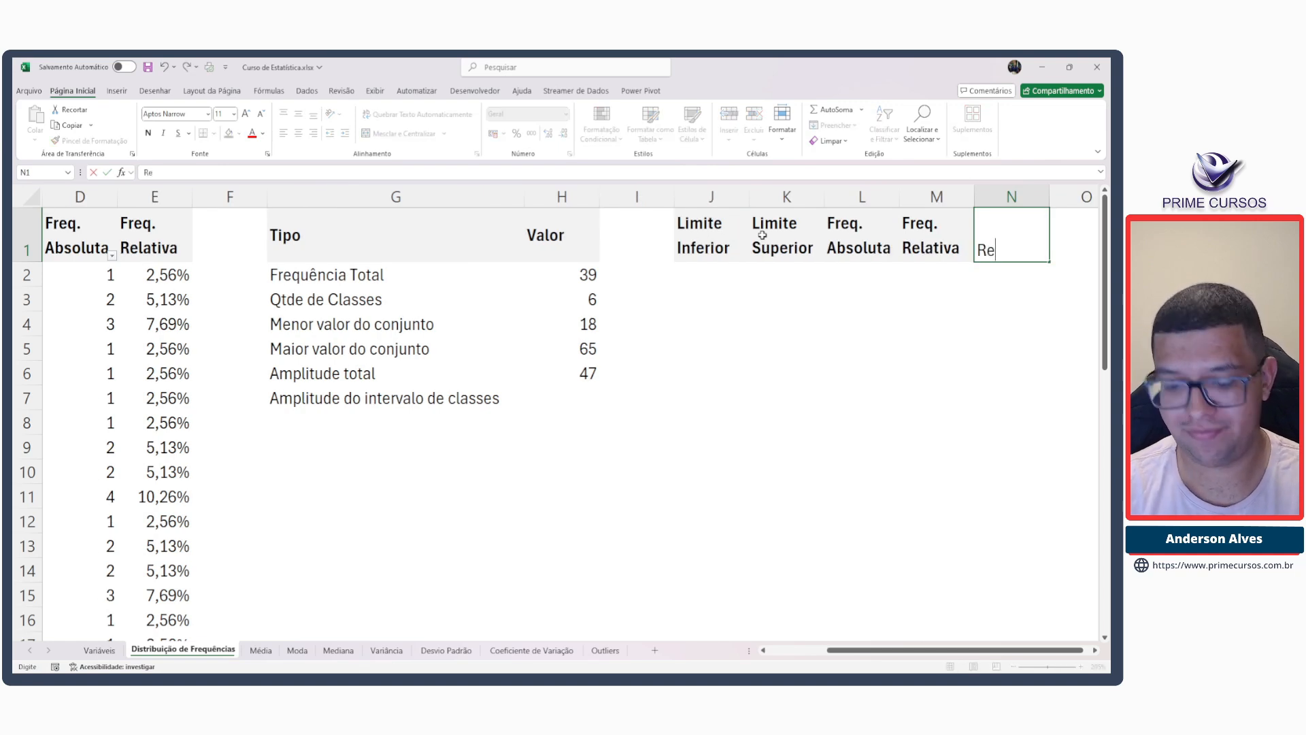
key(BackSpace)
key(BackSpace)
text(Freq. )
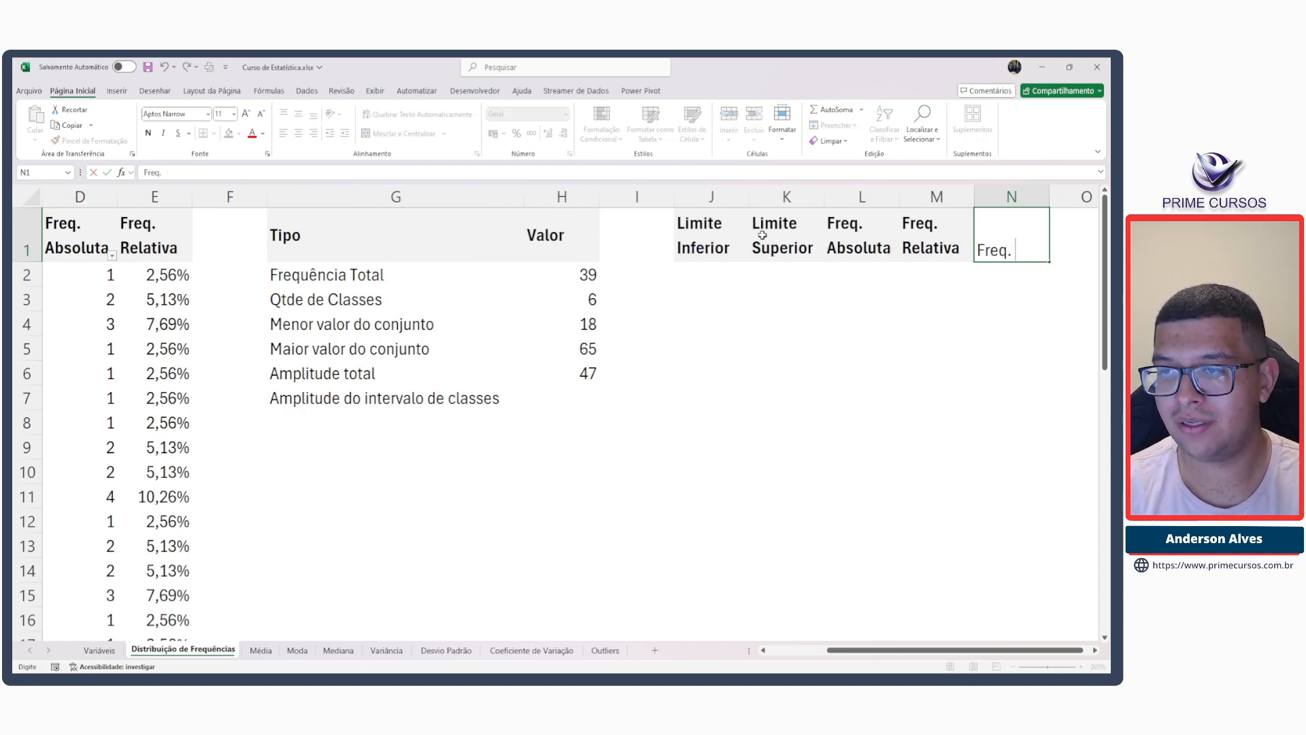
text(Relativa A)
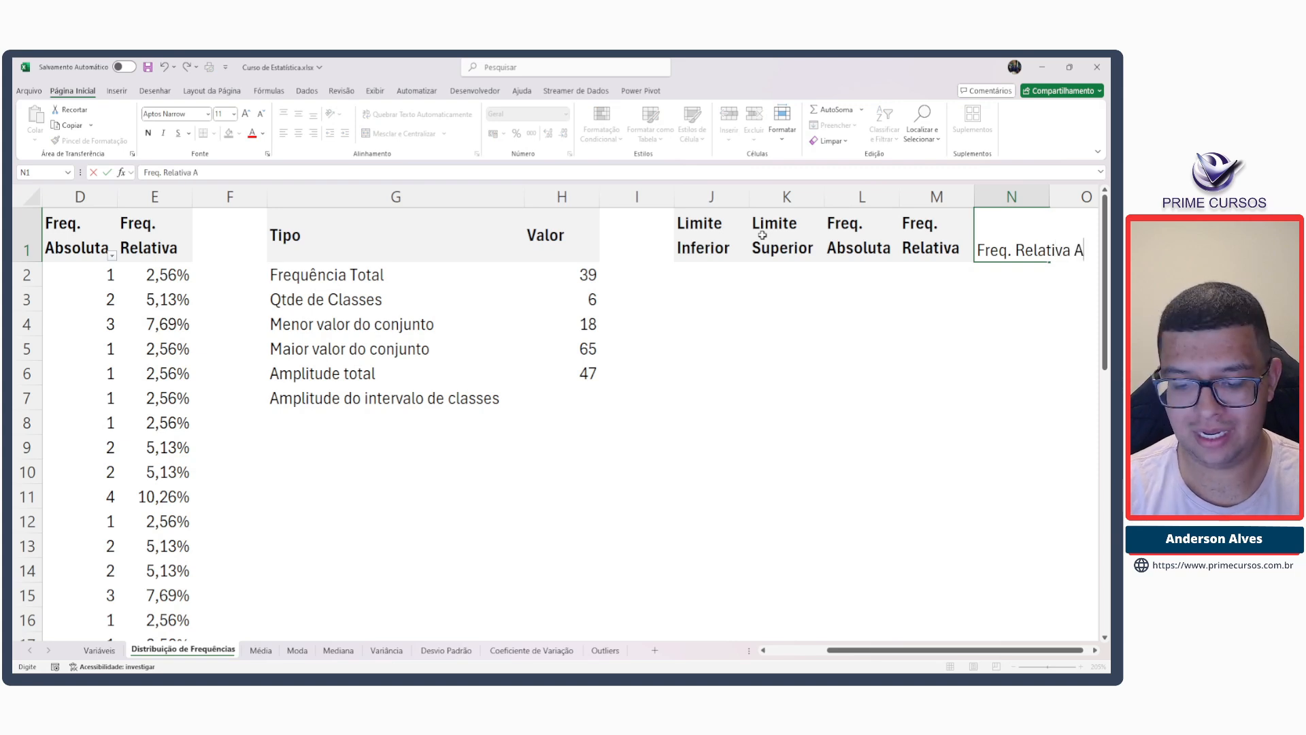
text(cumulada)
key(Tab)
key(shift+Tab)
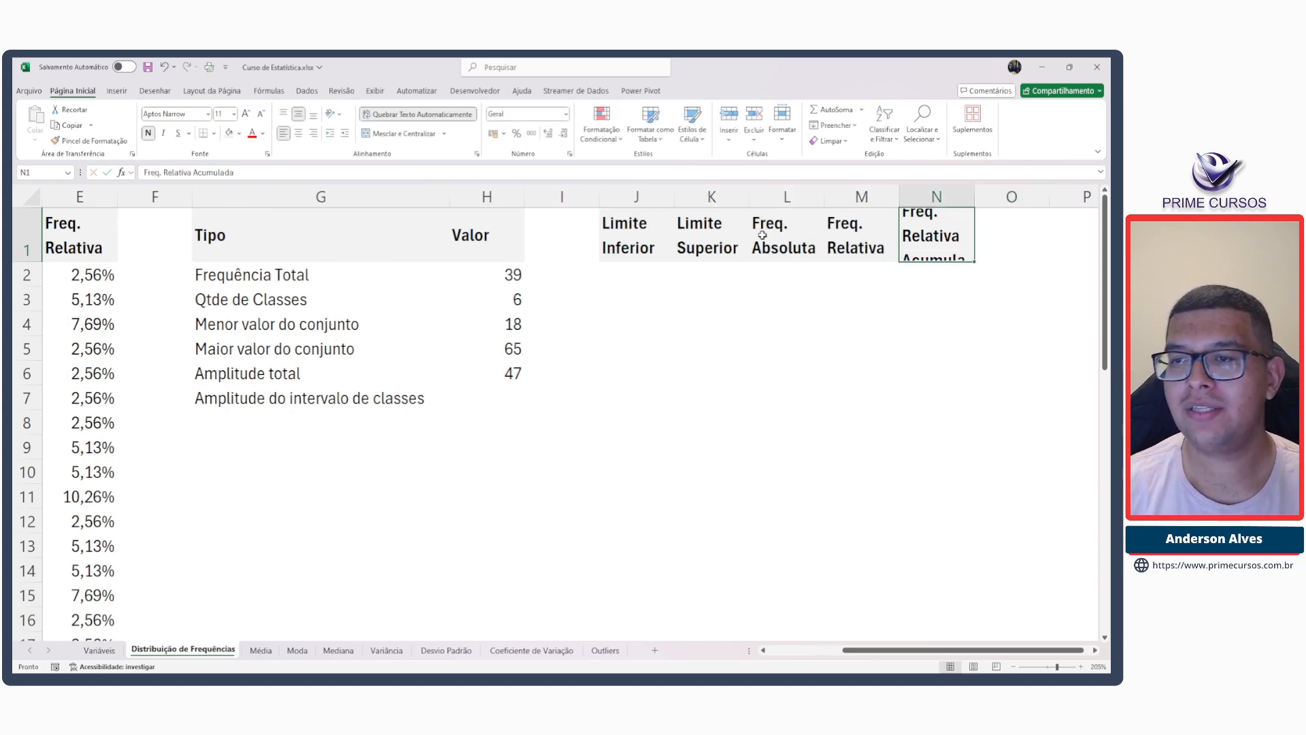
drag(973, 195, 1012, 192)
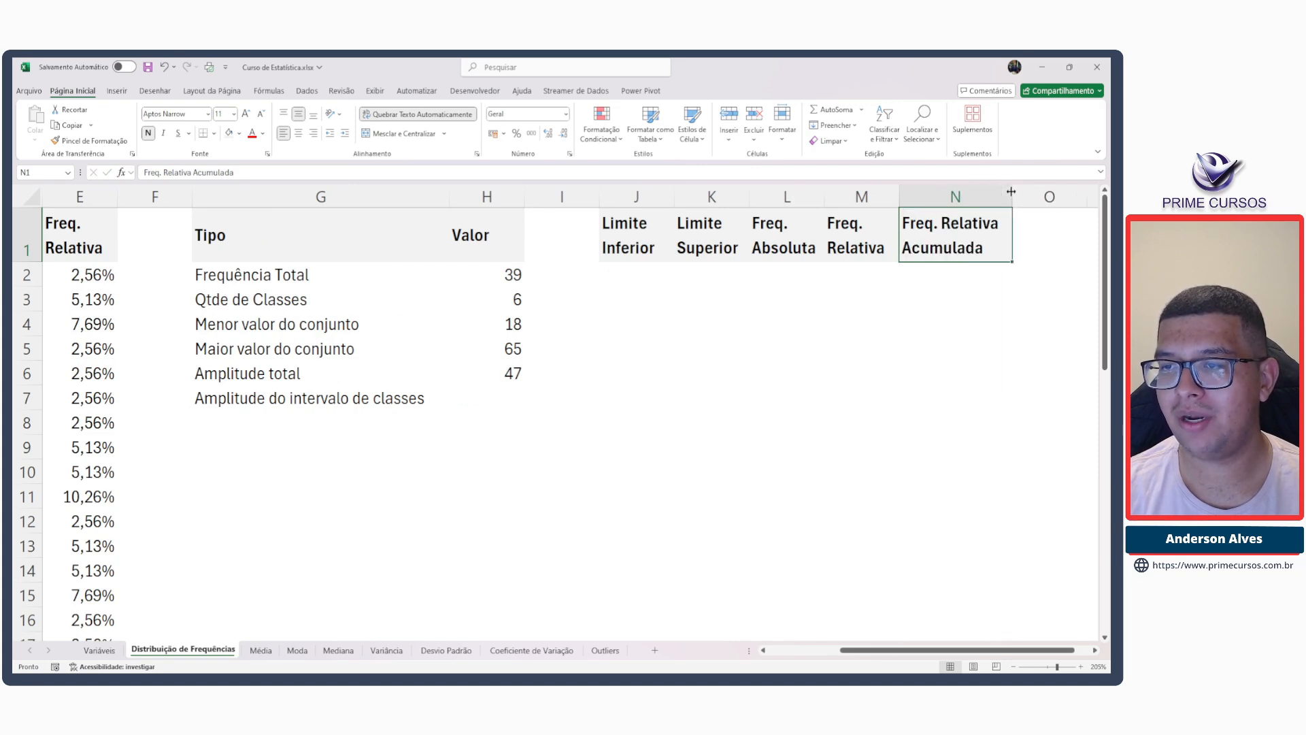
Insert a blank column at J, before the "Limite Inferior" column of the class table.
click(642, 279)
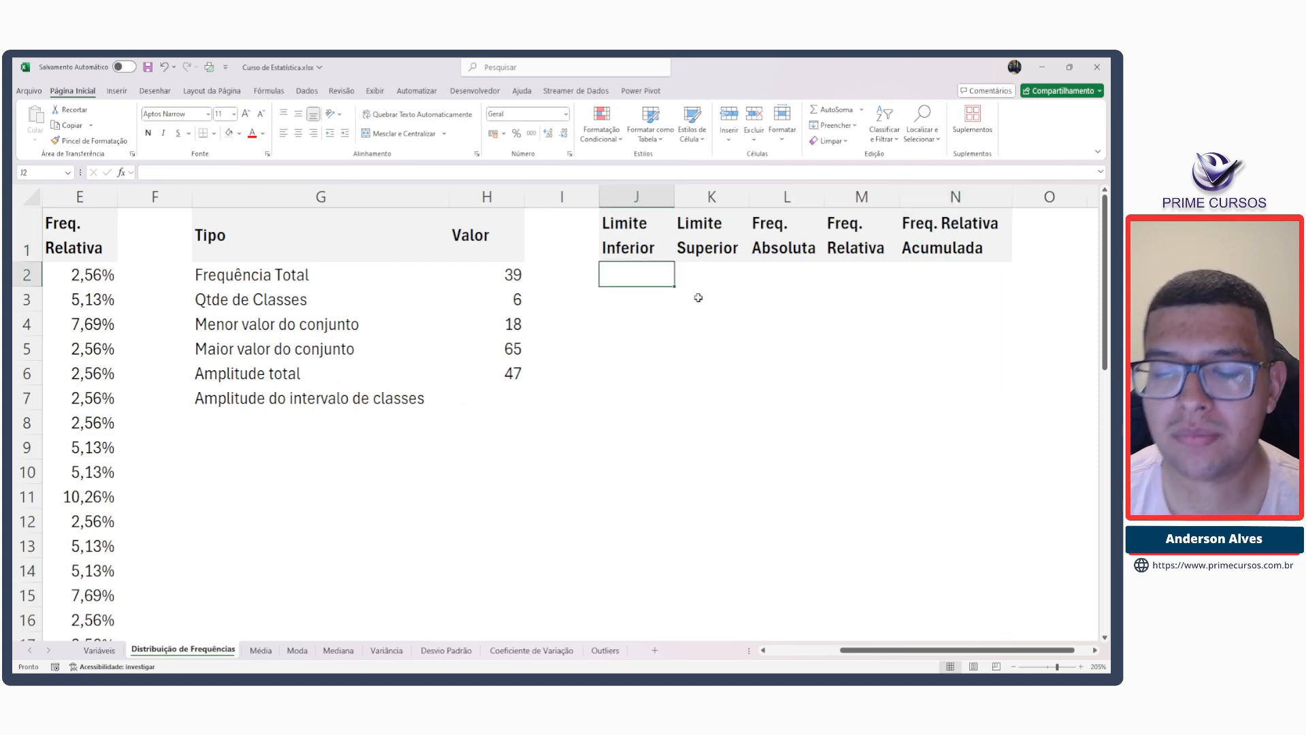
click(483, 401)
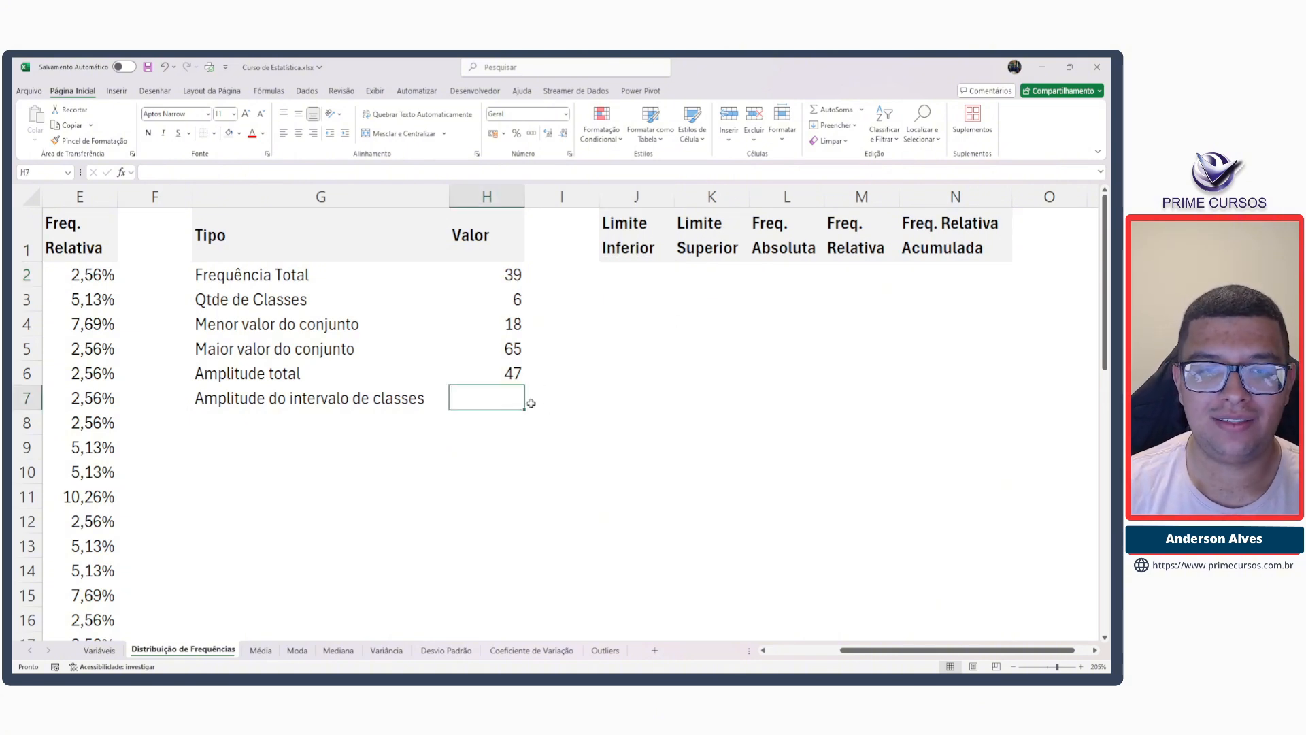
click(500, 328)
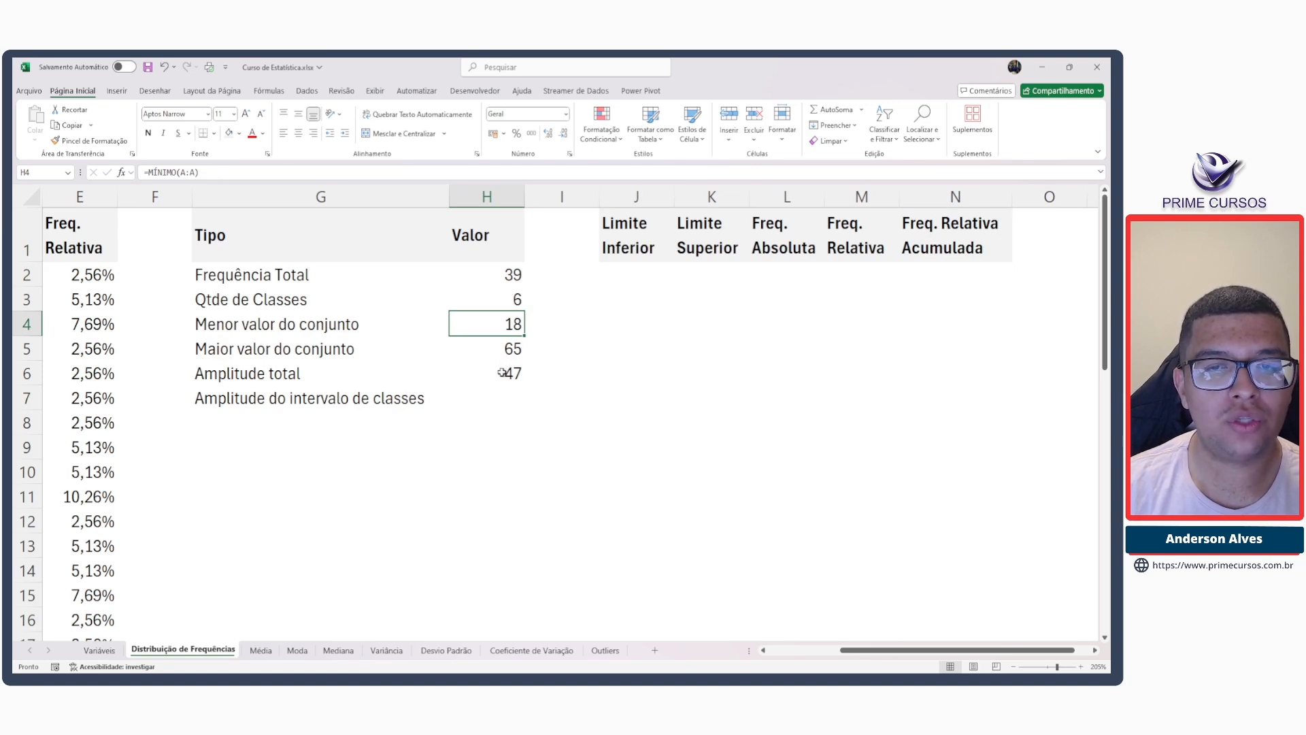
click(628, 196)
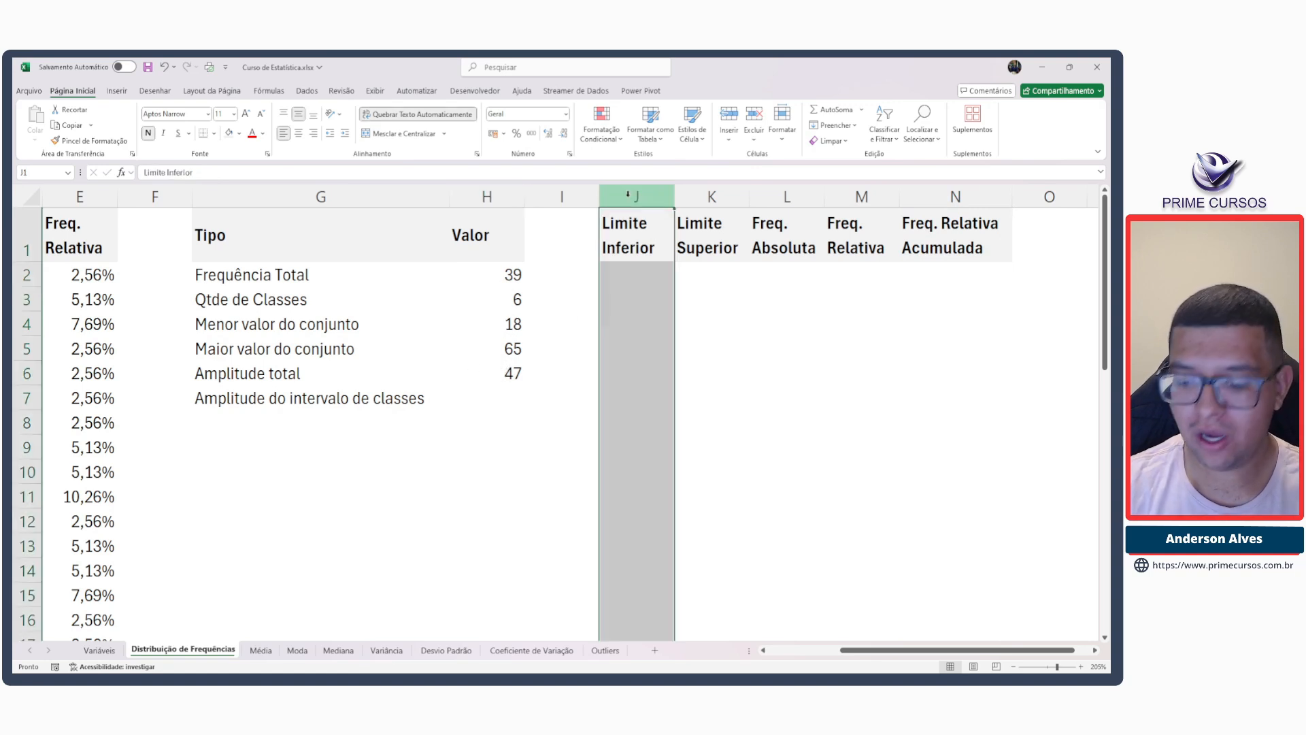
key(ctrl+plus)
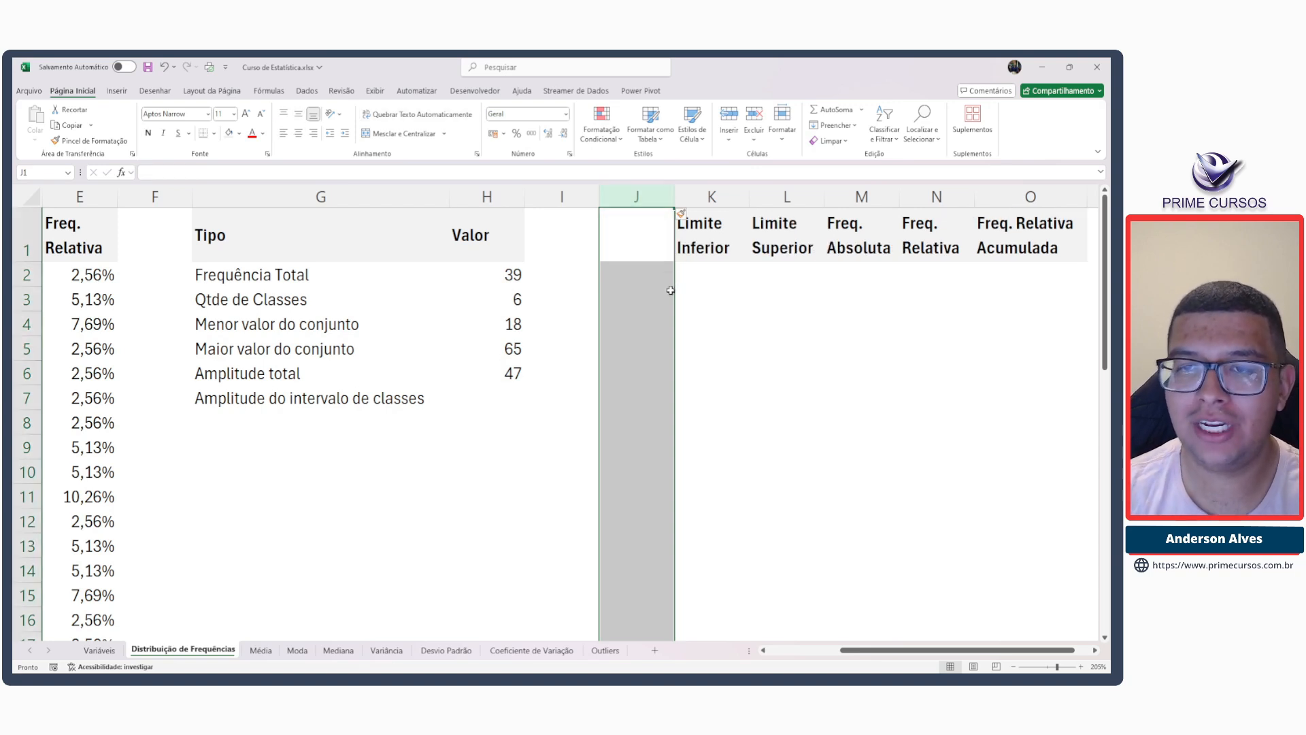
Enter the header "Classes" in J1 above the newly inserted column.
click(654, 236)
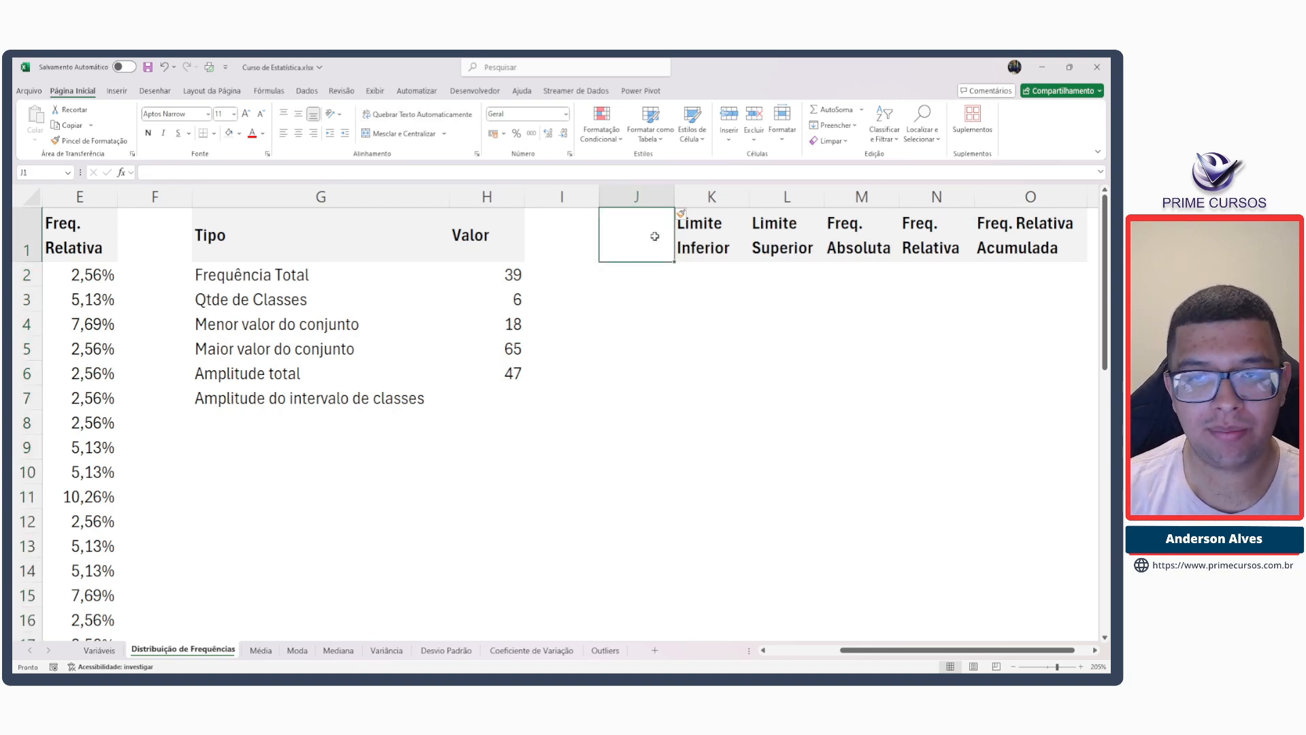
text(Qtde)
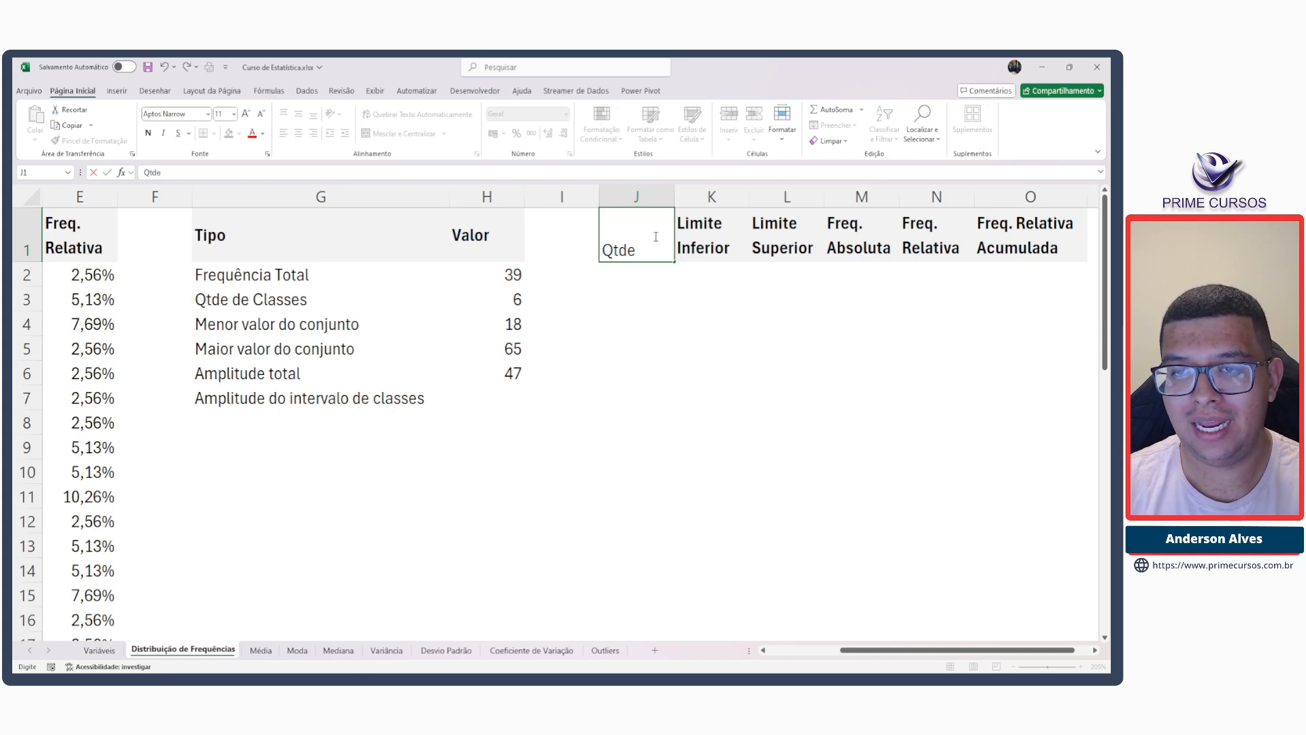
key(Escape)
text(CVI)
key(BackSpace)
key(BackSpace)
text(lças)
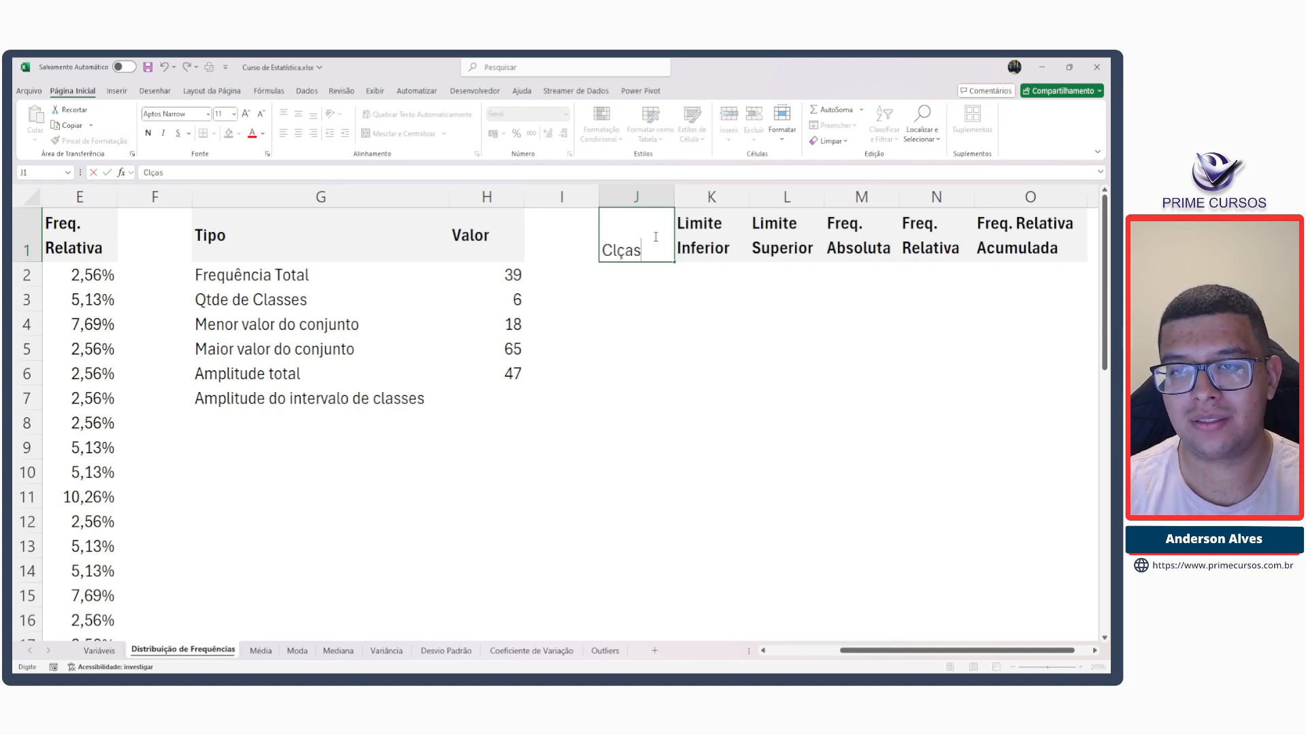
key(BackSpace)
key(BackSpace)
key(BackSpace)
text(asses)
key(Return)
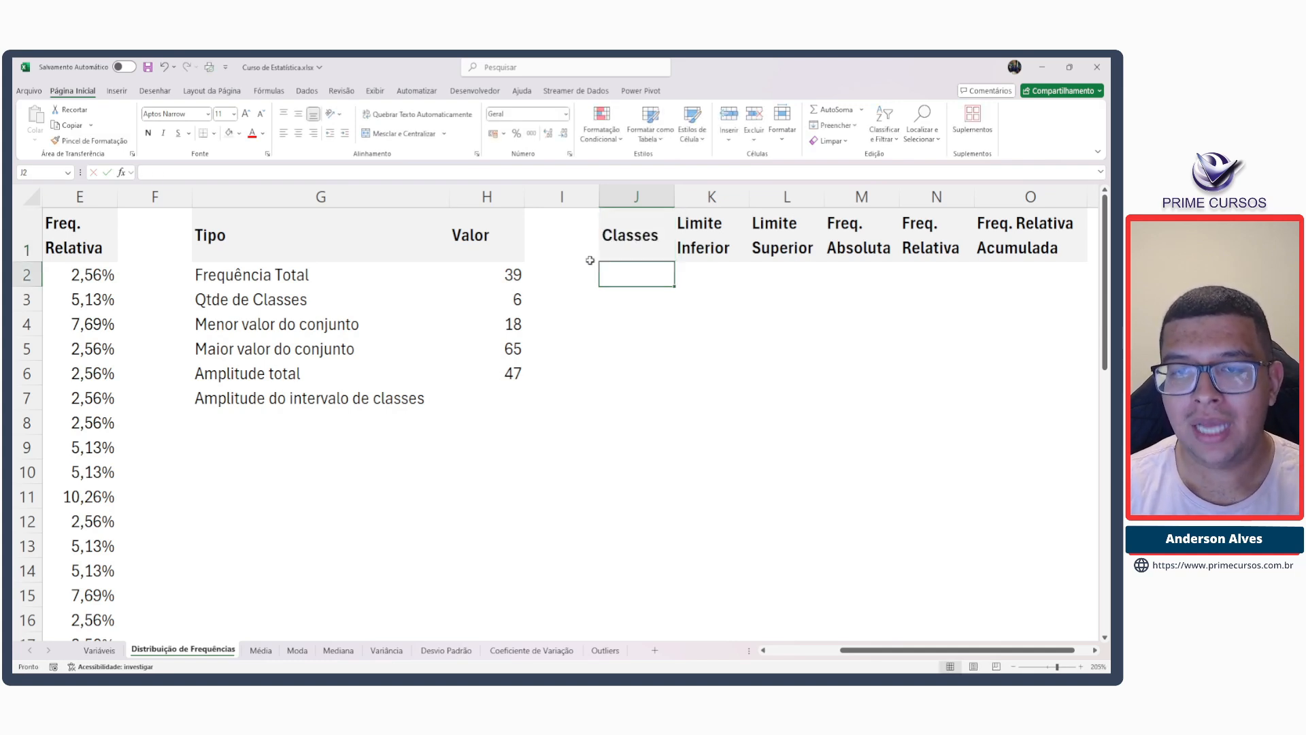
Number the classes from 1 to 6 in J2:J7.
click(501, 305)
click(629, 277)
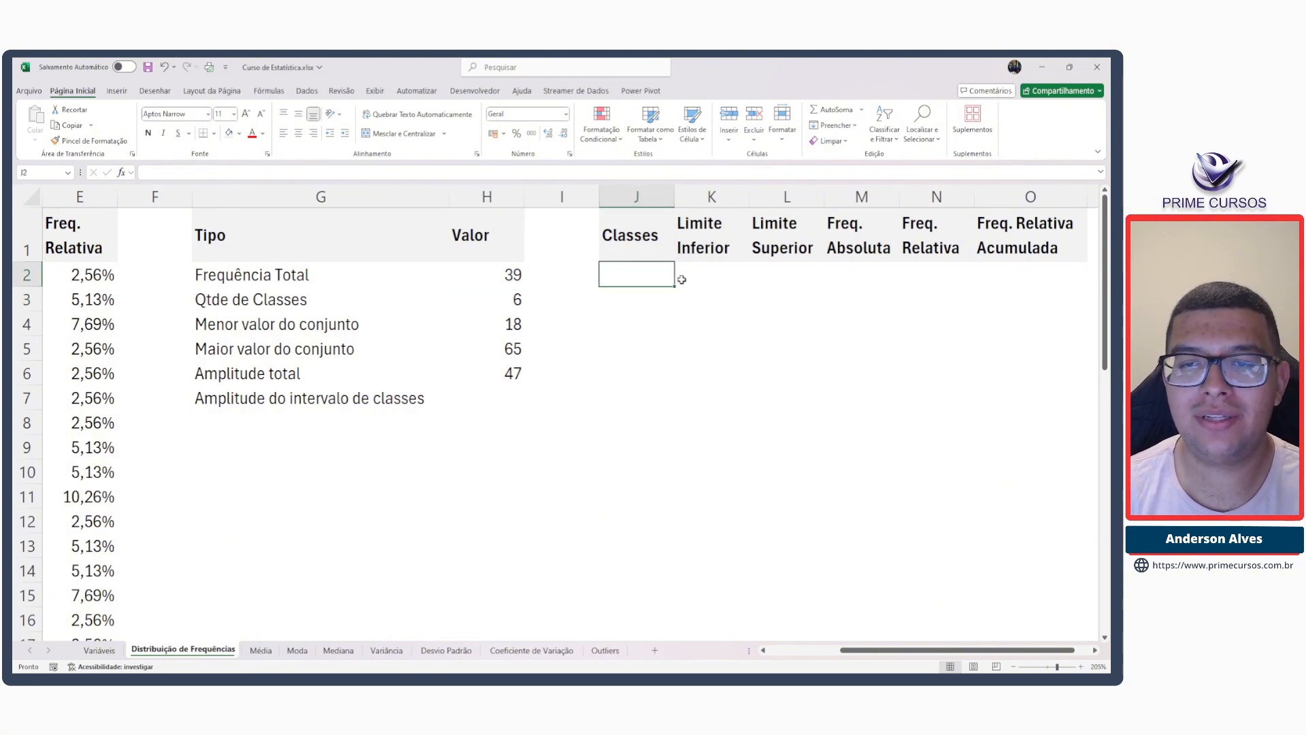
text(1)
key(Return)
text(2)
key(Return)
text(3)
key(Return)
text(4)
key(Return)
text(5)
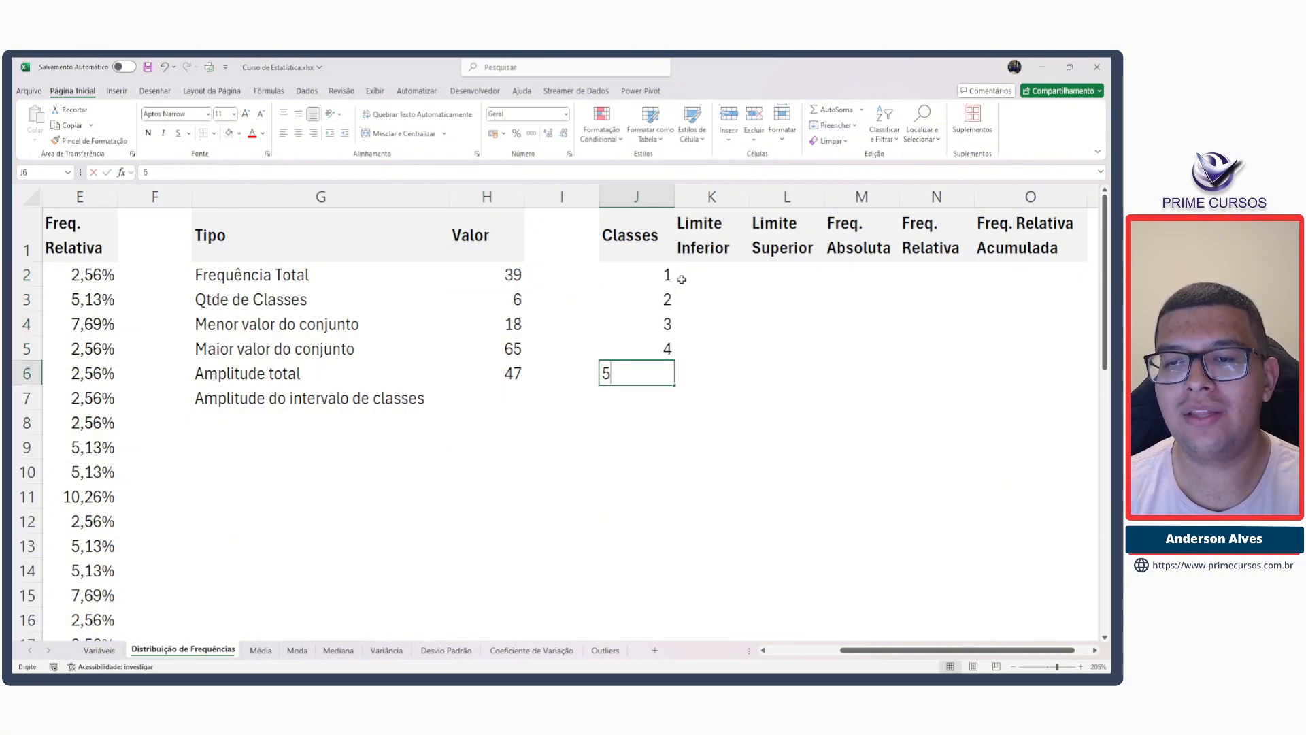
key(Return)
text(6)
key(Return)
drag(670, 275, 665, 395)
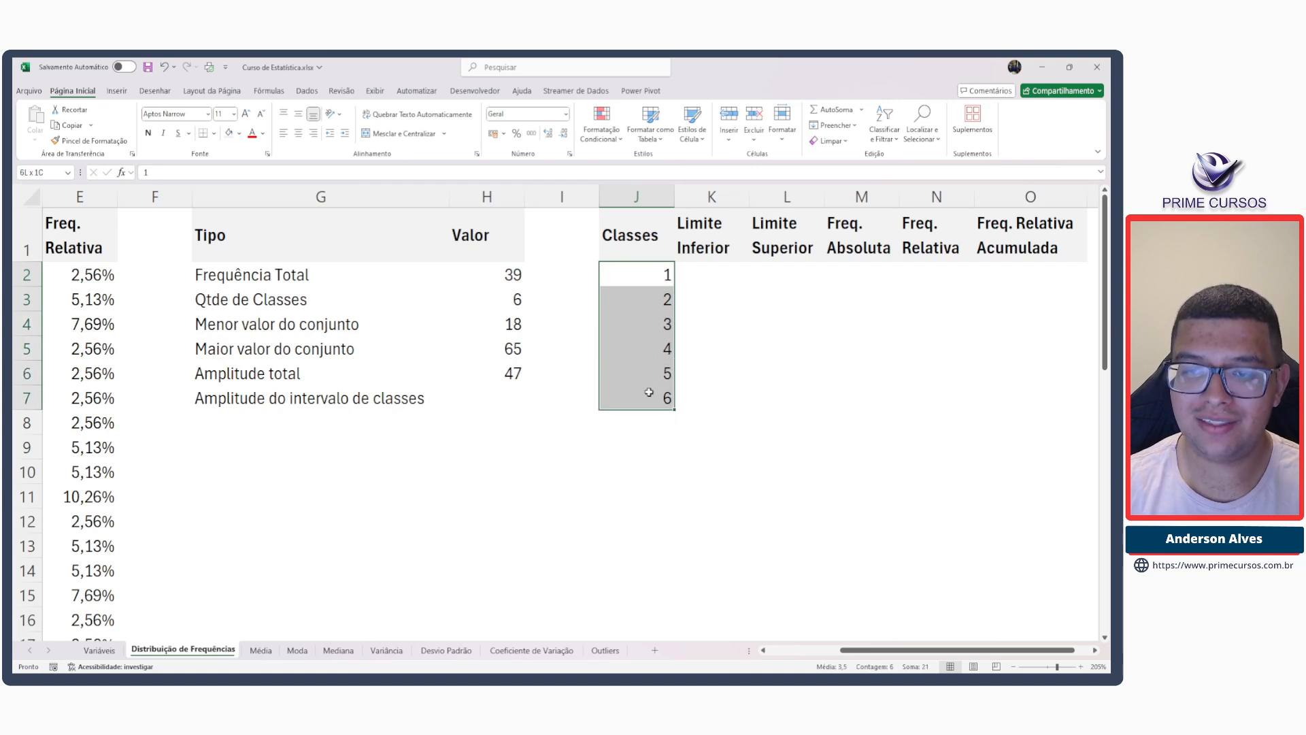
click(660, 271)
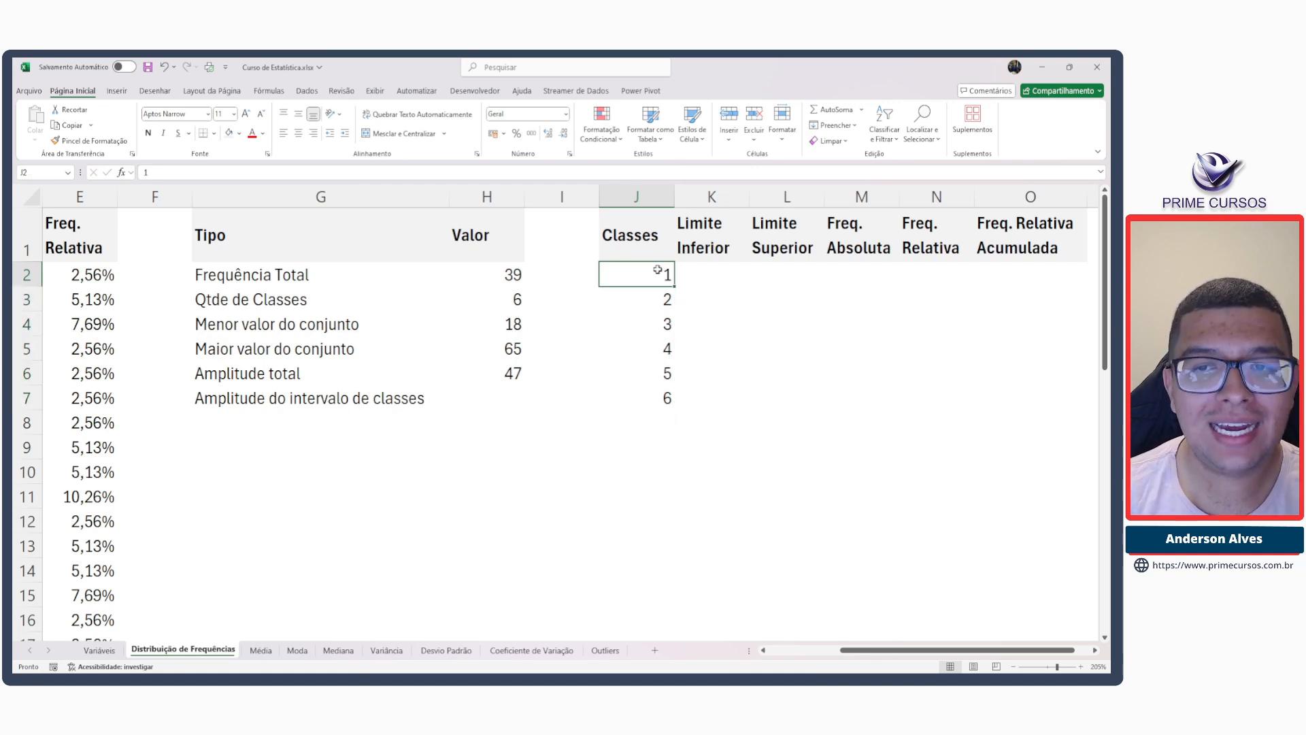
Set the first class's lower limit in K2 to the smallest value of the set with =H4.
click(701, 272)
click(779, 269)
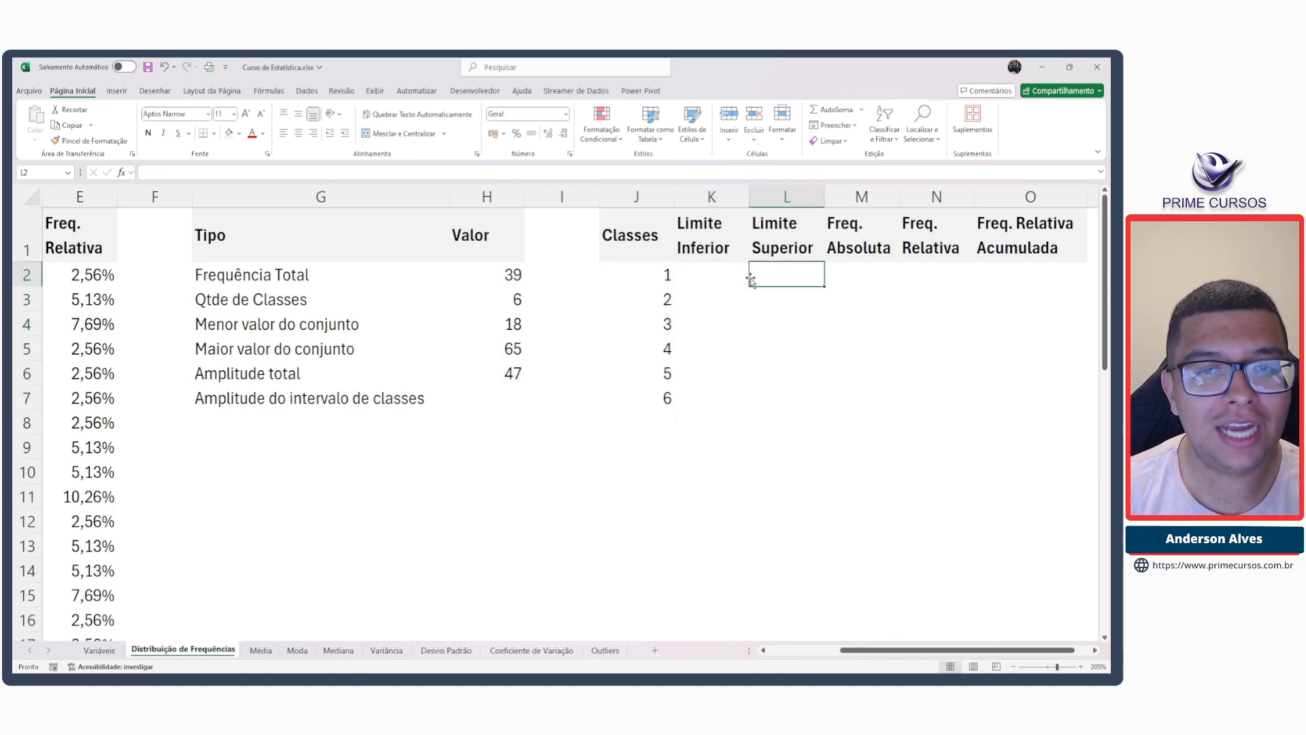
click(726, 275)
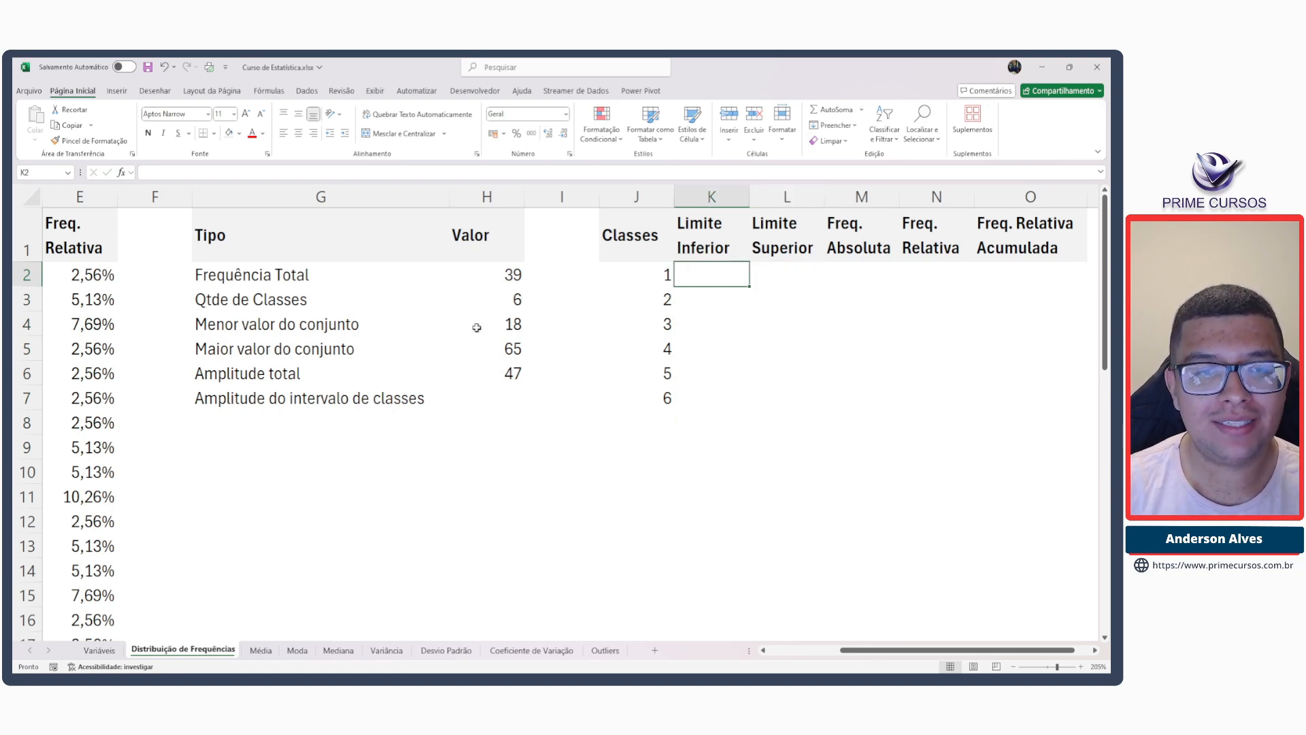
click(499, 321)
click(695, 278)
text(=)
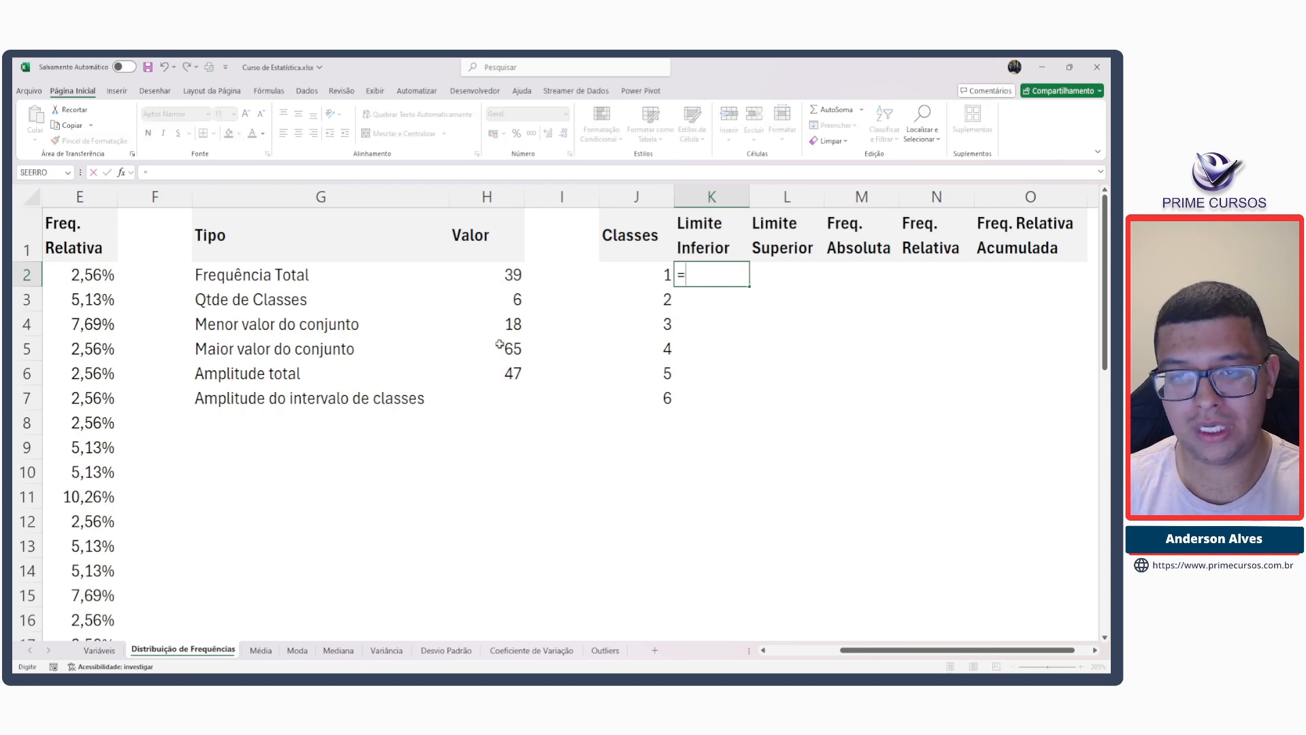
click(508, 324)
key(Return)
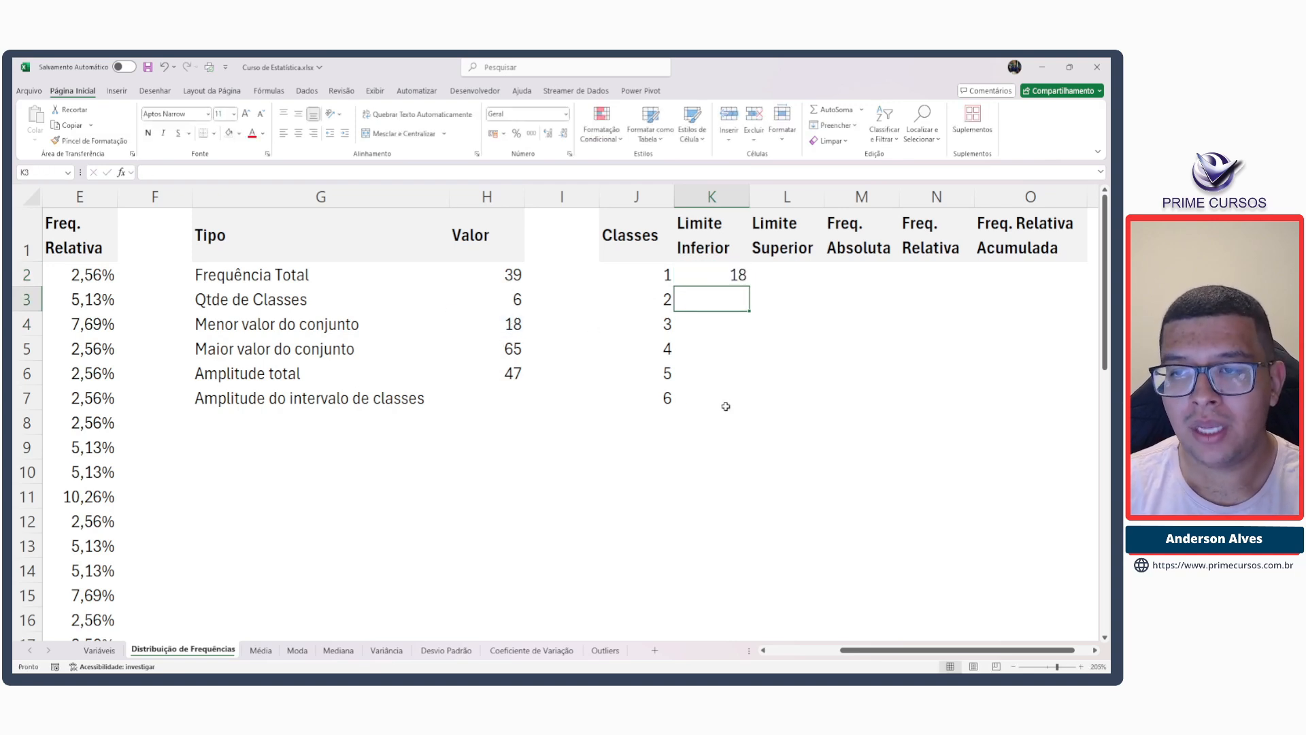
Set the sixth class's upper limit in L7 to the largest value of the set with =H5.
click(793, 394)
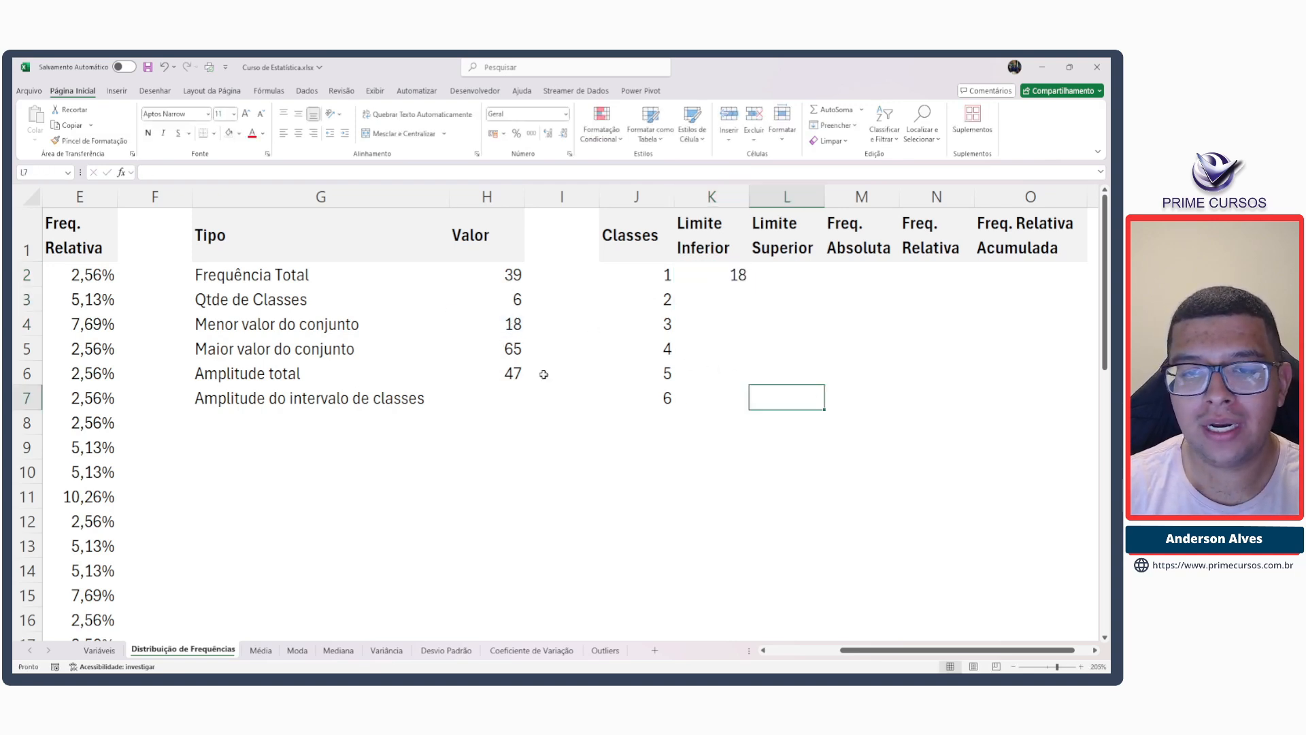
text(=)
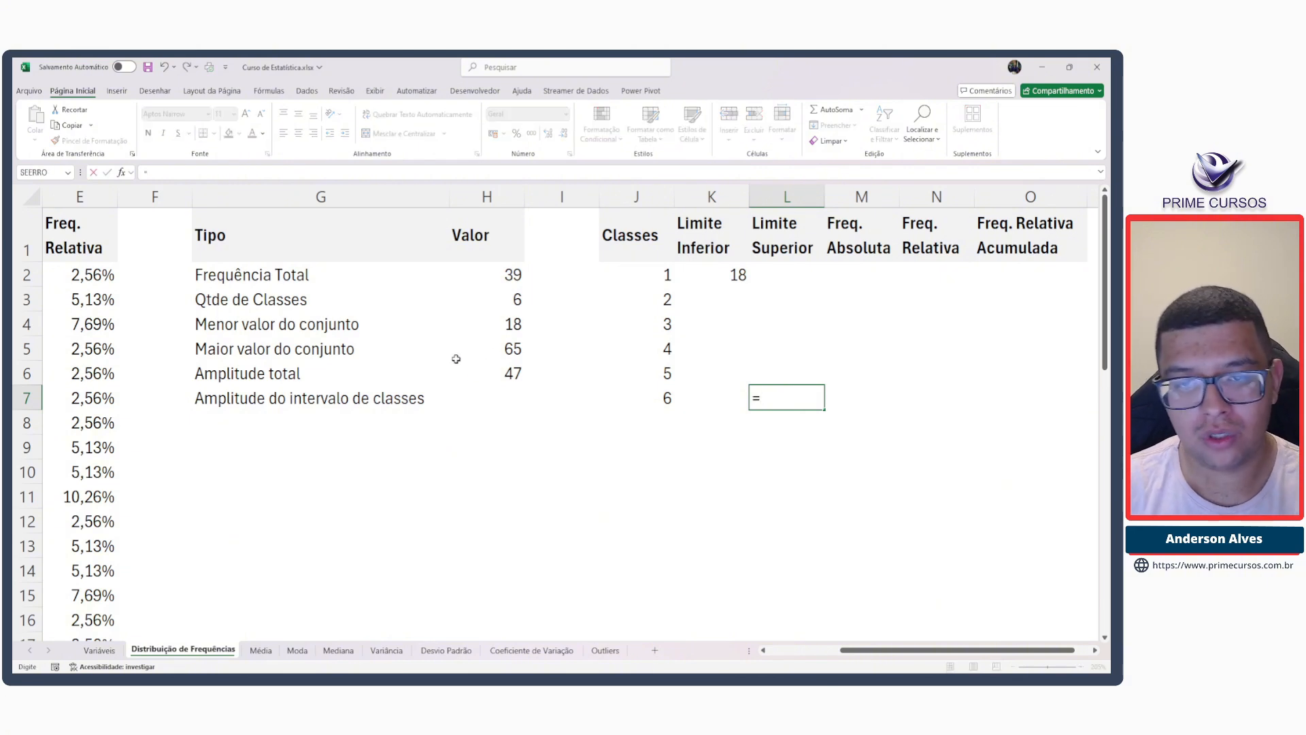
click(503, 351)
key(Return)
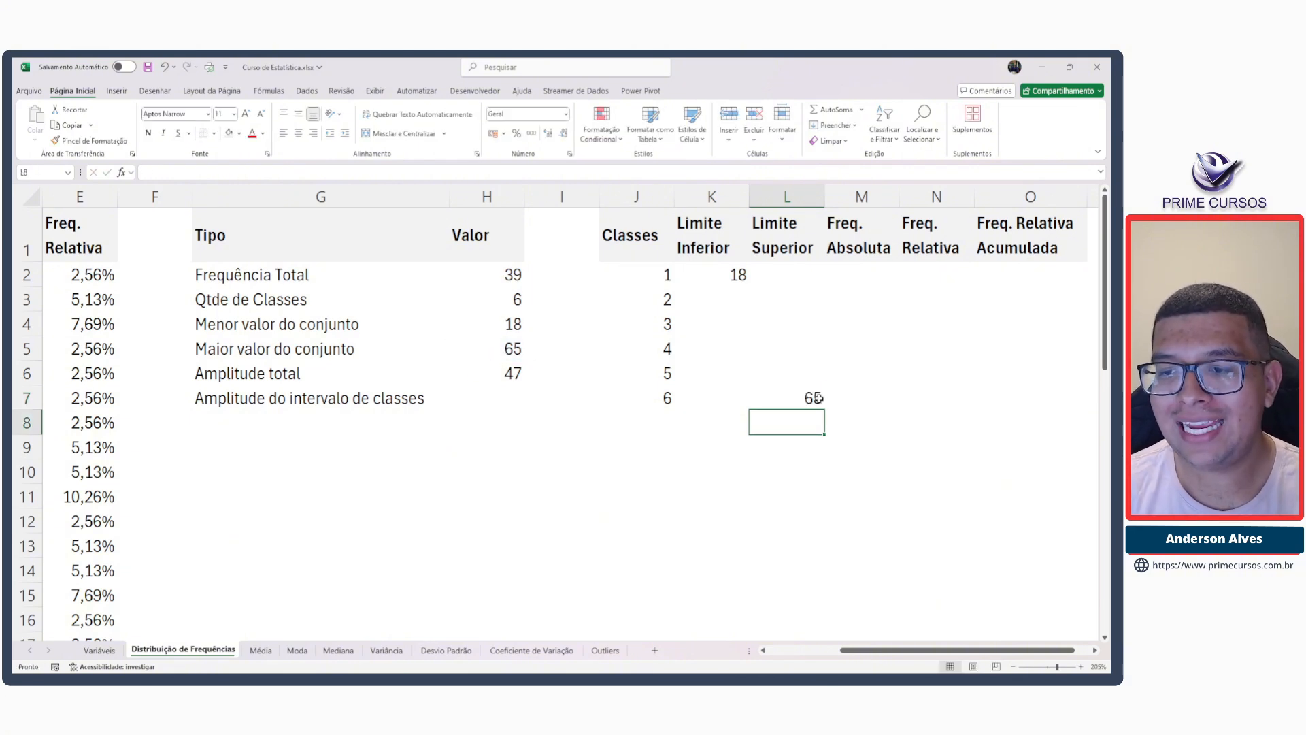
click(786, 400)
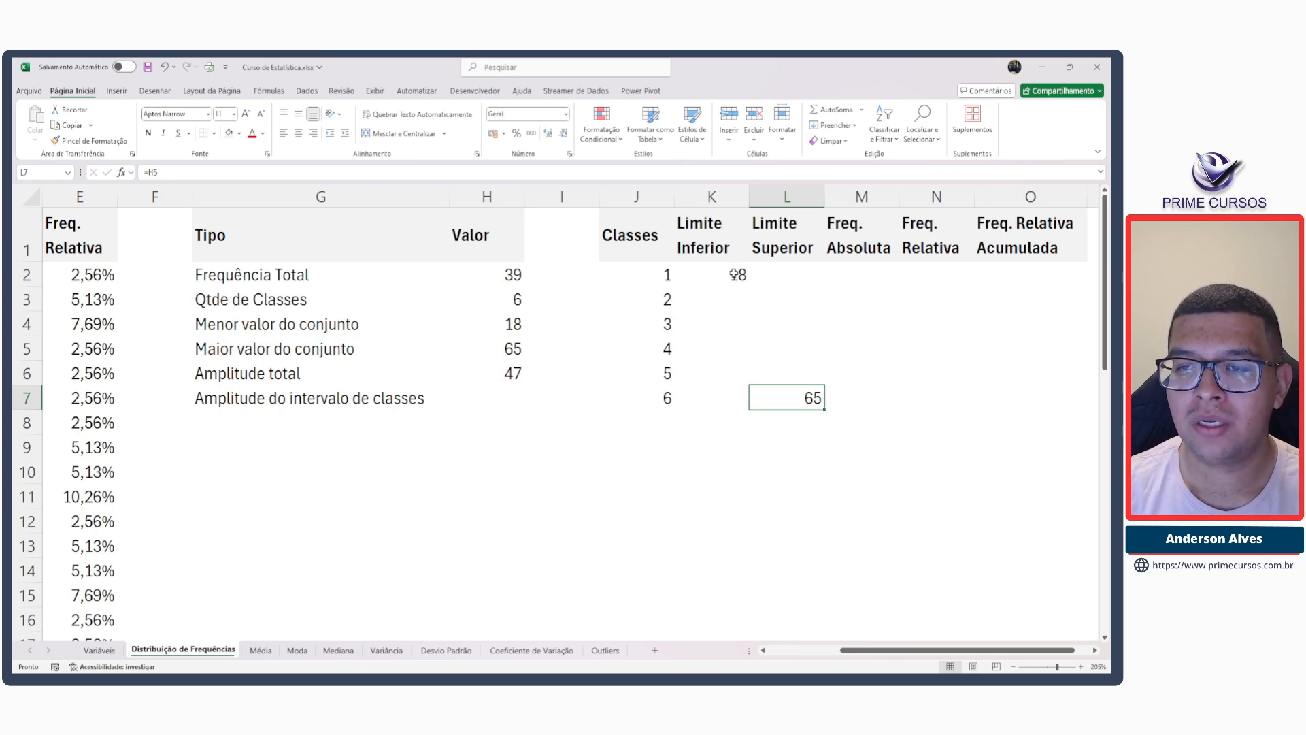
Examine the lower and upper limit cells of each class from row 2 to row 7.
click(734, 276)
click(772, 272)
click(720, 293)
click(719, 323)
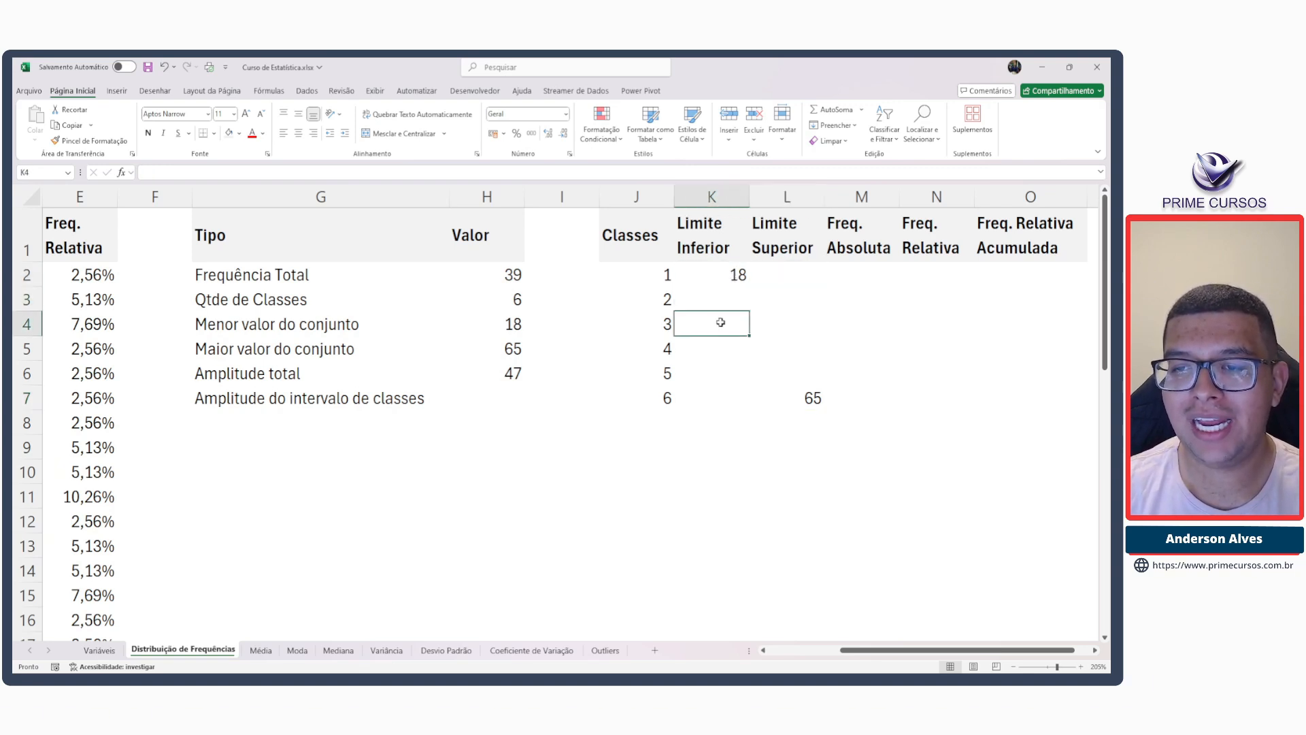
click(782, 324)
click(717, 365)
click(787, 358)
click(782, 372)
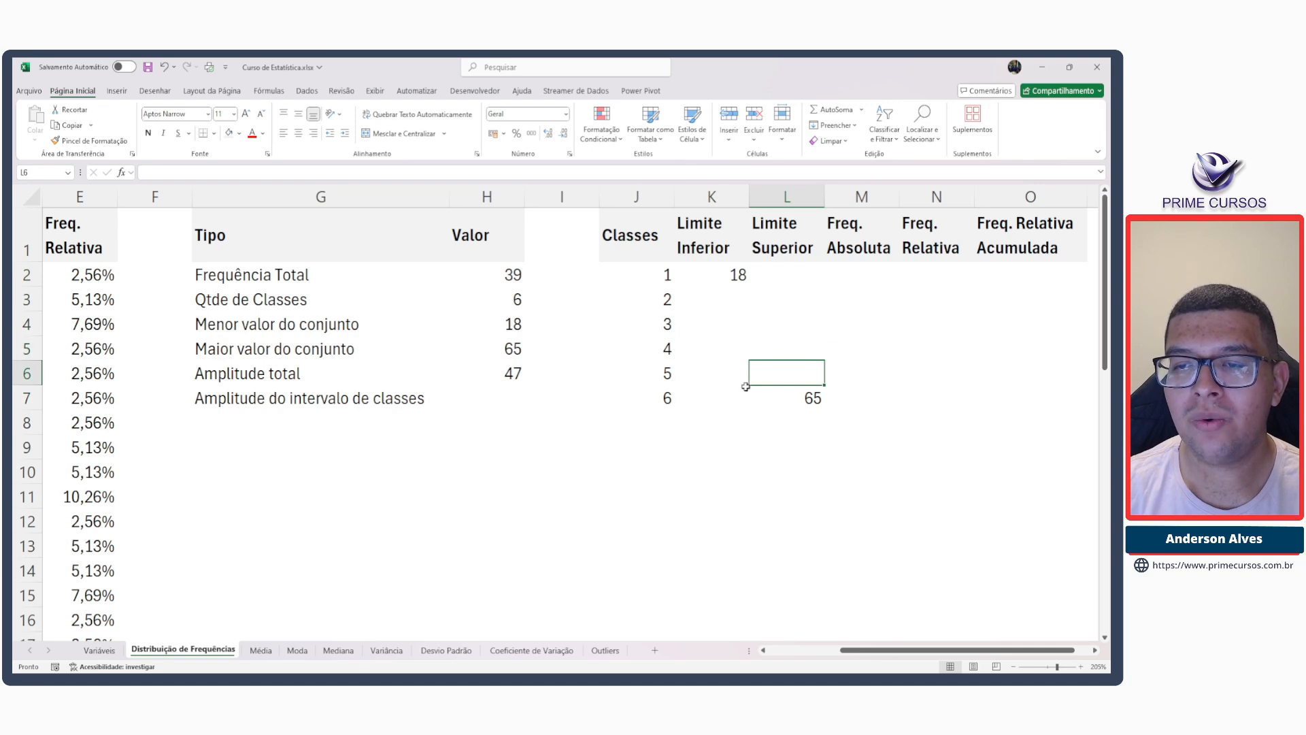
click(721, 397)
click(782, 398)
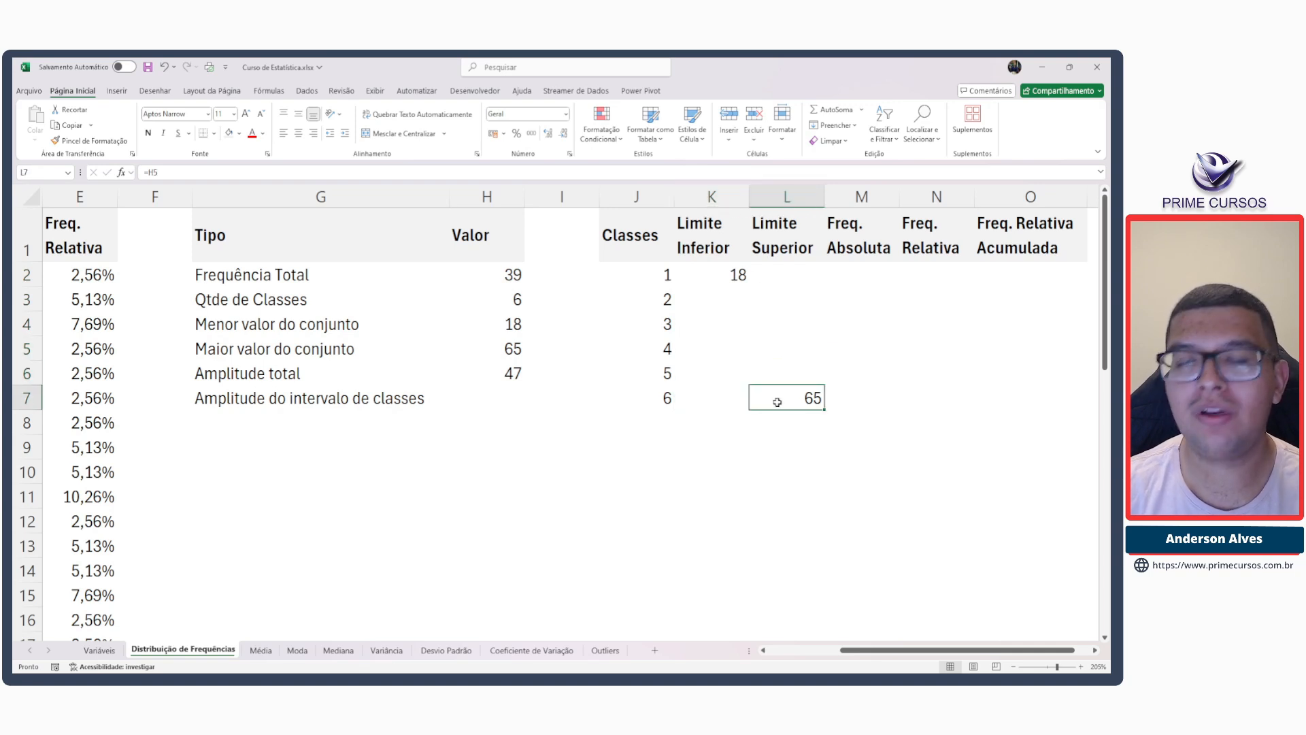
Enter example limits for the first two classes: 22 in L2, 23 in K3 and 26 in L3.
click(775, 277)
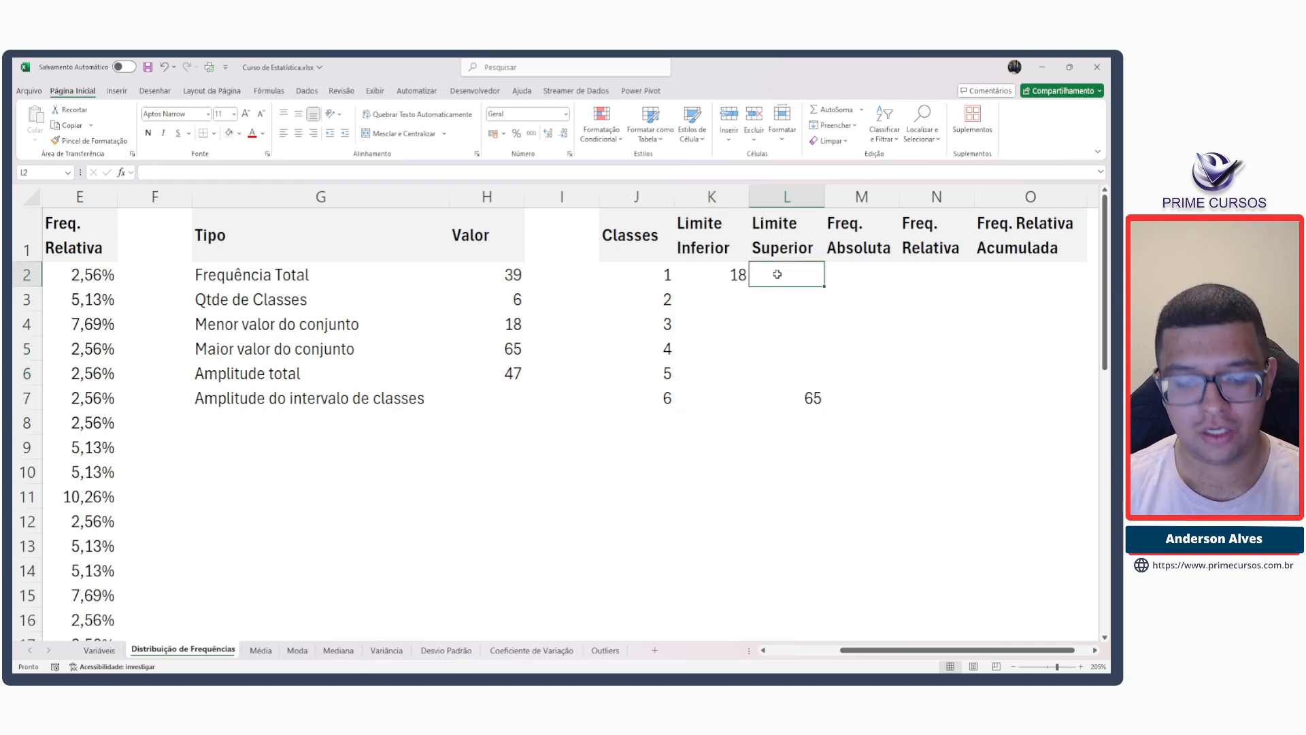
text(22)
click(727, 297)
text(23)
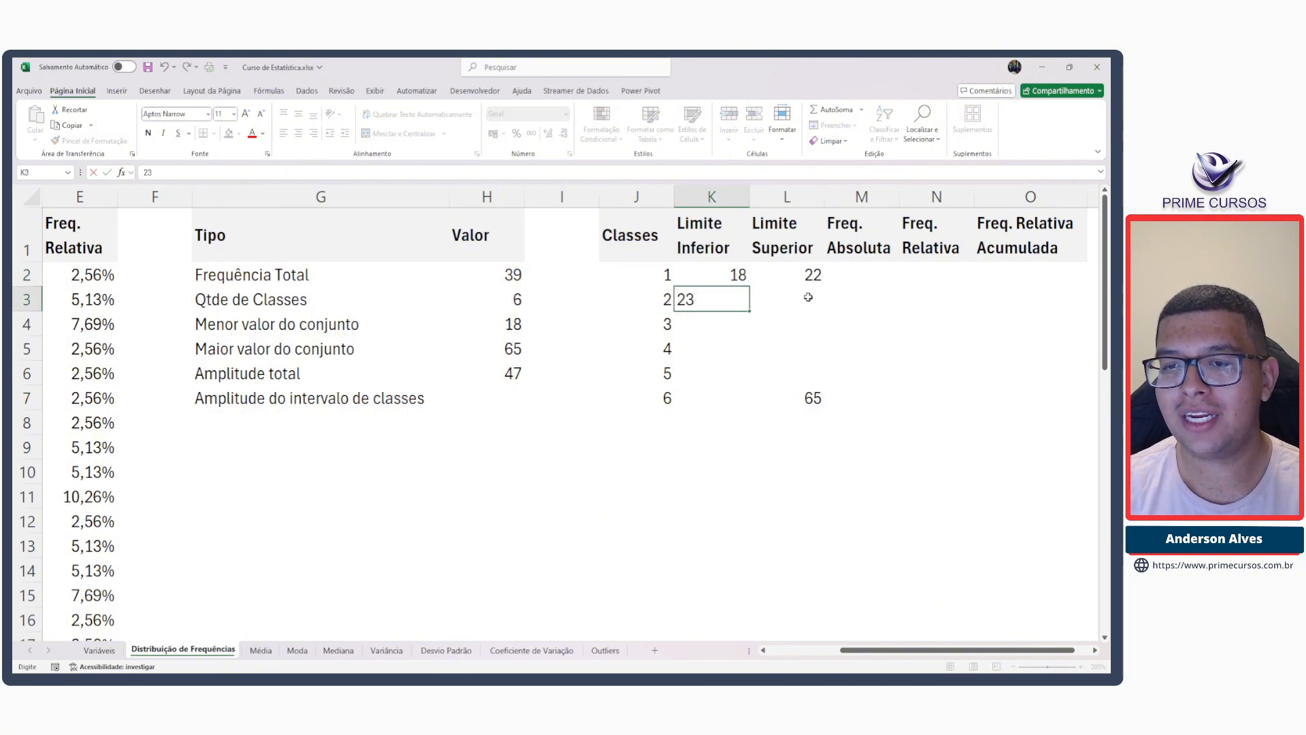
click(808, 297)
text(26)
Enter example limits for the third class, with 27 in K4 and 30 in L4, and review the first class's limits.
click(687, 323)
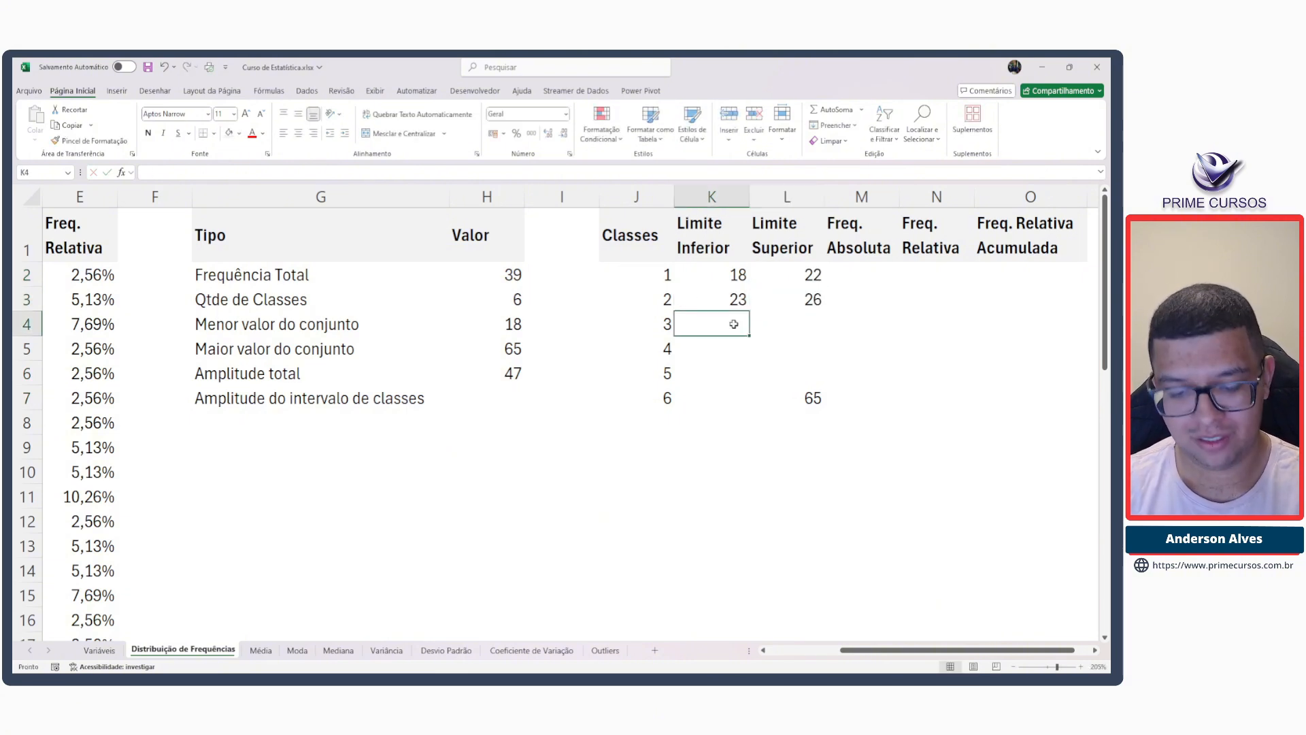
text(27)
click(808, 322)
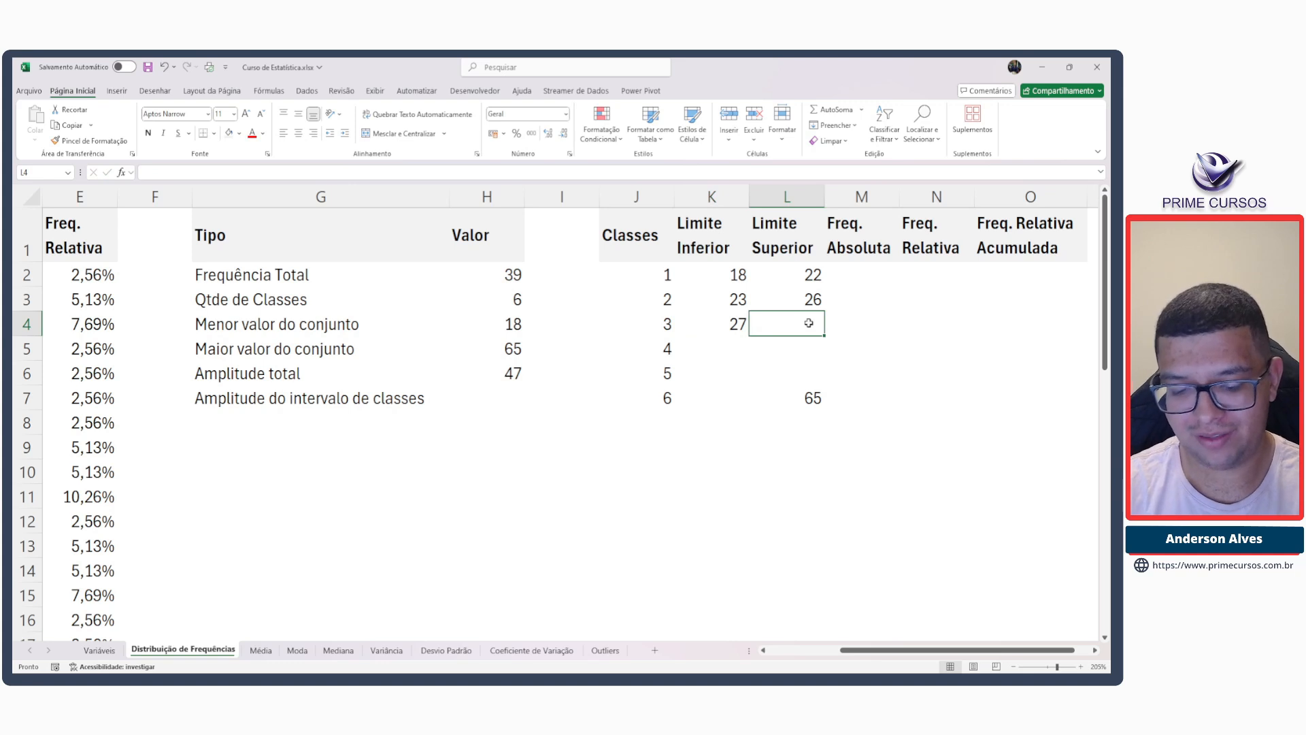
text(30)
click(737, 349)
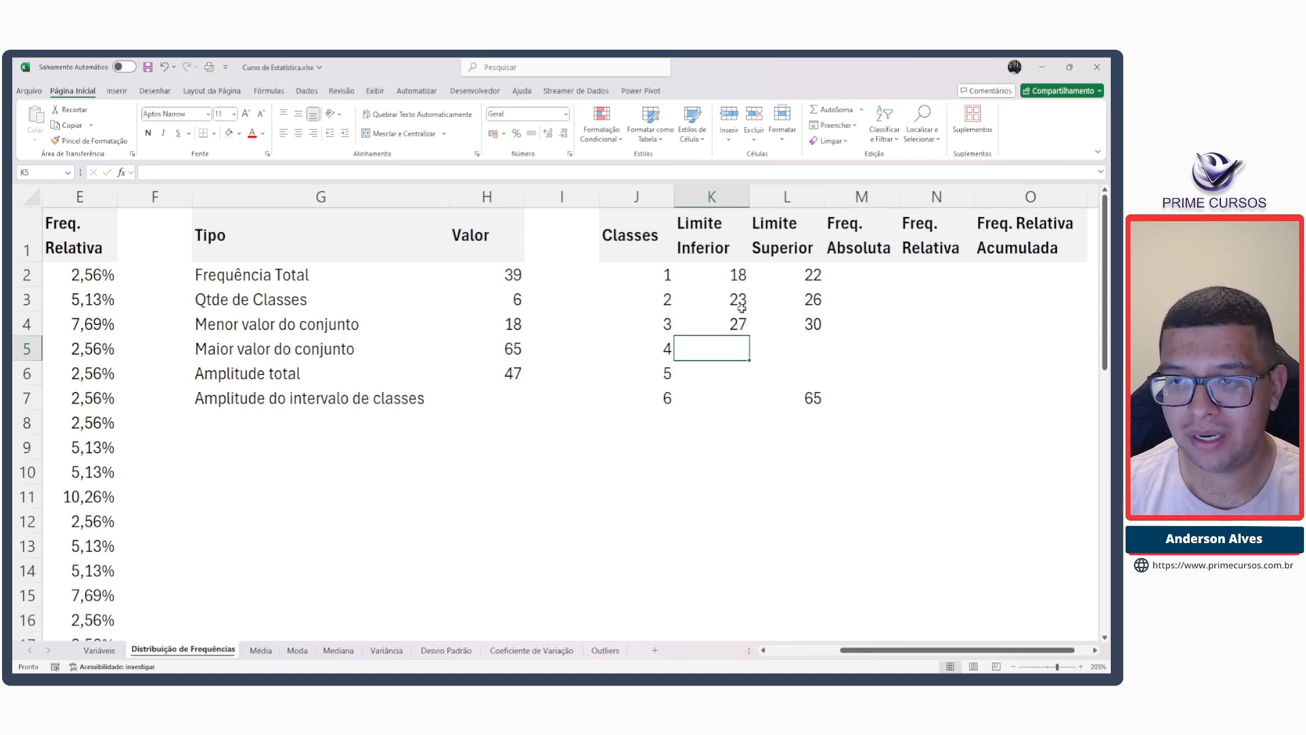
click(748, 280)
click(794, 272)
click(735, 271)
click(799, 272)
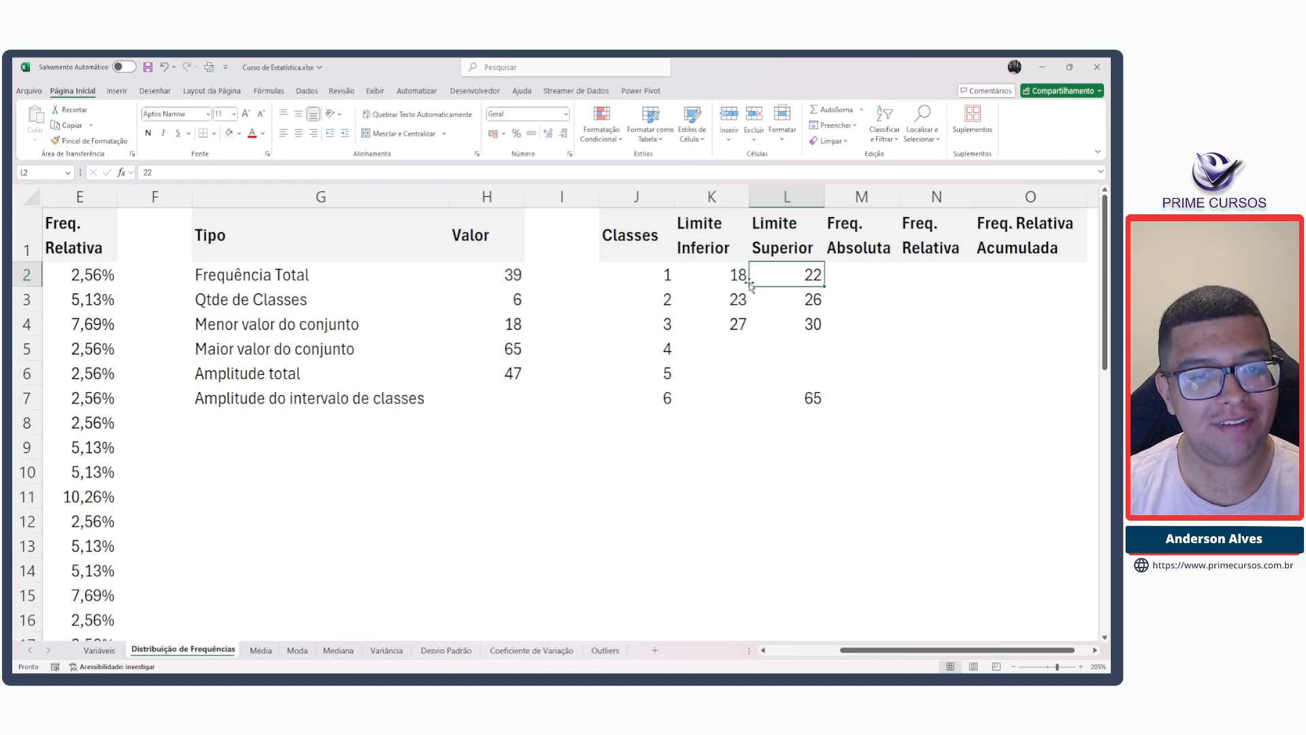
Clear the example limits of the second and third classes in K3:L4 and the first class's upper limit in L2.
drag(742, 299, 810, 324)
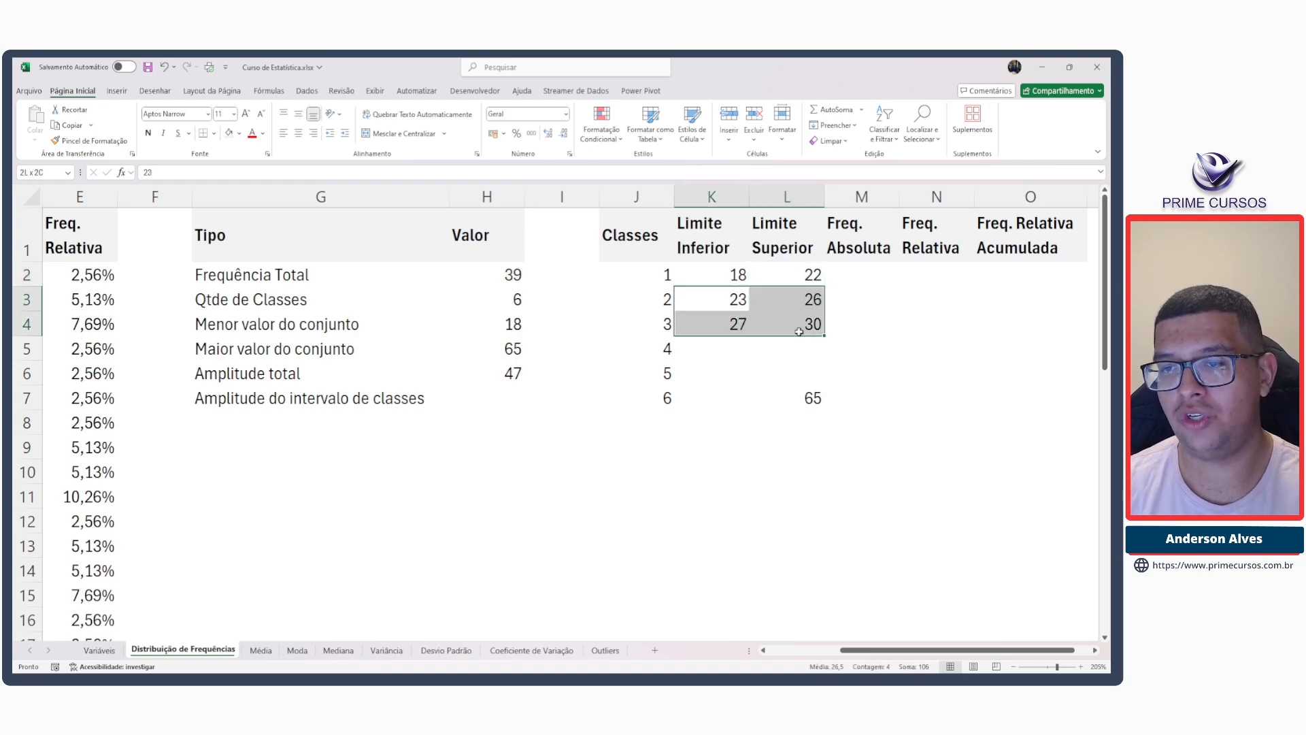
key(Delete)
click(811, 279)
key(Delete)
Calculate the class interval amplitude in H7 by dividing the total amplitude by the number of classes with =H6/H3.
click(496, 391)
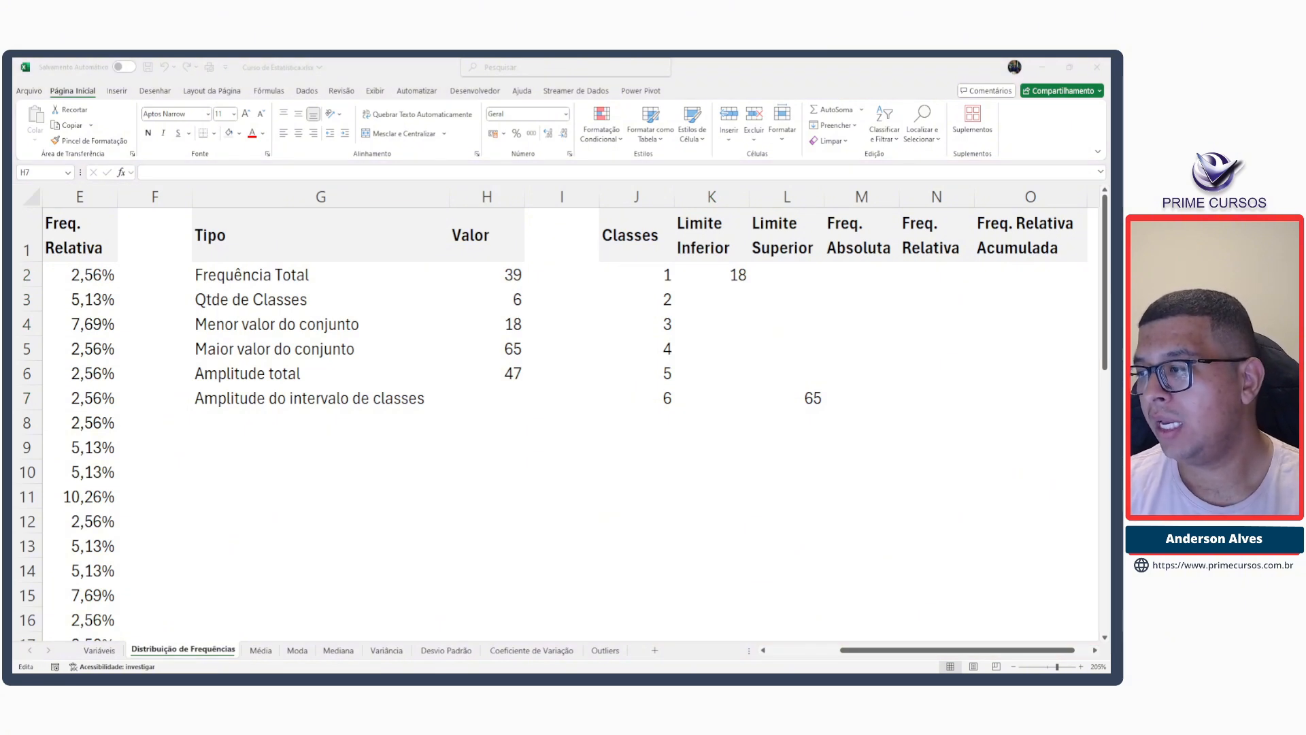
click(502, 373)
click(503, 373)
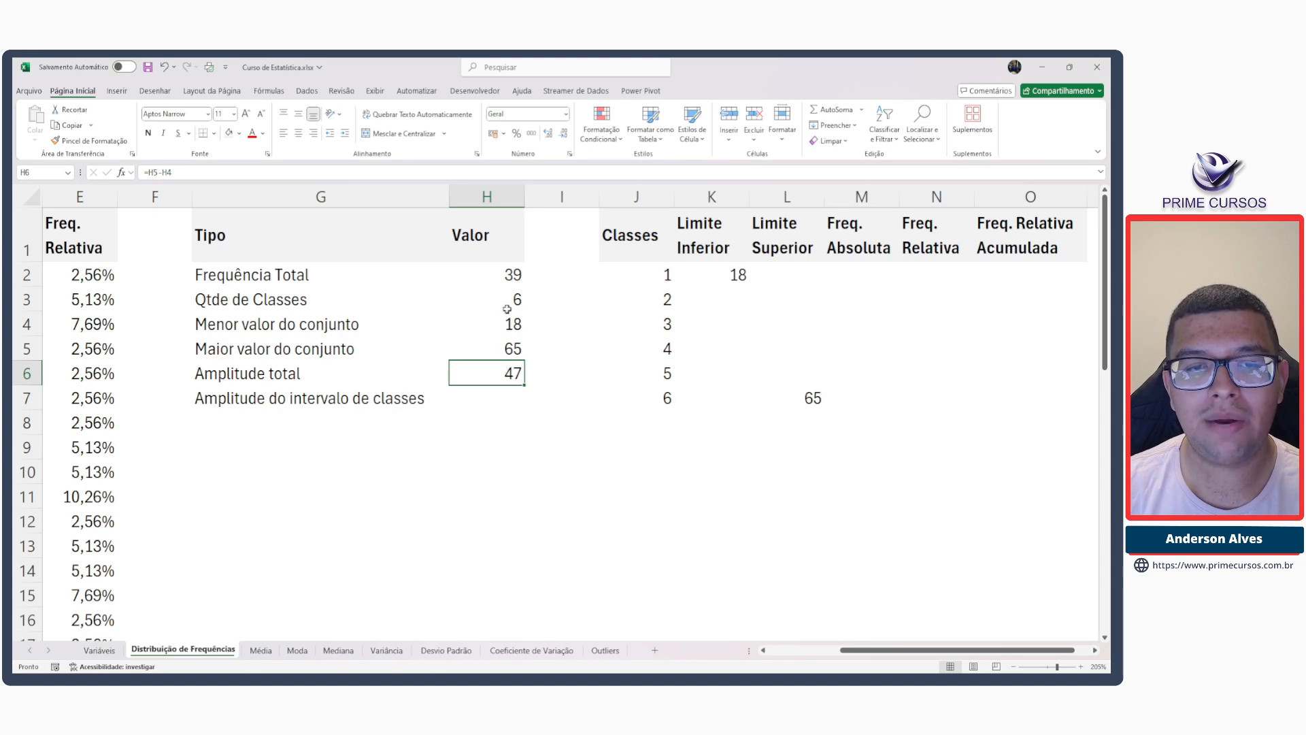
click(507, 297)
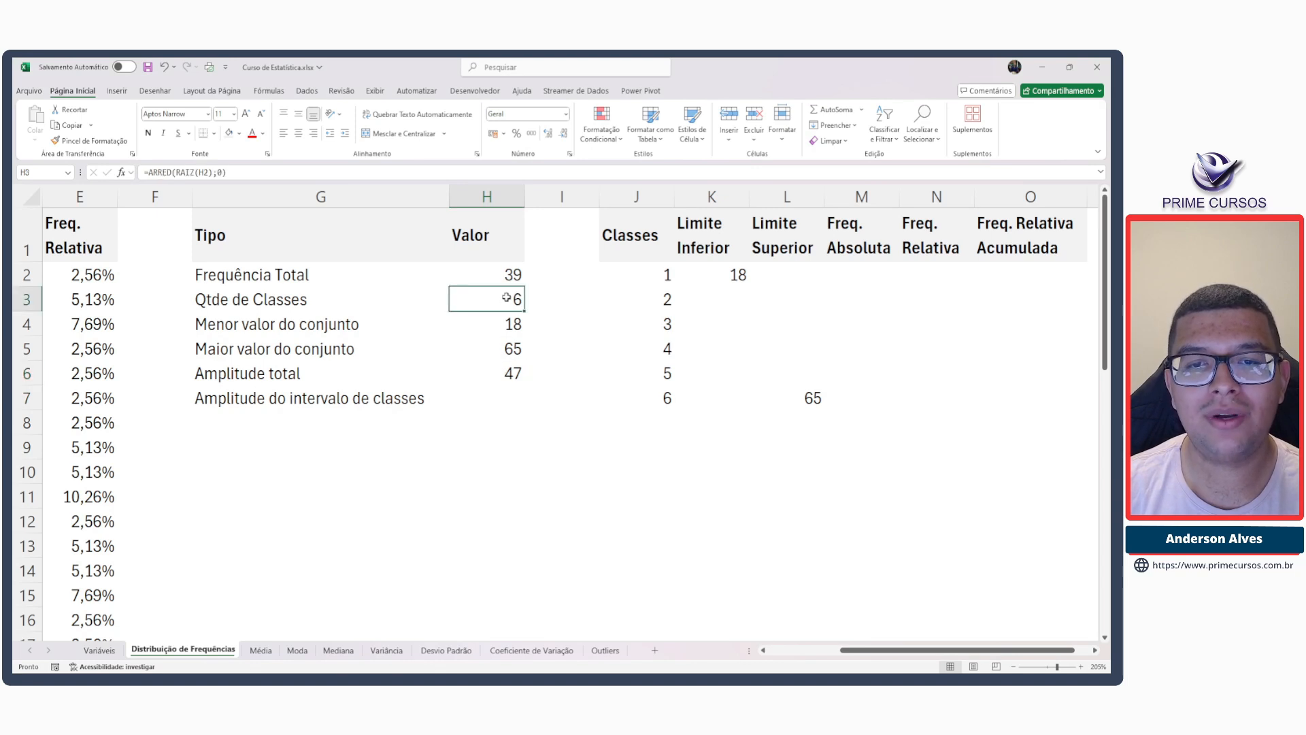
click(484, 390)
text(=)
click(504, 374)
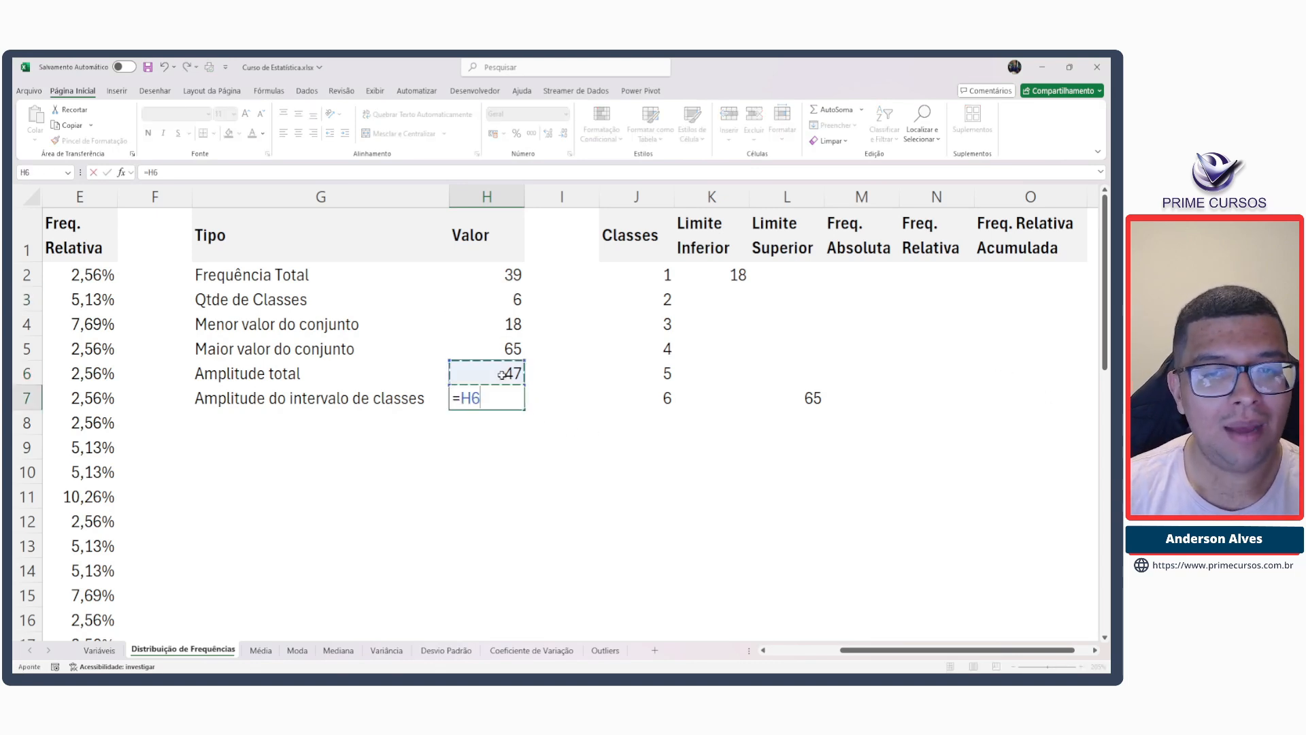
text(/)
click(506, 303)
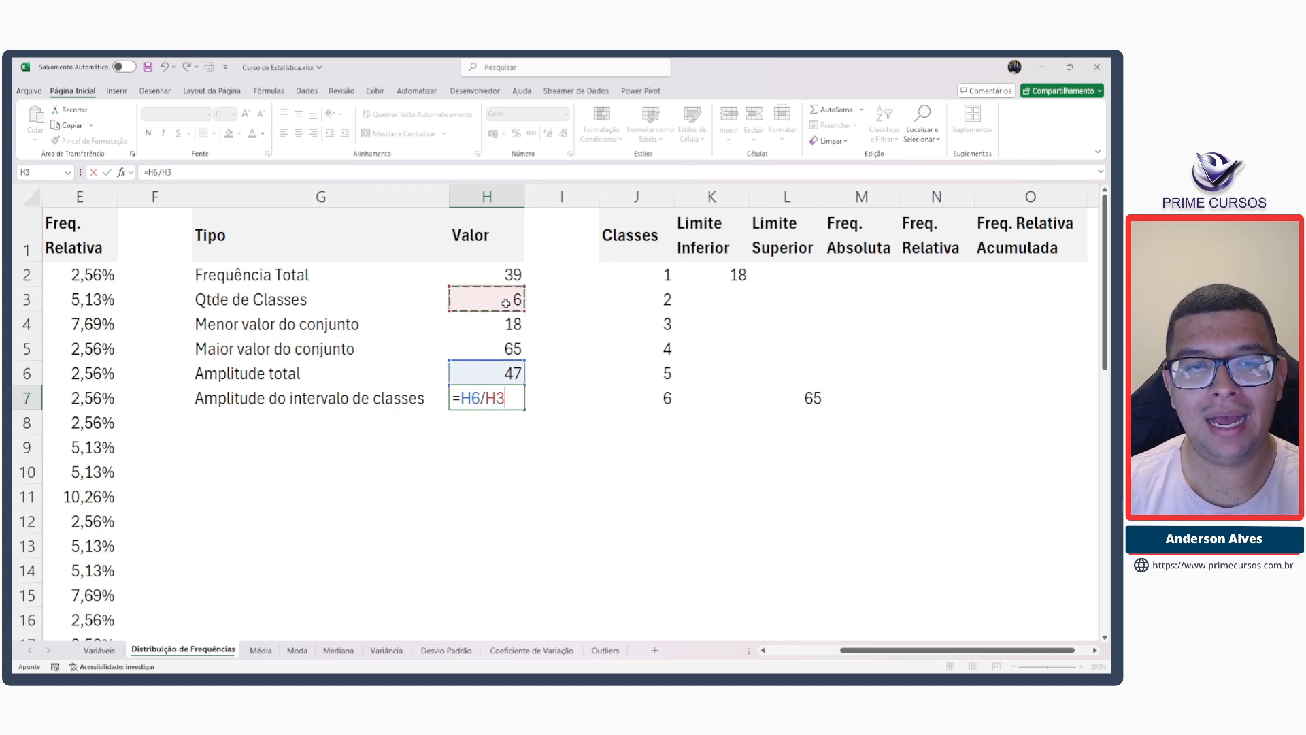
key(Return)
key(Up)
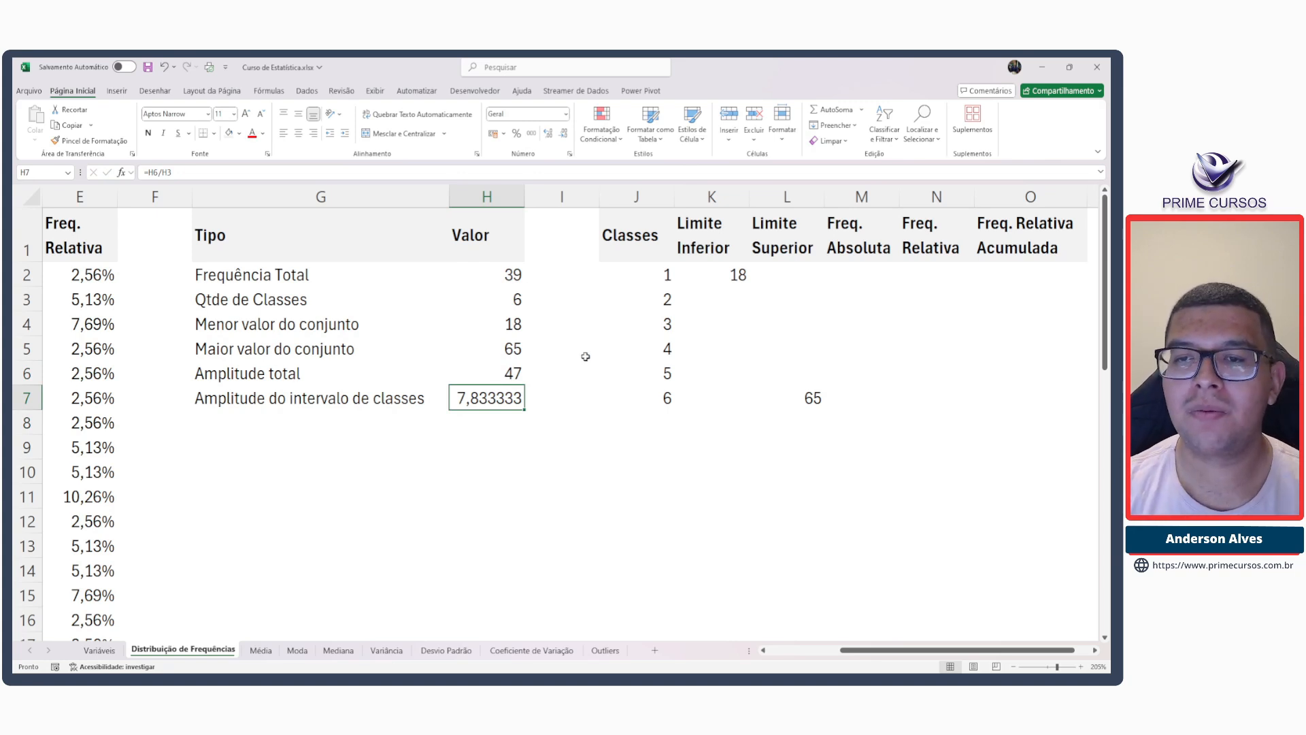
Set the first class's upper limit in L2 to its lower limit plus the fixed interval amplitude with =K2+$H$7.
click(719, 283)
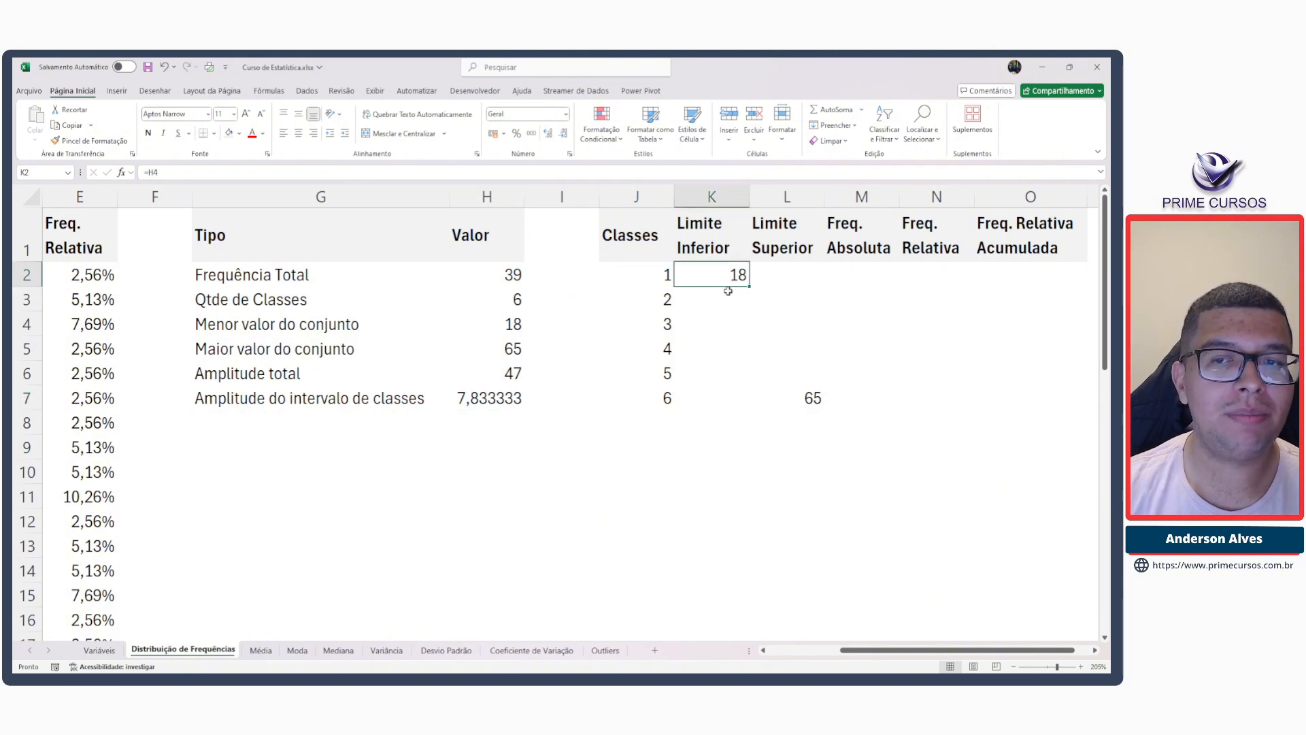
click(763, 275)
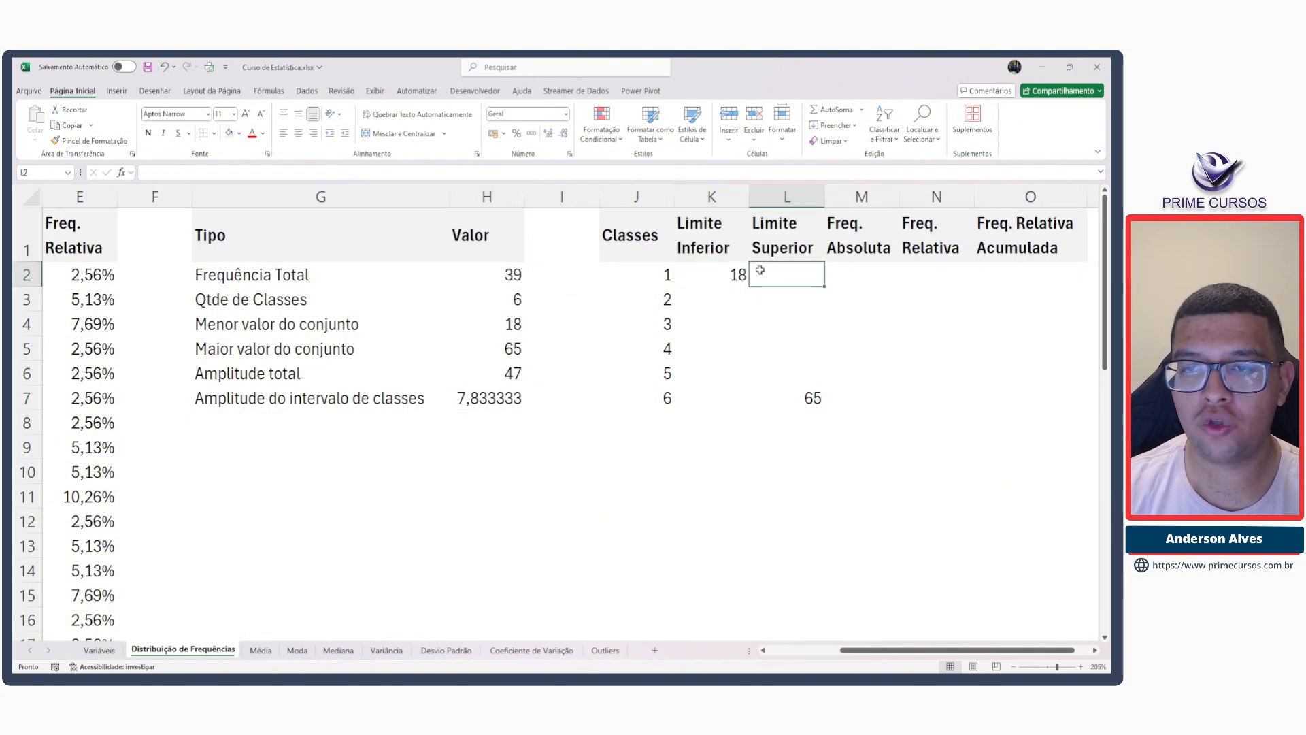
click(638, 271)
click(760, 273)
text(=)
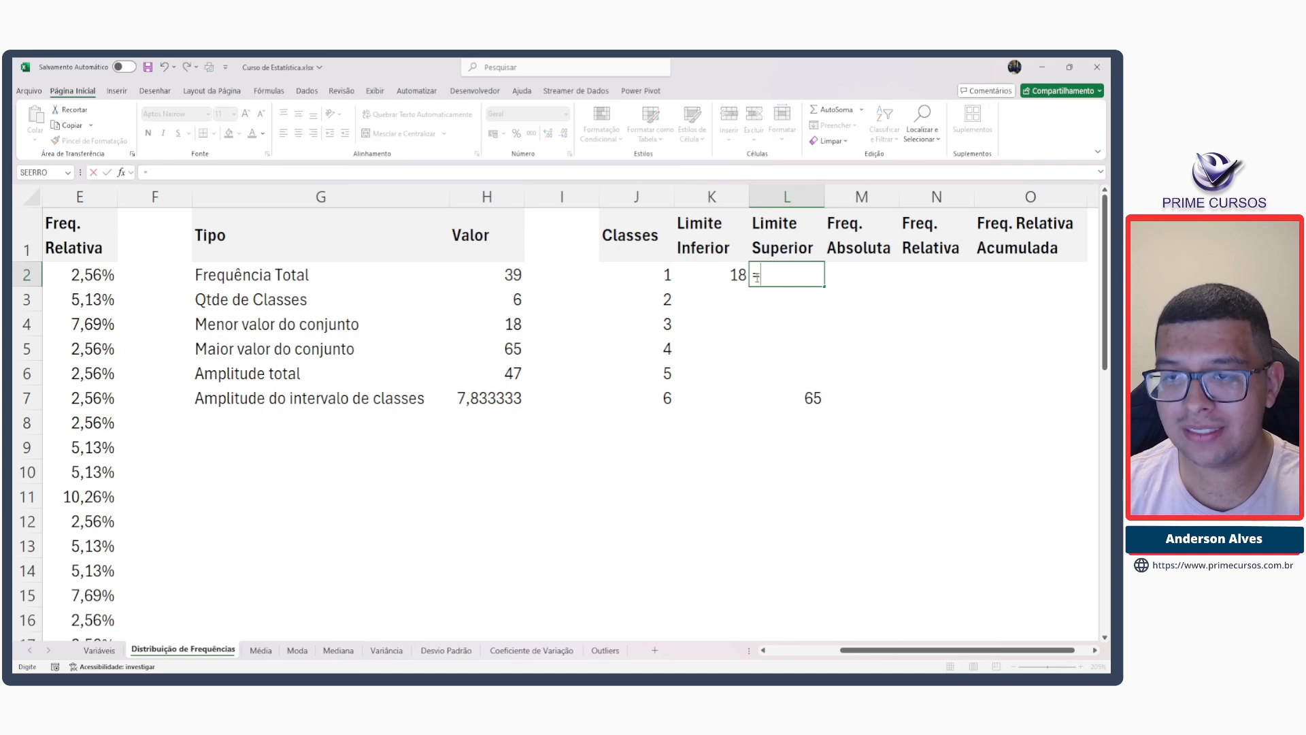
click(724, 275)
text(+)
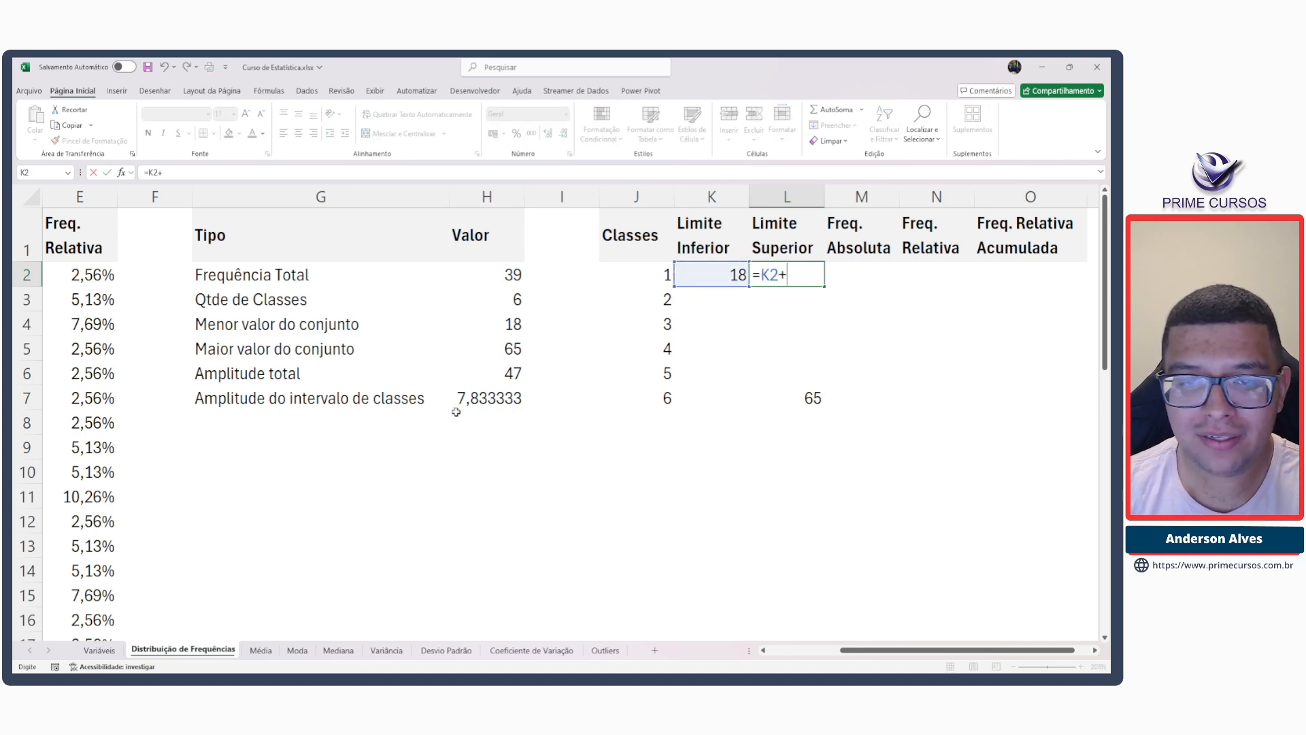
click(480, 401)
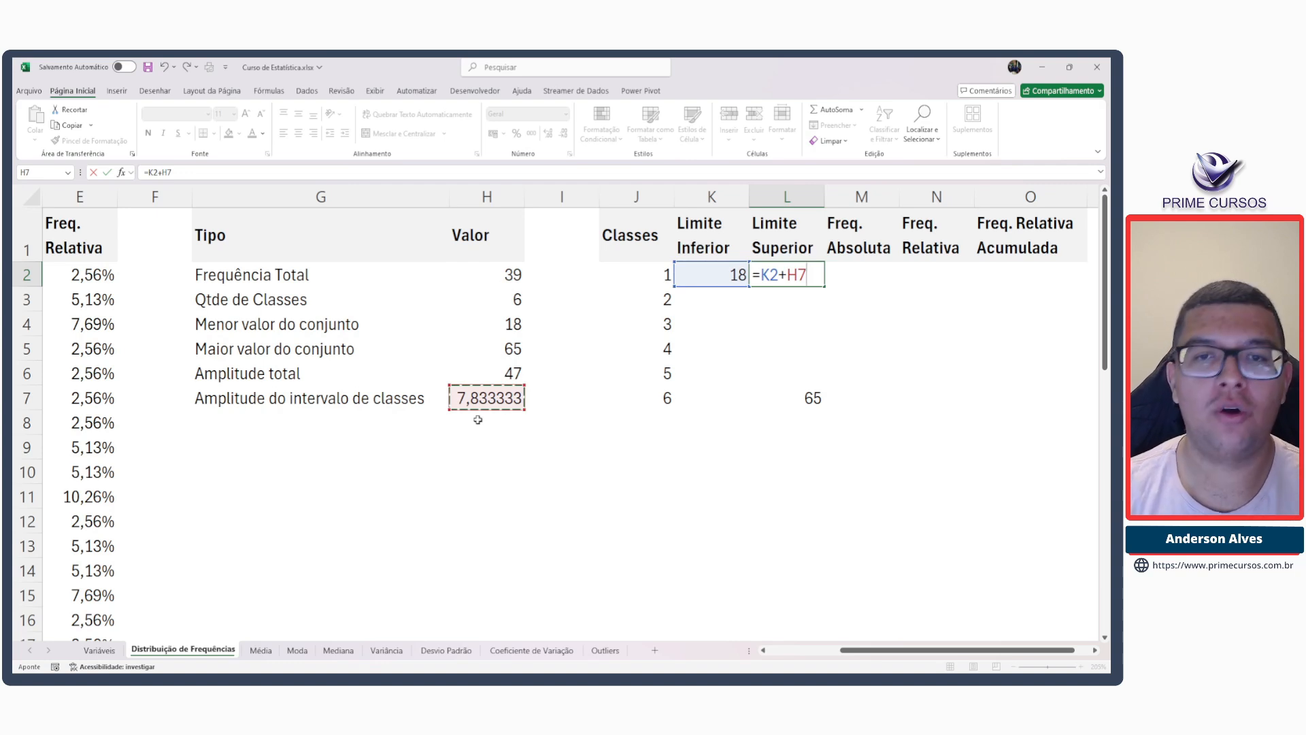
key(F4)
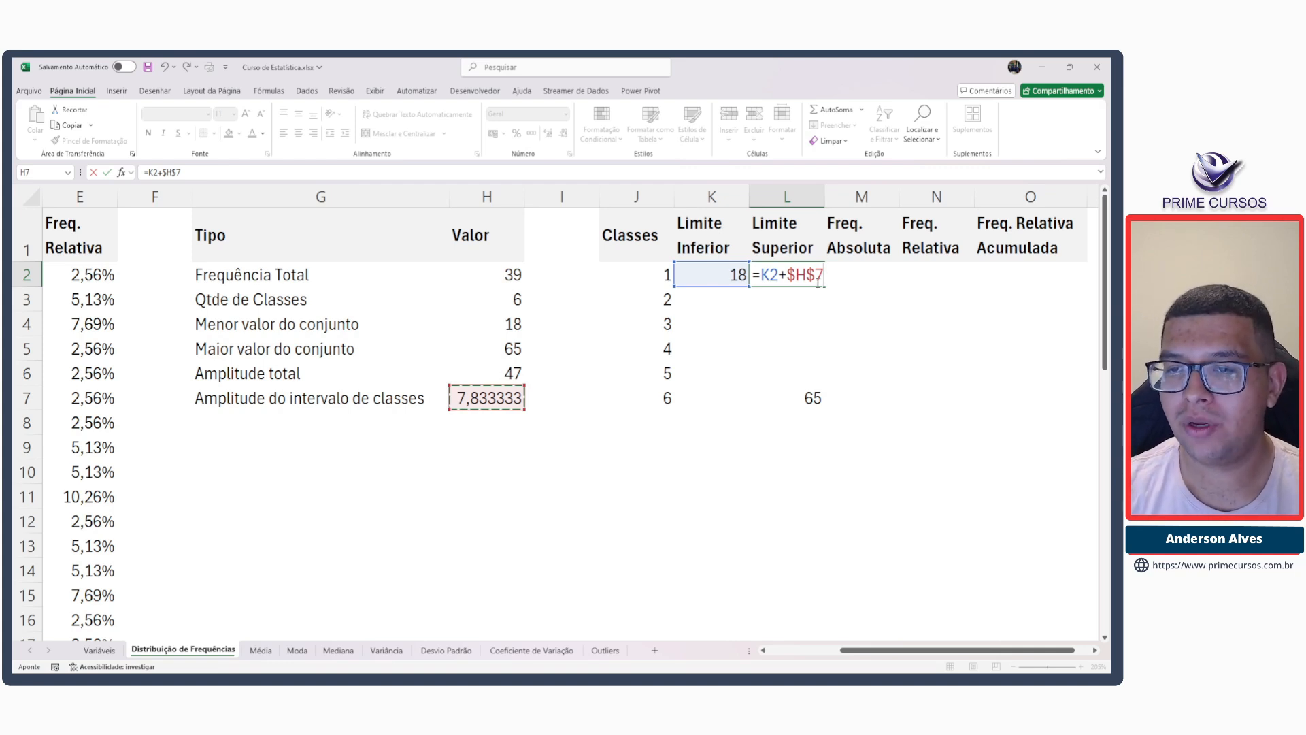
key(Return)
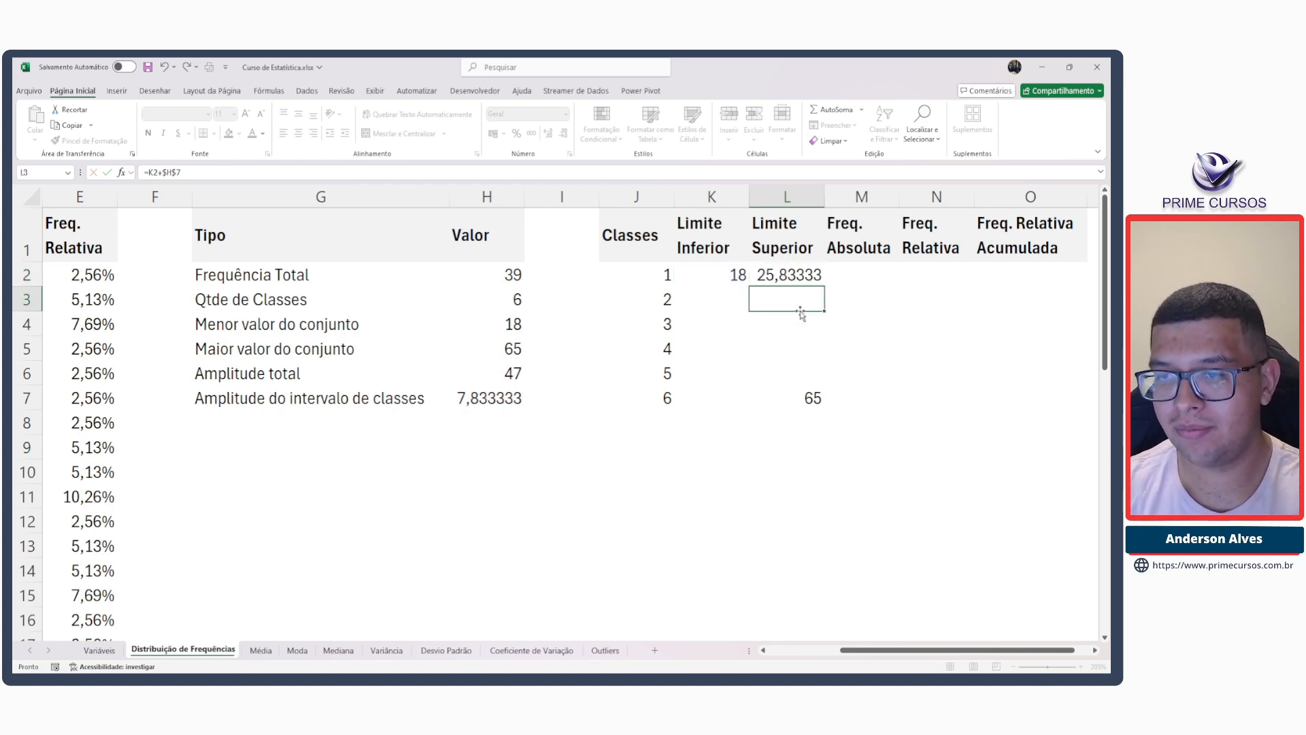
Format the class limits in K2:L7 in the accounting style with a thousands separator and two decimals.
click(767, 275)
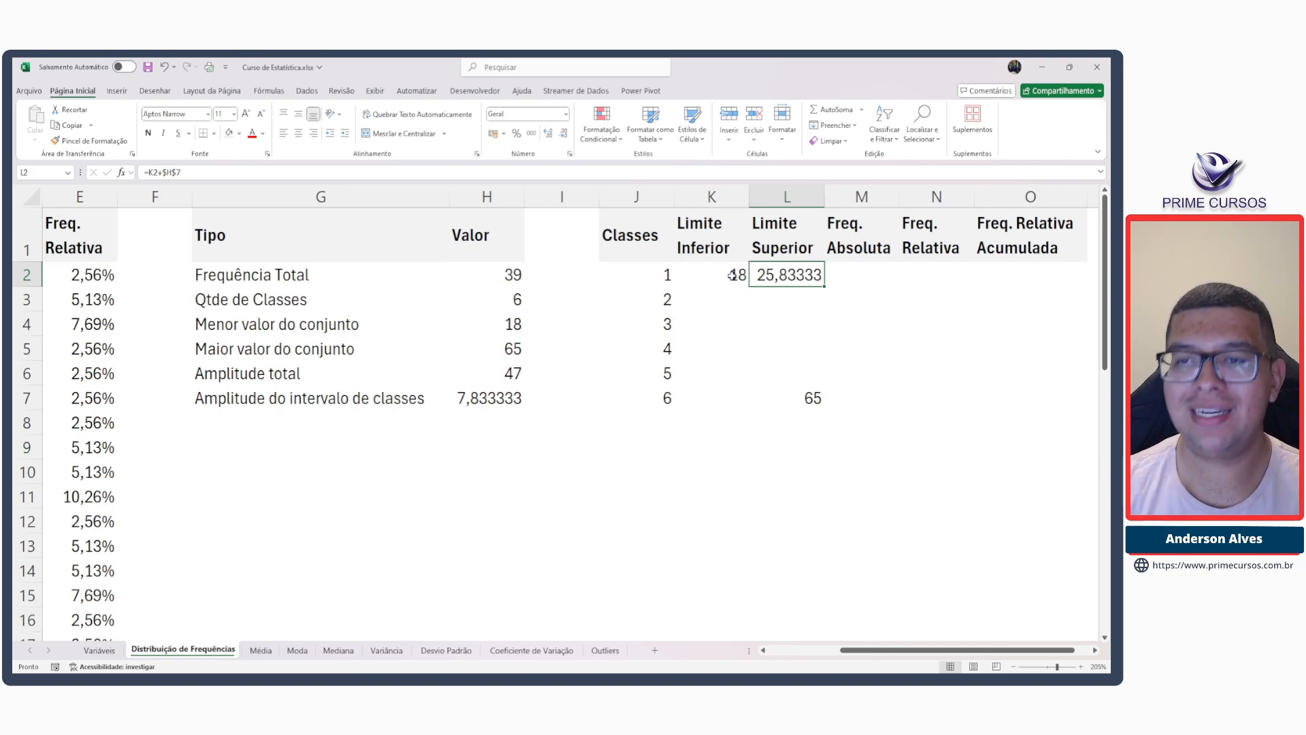
drag(717, 286, 796, 401)
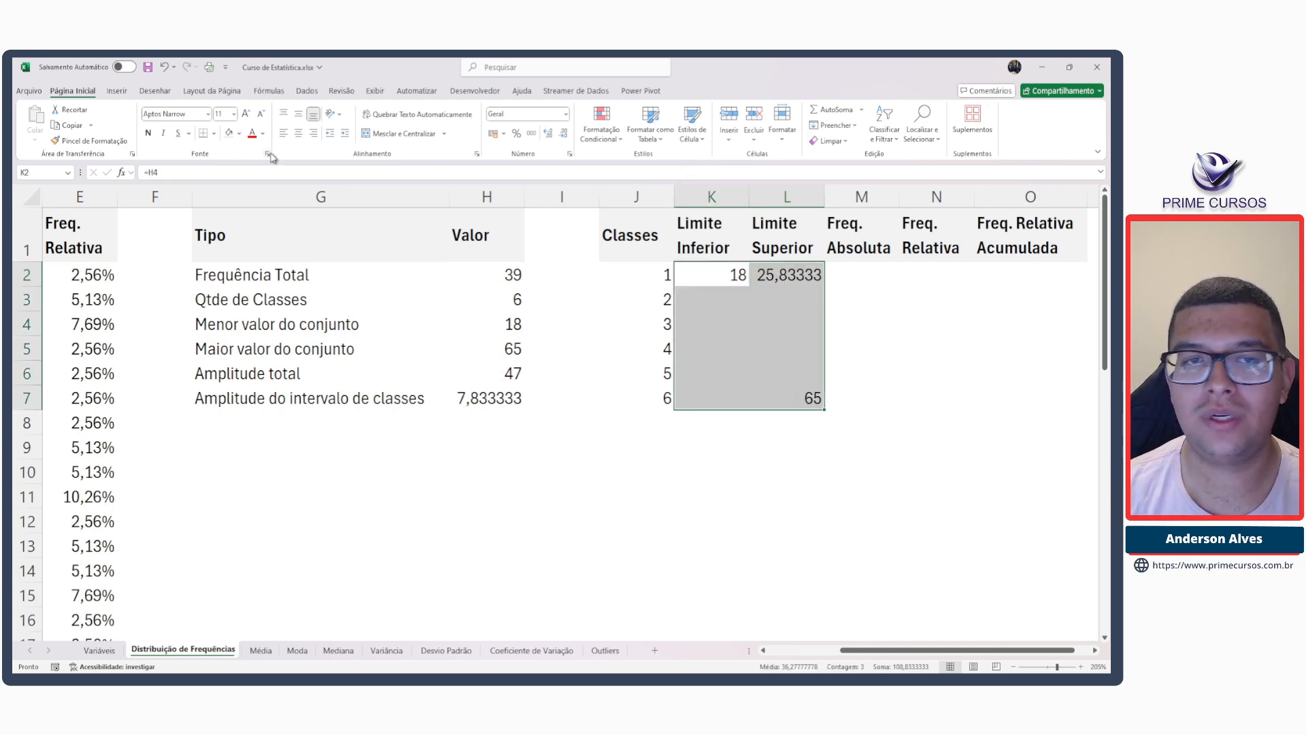
click(532, 136)
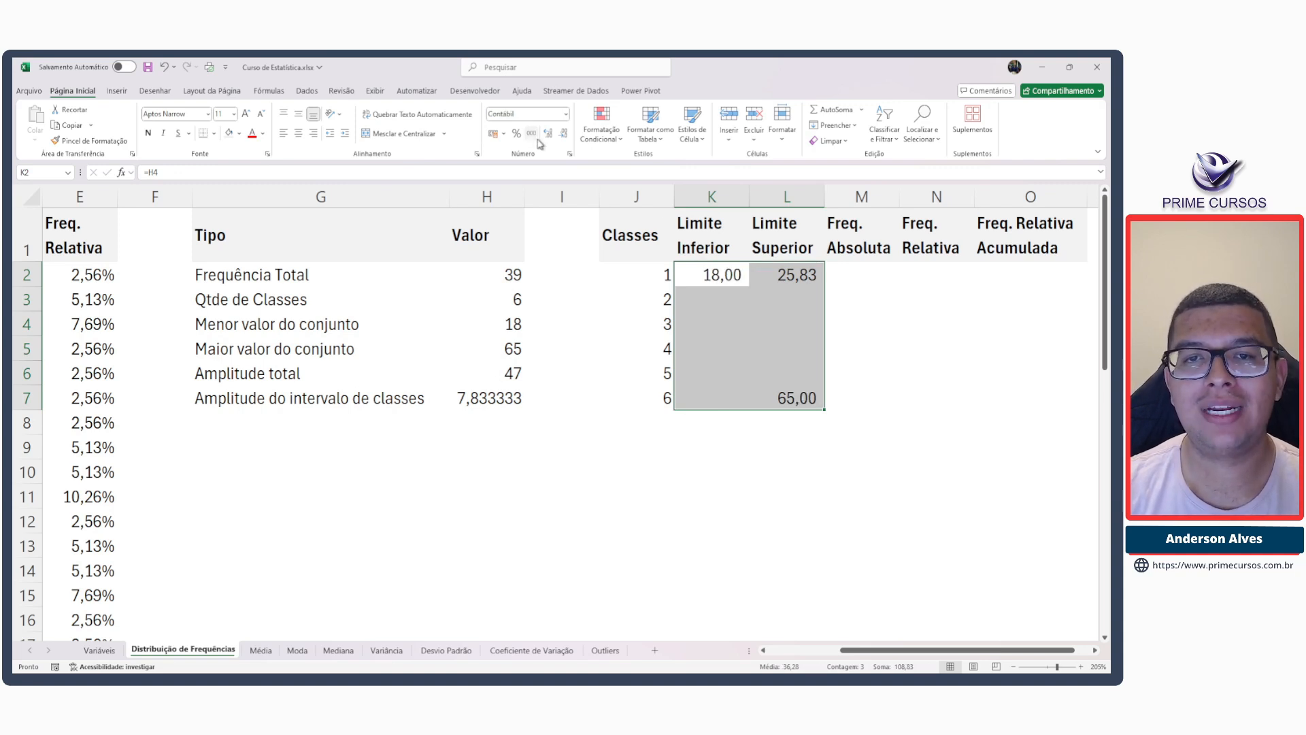
click(800, 278)
click(716, 268)
click(800, 272)
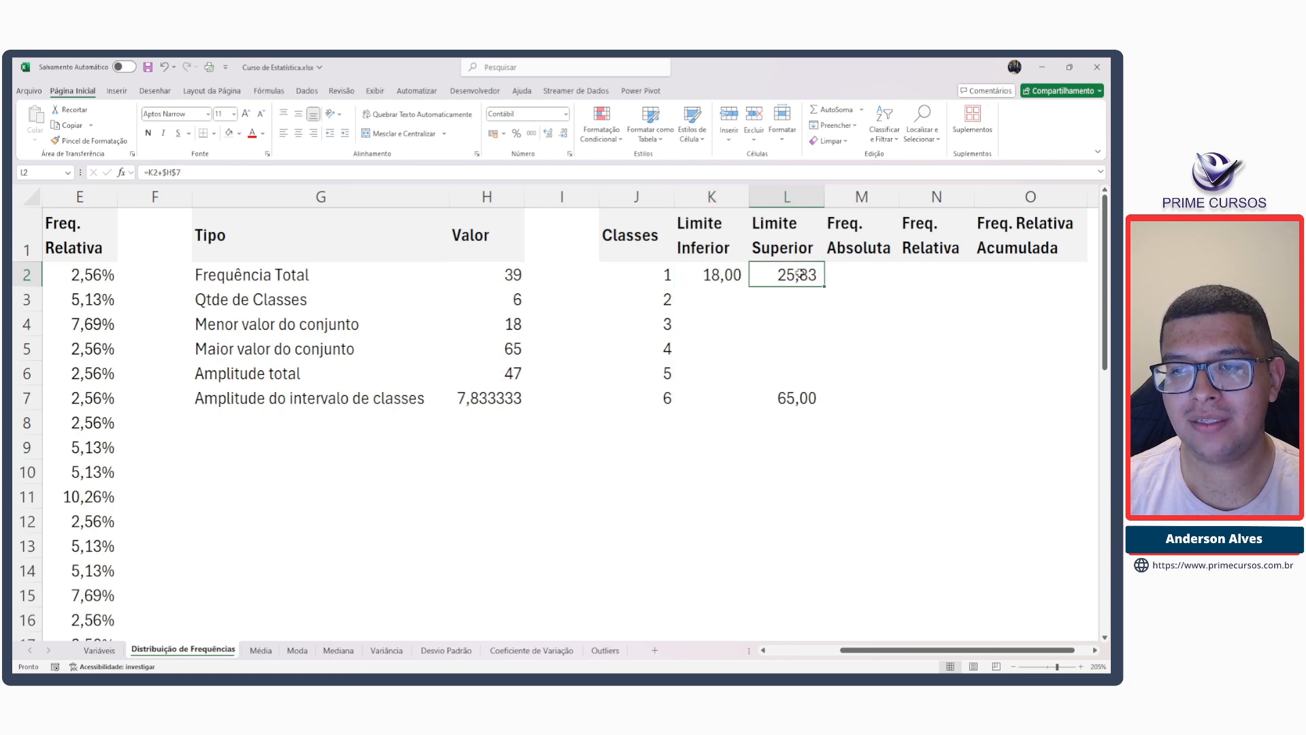
Clear the sixth class's upper limit in L7.
click(724, 301)
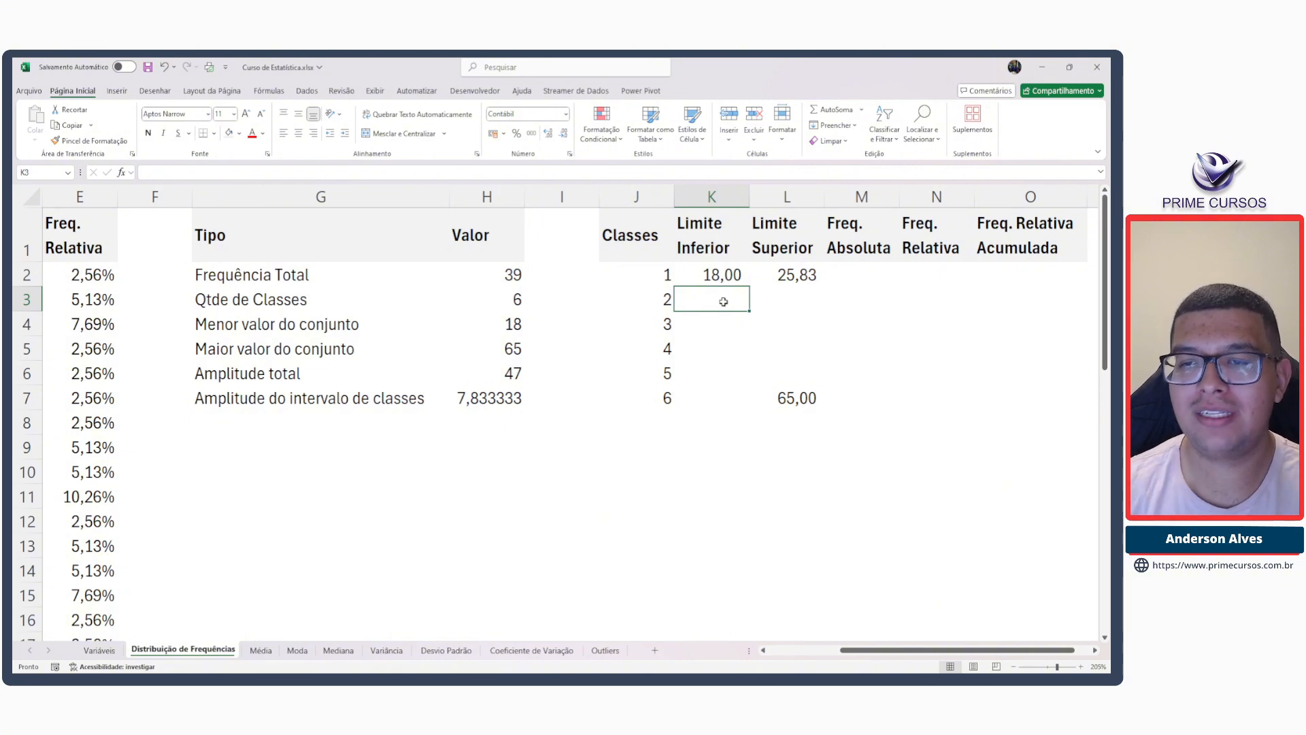
click(806, 402)
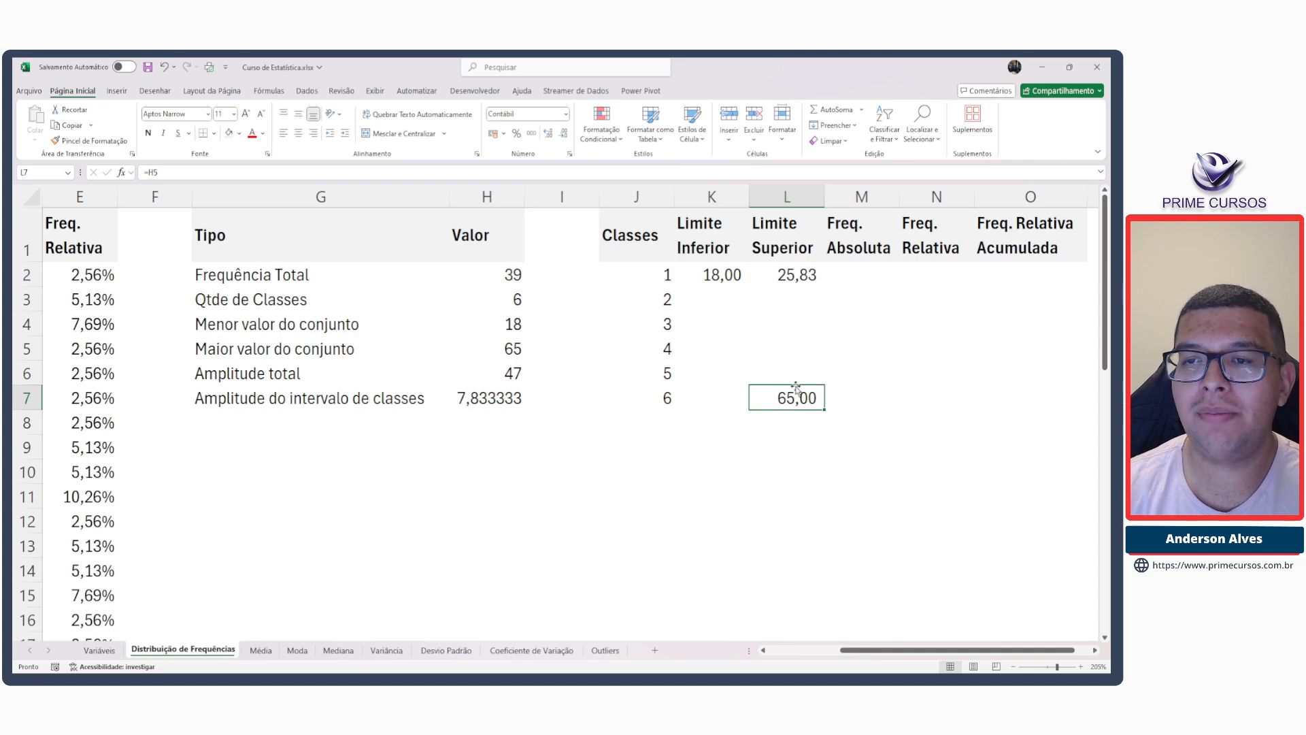
key(Delete)
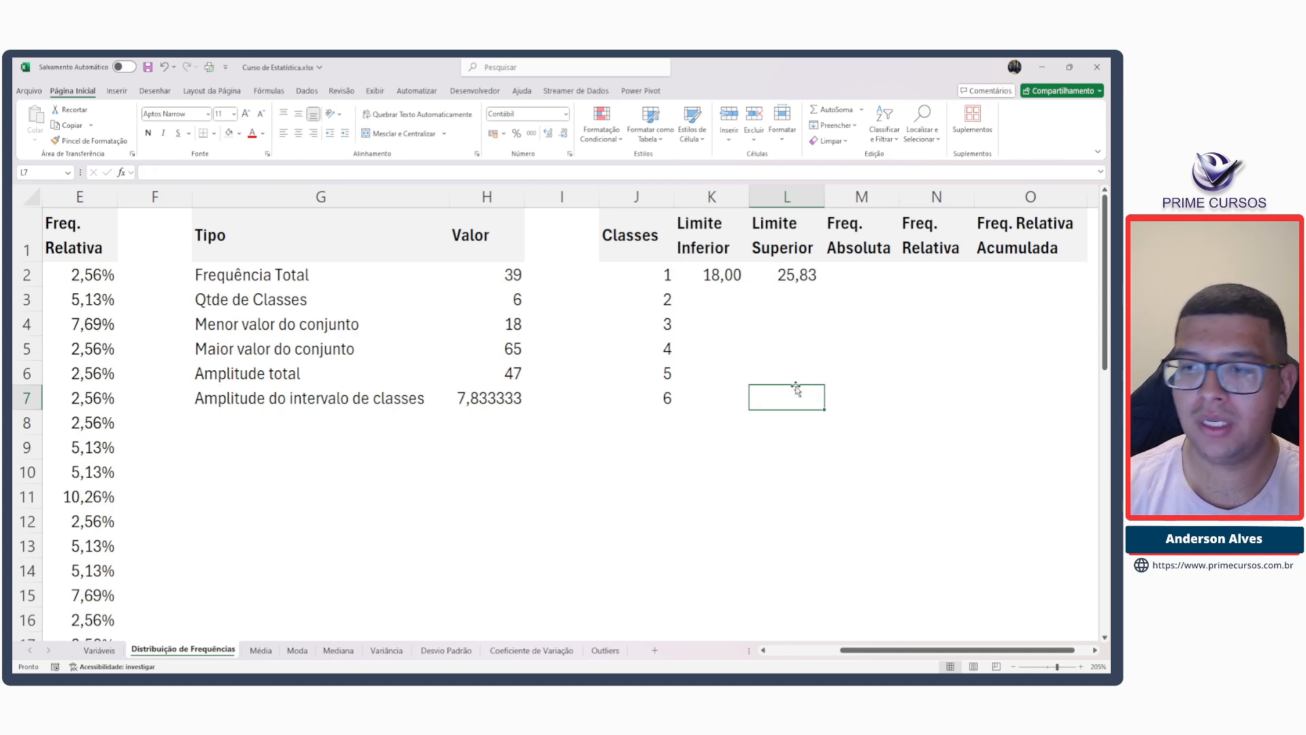
Set the second class's lower limit in K3 to the first class's upper limit with =L2.
click(716, 298)
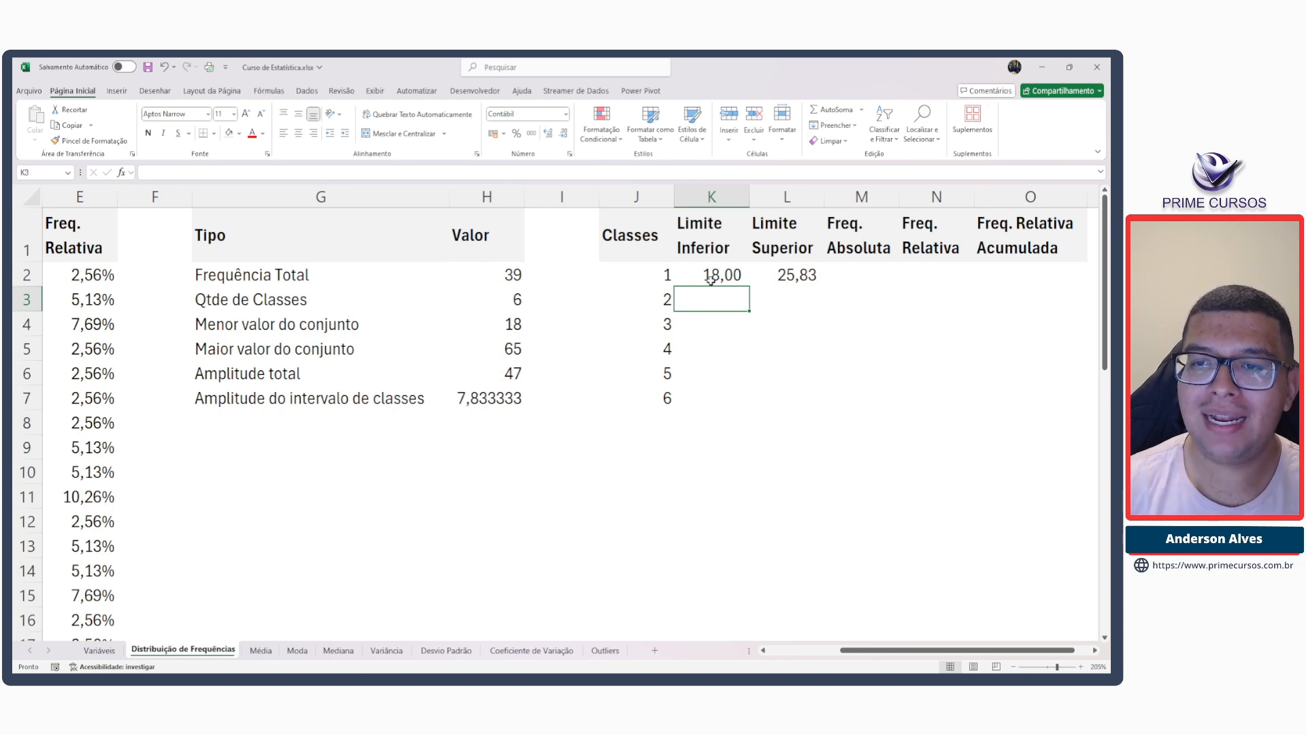
click(789, 274)
click(727, 298)
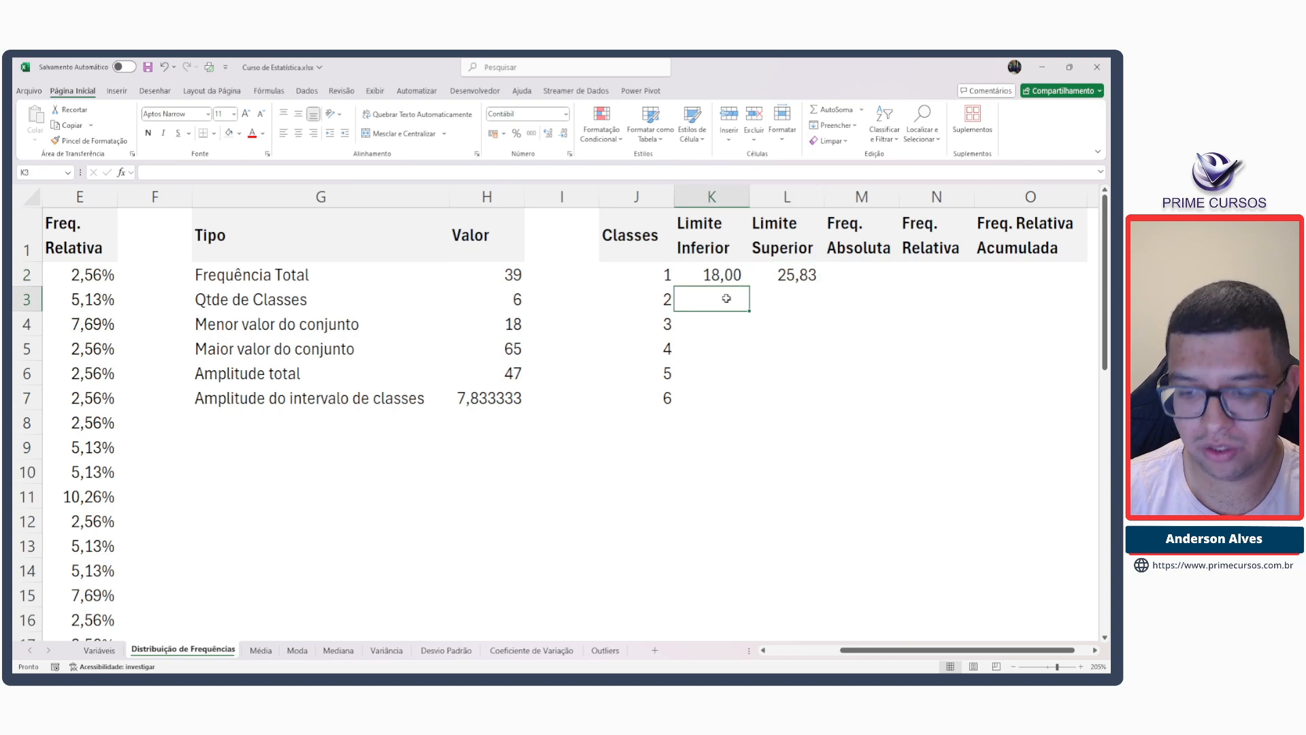
text(=)
click(777, 282)
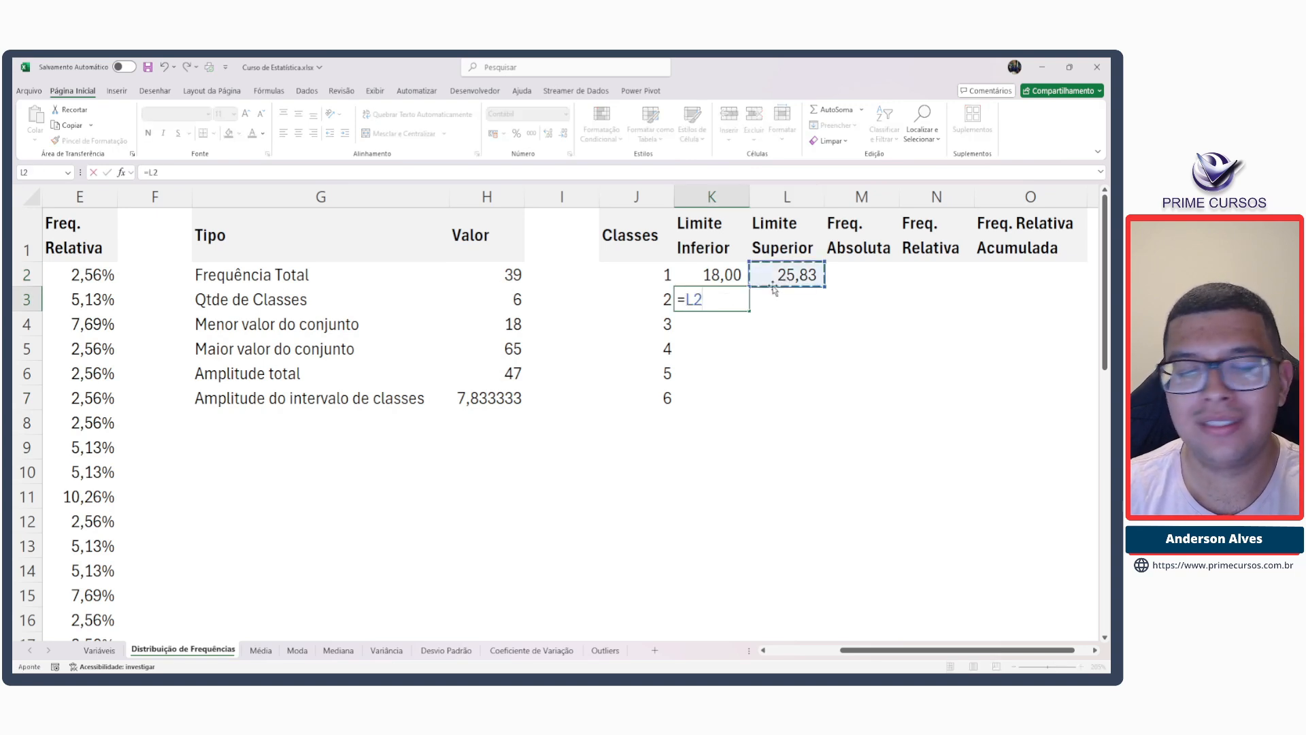
key(Return)
Set the second class's upper limit in L3 to its lower limit plus the fixed interval amplitude with =K3+$H$7.
click(774, 301)
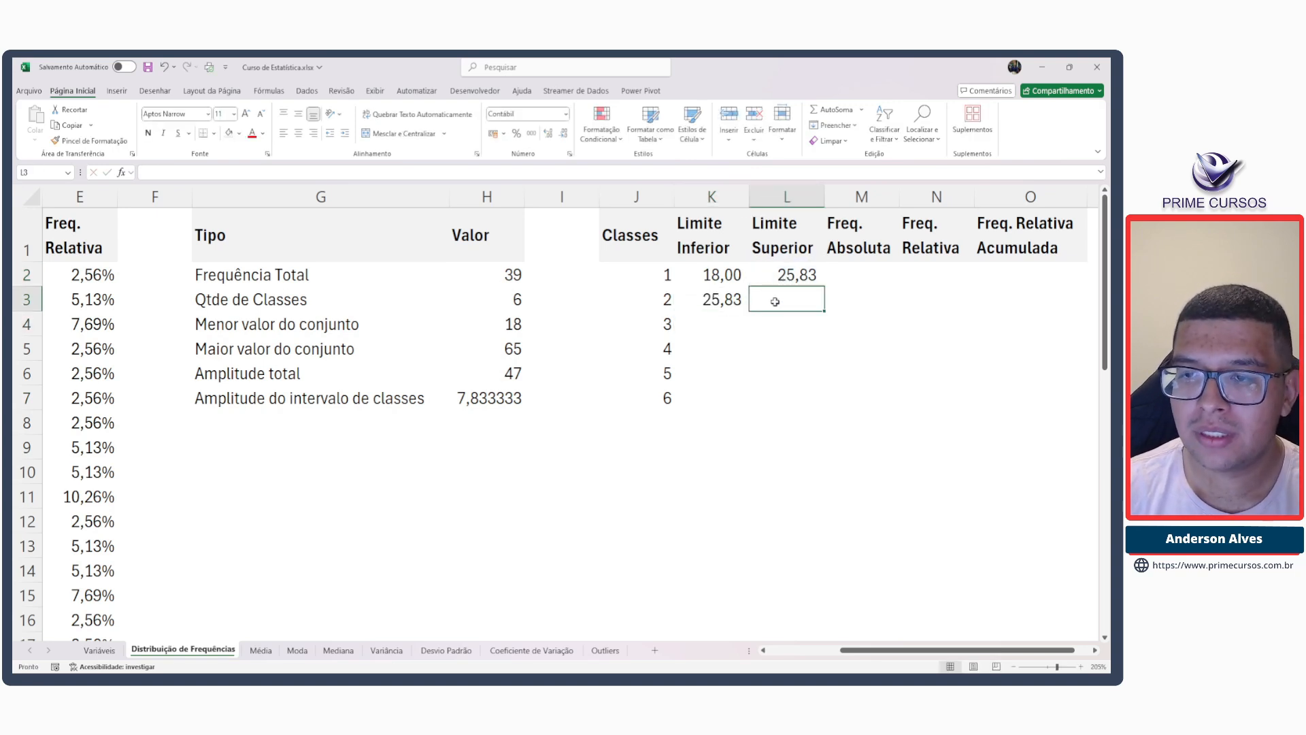
text(=)
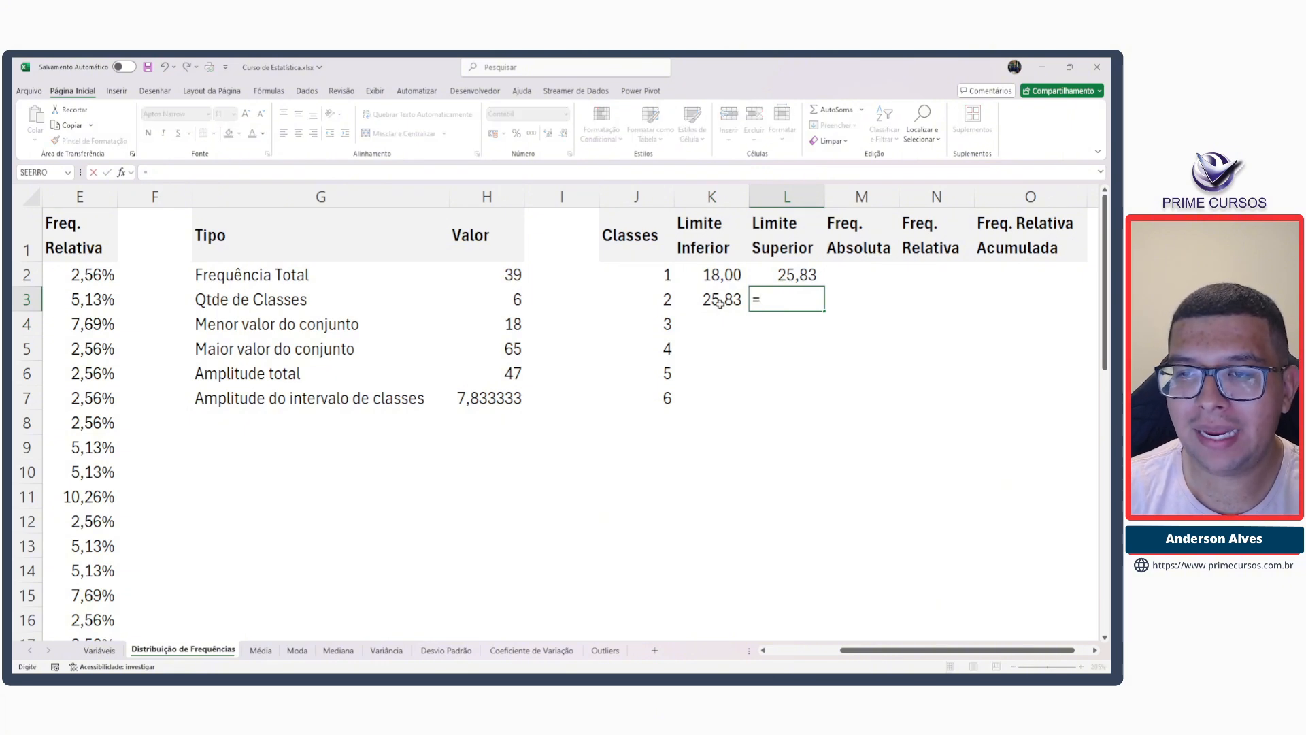
click(720, 303)
text(+)
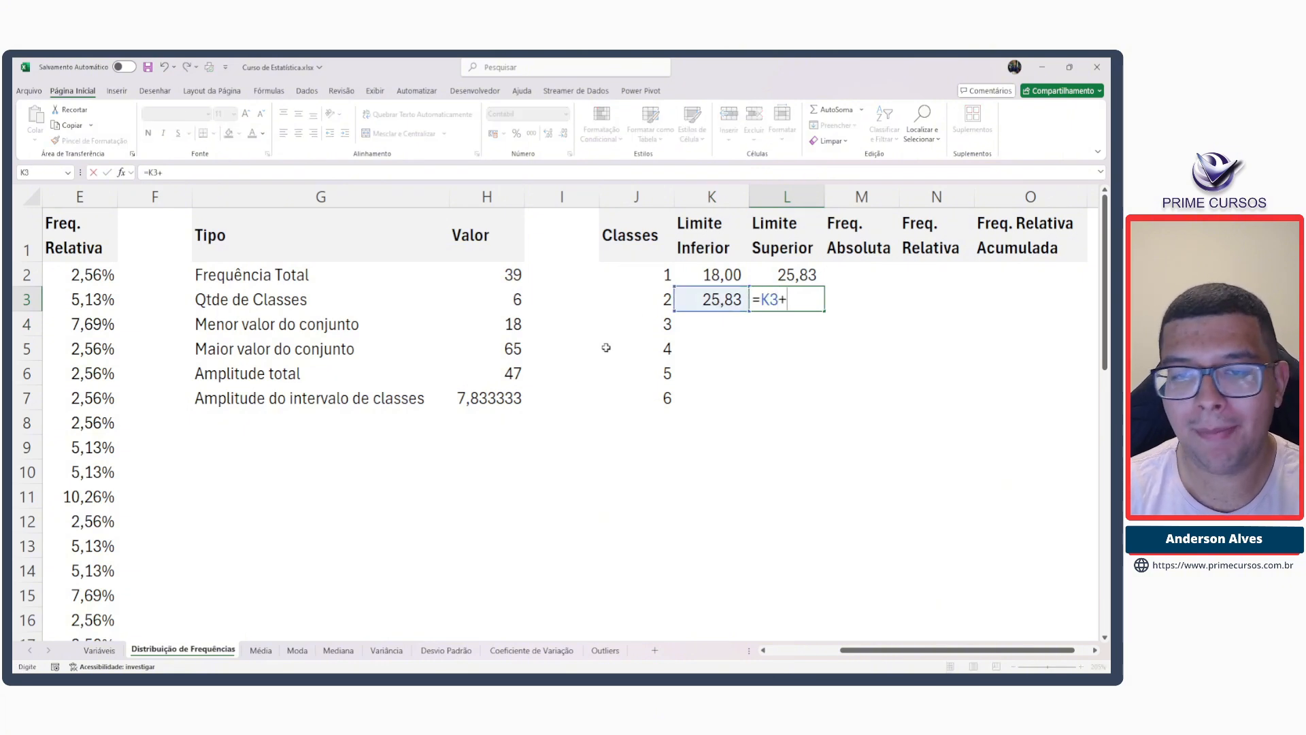
click(490, 396)
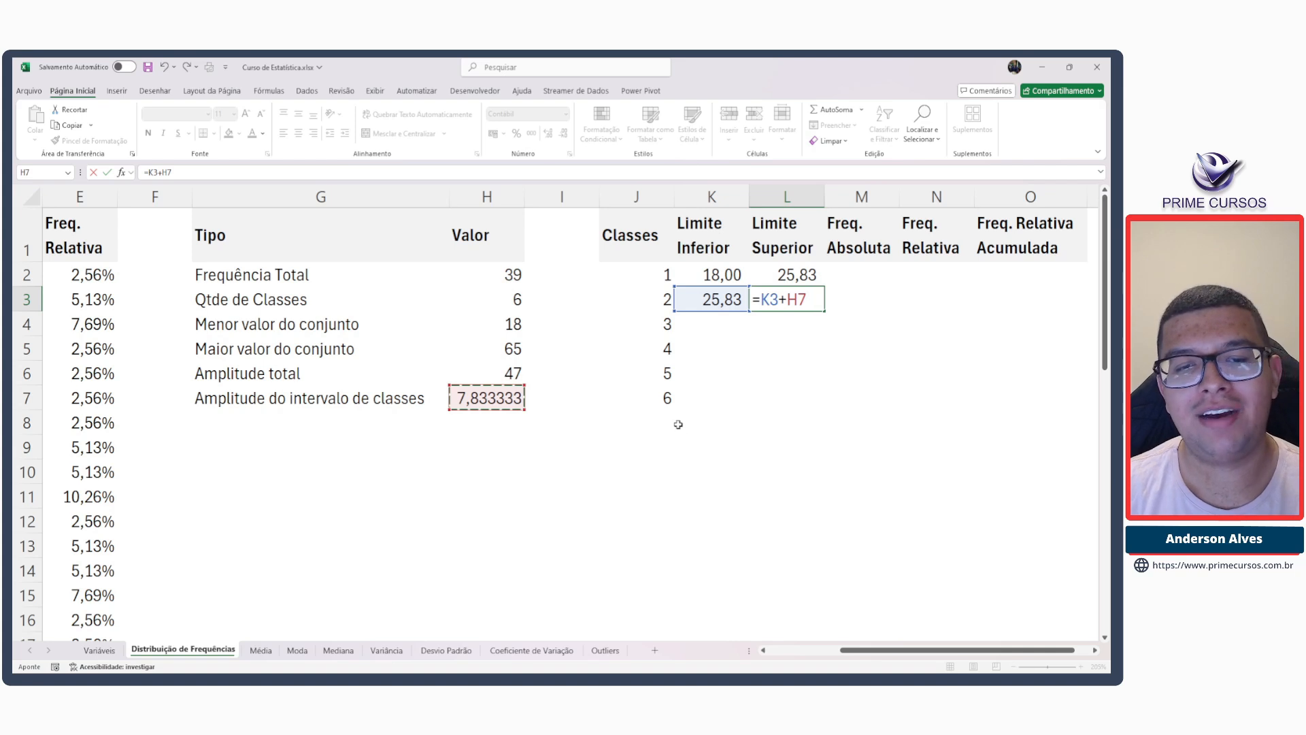
key(F4)
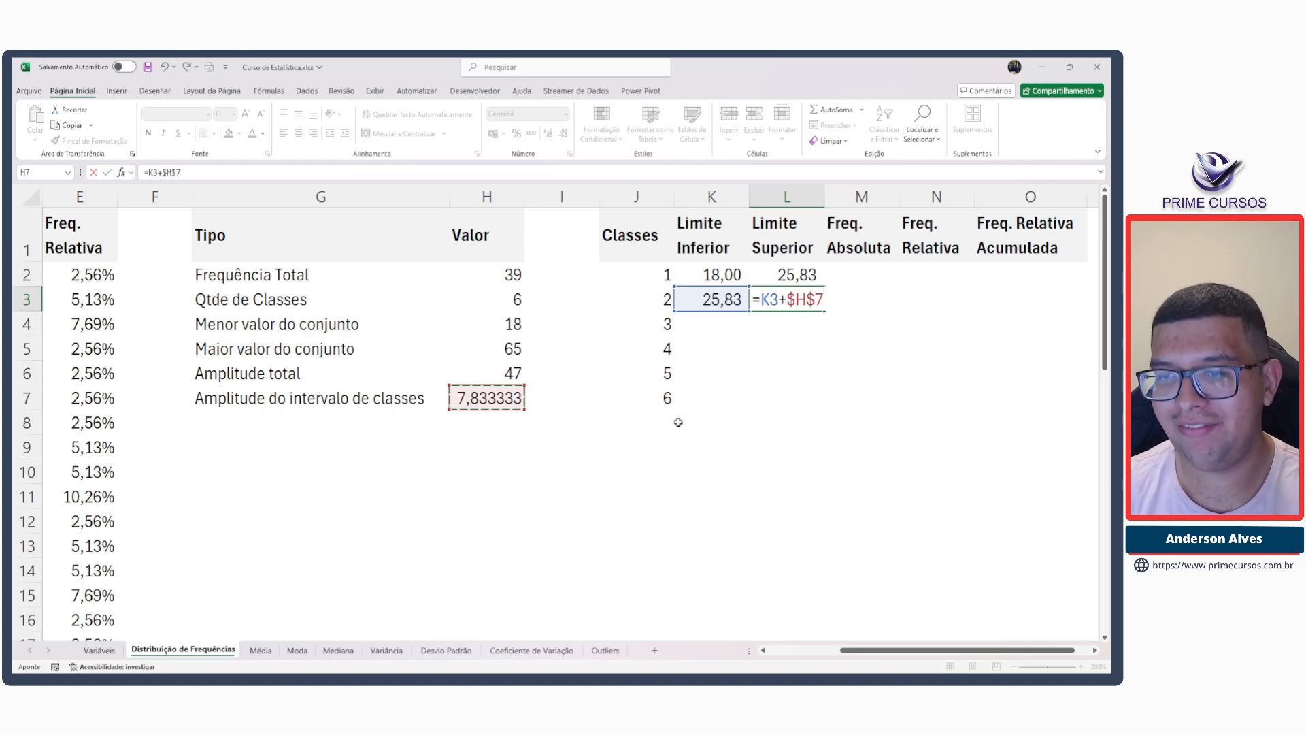
key(Return)
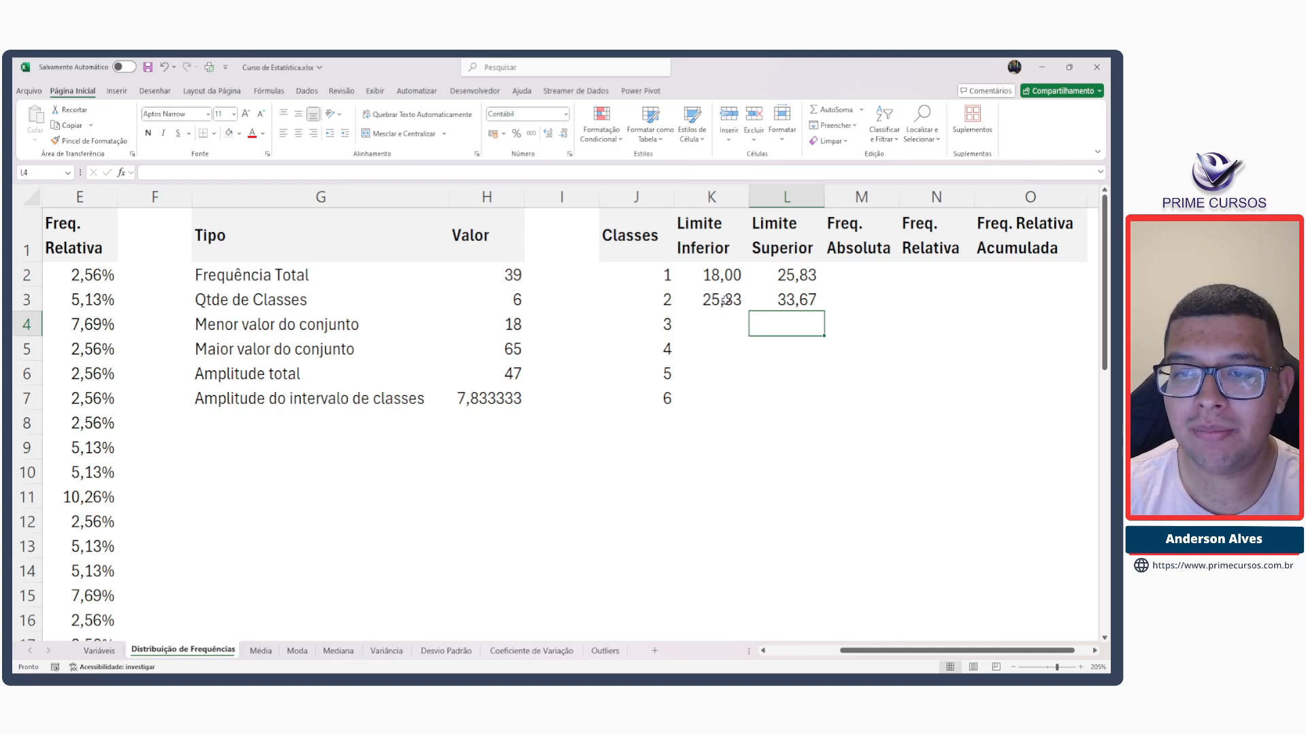
Fill the second class's limit formulas in K3:L3 down through the sixth class in row 7, and check the resulting limits.
drag(725, 300, 781, 302)
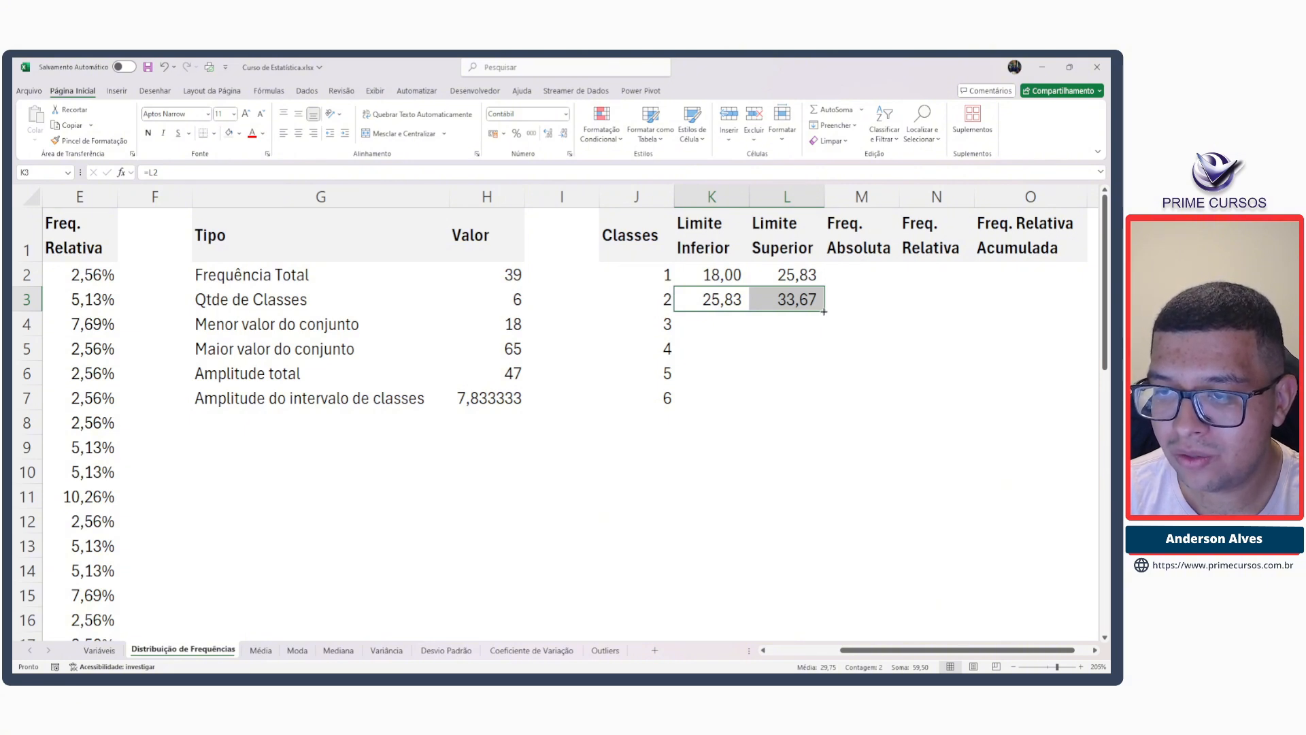
drag(824, 312, 823, 400)
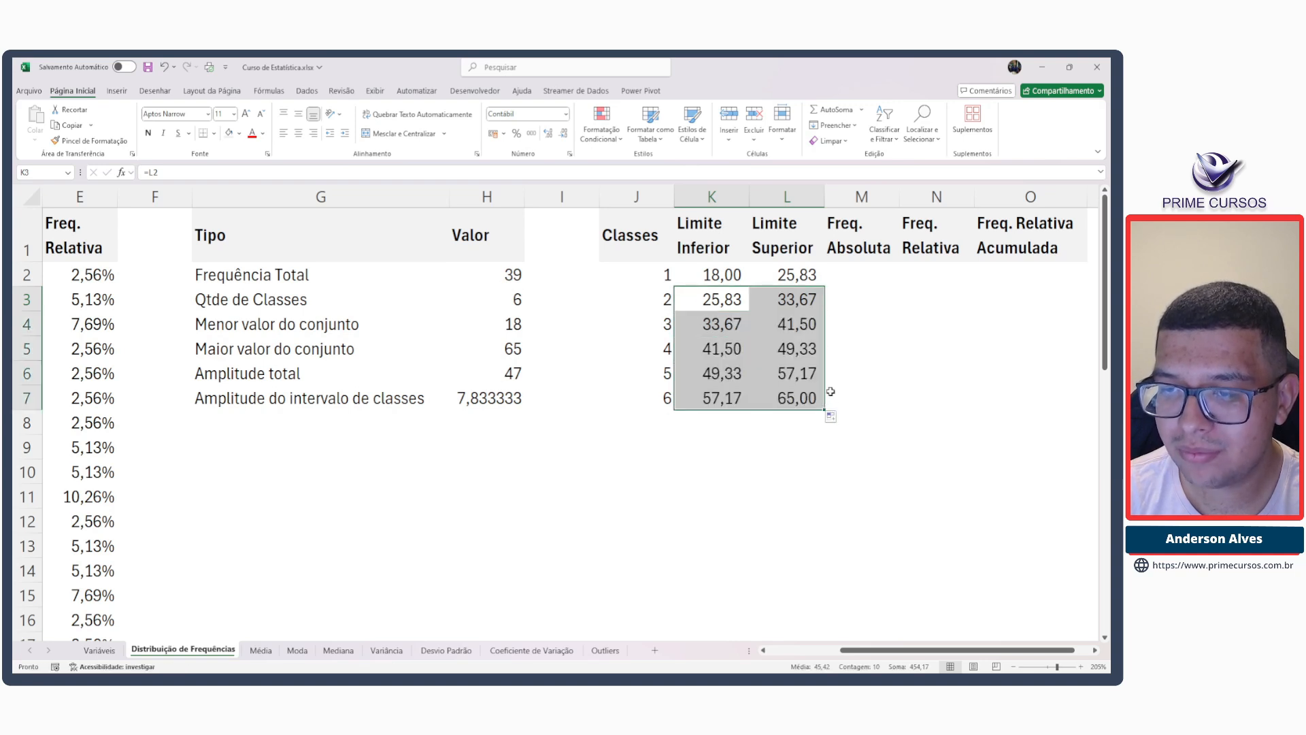
click(805, 388)
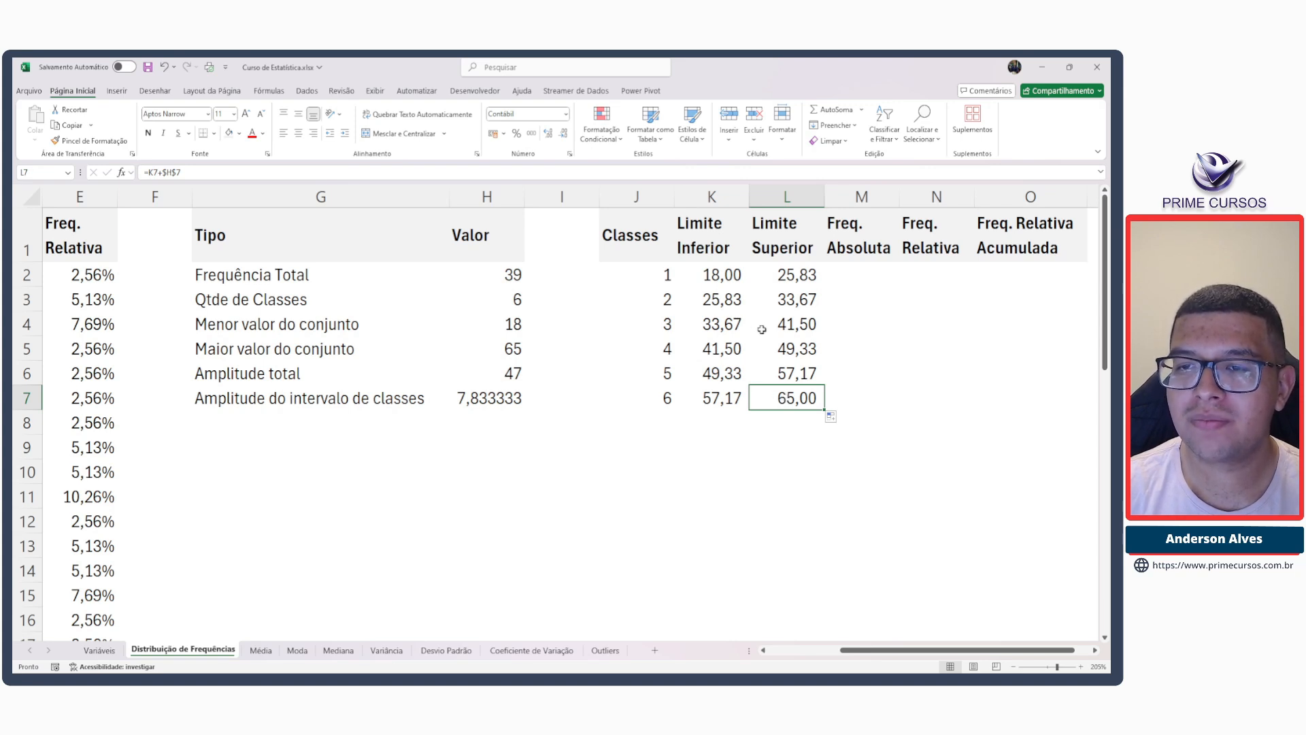
click(664, 267)
click(720, 274)
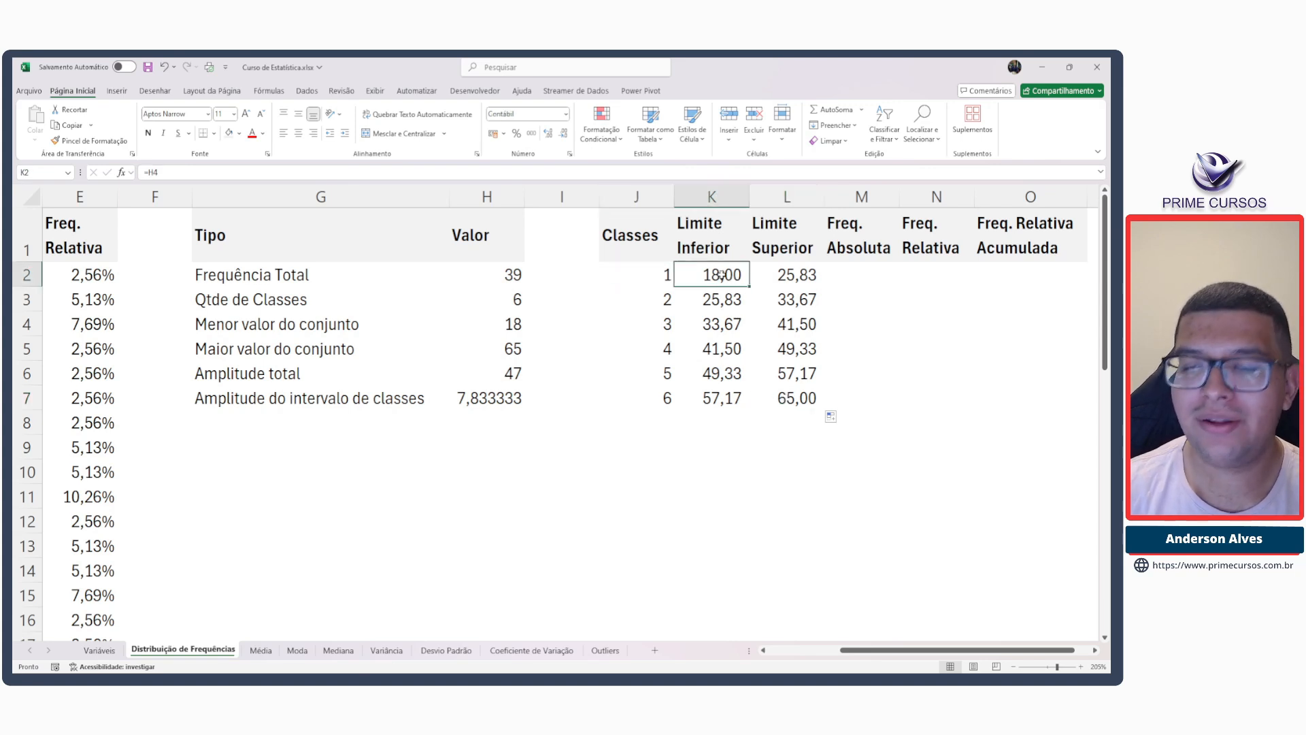
click(760, 269)
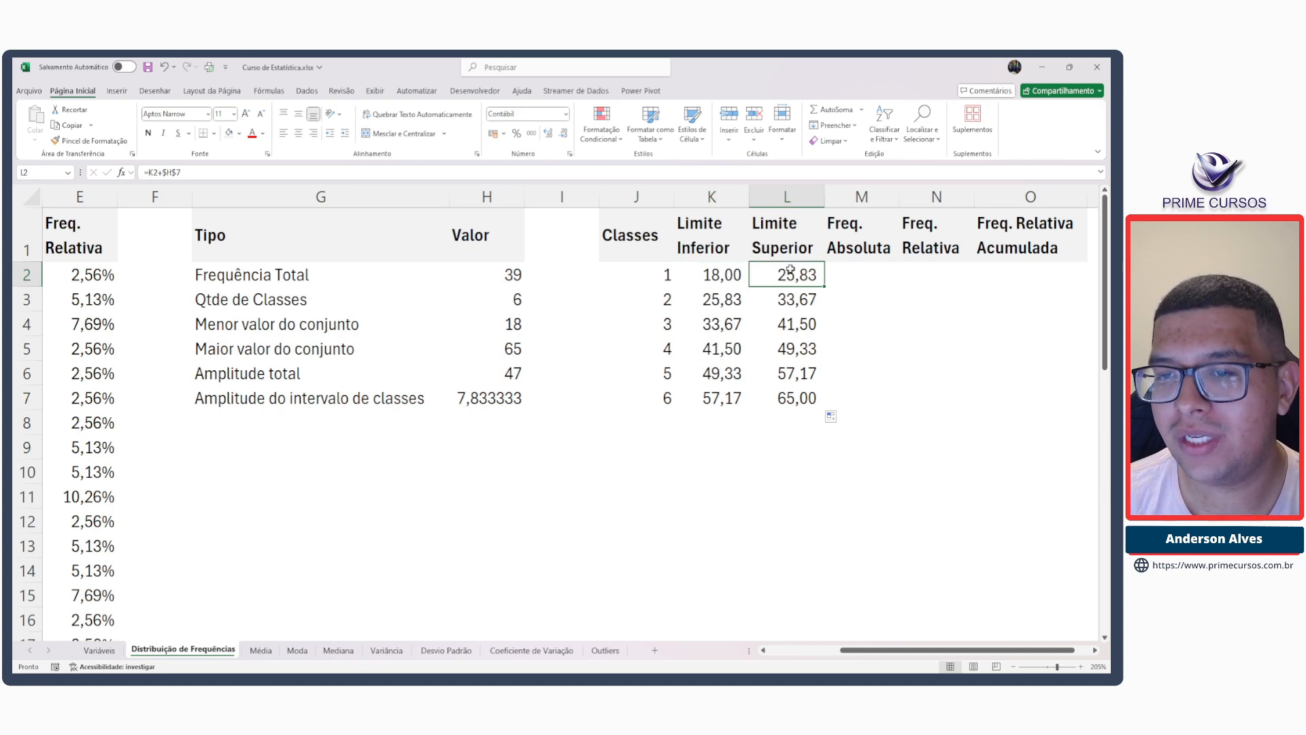
Review the lower and upper limits of the second through sixth classes and compare them with the data set's maximum value in H5.
click(711, 307)
click(761, 300)
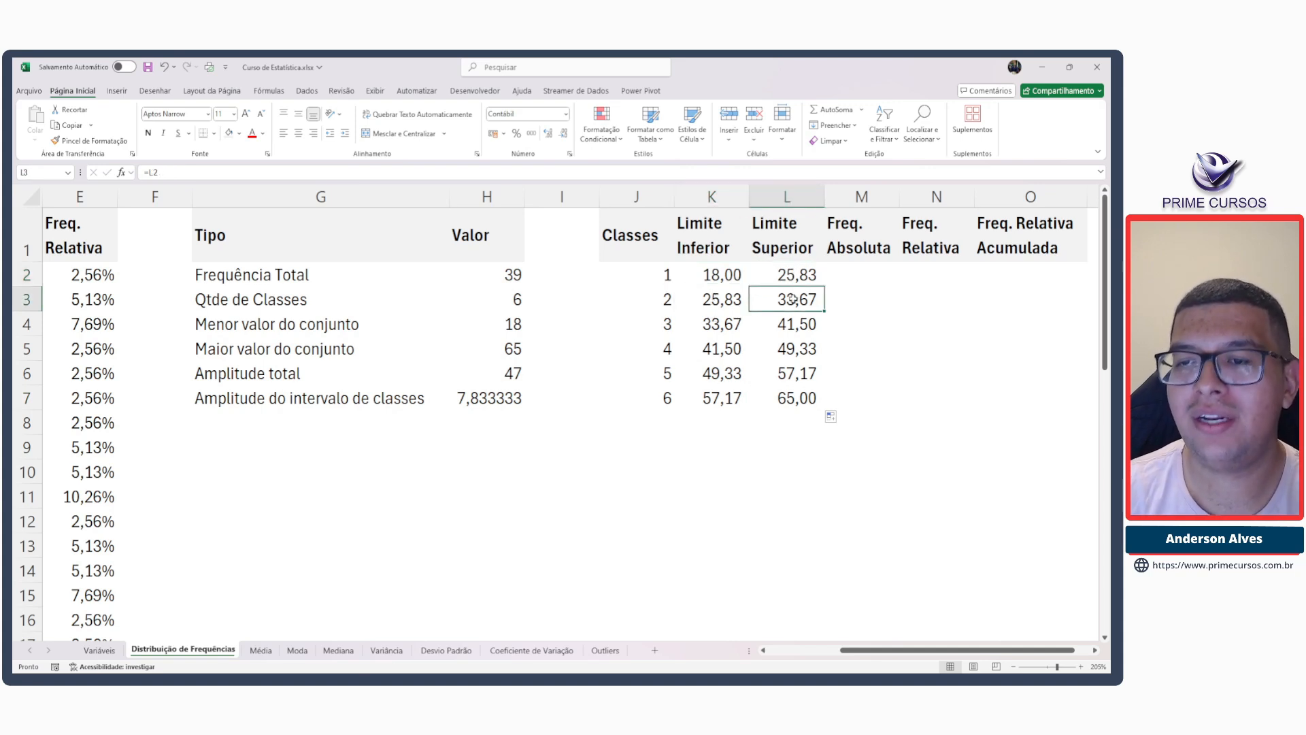
click(718, 325)
click(790, 324)
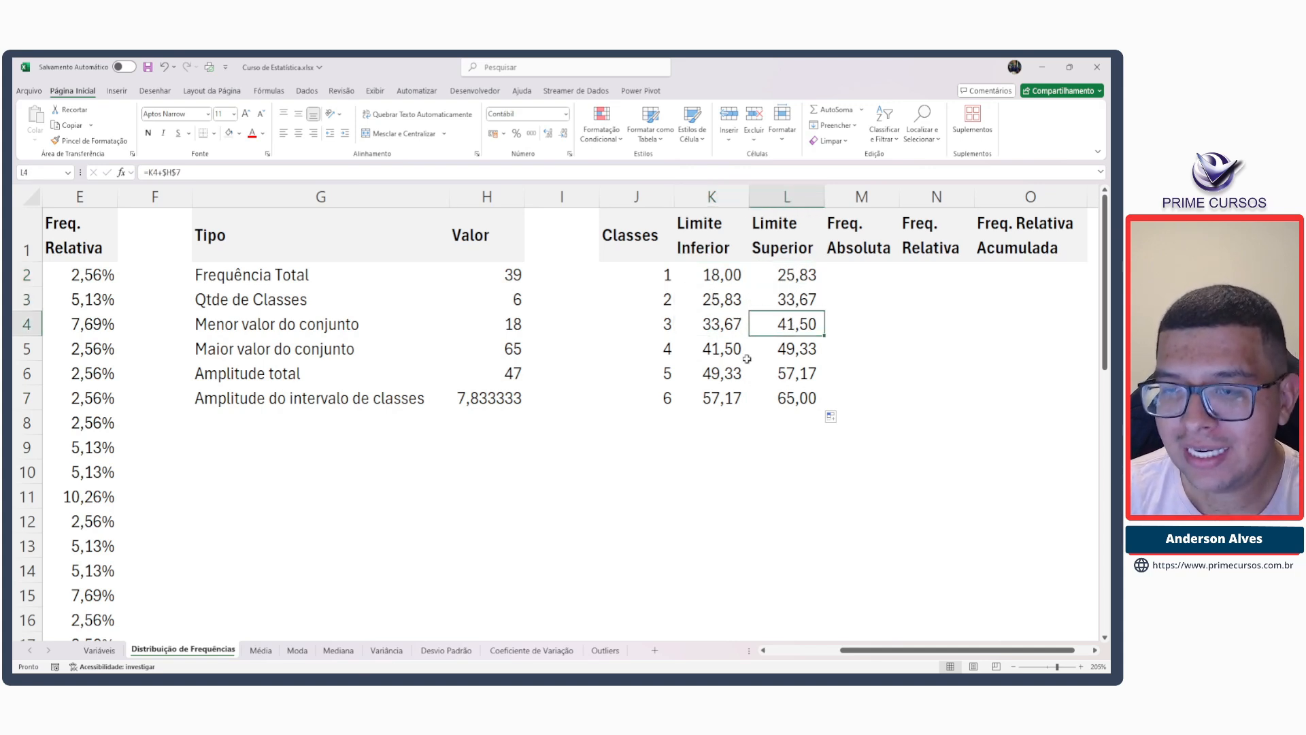
click(720, 376)
click(775, 381)
click(730, 400)
click(793, 399)
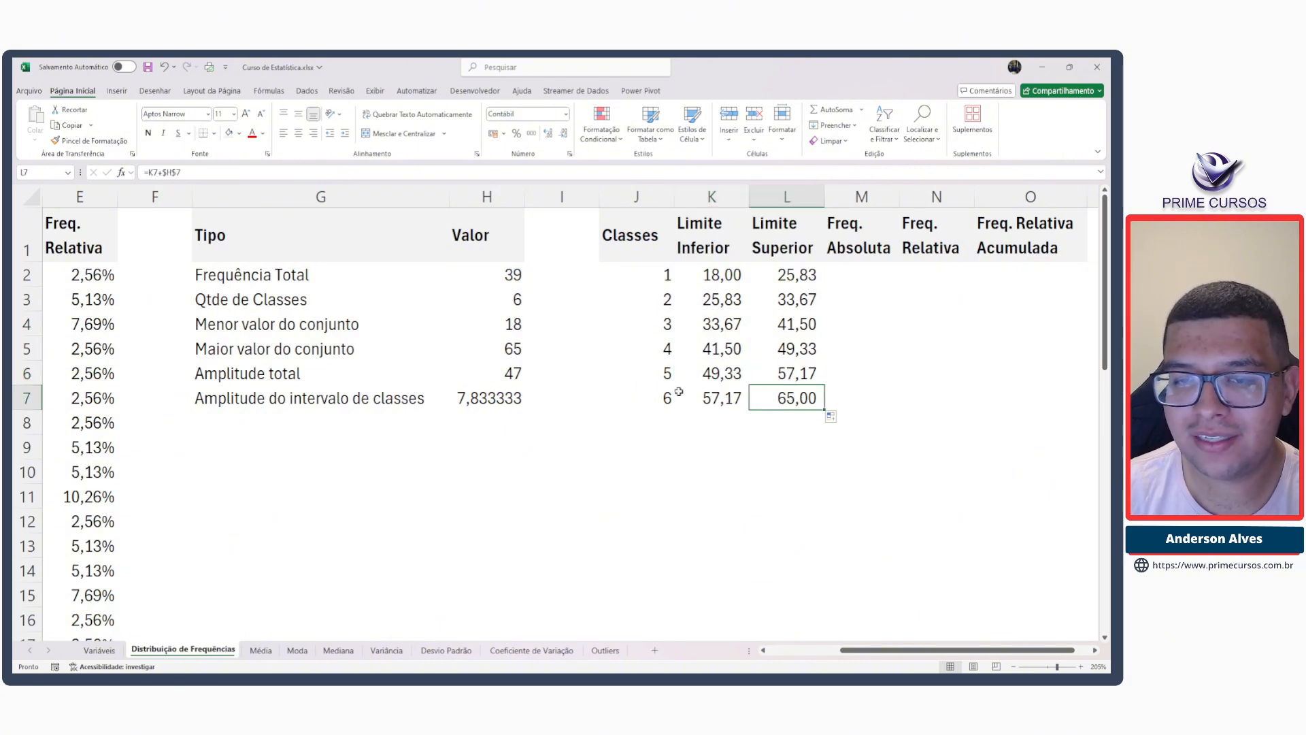
click(497, 349)
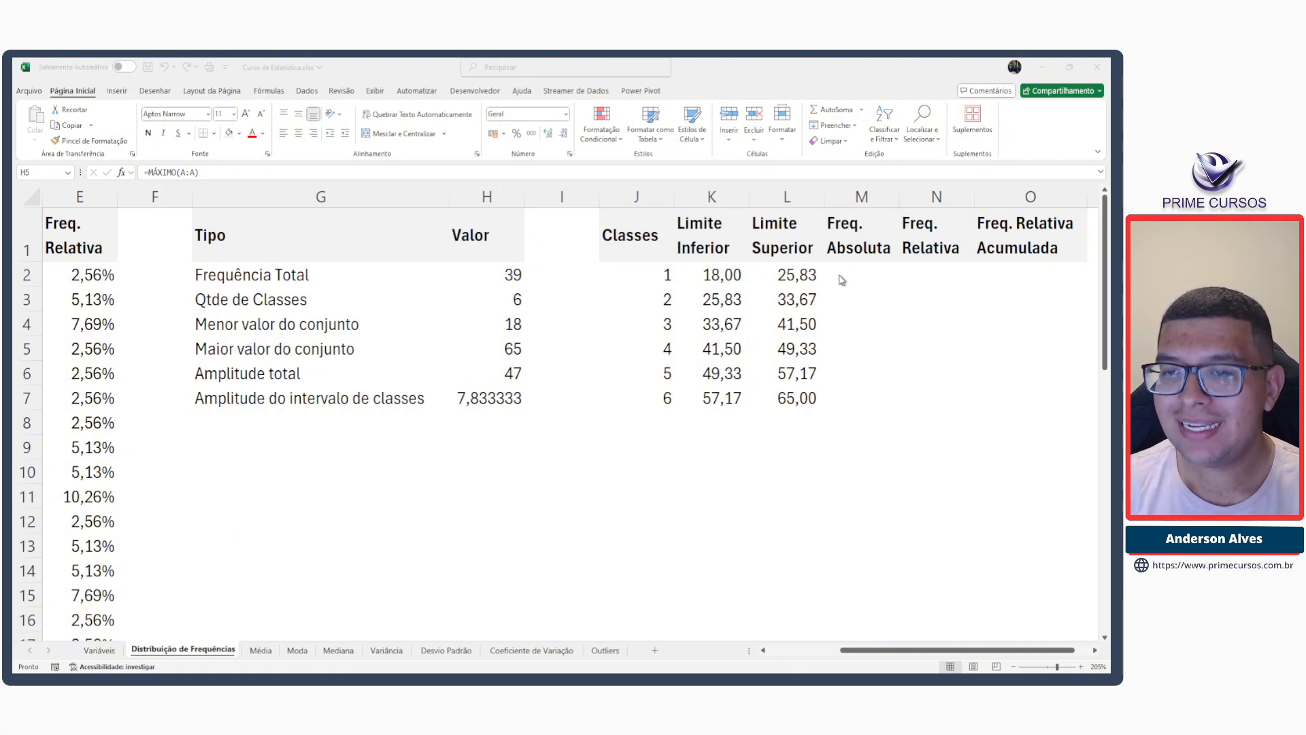
Examine the first and second classes' limits in K2:L3 alongside their empty absolute frequency cells in column M.
click(860, 269)
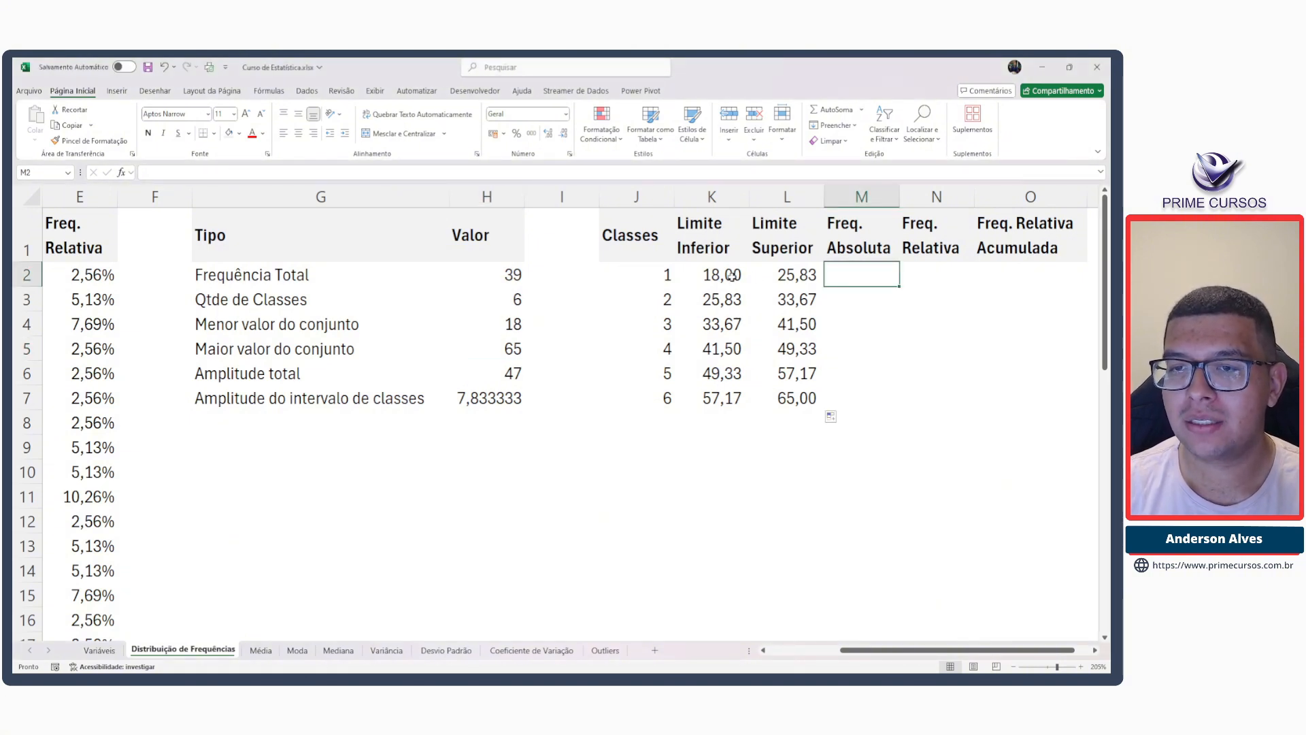
click(718, 274)
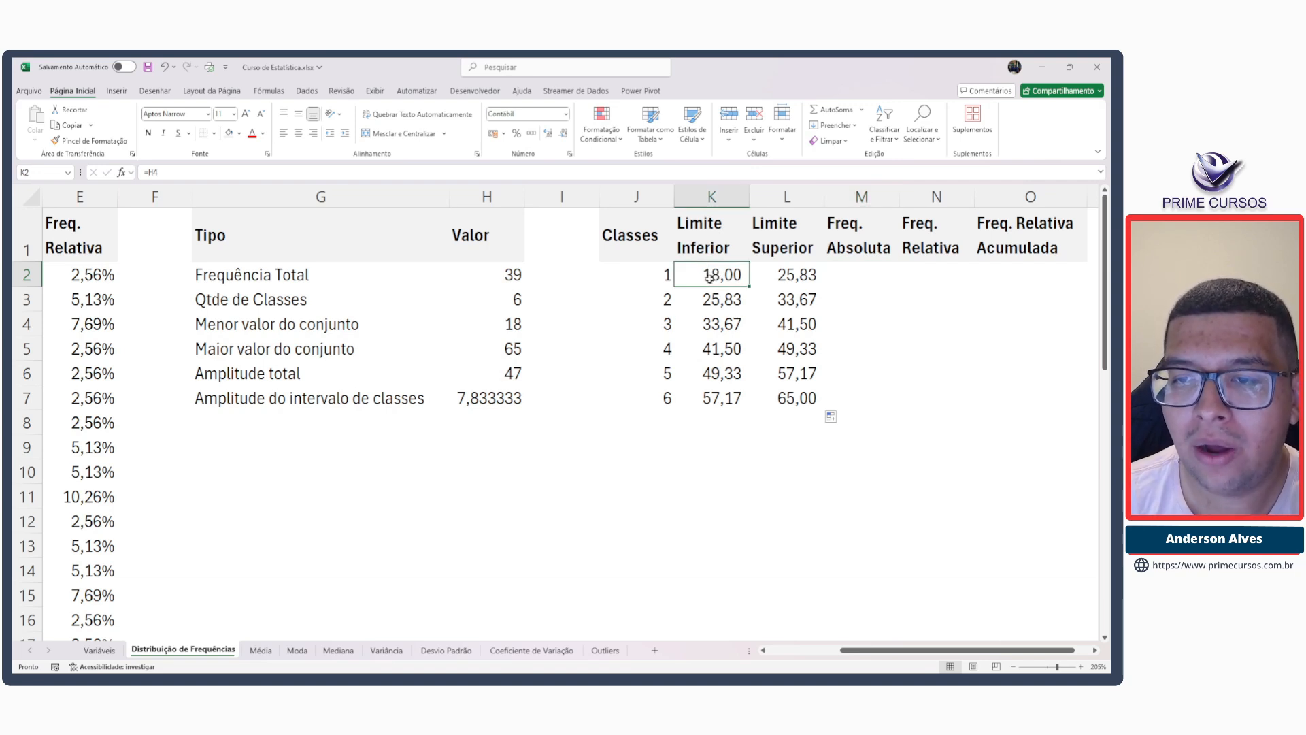
click(795, 273)
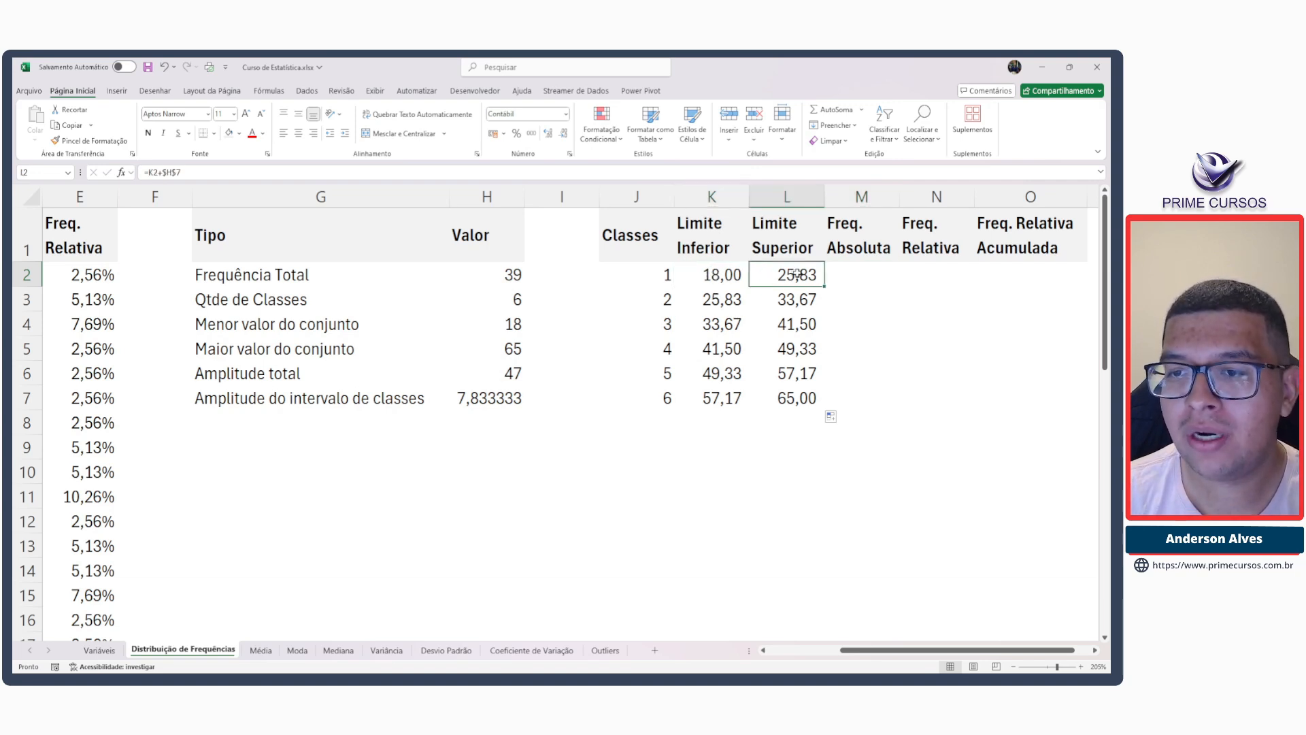
click(718, 276)
click(787, 276)
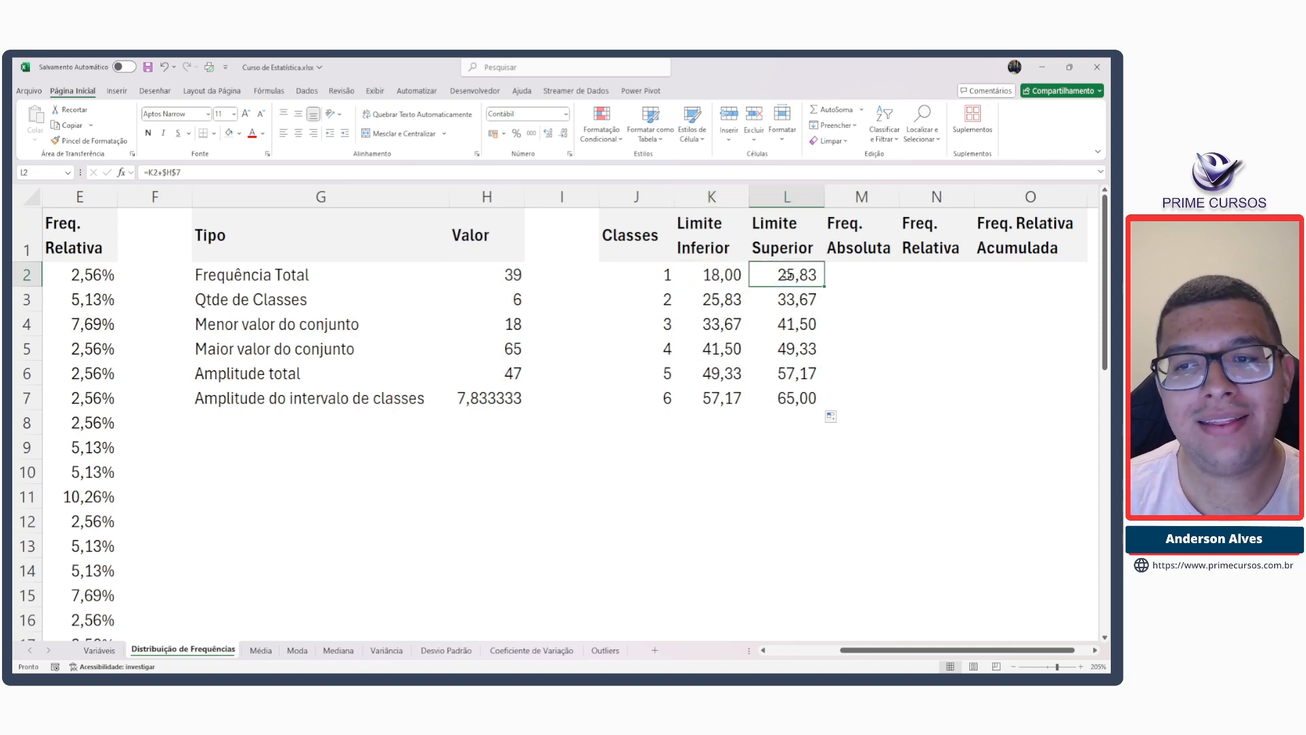
click(855, 275)
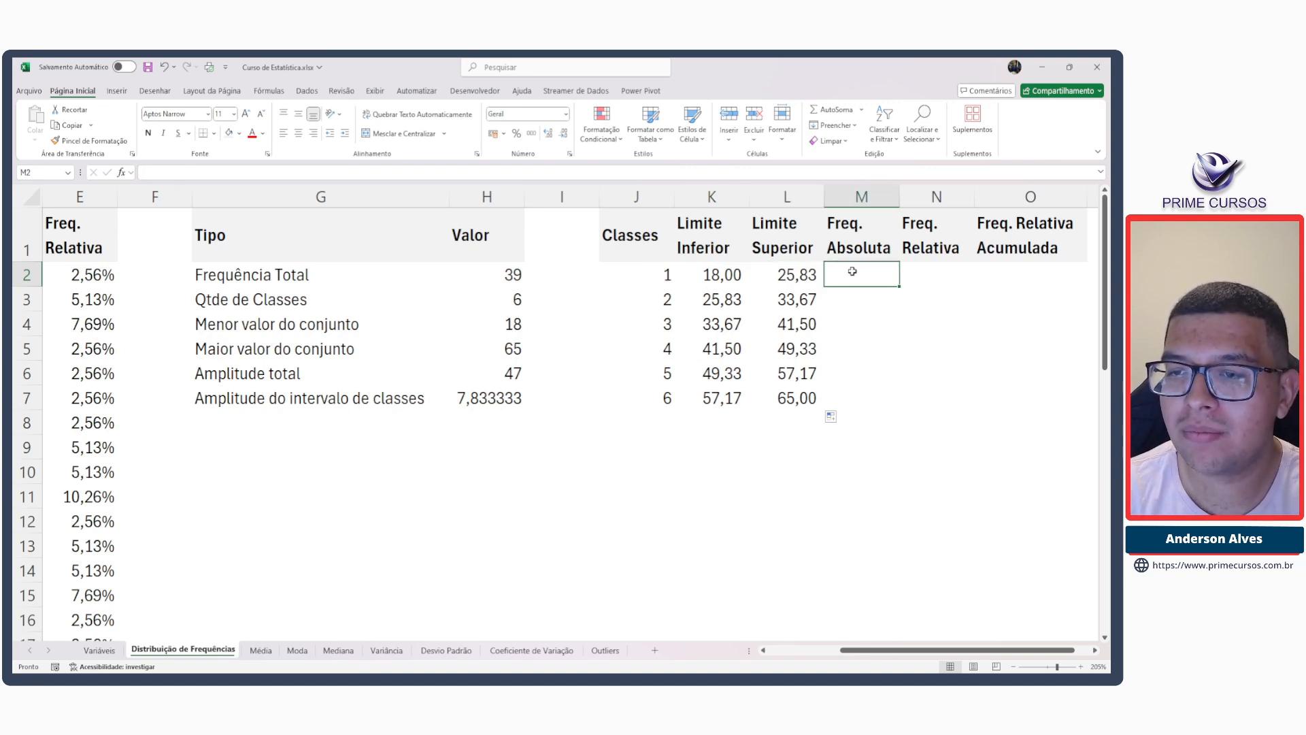
click(709, 299)
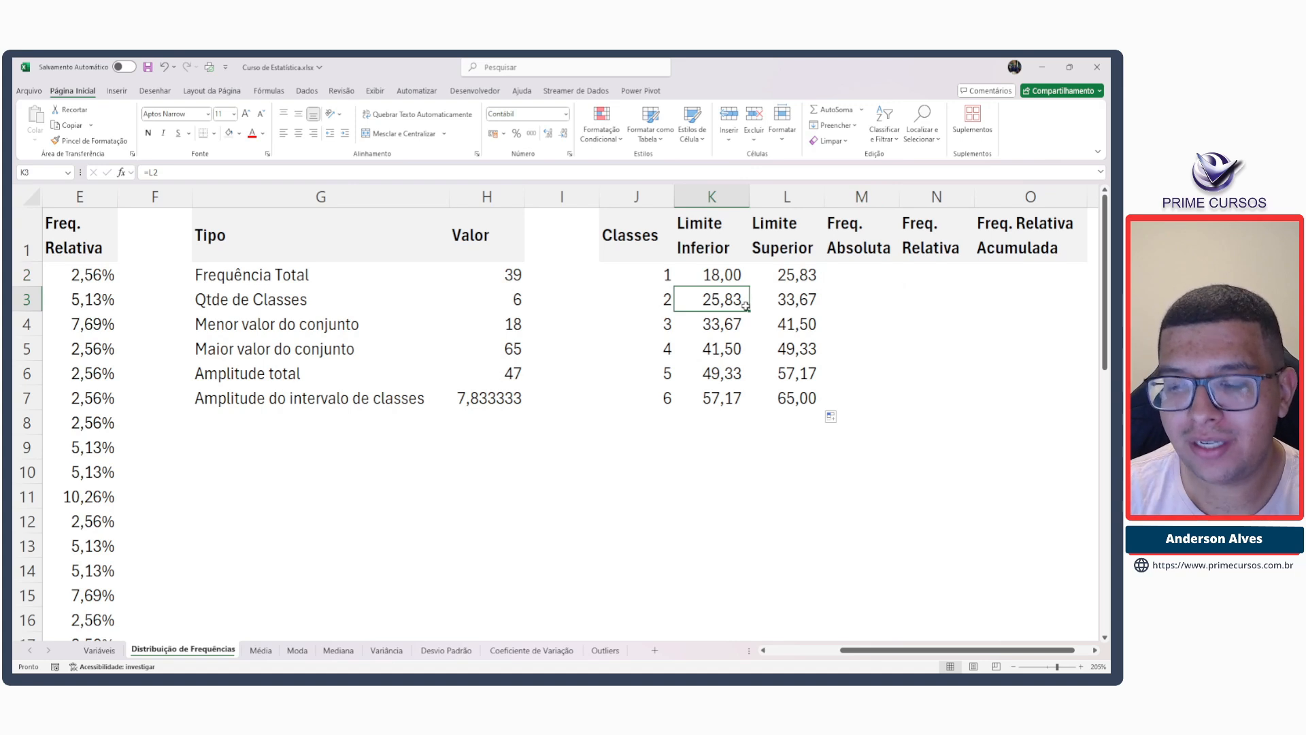
click(803, 300)
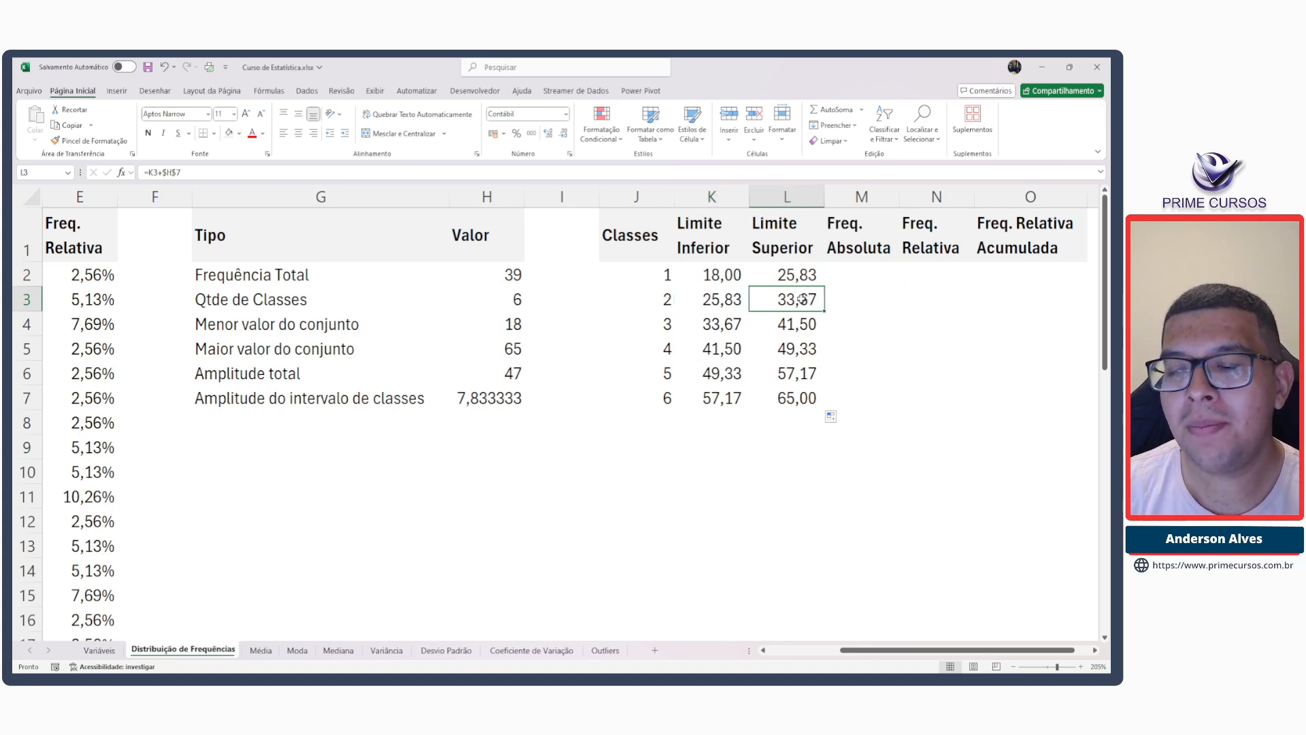
click(853, 302)
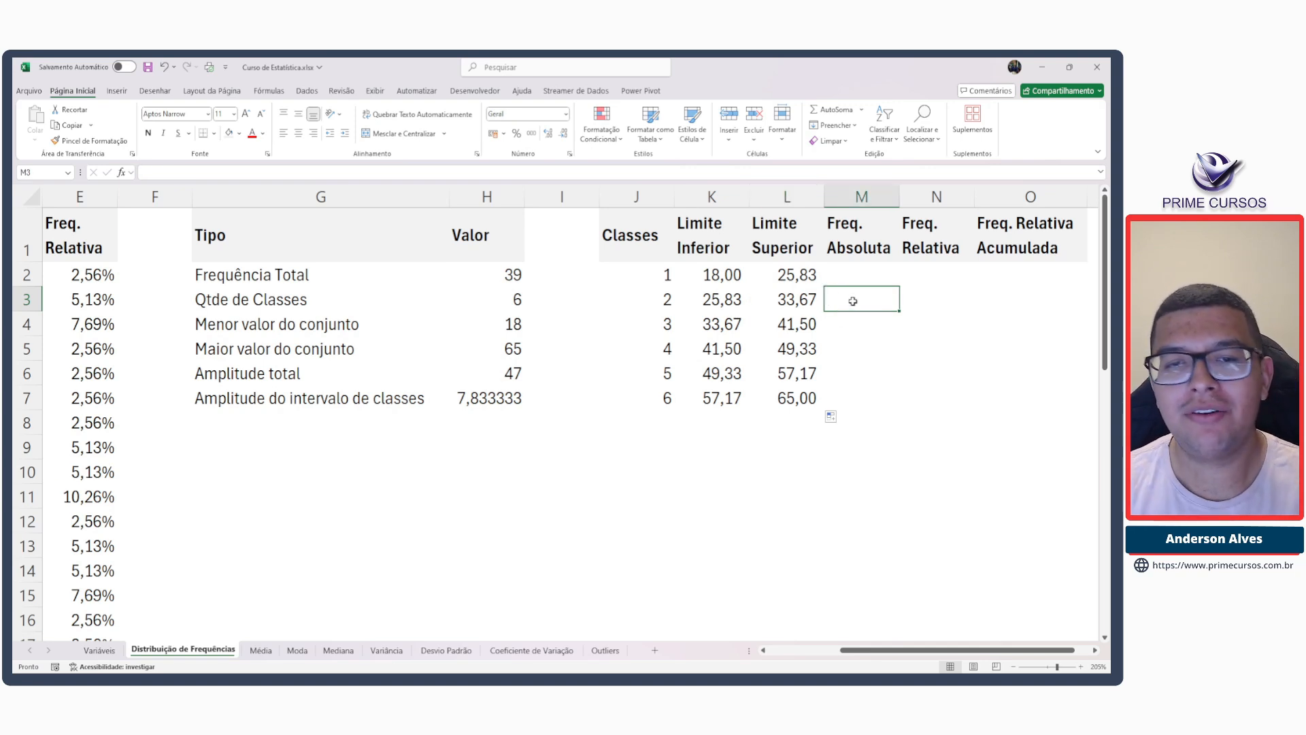
Inspect individual ages in the raw Idade data in column A, from A2 down to A12, for counting by class.
key(Left)
key(Left)
key(Left)
key(Left)
key(Left)
key(Left)
key(Left)
key(Left)
key(Left)
key(Left)
key(Left)
key(Left)
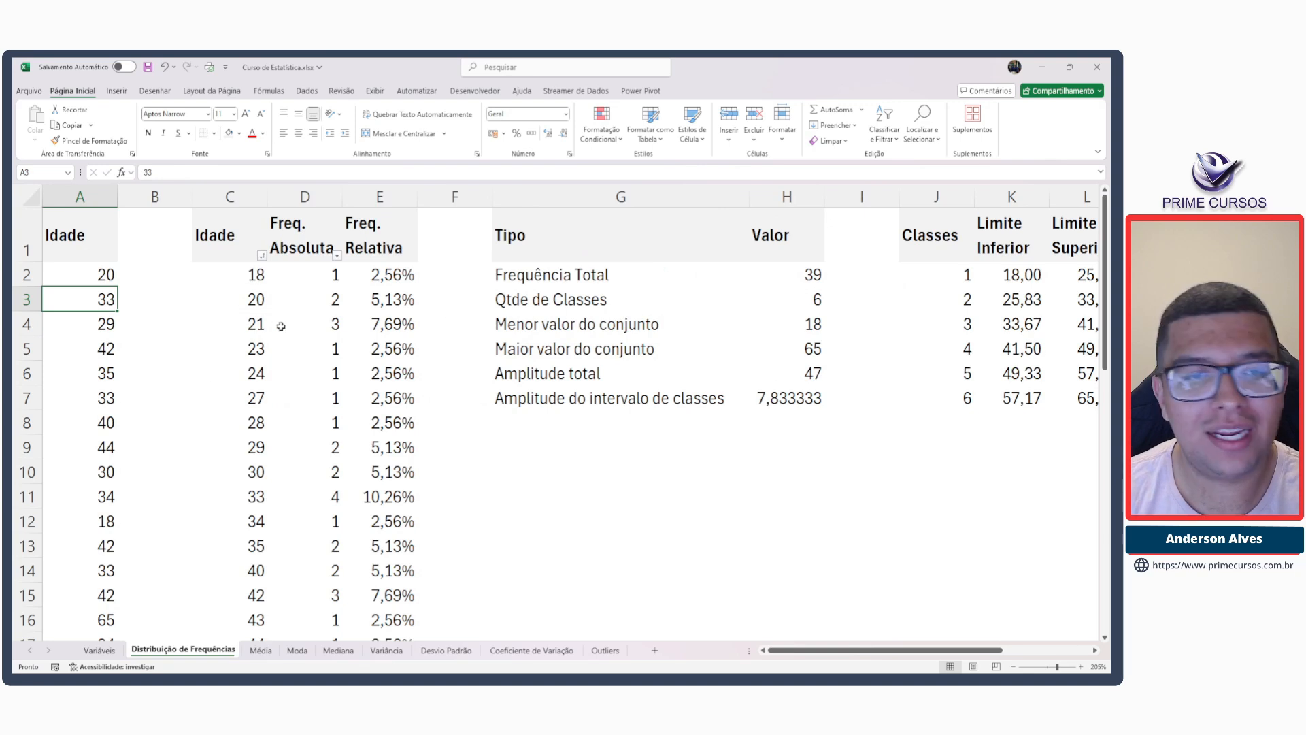
click(101, 275)
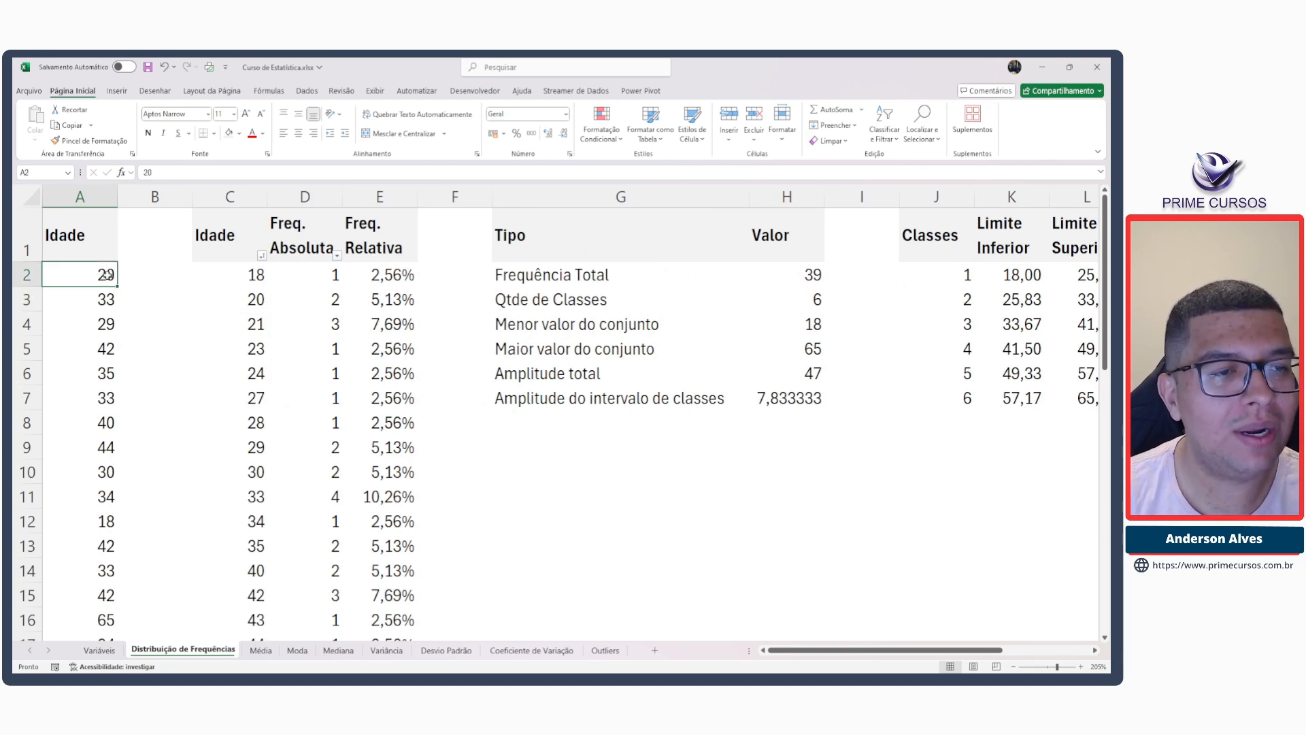
click(103, 299)
click(101, 324)
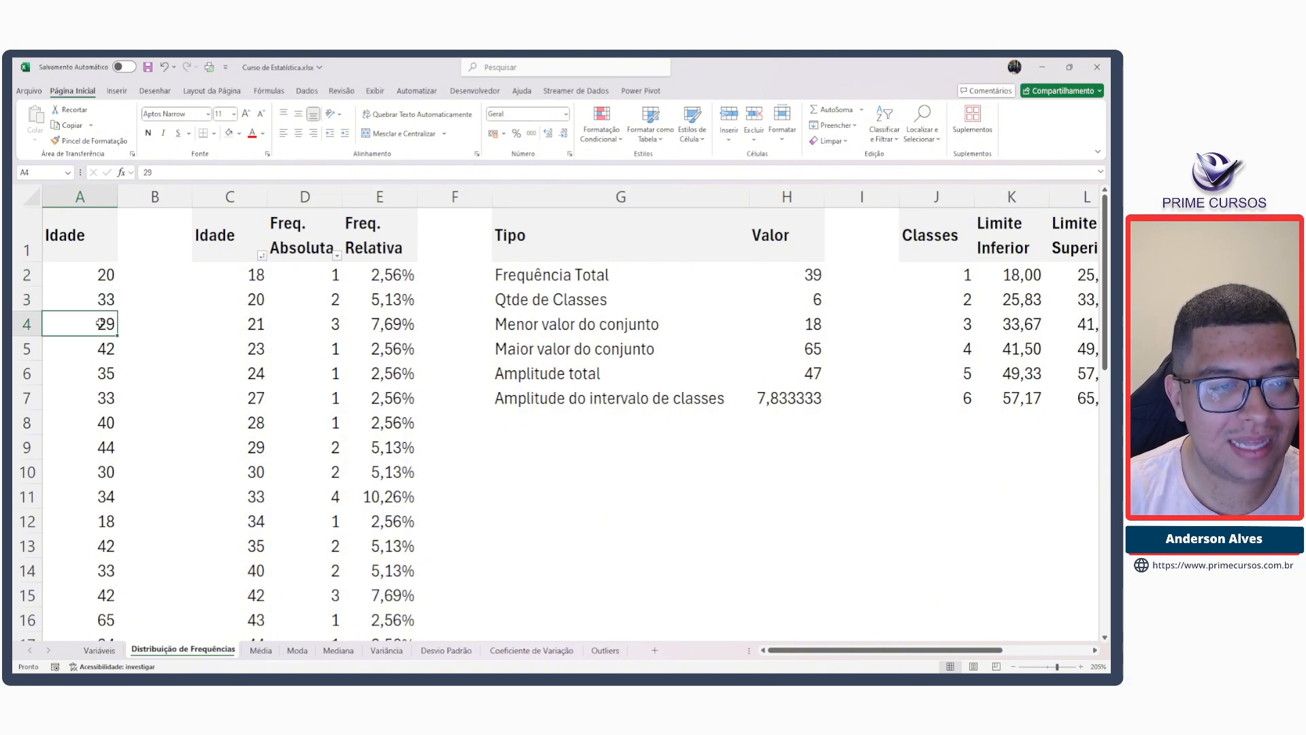
click(99, 347)
click(103, 370)
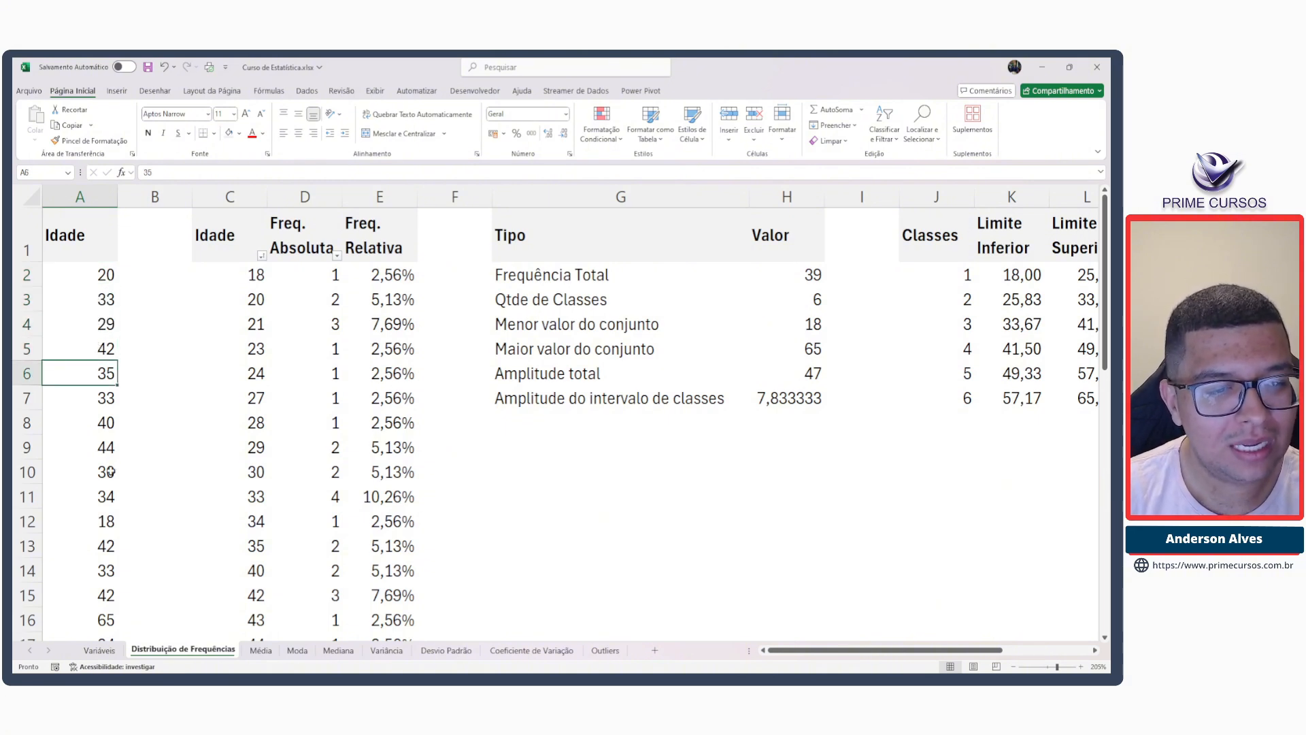
click(102, 520)
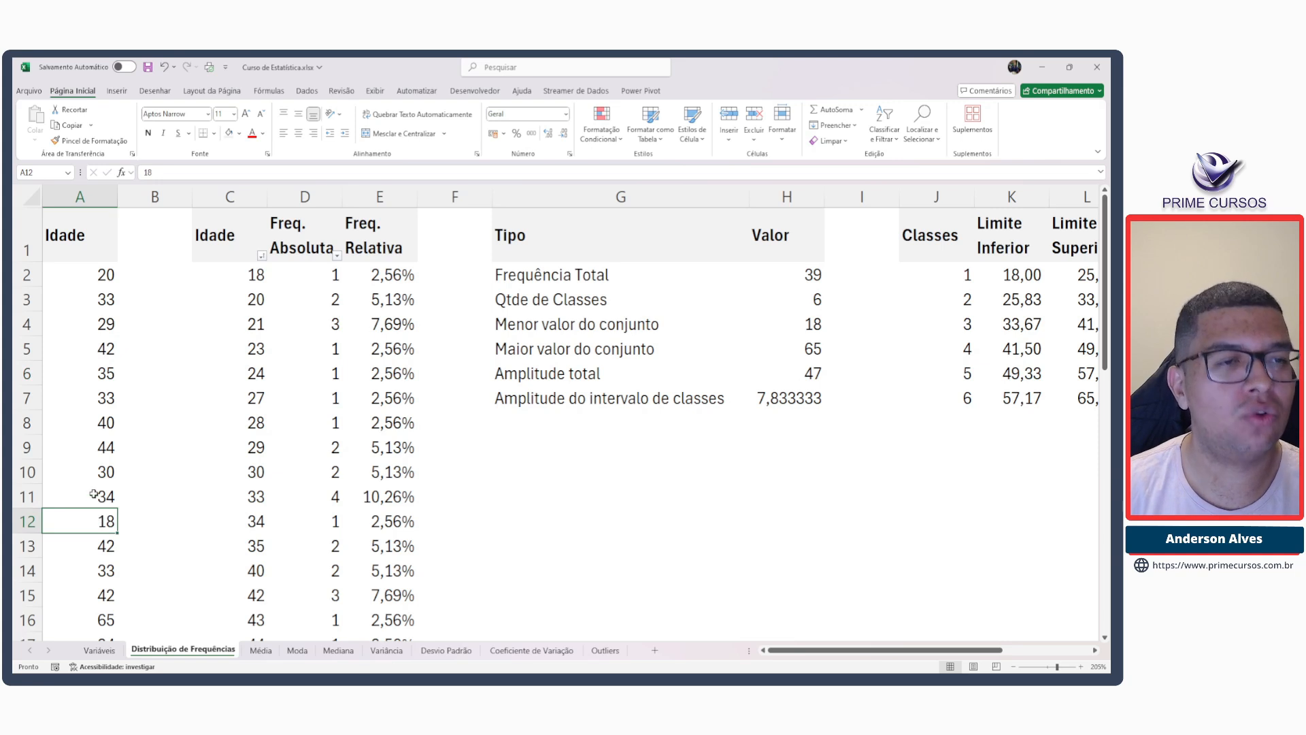
Start the first class's absolute frequency formula in M2, counting ages at or above its lower limit, with =CONT.SES($A:$A;">="&K2;.
click(939, 282)
key(Right)
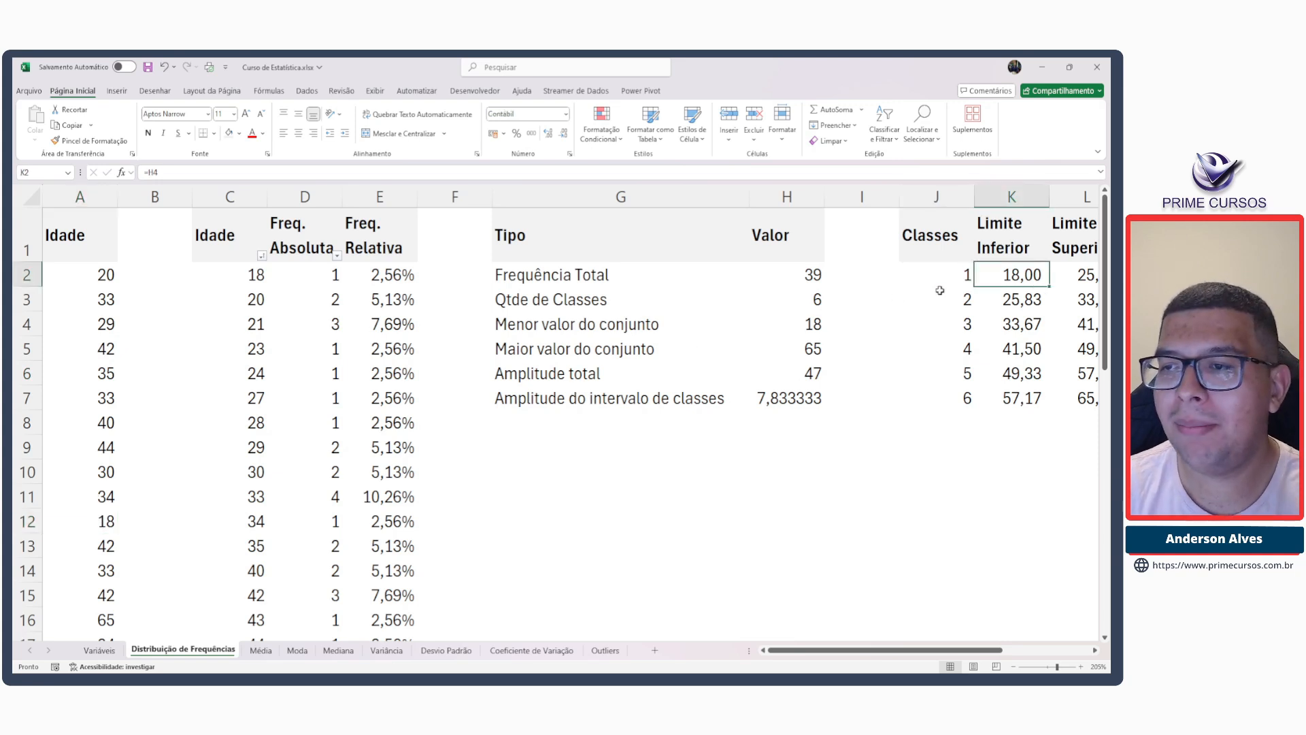
key(Right)
key(Right)
key(Right)
key(Left)
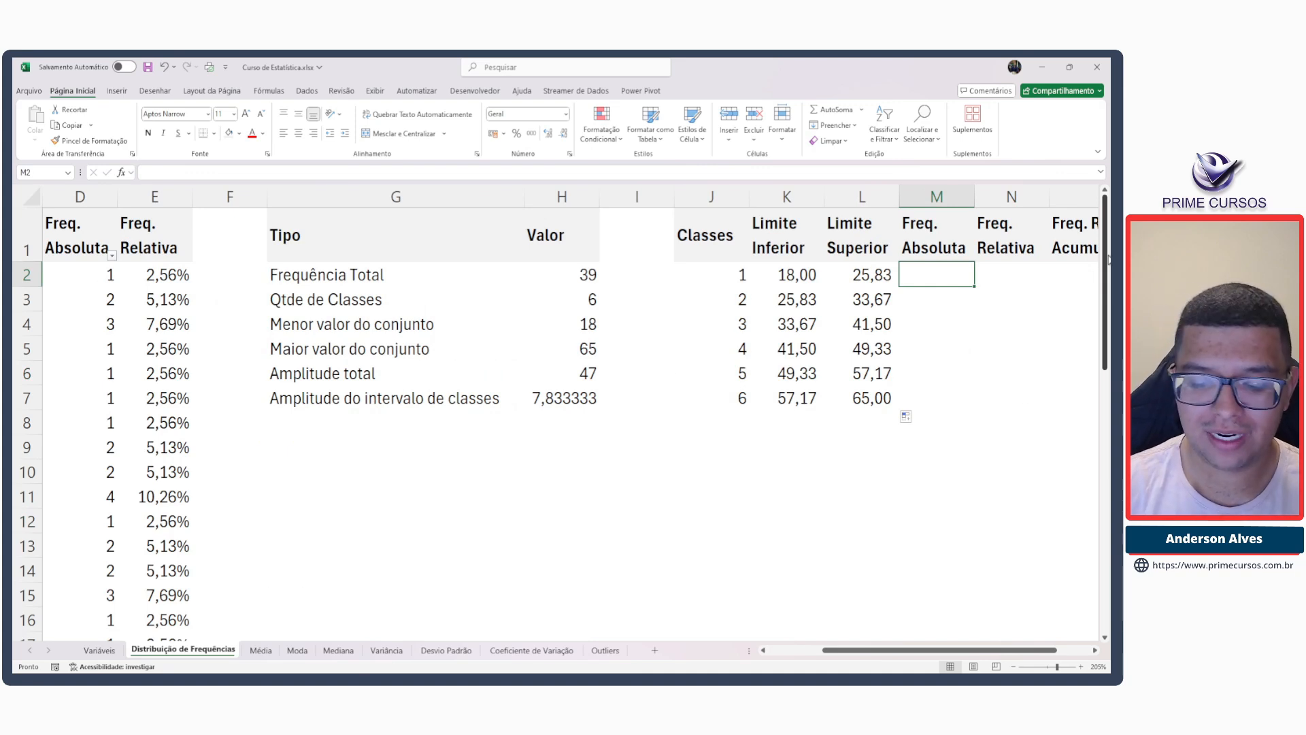
text(=cont)
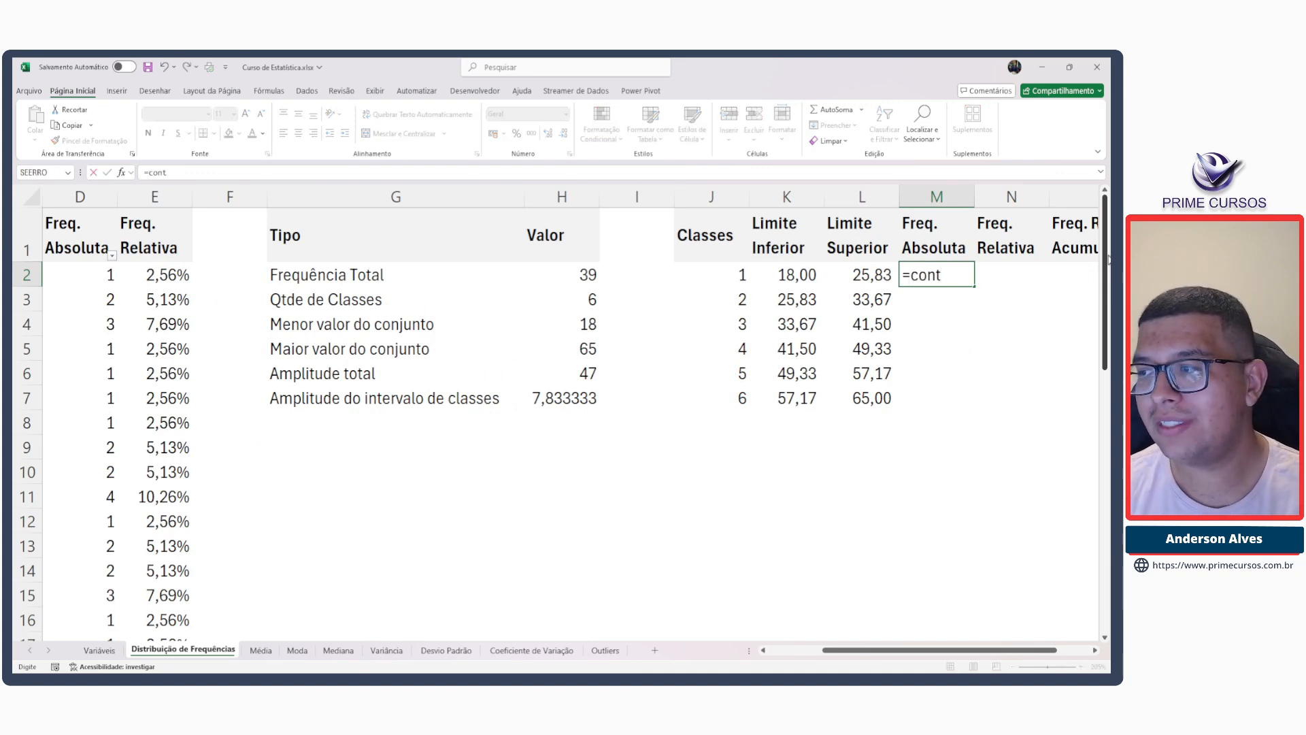
key(Tab)
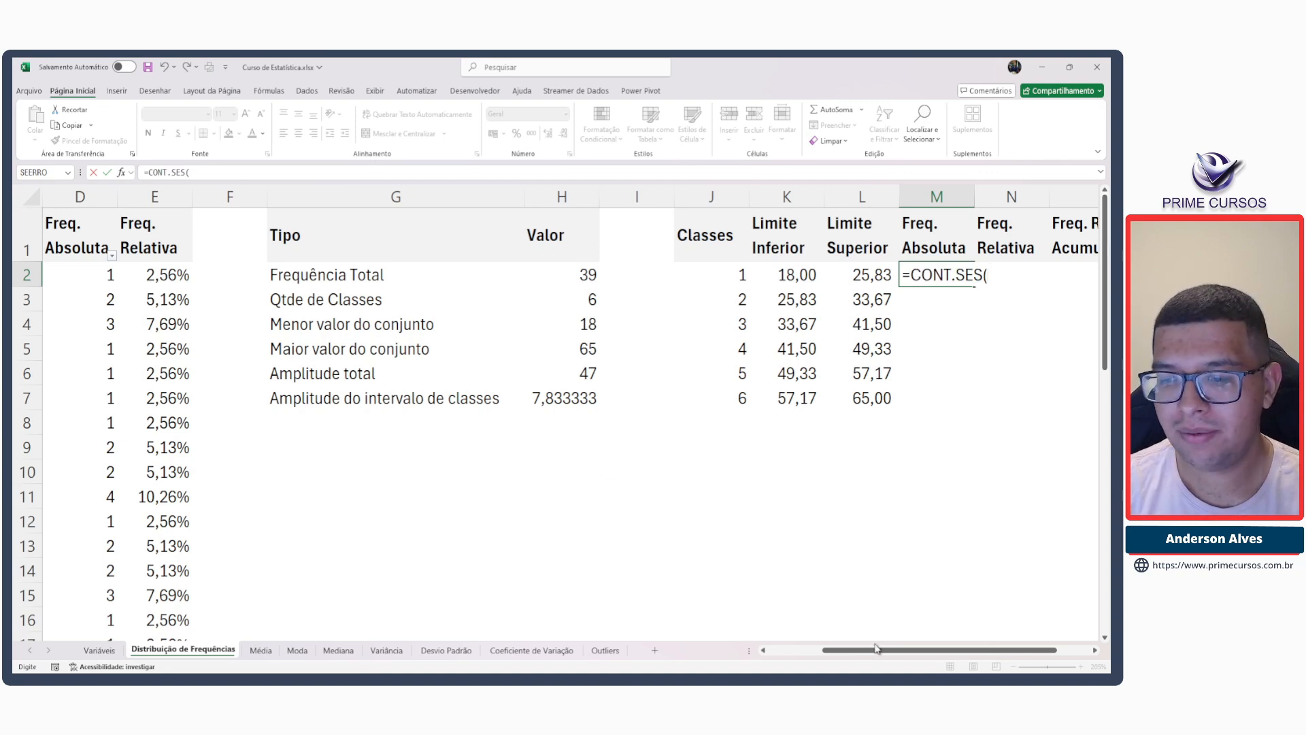
drag(878, 652, 823, 653)
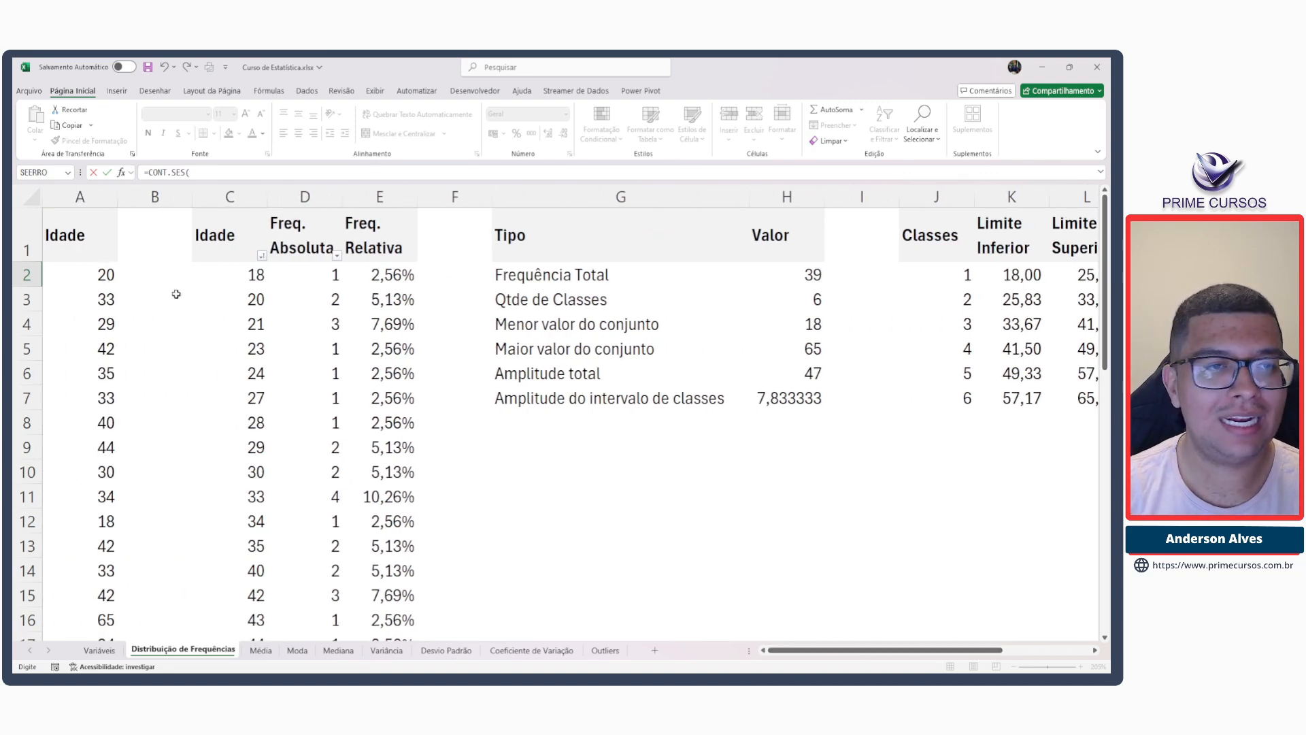
click(83, 197)
key(F4)
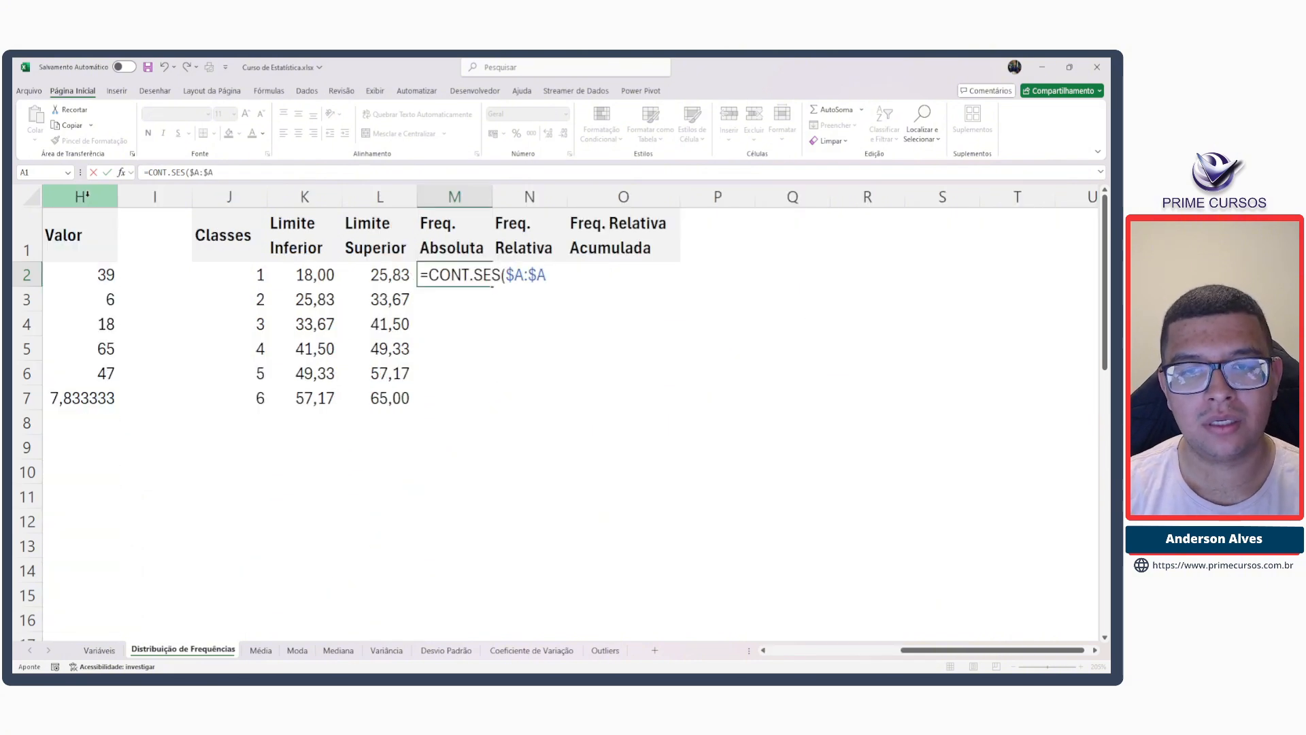
text(;)
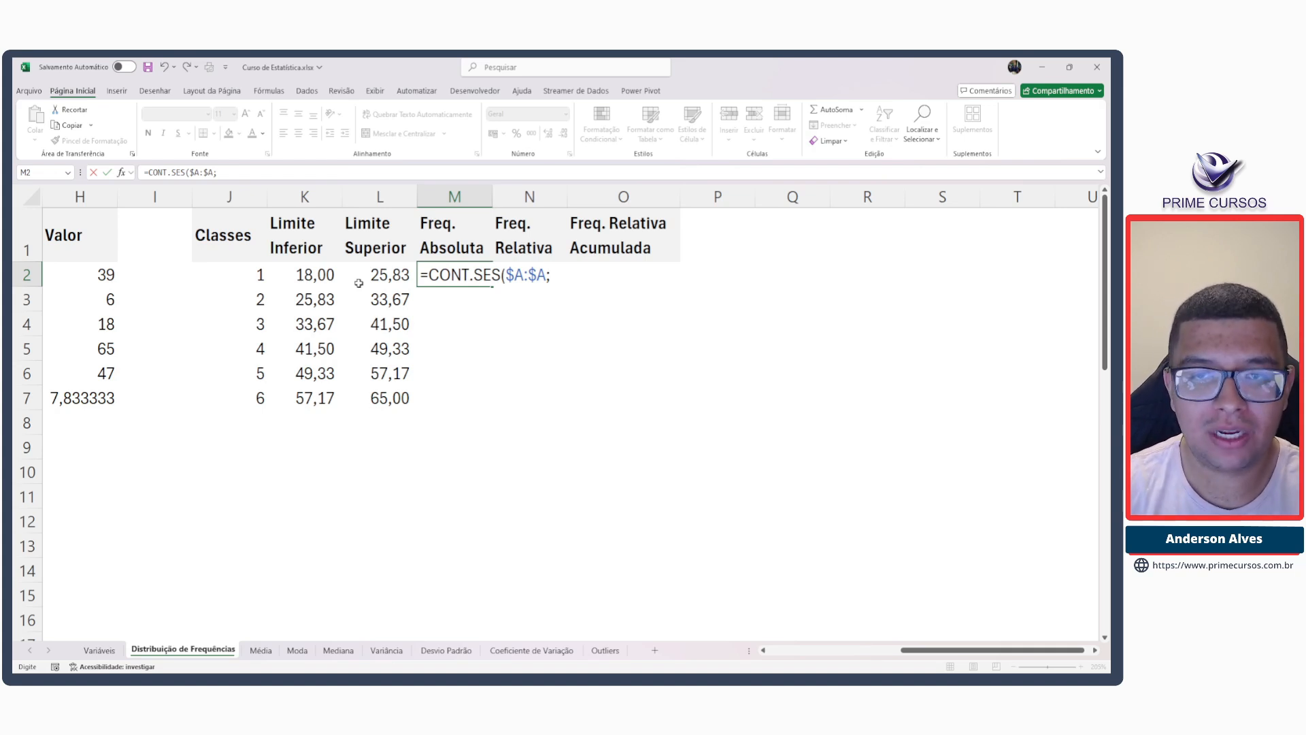
text(">=)
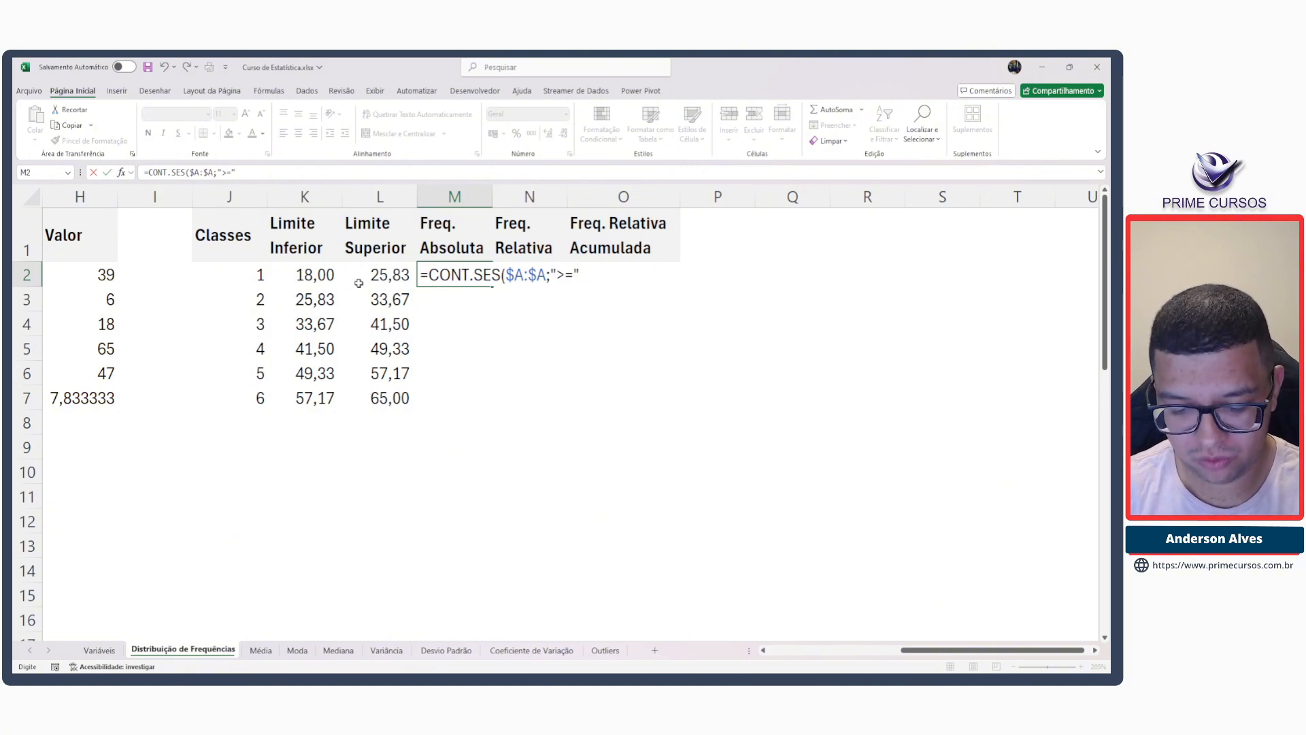
text(&)
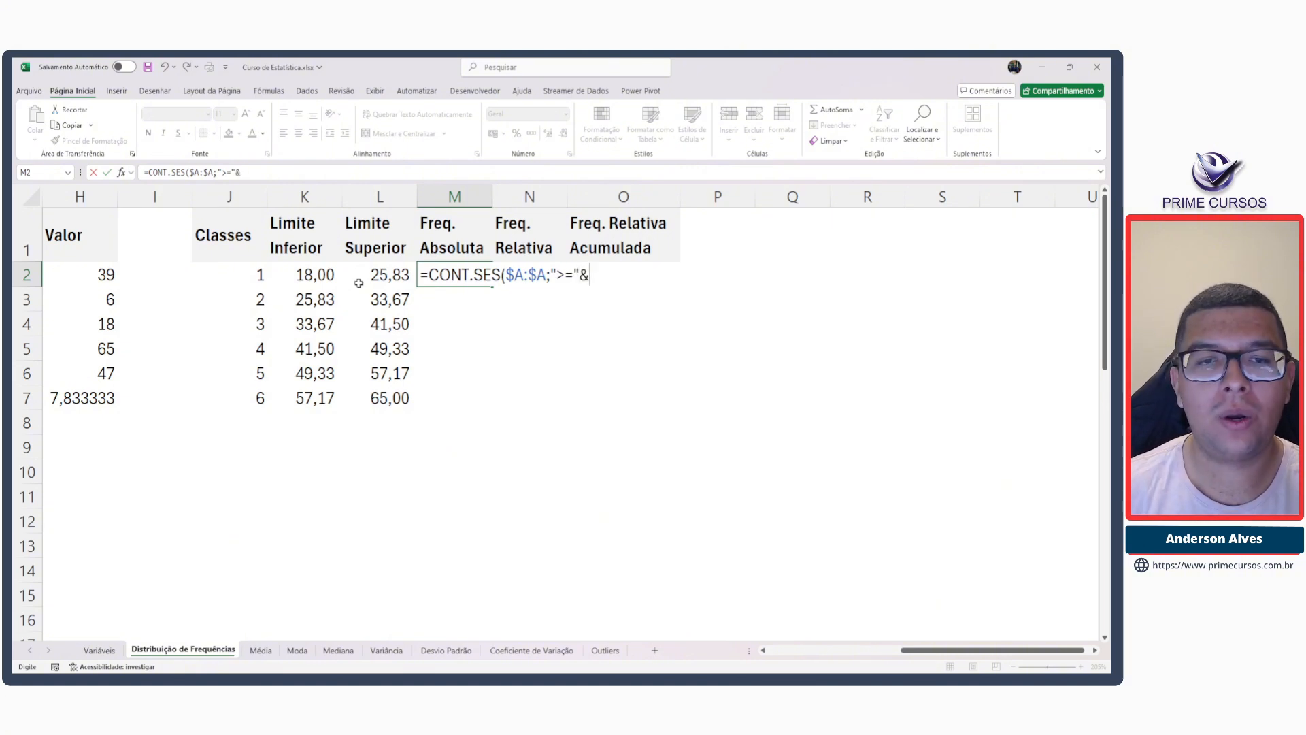
click(317, 274)
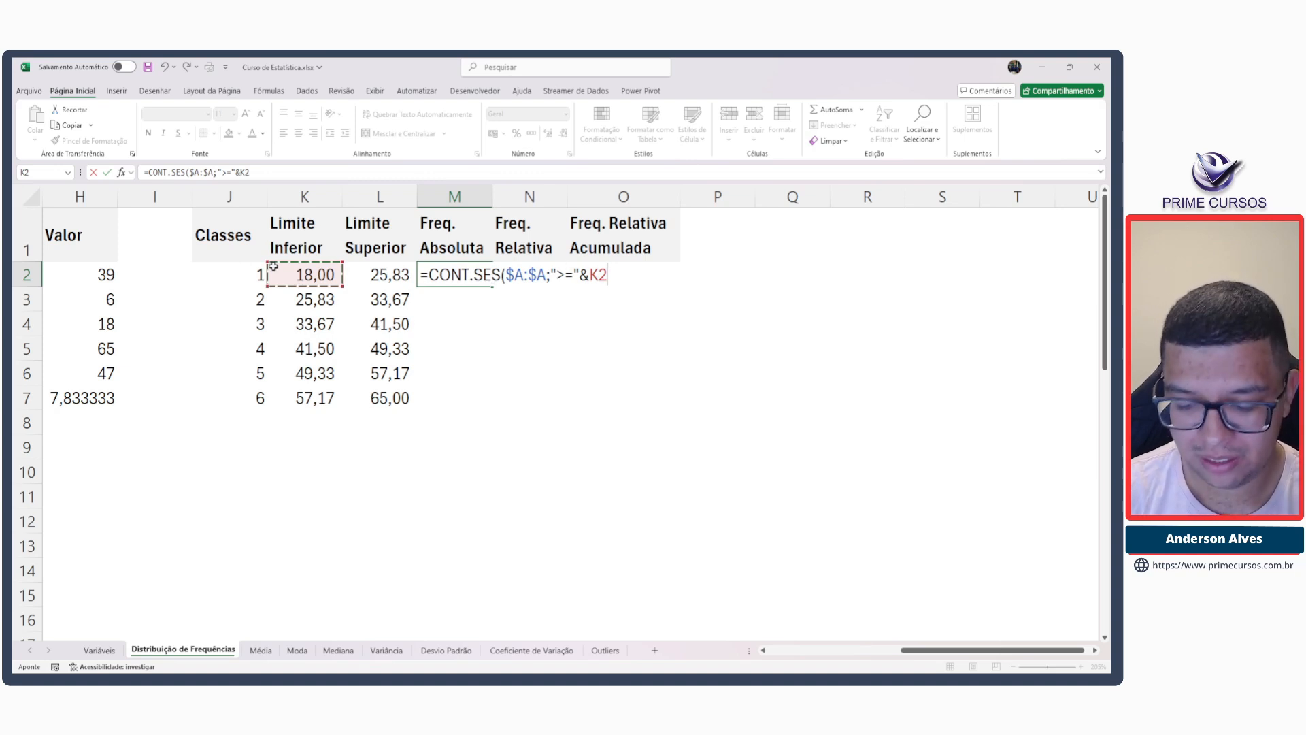
text(;)
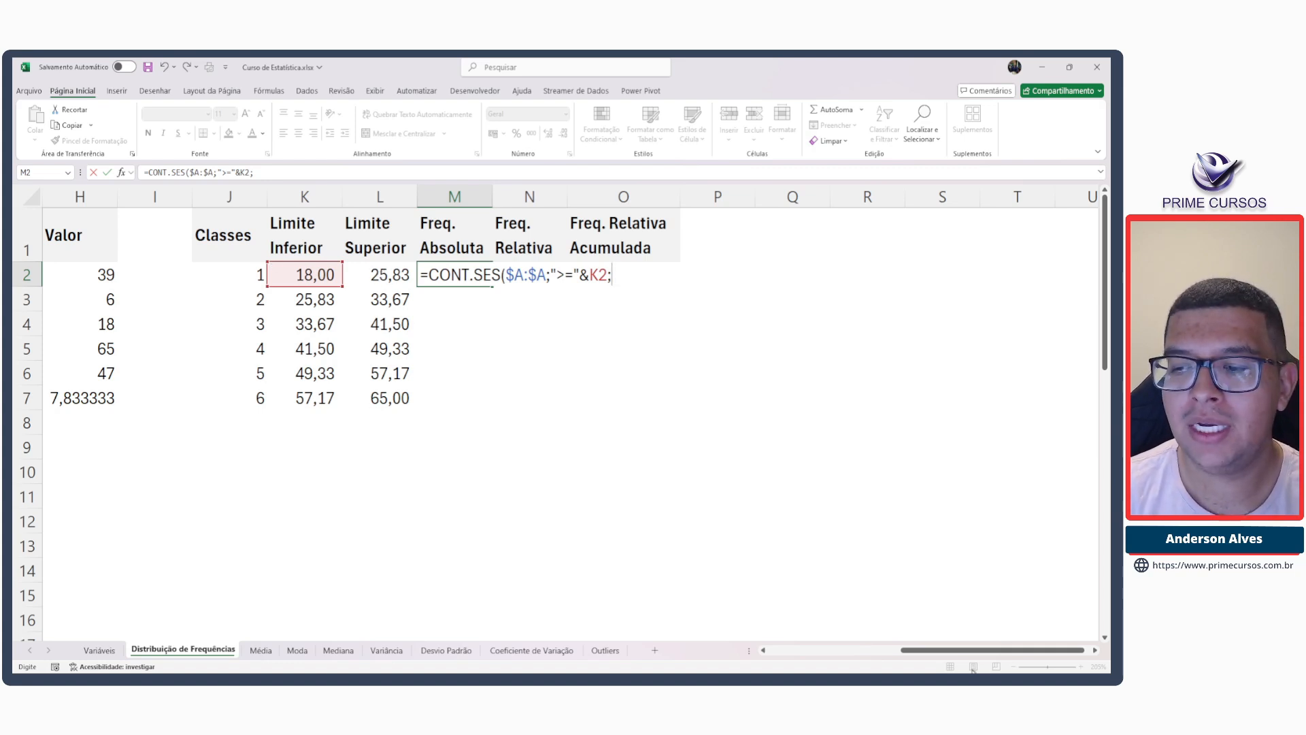
Complete M2's formula with a second criterion counting ages up to the class's upper limit, $A:$A;"<="&L2, and enter it.
drag(960, 650, 812, 656)
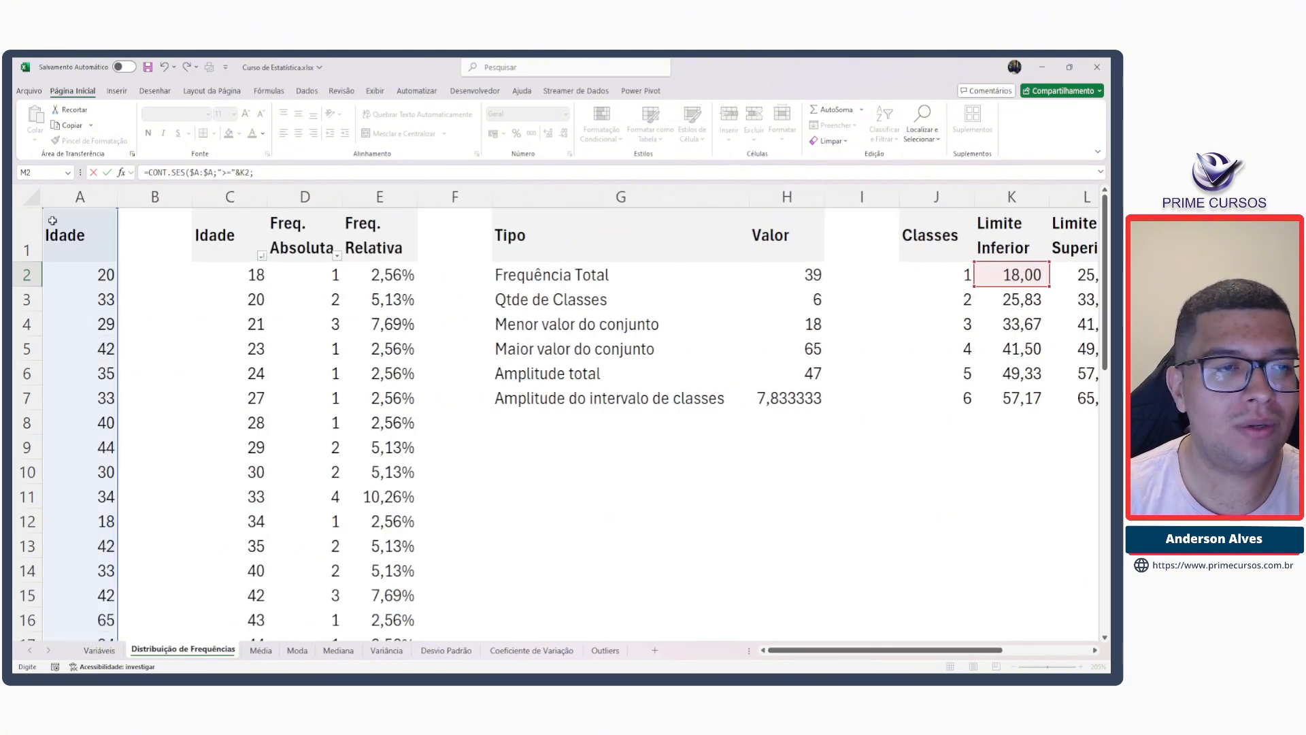
click(70, 195)
key(F4)
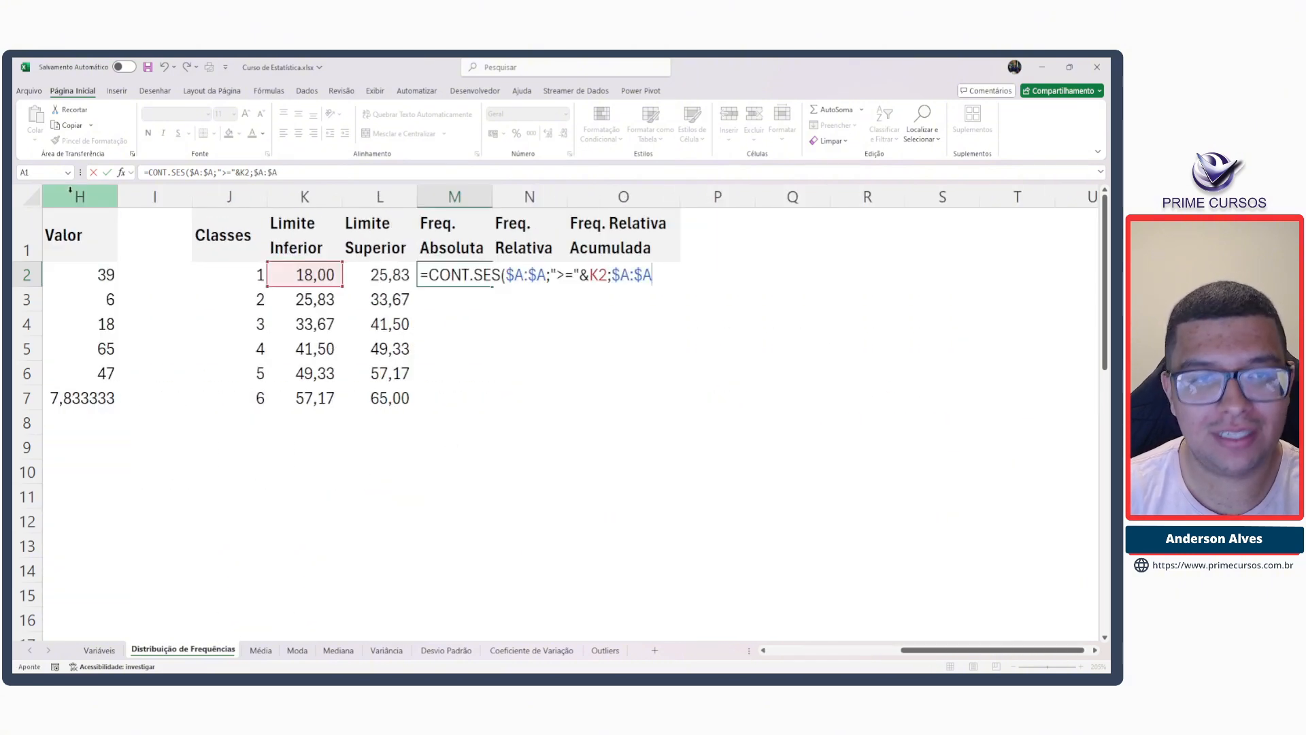
text(;)
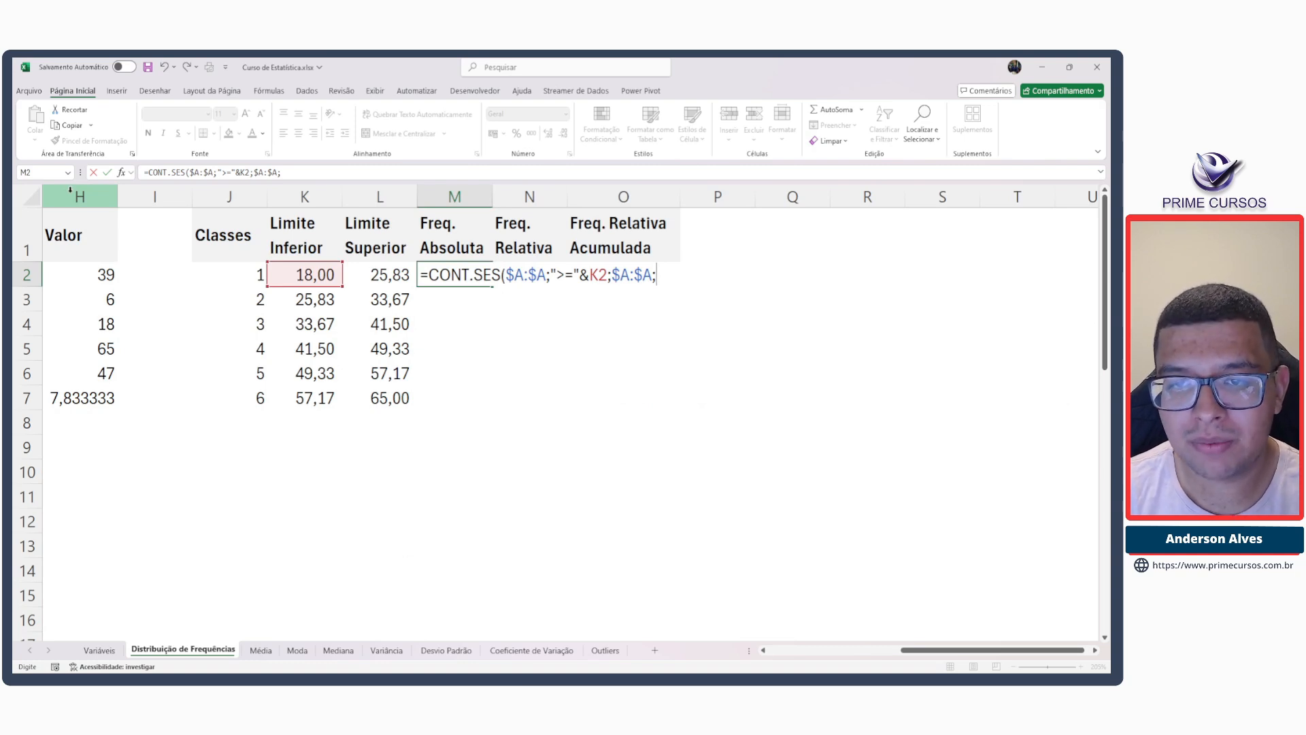
text("<=)
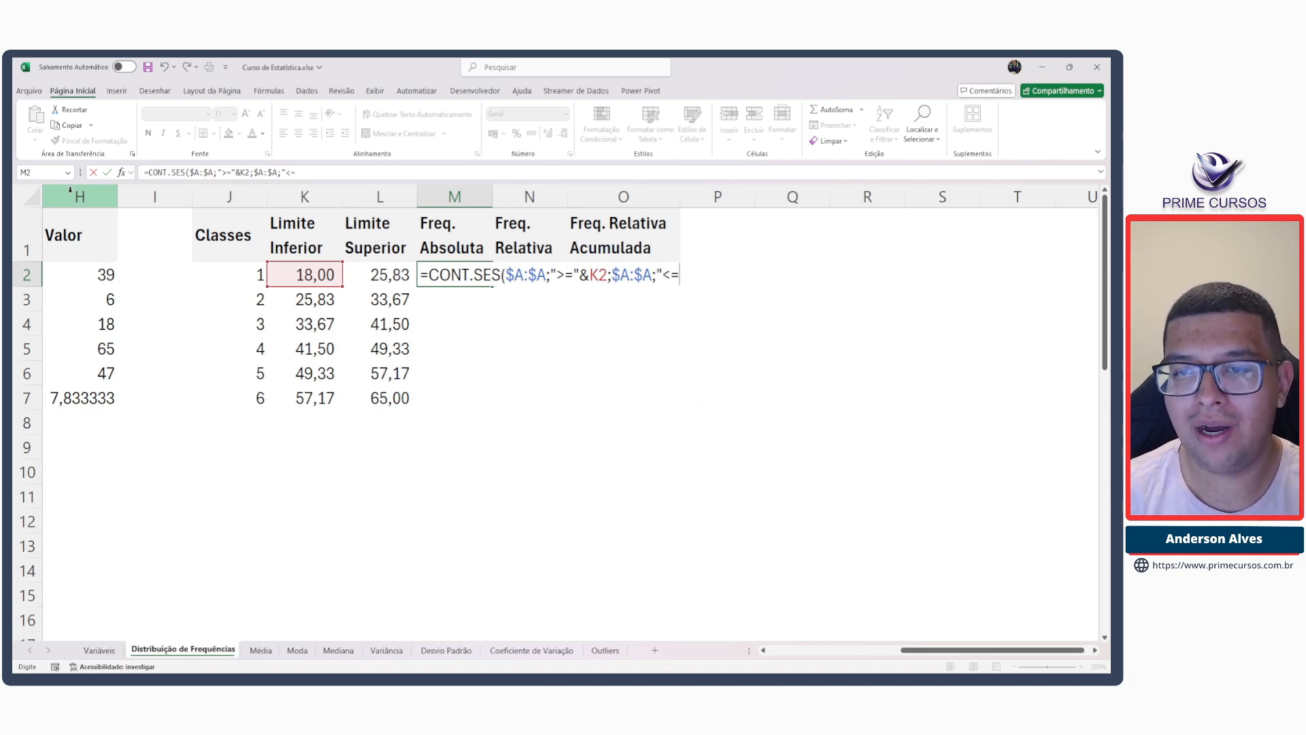
text("&)
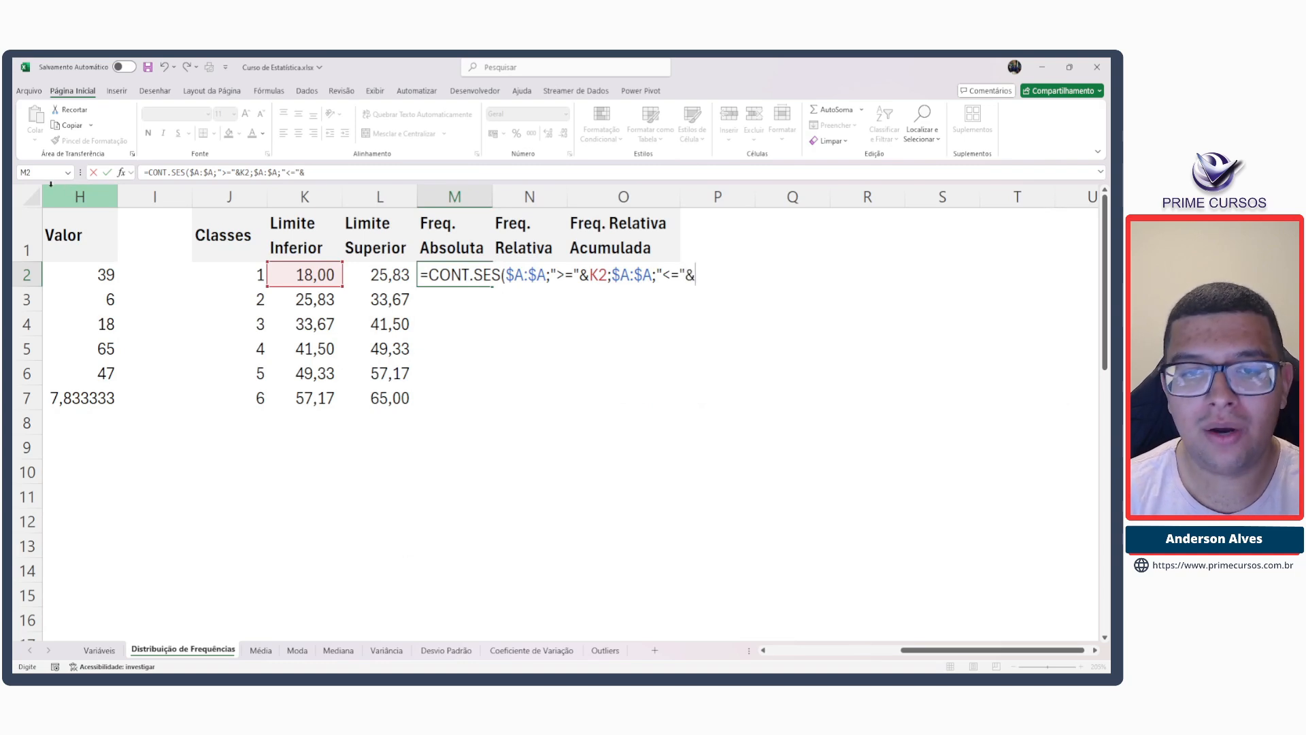
click(382, 276)
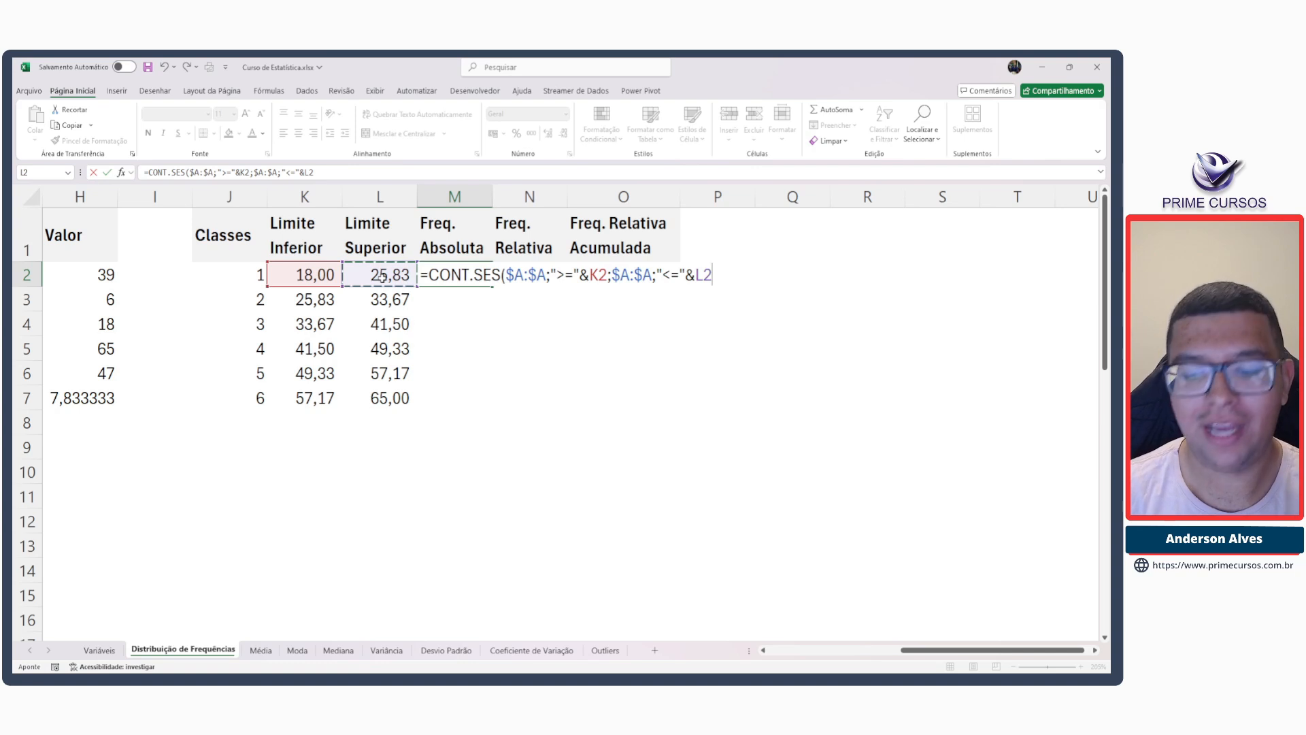
text())
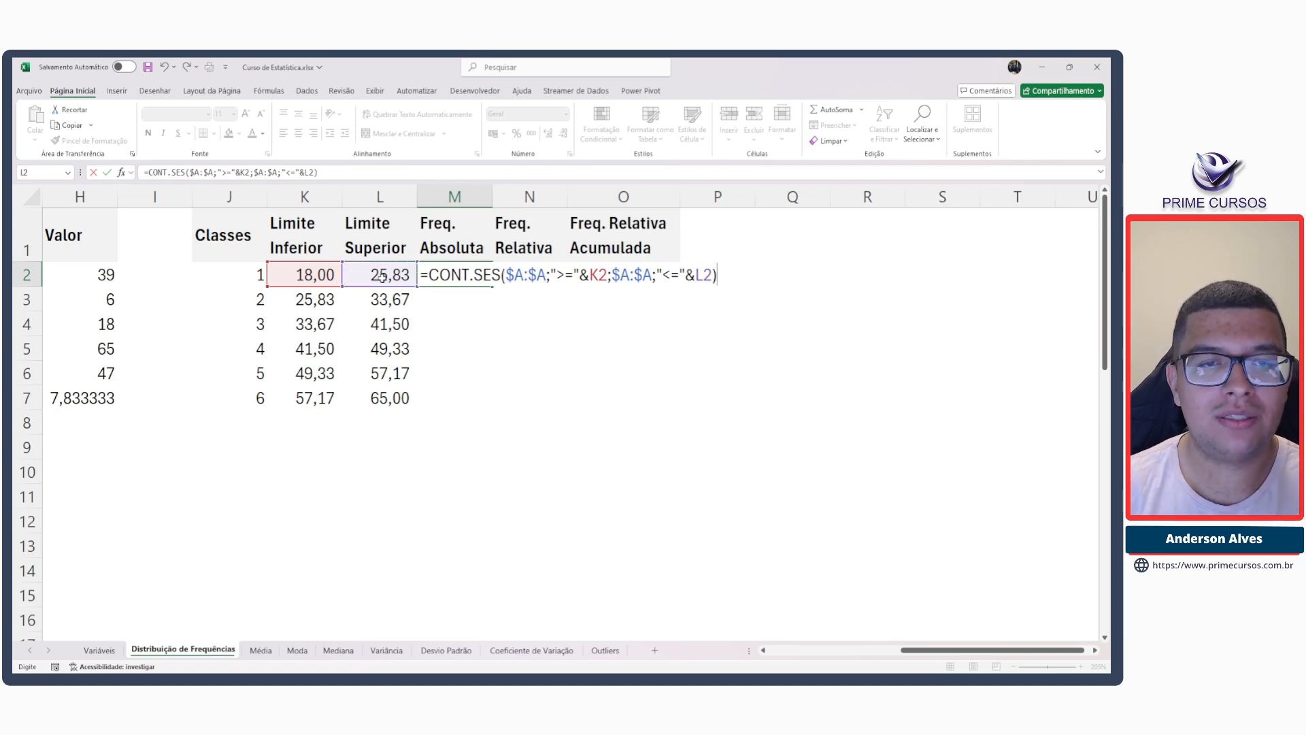
key(Return)
key(Up)
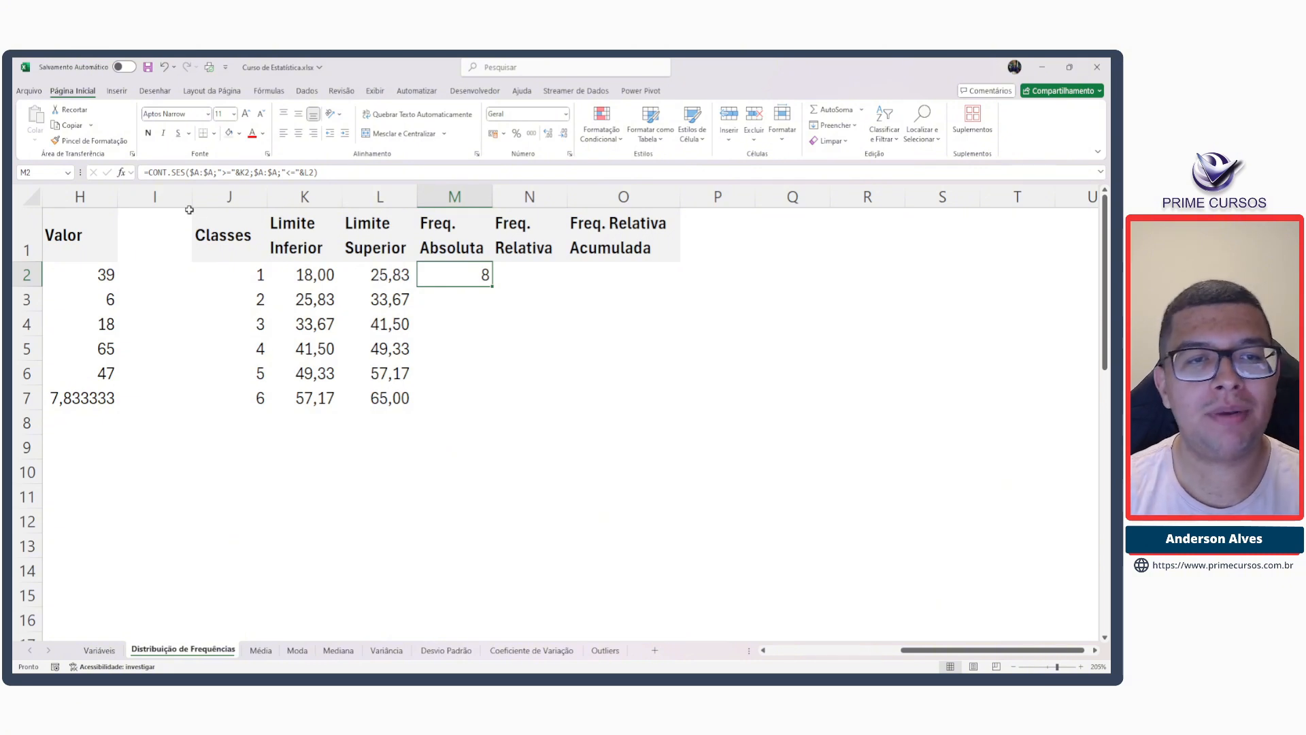
Change the class table's header in J1 to the singular "Classe".
double_click(256, 232)
key(BackSpace)
key(Tab)
key(Down)
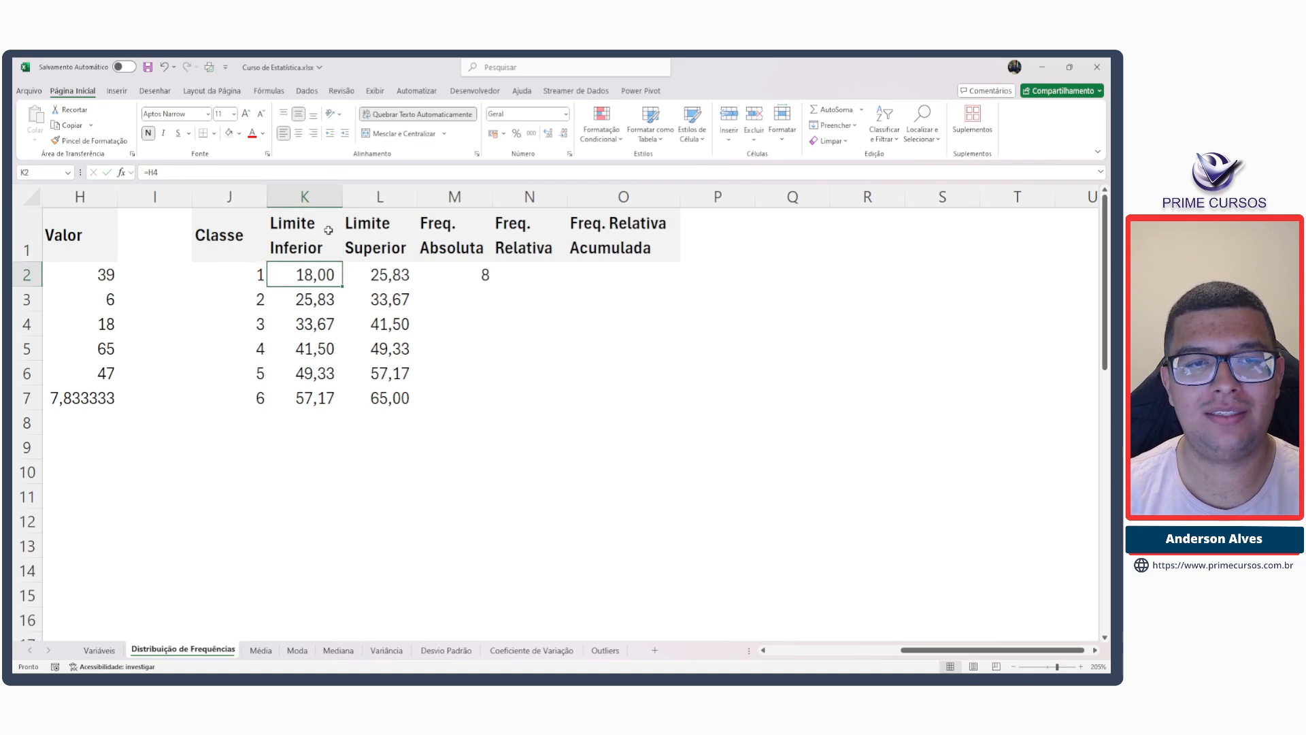
Copy the first class's absolute frequency formula from M2 into M3 and inspect the copied criteria.
key(Right)
key(Right)
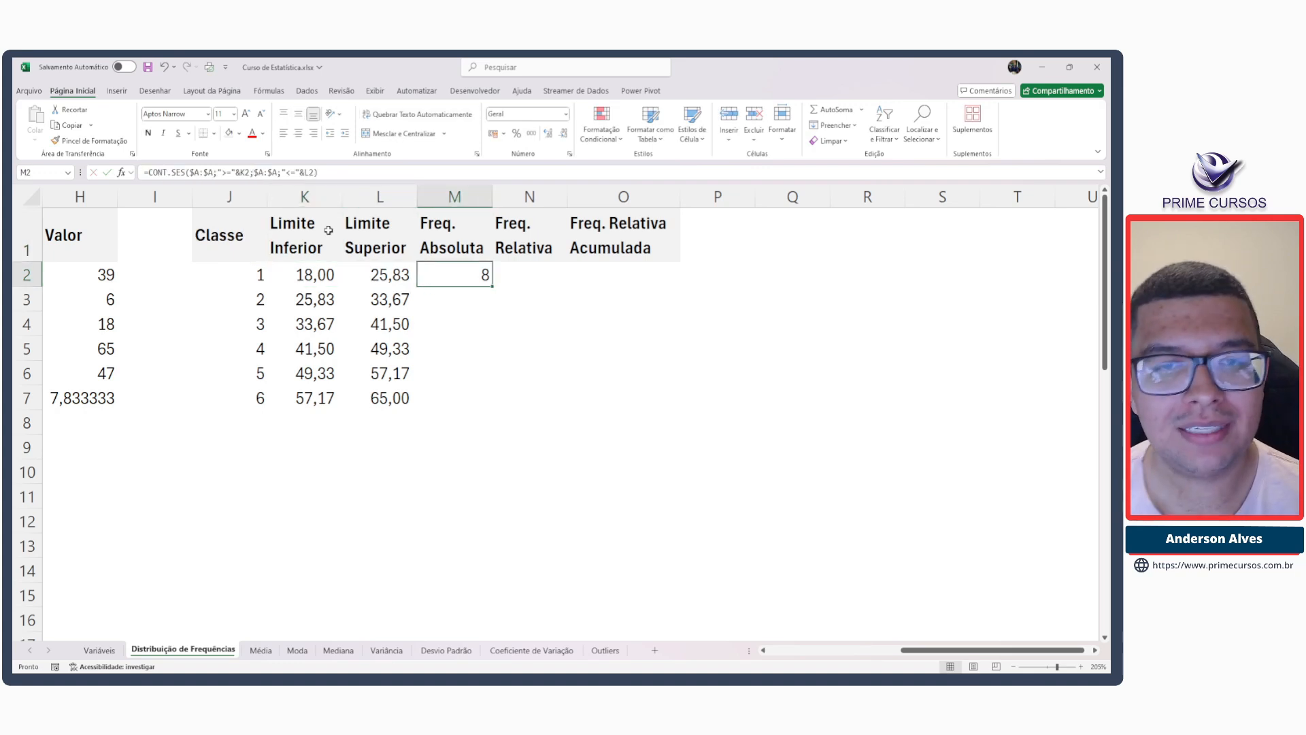
drag(492, 286, 490, 306)
click(490, 306)
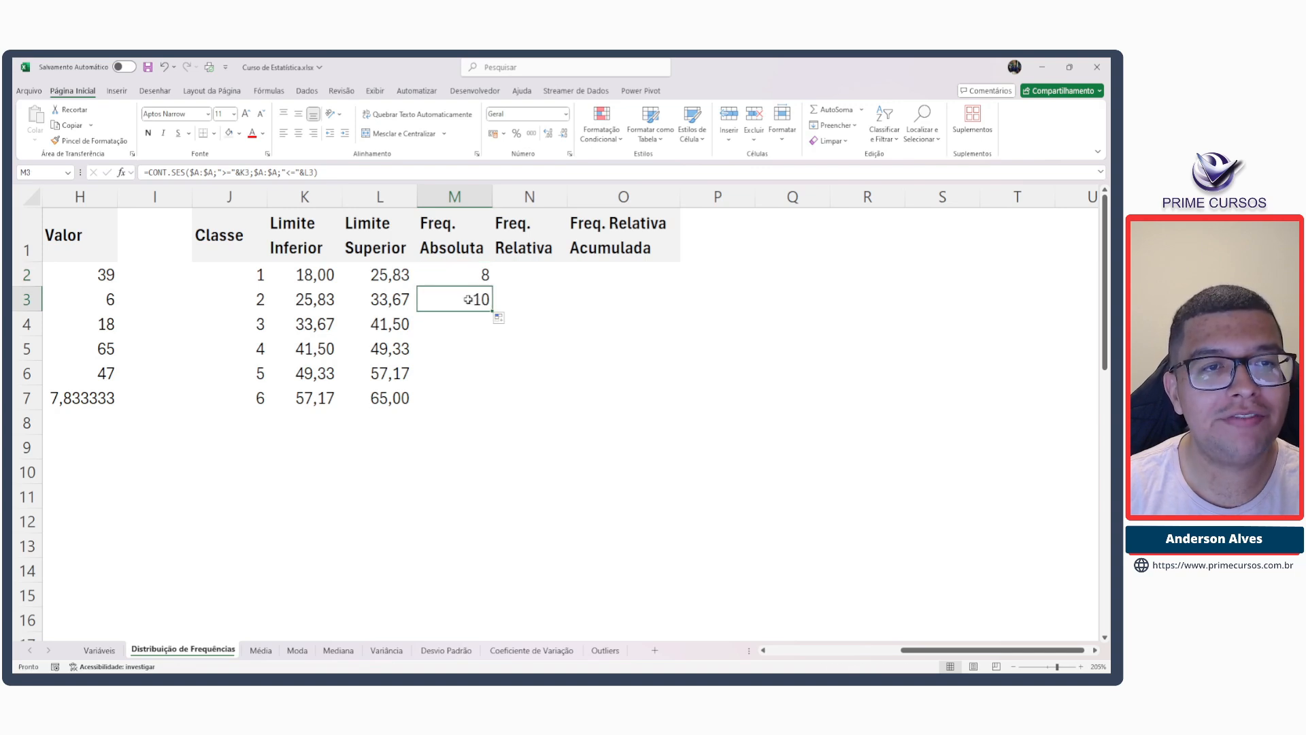
key(F2)
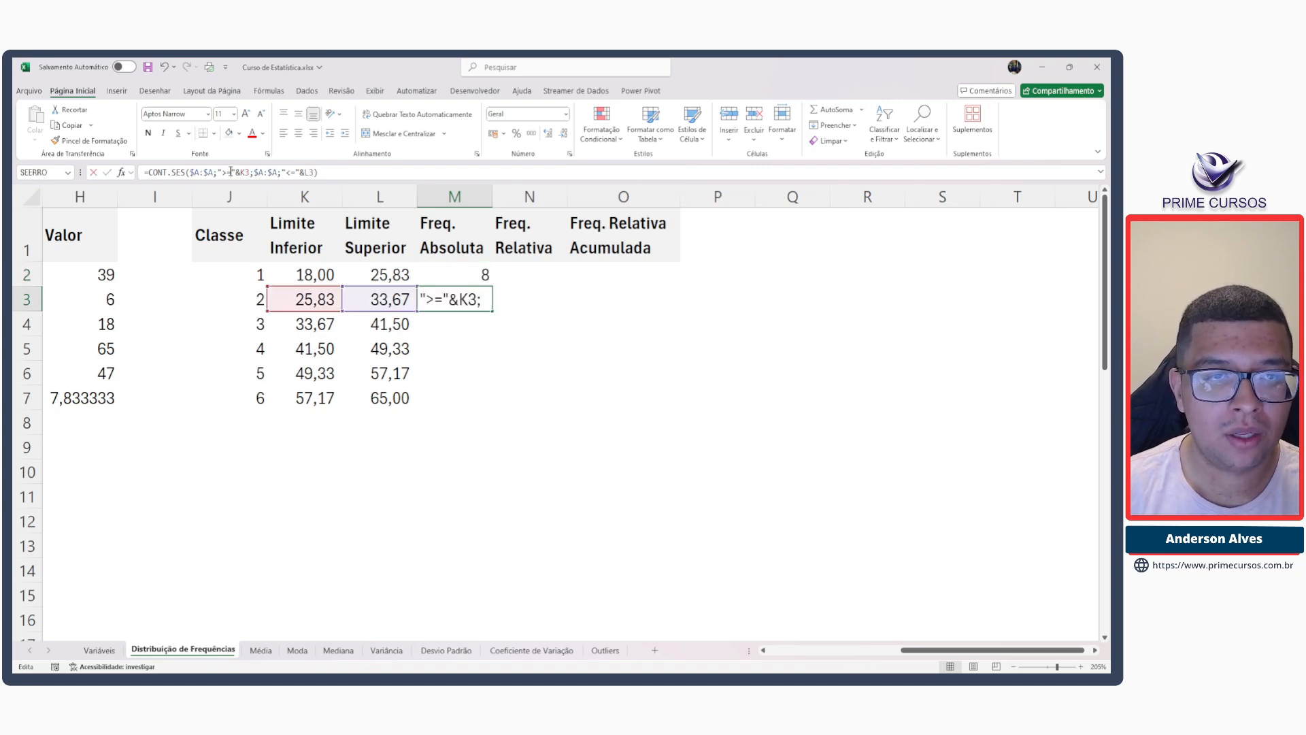
key(Escape)
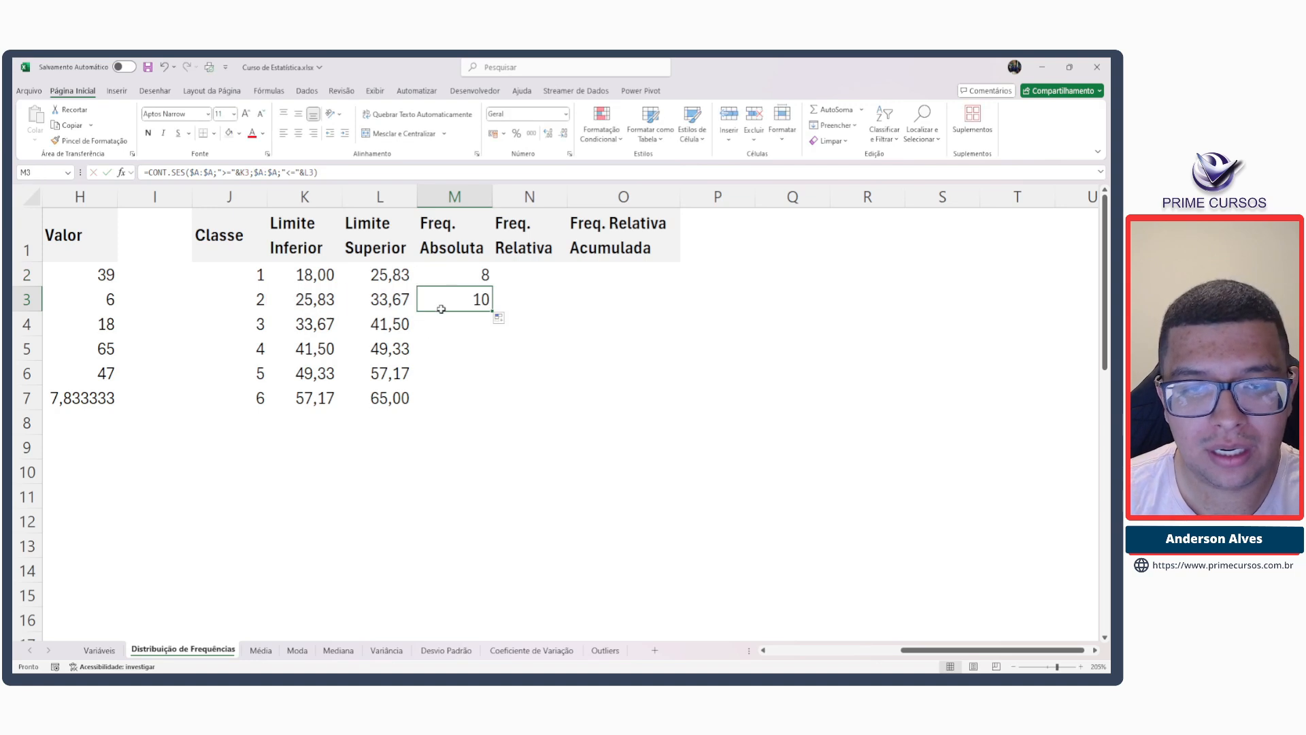
Change M3's lower-limit criterion to strictly greater than, ">"&K3, and fill the formula down through M7.
double_click(471, 300)
click(570, 301)
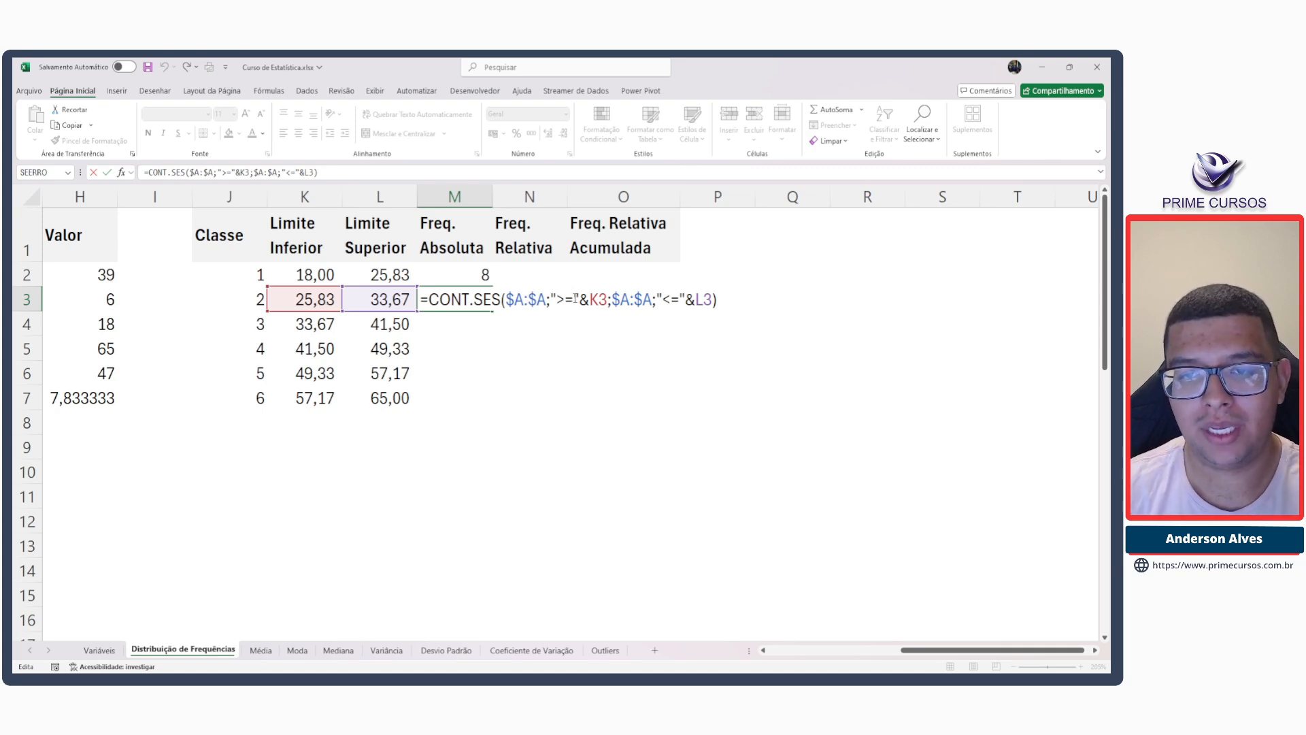
key(BackSpace)
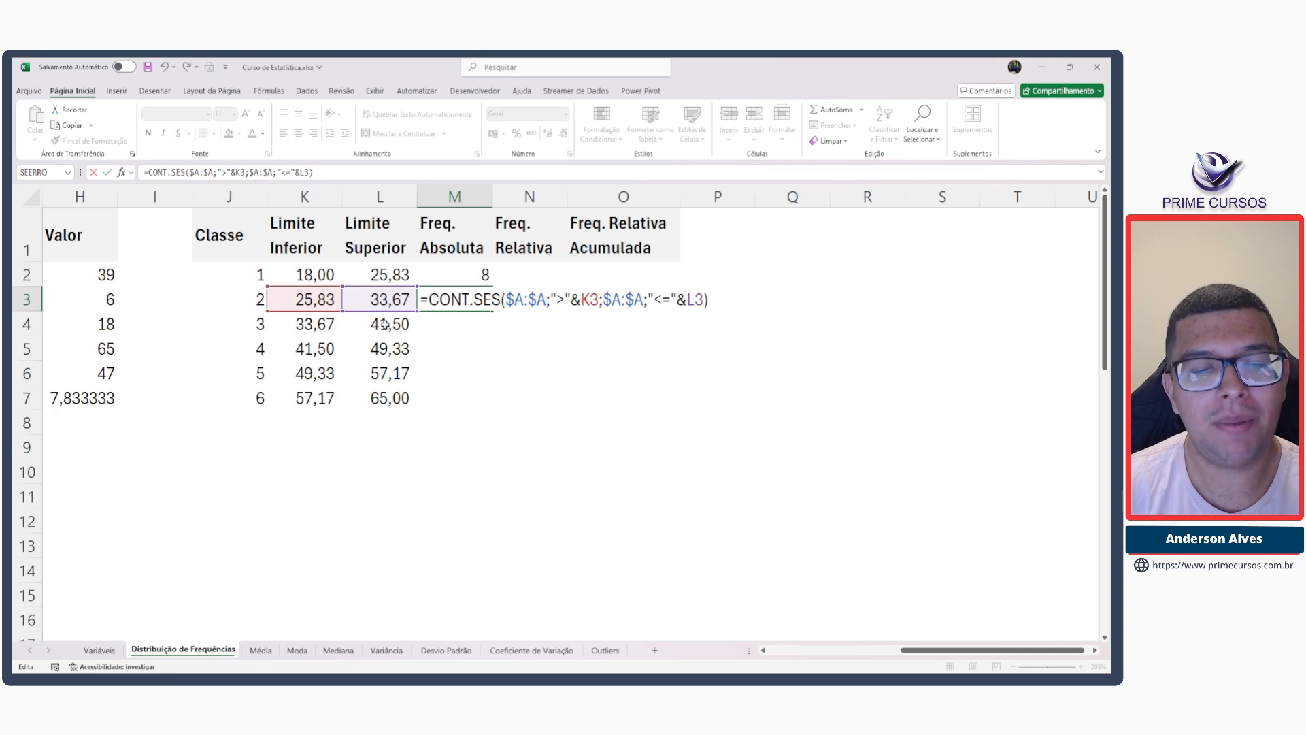
key(Return)
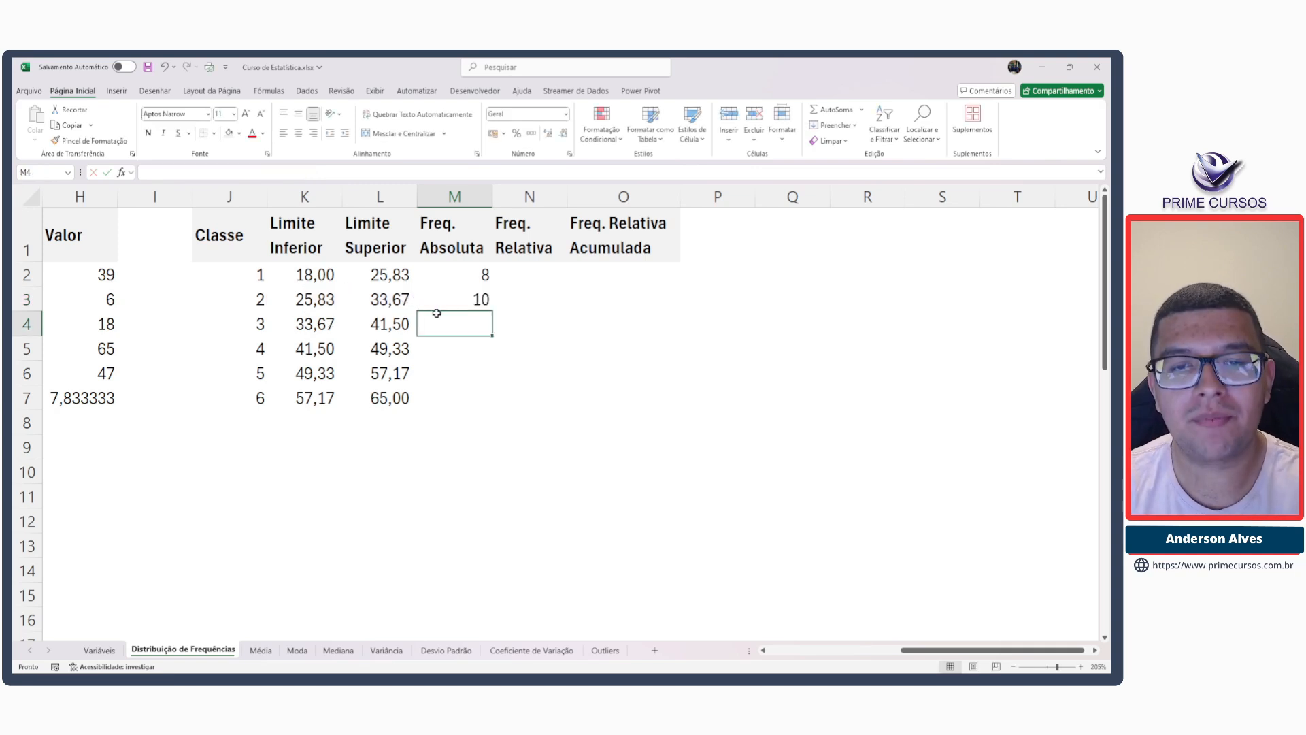
click(447, 297)
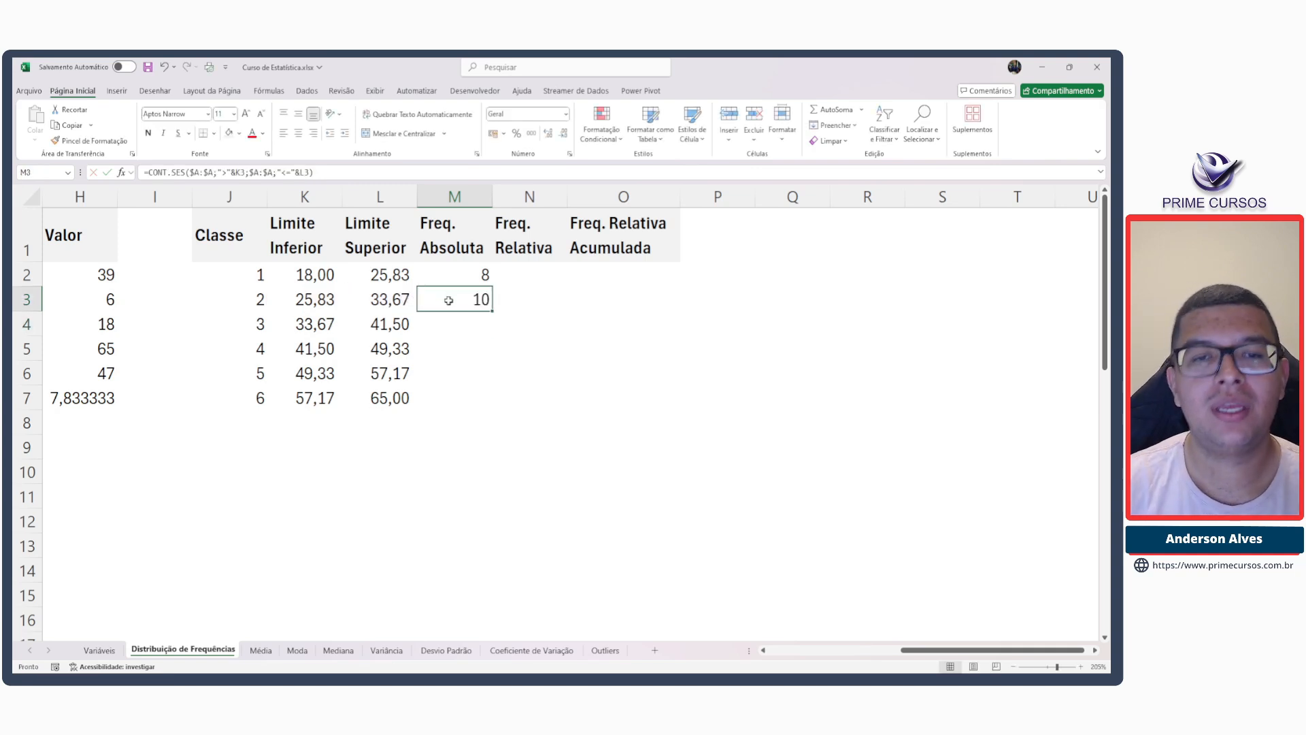
double_click(493, 311)
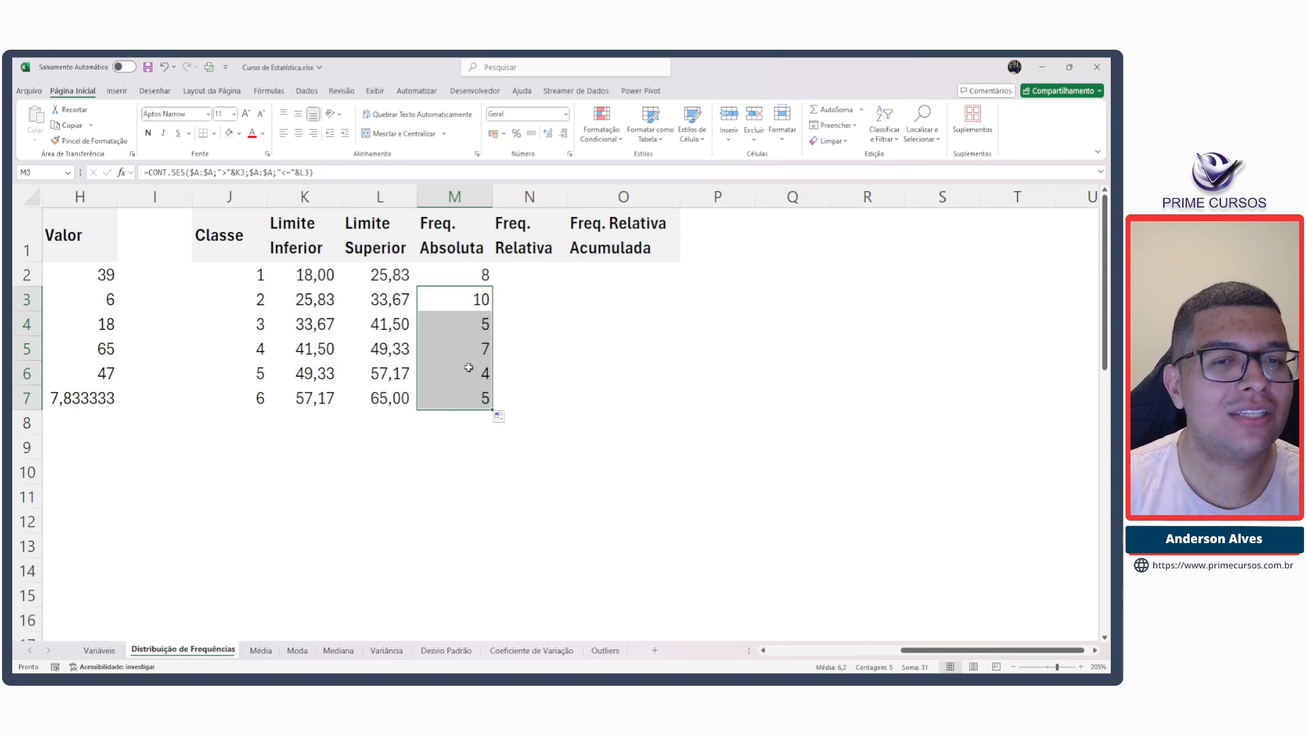
Review the absolute frequencies in M2:M7 and compare them with the Frequência Total value in H2.
drag(470, 272, 470, 392)
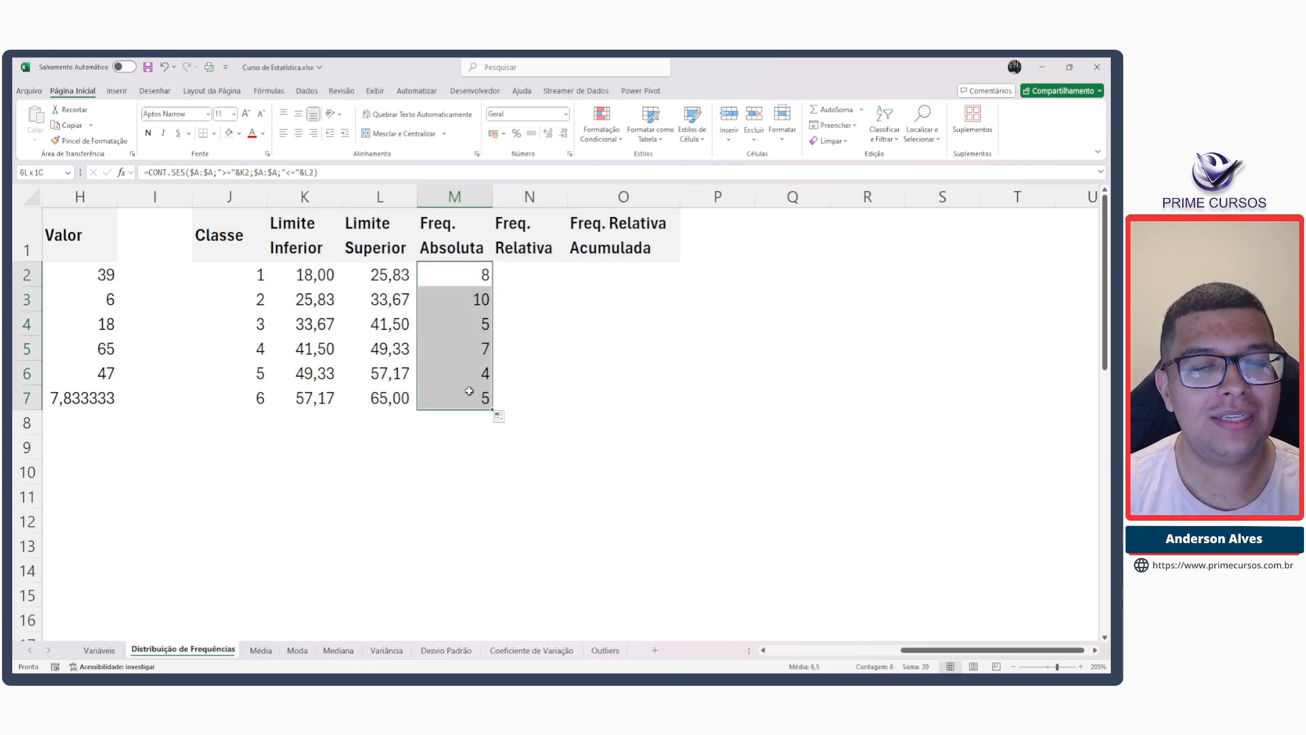
click(463, 414)
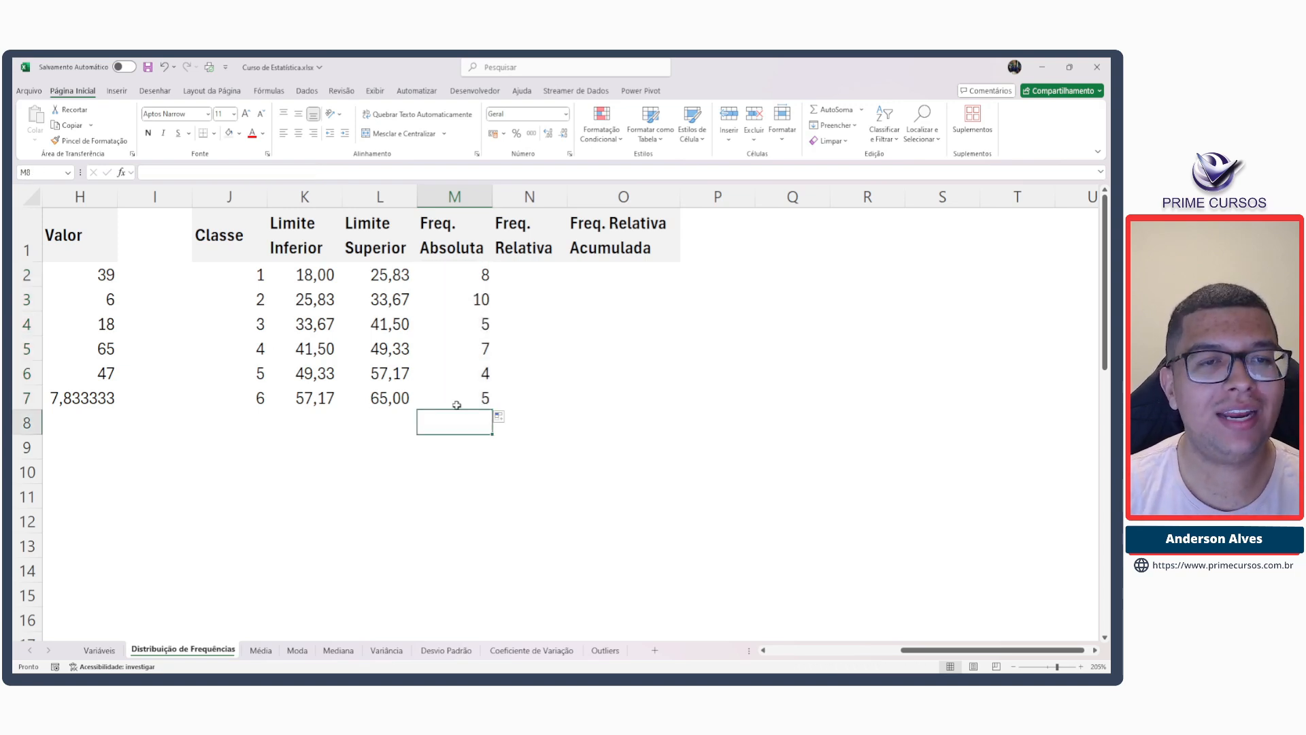
click(106, 279)
key(Left)
key(Left)
click(276, 284)
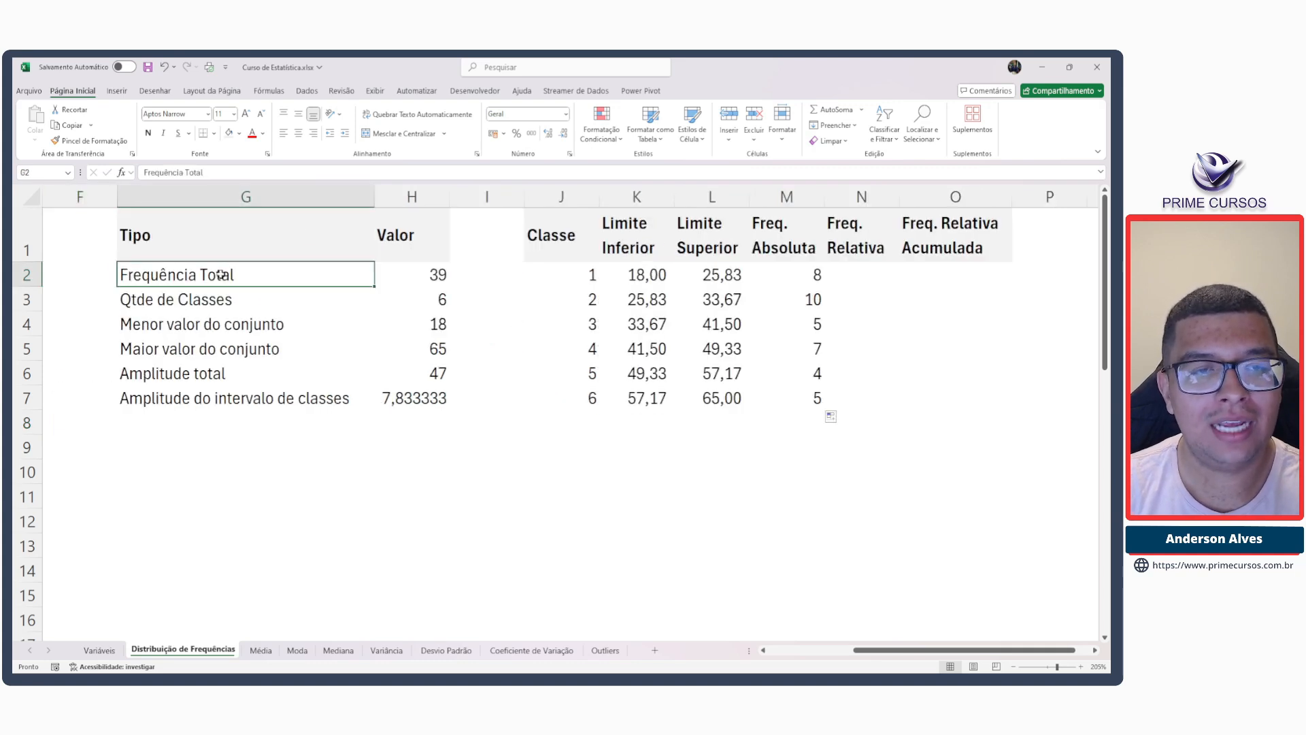
click(393, 267)
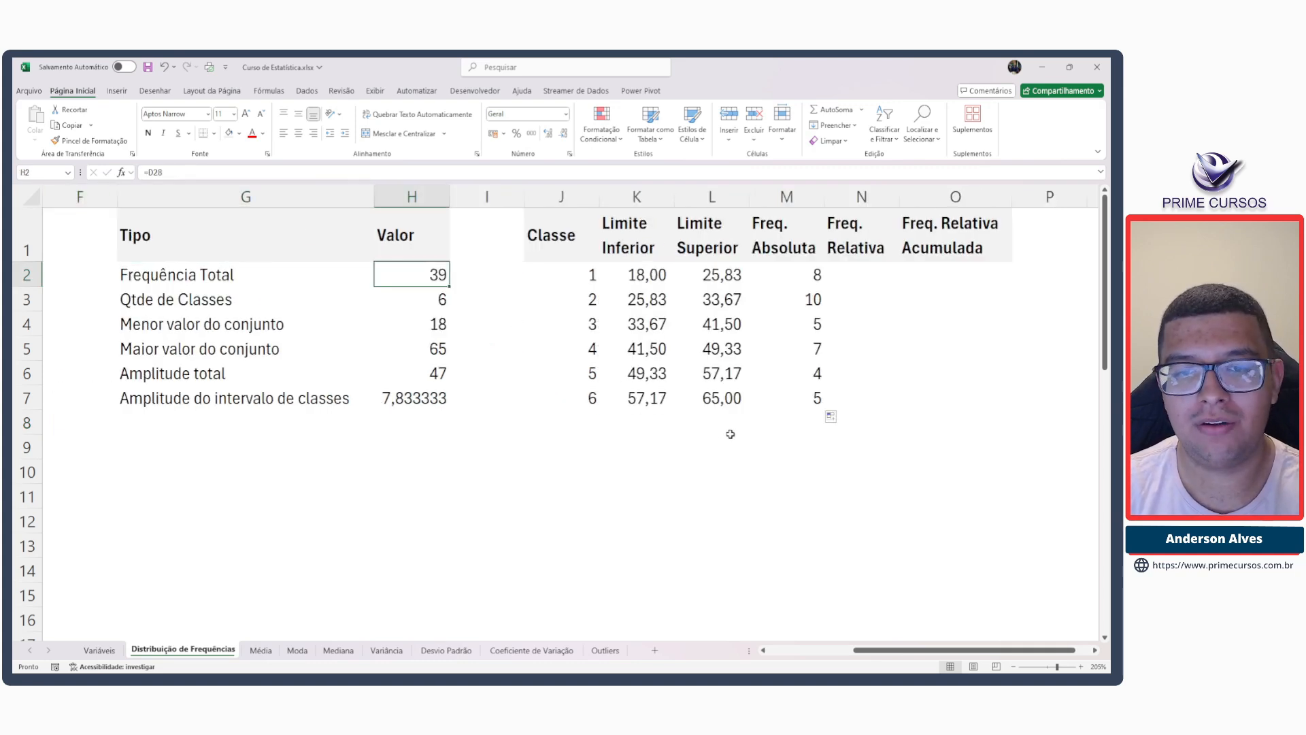
Format the class interval amplitude in H7 as a plain number with two decimal places.
click(428, 398)
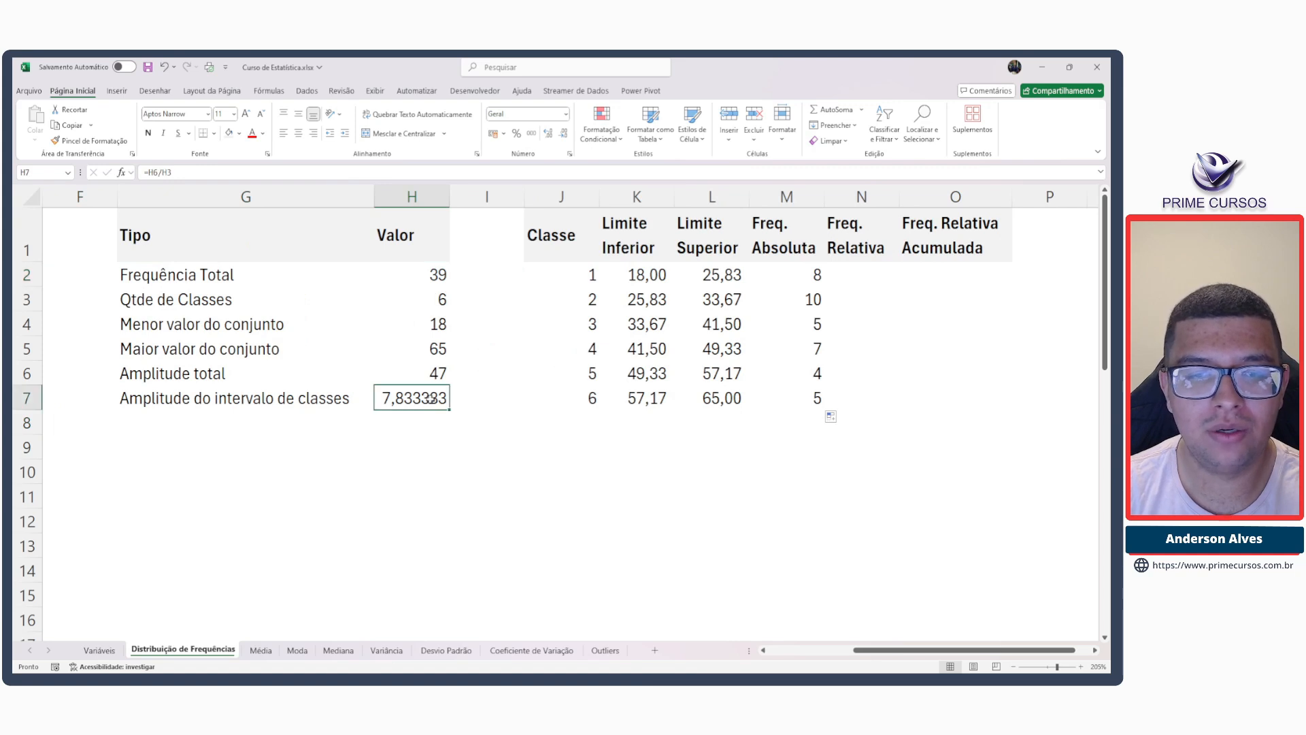
click(531, 134)
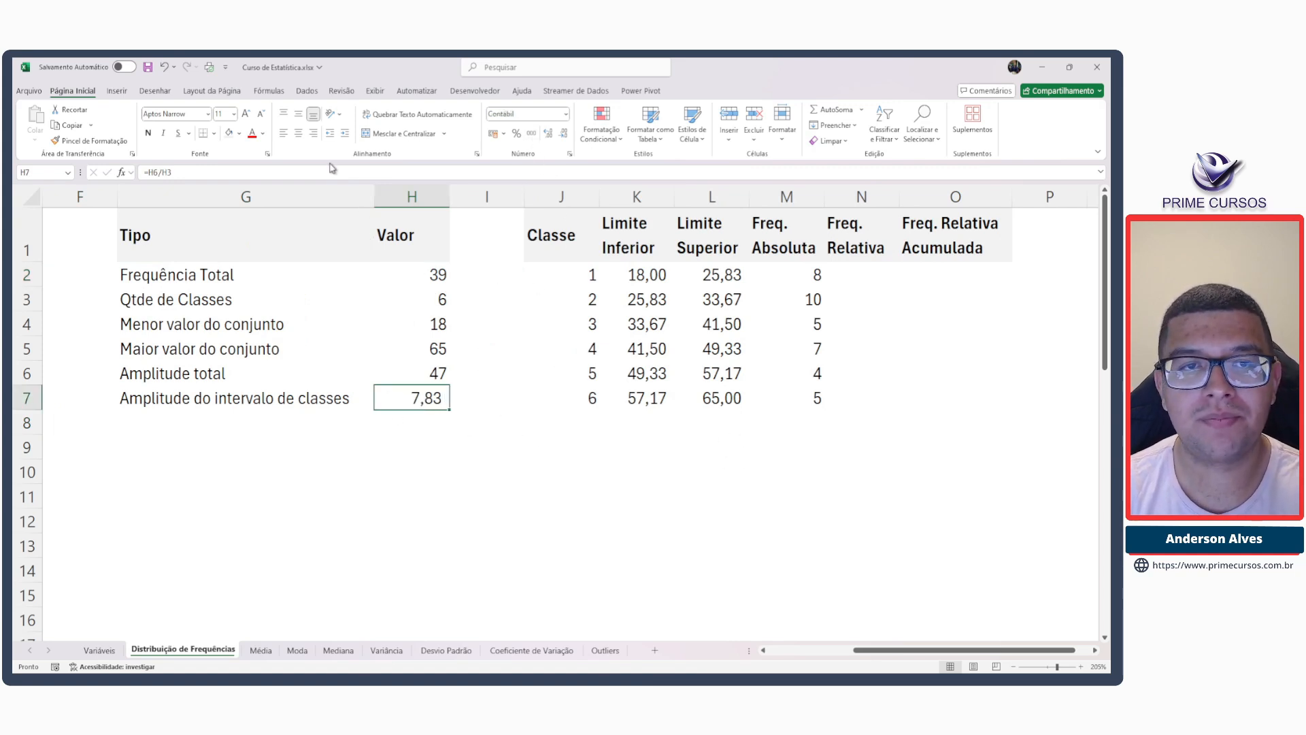
key(ctrl+z)
click(563, 135)
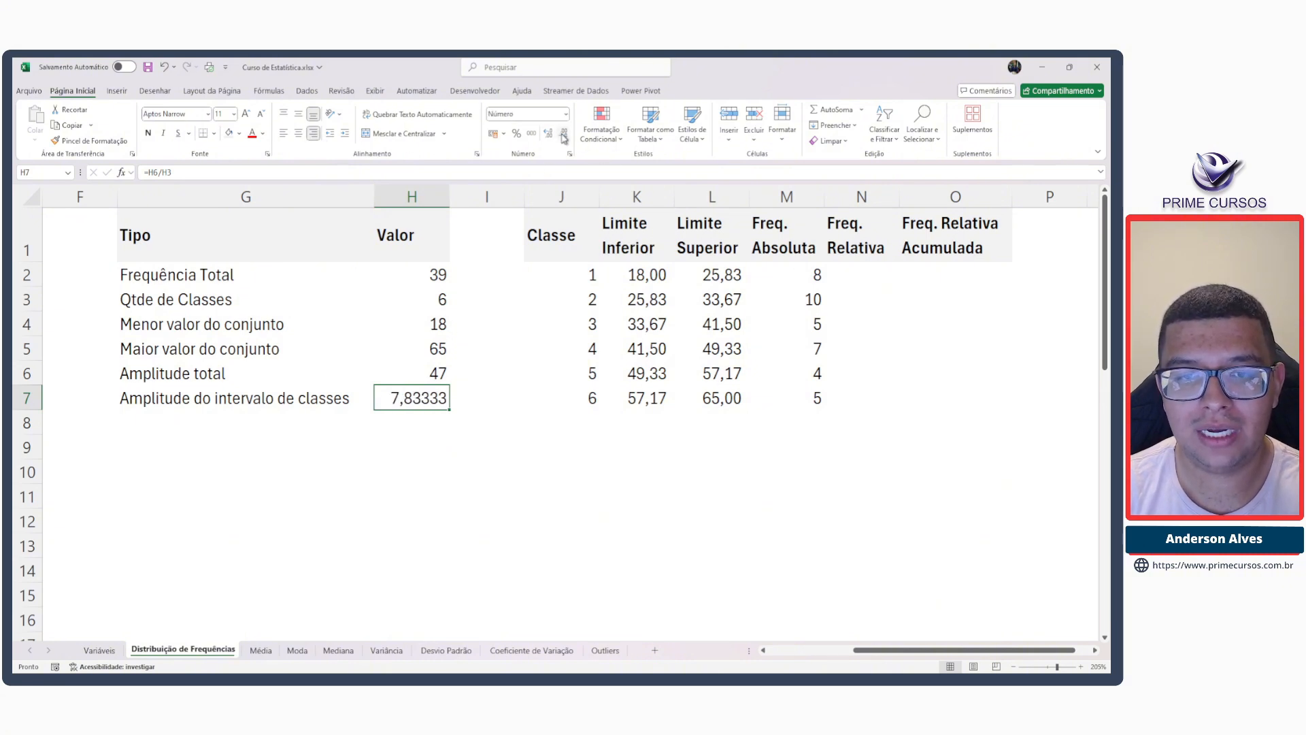
click(564, 134)
click(563, 135)
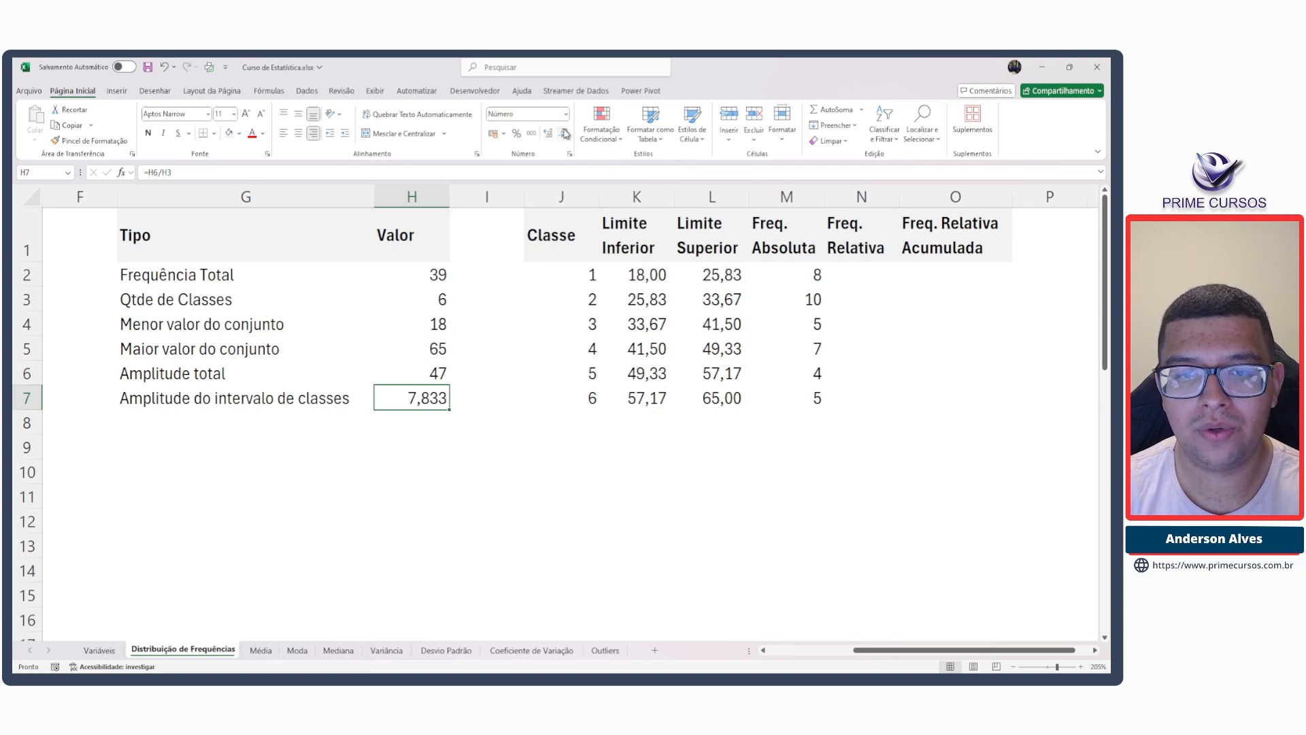
click(563, 134)
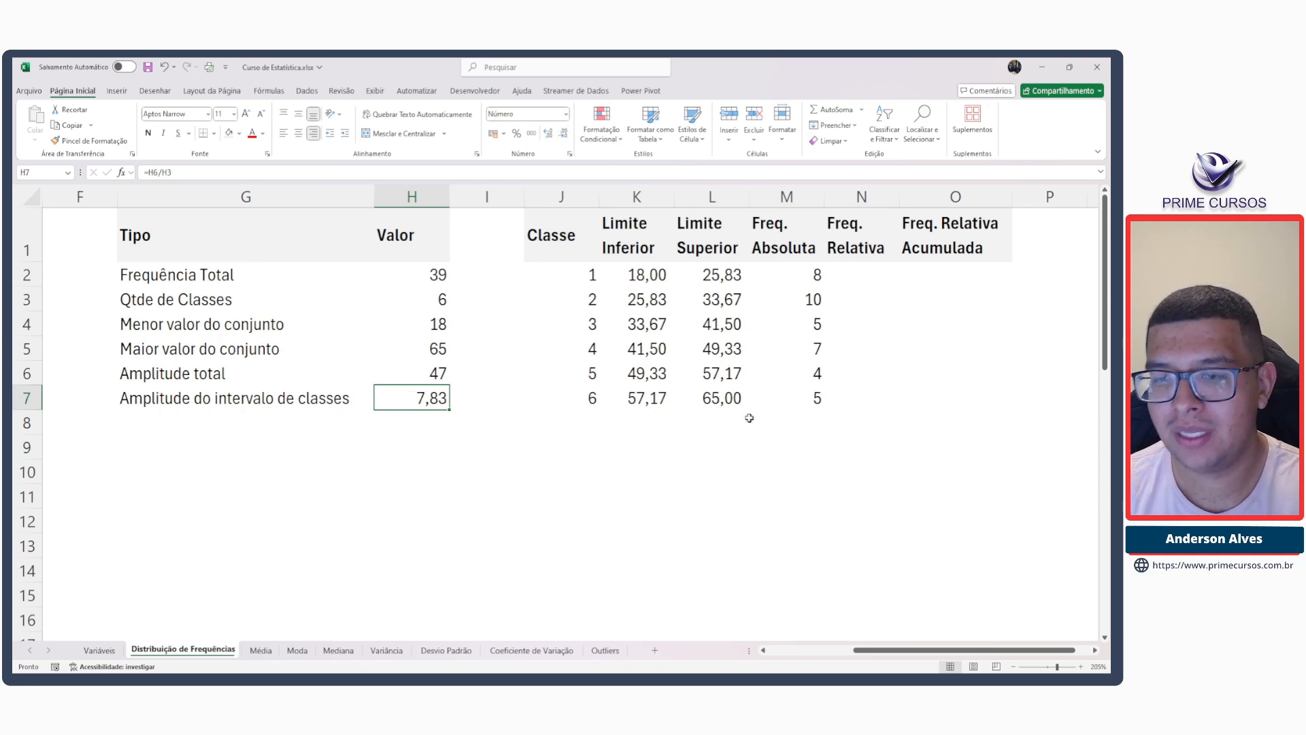
Total the absolute frequencies in M8 with =SOMA(M2:M7).
click(811, 415)
text(=soma)
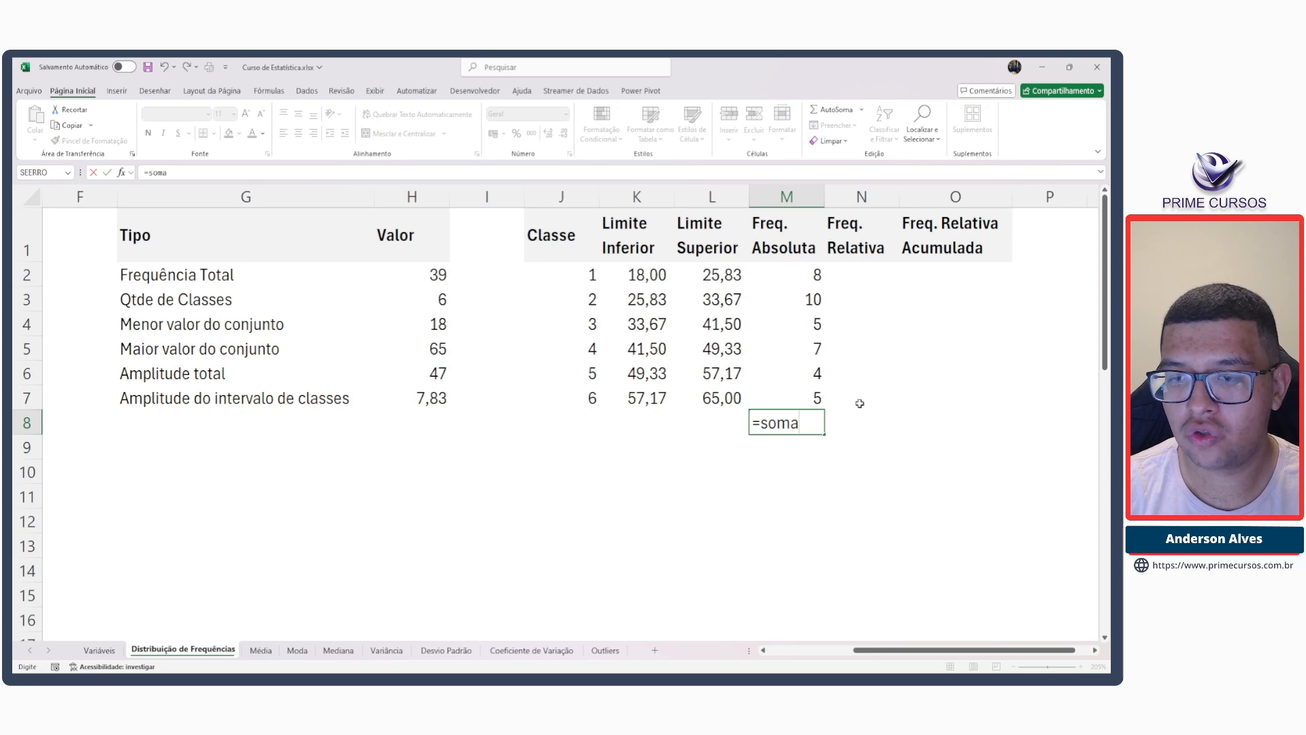
key(Tab)
drag(813, 399, 801, 285)
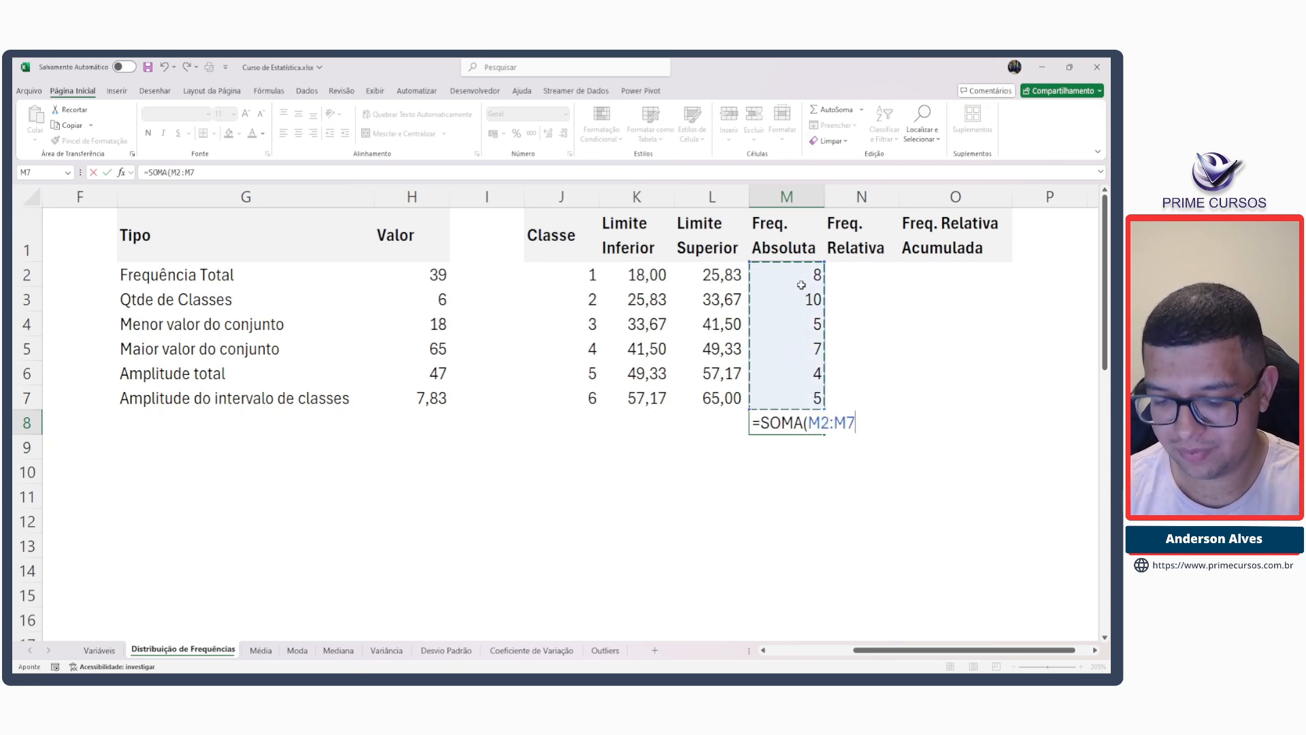
text())
key(Return)
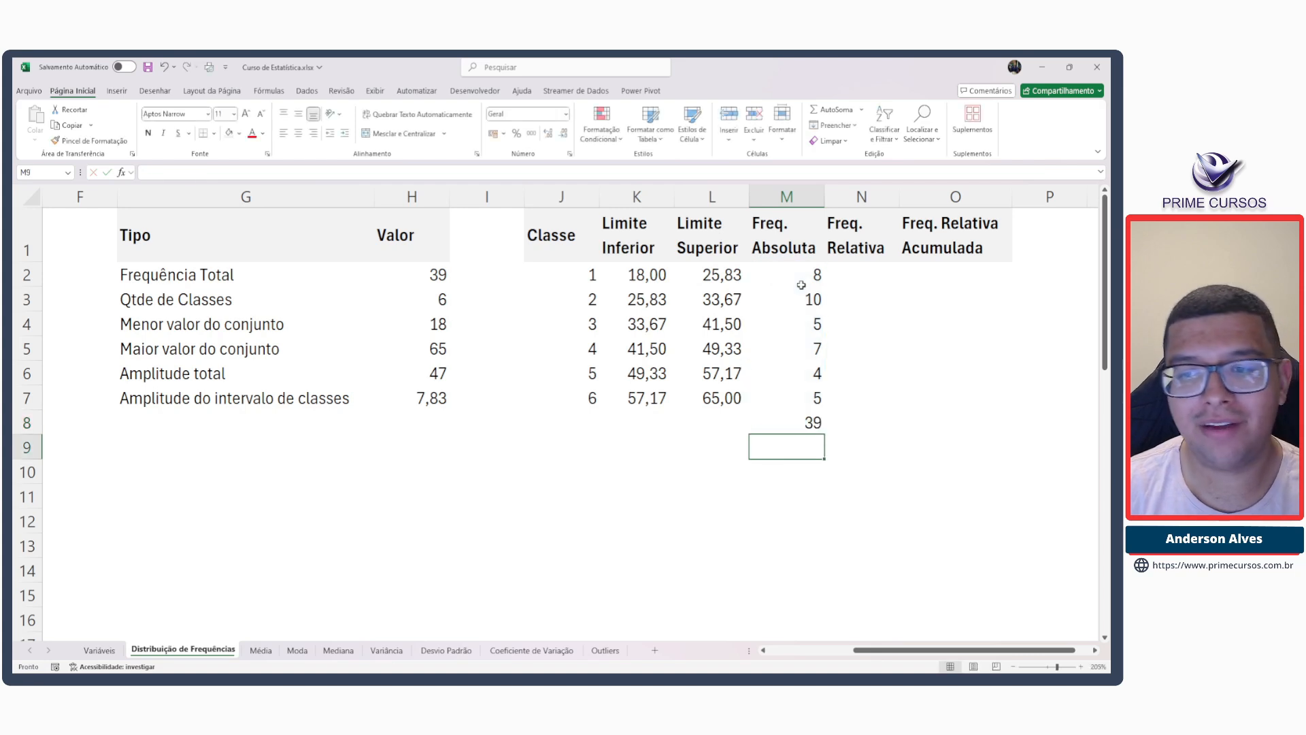
key(Up)
key(Left)
key(Left)
key(Left)
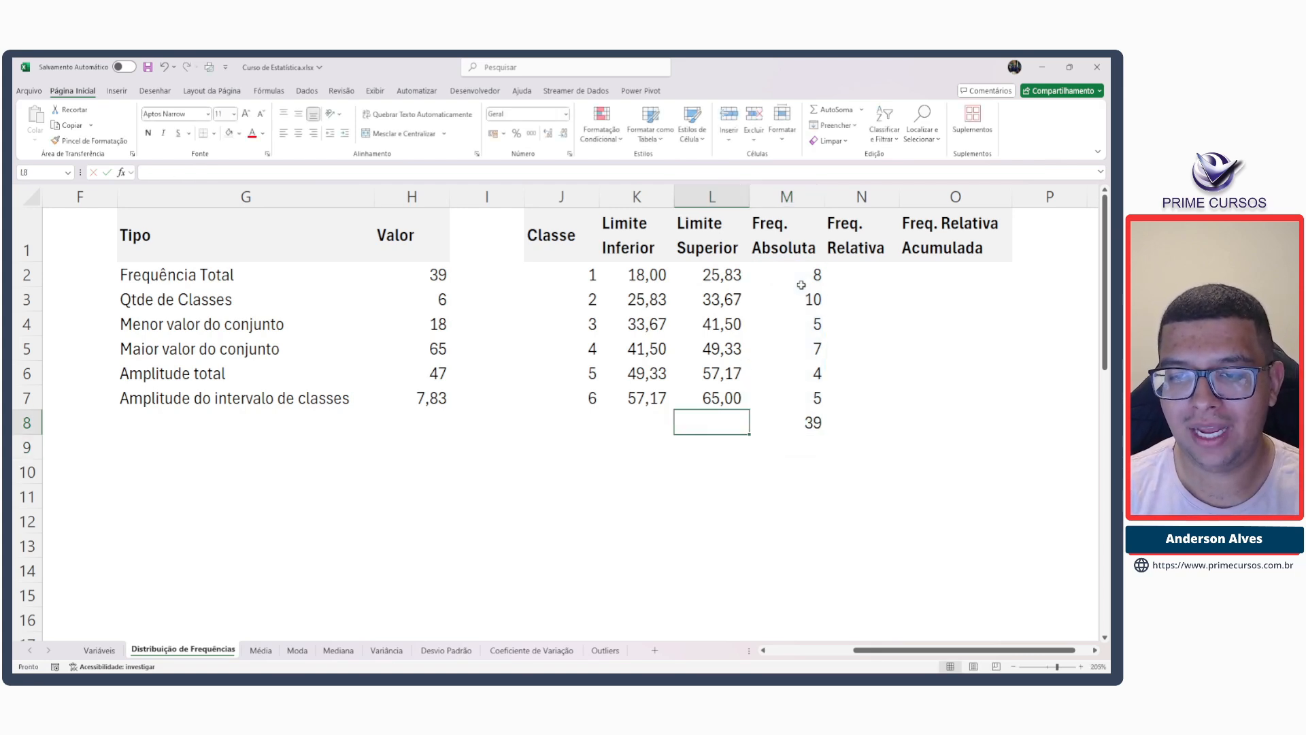
key(shift+Right)
key(shift+Right)
key(alt)
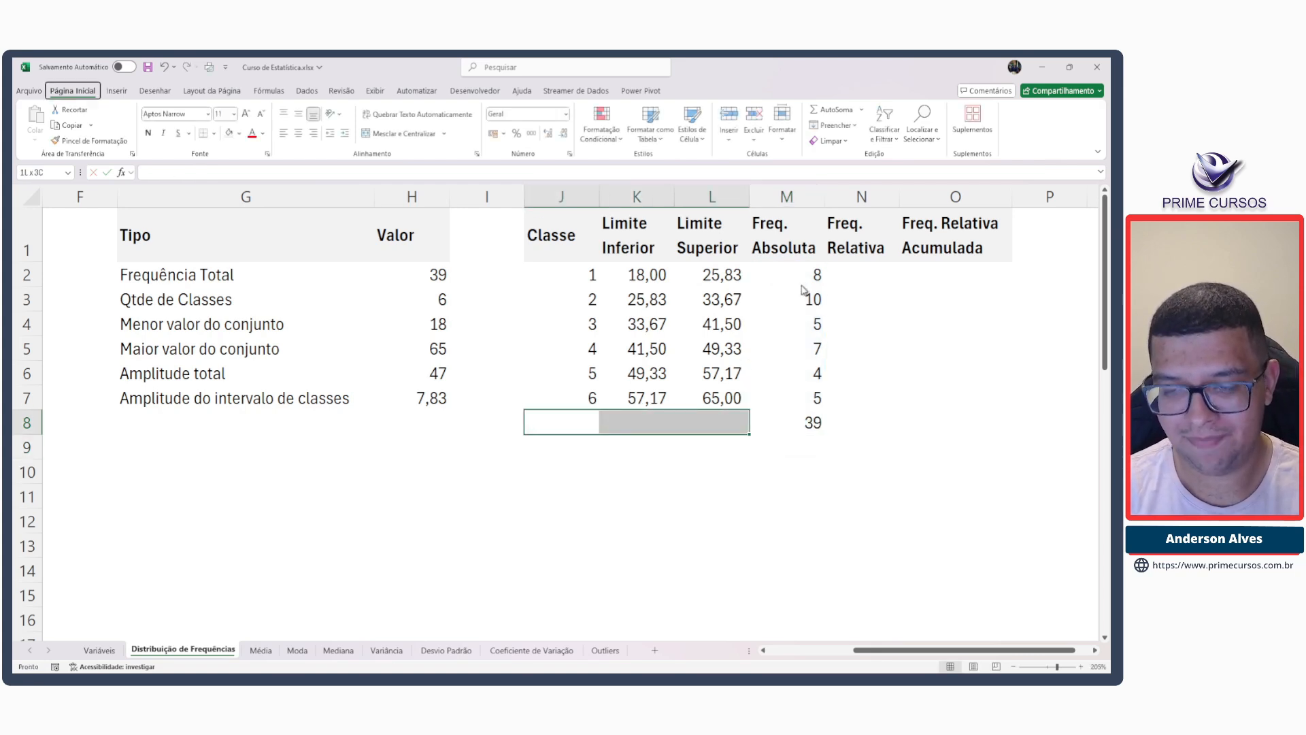
key(c)
key(m)
key(c)
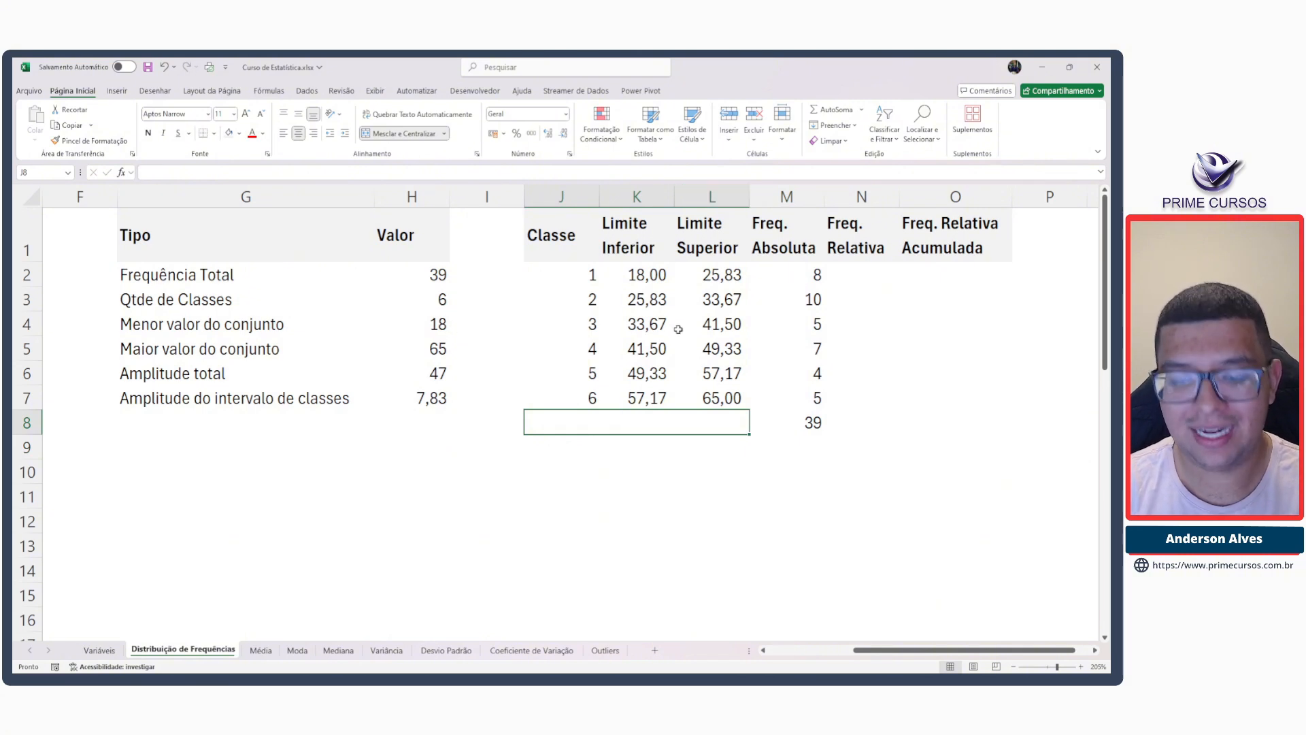
key(ctrl+z)
Merge and center cells J8:L8 in the total row beneath the class limits.
click(596, 502)
drag(564, 425, 709, 417)
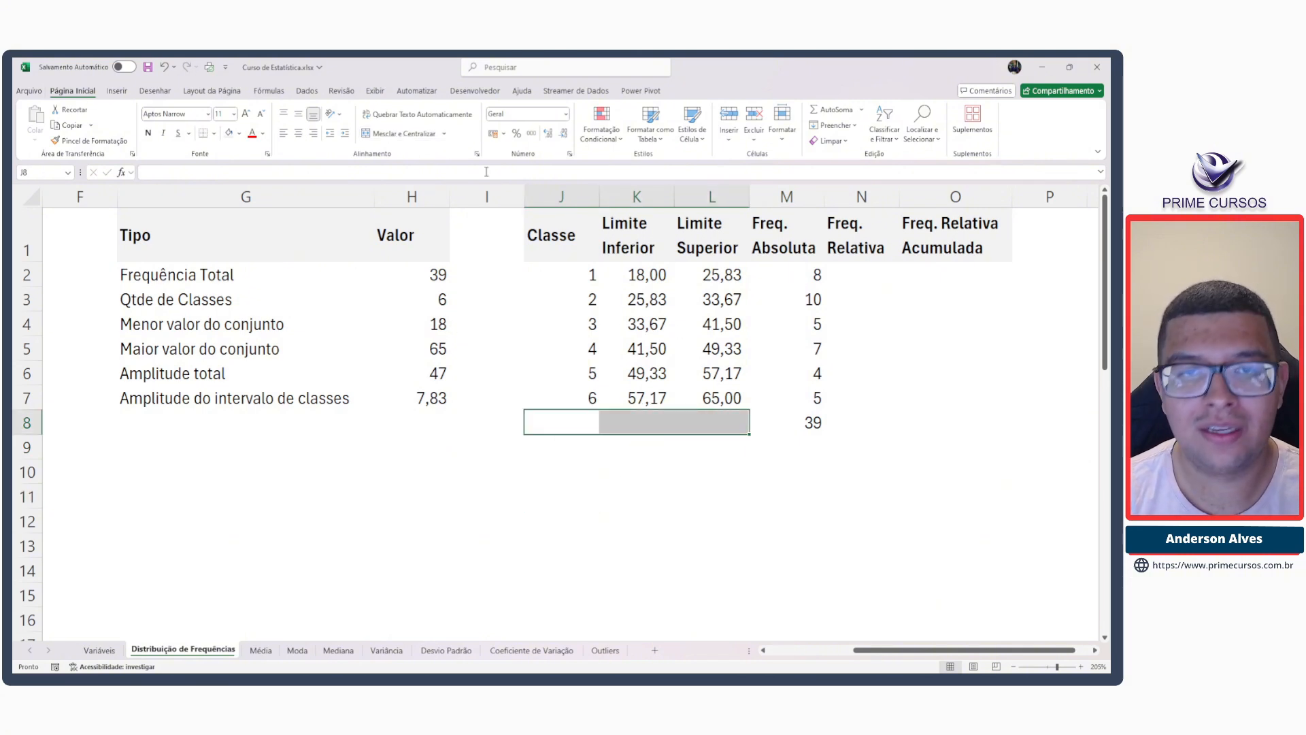
click(393, 134)
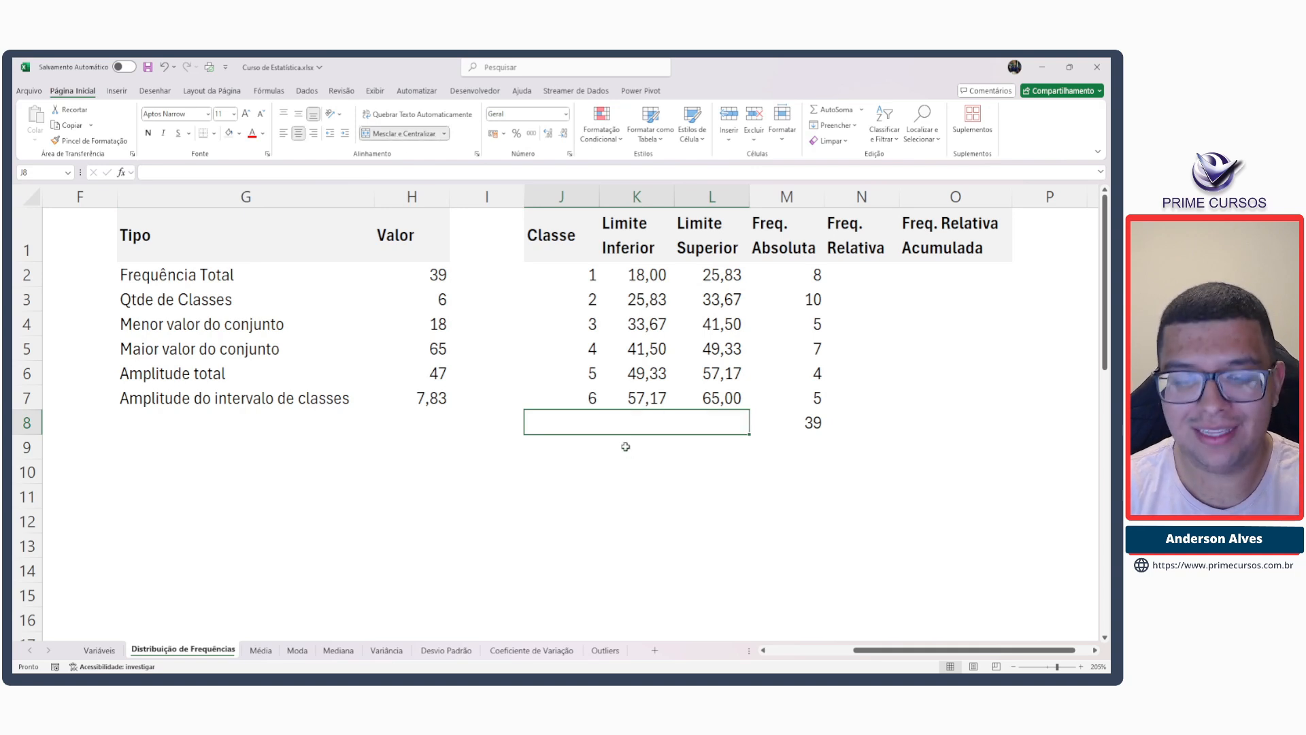
Label the merged total cell "Total" and format J8:O8 in bold with a light grey fill.
text(Total)
key(Tab)
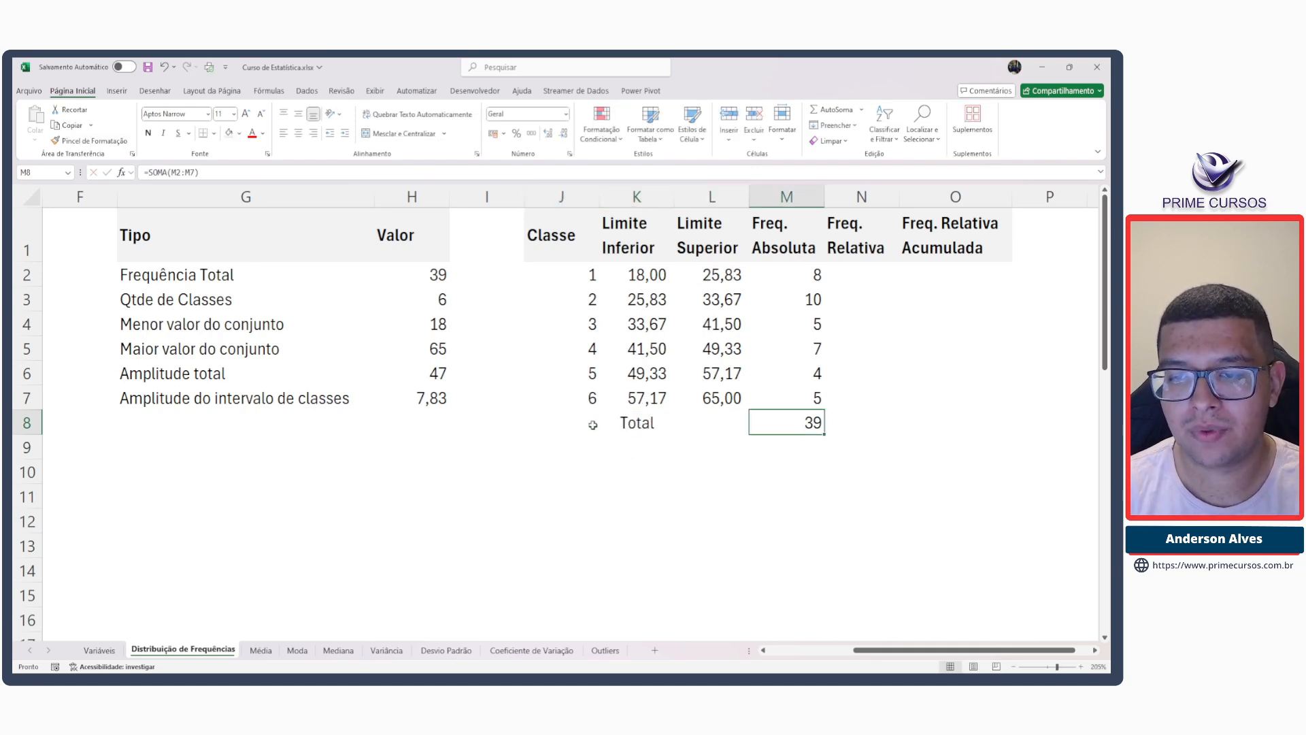
drag(592, 425, 933, 418)
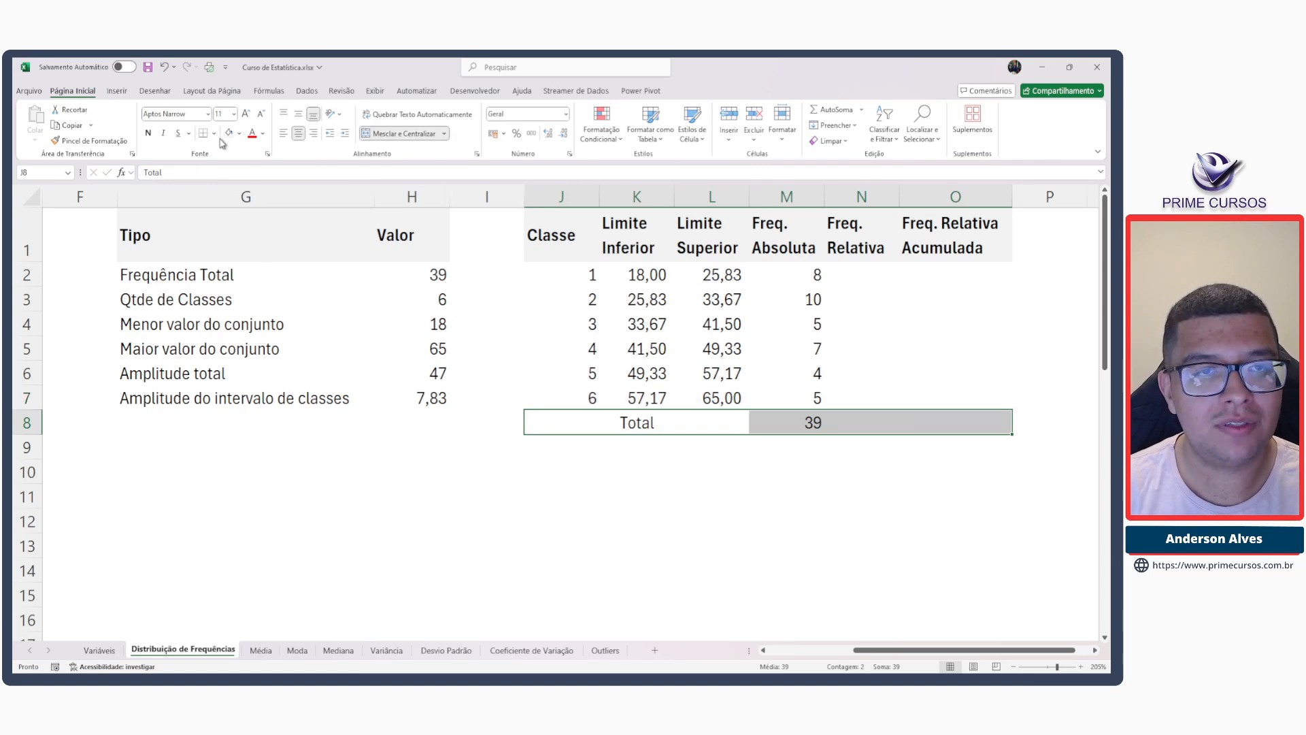
click(148, 133)
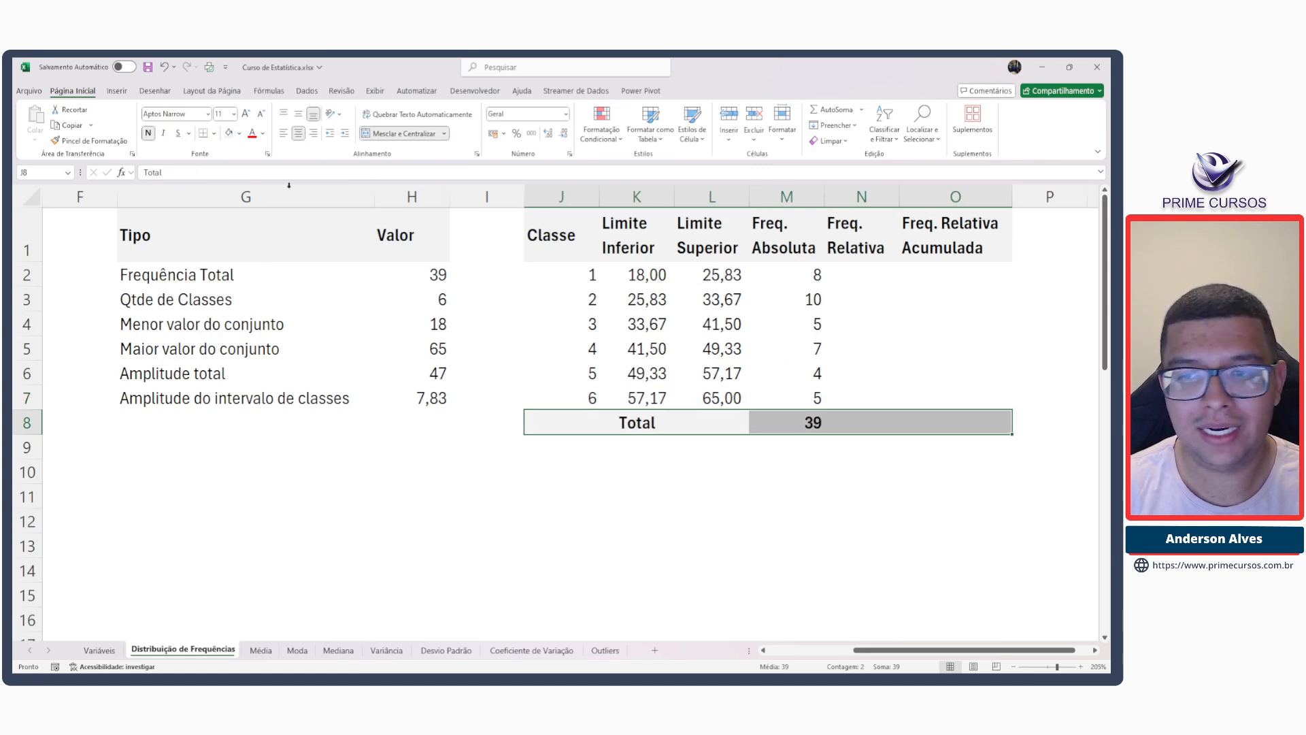
click(817, 430)
Calculate the first class's relative frequency in N2 with =M2/$M$8.
click(855, 277)
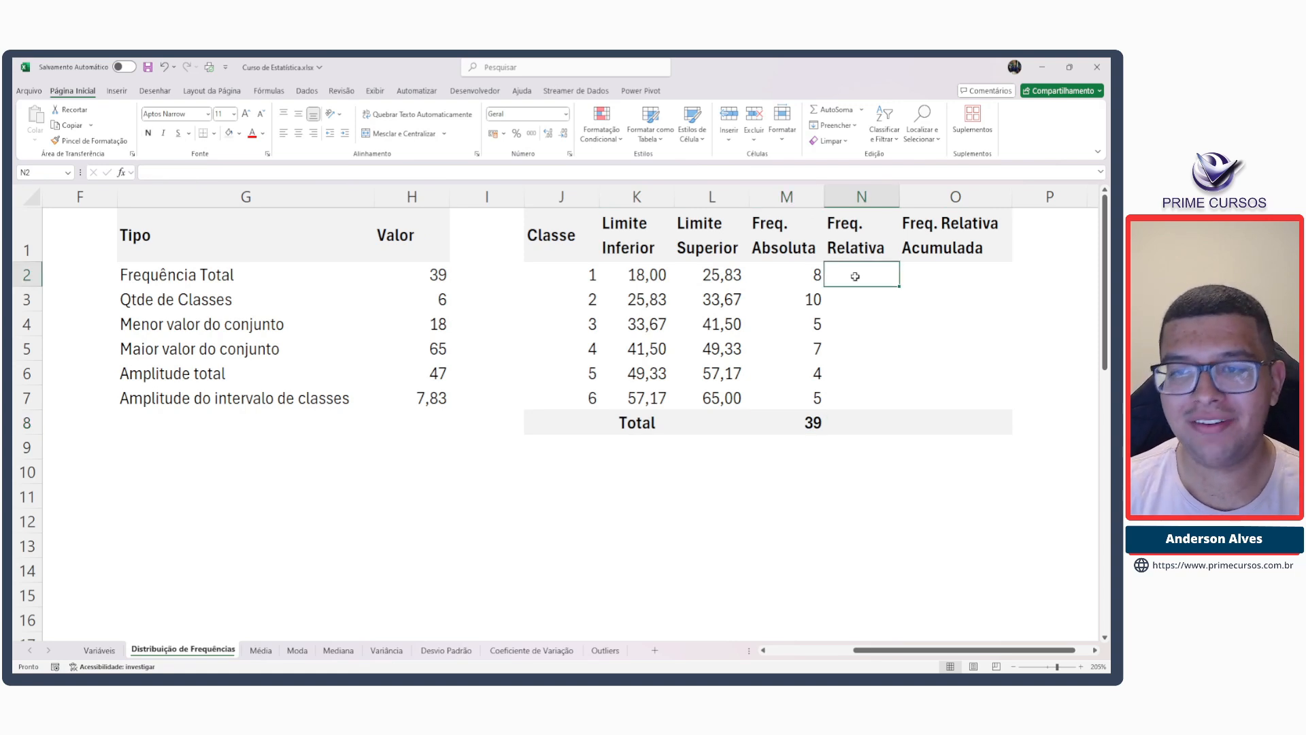
text(=)
click(796, 275)
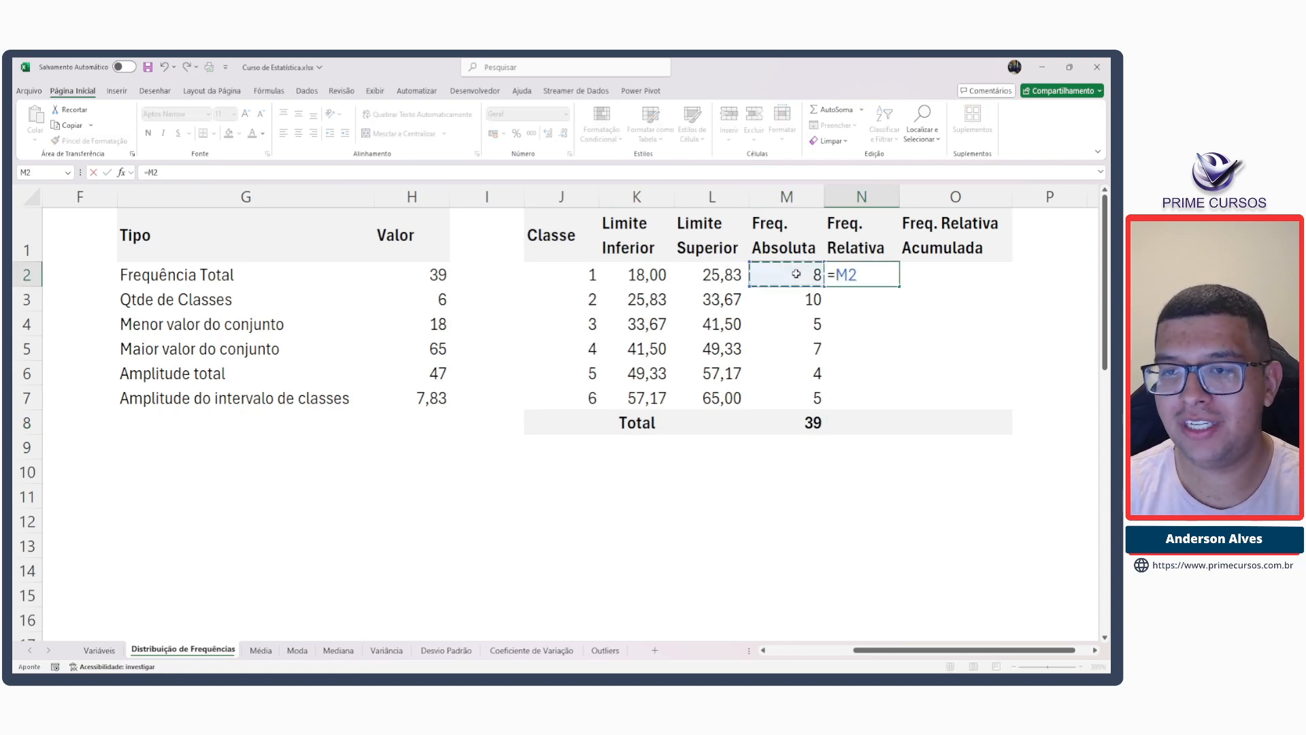
text(/)
click(793, 429)
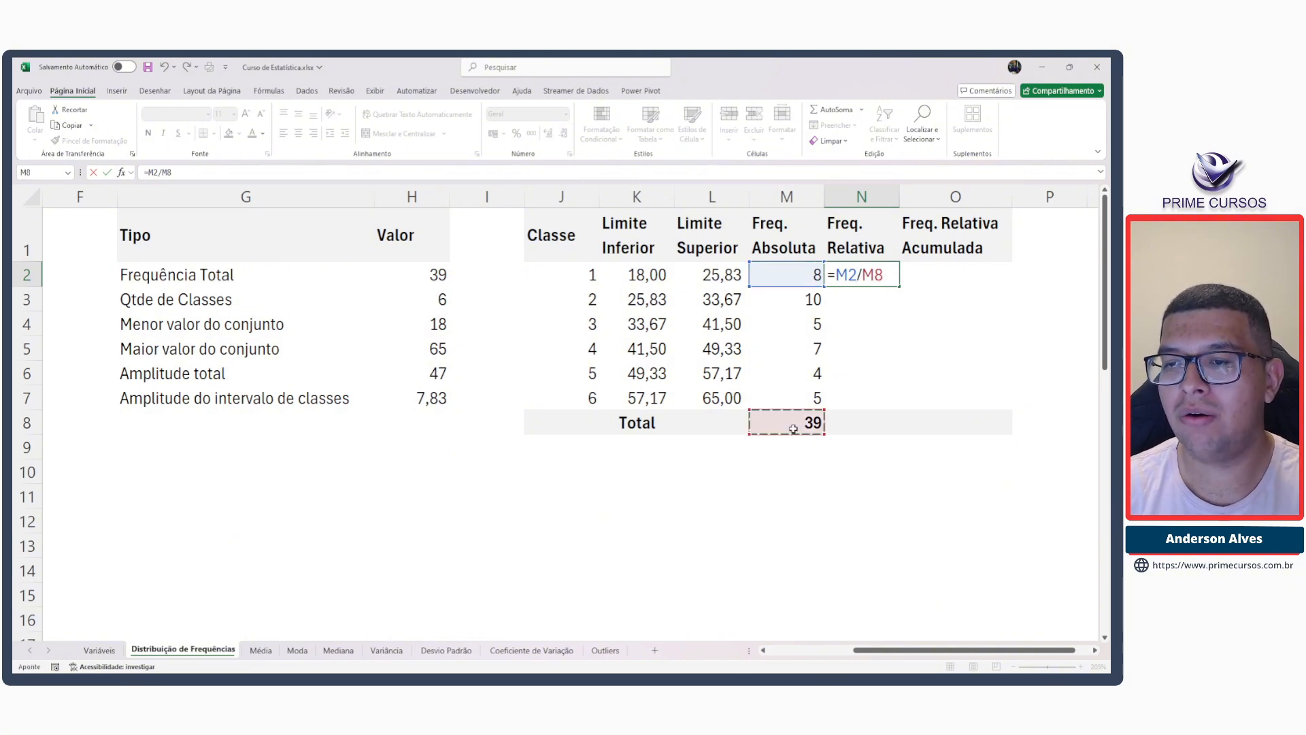
key(F4)
key(Return)
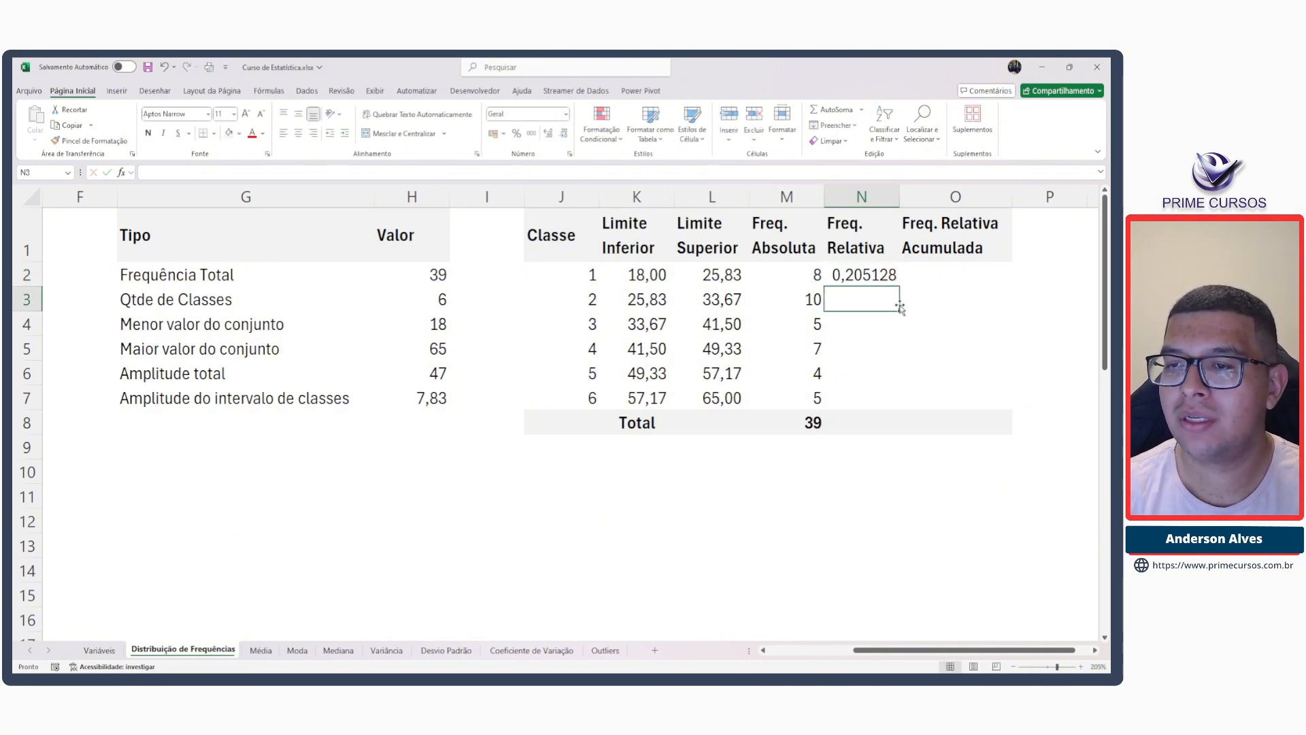
Format N2 as a percentage and fill its formula down to N7.
click(880, 275)
click(516, 133)
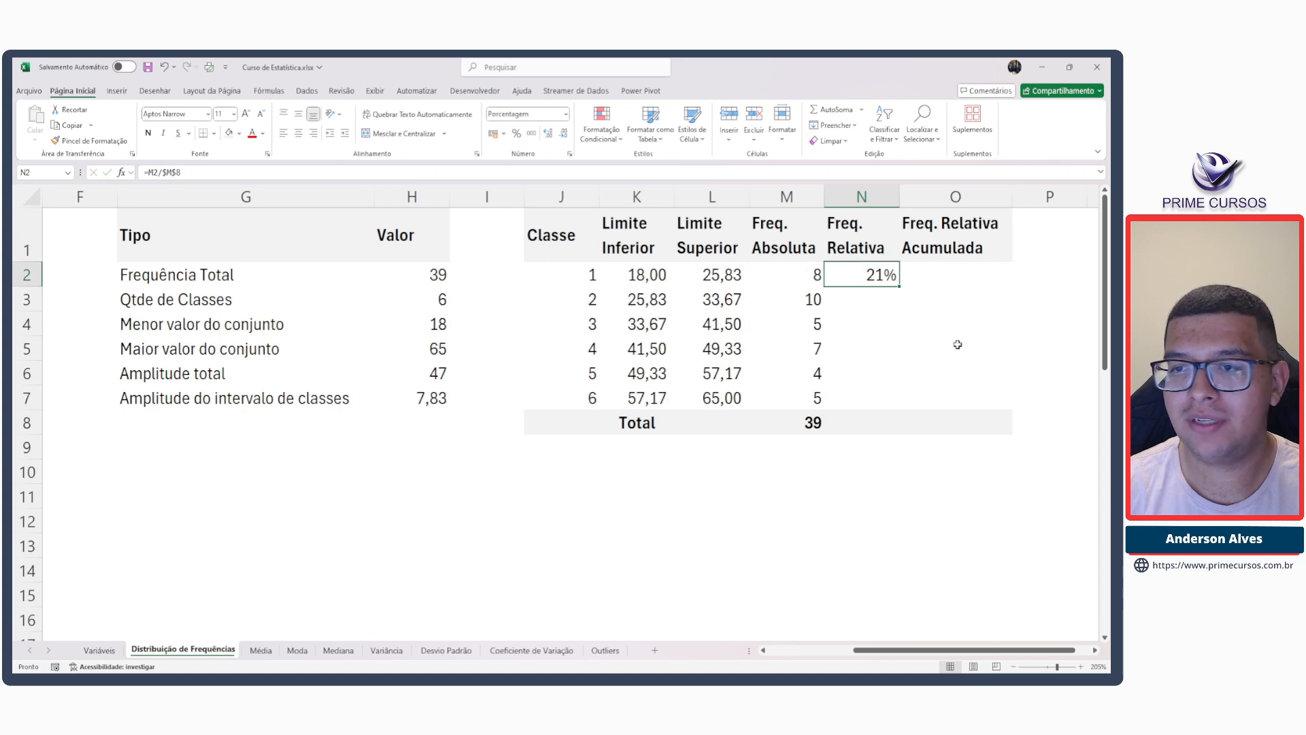
double_click(900, 286)
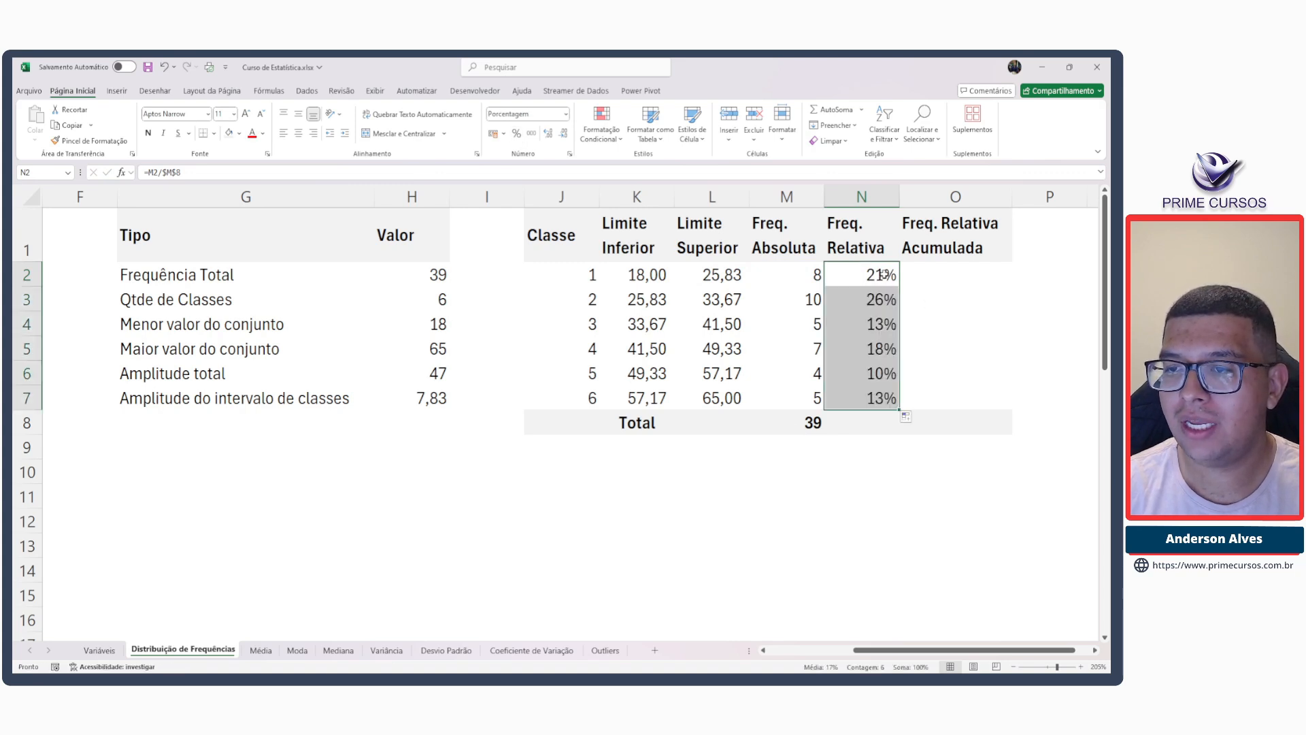
drag(884, 275, 882, 393)
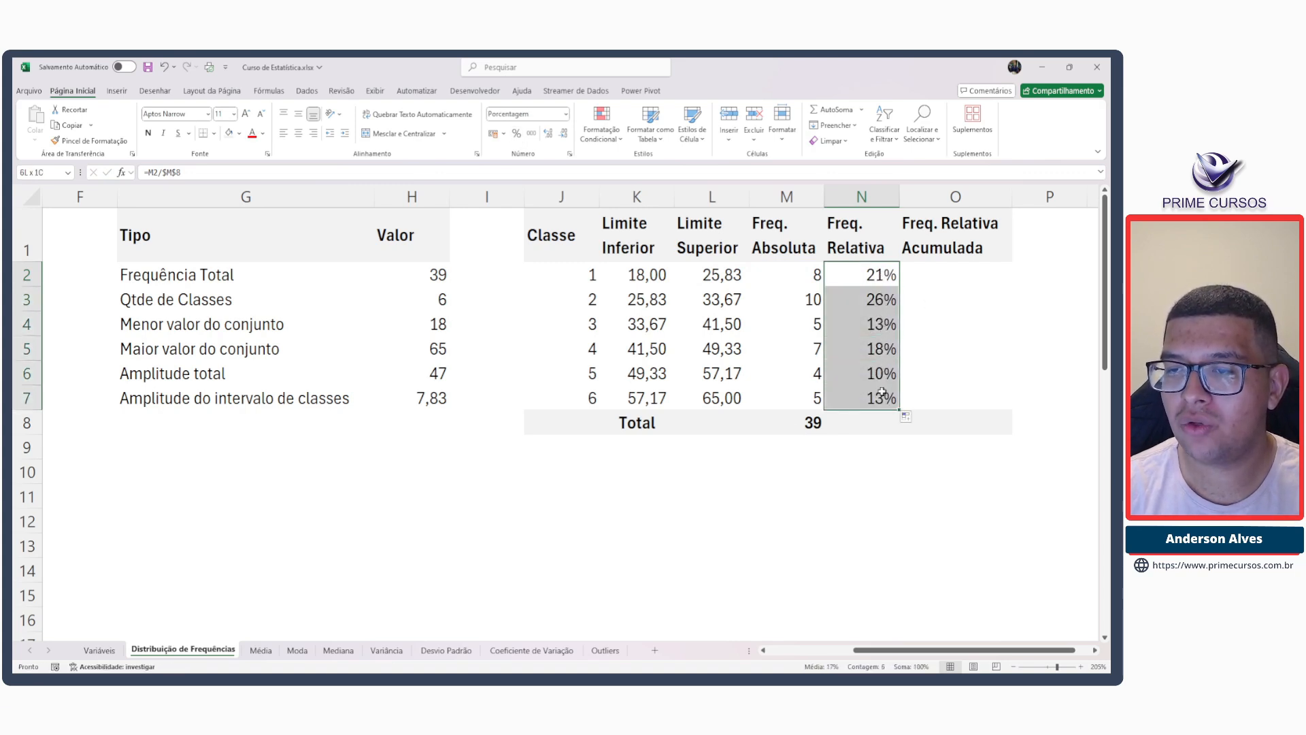
Copy the total formula from M8 to N8 and format N8 as a percentage.
click(882, 412)
click(791, 424)
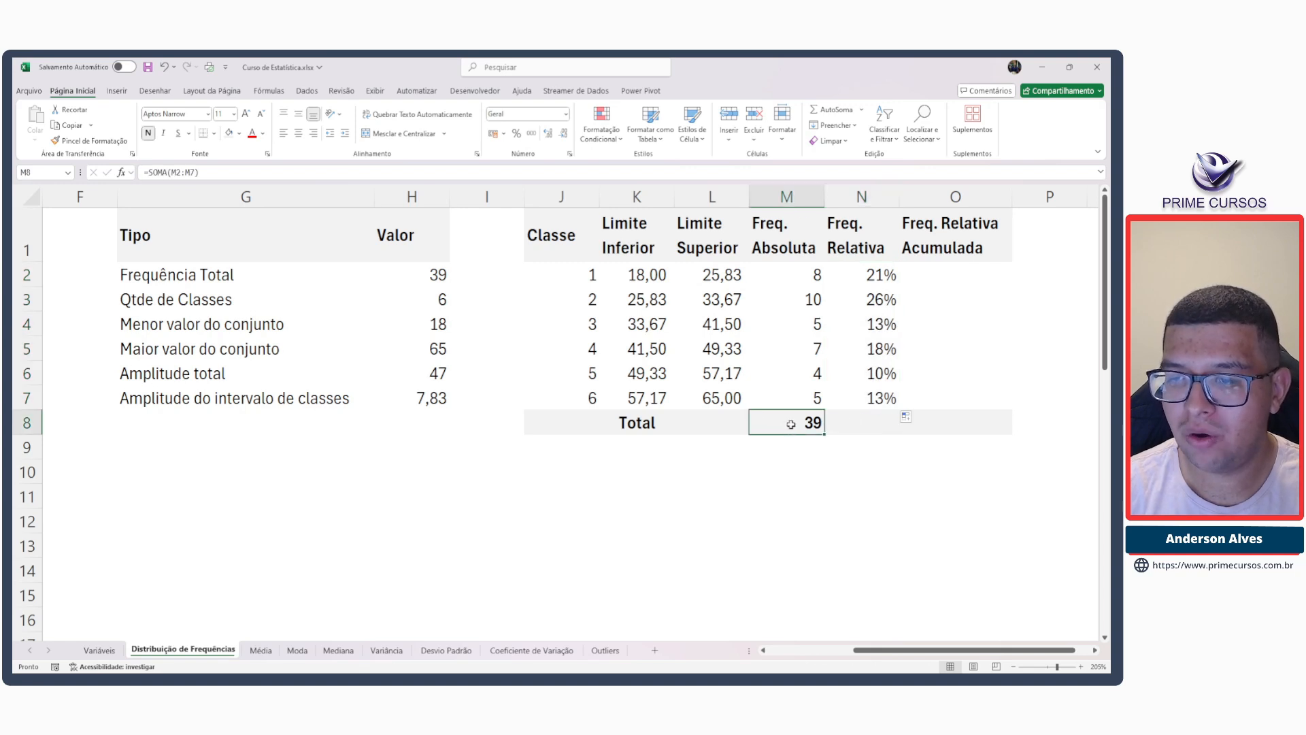
key(ctrl+c)
click(869, 420)
key(ctrl+v)
key(Escape)
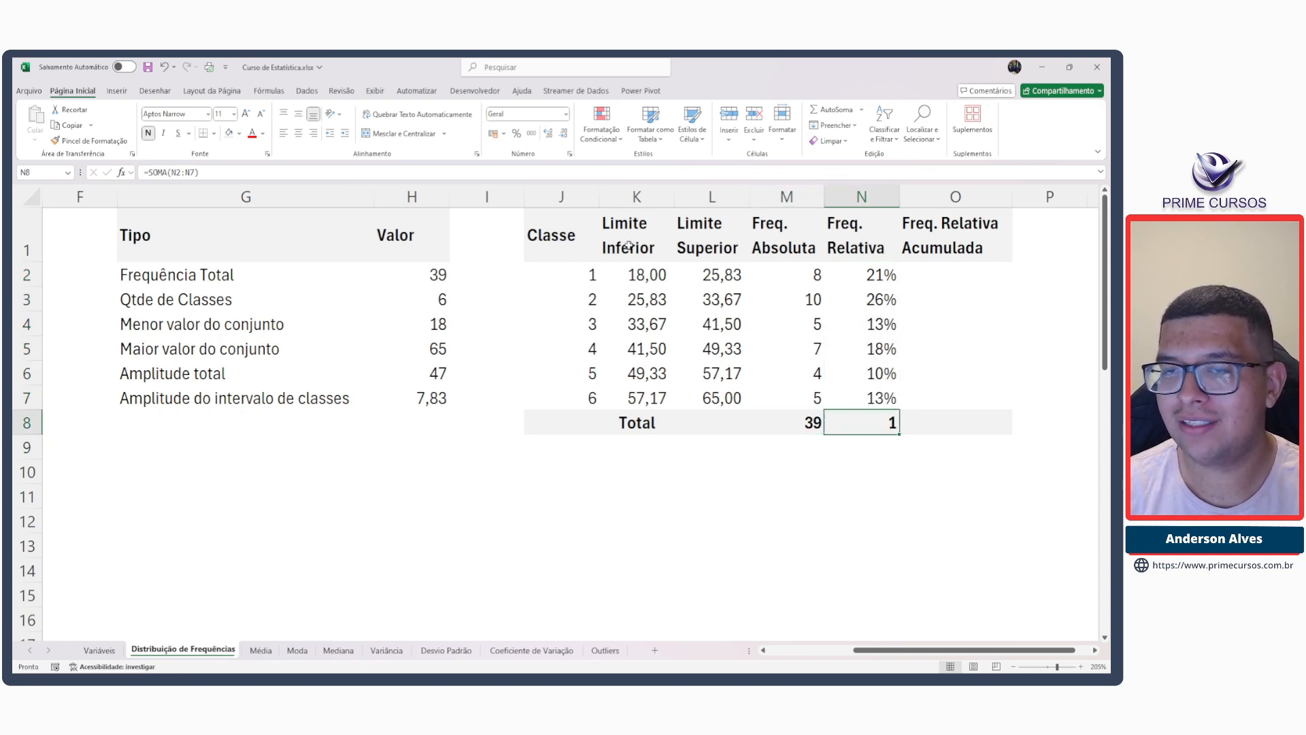
click(518, 134)
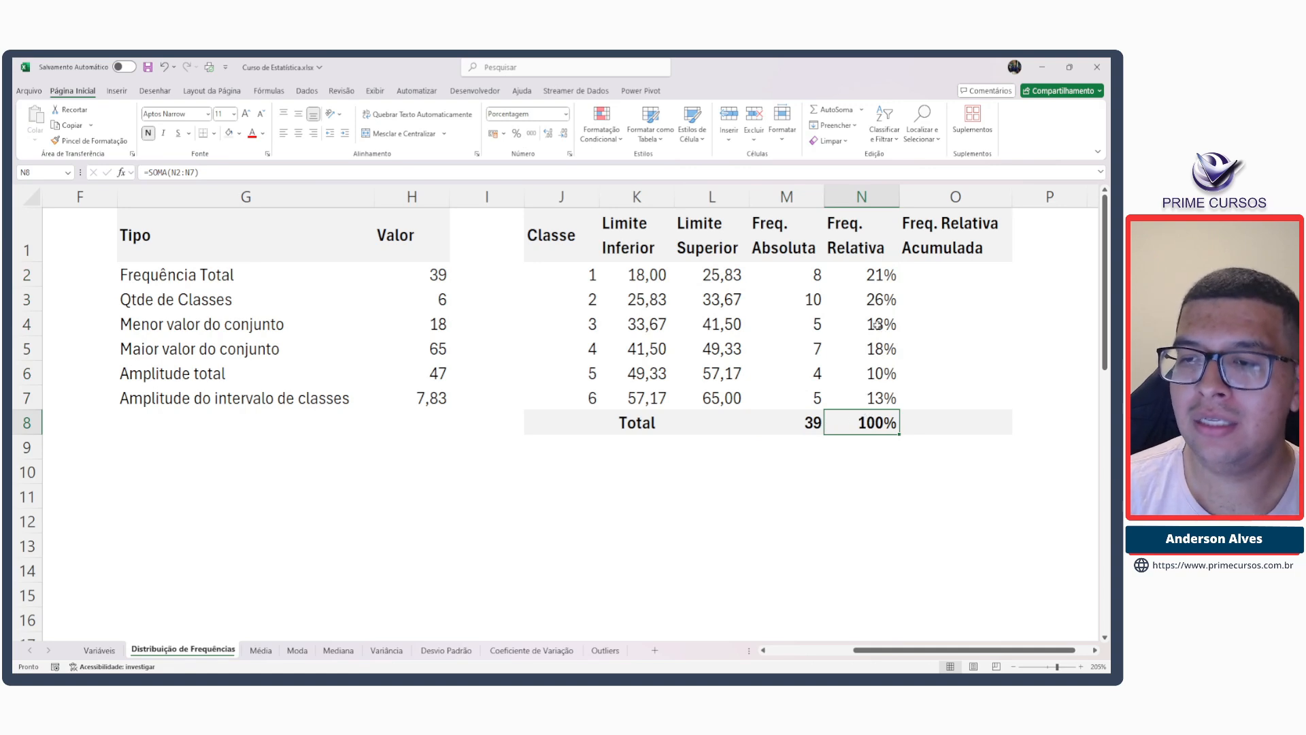
Examine the first class's limits, absolute frequency and relative frequency, along with the class interval amplitude in H7.
drag(875, 277, 878, 385)
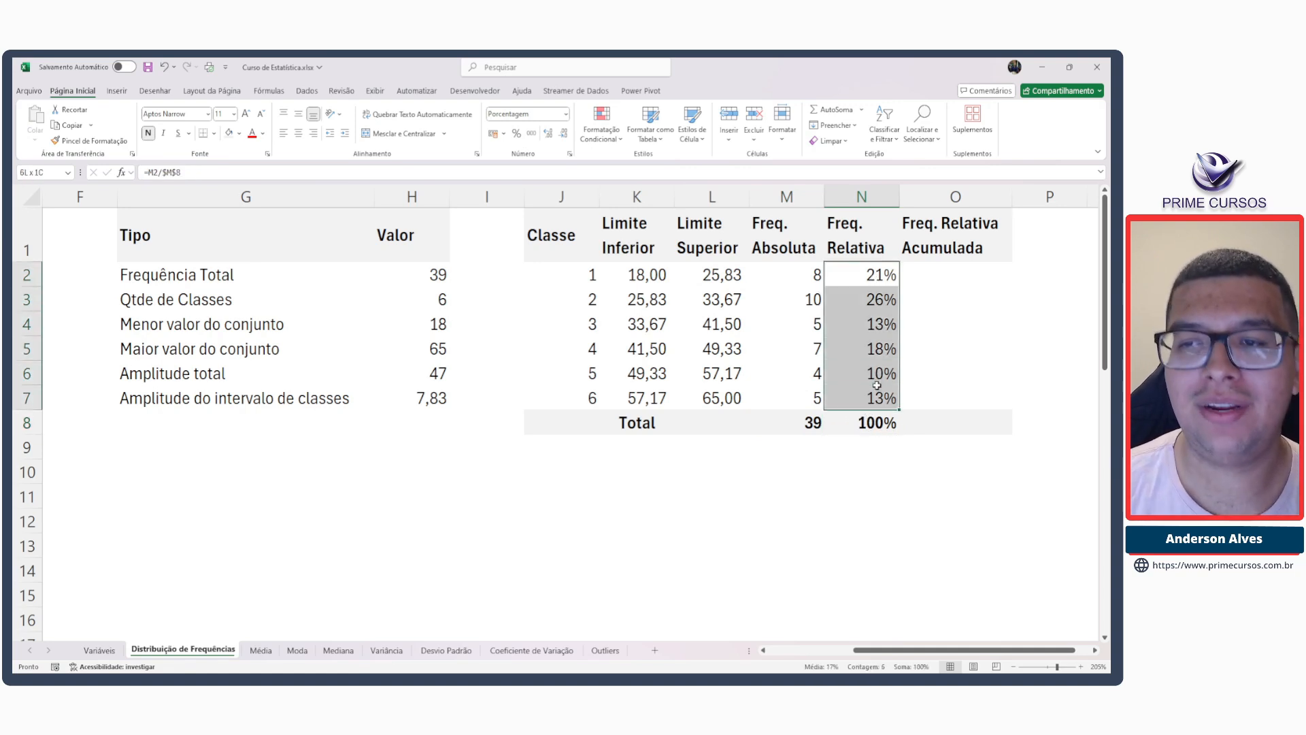
click(866, 281)
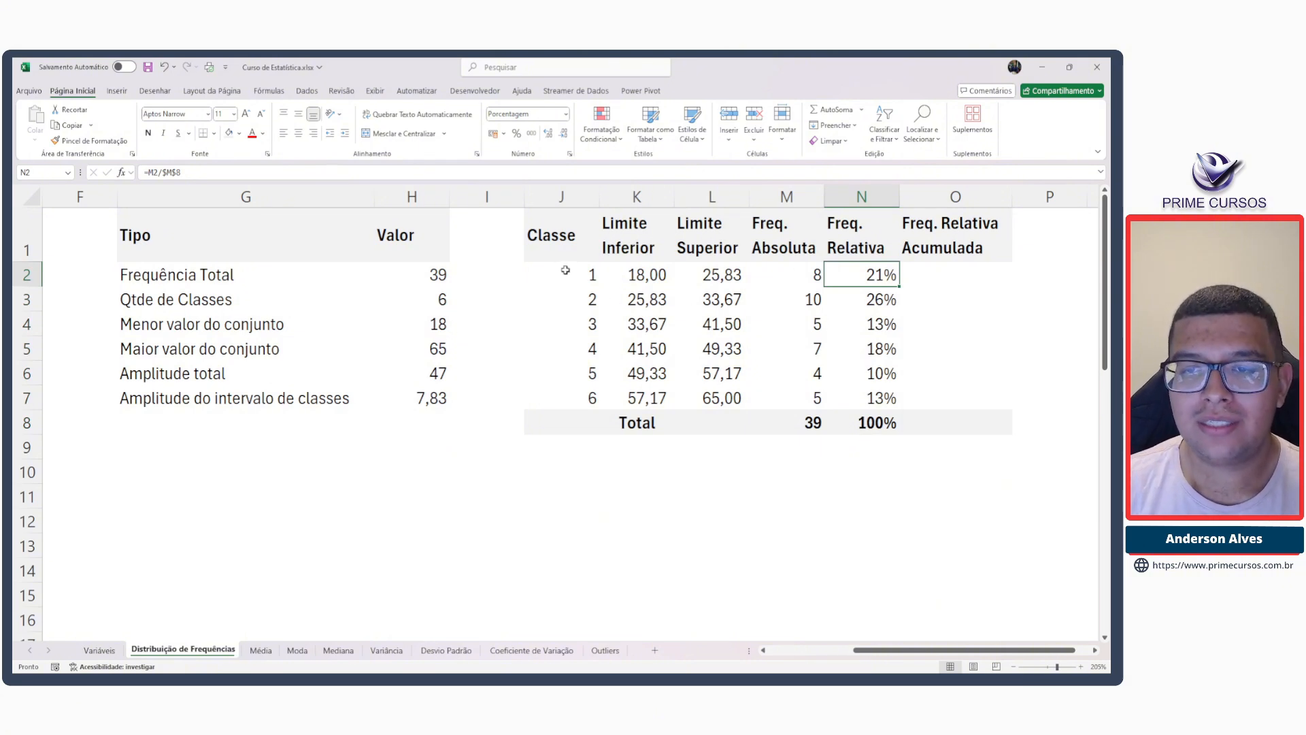
drag(565, 270, 582, 393)
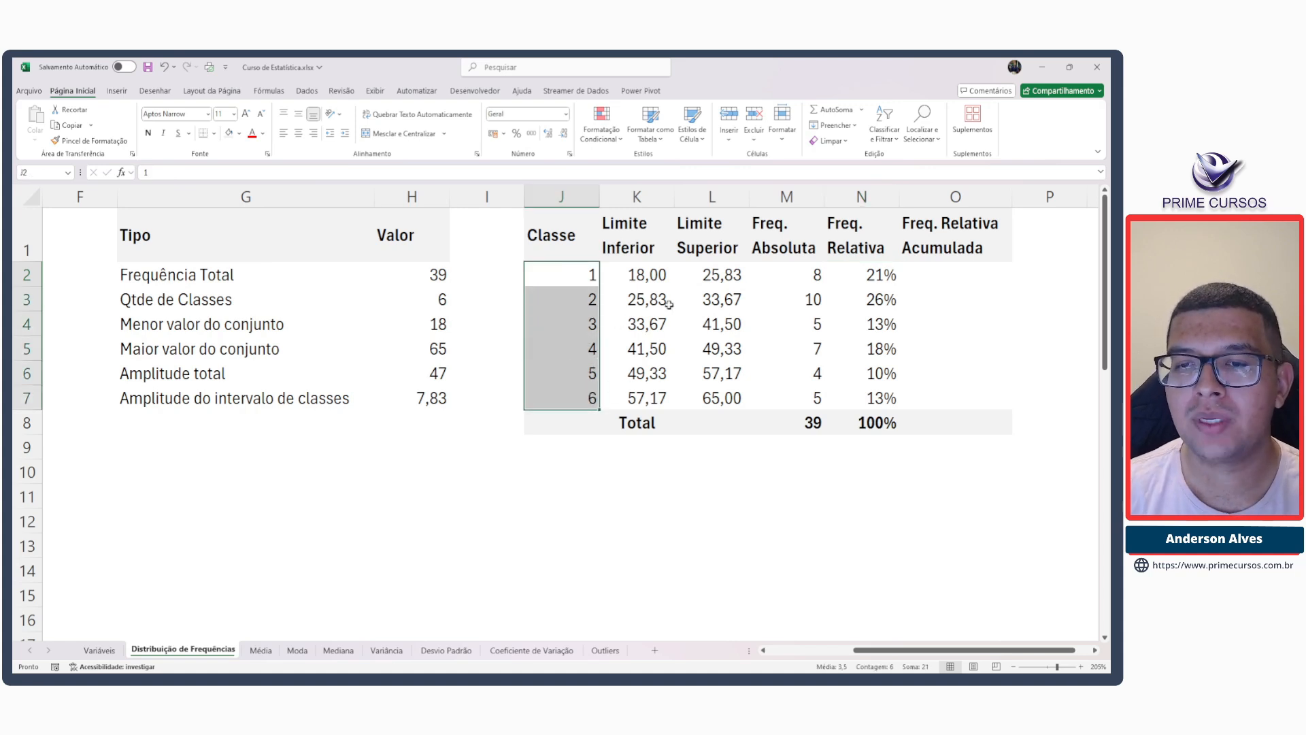
click(661, 276)
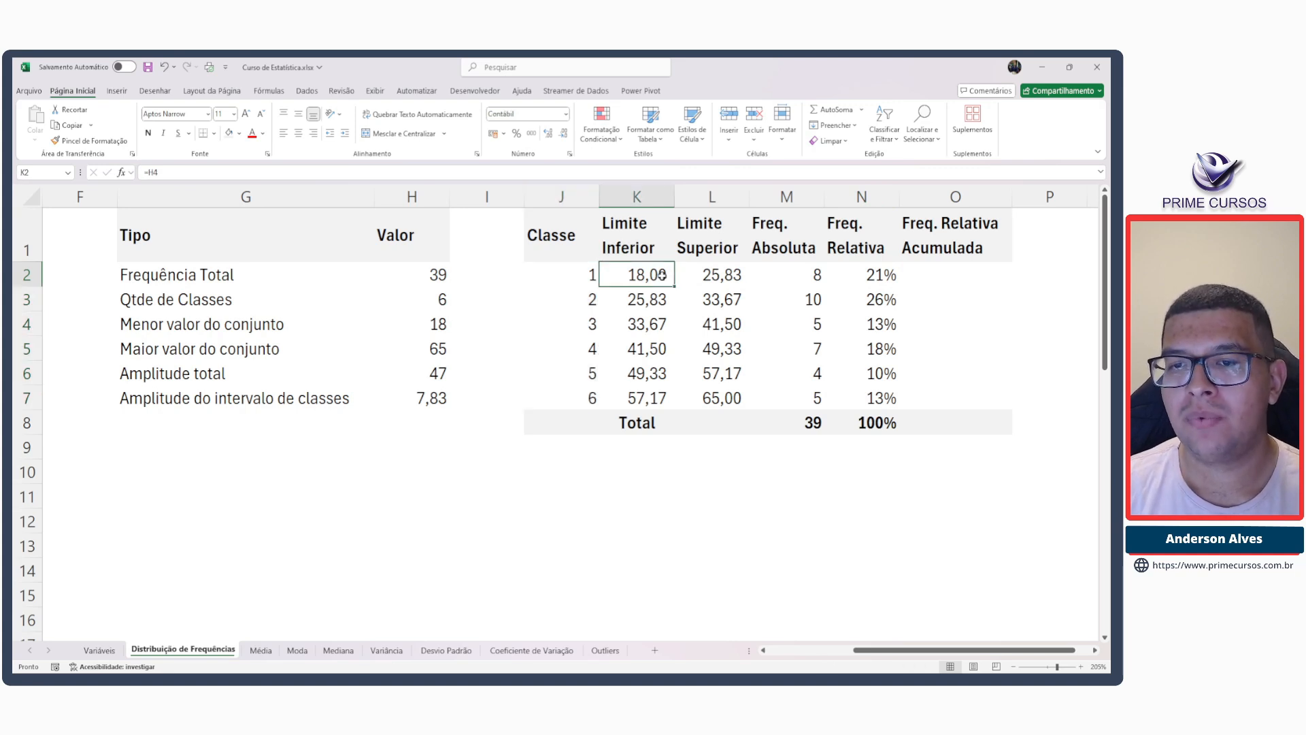
click(436, 396)
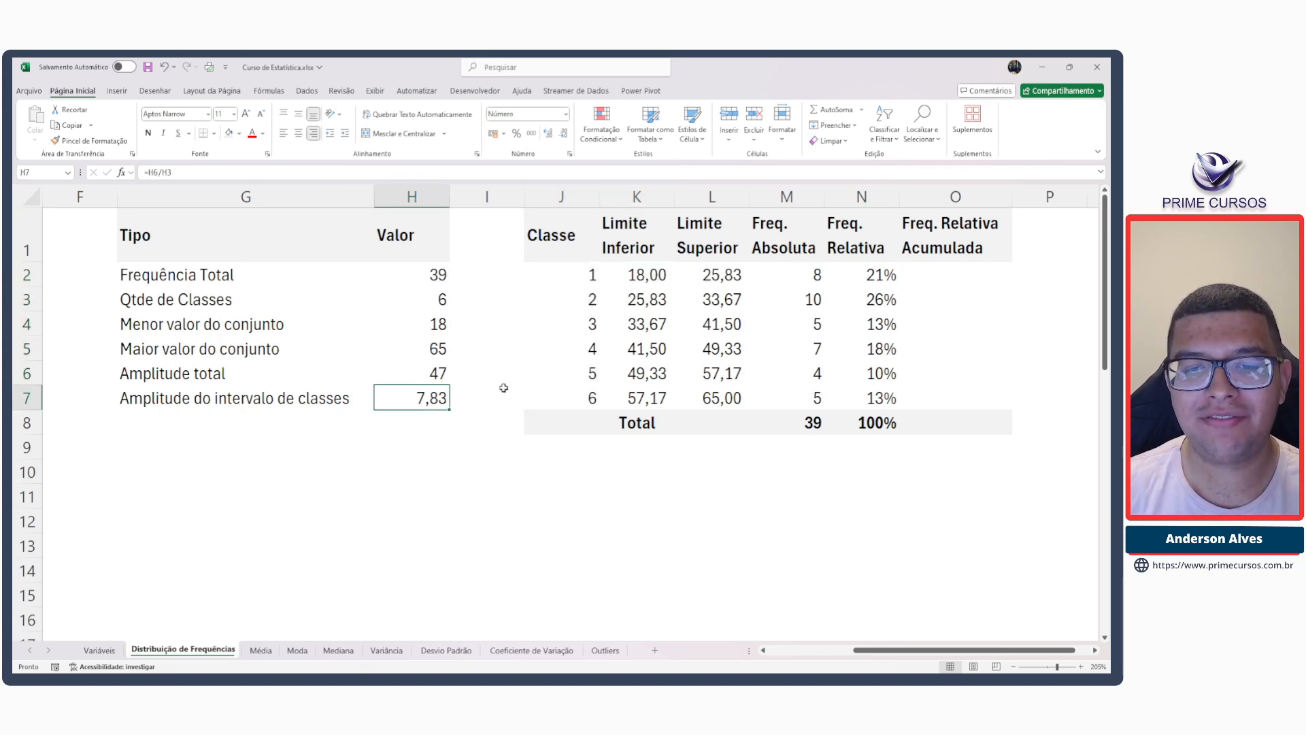
click(661, 274)
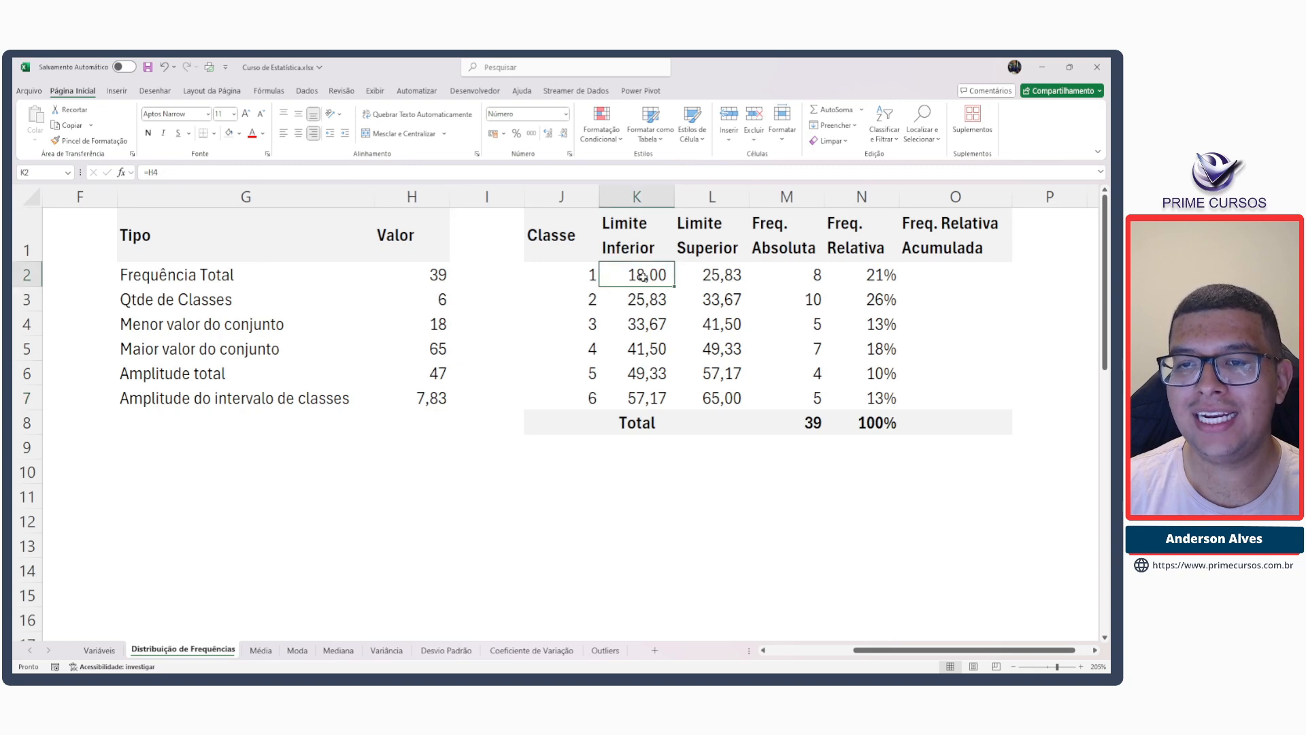
click(723, 275)
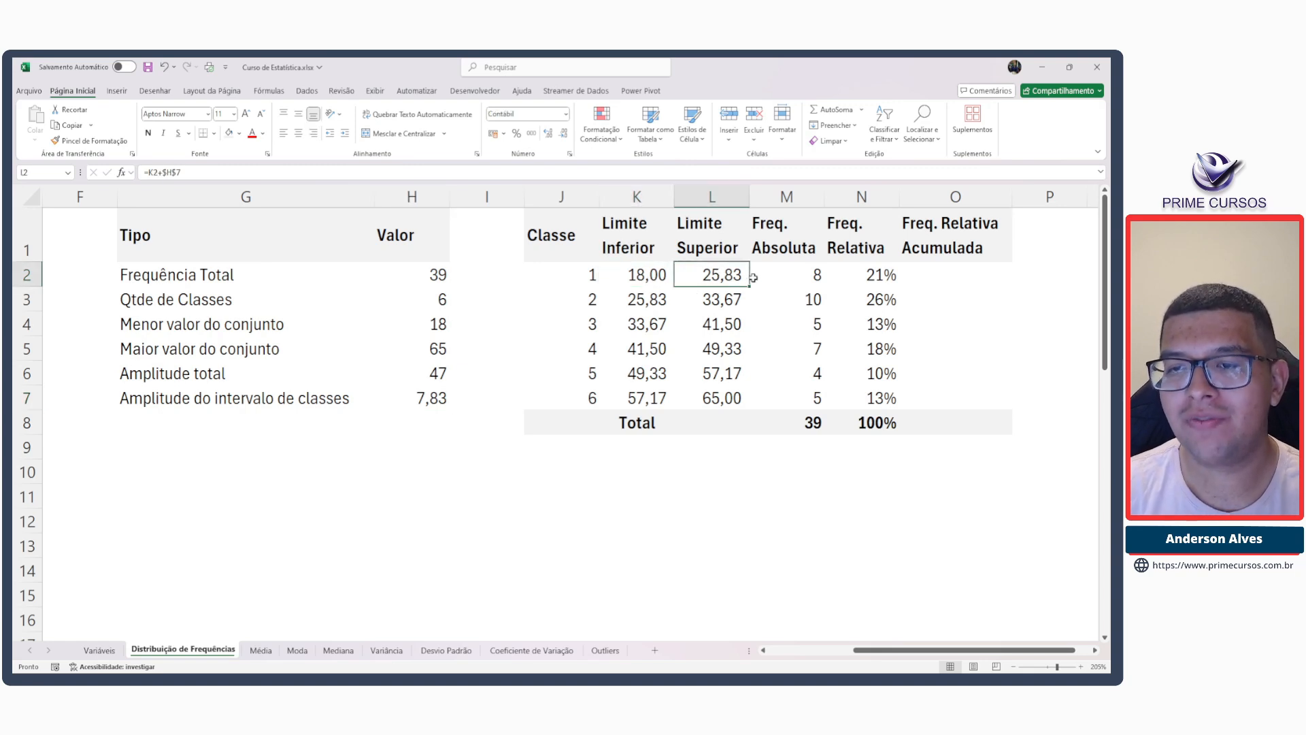
click(805, 274)
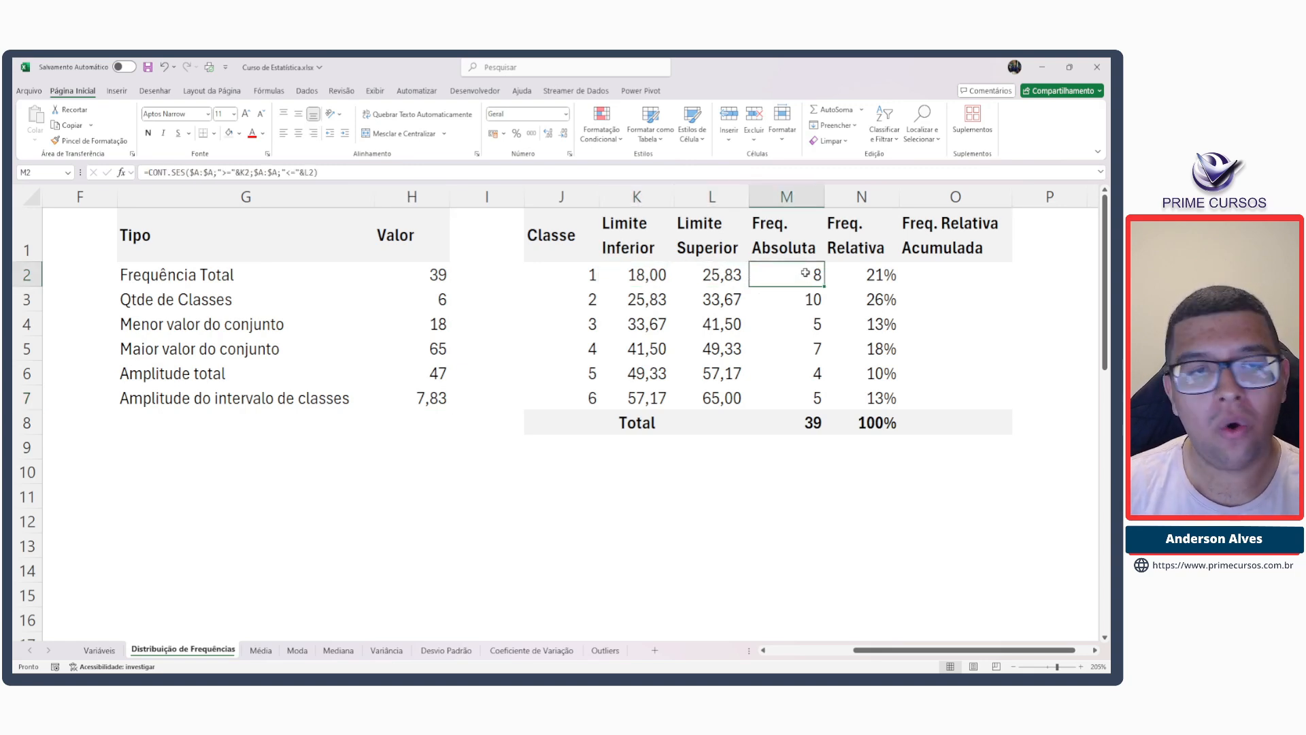
click(860, 276)
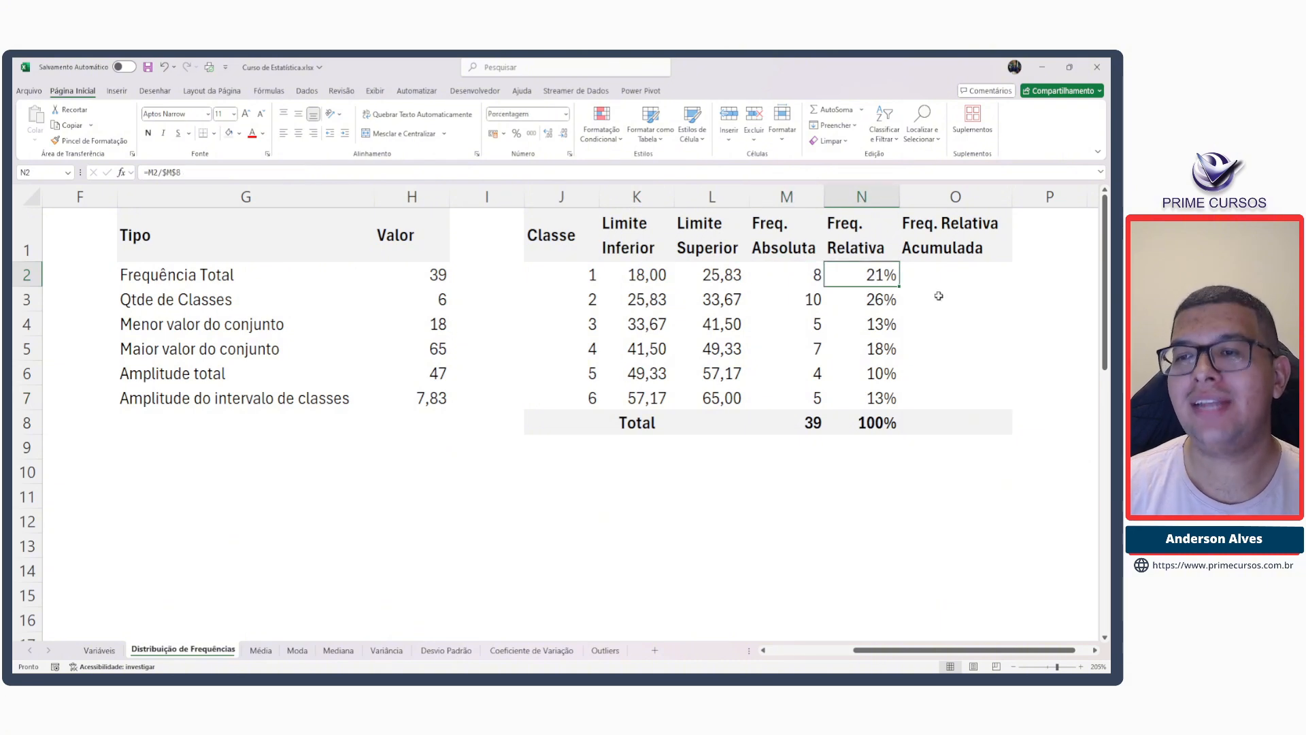
Review the second class's absolute and relative frequencies and the relative frequencies of the remaining classes down to N7.
click(592, 299)
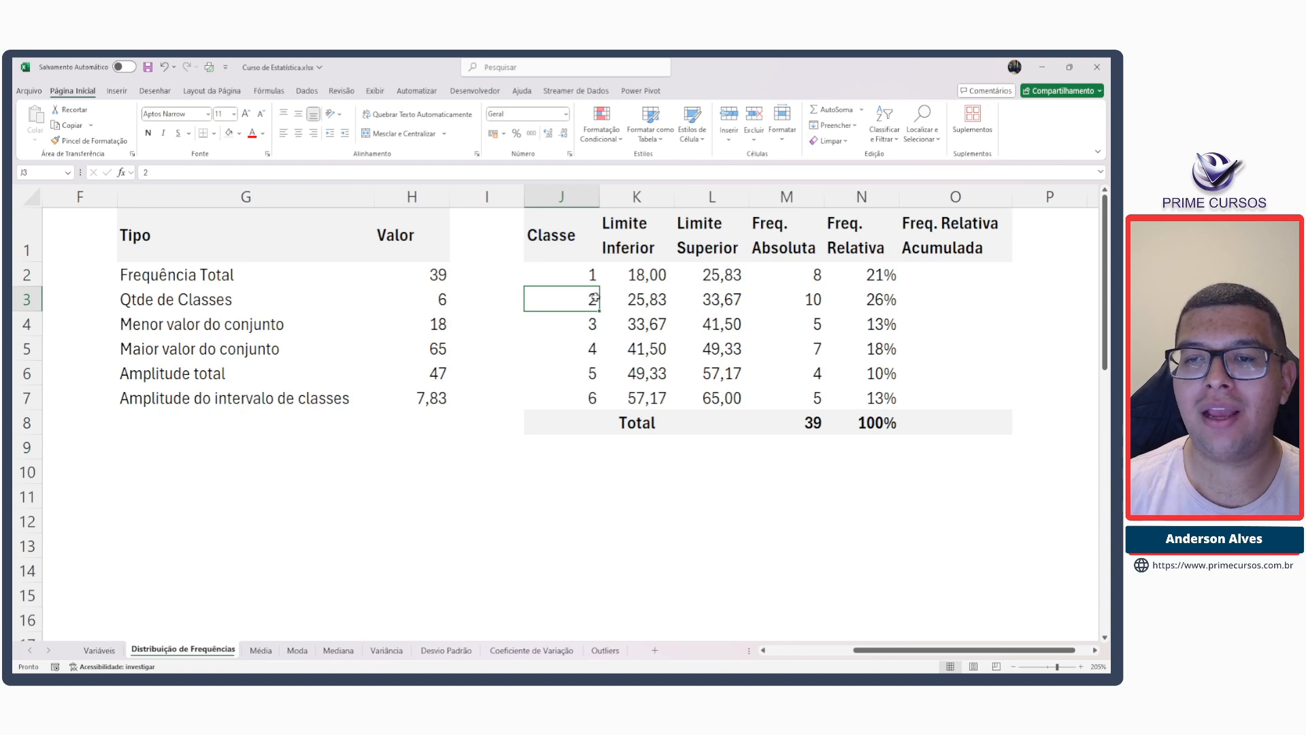
click(787, 301)
click(872, 300)
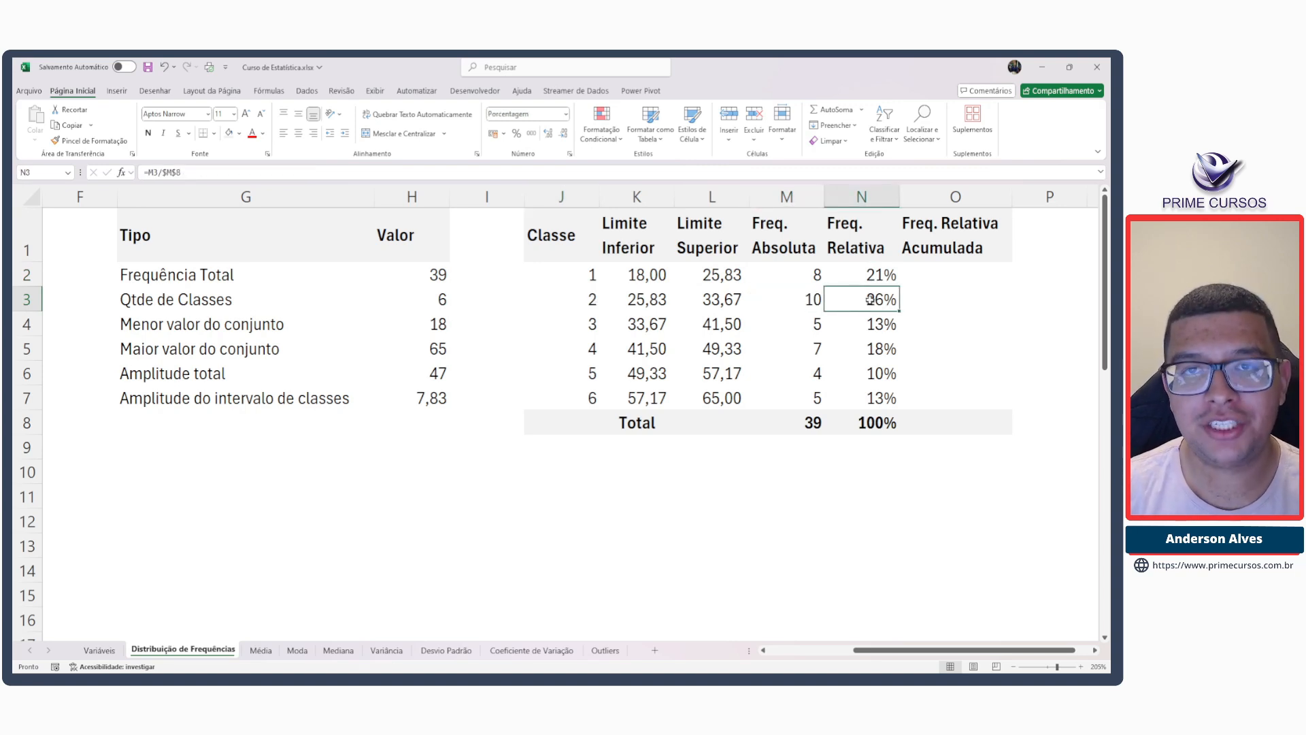
double_click(870, 300)
key(Escape)
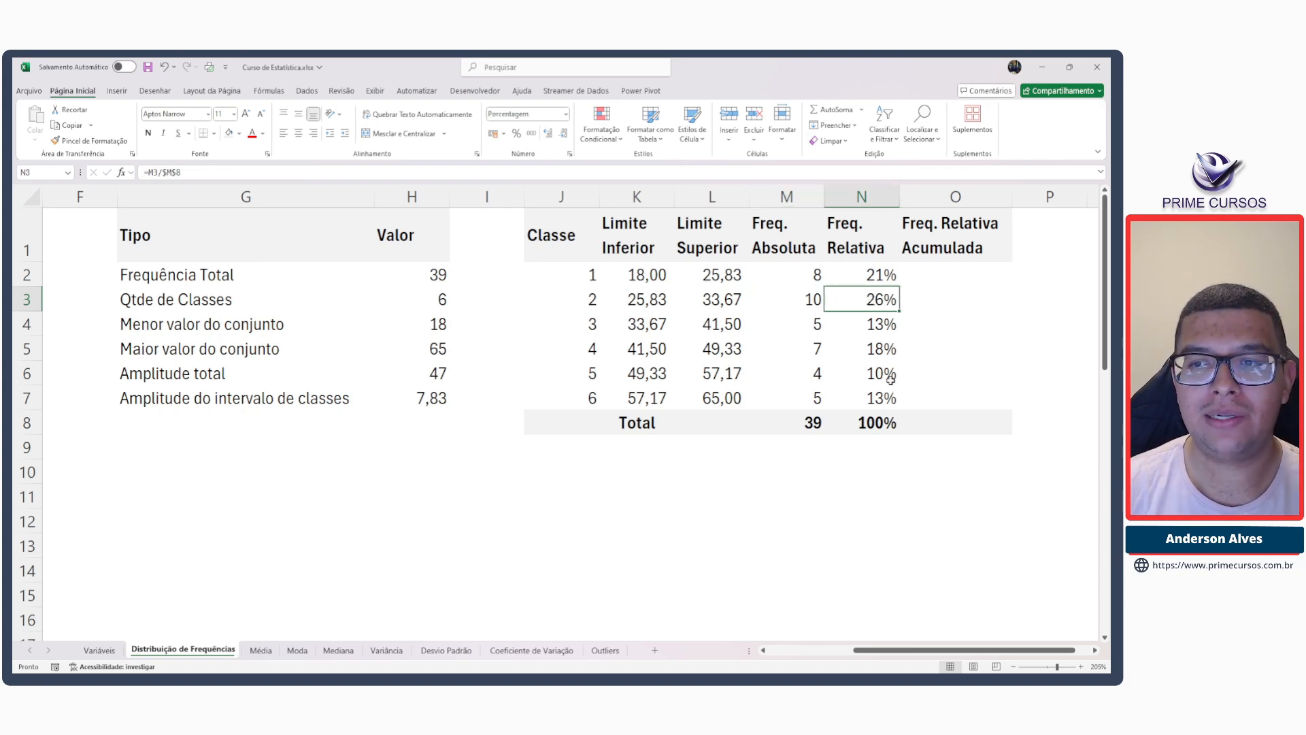
click(879, 328)
click(879, 350)
click(881, 374)
click(879, 392)
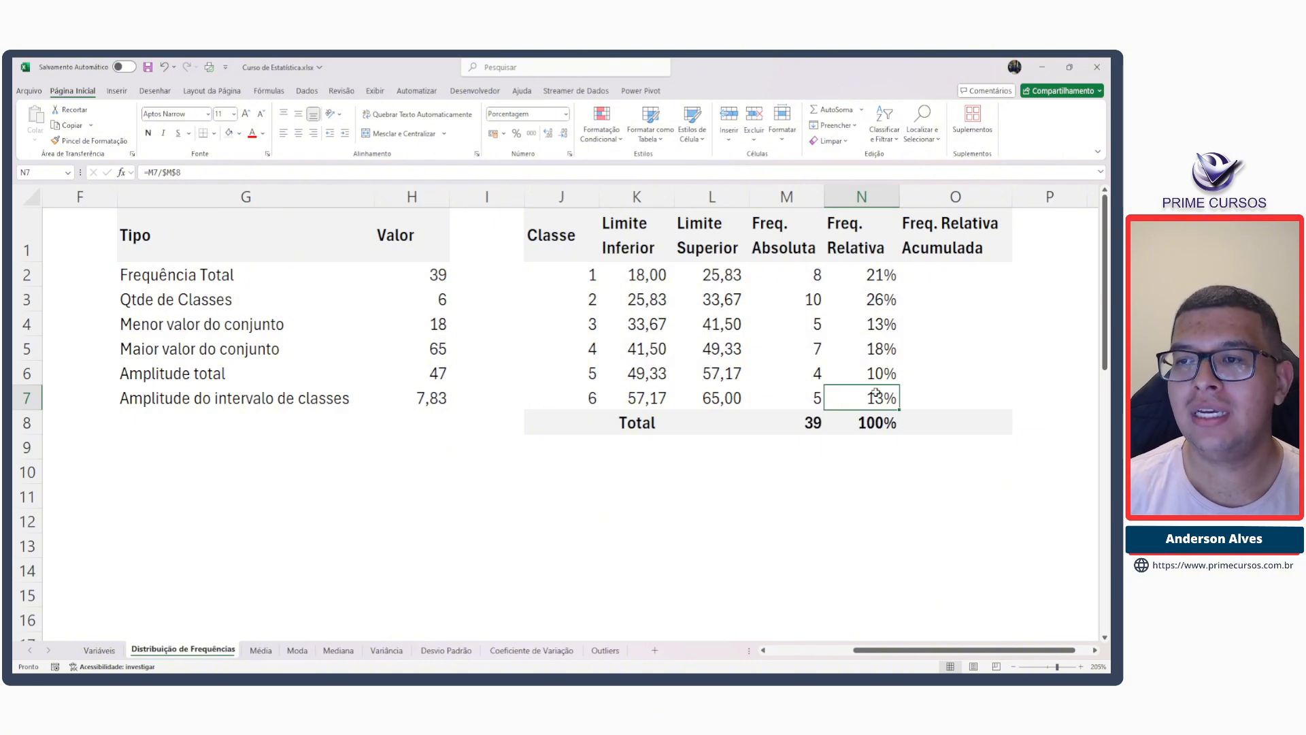
Start the cumulative relative frequency column by entering =N2 in O2.
click(932, 274)
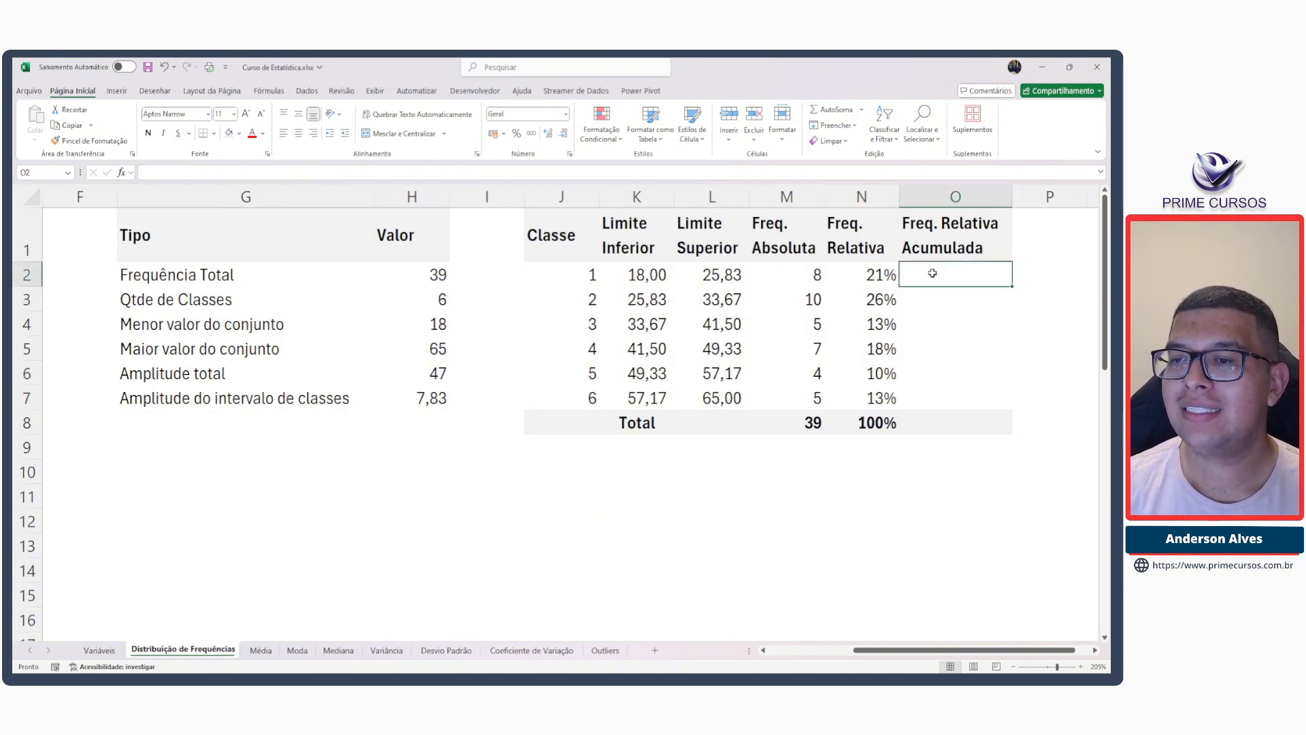
drag(878, 274, 877, 324)
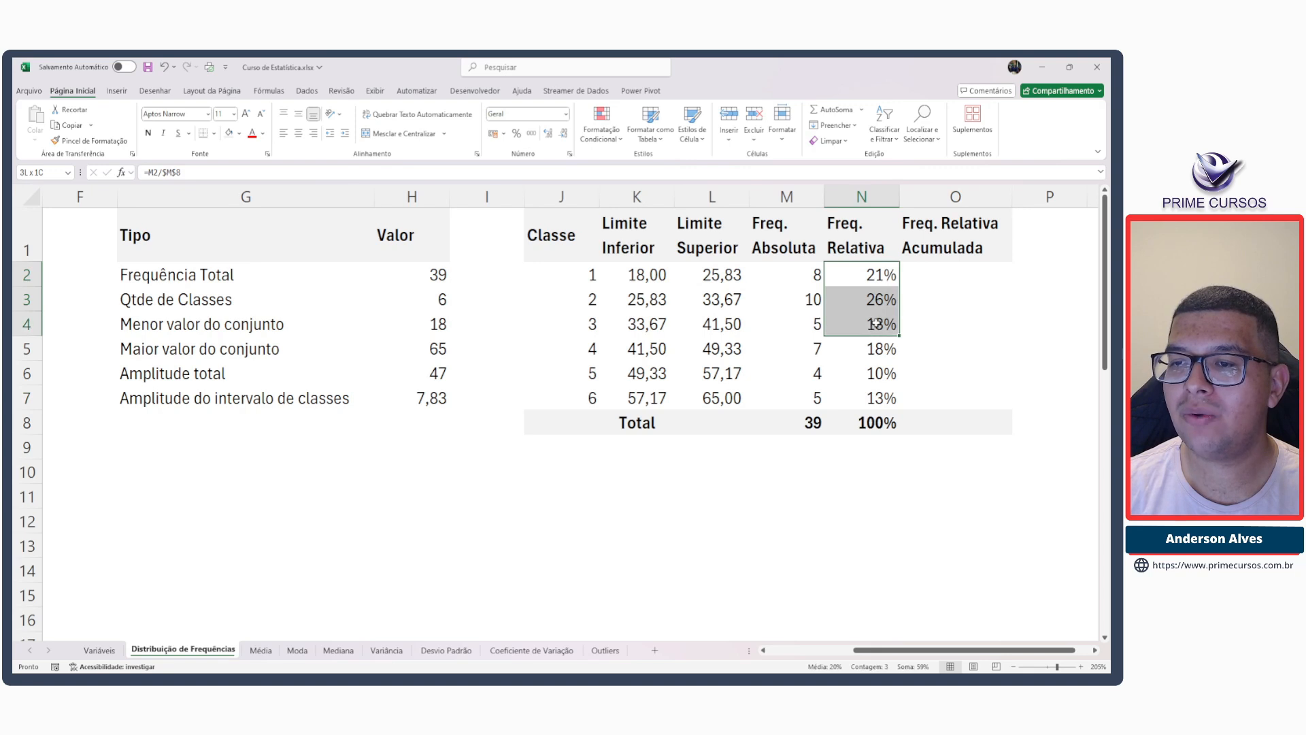
click(925, 324)
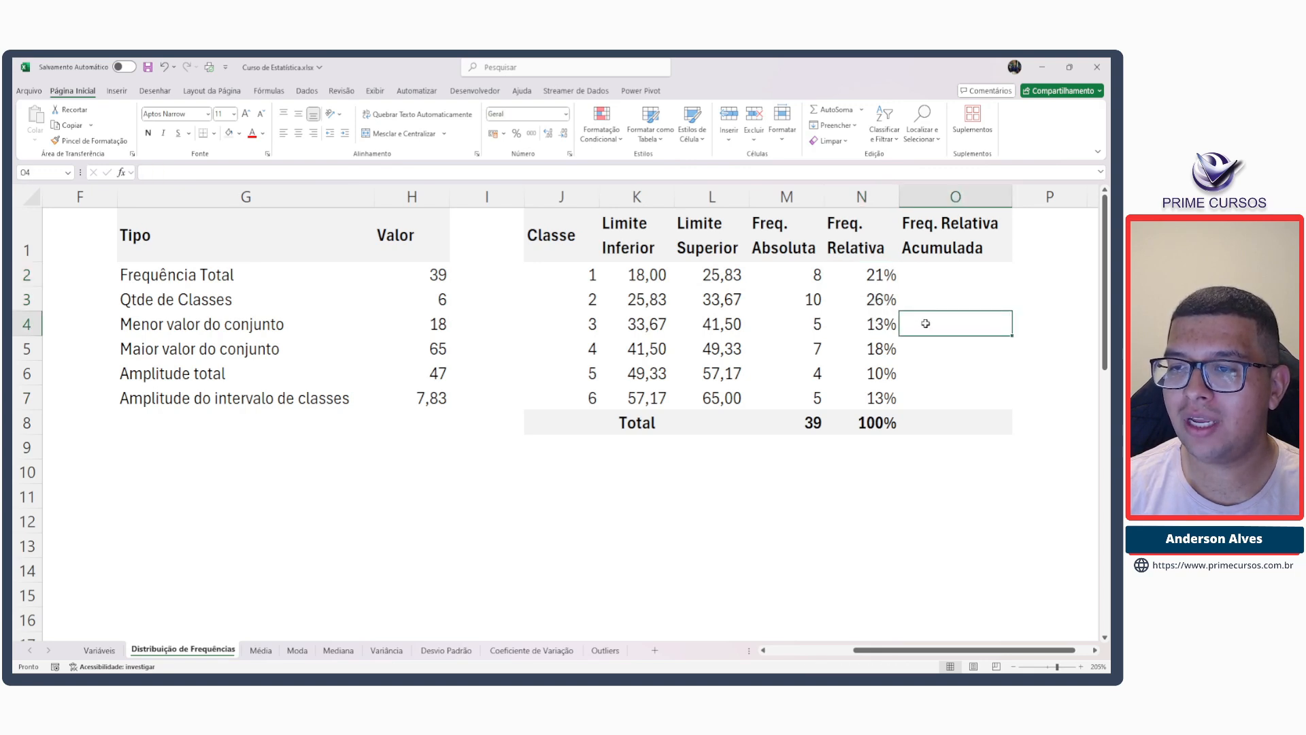
click(933, 272)
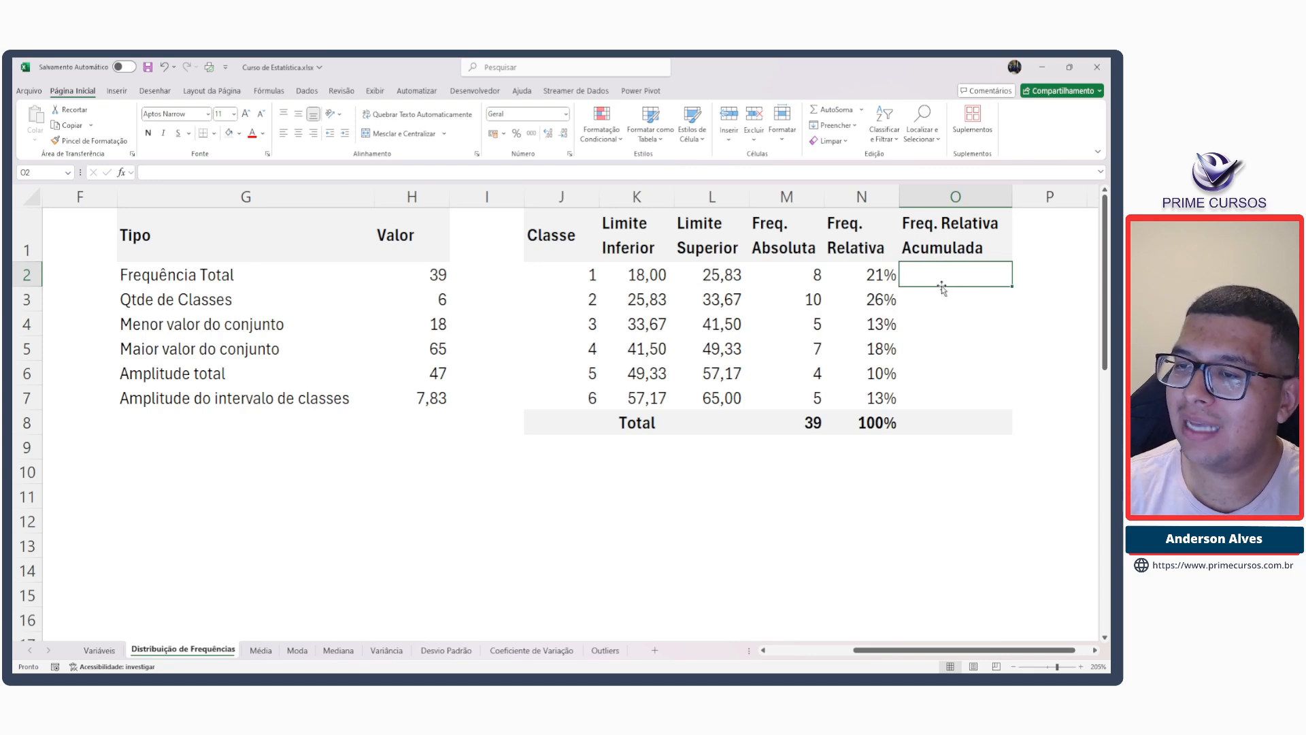
text(=)
key(Left)
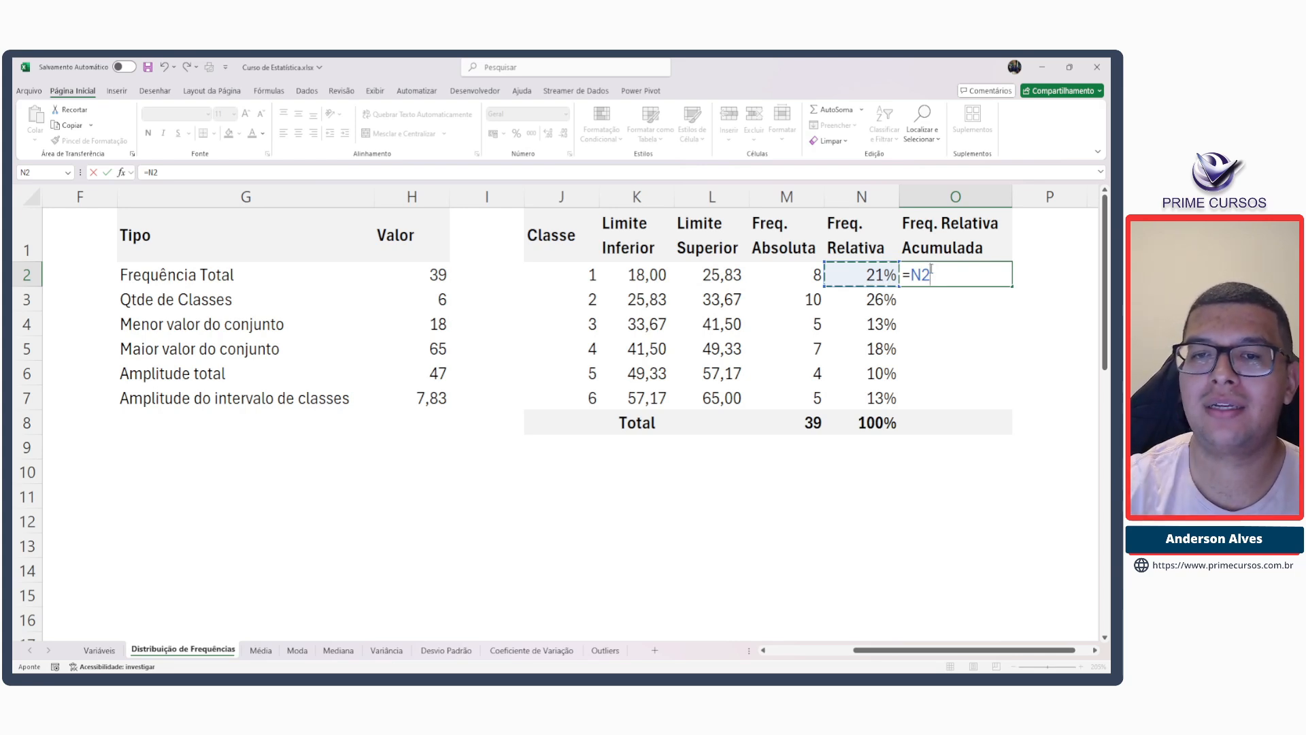
key(Return)
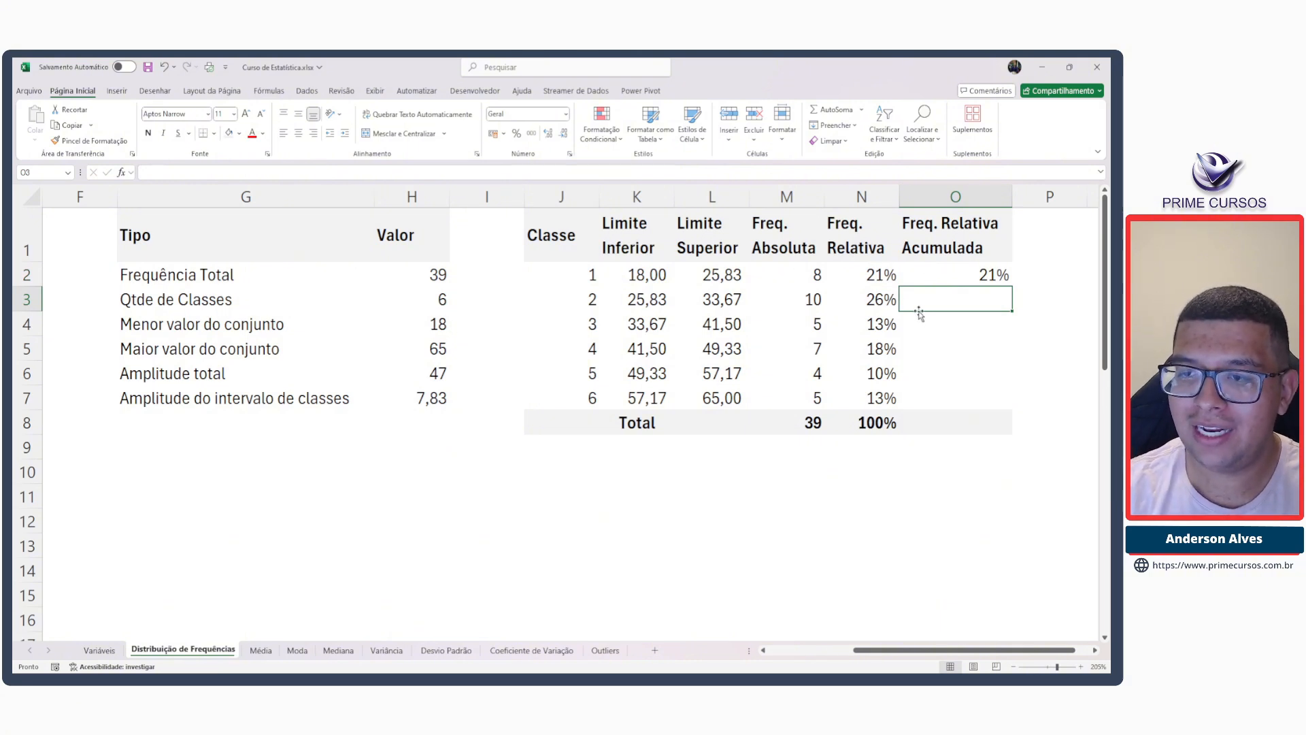
Review which relative frequencies in N2:N4 accumulate for the second and third classes.
click(881, 301)
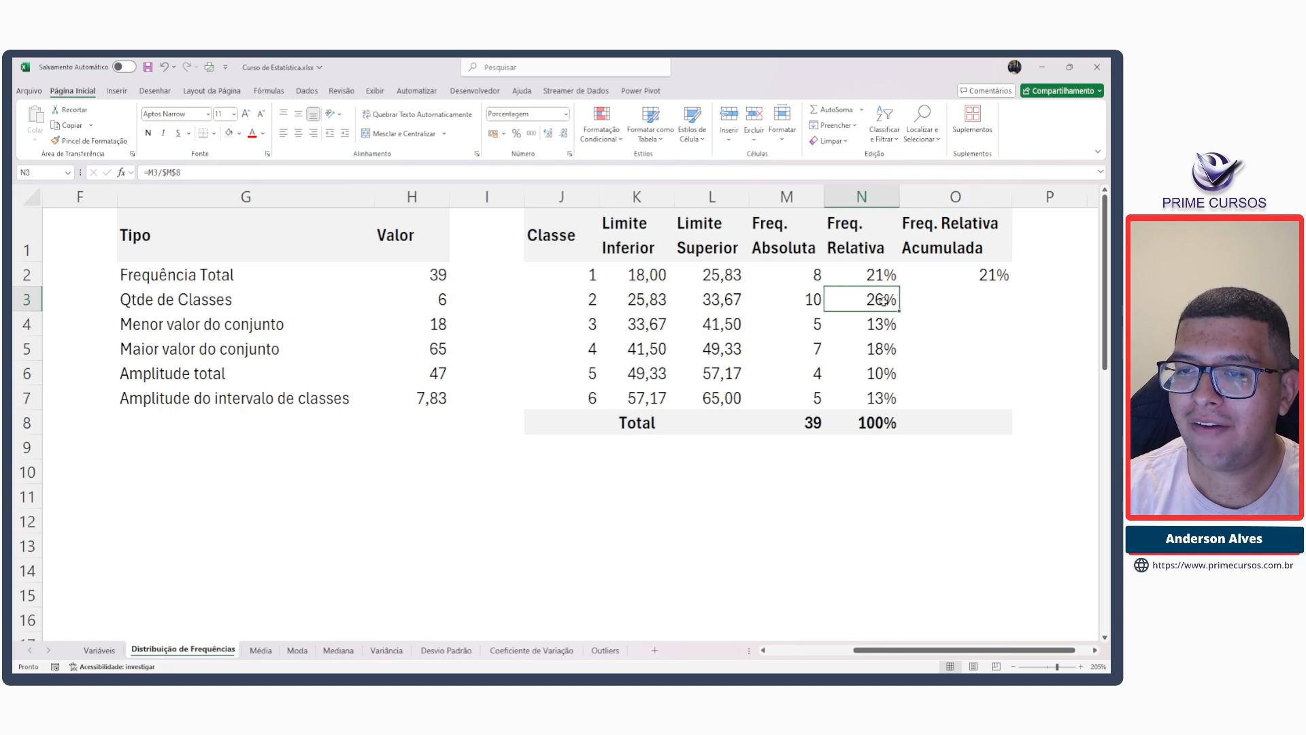
drag(878, 276, 877, 299)
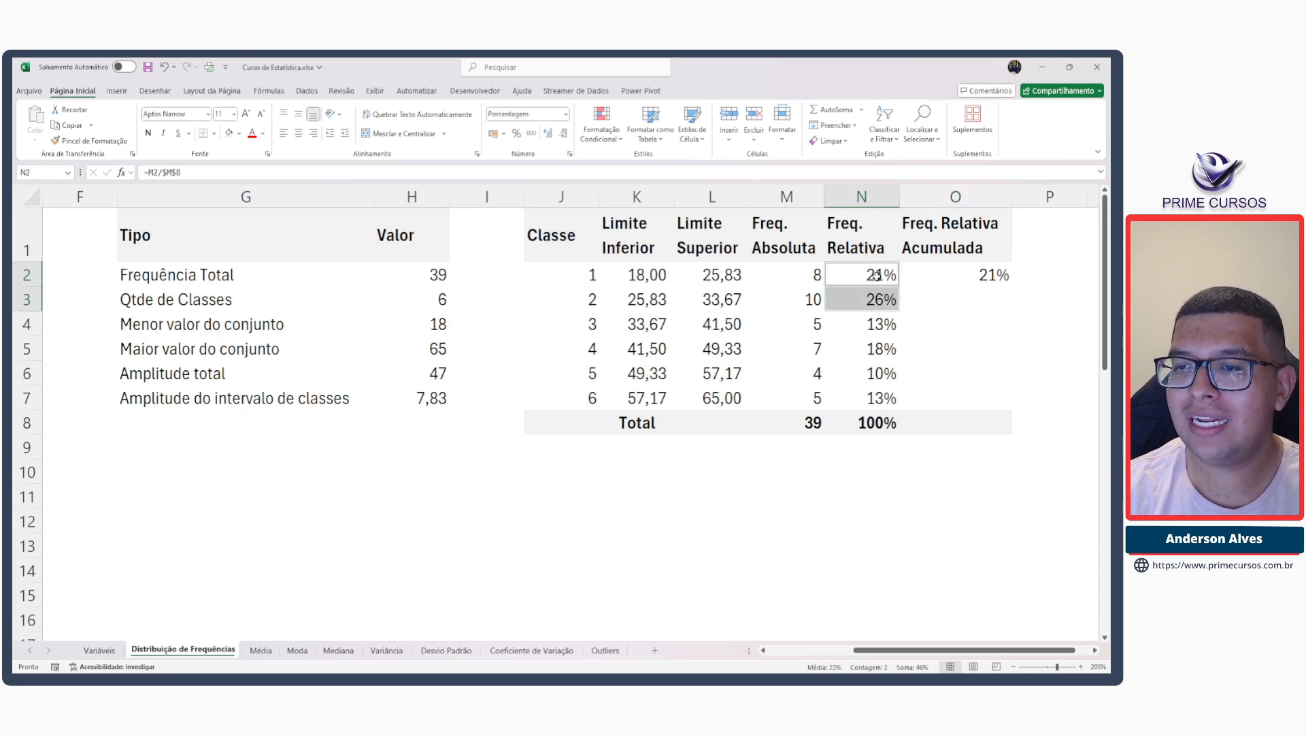
click(978, 298)
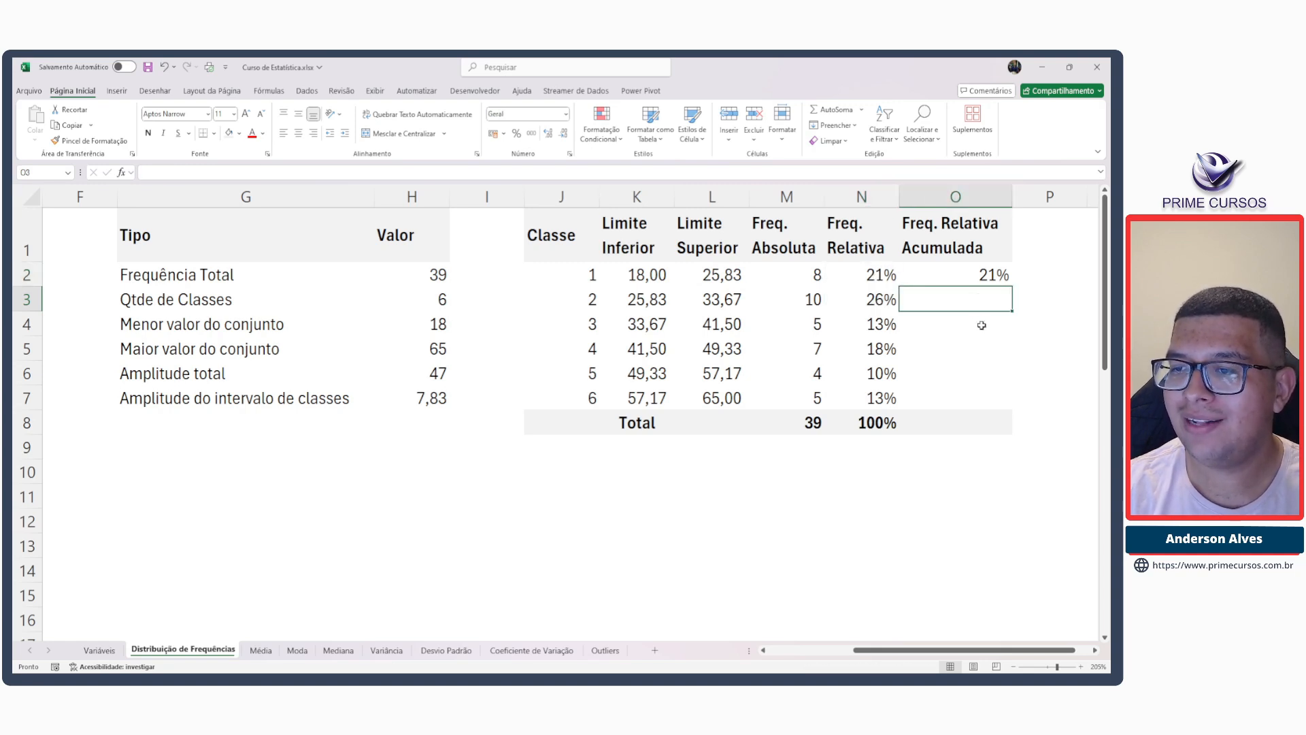
click(979, 324)
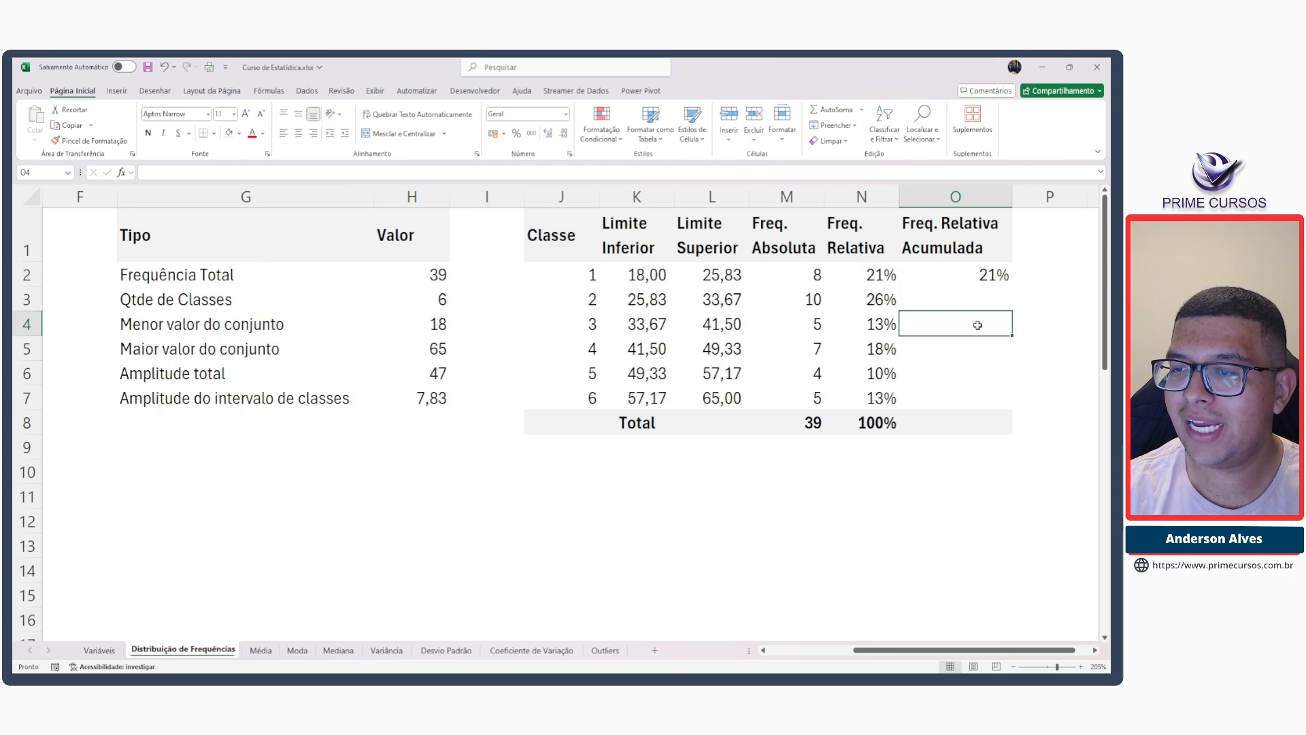
ctrl+click(877, 326)
ctrl+click(875, 302)
ctrl+click(875, 279)
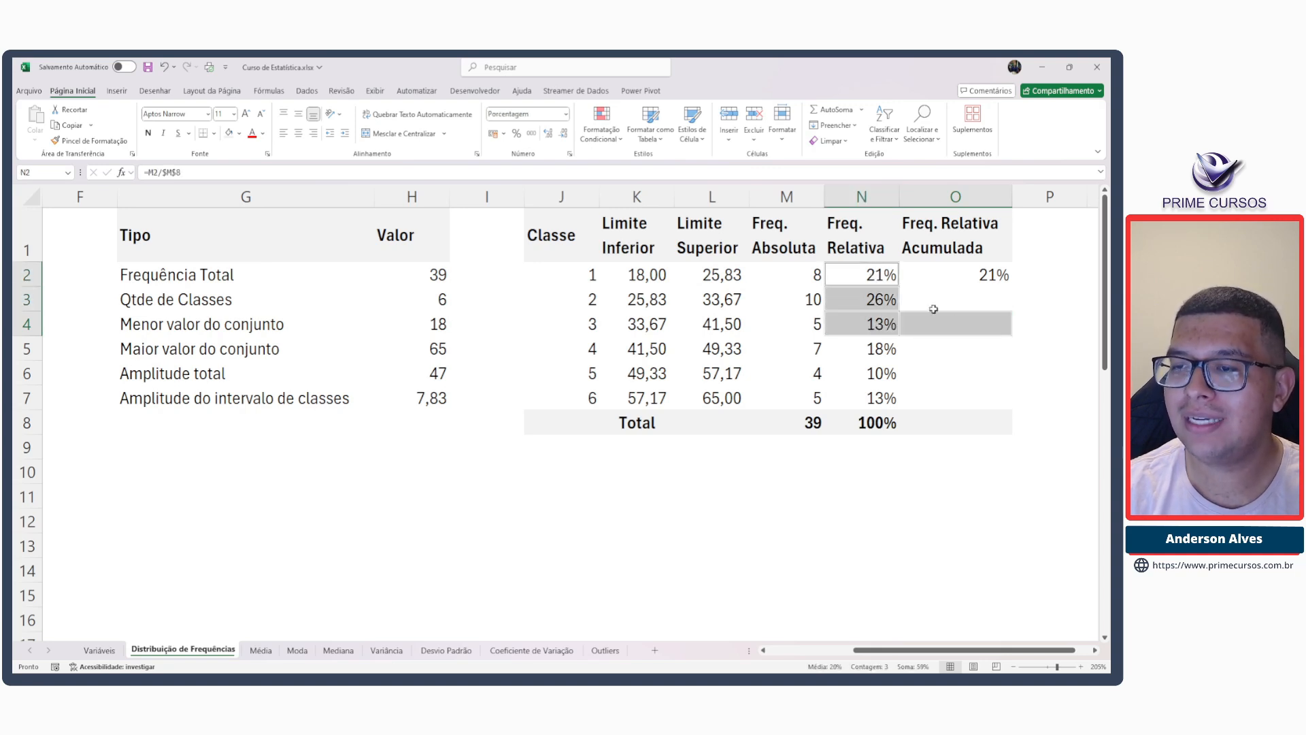
Enter =N3+O2 in O3 to accumulate the second class's relative frequency.
click(983, 300)
text(=)
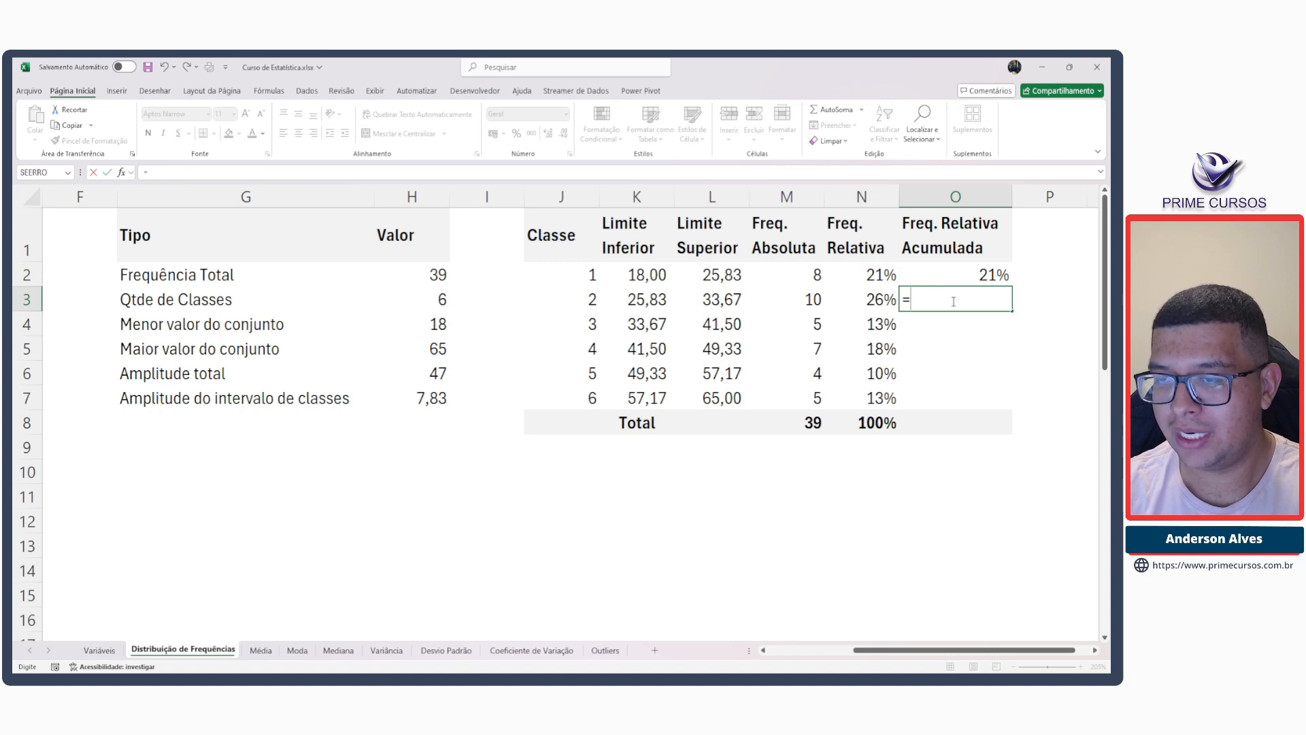
click(871, 301)
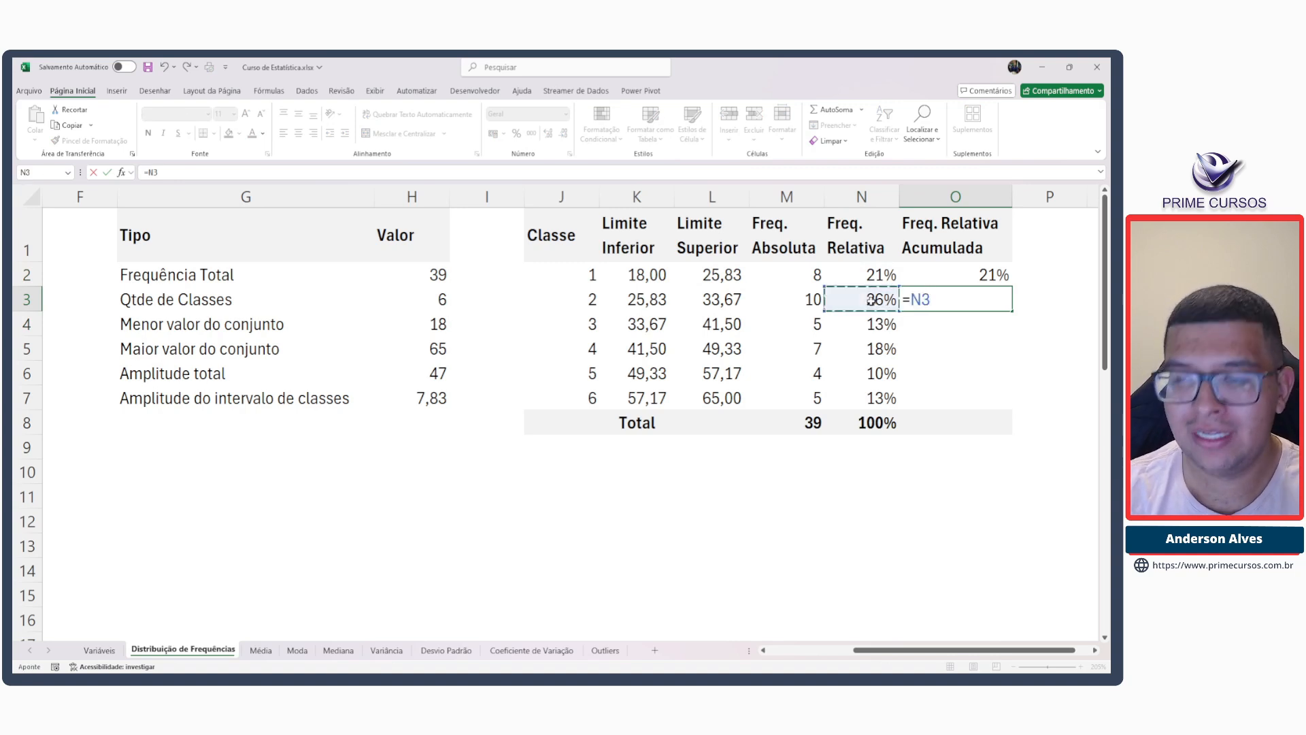
text(+)
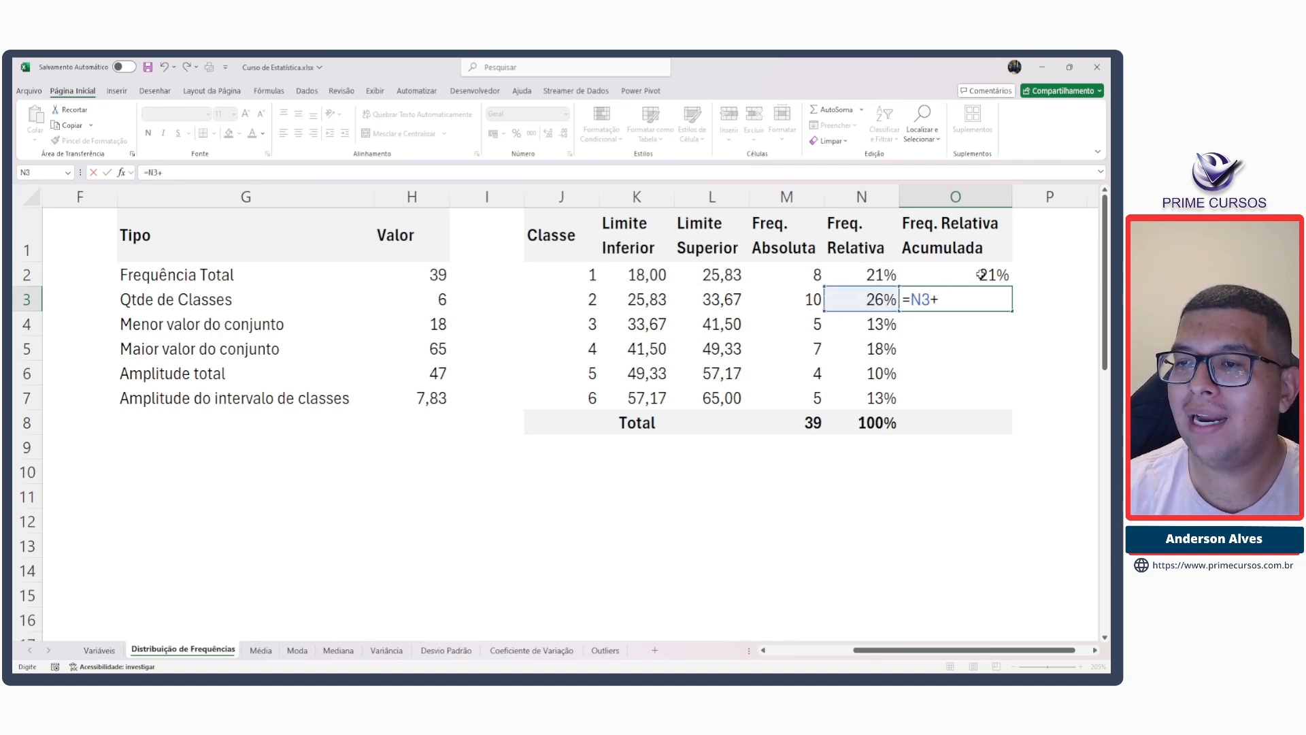
click(952, 277)
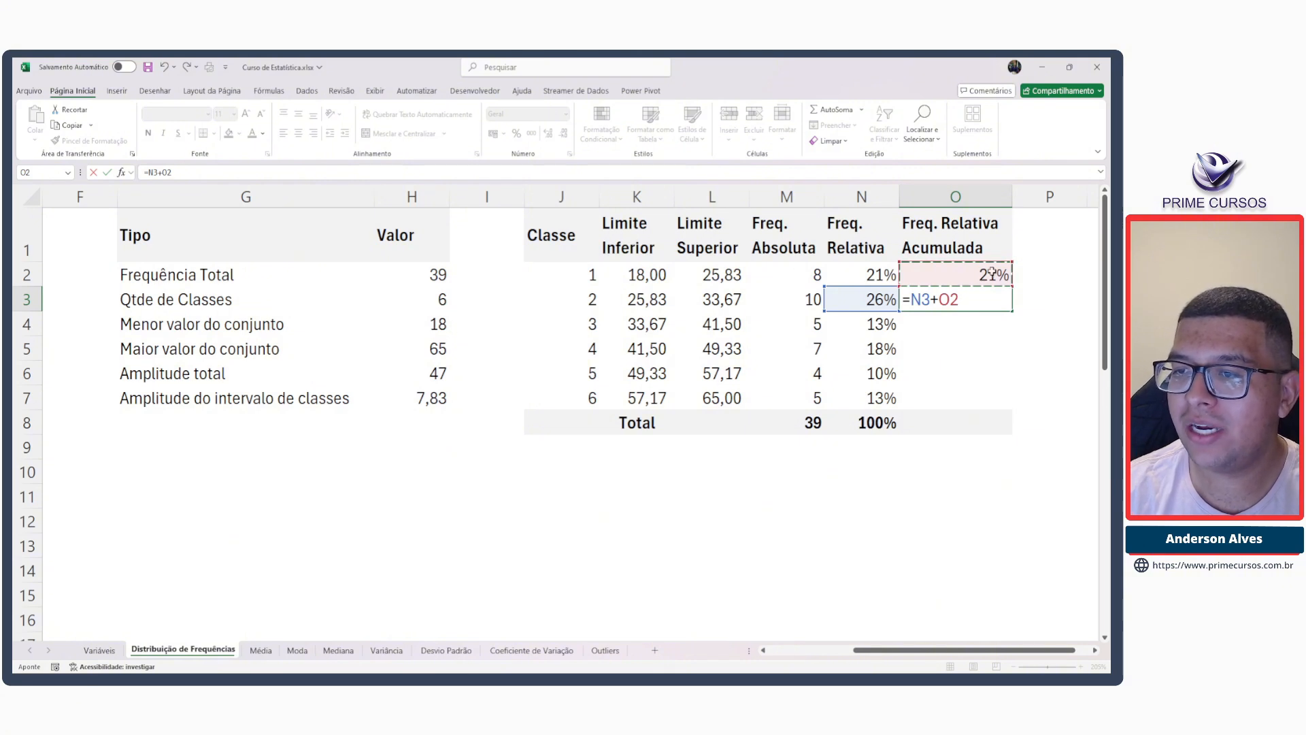
key(Return)
click(975, 299)
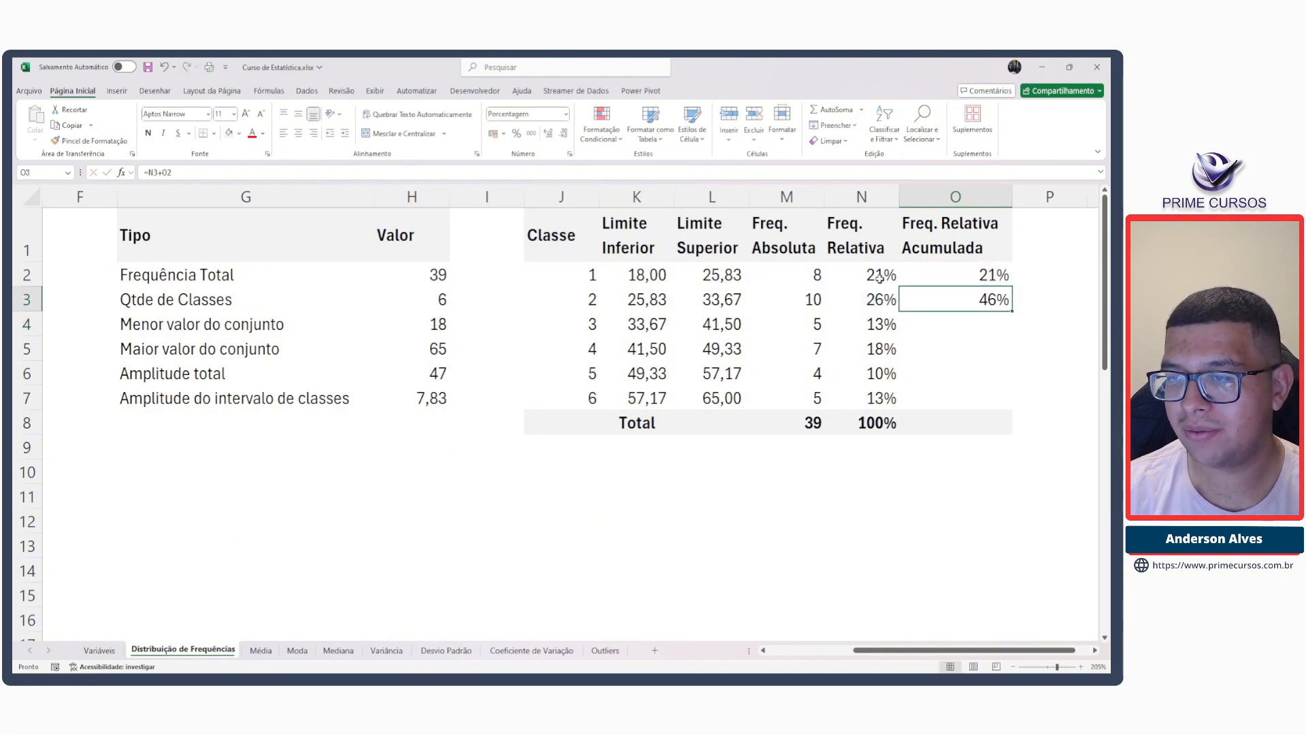
Show the relative frequencies in N2:N8 with two decimal places.
drag(880, 277, 871, 422)
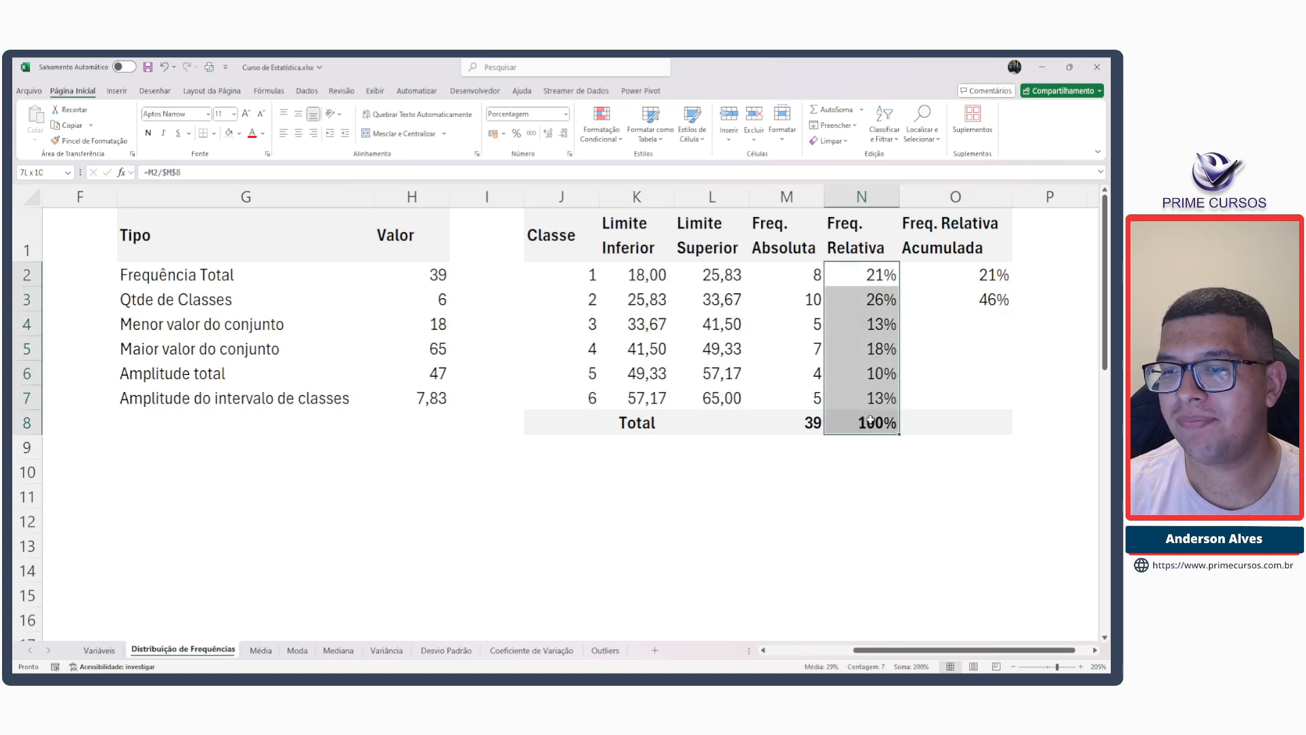
click(548, 134)
click(548, 133)
click(863, 300)
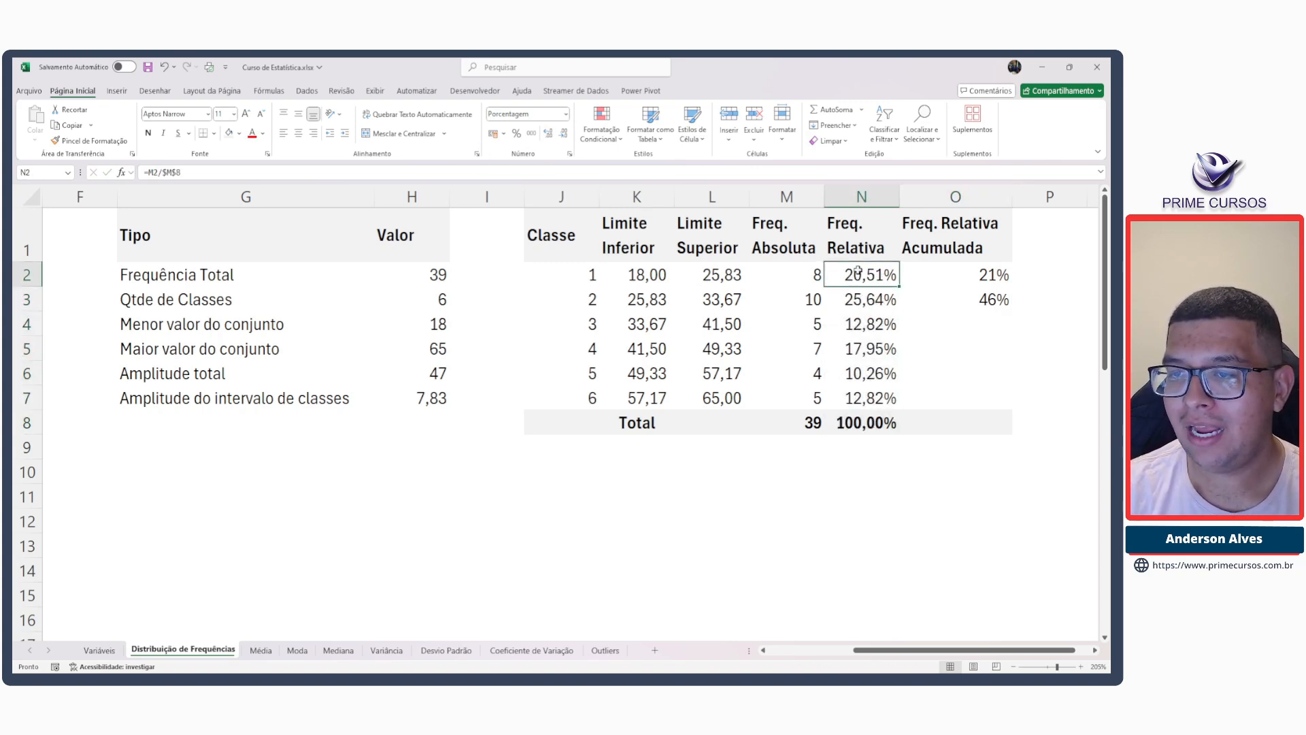
click(859, 272)
click(862, 300)
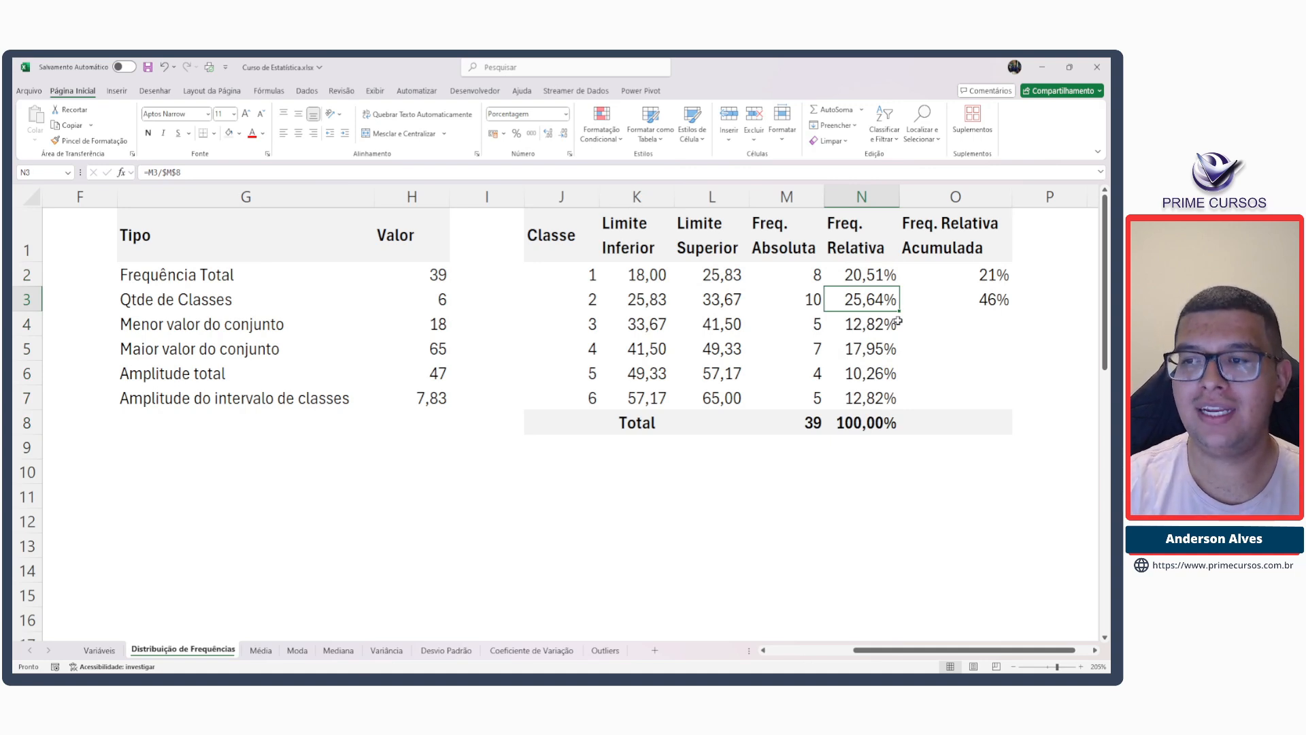
Show the cumulative relative frequency cells O2:O8 with two decimal places.
drag(946, 274, 950, 420)
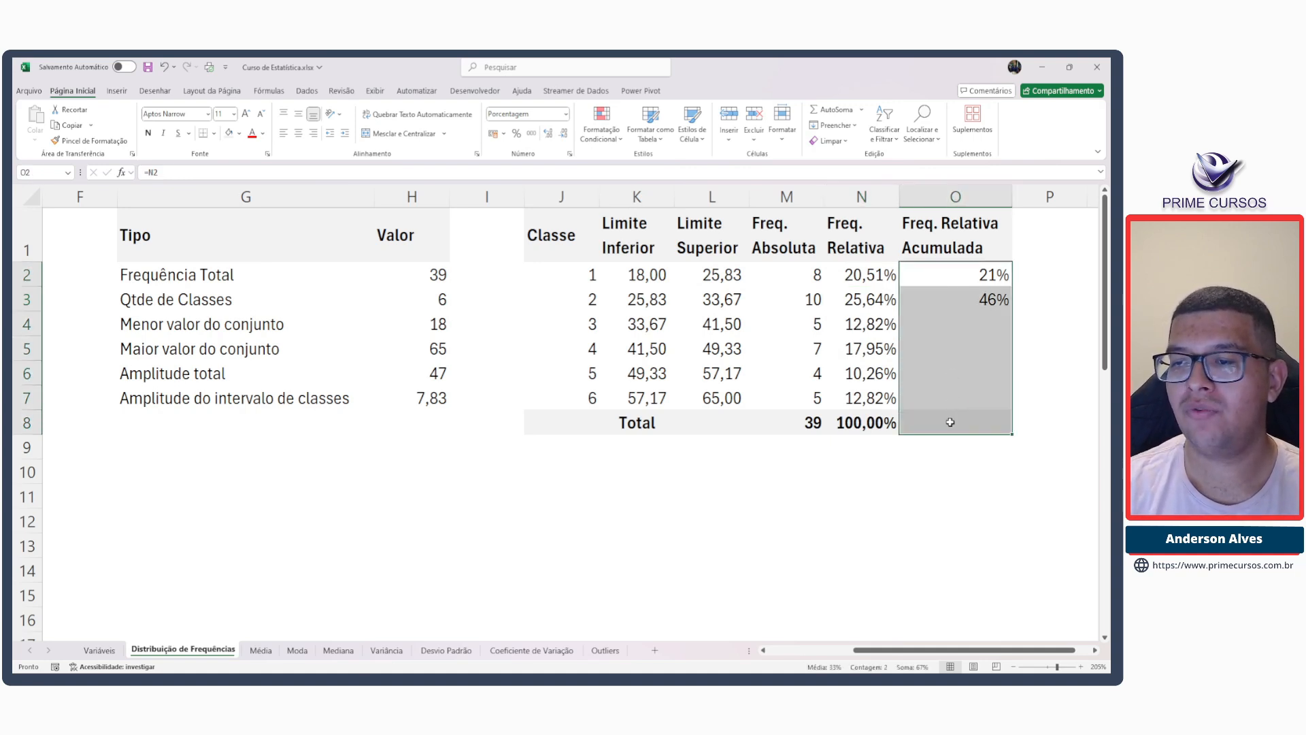
click(548, 133)
click(549, 133)
click(927, 319)
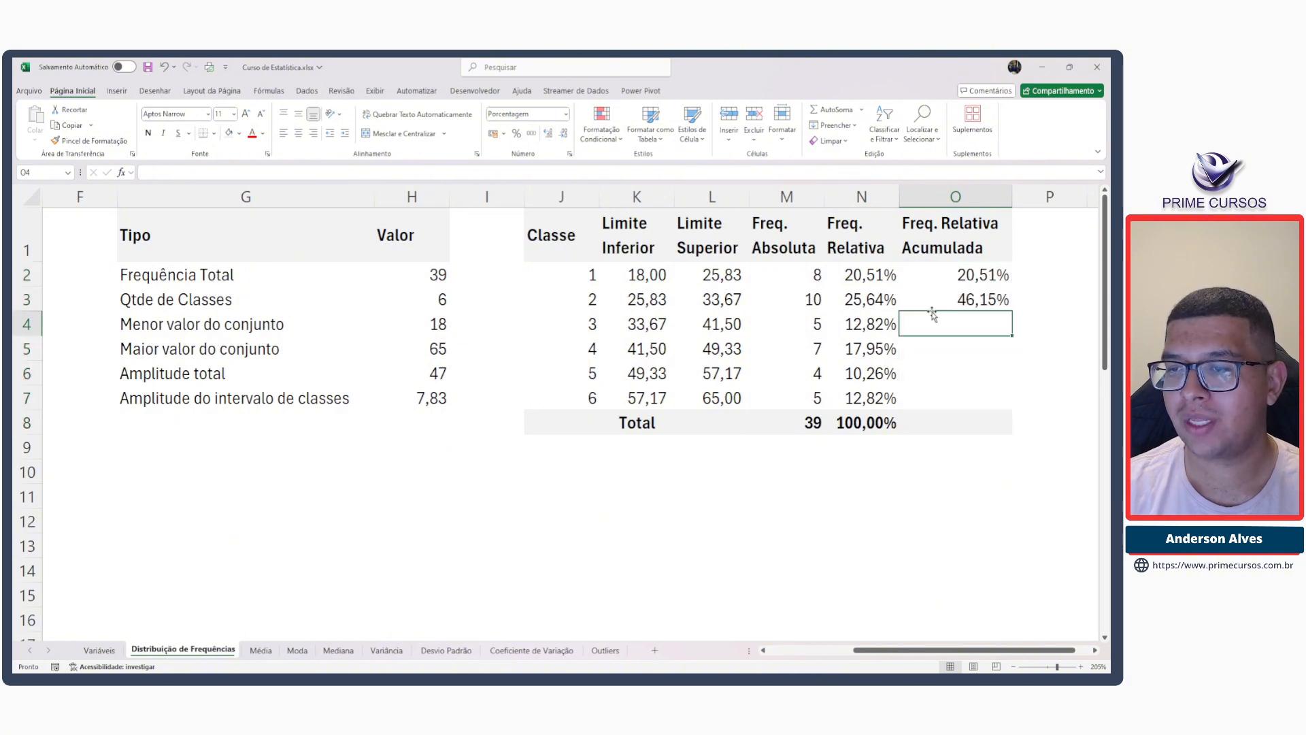
Fill the cumulative formula from O3 down to O7, checking O4 against the sum of N2:N4 along the way.
click(960, 300)
drag(1011, 311, 1014, 337)
click(973, 324)
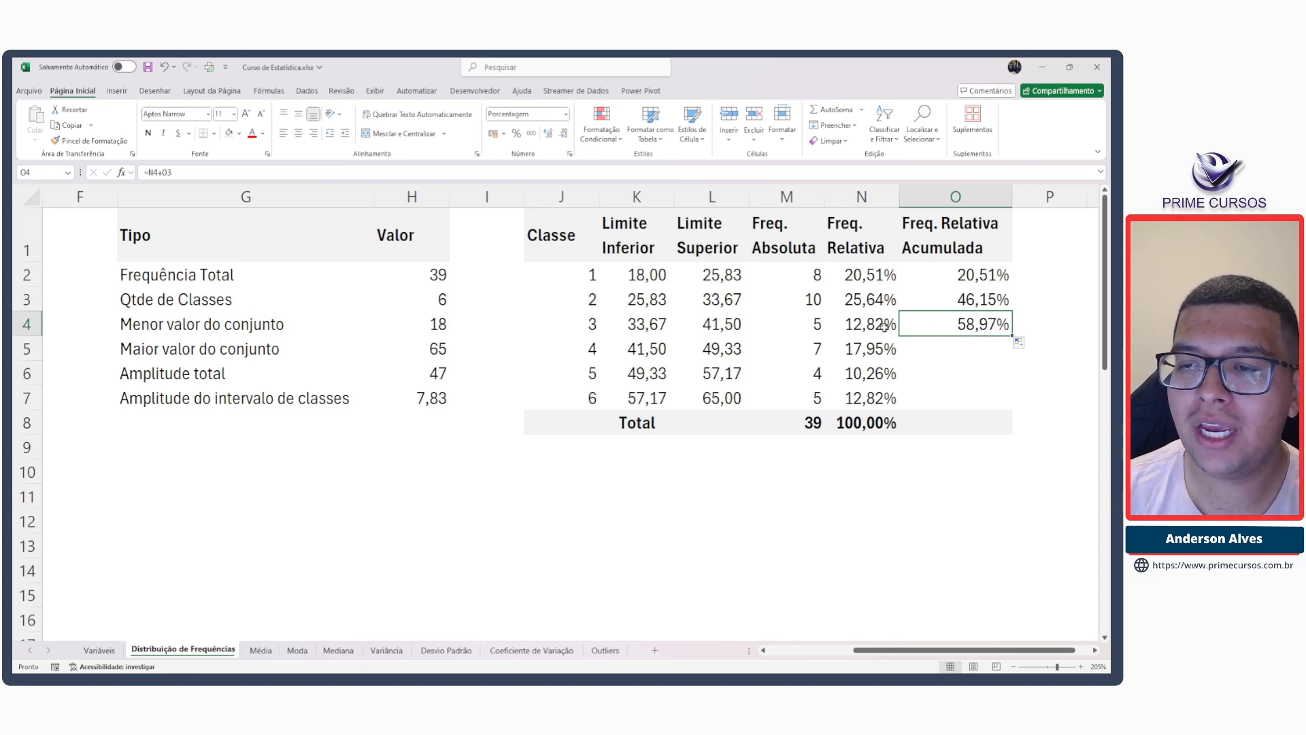
drag(872, 324, 864, 282)
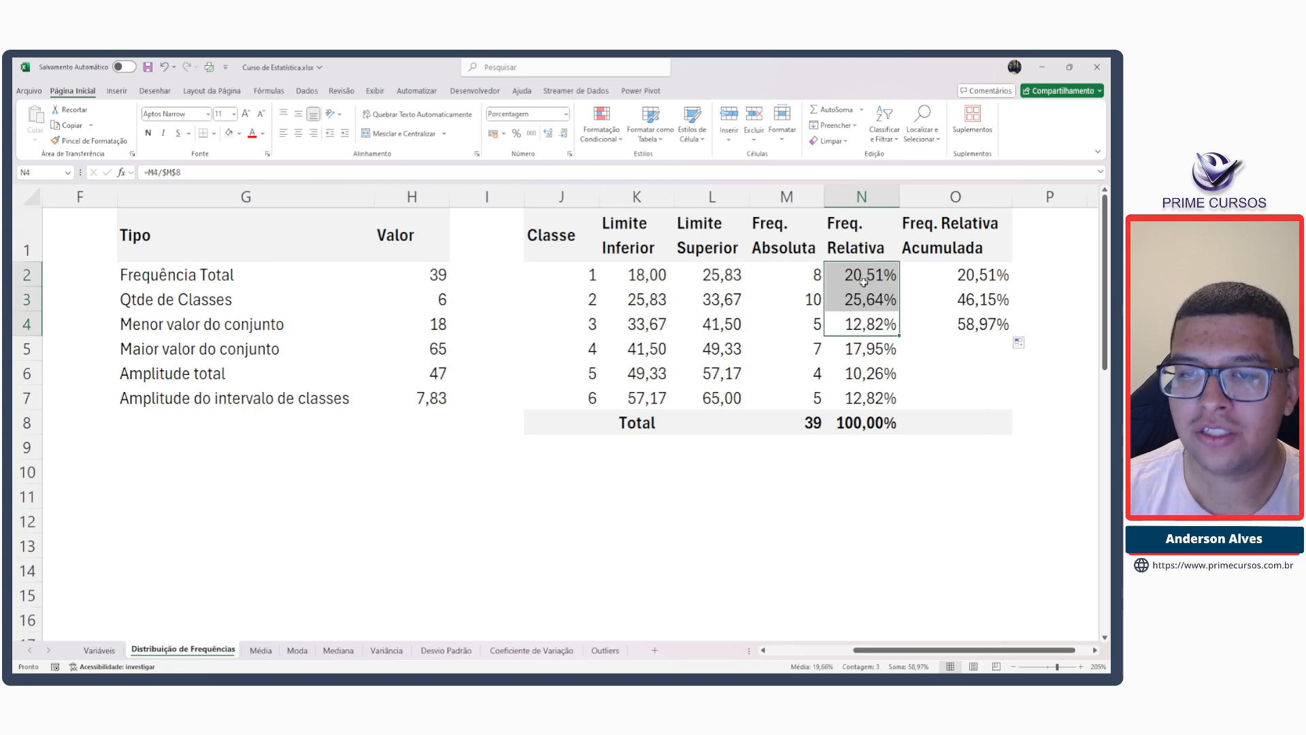
click(962, 326)
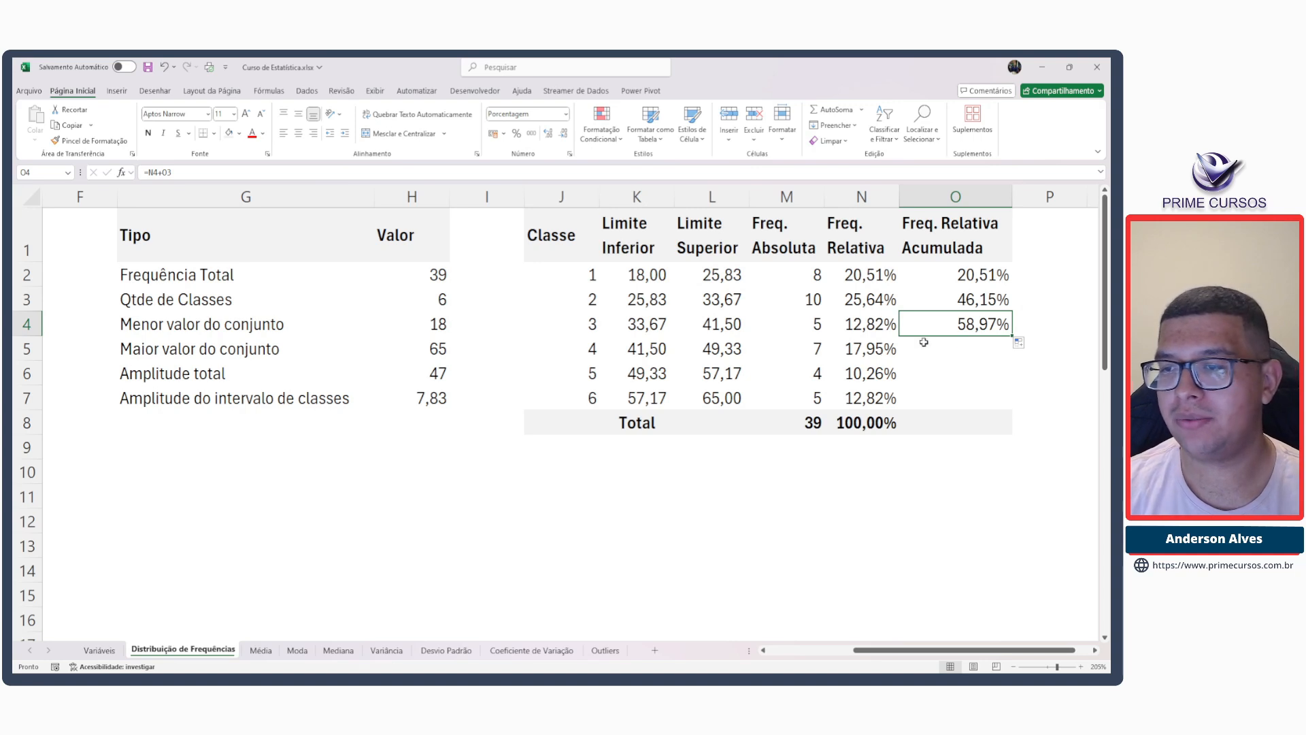
drag(1013, 337, 1013, 410)
click(994, 400)
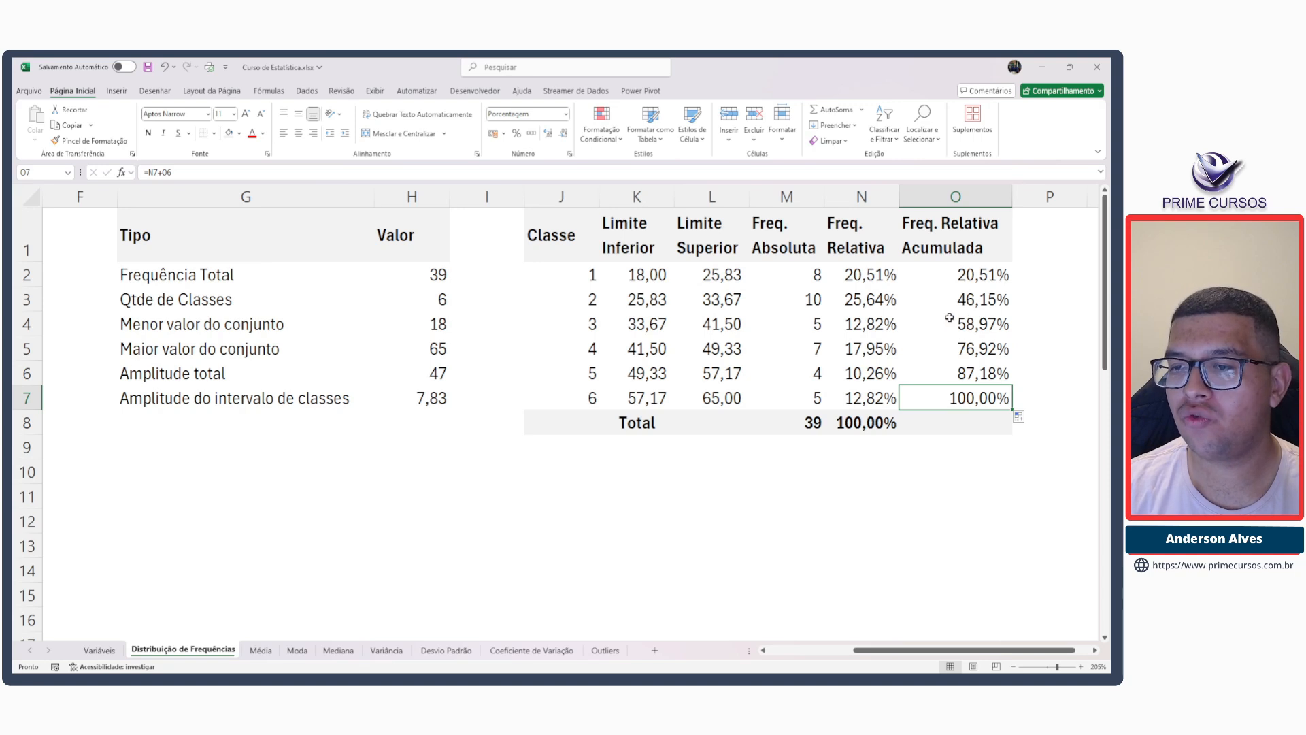
Examine the cumulative relative frequencies of classes 4 to 6 against the age limits in K2 and L5.
click(972, 350)
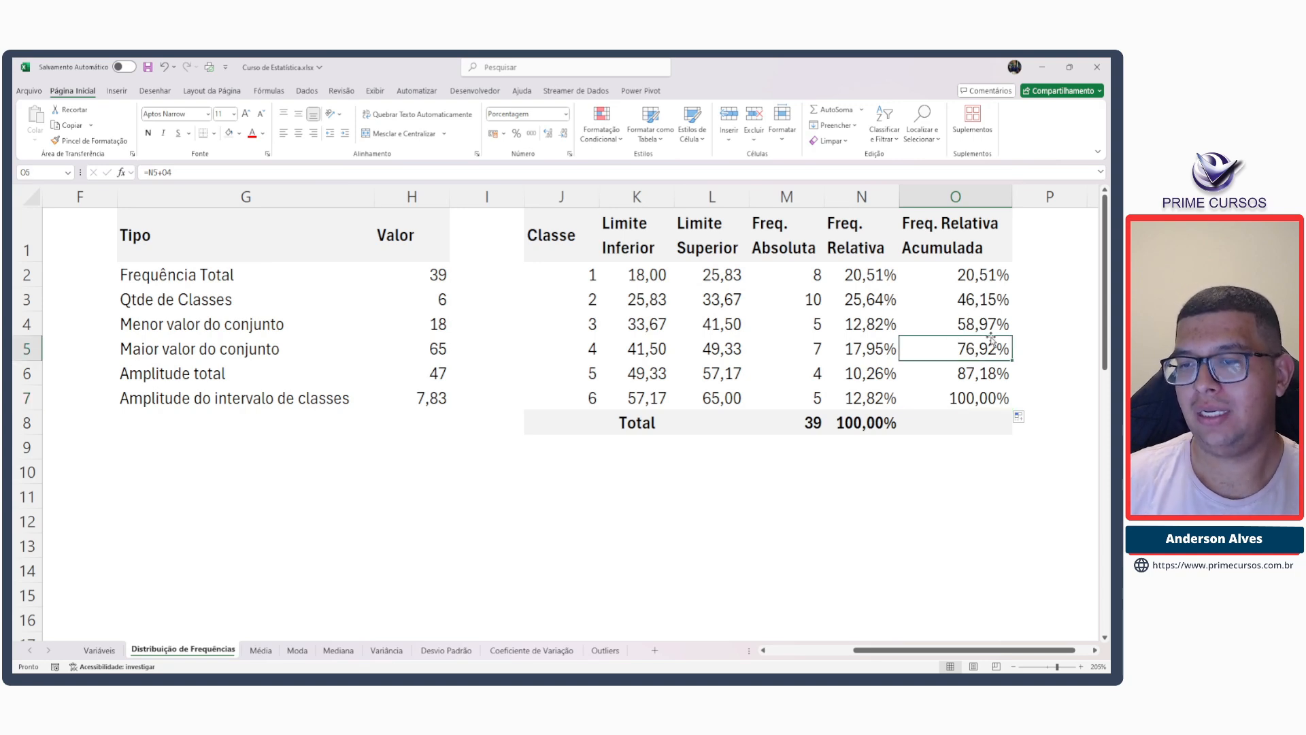
click(592, 349)
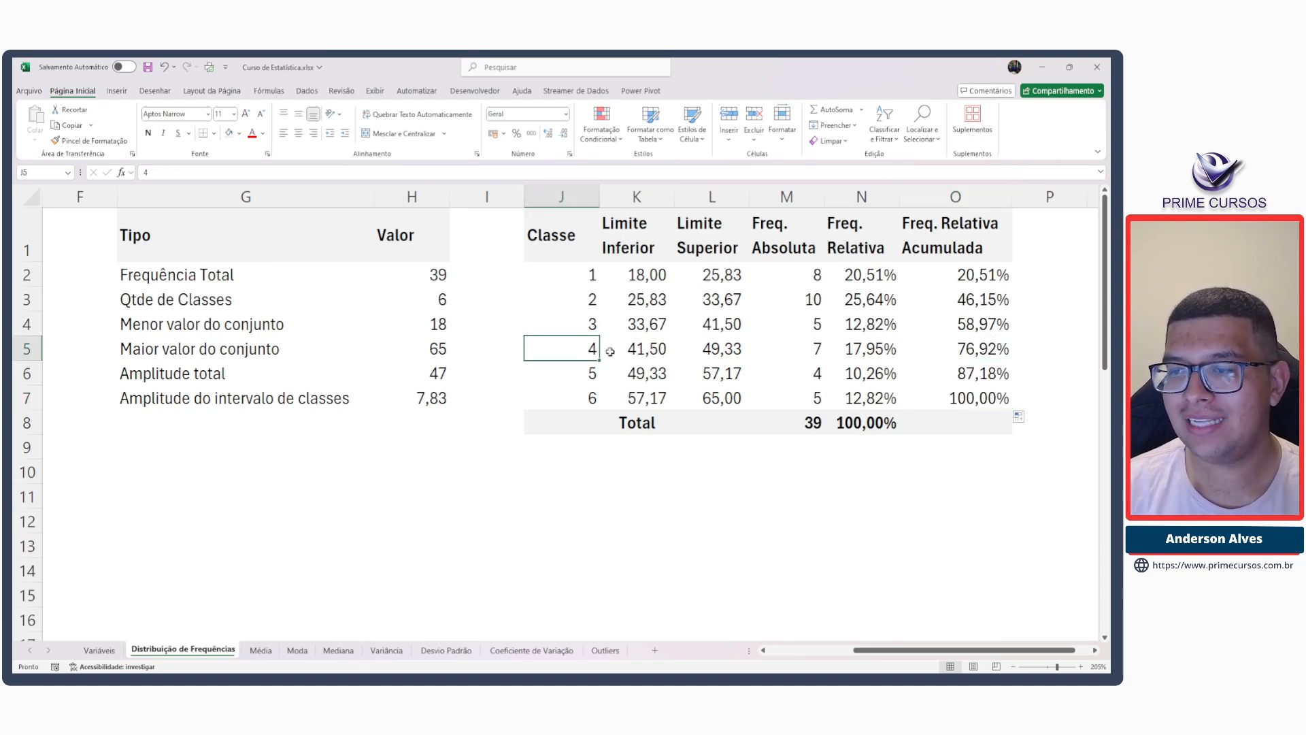
click(971, 374)
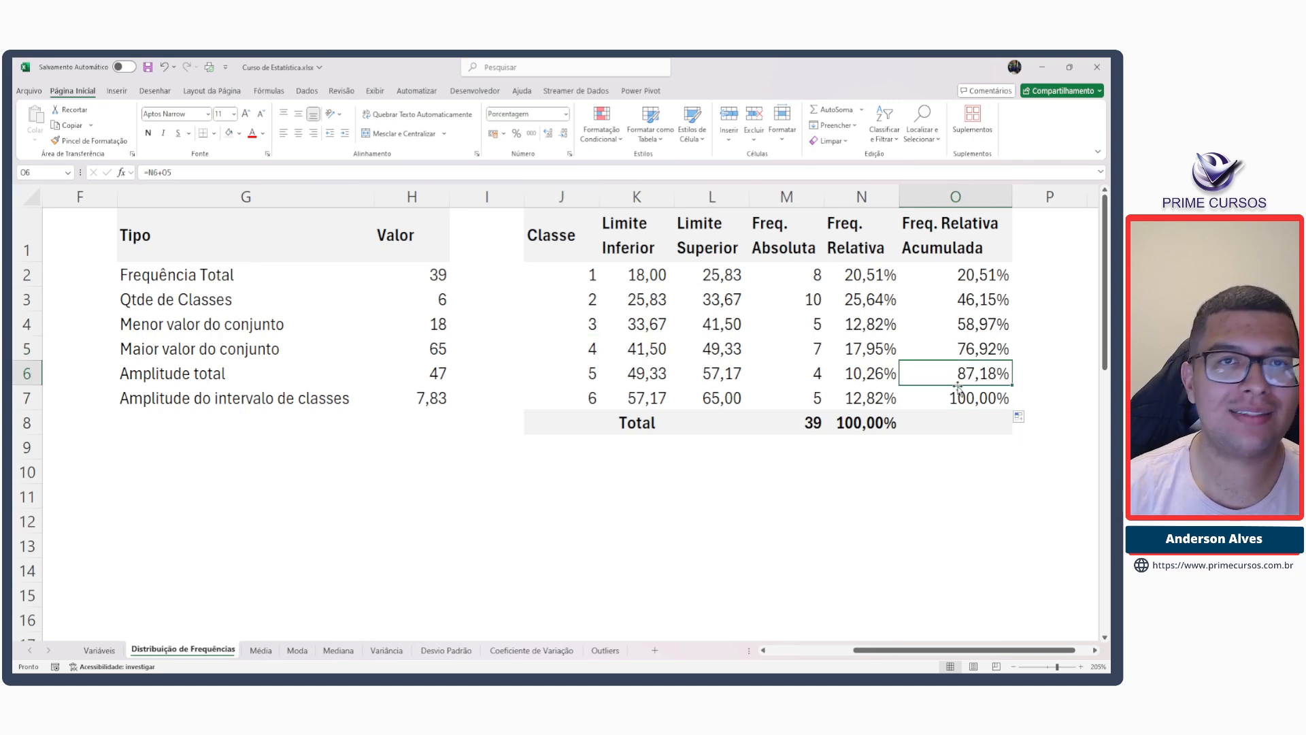
click(965, 354)
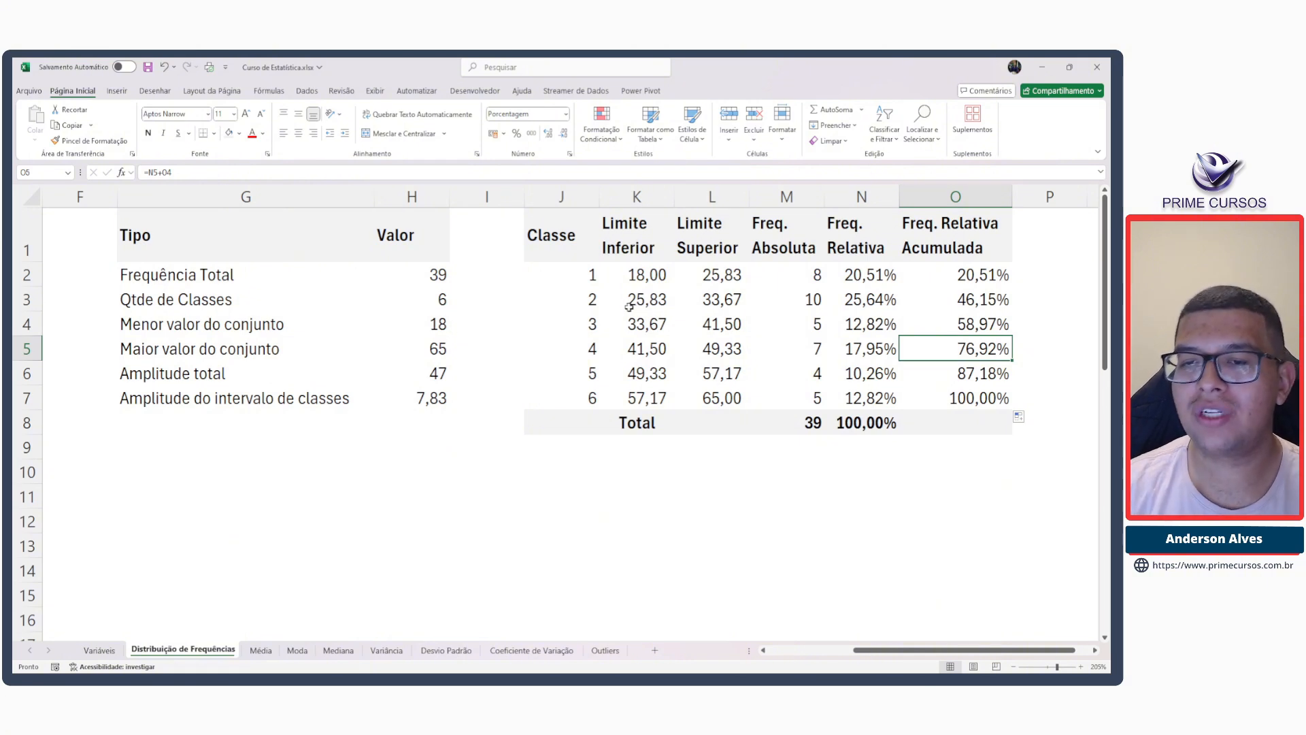
click(631, 272)
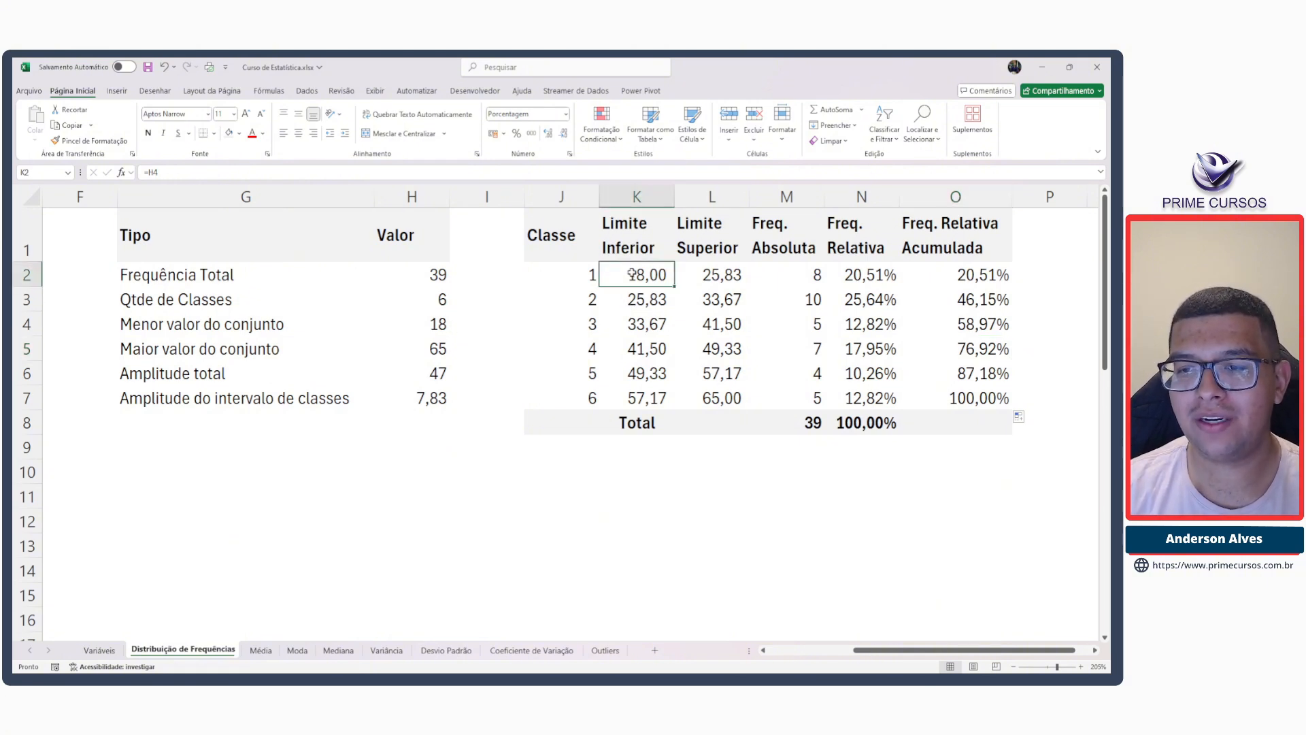
click(718, 345)
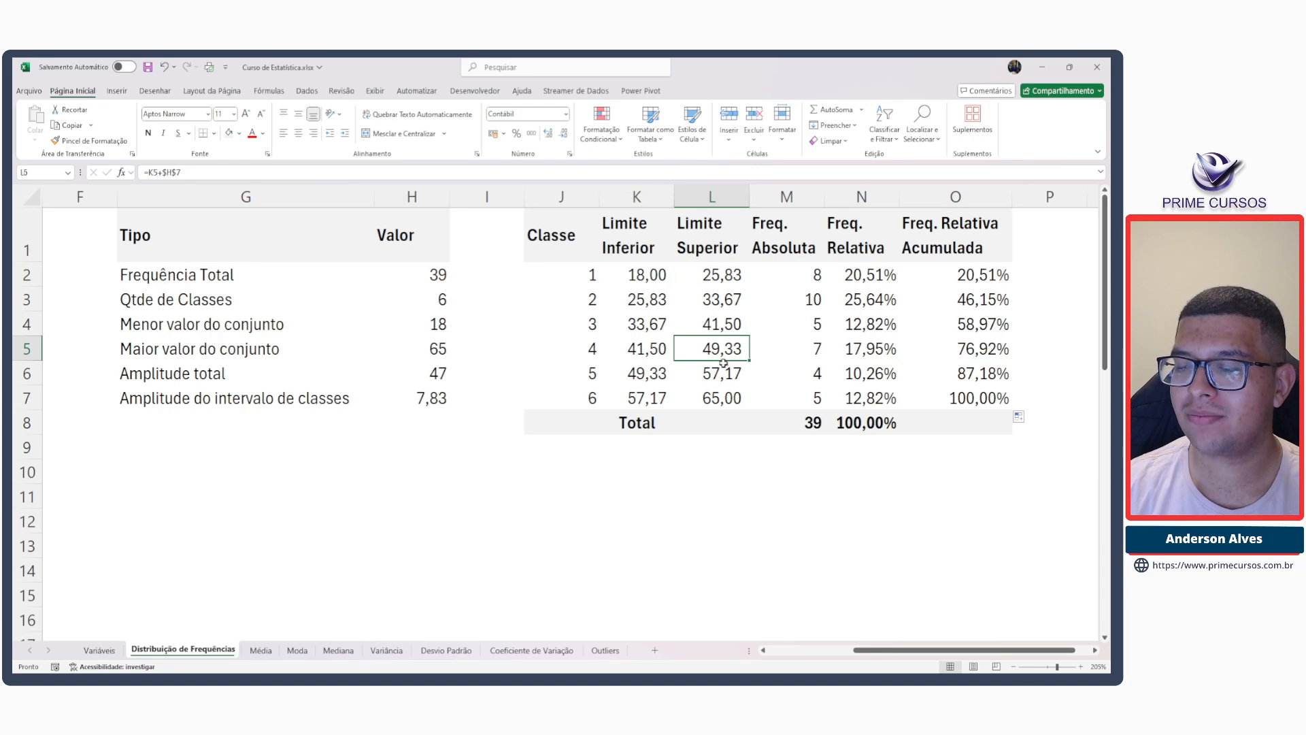
click(958, 402)
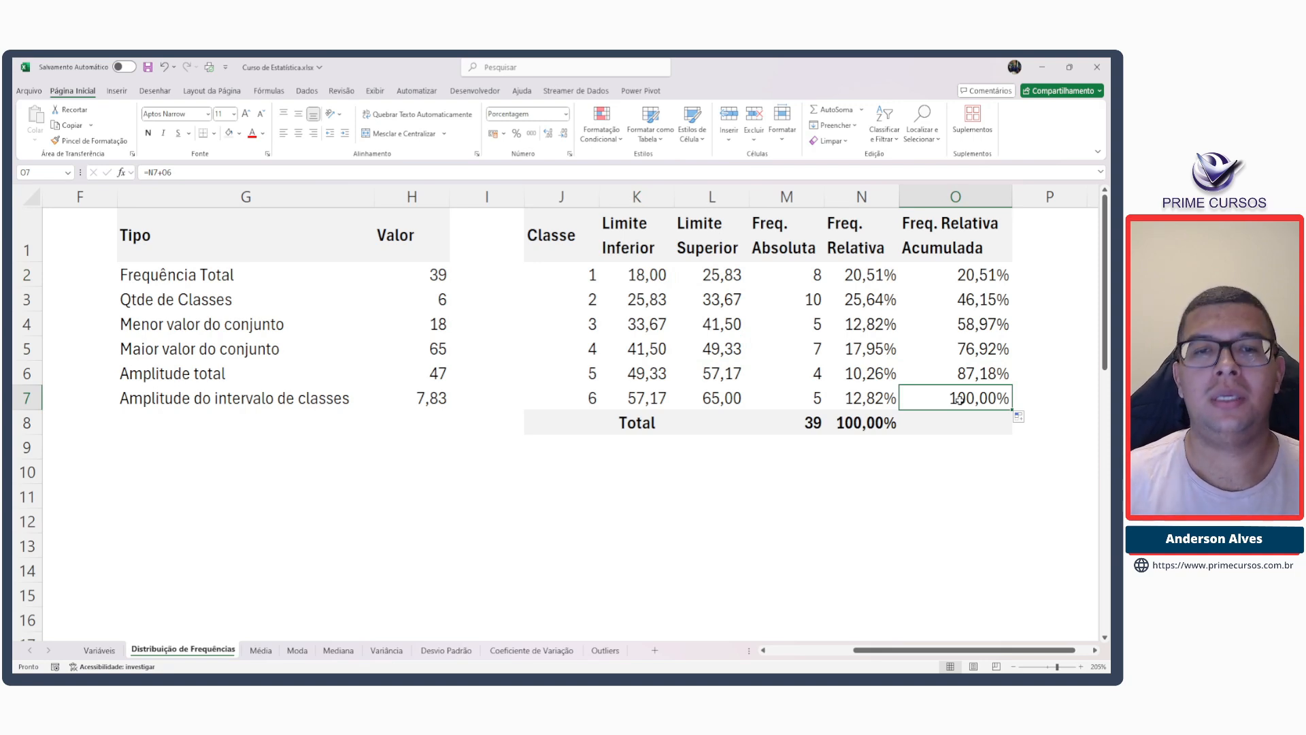
Review the total frequency in H2 and the first class's limits, absolute frequency and relative frequency.
click(390, 266)
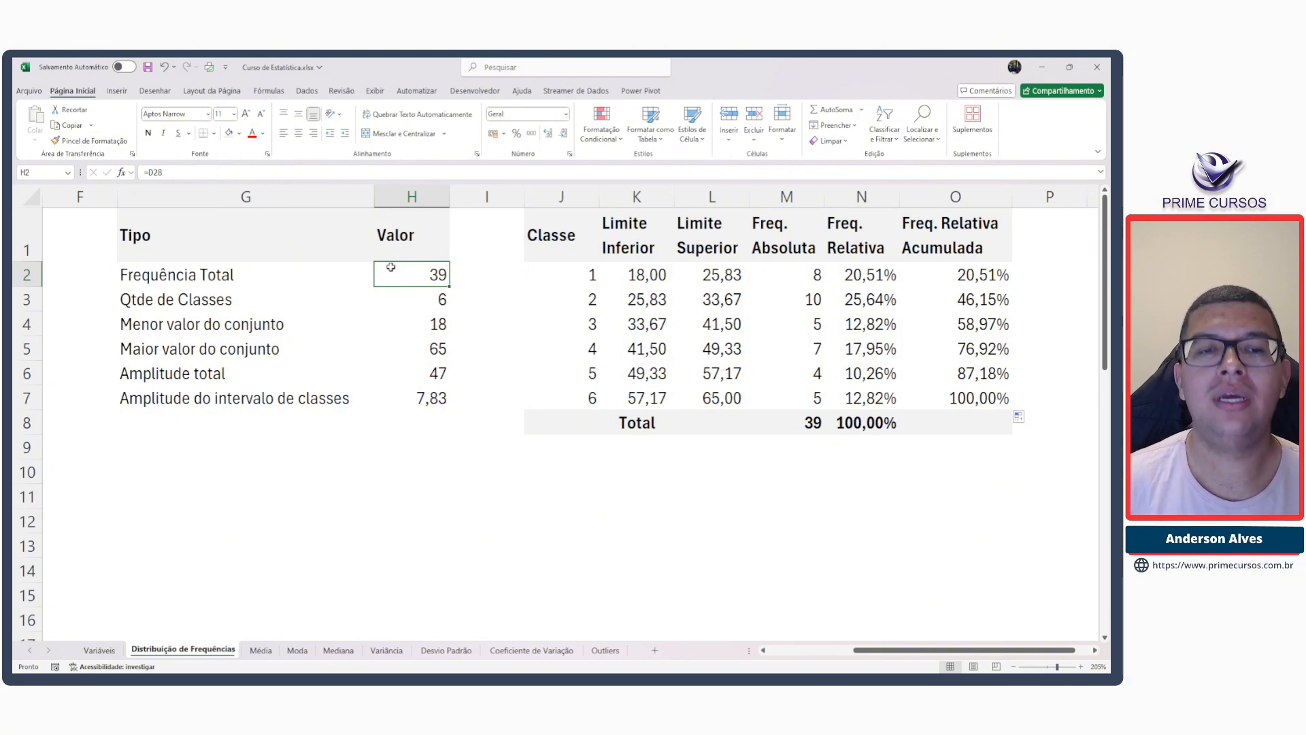
click(650, 274)
click(718, 275)
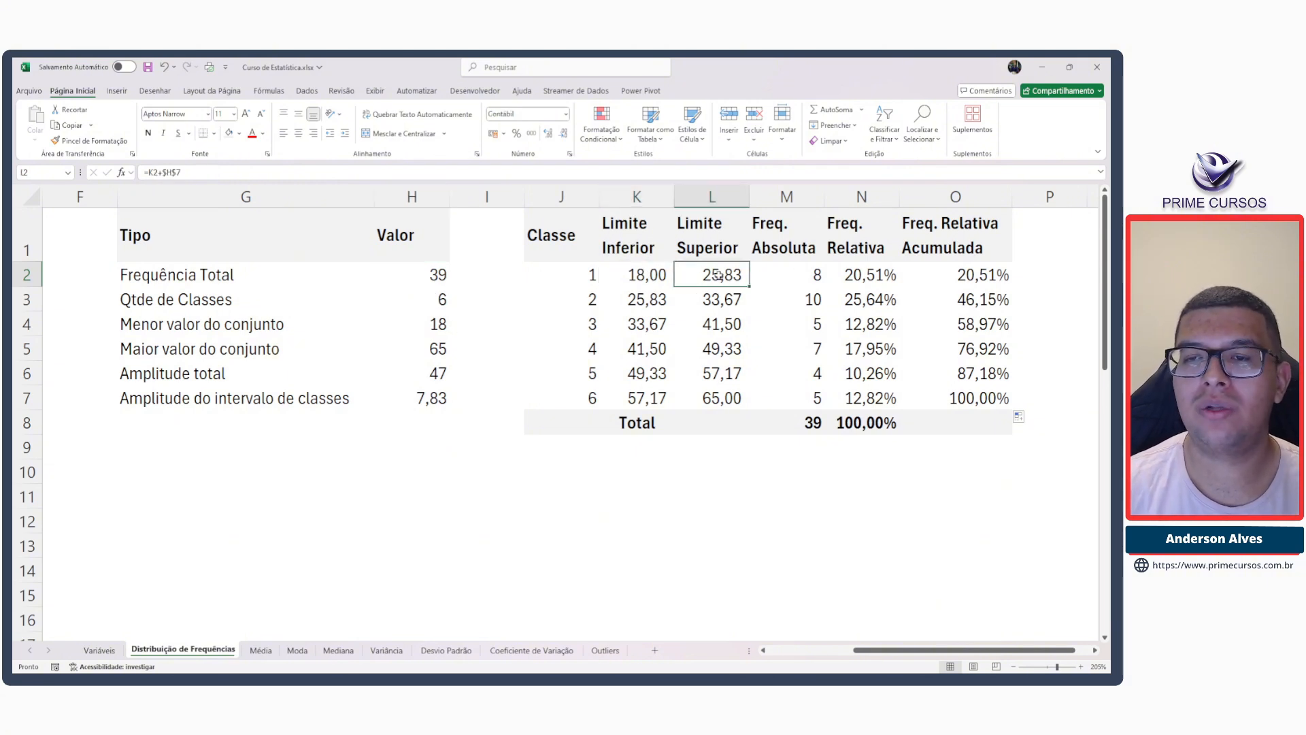
click(794, 276)
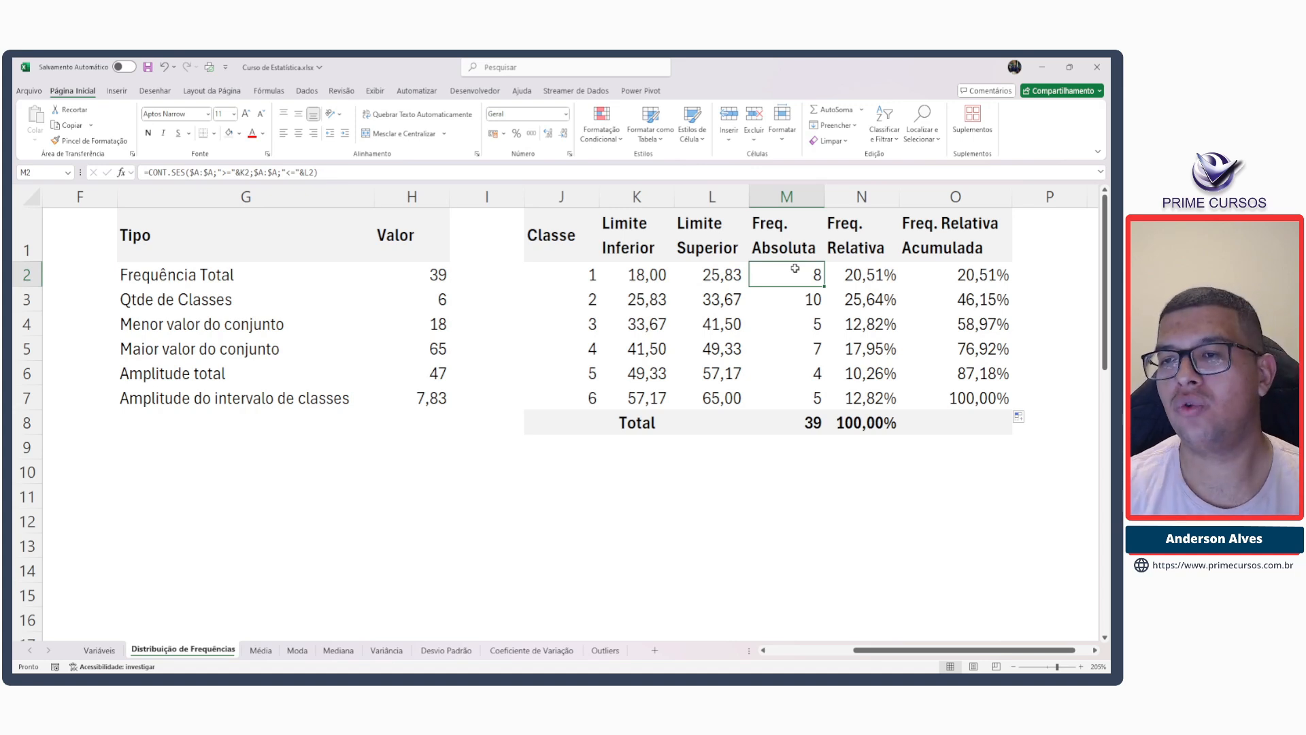
click(854, 271)
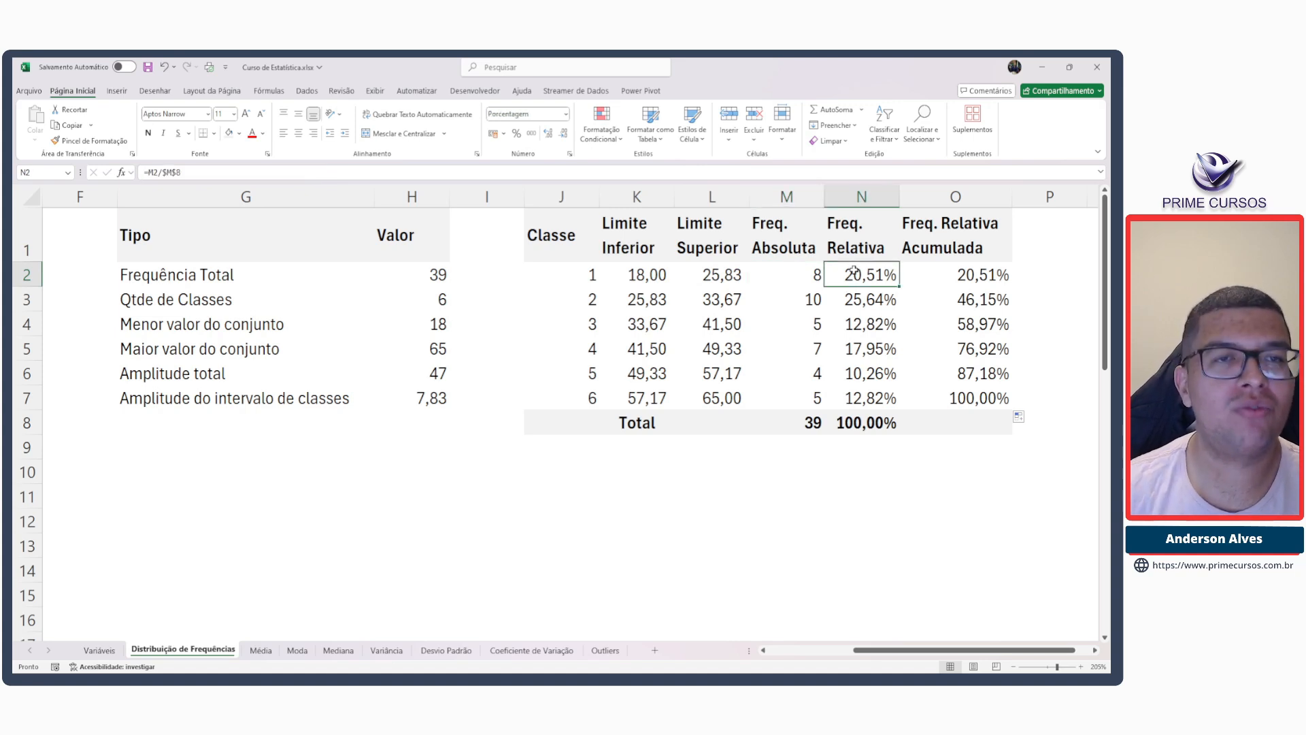